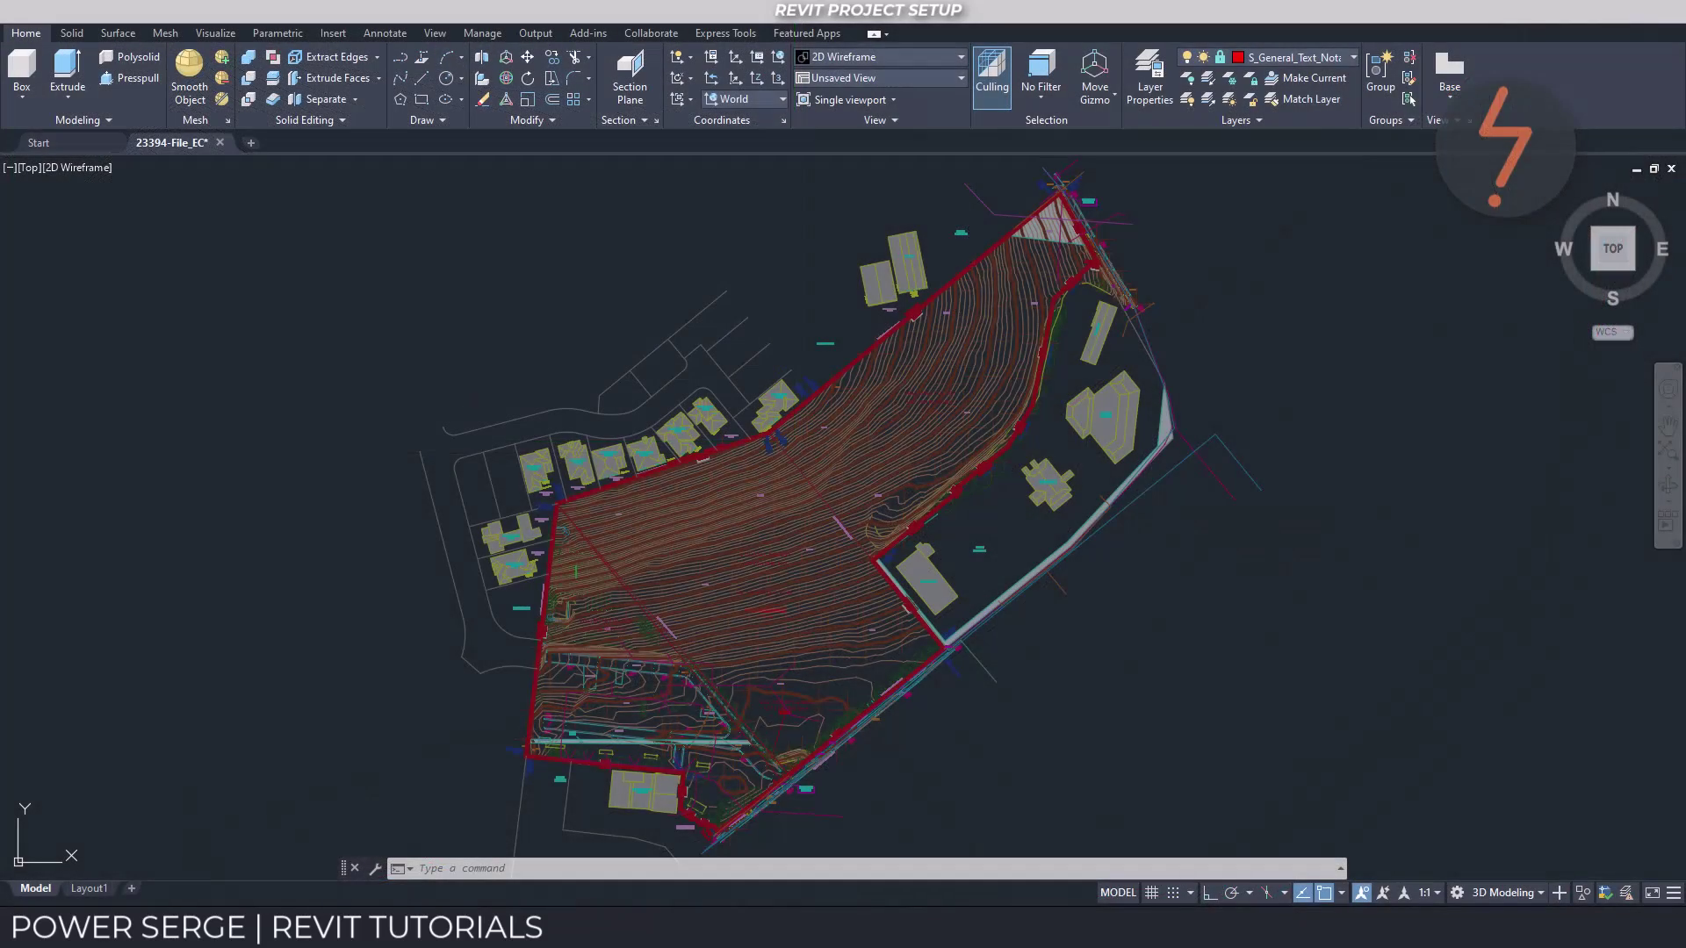
# - Zoom into the north-west boundary and isolate the three site boundary layers with LAYISO
pyautogui.write('z')
pyautogui.press('Return')
pyautogui.click(468, 390)
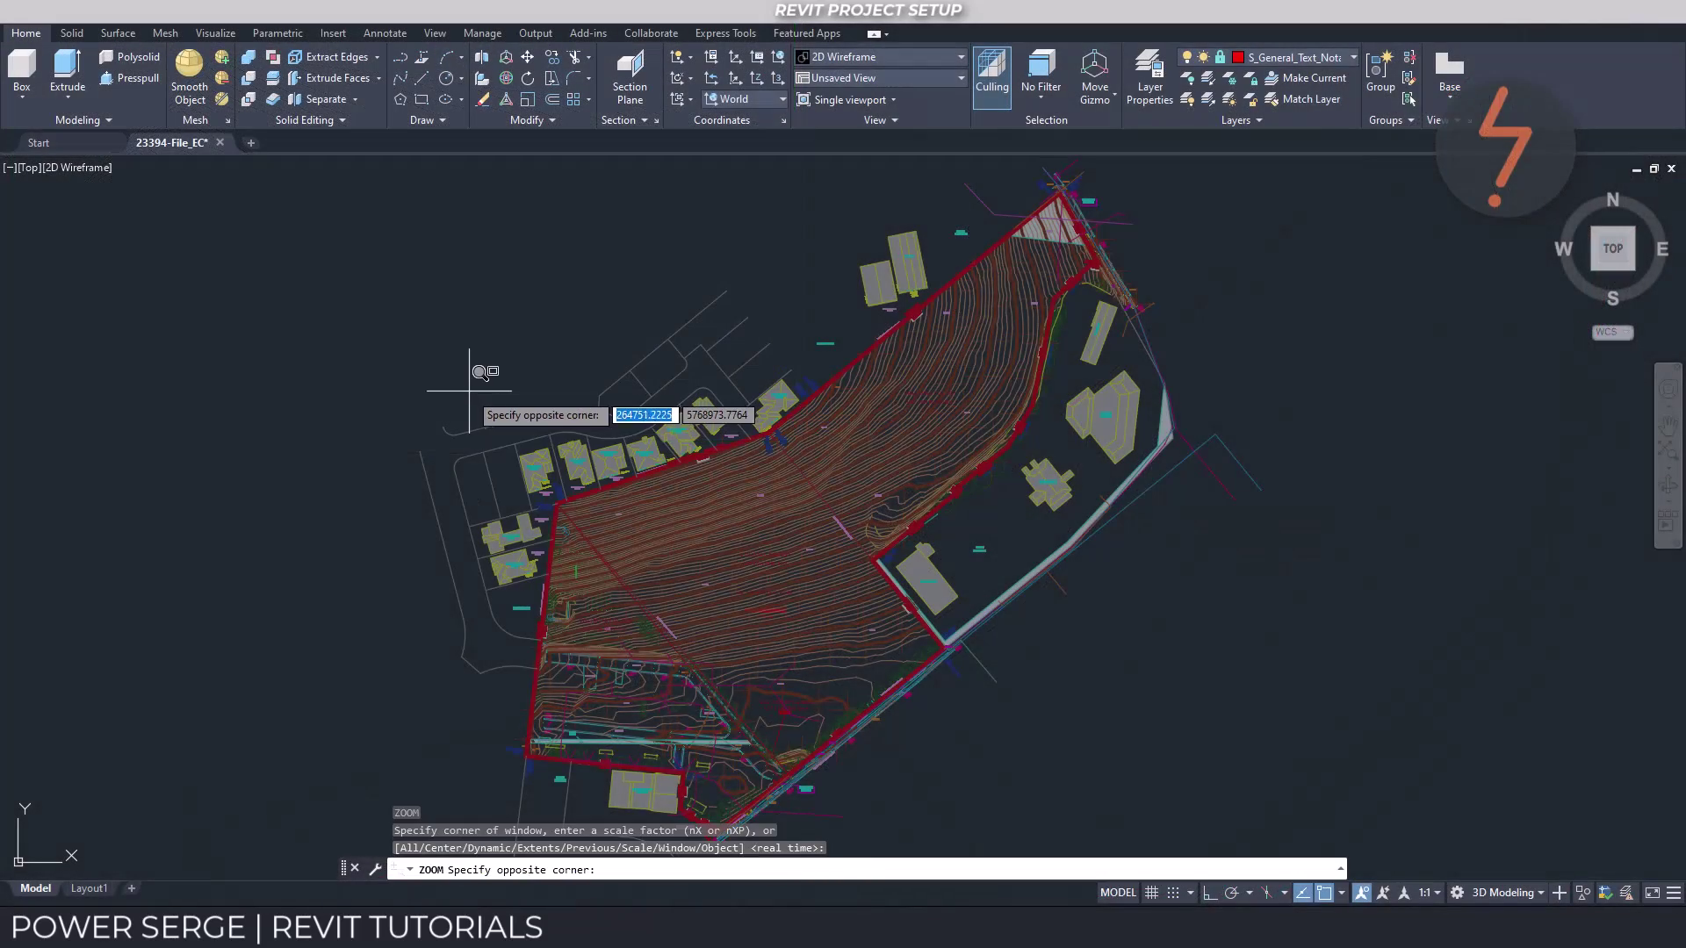
pyautogui.click(692, 575)
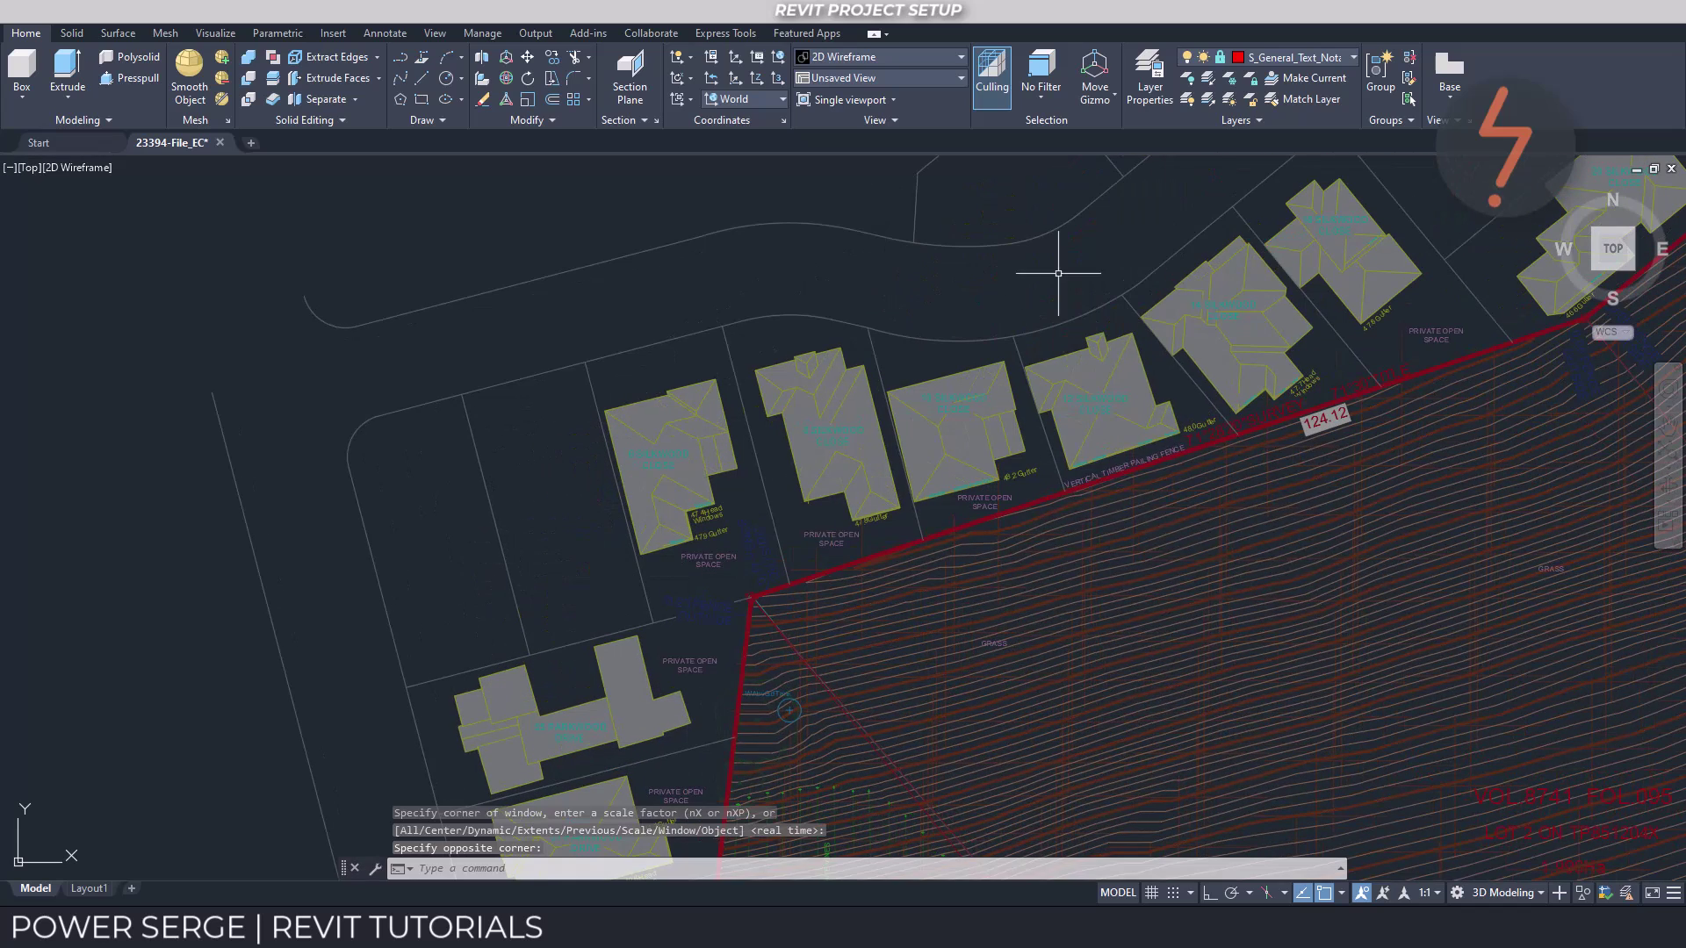
pyautogui.click(1209, 78)
pyautogui.click(895, 544)
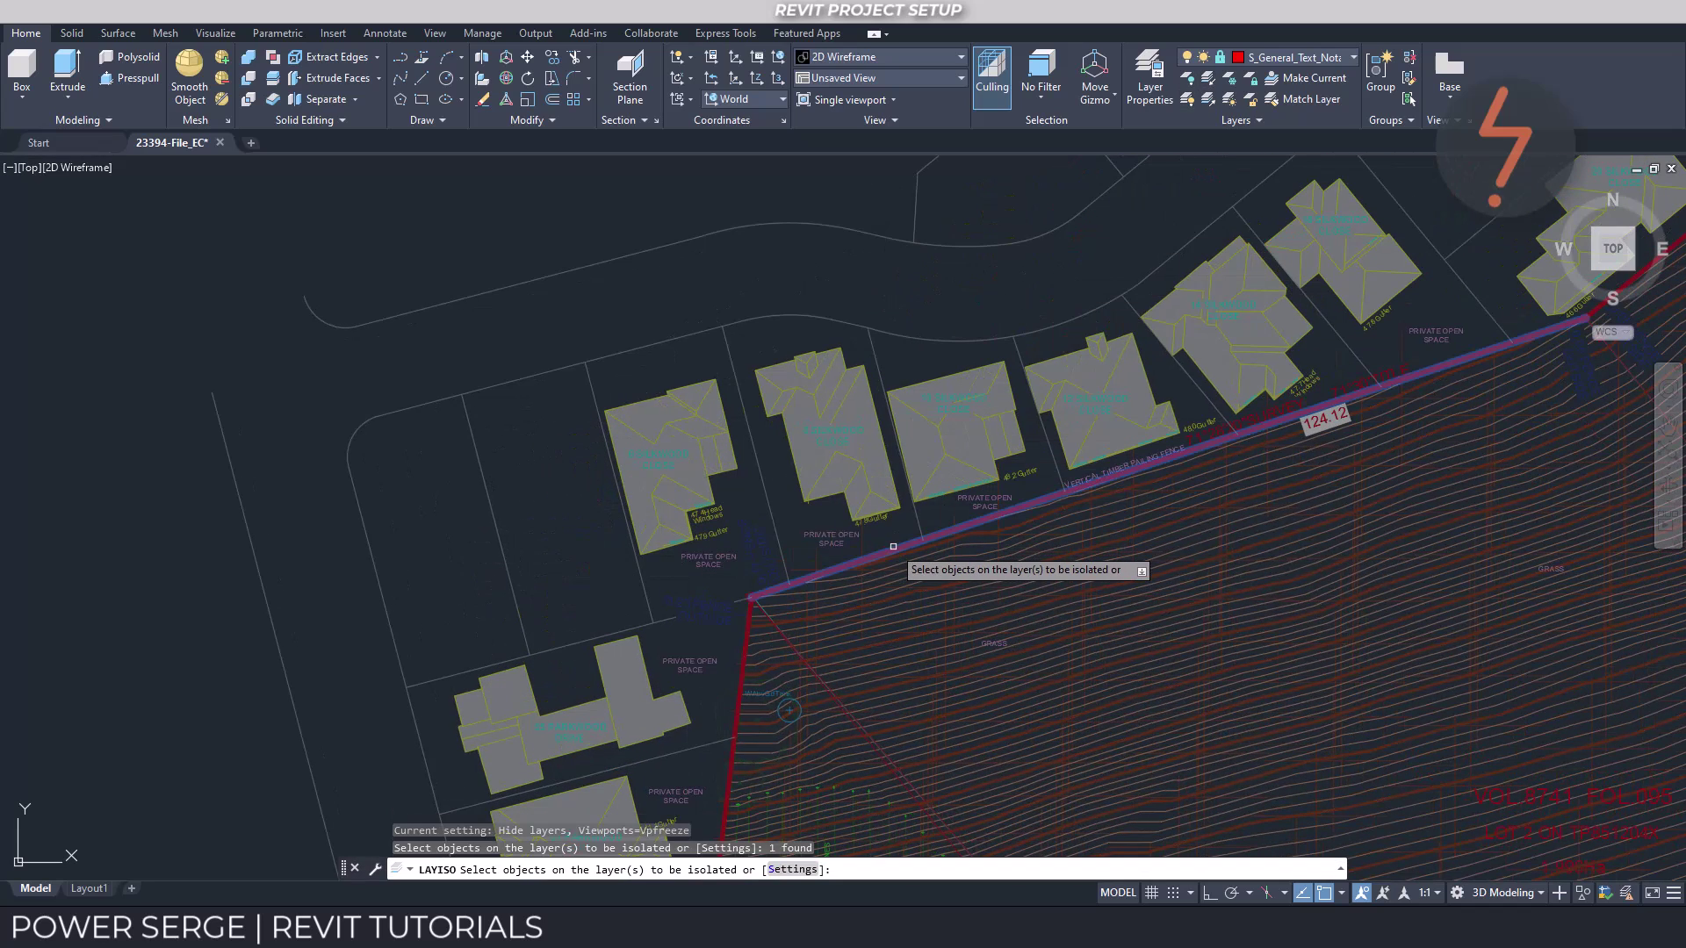
pyautogui.click(882, 603)
pyautogui.click(879, 609)
pyautogui.press('Return')
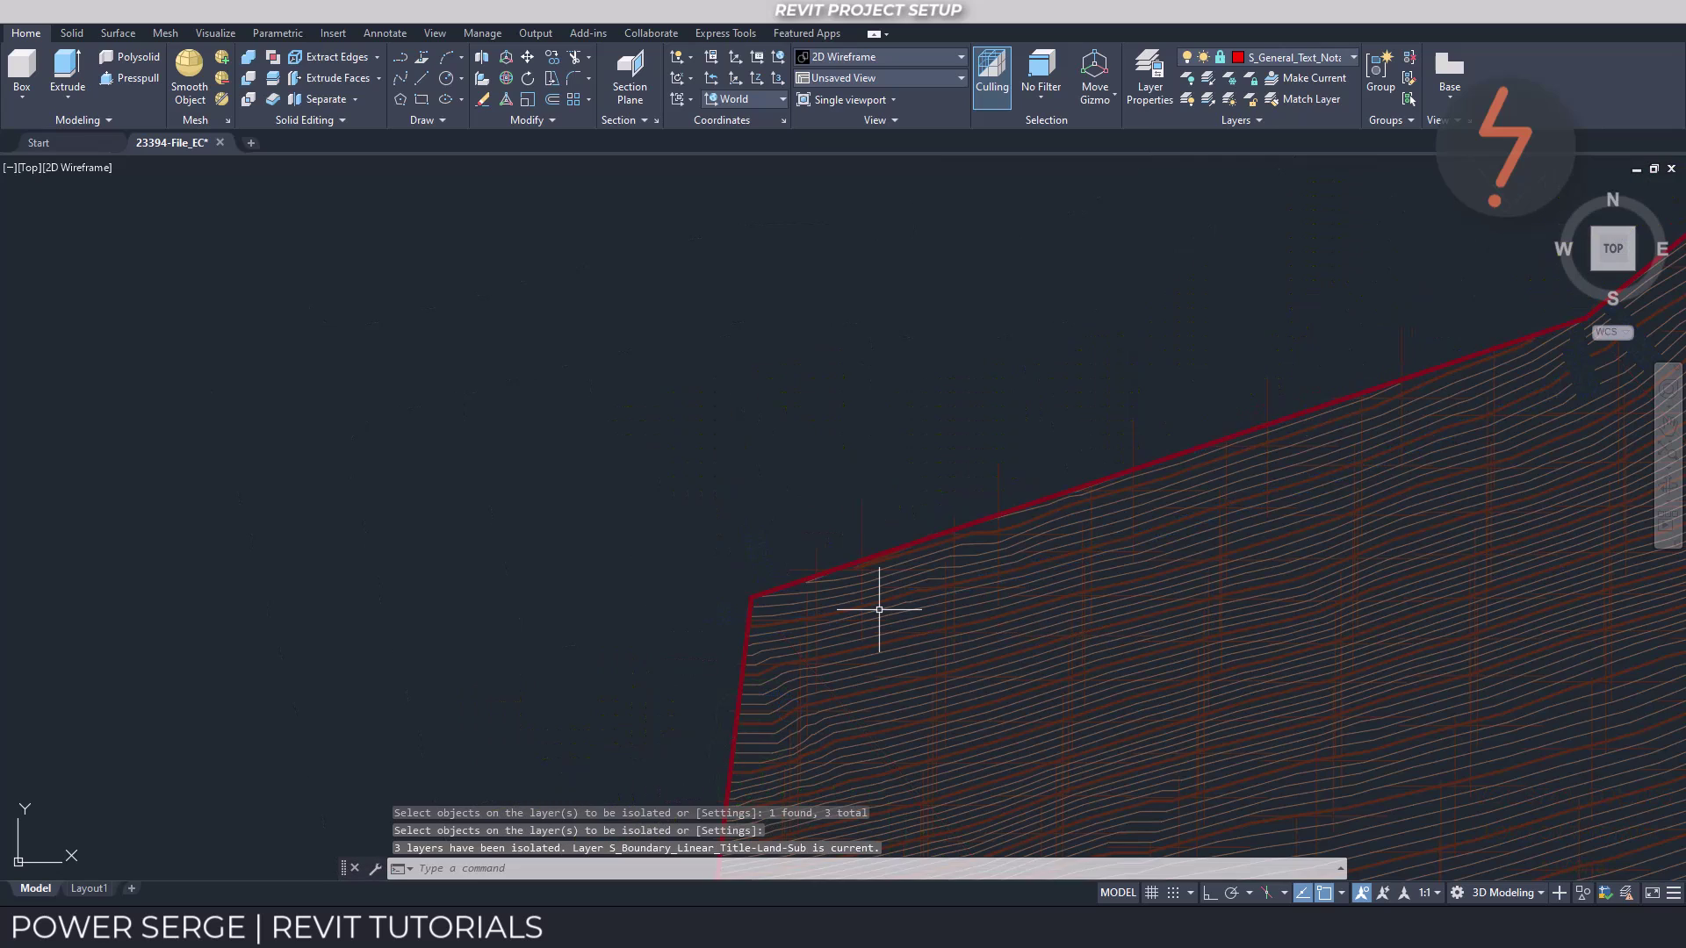
# - LIST a contour point to confirm its elevation of 43
pyautogui.write('LIST')
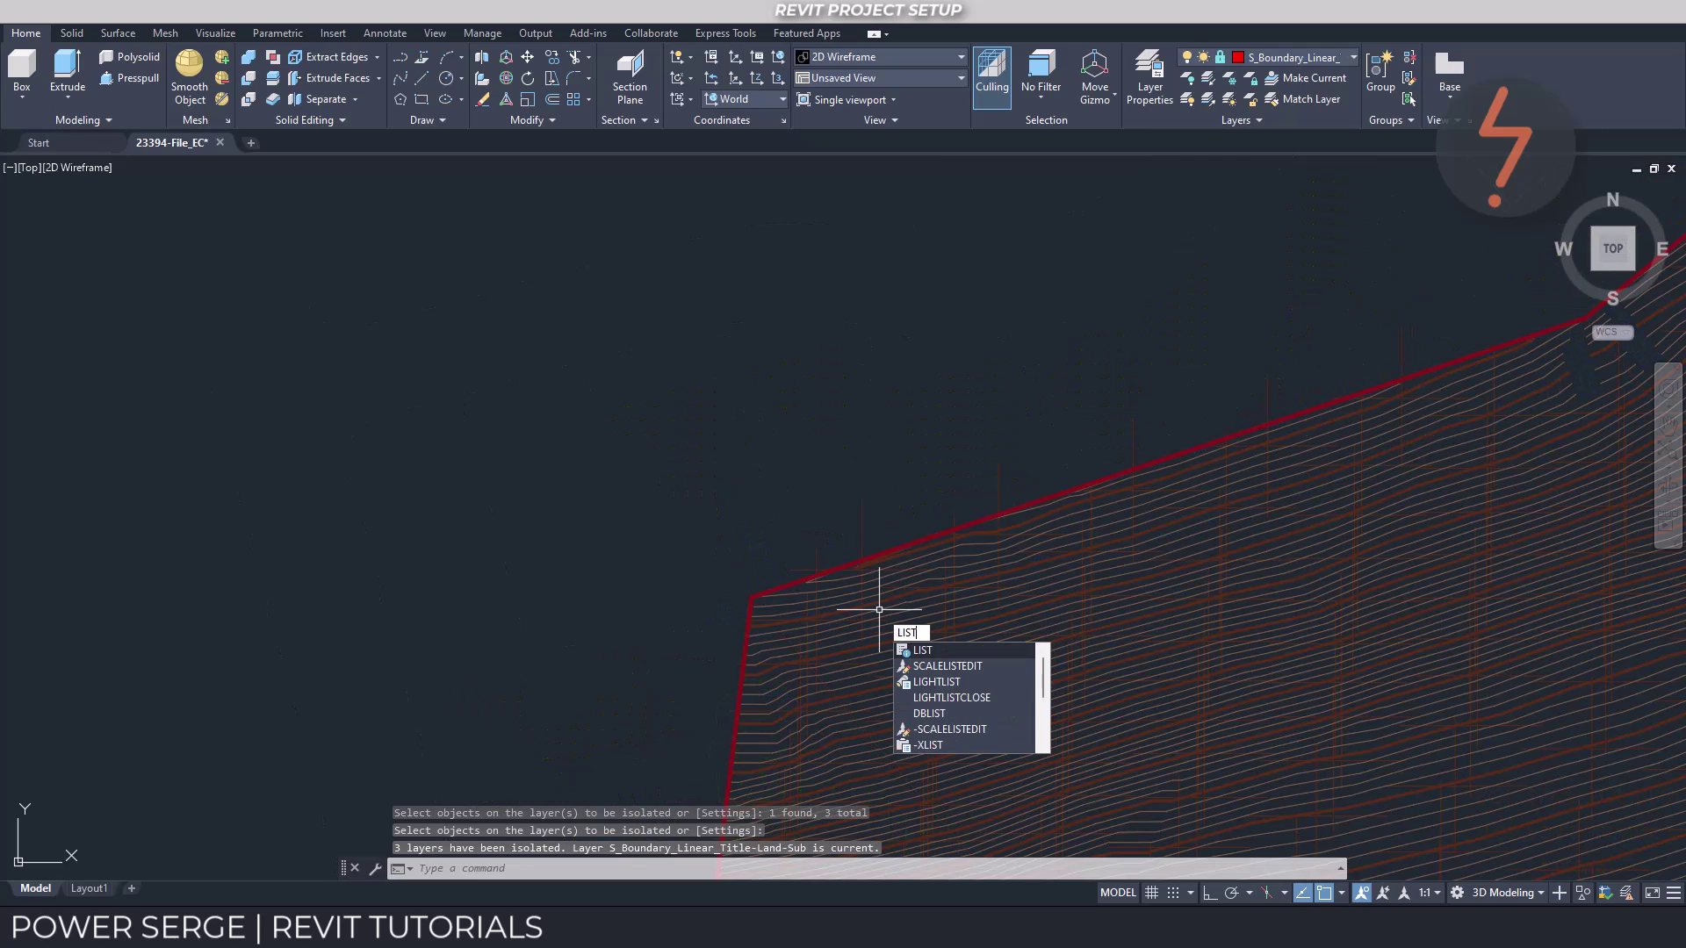
pyautogui.press('Return')
pyautogui.click(861, 535)
pyautogui.press('Return')
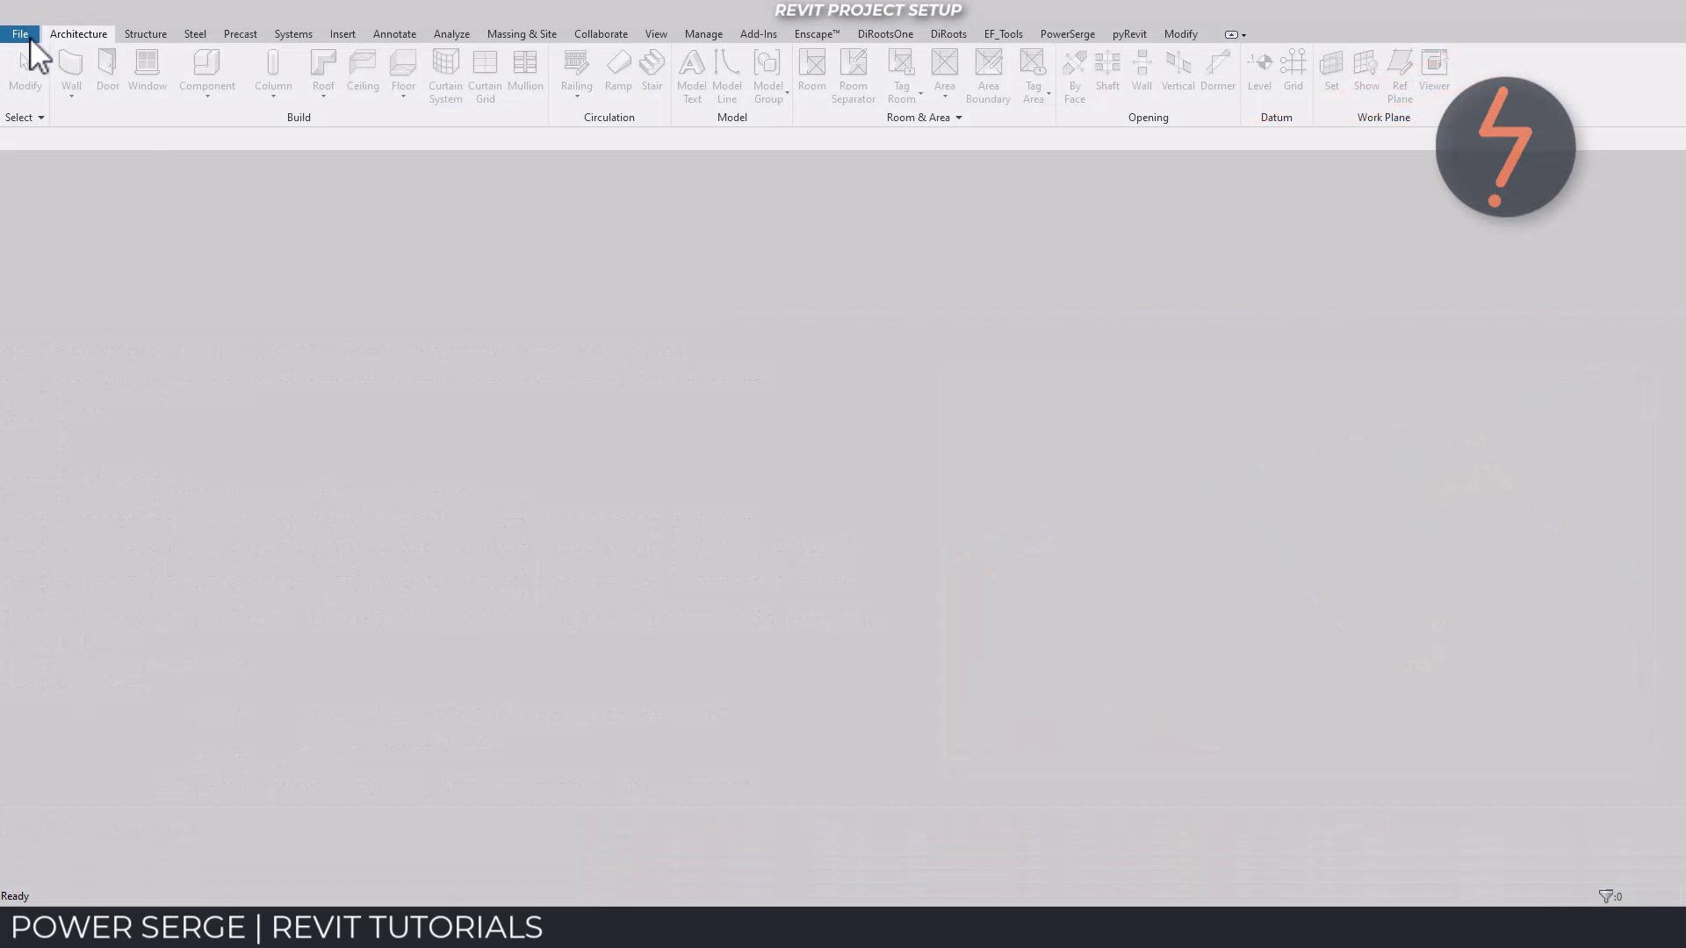
# - Create a new project from the Architectural Template
pyautogui.click(26, 37)
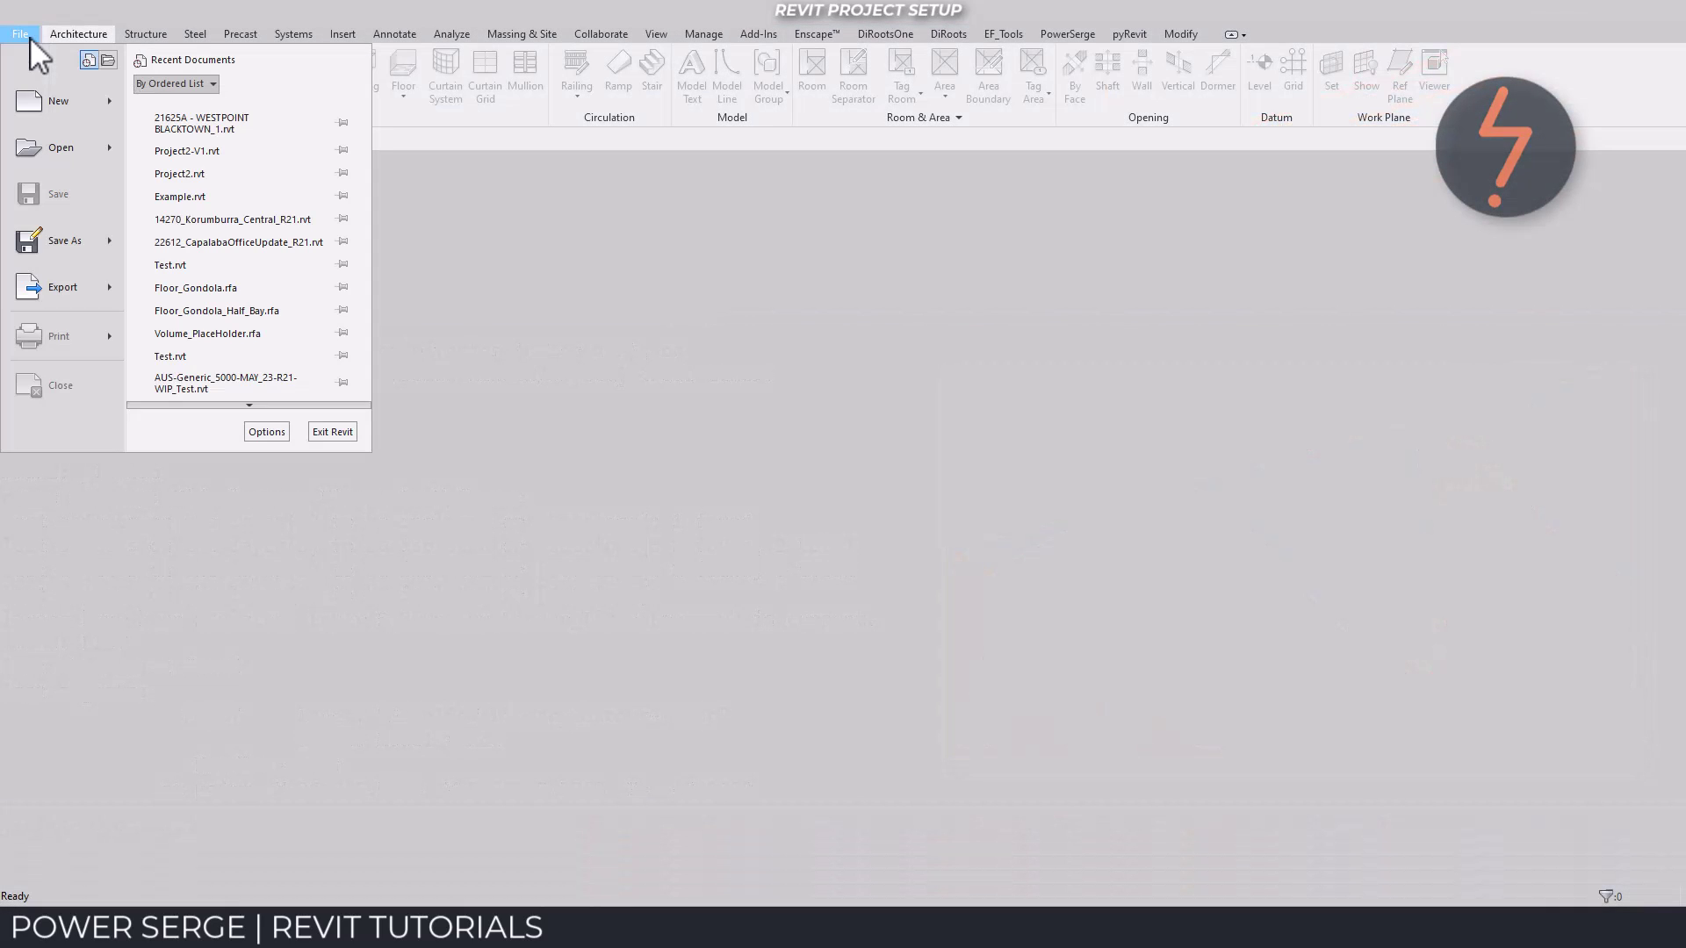
pyautogui.moveTo(64, 106)
pyautogui.click(162, 97)
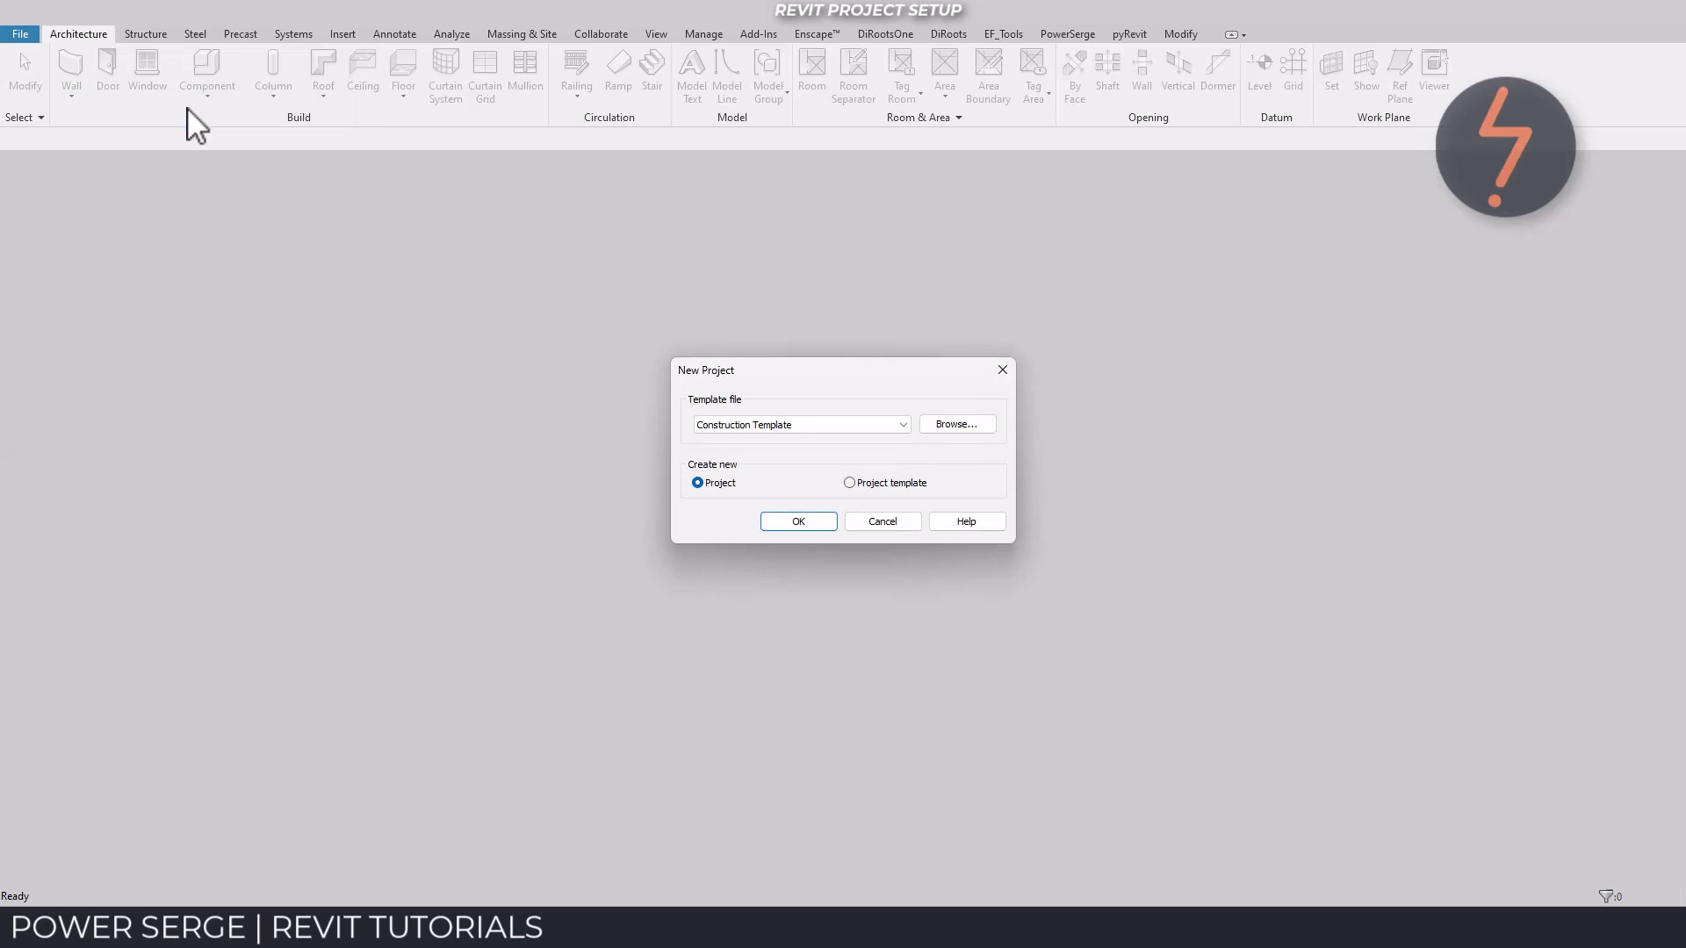
pyautogui.click(902, 424)
pyautogui.click(904, 461)
pyautogui.click(822, 519)
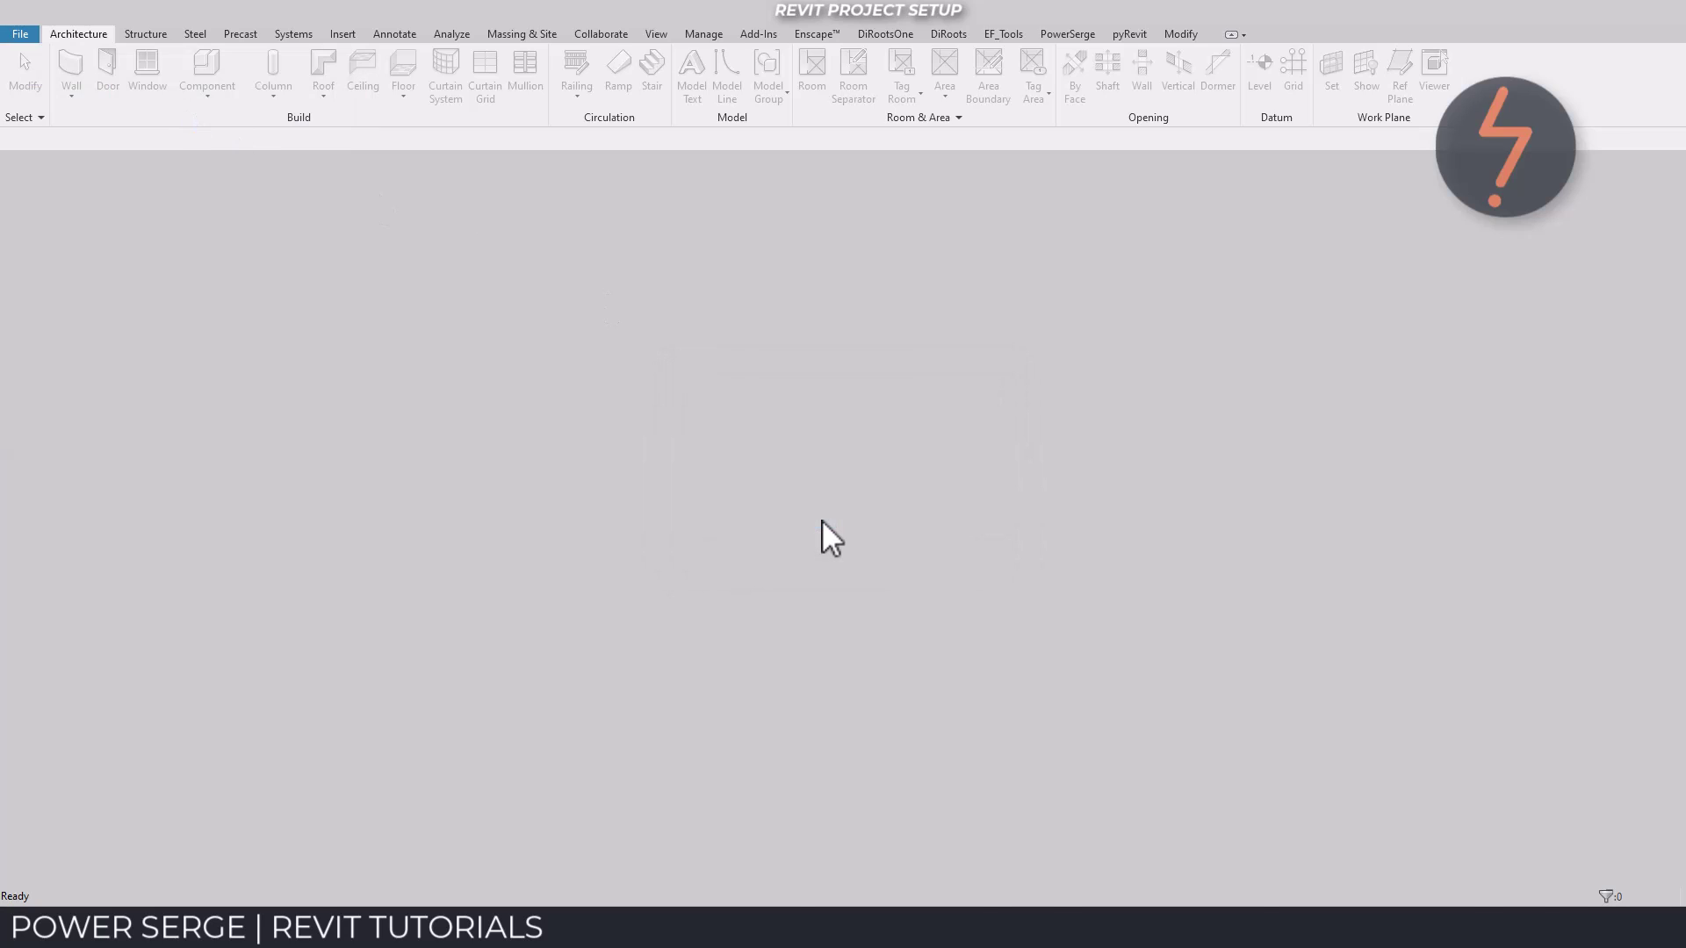
# - Delete the four default elevation markers and accept the warning
pyautogui.moveTo(427, 185)
pyautogui.mouseDown()
pyautogui.moveTo(1189, 715)
pyautogui.moveTo(1295, 860)
pyautogui.mouseUp()
pyautogui.press('Delete')
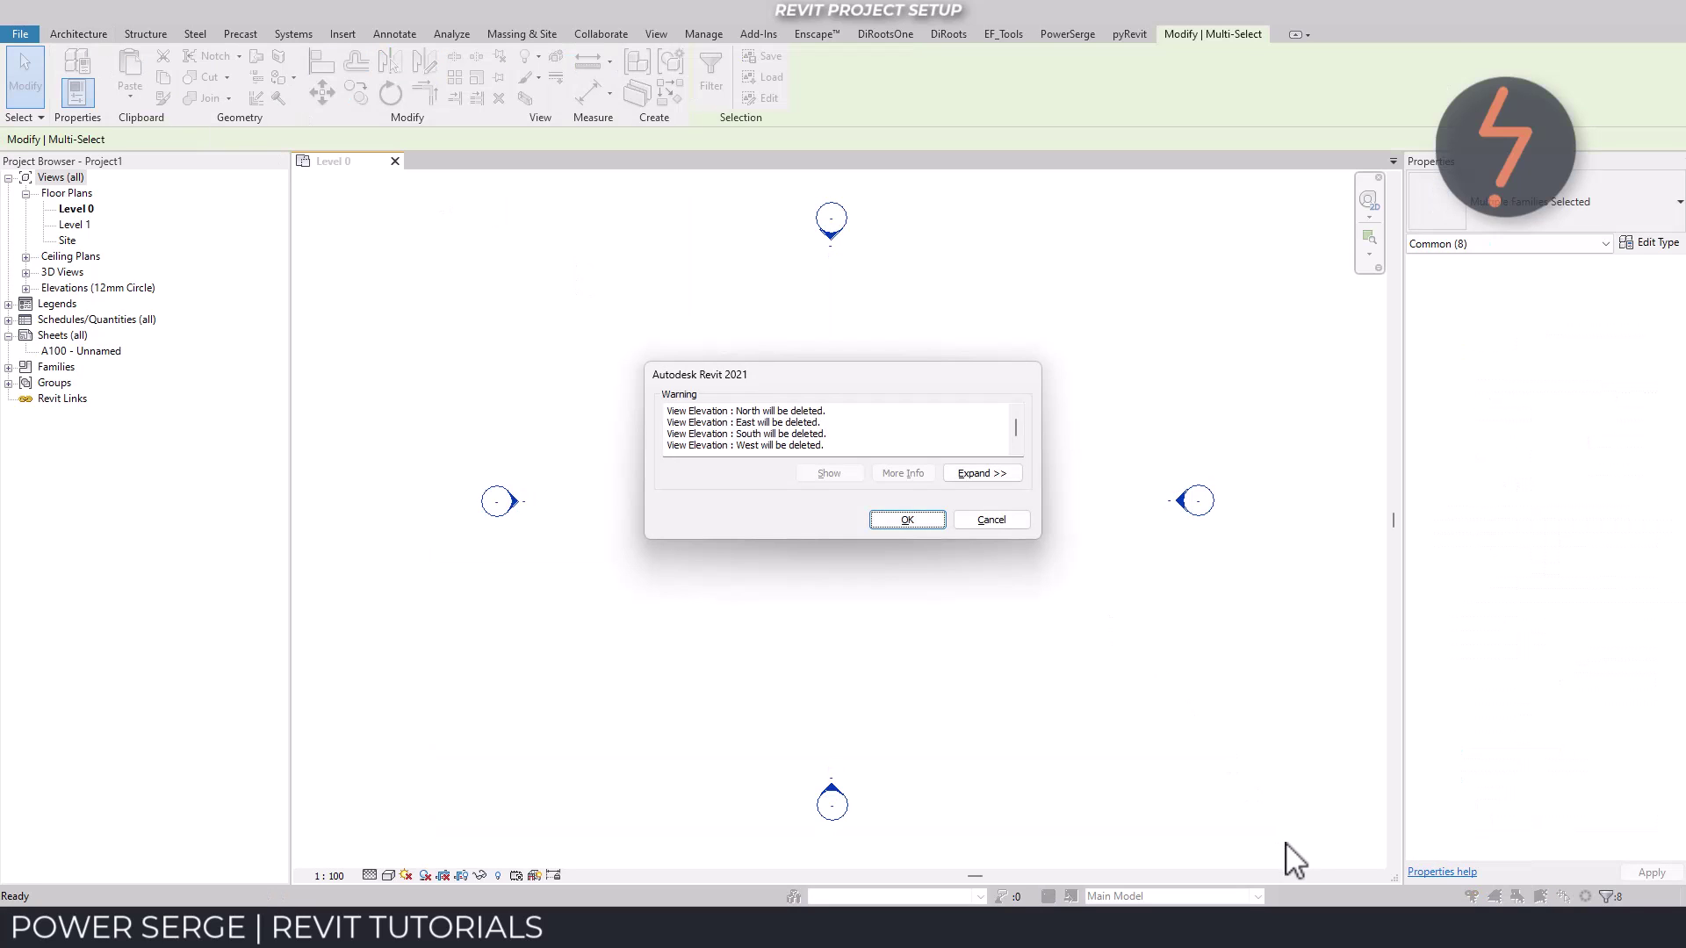
pyautogui.click(931, 520)
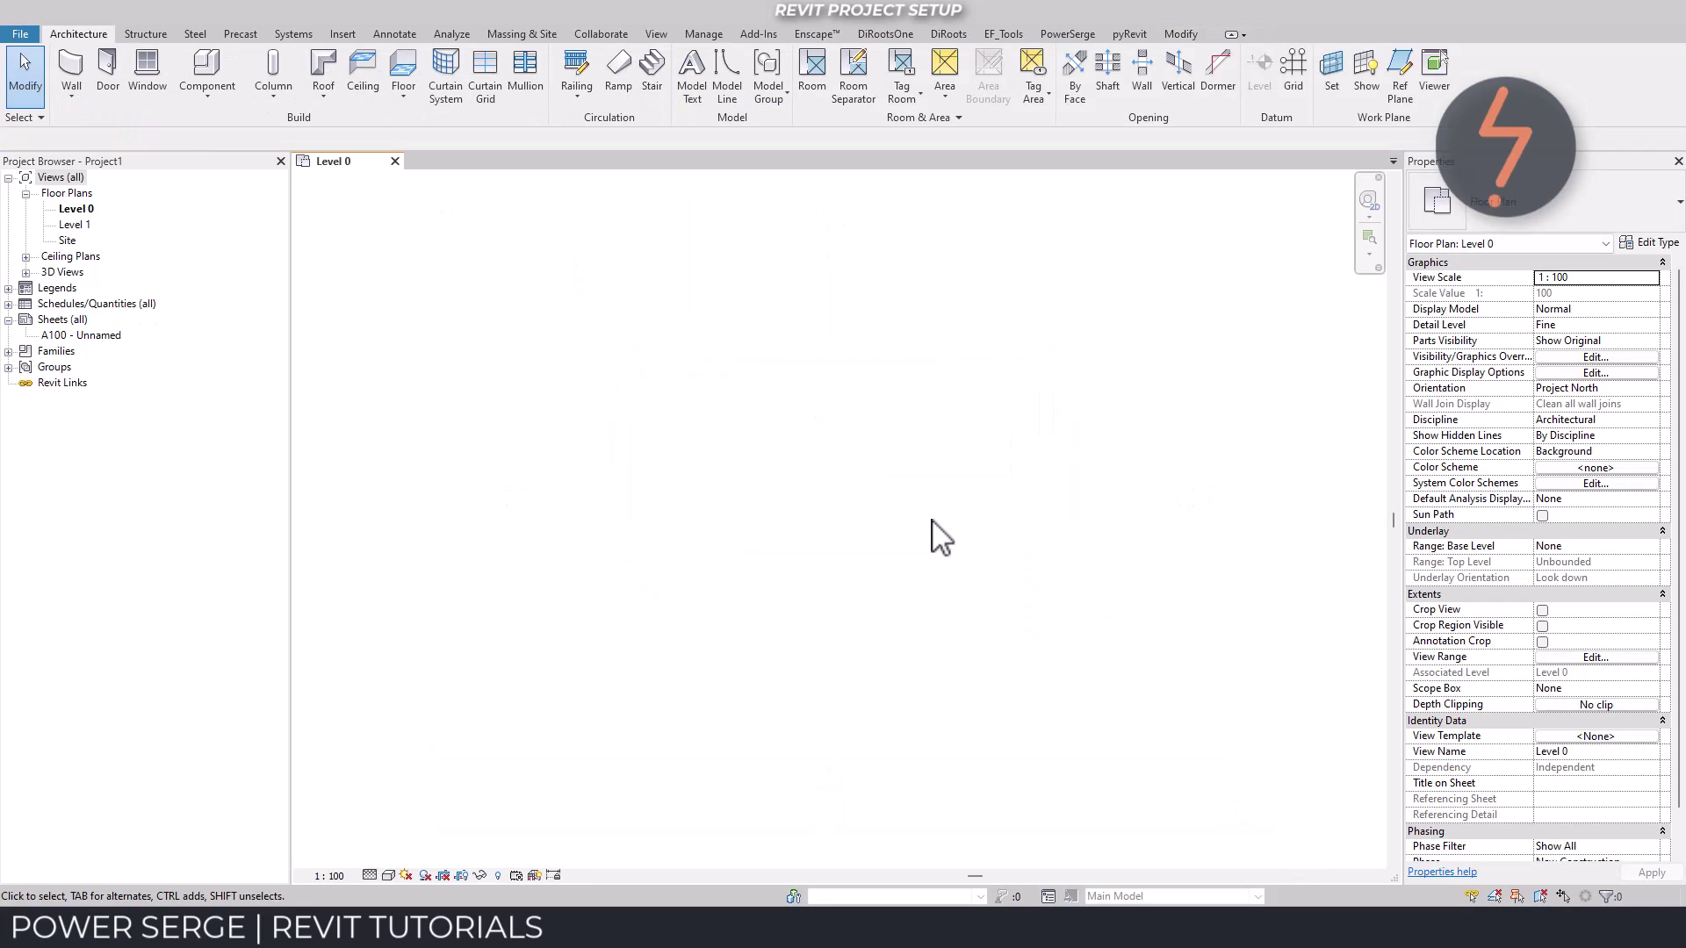
# - In Visibility/Graphics, turn on Project Base Point and Internal Origin under Site for Level 0
pyautogui.press('v')
pyautogui.press('g')
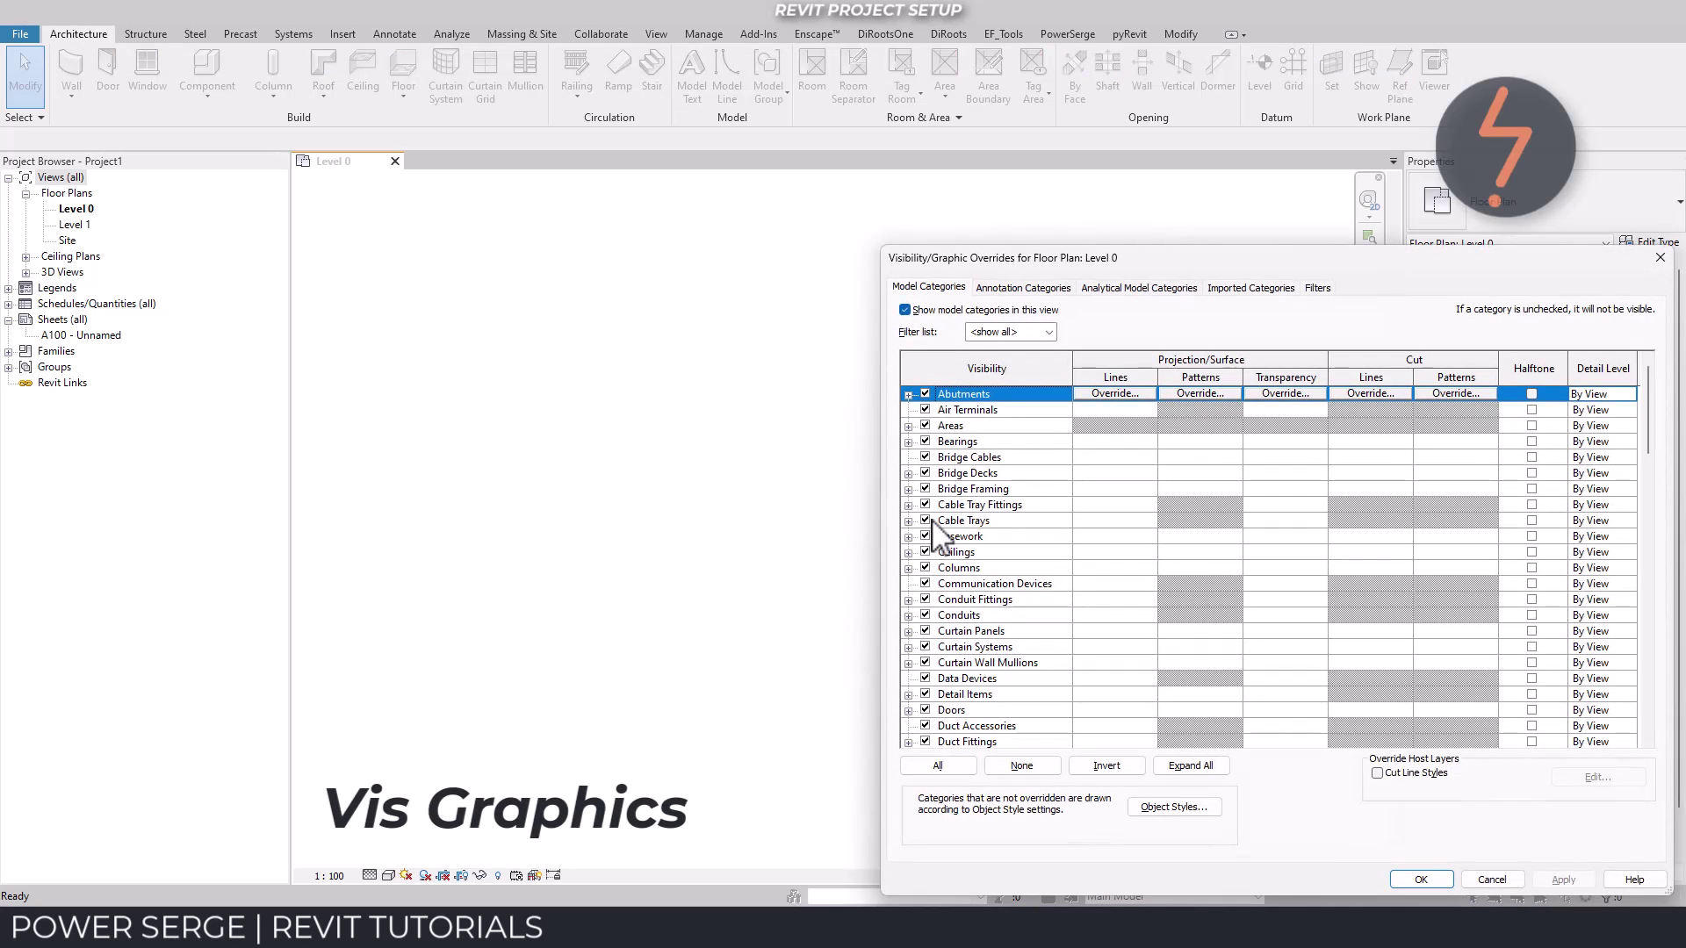
pyautogui.press('s')
pyautogui.press('i')
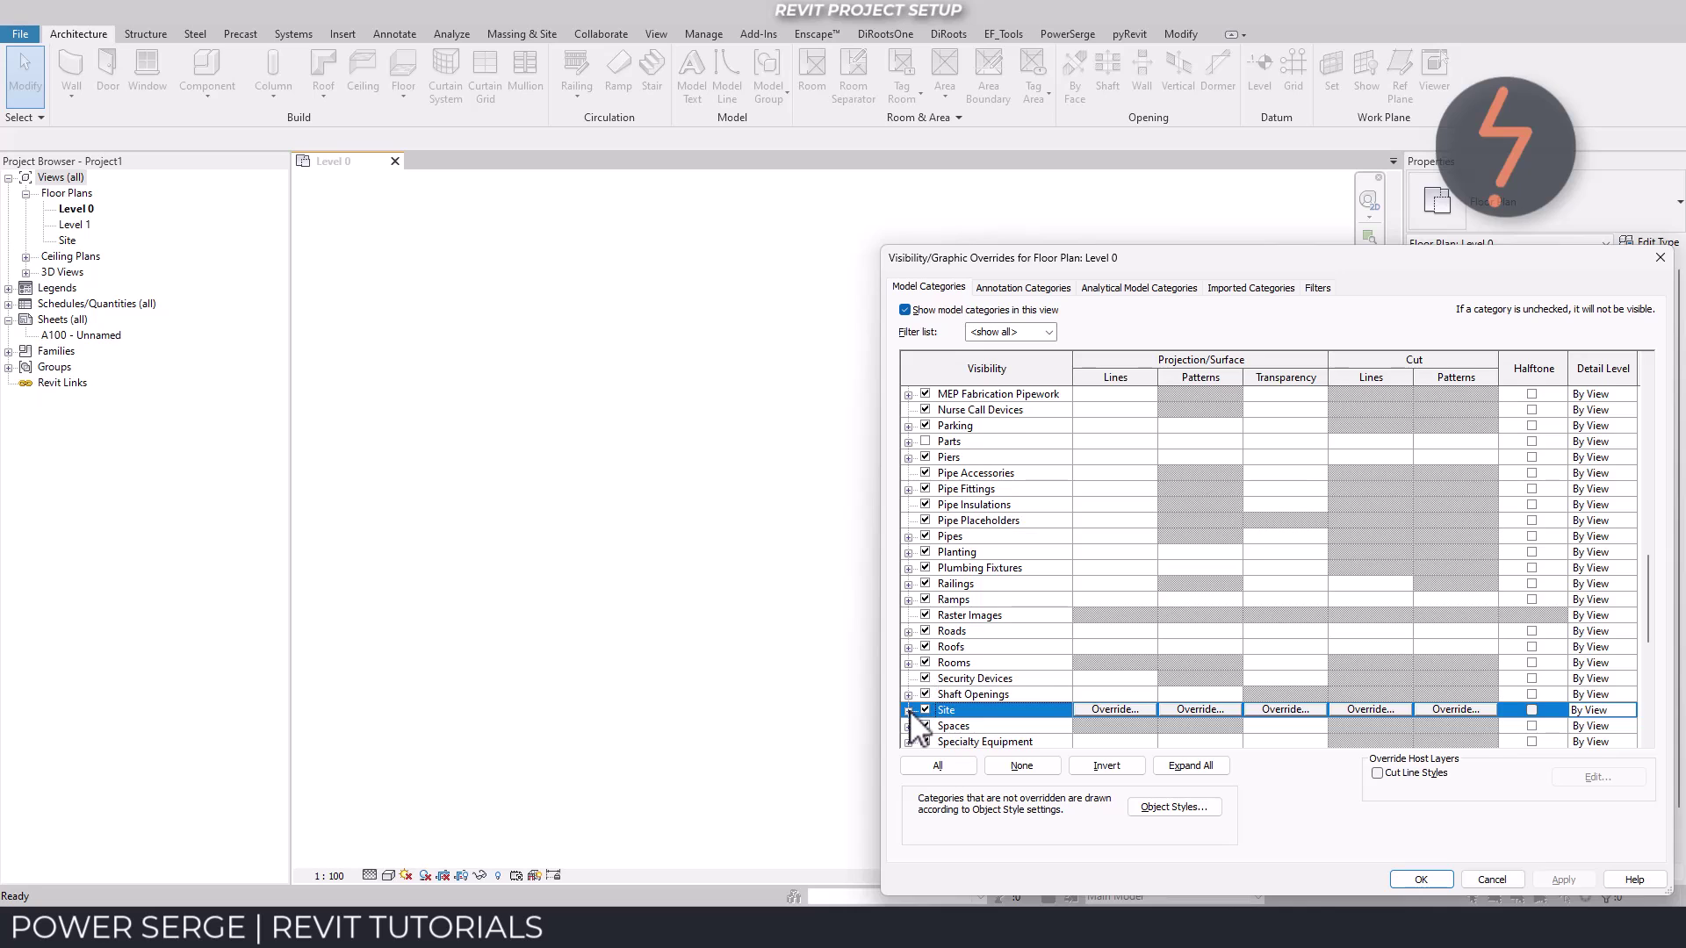
pyautogui.click(908, 710)
pyautogui.click(948, 709)
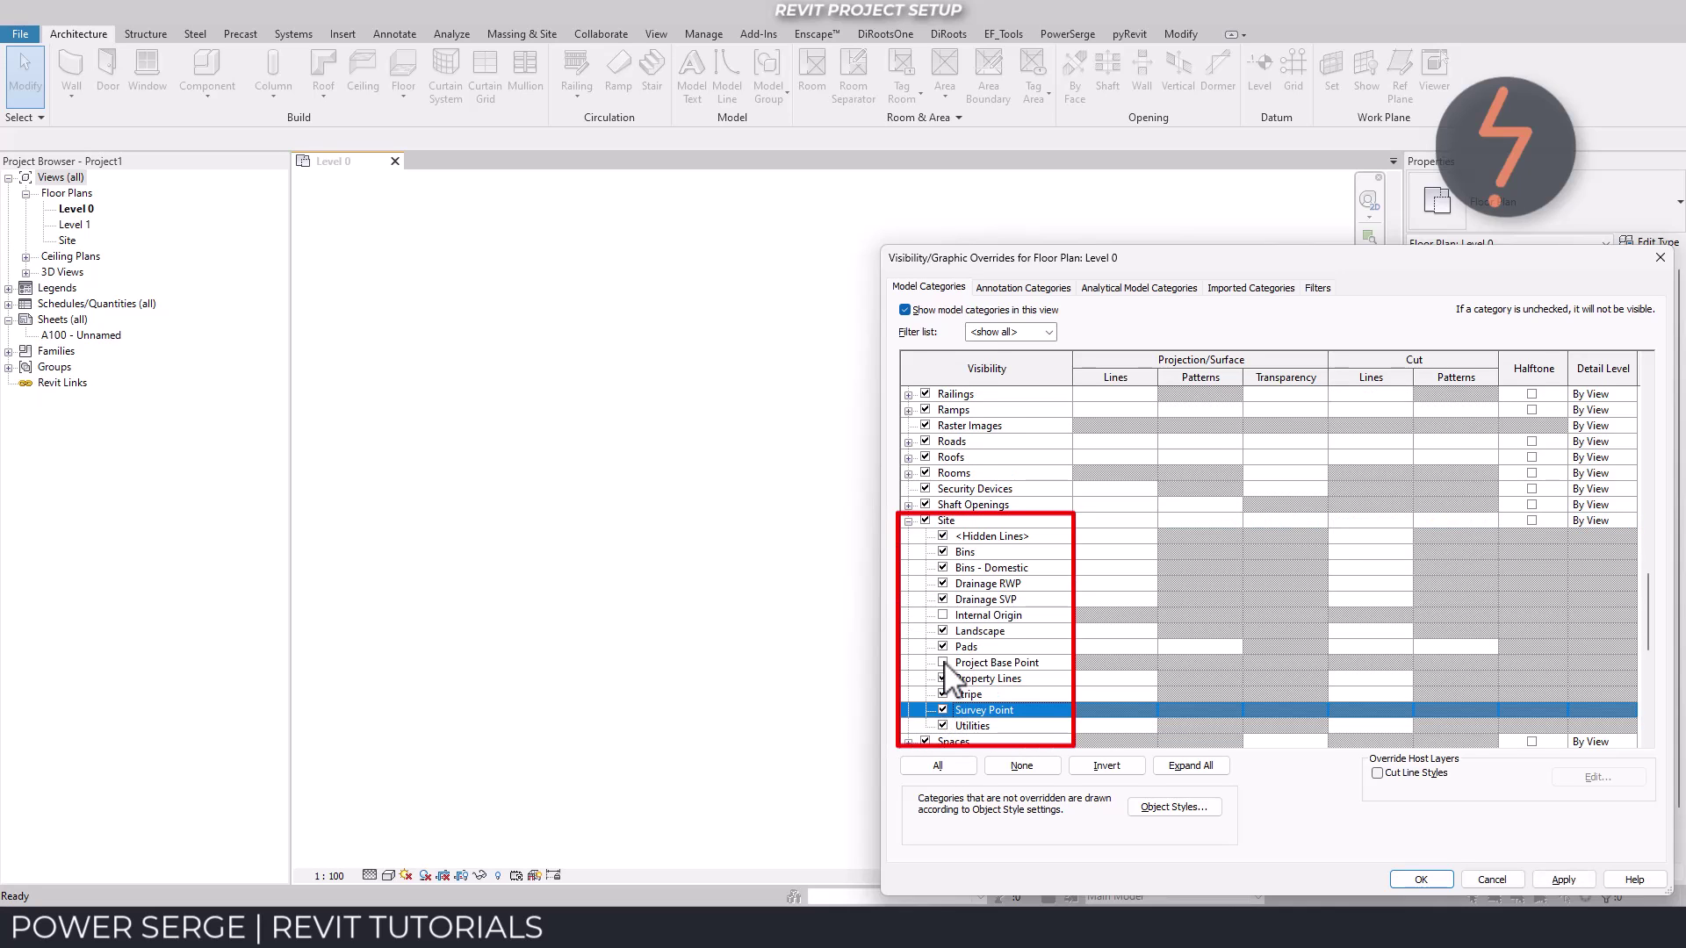
pyautogui.click(943, 663)
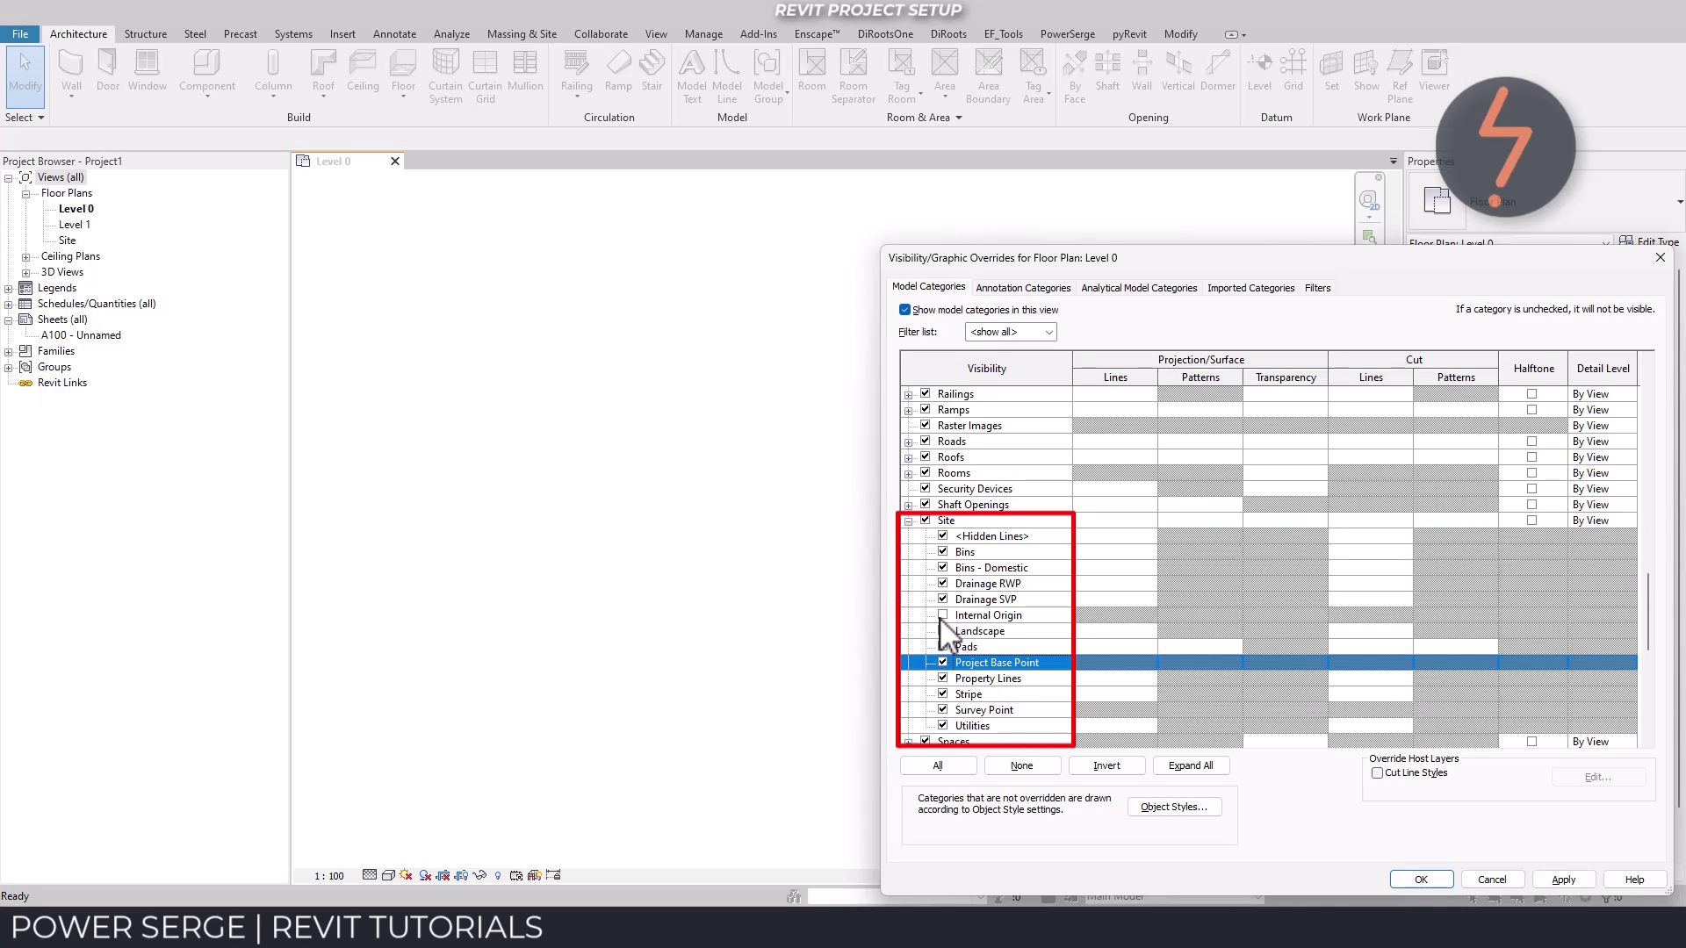
pyautogui.click(943, 615)
pyautogui.click(1563, 880)
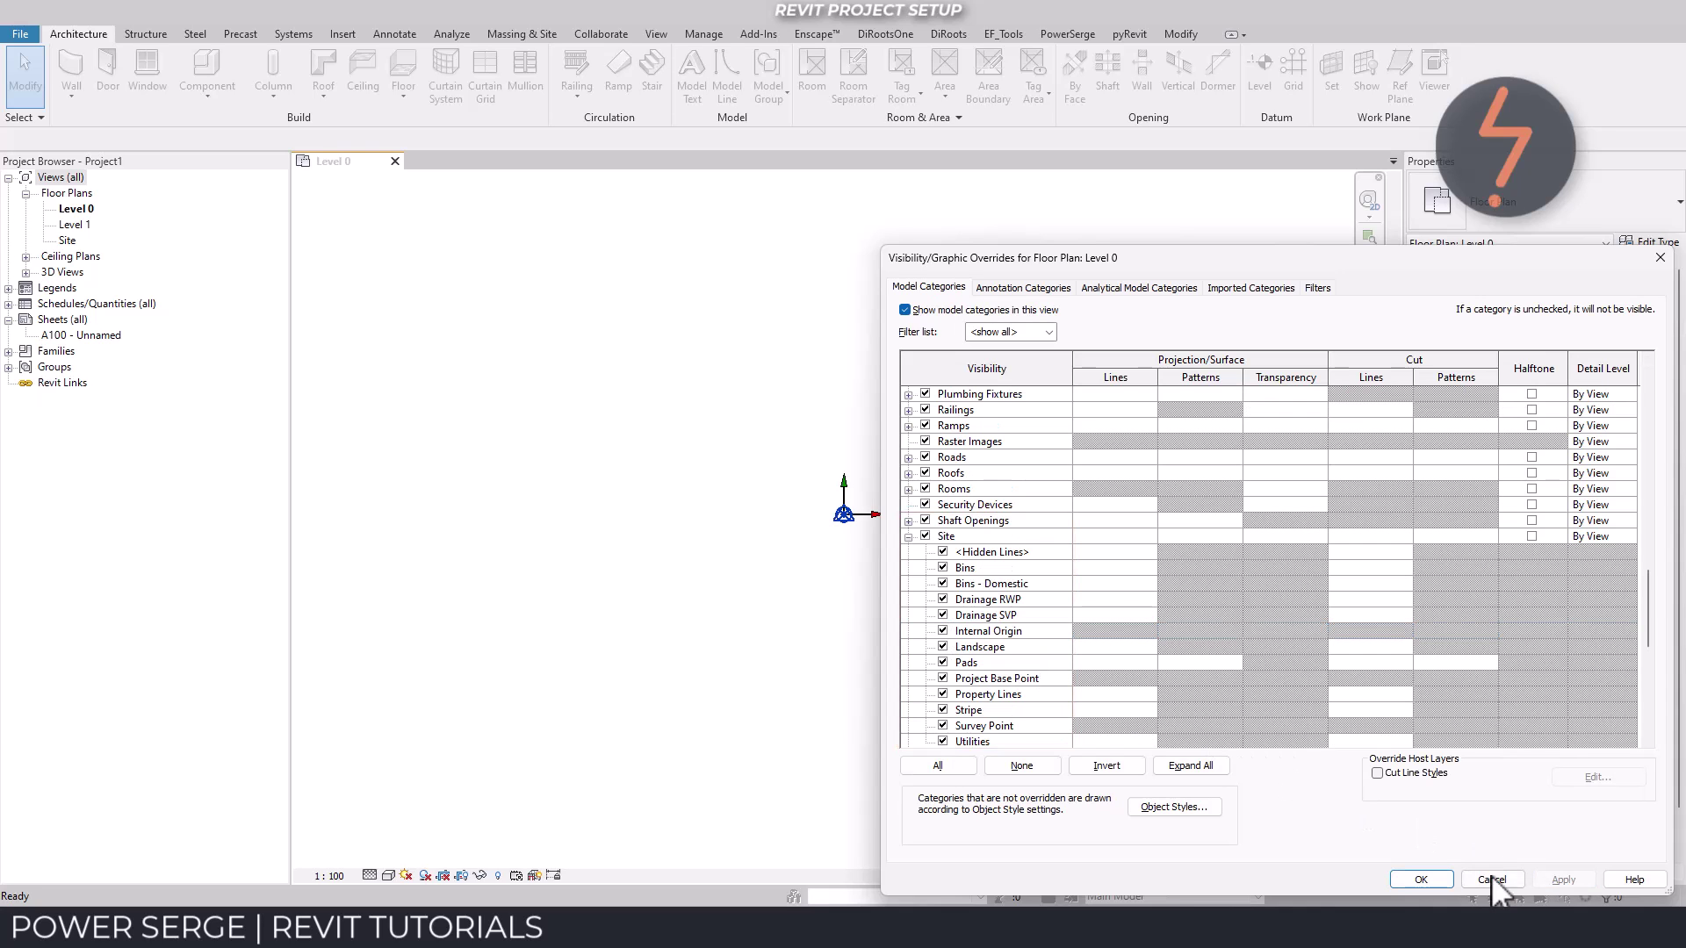
pyautogui.click(1426, 880)
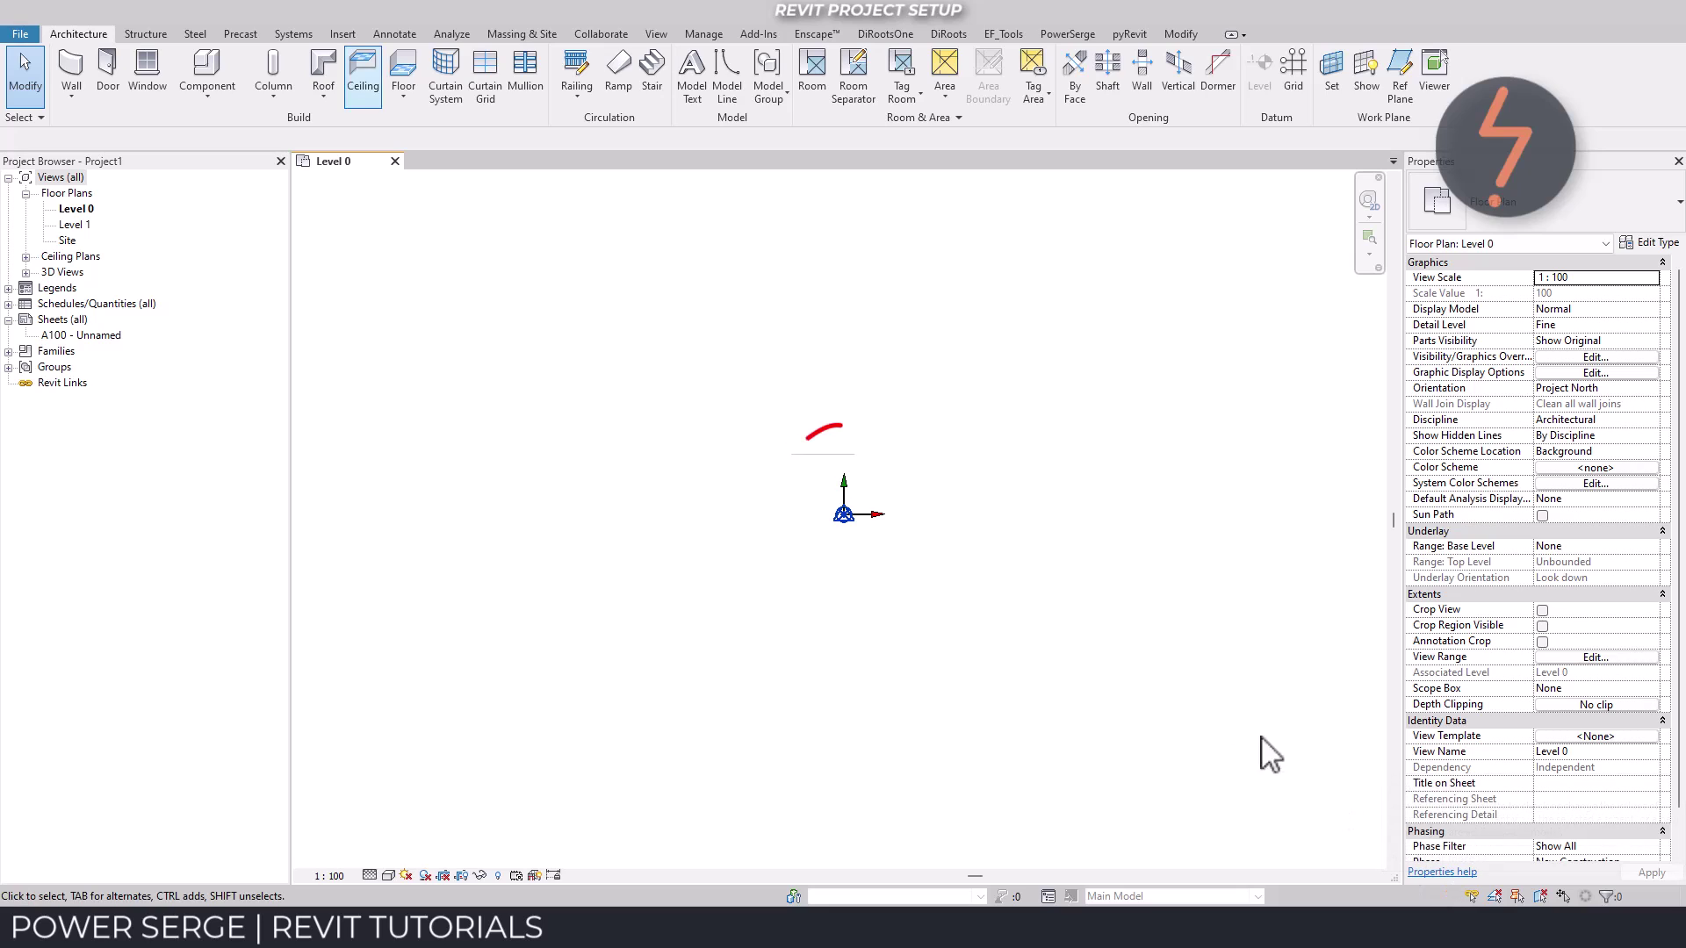
pyautogui.click(342, 34)
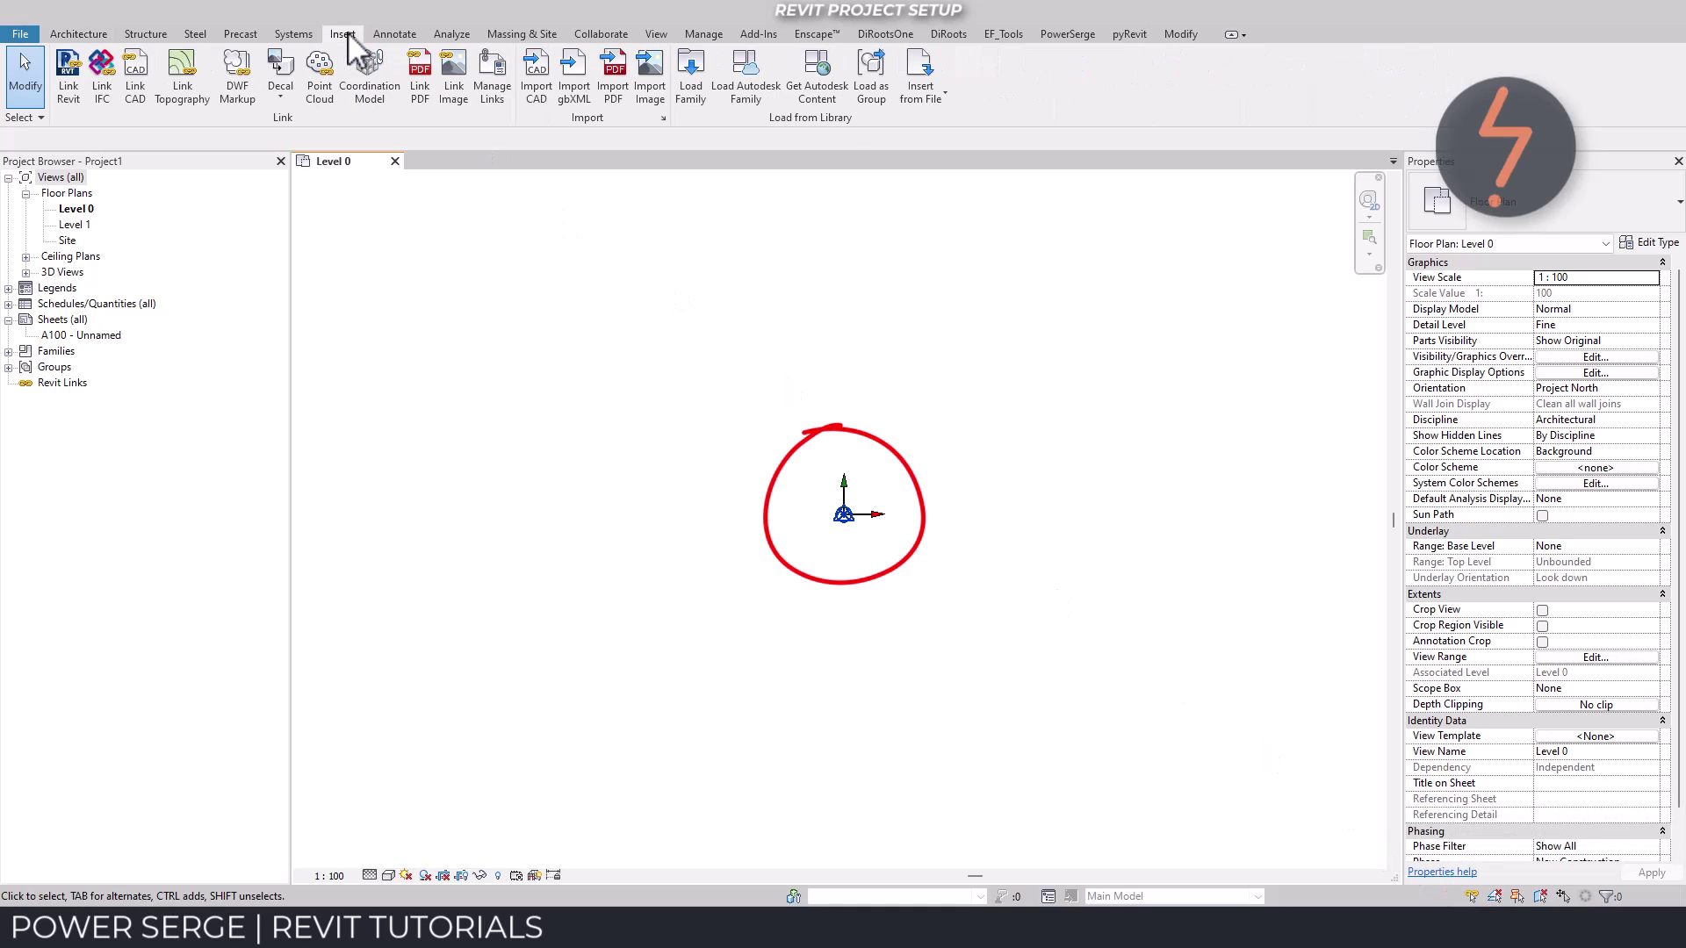
# - Link 23394-File_EC.dwg into the current view only, with import units set to meter
pyautogui.click(141, 81)
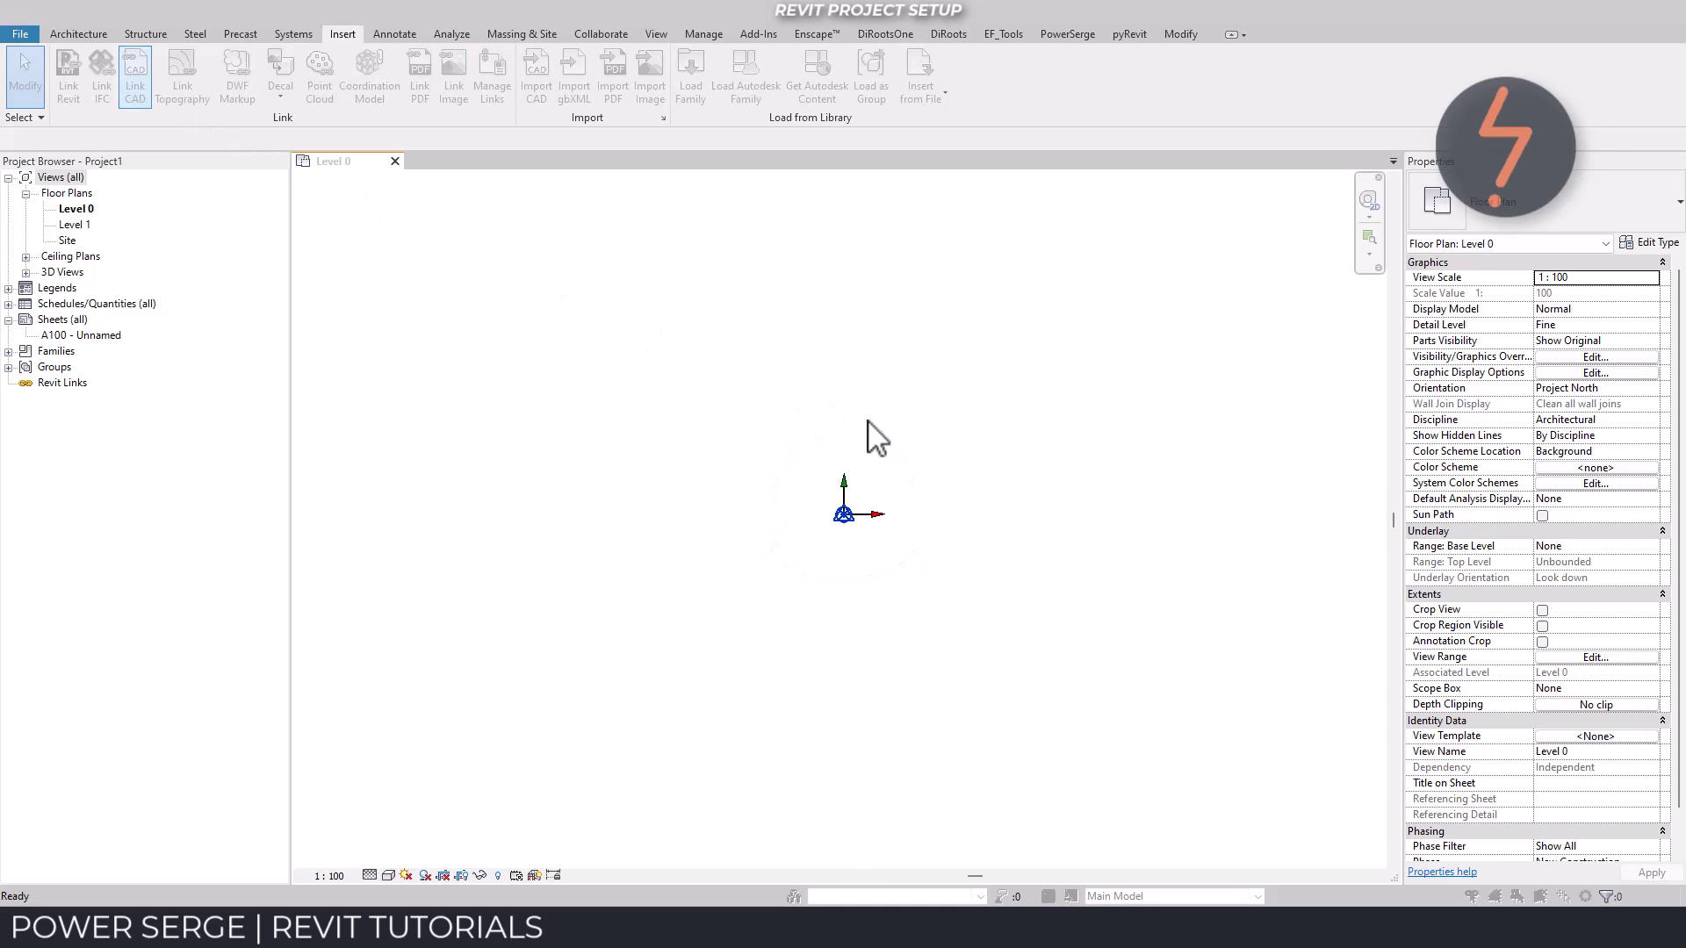
pyautogui.click(903, 436)
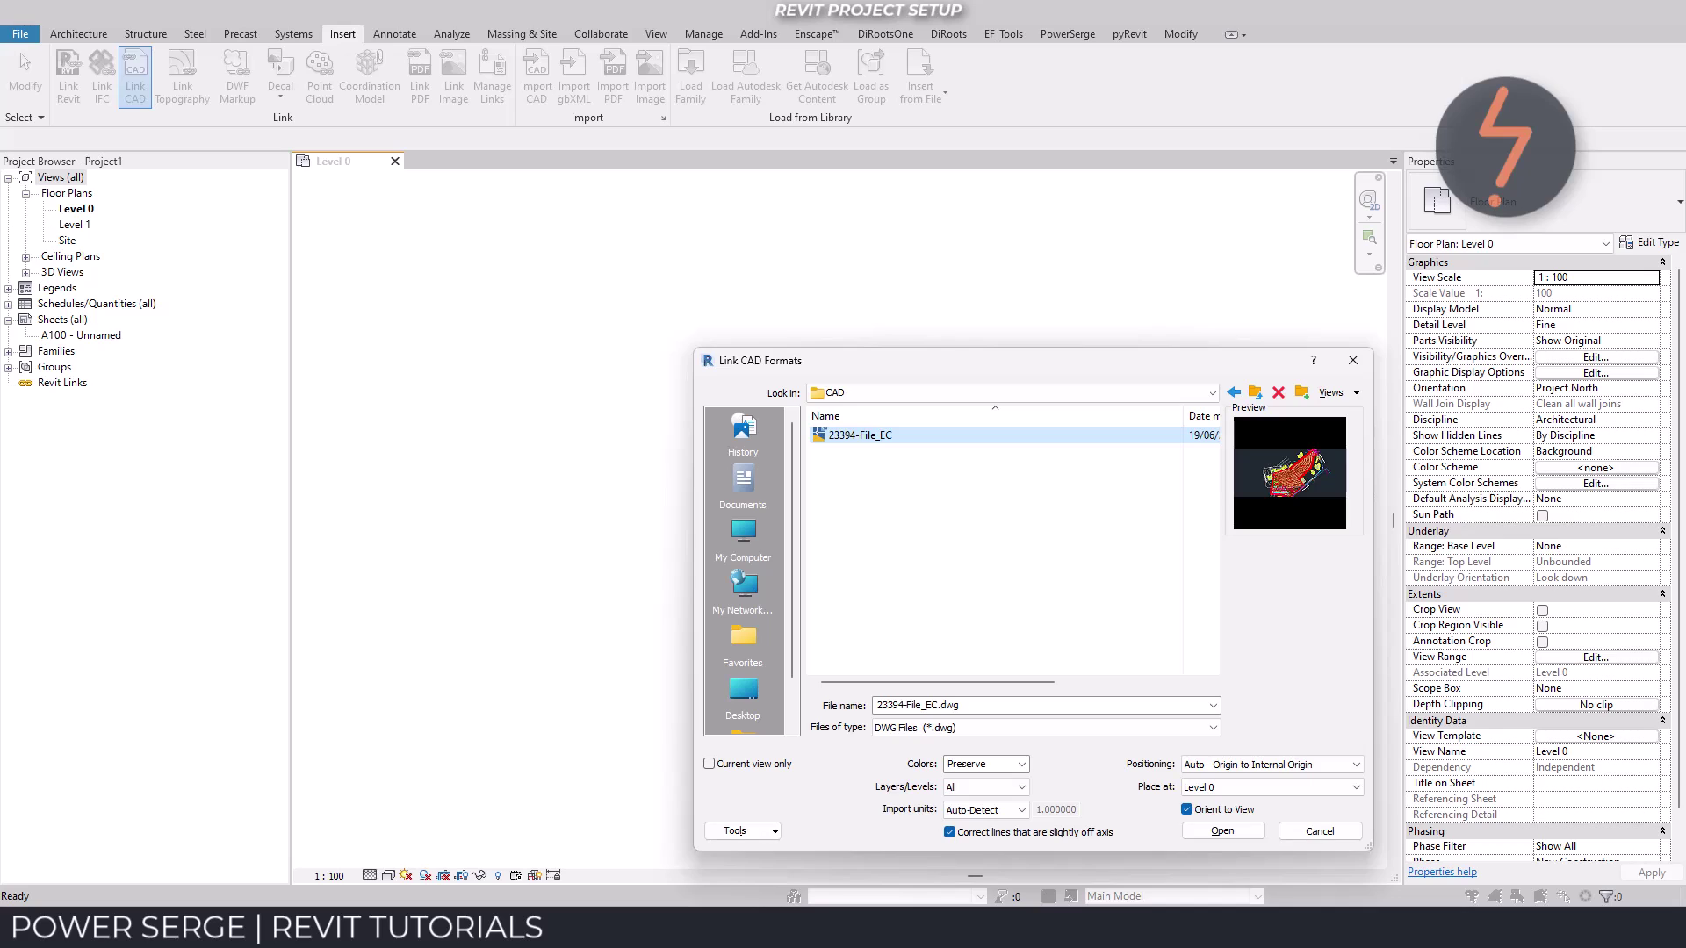
pyautogui.click(710, 764)
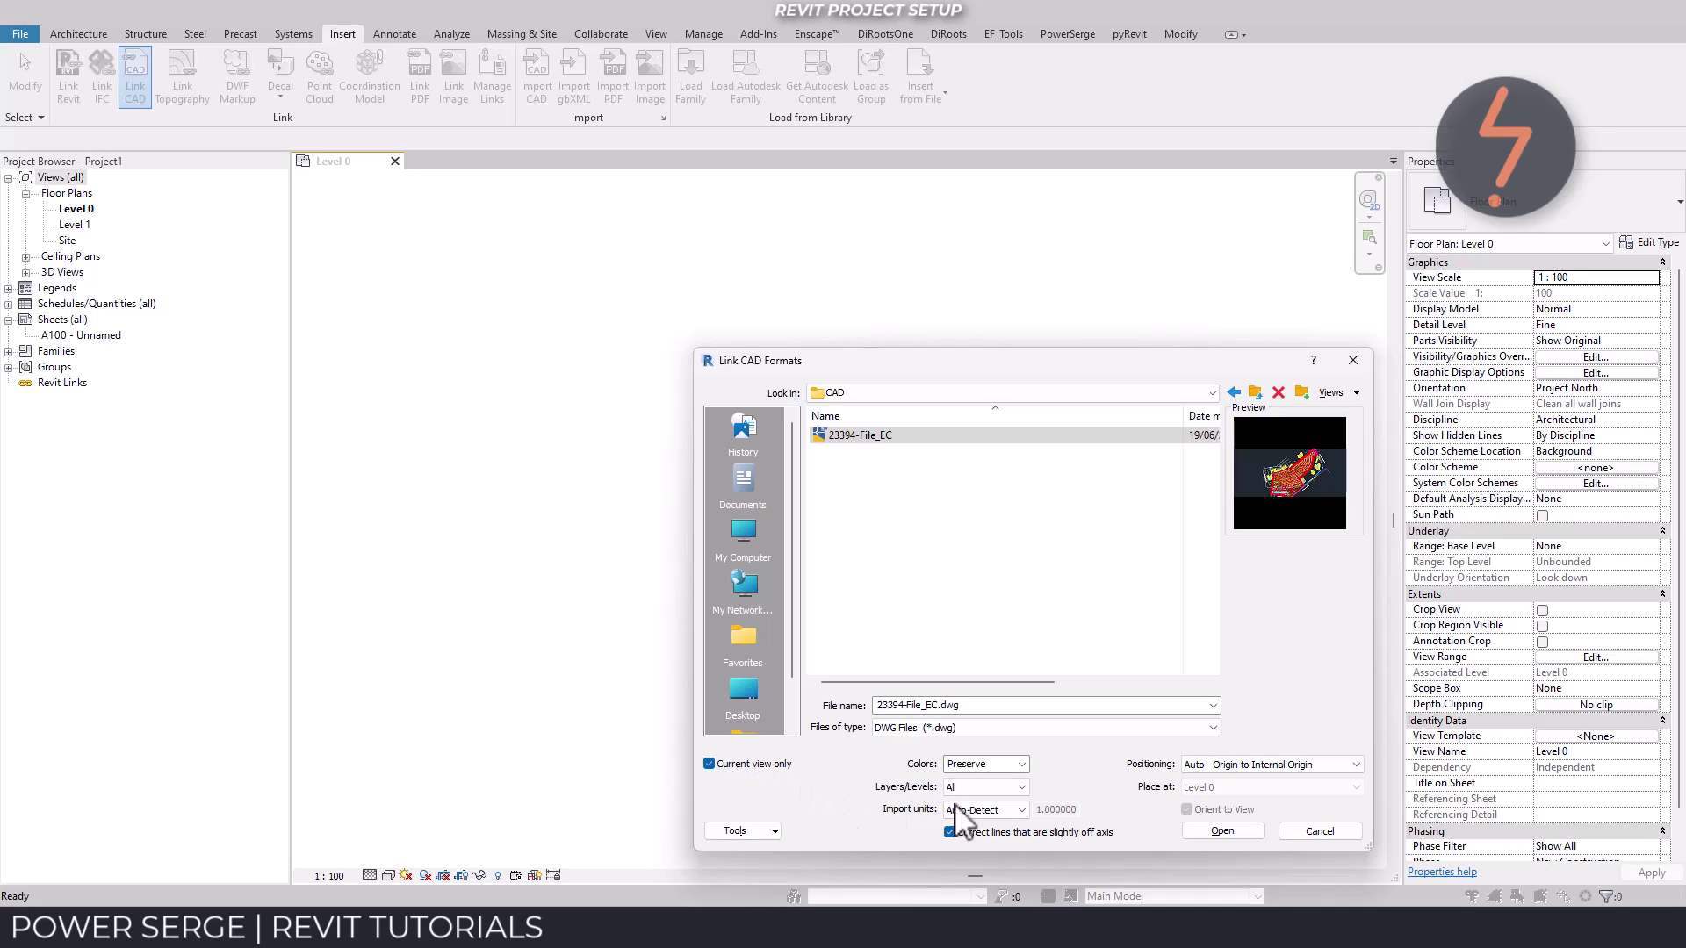
pyautogui.click(992, 811)
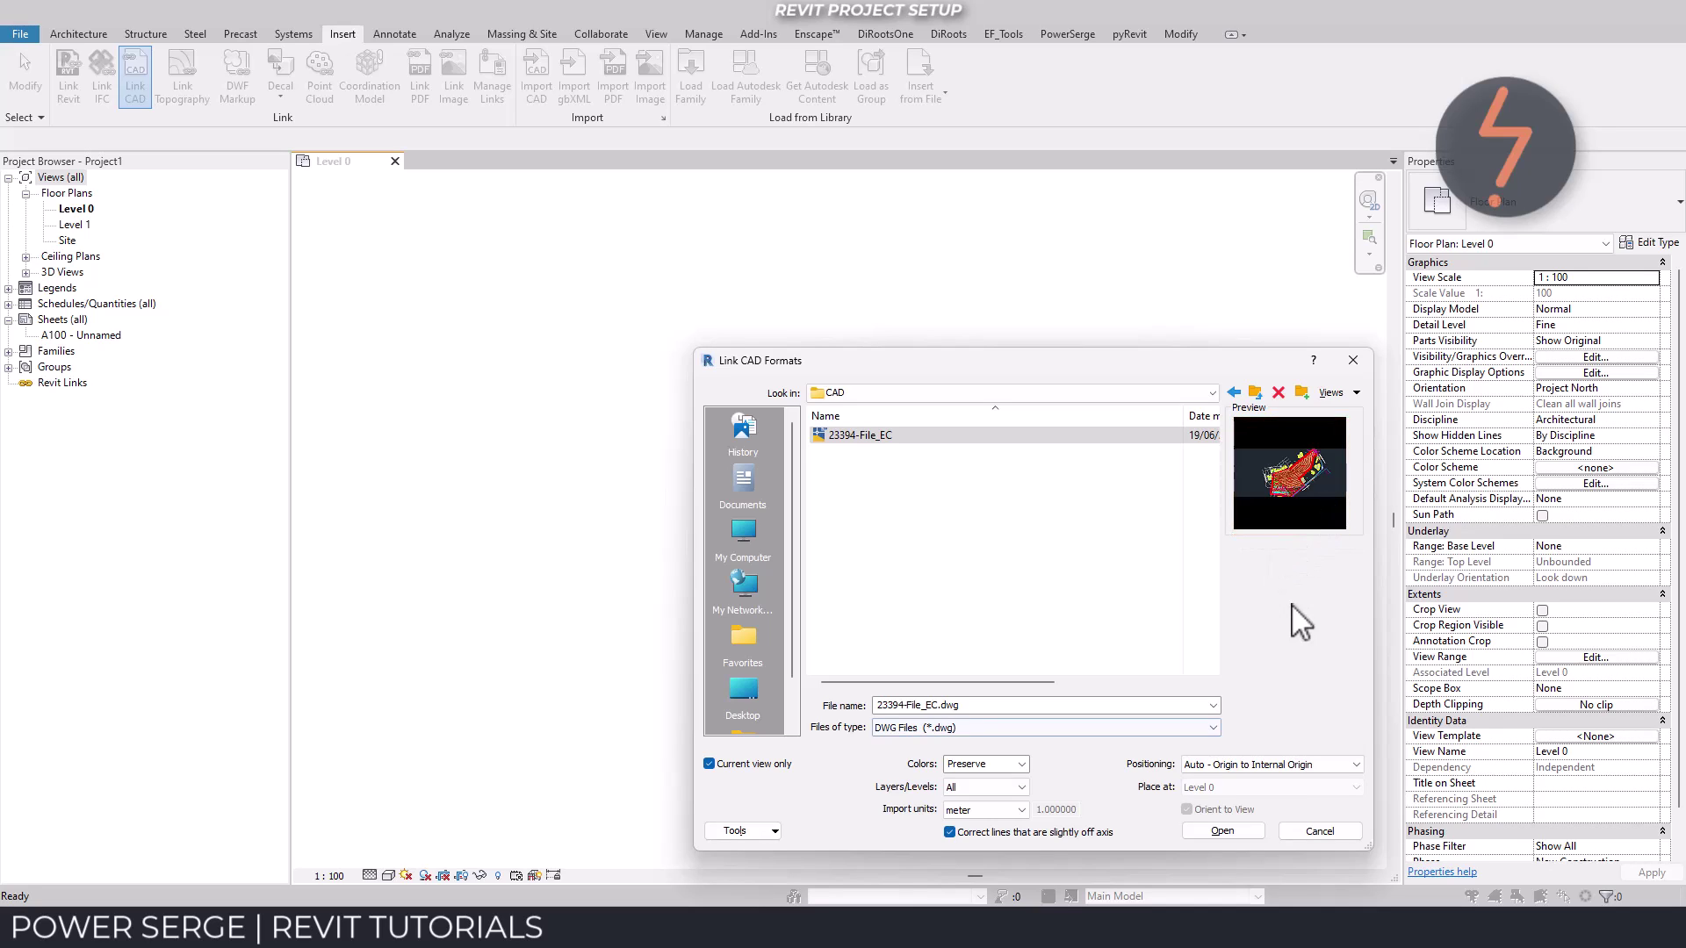
pyautogui.click(1224, 829)
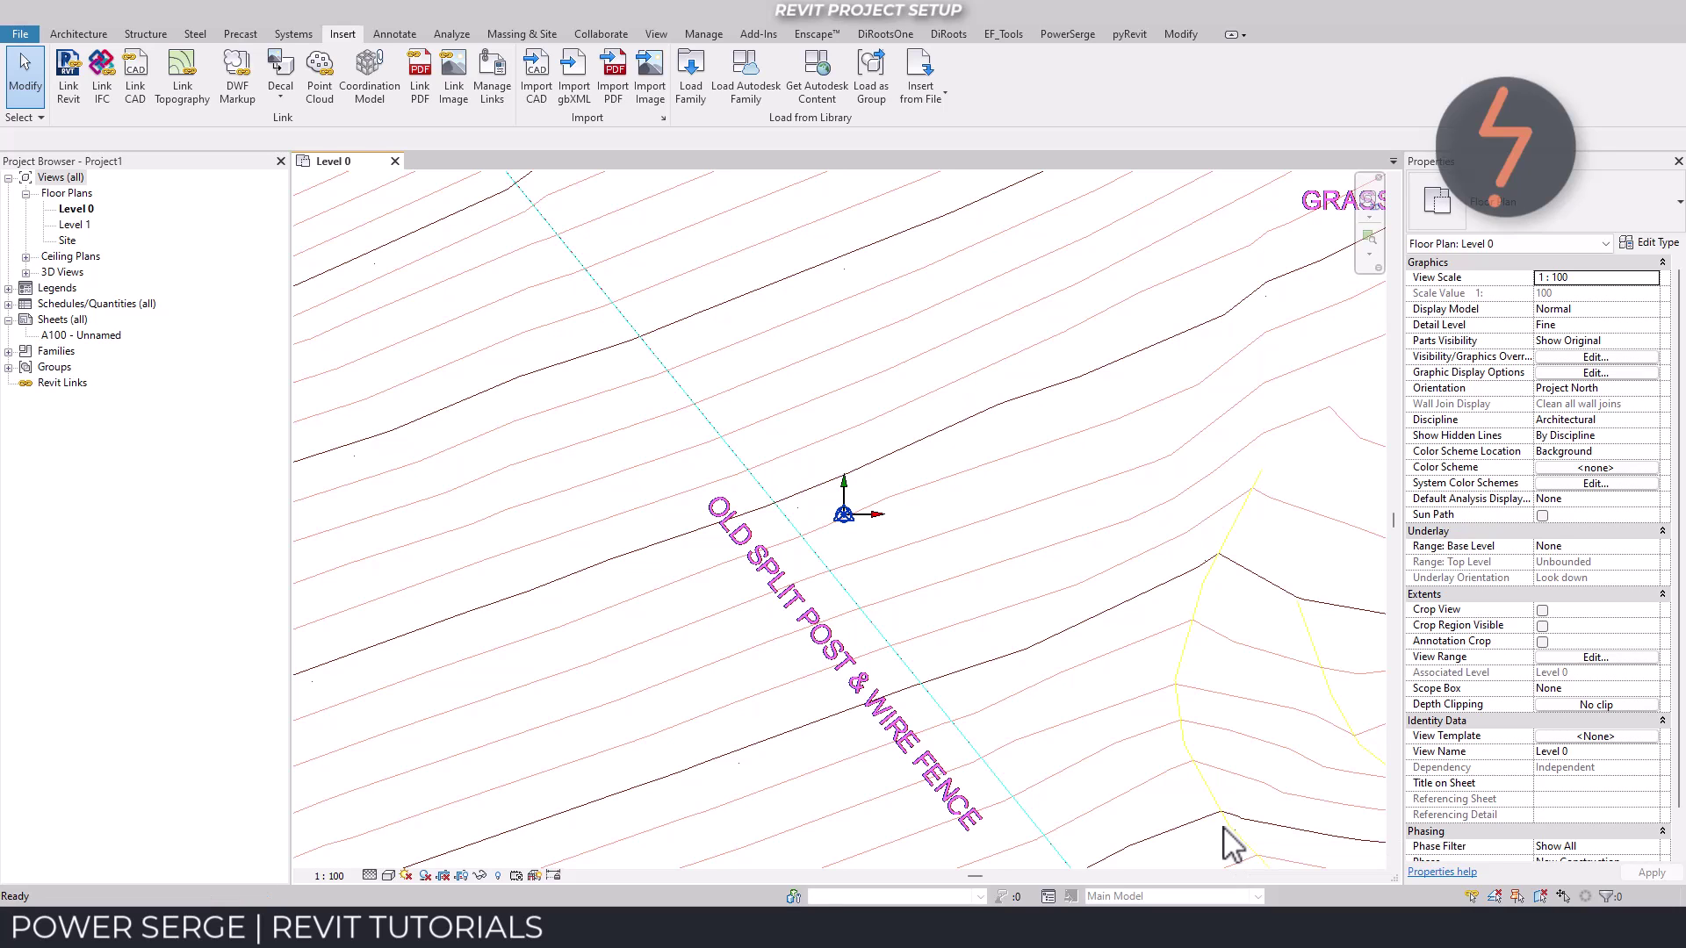
# - Hide all imported survey layers except S_Boundary_Linear_Title-Land-Sub and apply
pyautogui.press('v')
pyautogui.press('g')
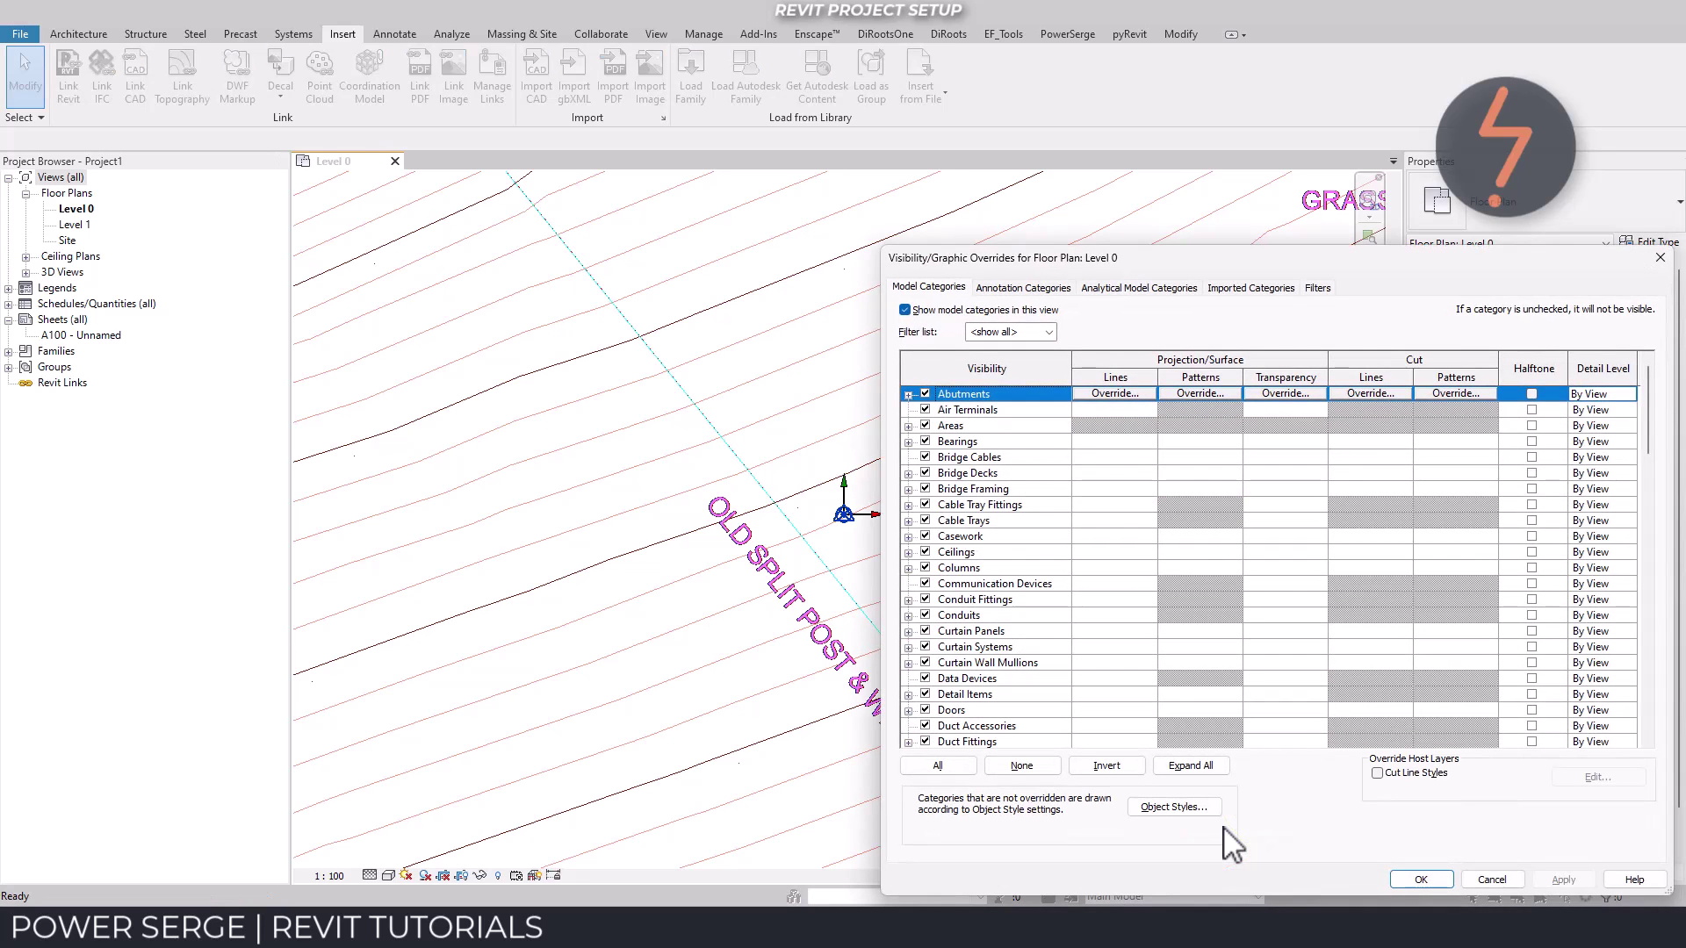
pyautogui.click(1236, 288)
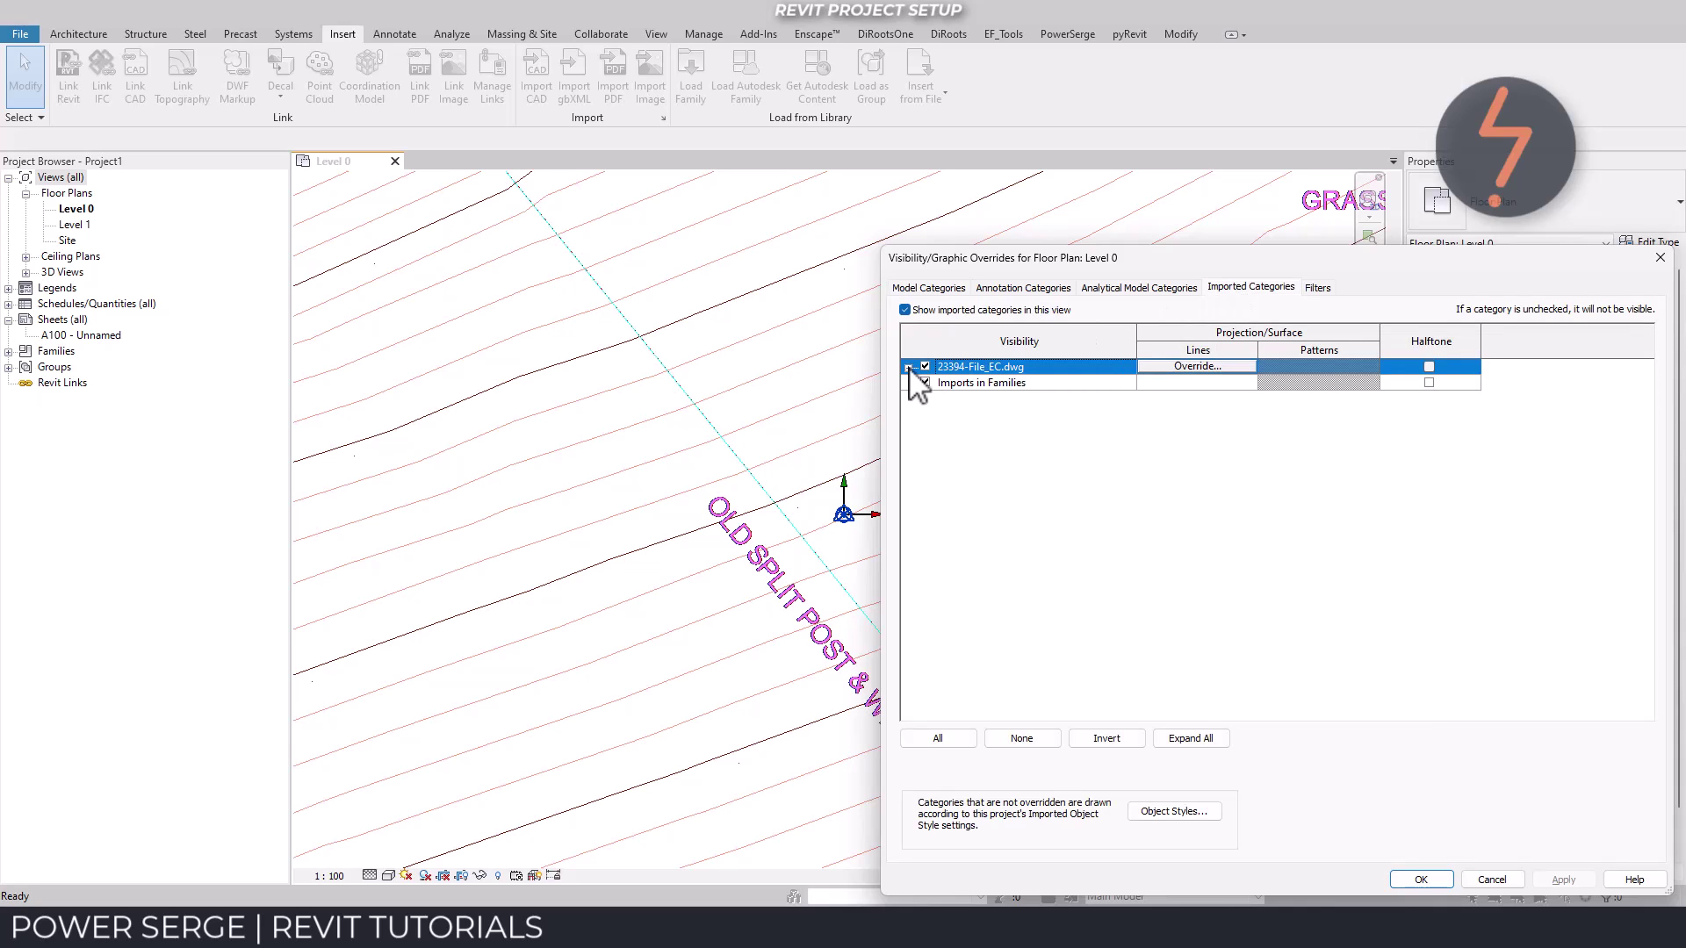
pyautogui.click(908, 368)
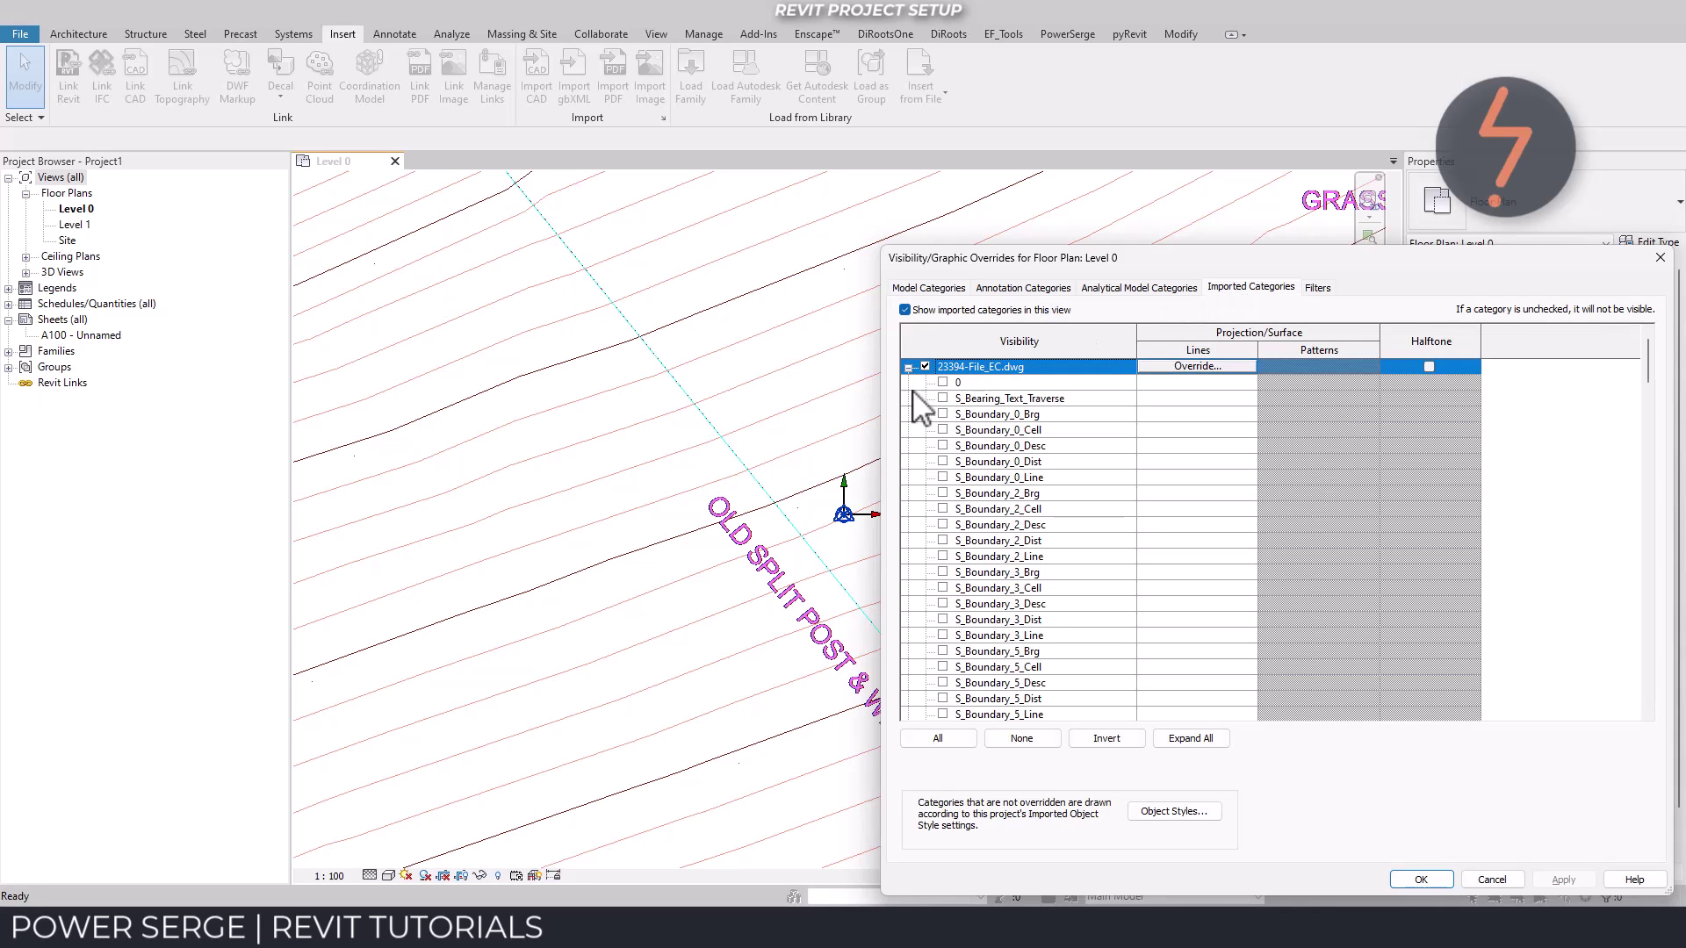
pyautogui.click(969, 745)
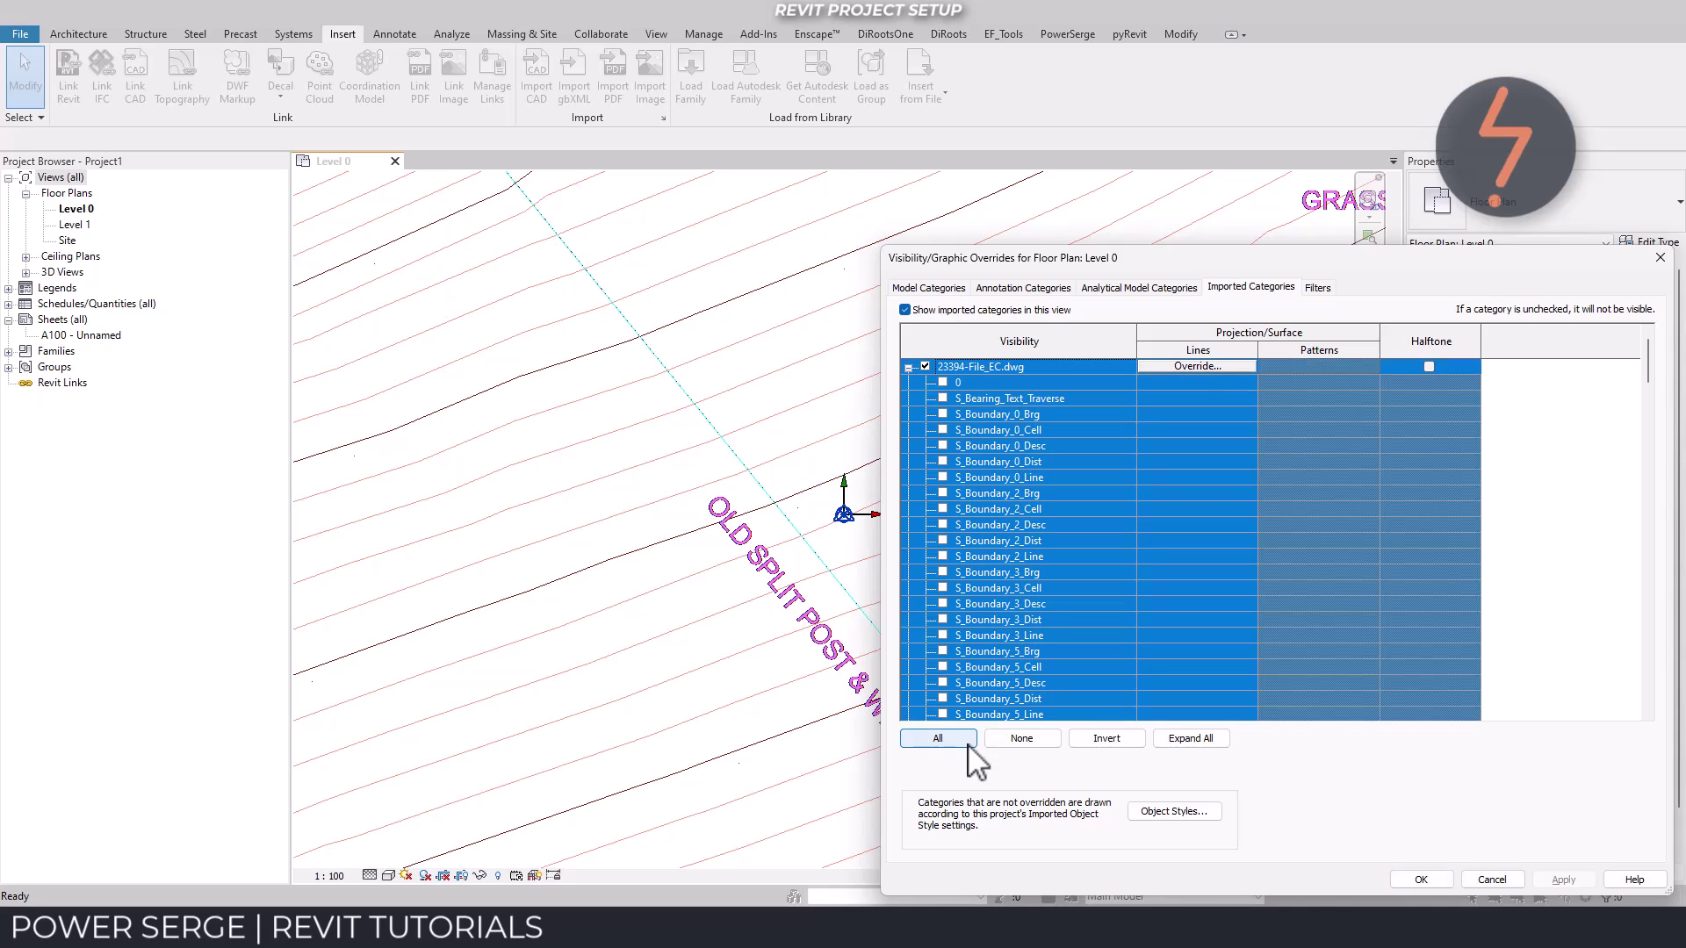
pyautogui.click(925, 367)
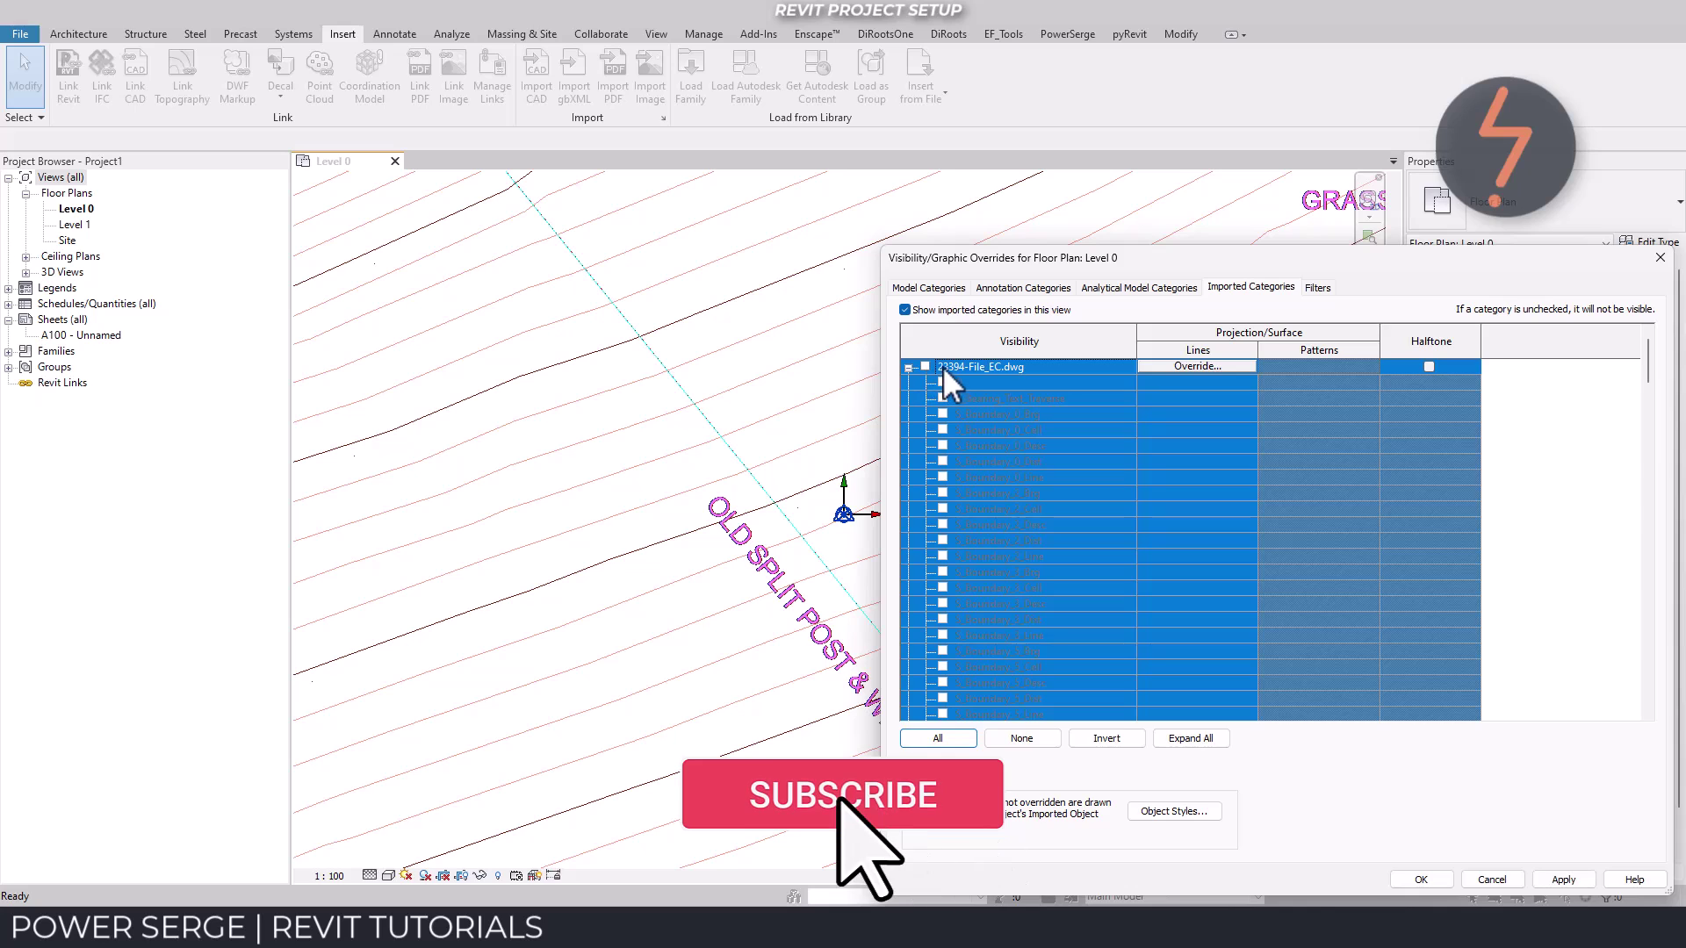
pyautogui.click(946, 366)
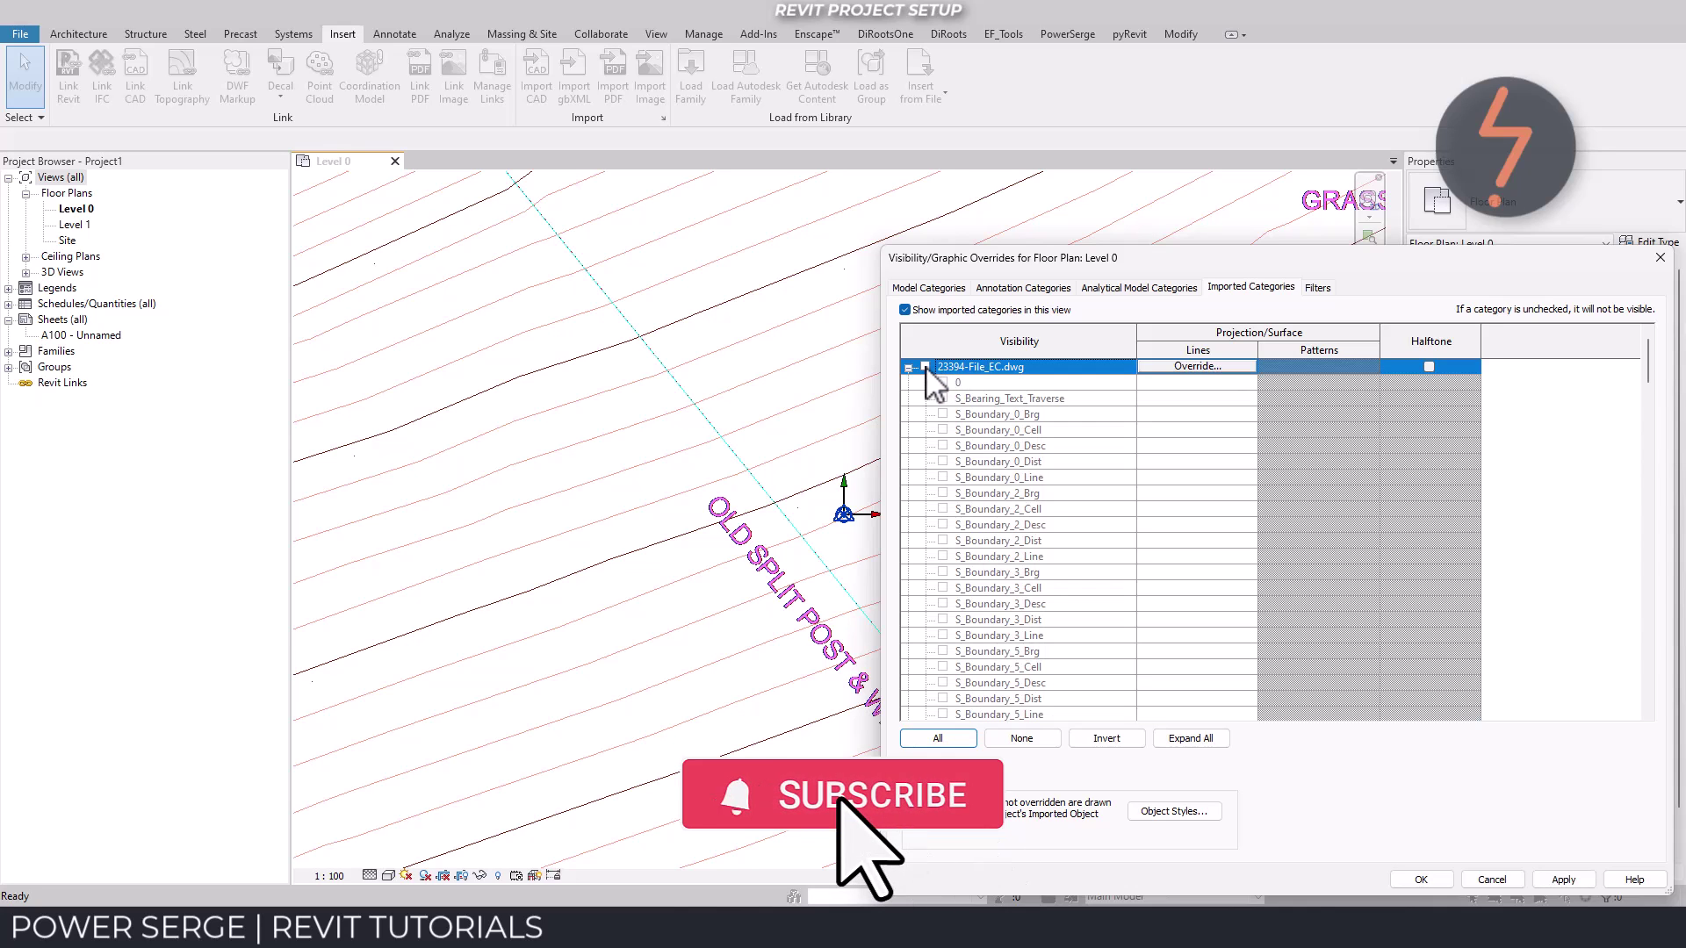
pyautogui.click(925, 367)
pyautogui.scroll(-3, 1027, 466)
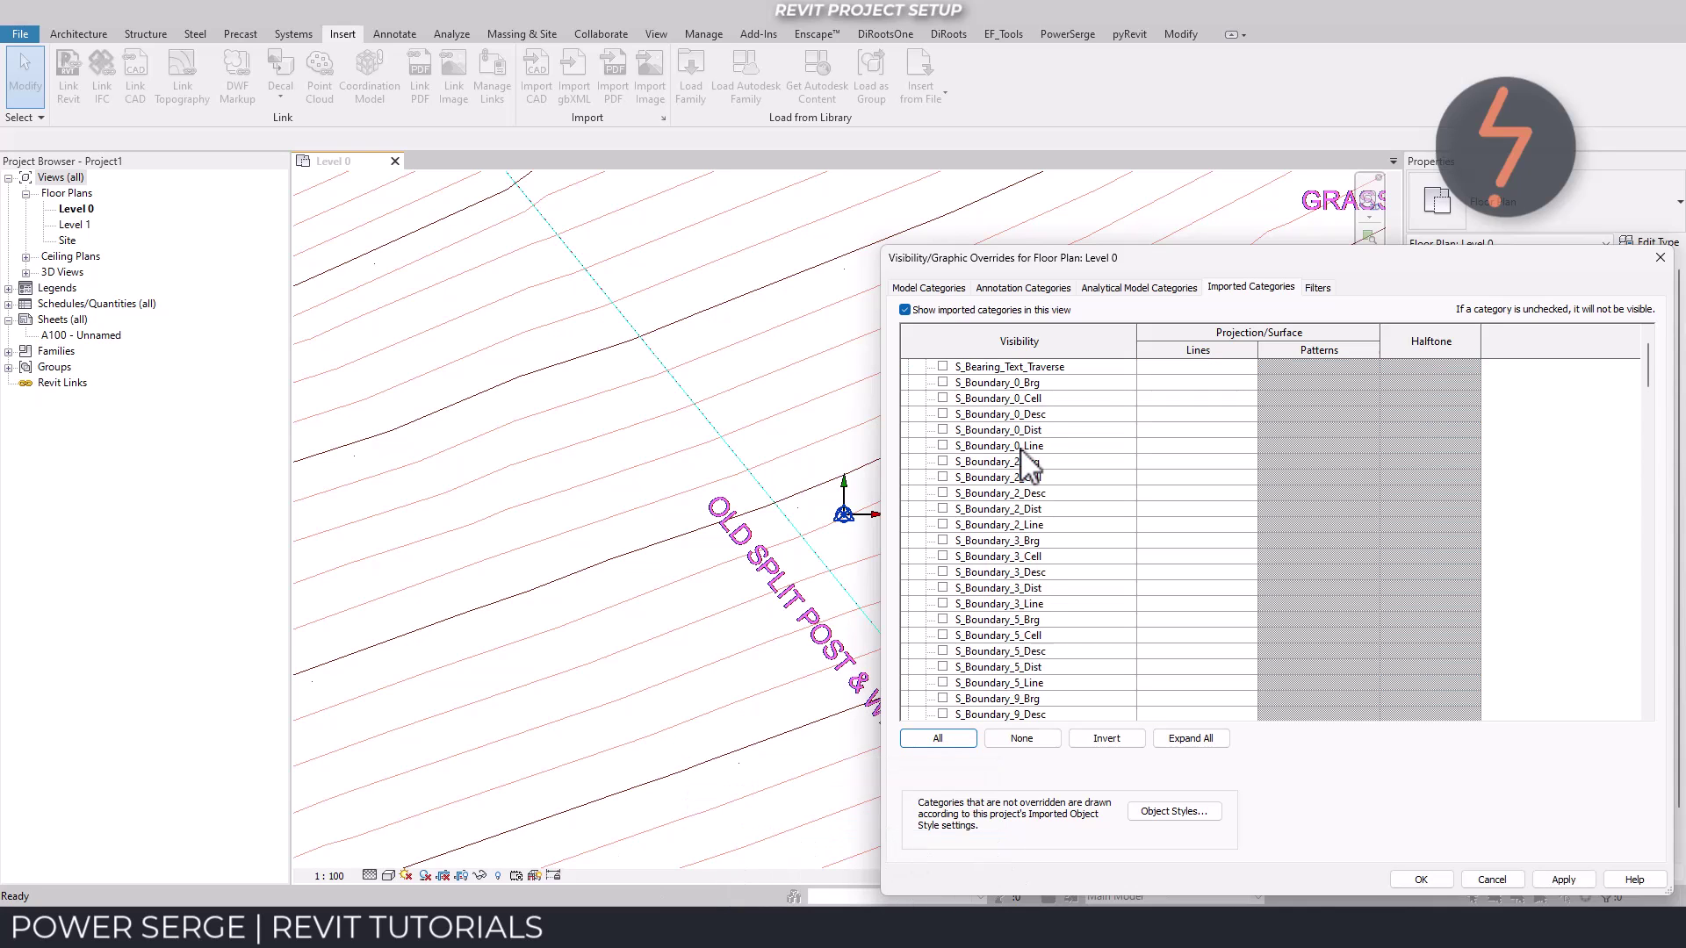
pyautogui.scroll(-1, 1027, 466)
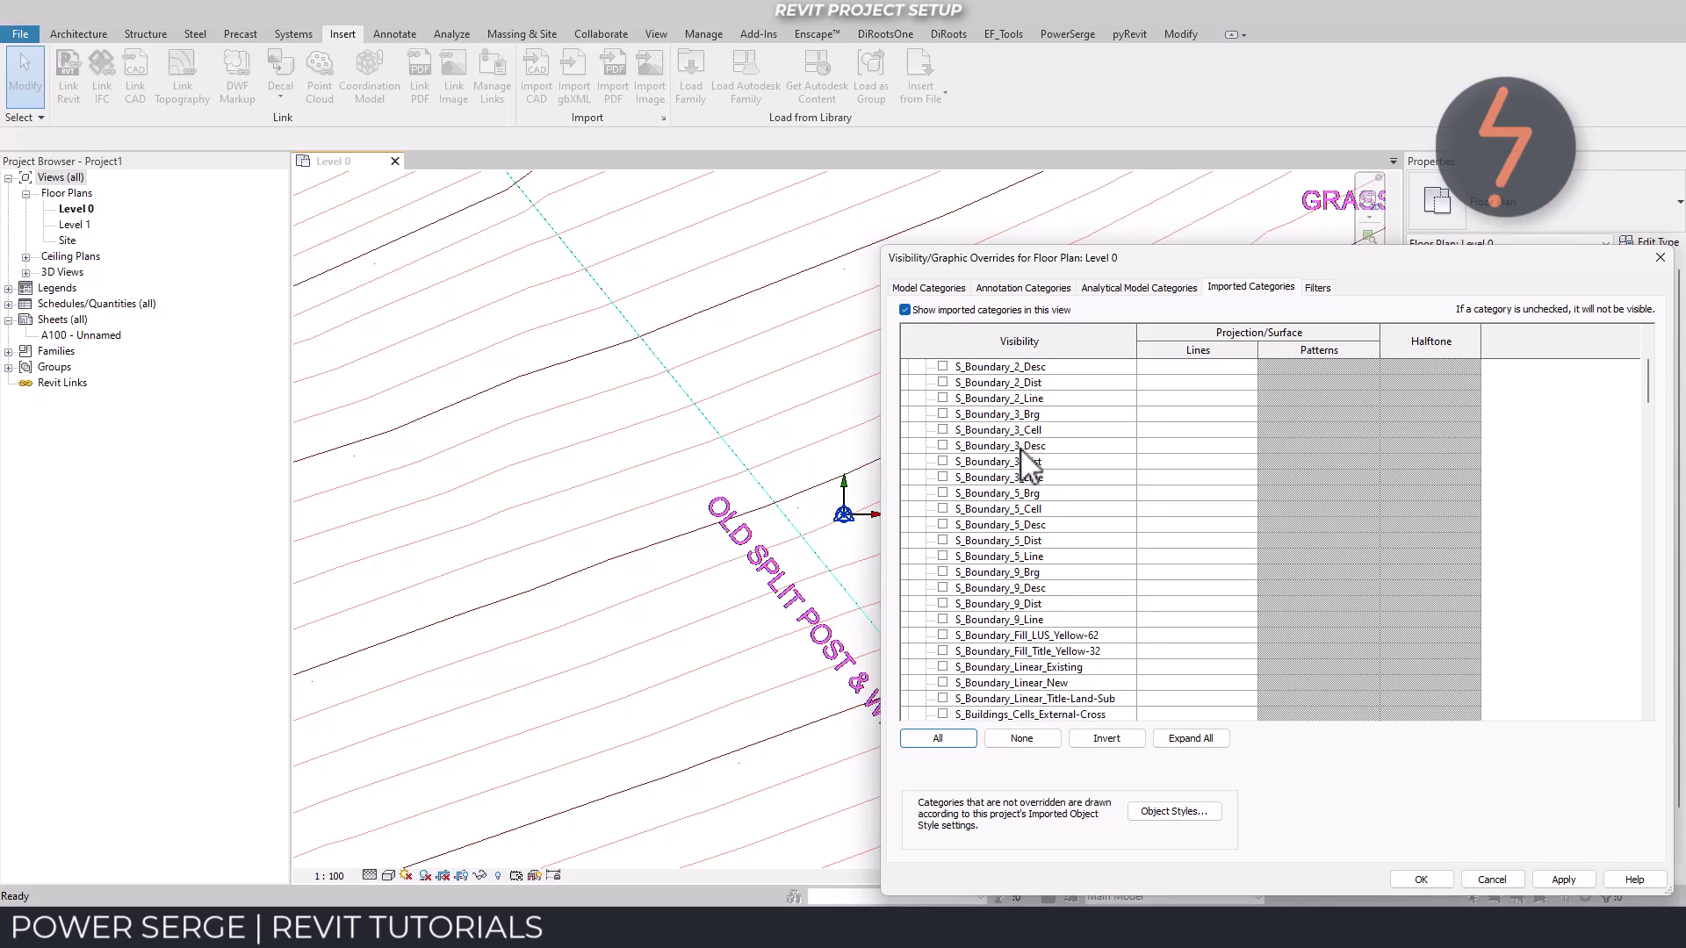
pyautogui.click(942, 698)
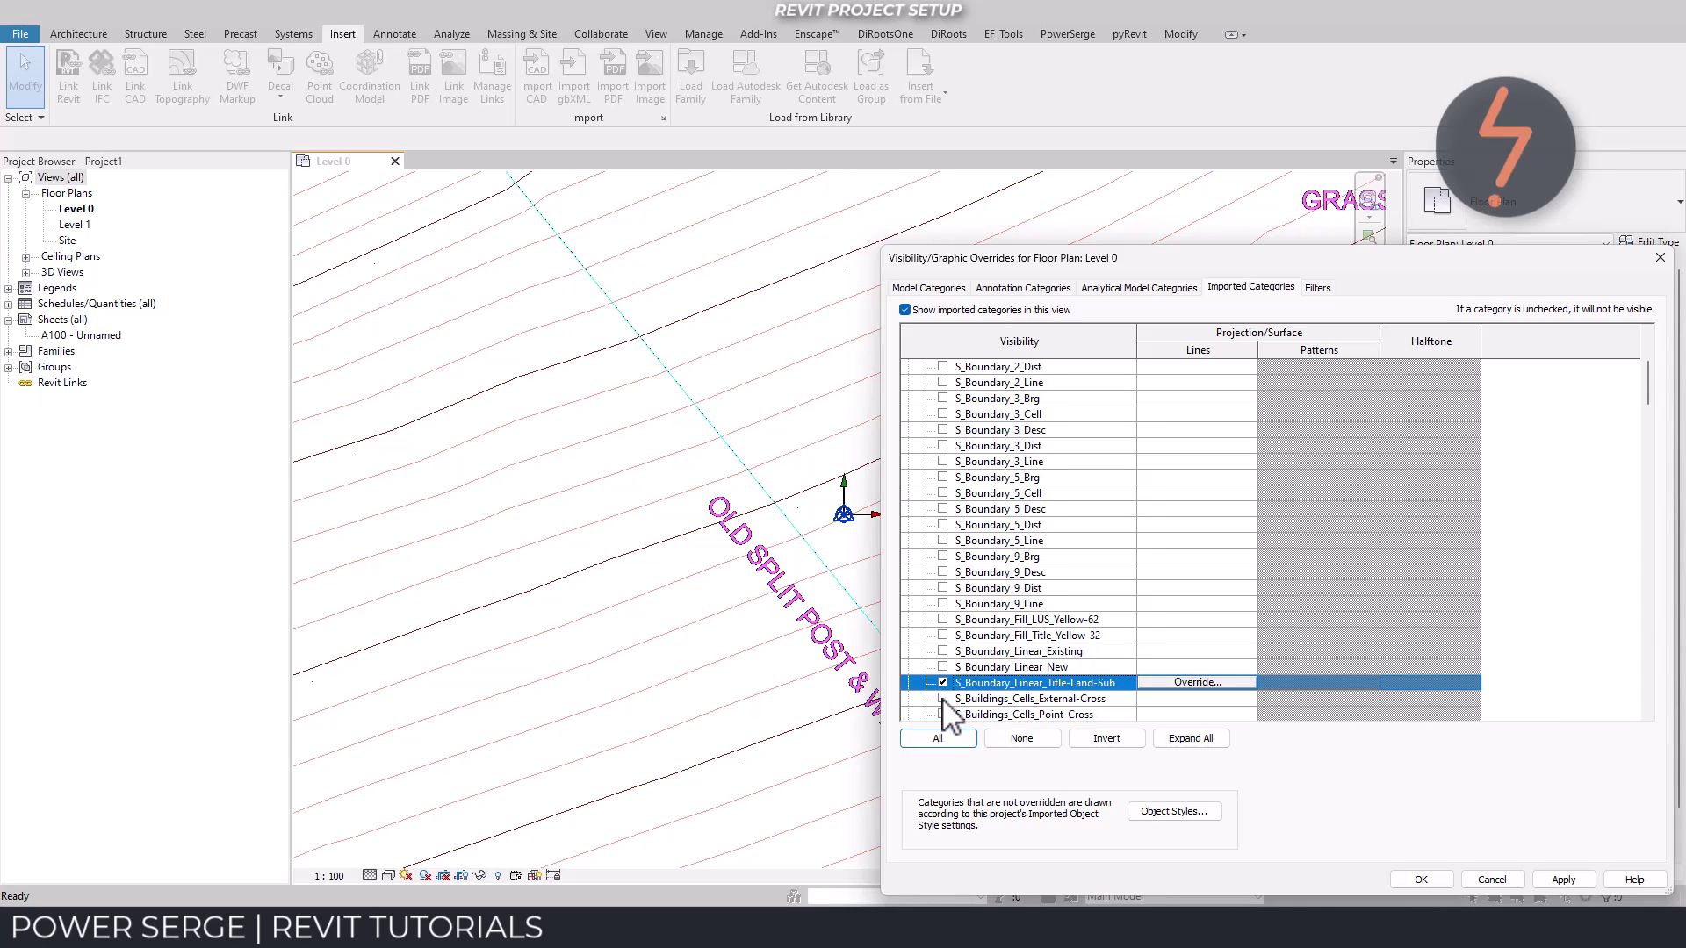
pyautogui.click(1562, 879)
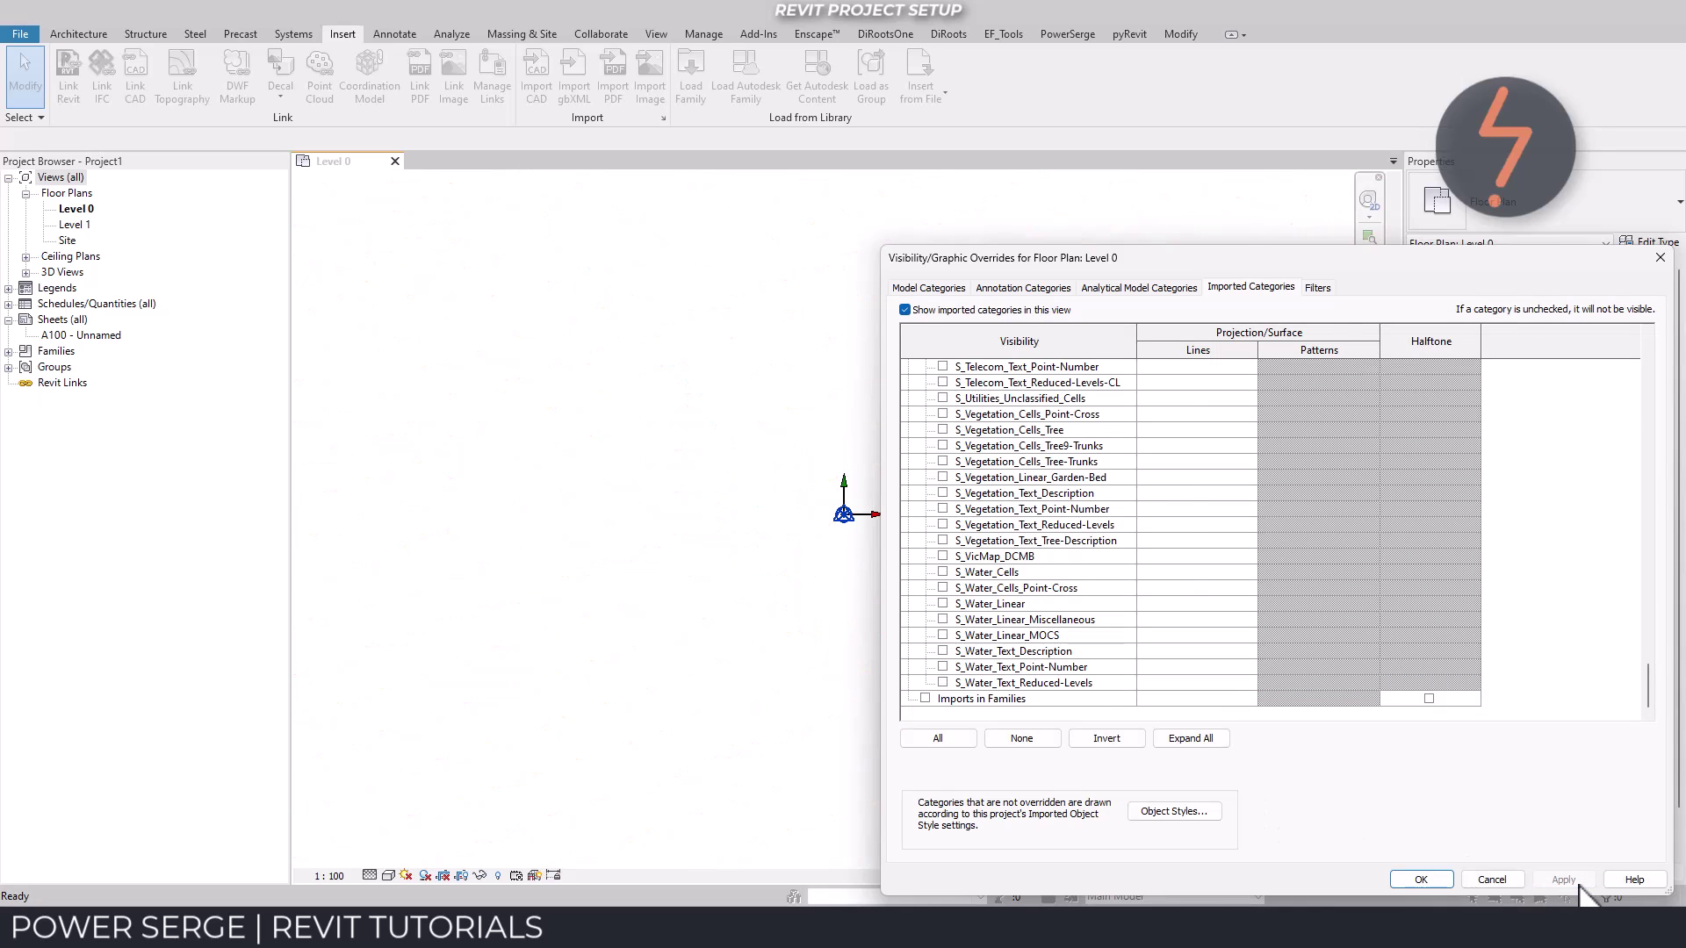
# - Turn off Internal Origin and Project Base Point under Site, then apply and confirm
pyautogui.click(960, 292)
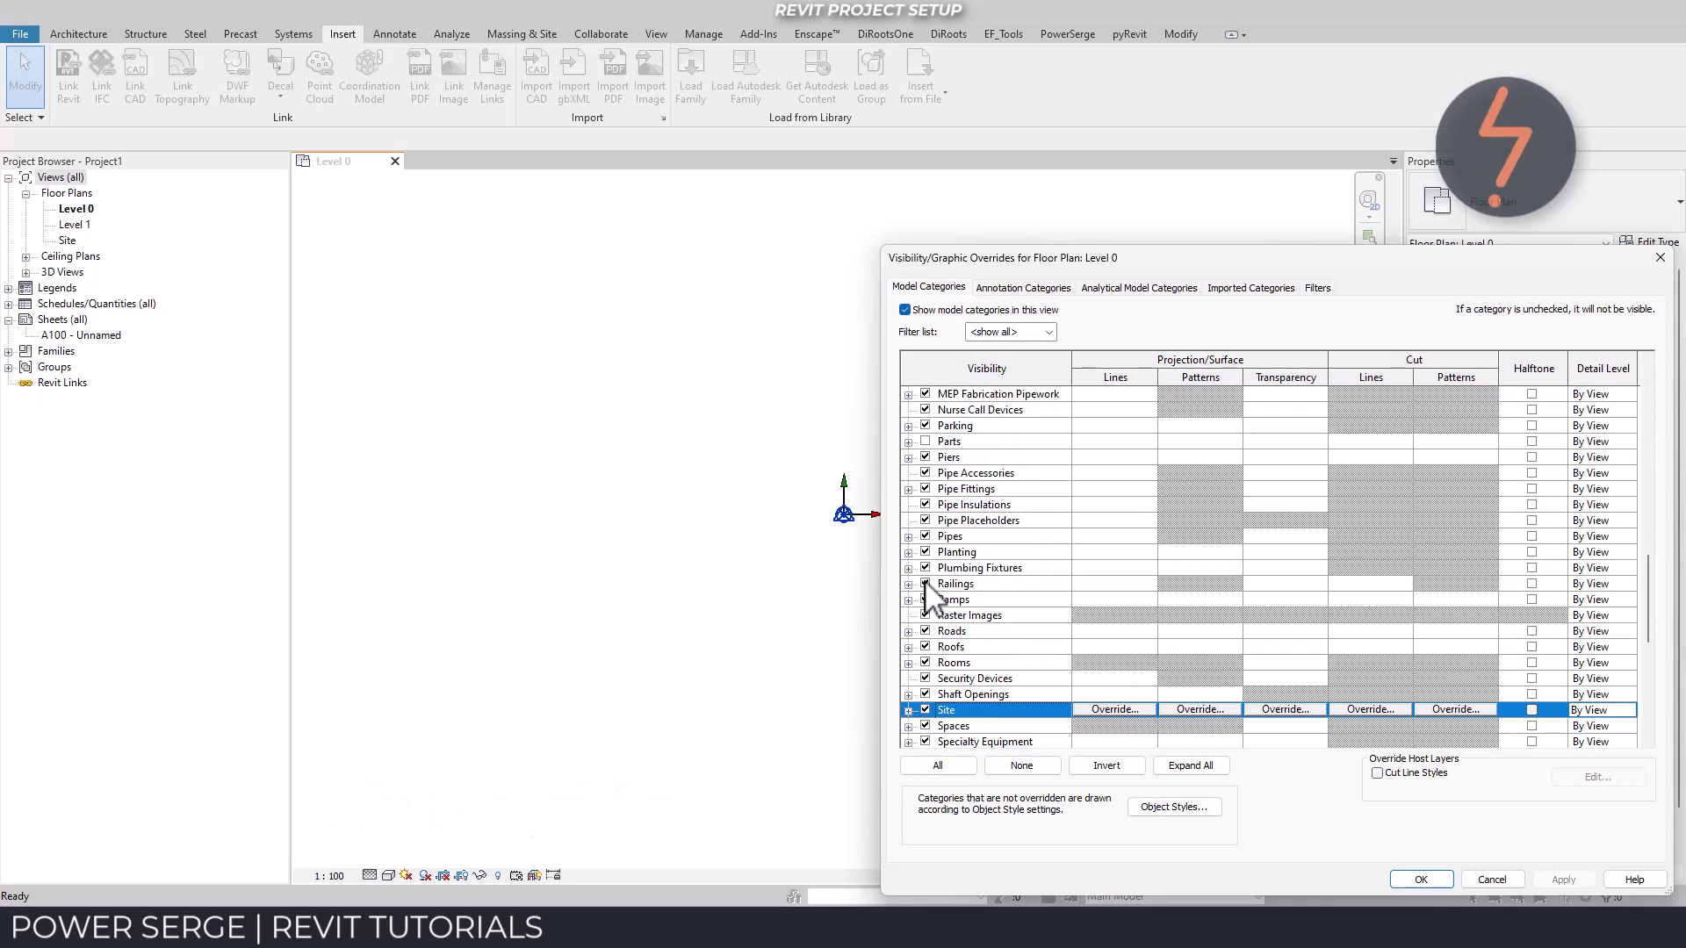
pyautogui.click(908, 709)
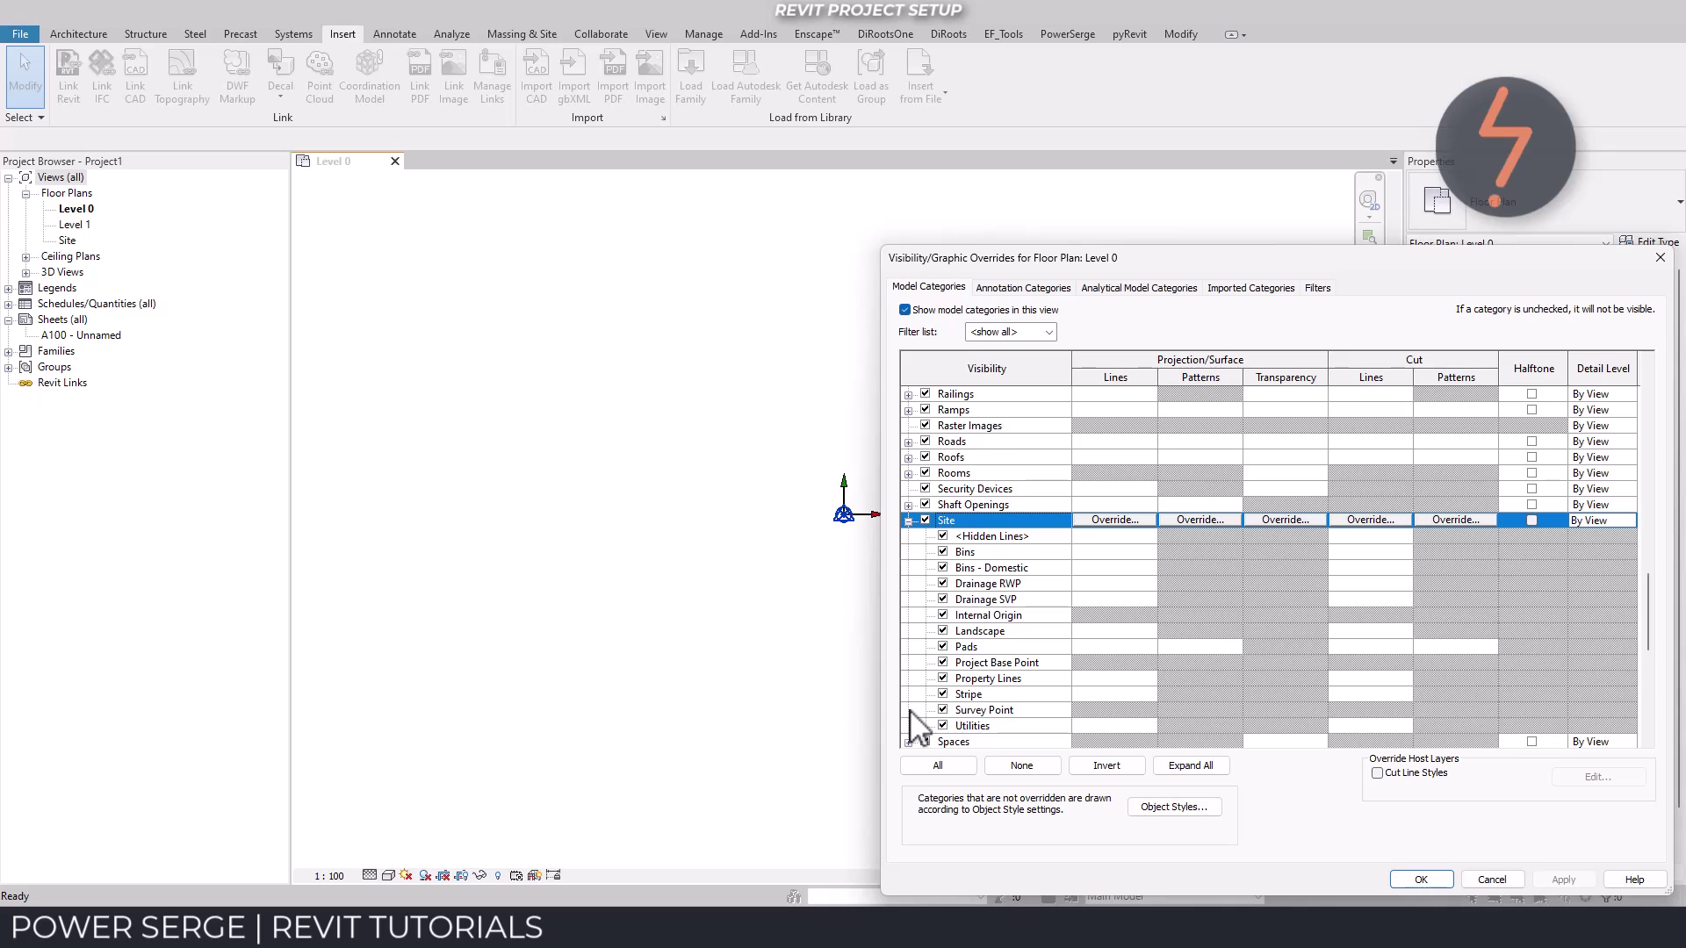
pyautogui.click(943, 614)
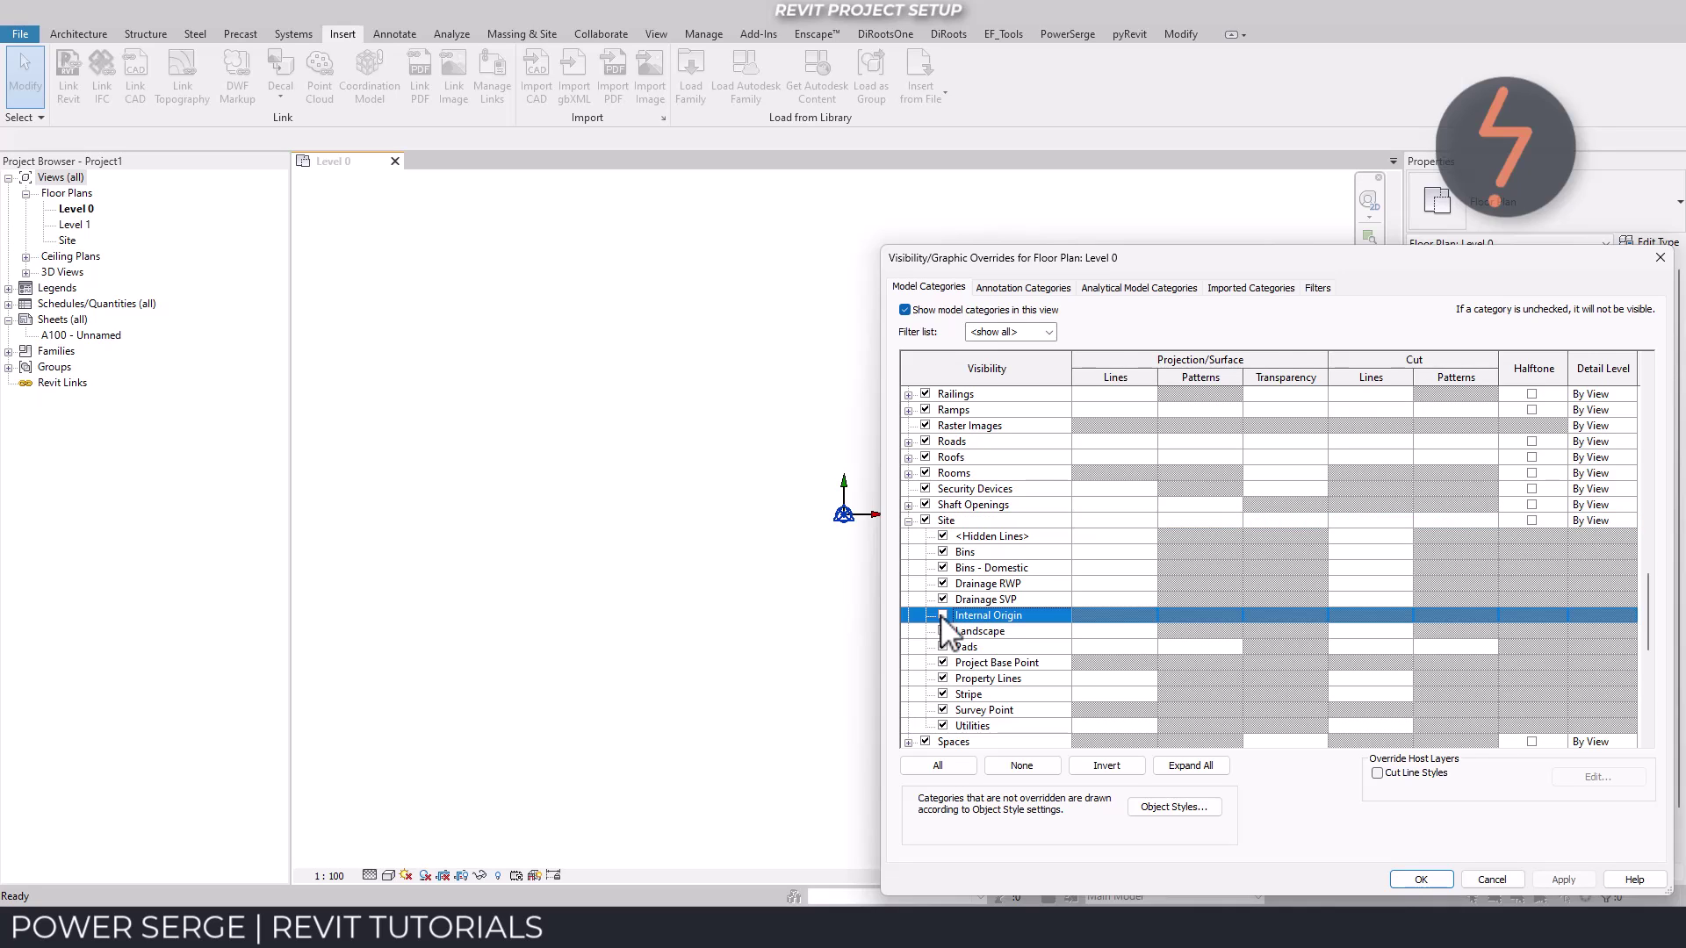
pyautogui.click(943, 662)
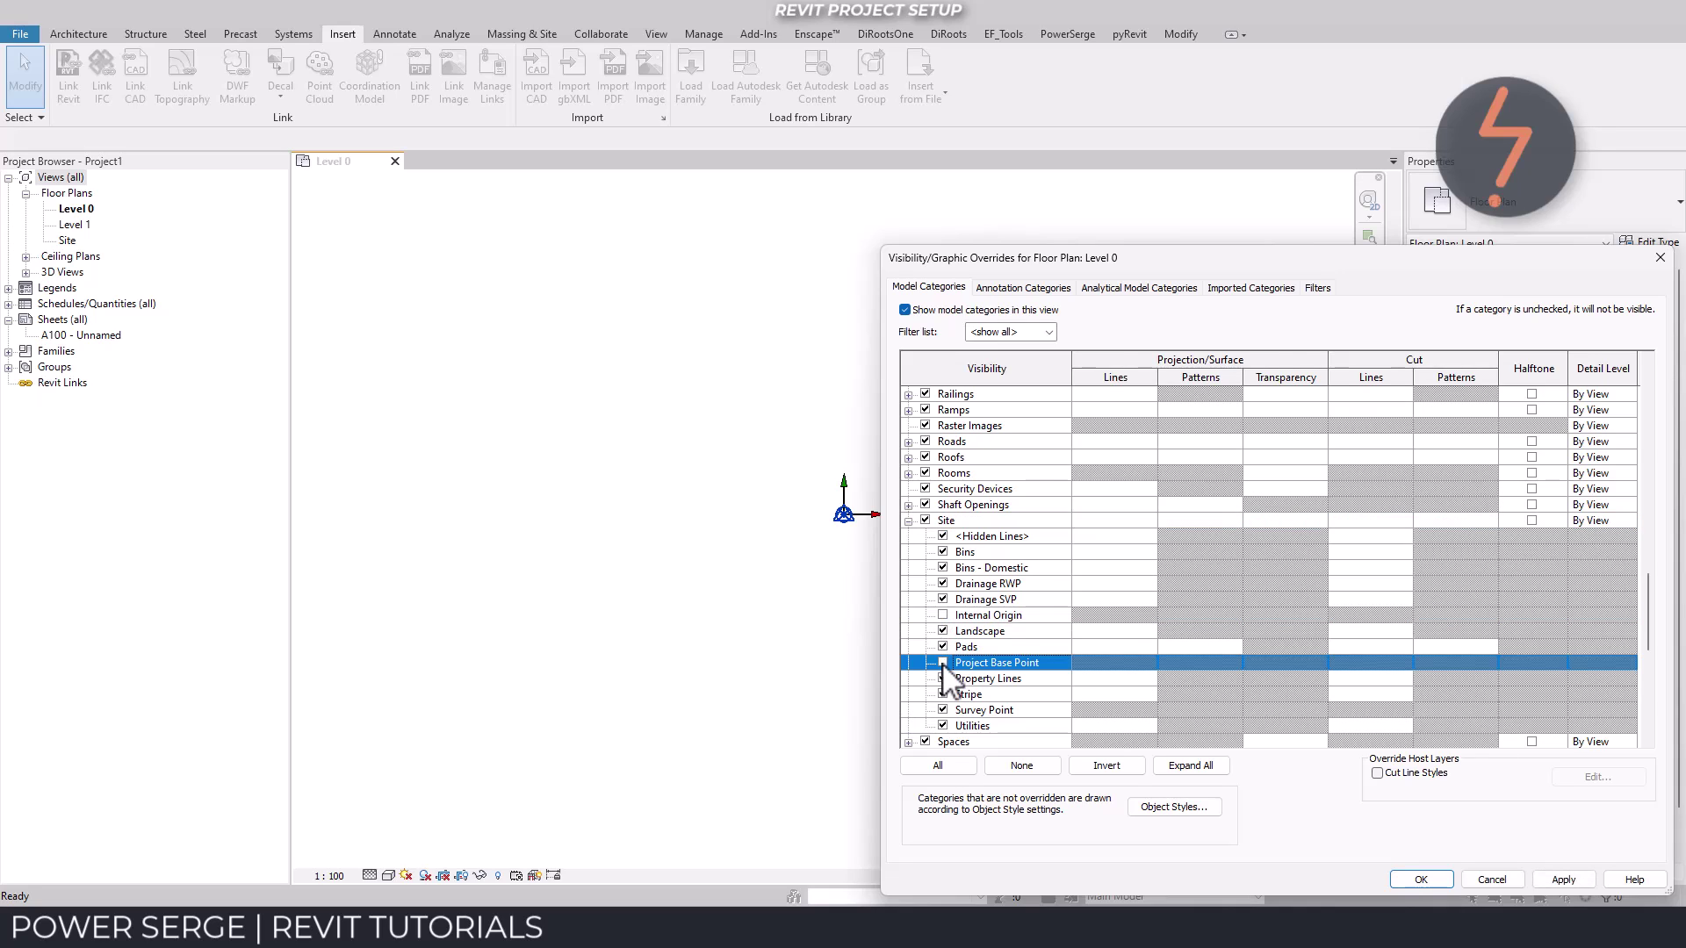
pyautogui.click(1564, 880)
pyautogui.click(1421, 879)
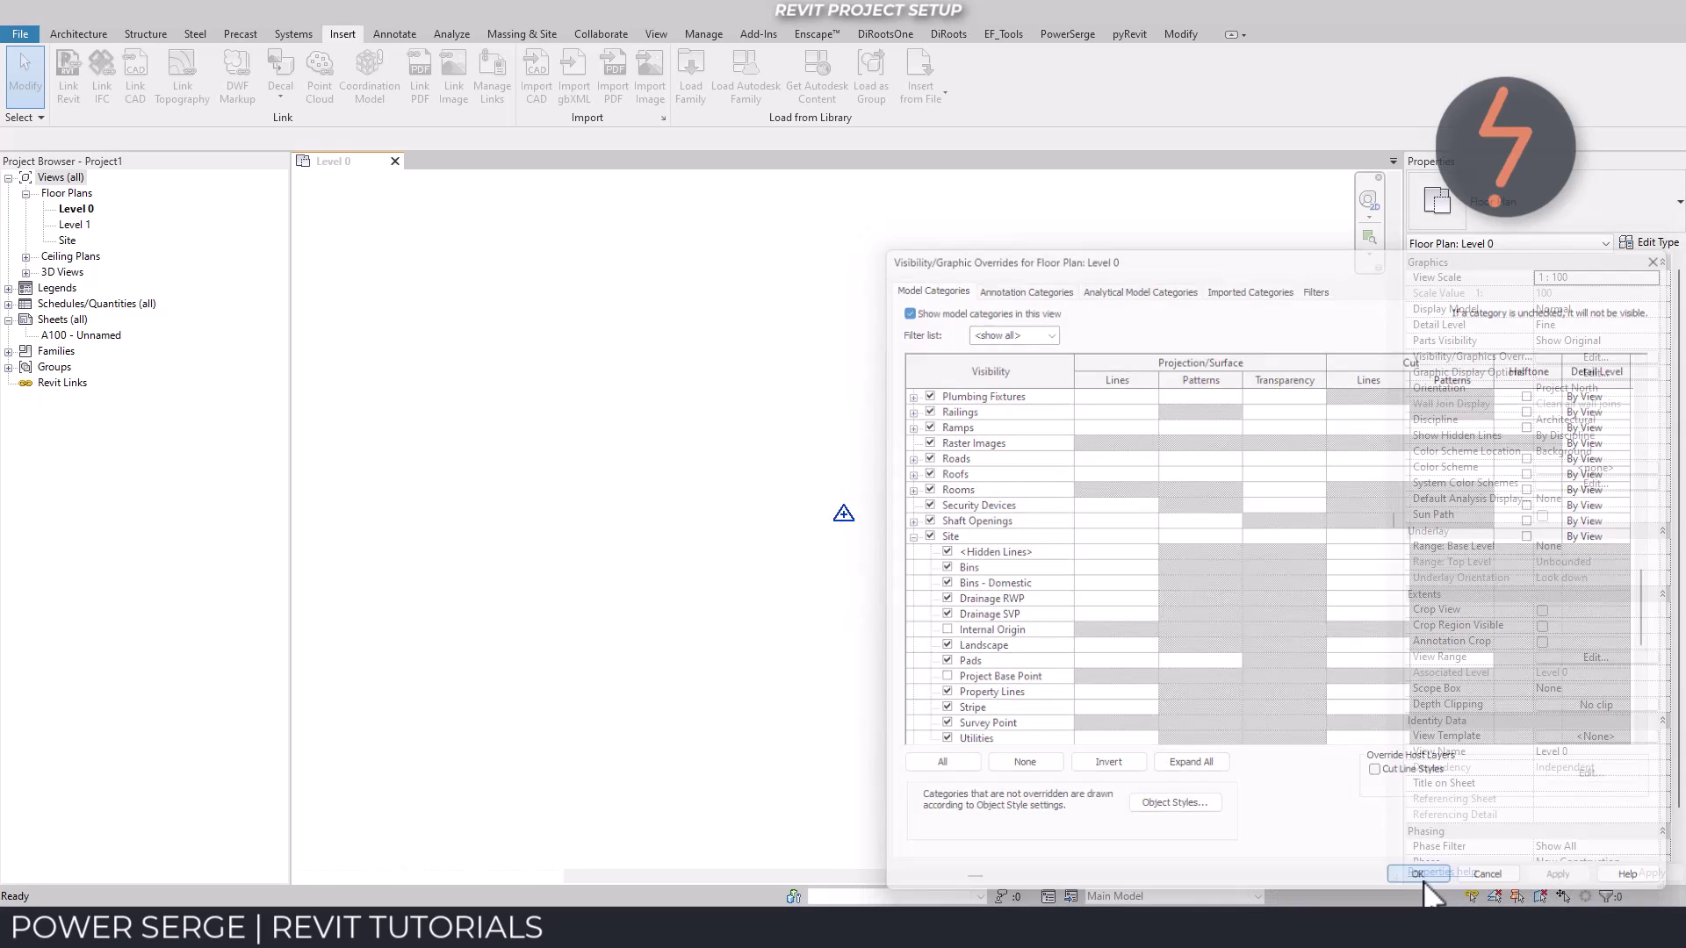
# - Zoom to fit, then move the Survey Point onto the boundary corner below-right of centre
pyautogui.rightClick(1233, 799)
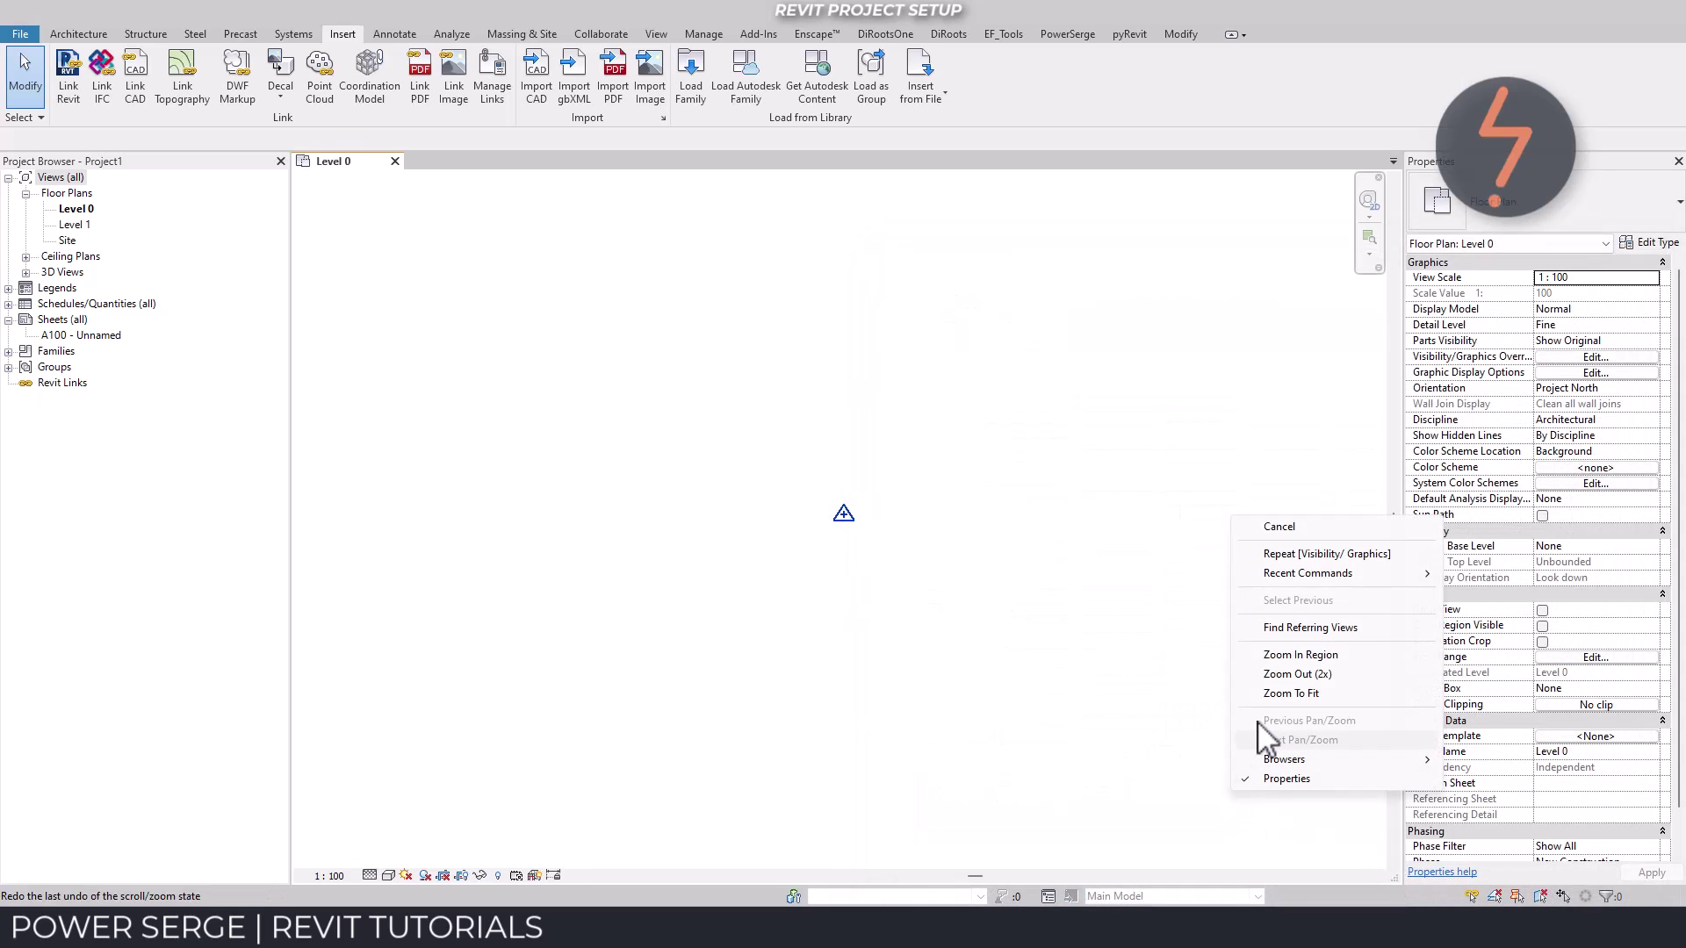
pyautogui.click(1278, 694)
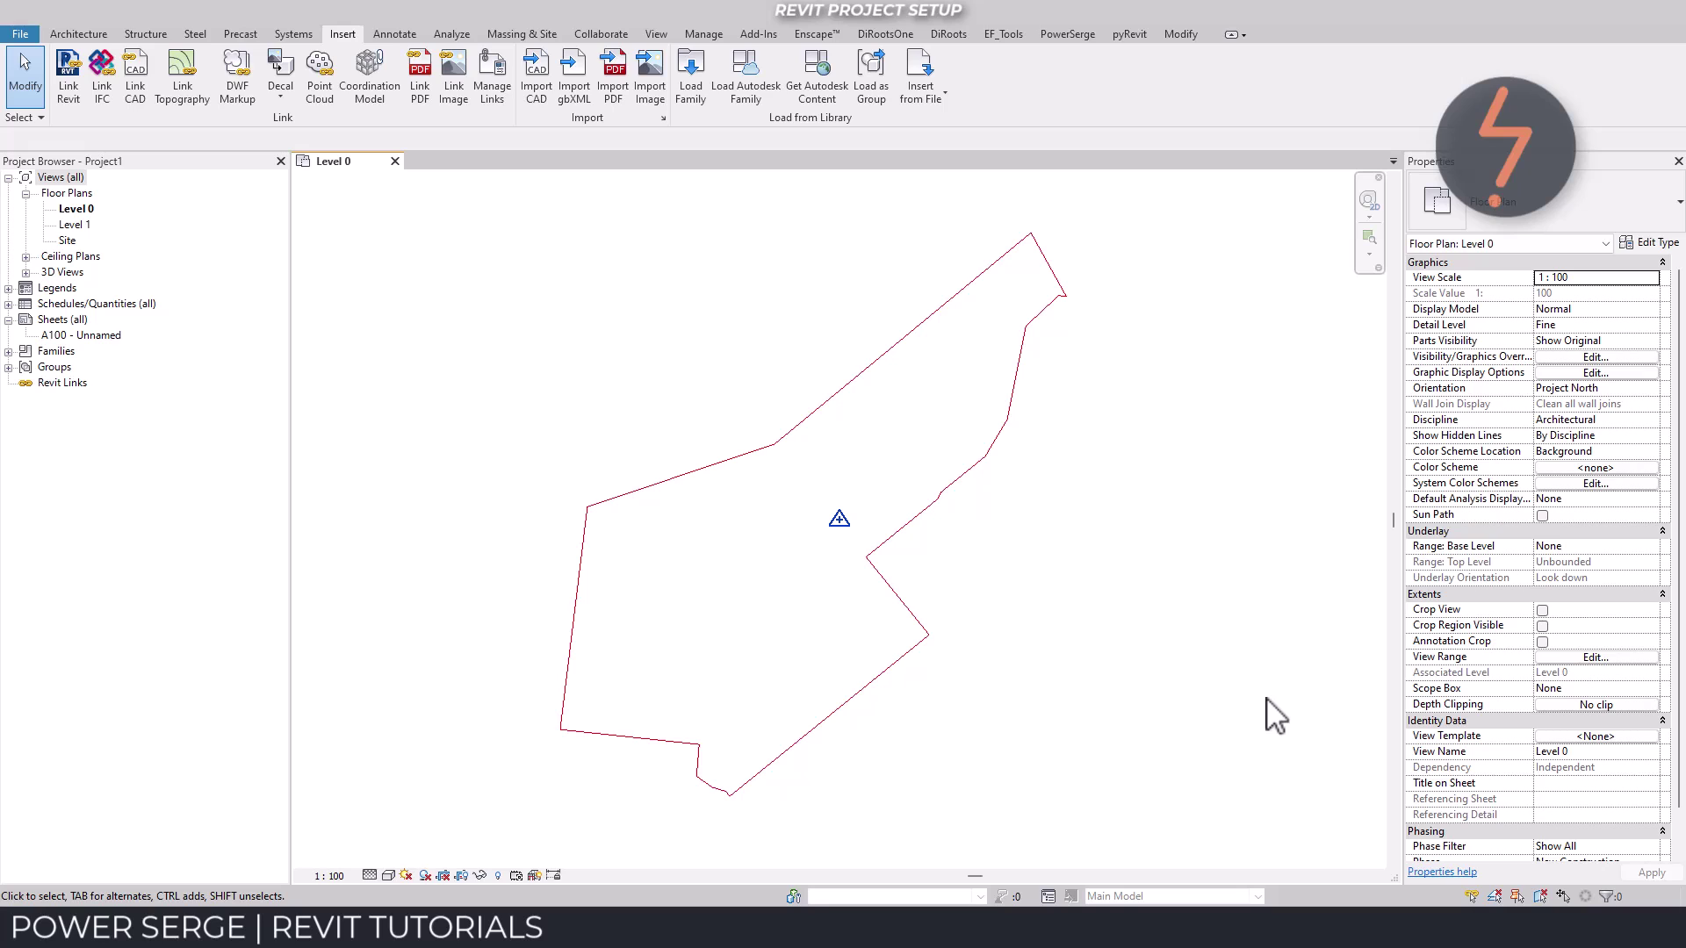
pyautogui.click(839, 519)
pyautogui.press('m')
pyautogui.press('v')
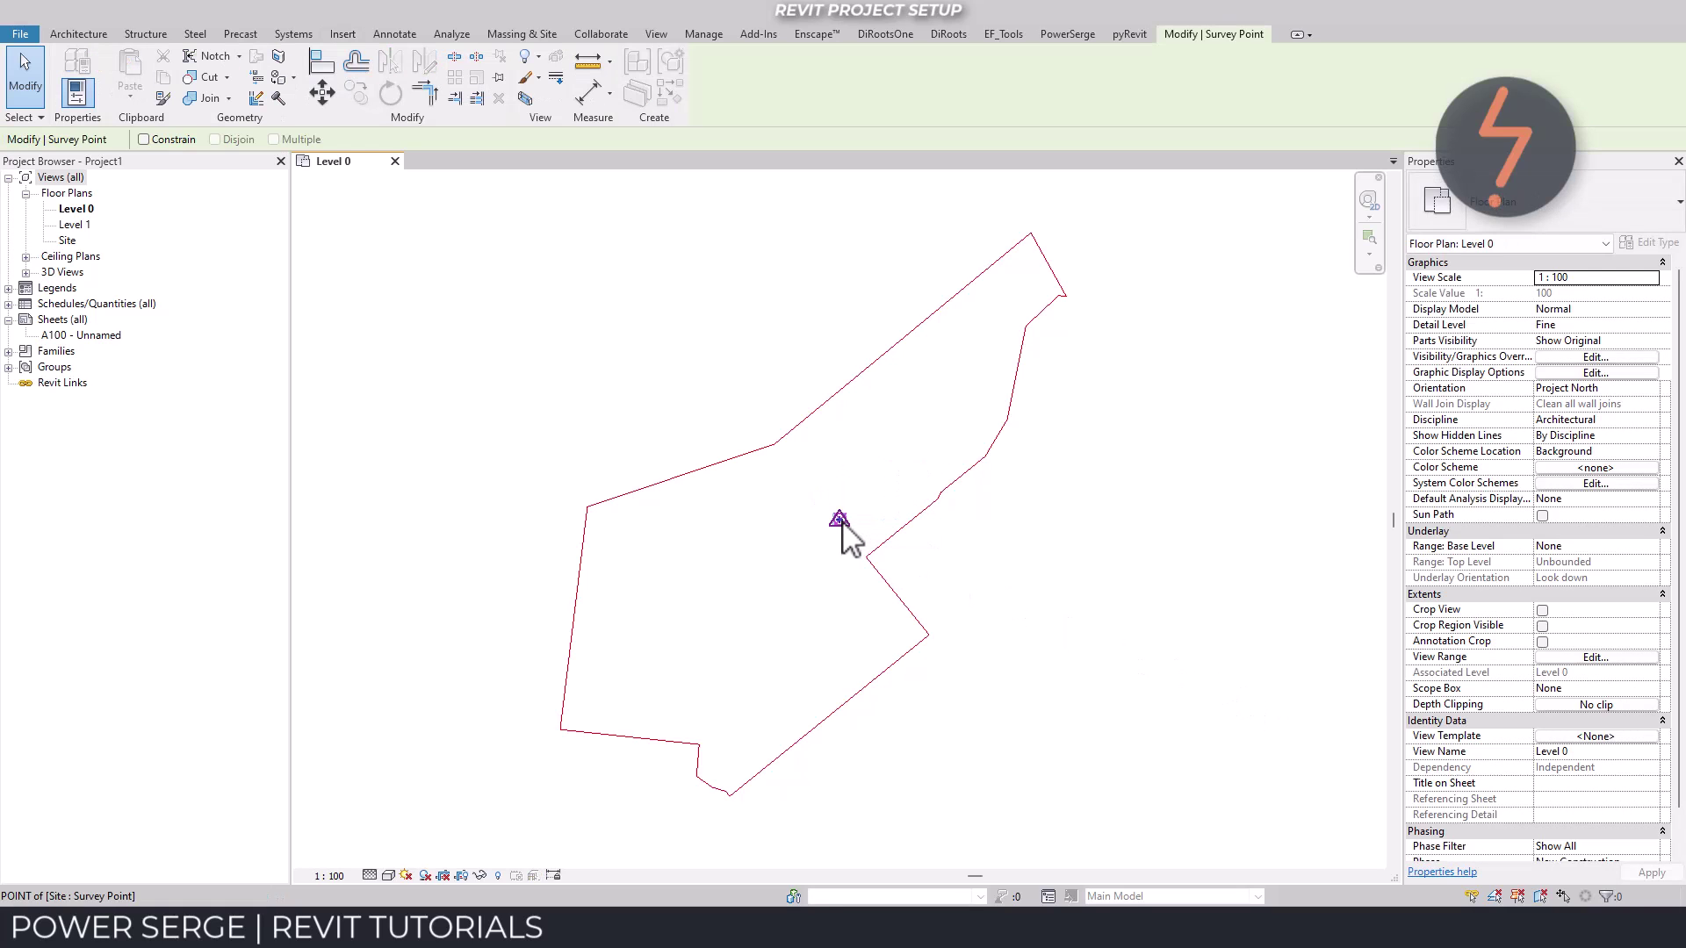
pyautogui.click(840, 520)
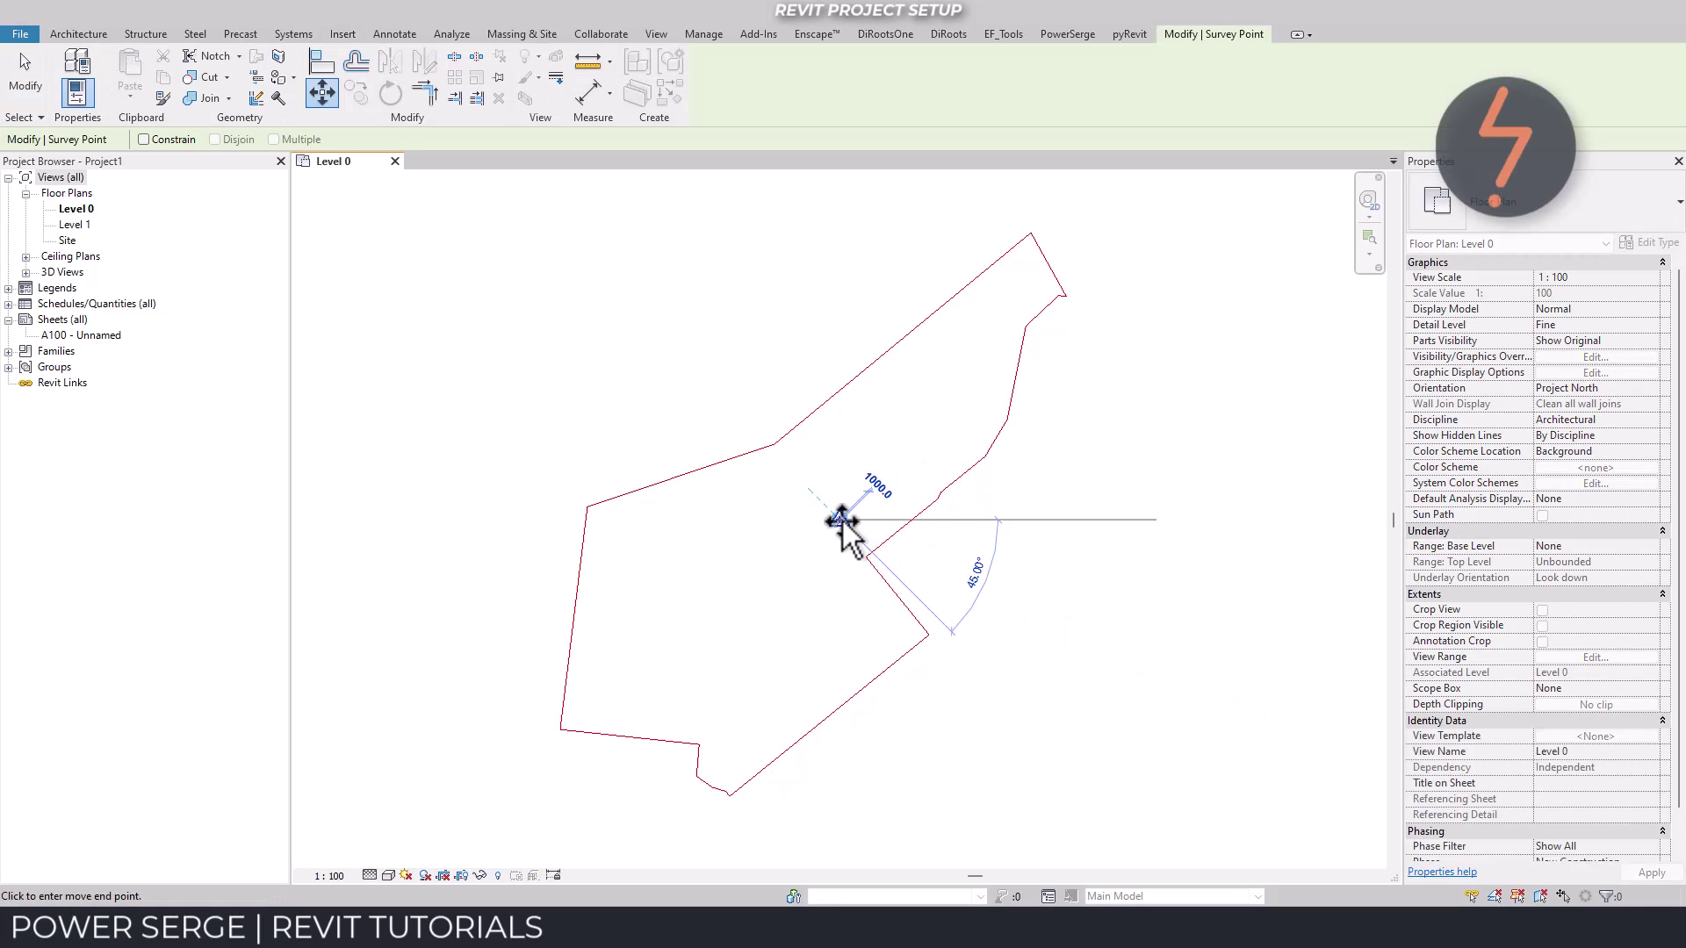
pyautogui.click(930, 634)
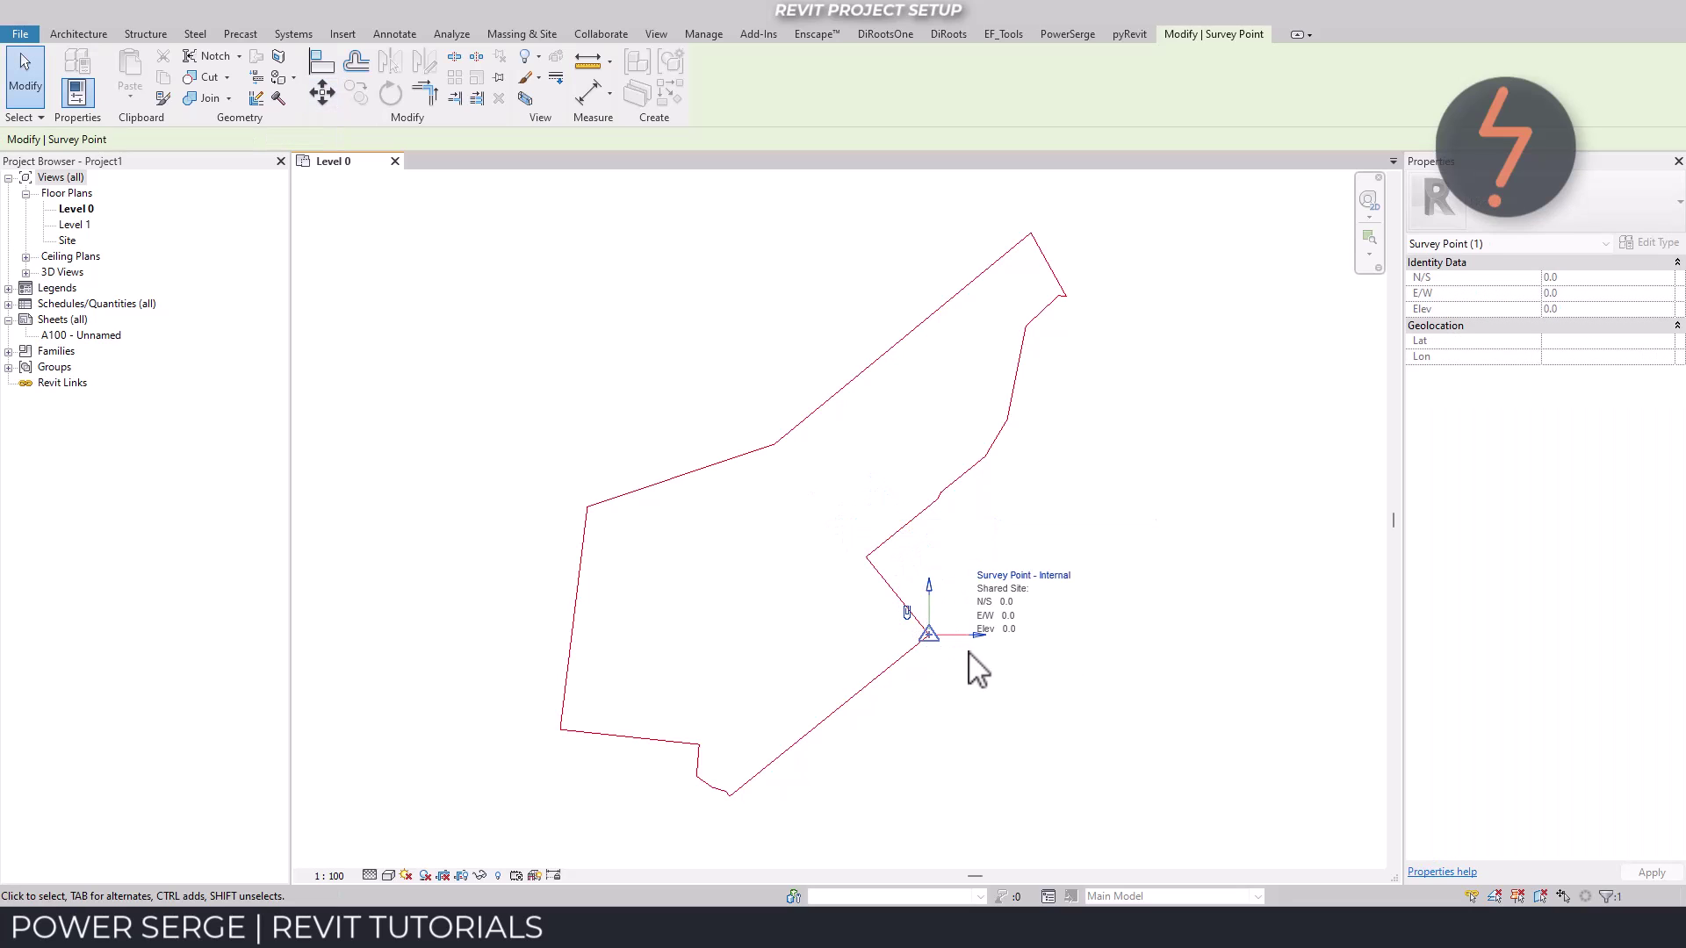
pyautogui.click(1035, 696)
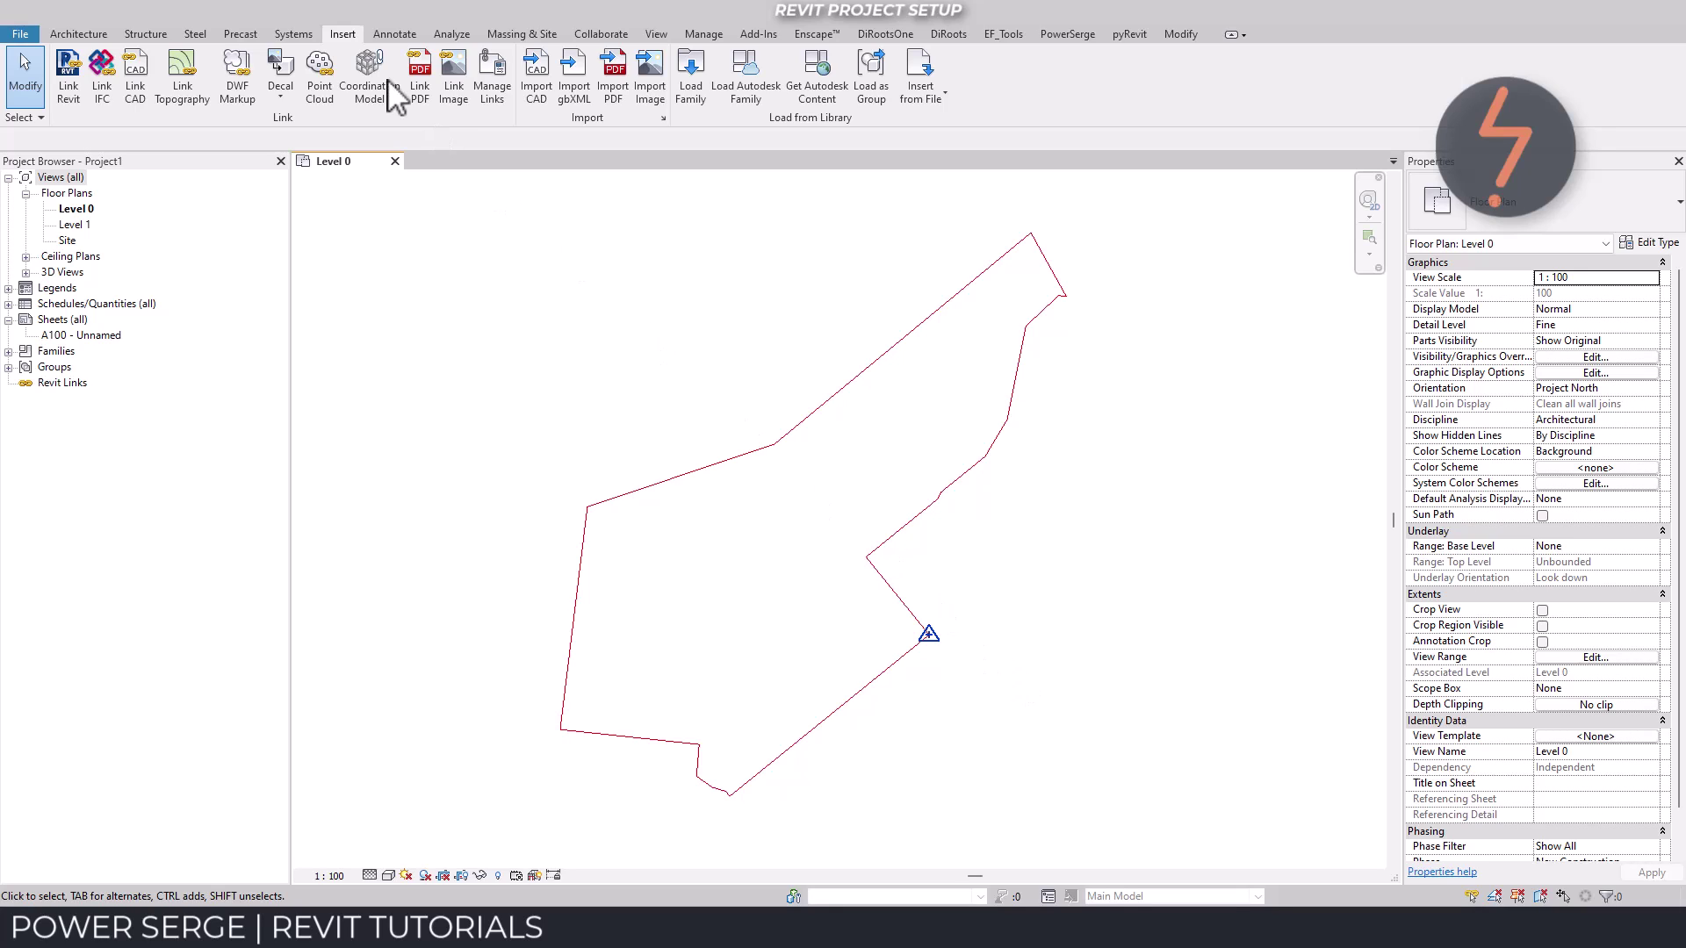
# - Open the default {3D} view showing Level 0 and Level 1
pyautogui.press('3')
pyautogui.press('d')
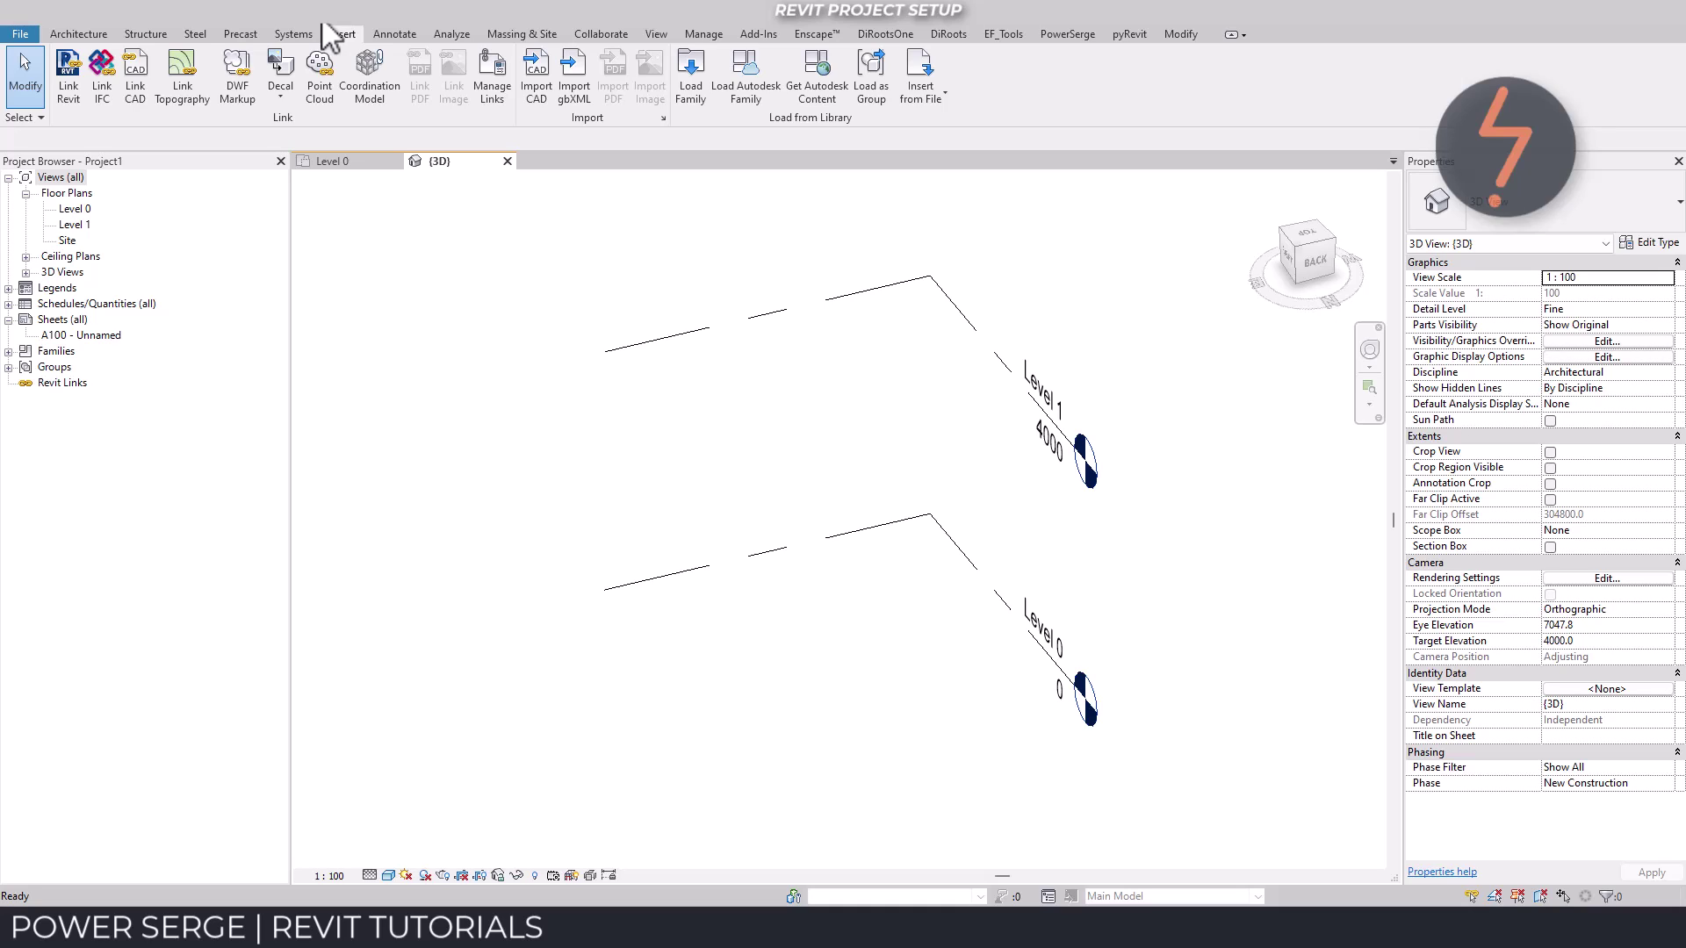
pyautogui.click(324, 28)
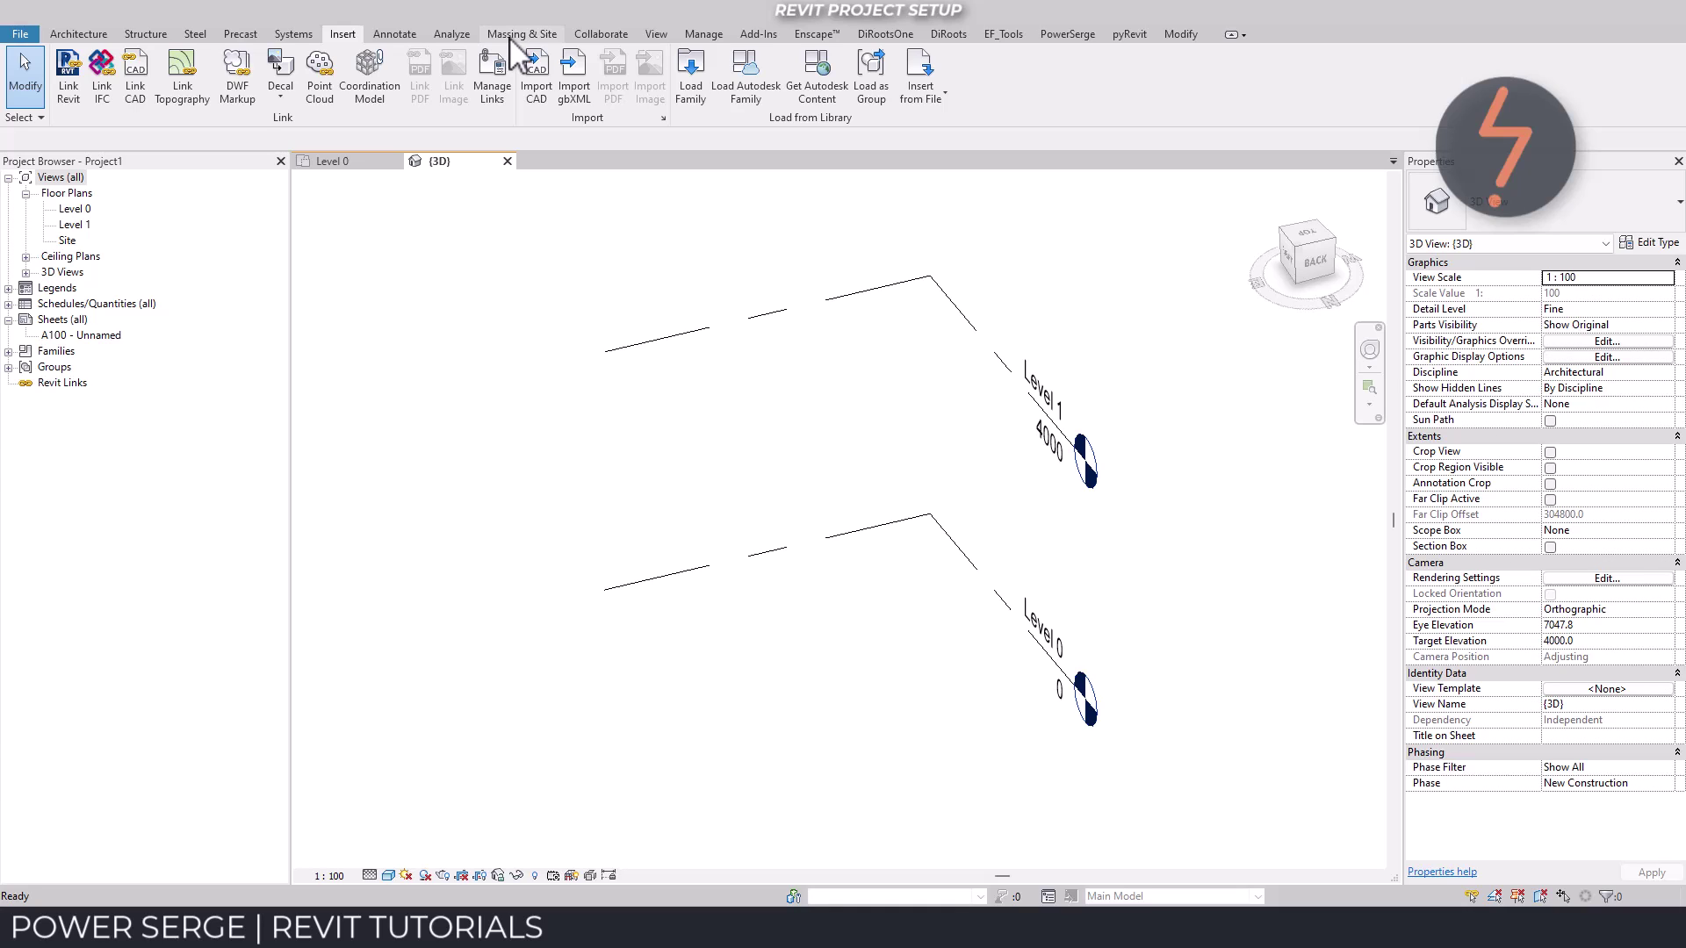
pyautogui.click(518, 35)
# - Build a toposurface from the Example_v2.csv points file in metres and finish the surface
pyautogui.click(426, 88)
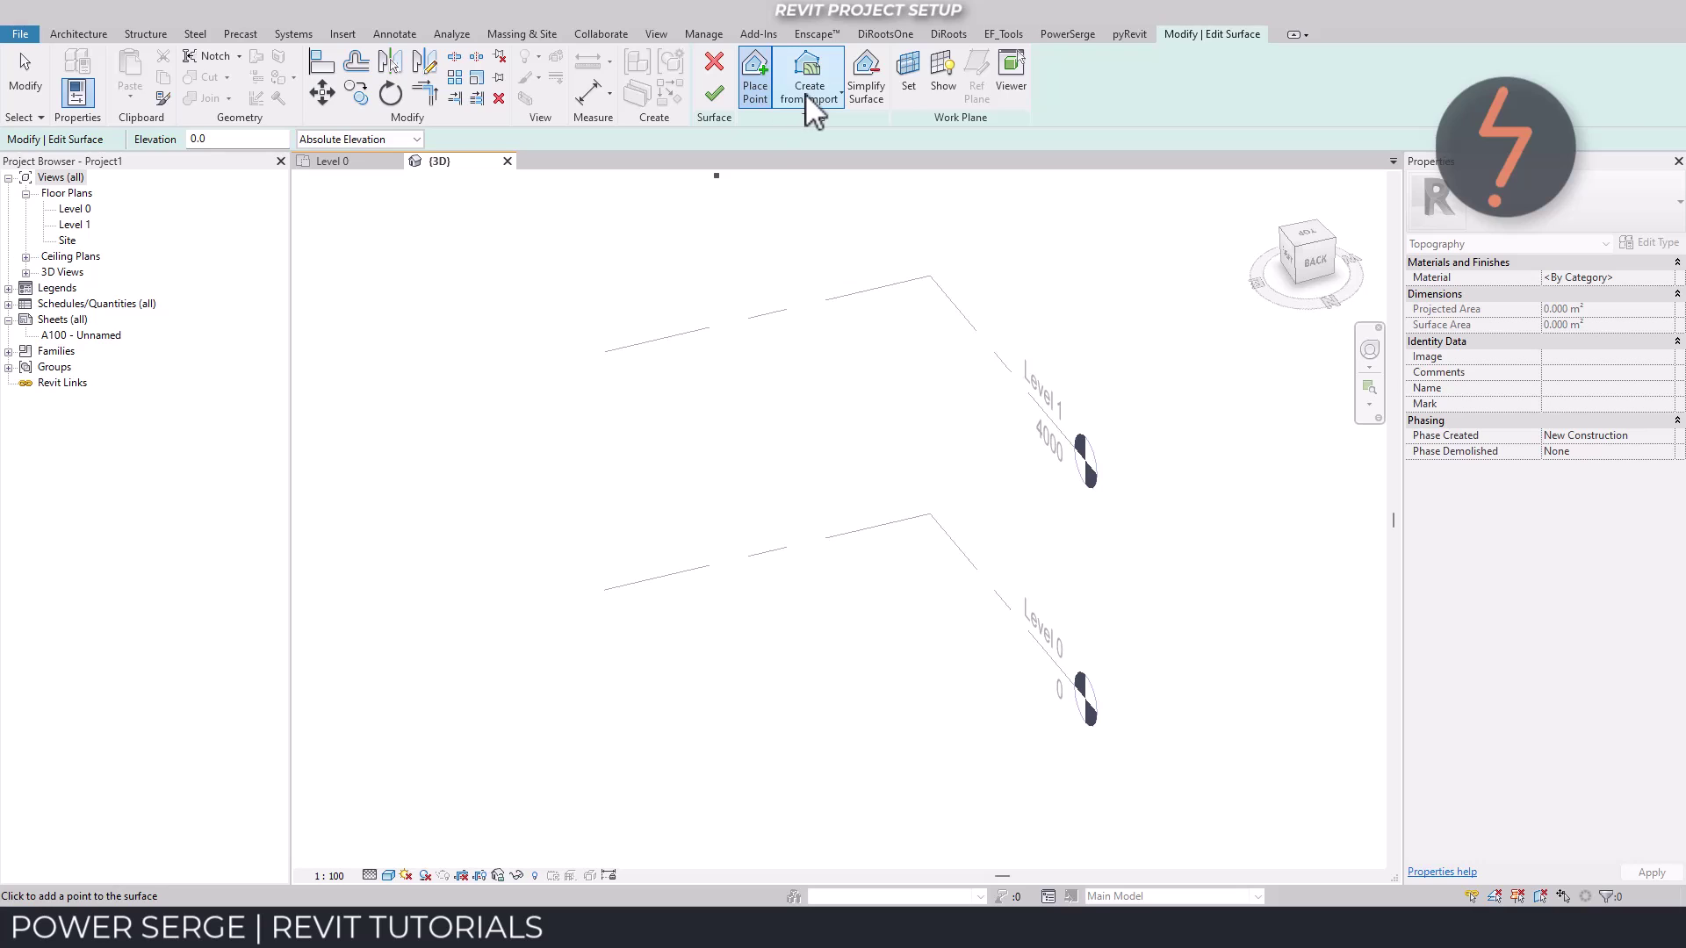
pyautogui.click(804, 93)
pyautogui.click(818, 171)
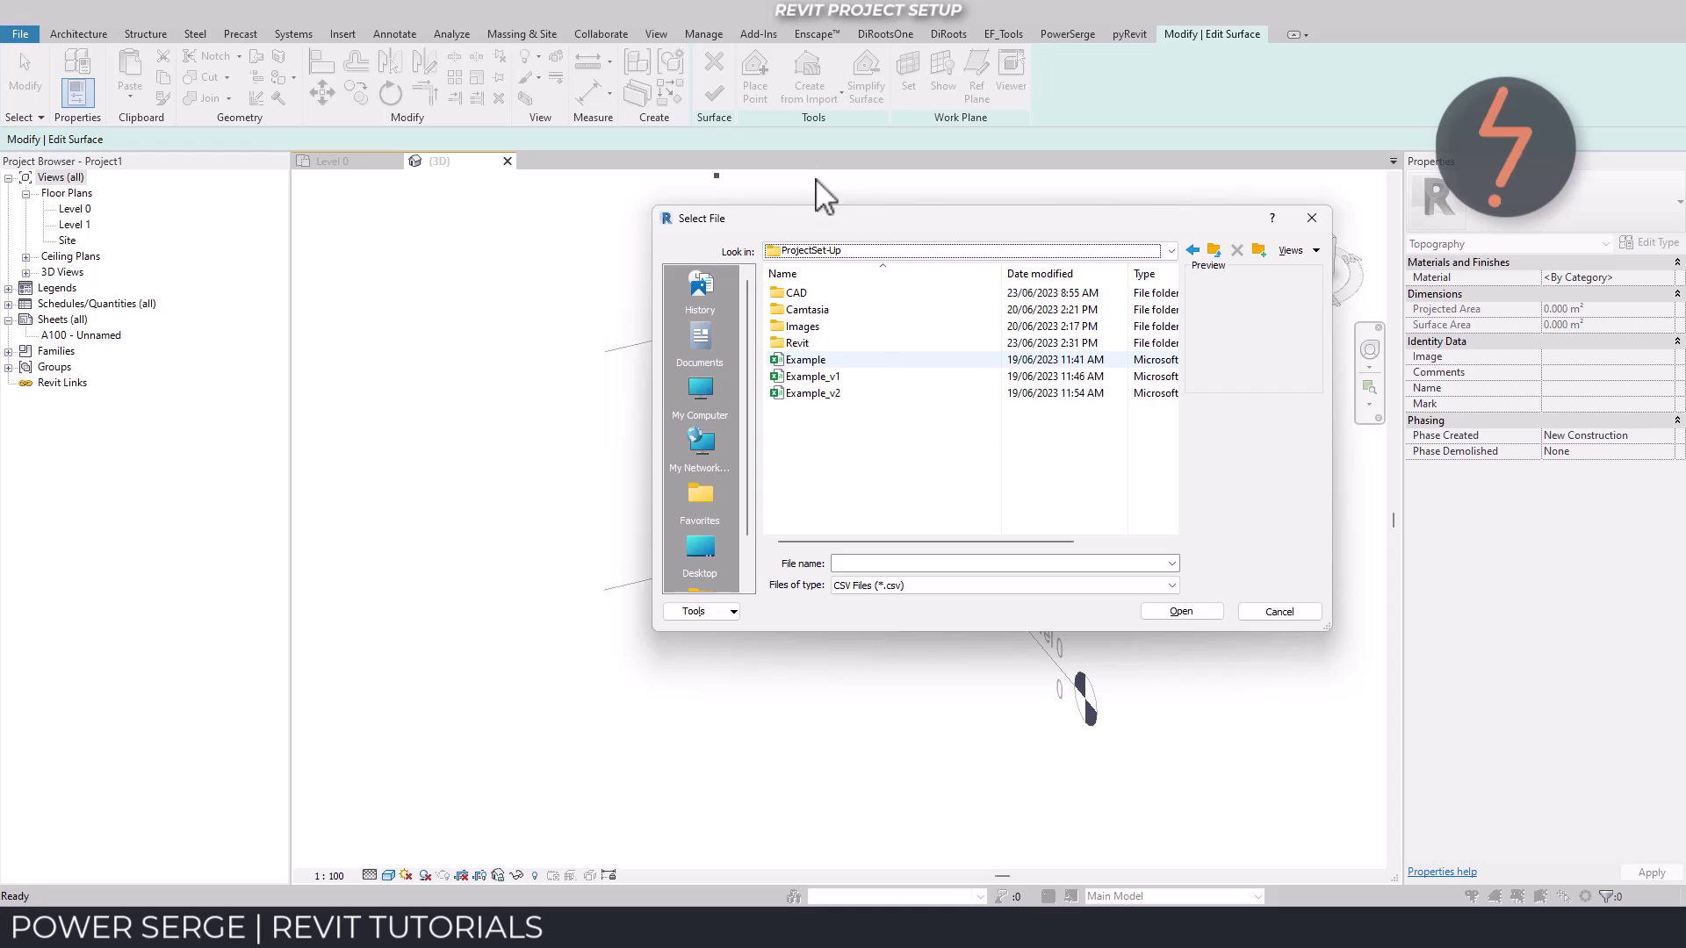
pyautogui.click(873, 395)
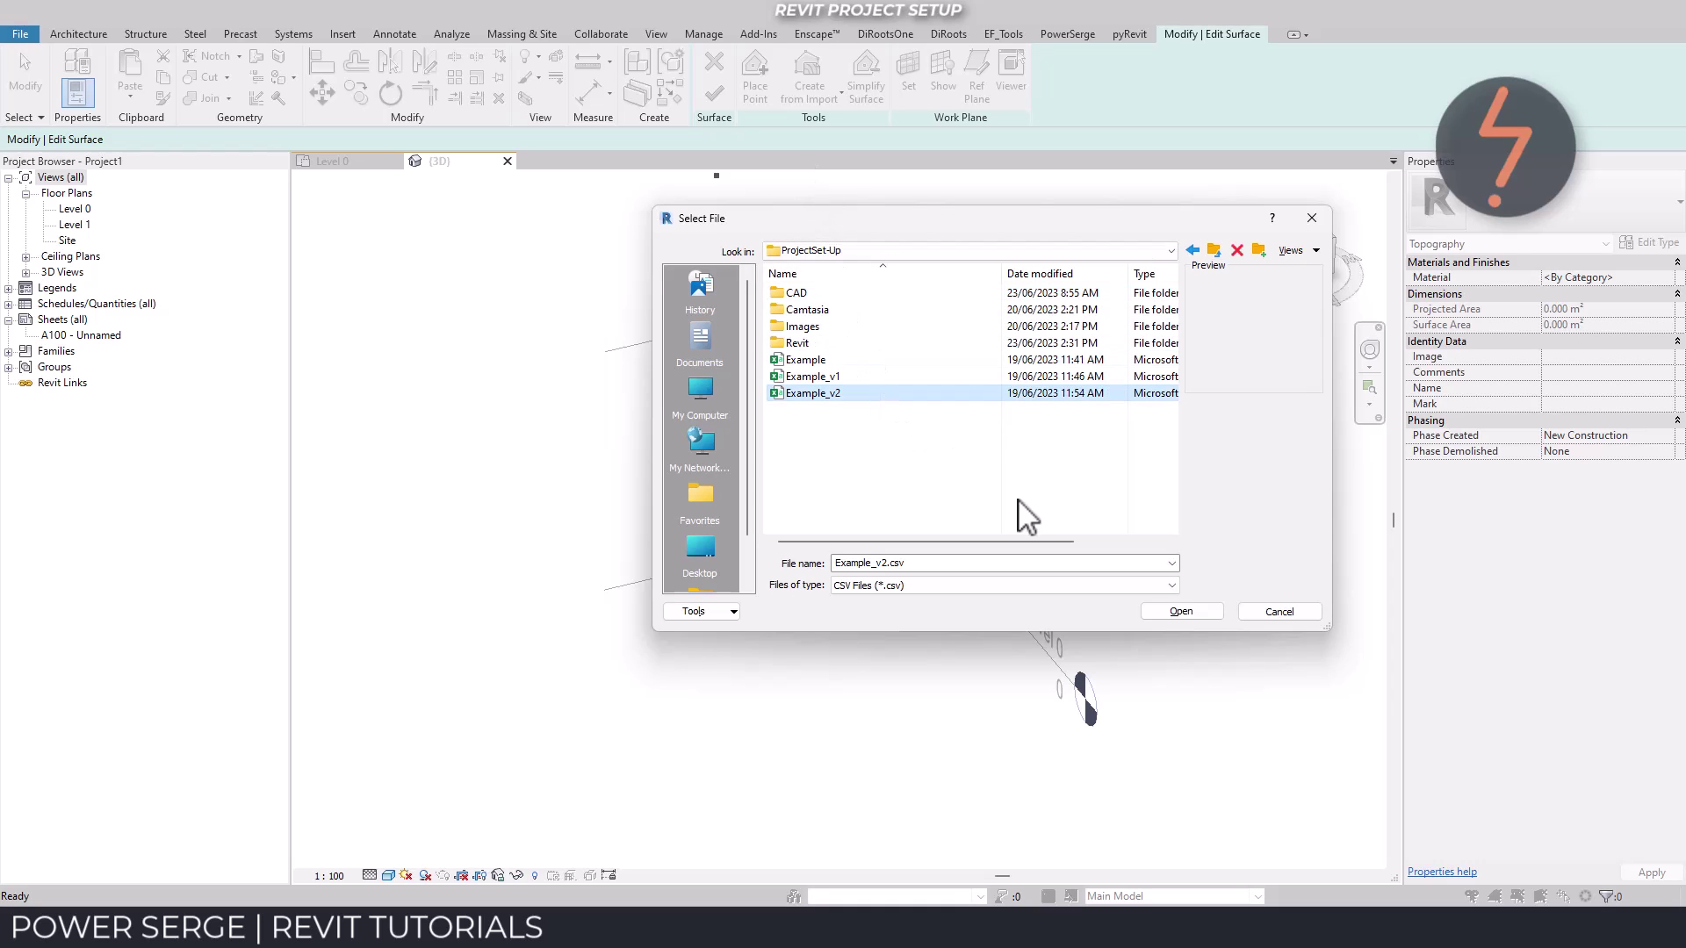
pyautogui.click(1162, 605)
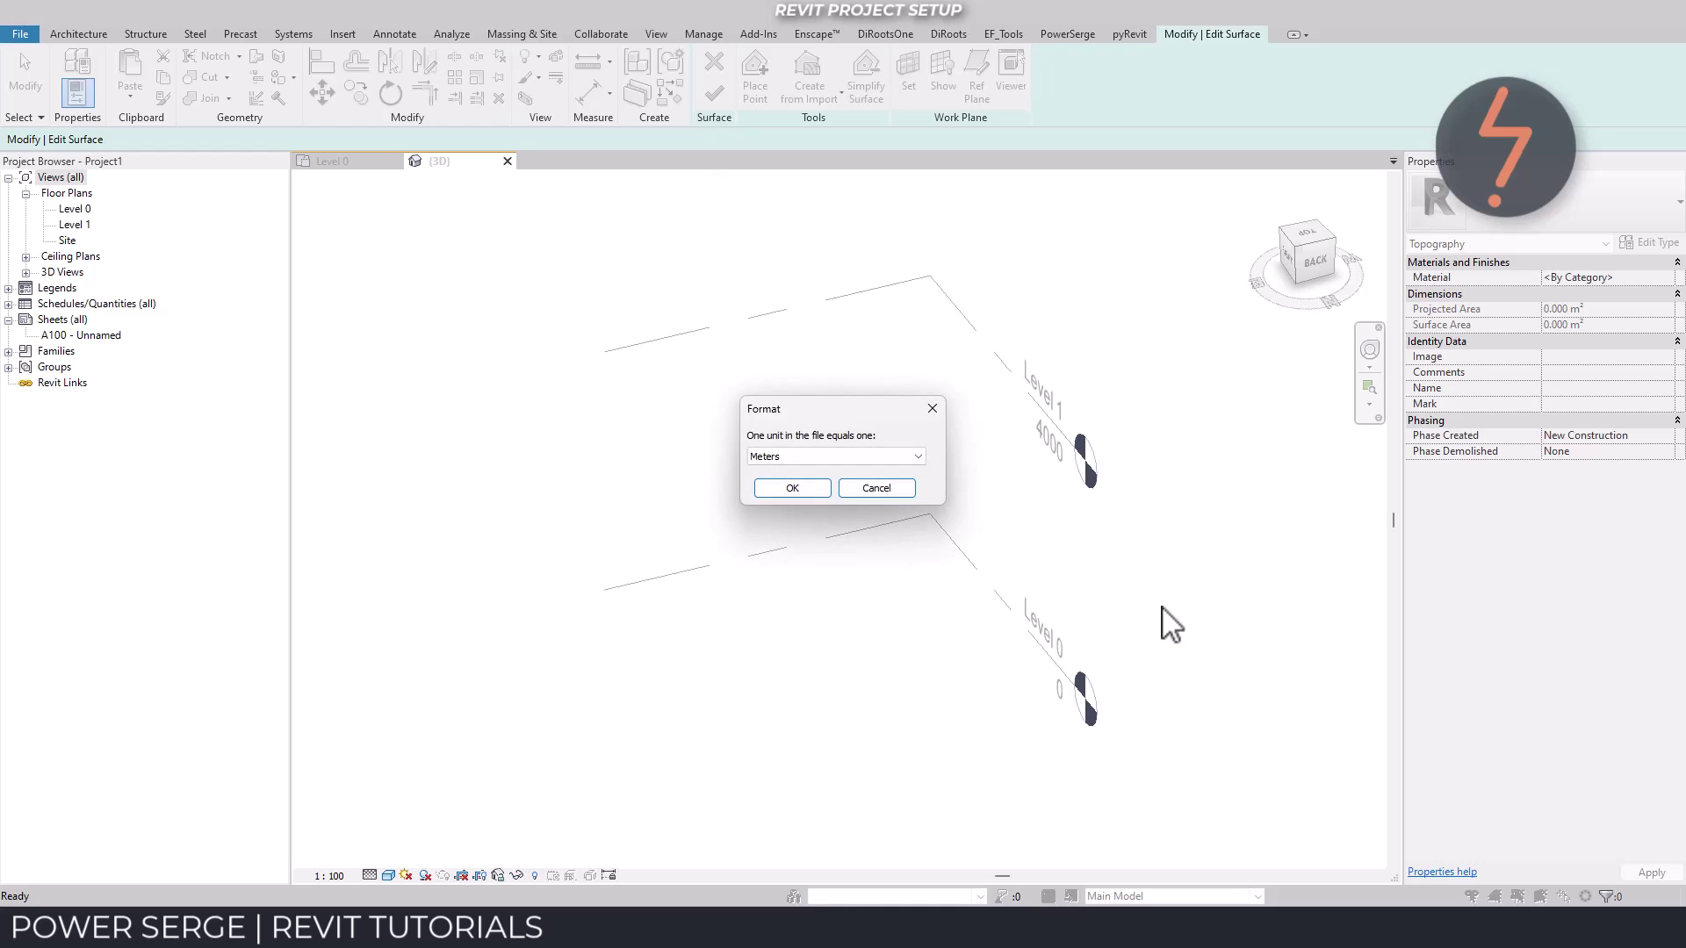
pyautogui.click(807, 488)
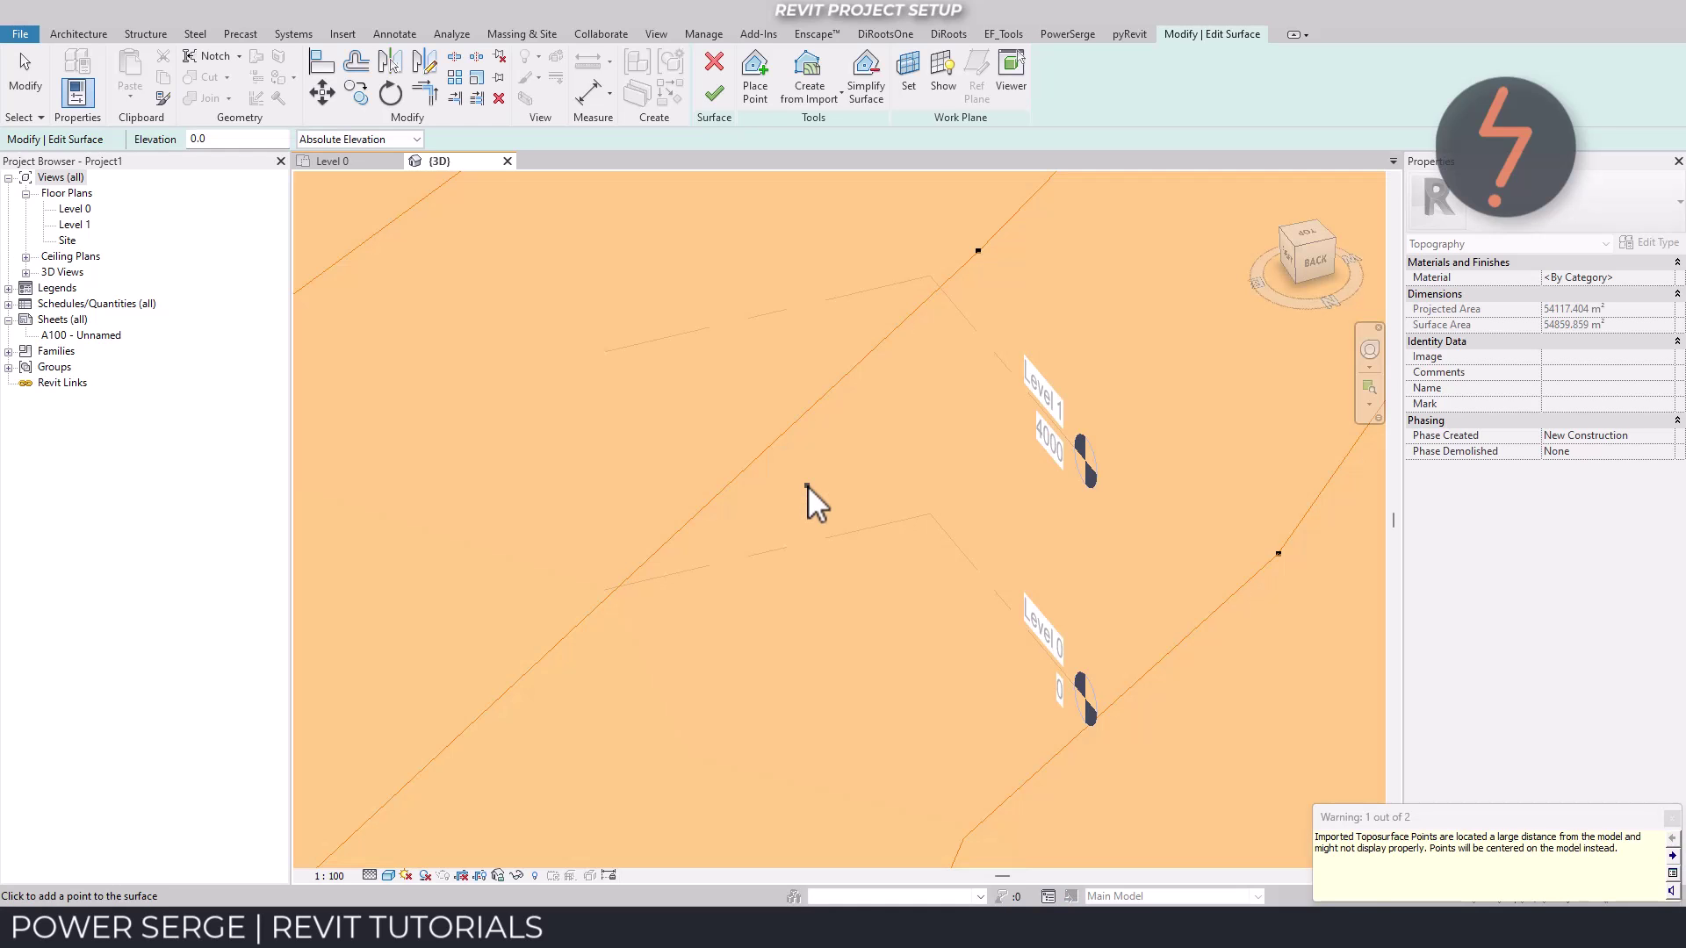
pyautogui.rightClick(808, 486)
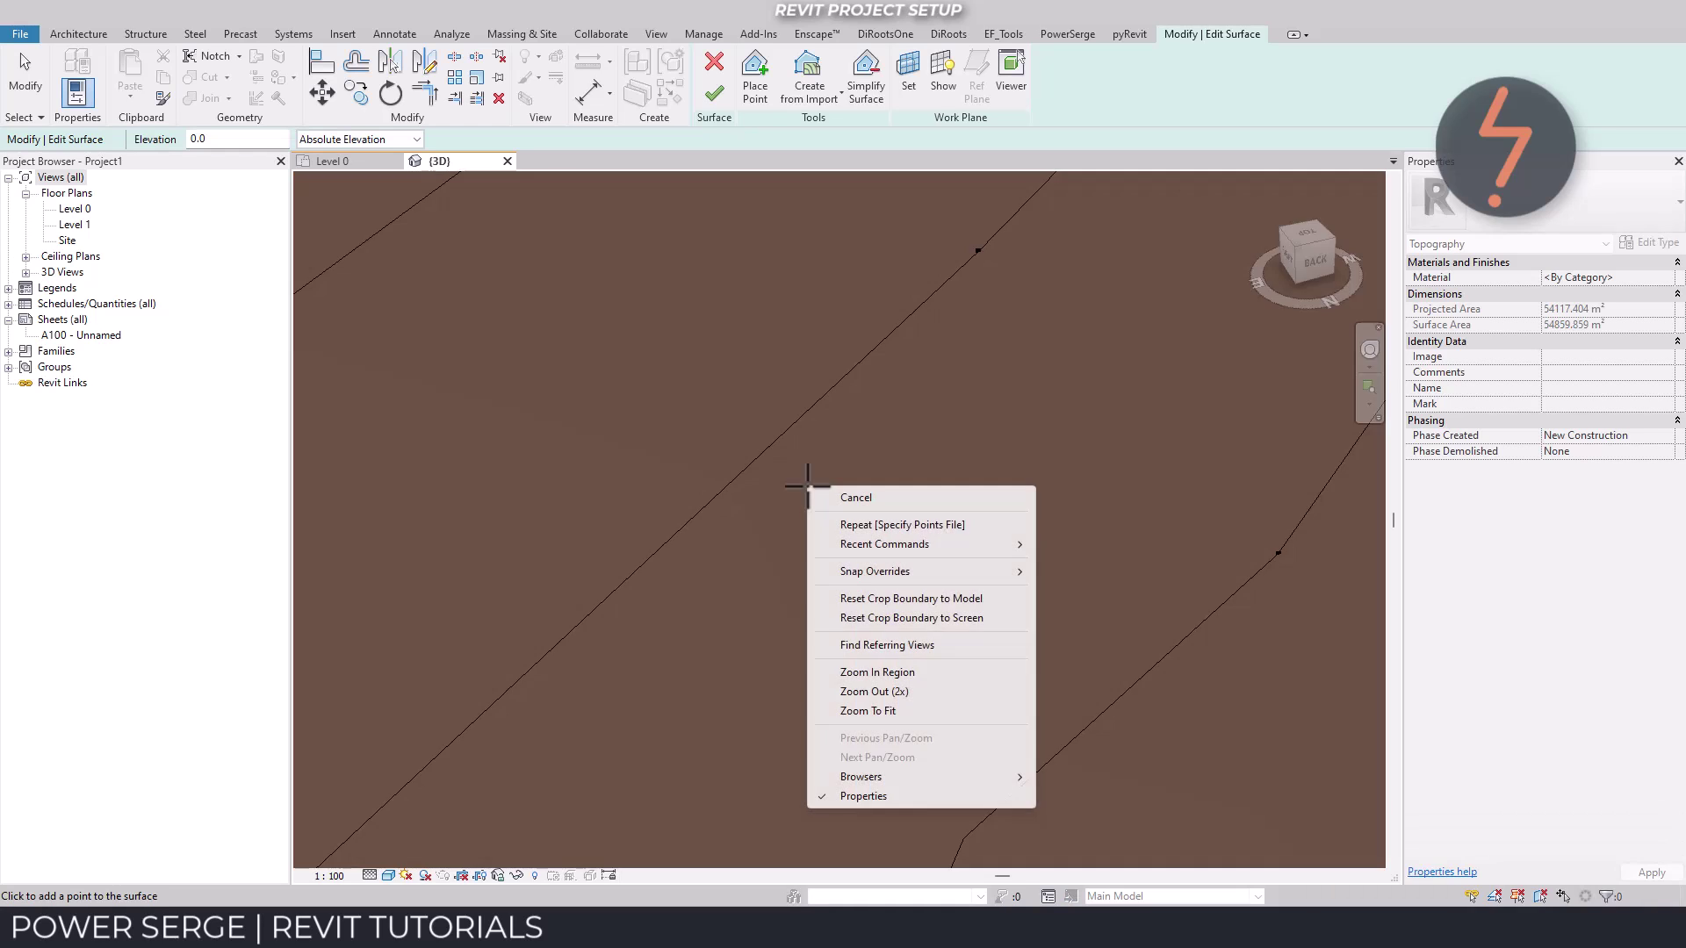
pyautogui.click(891, 711)
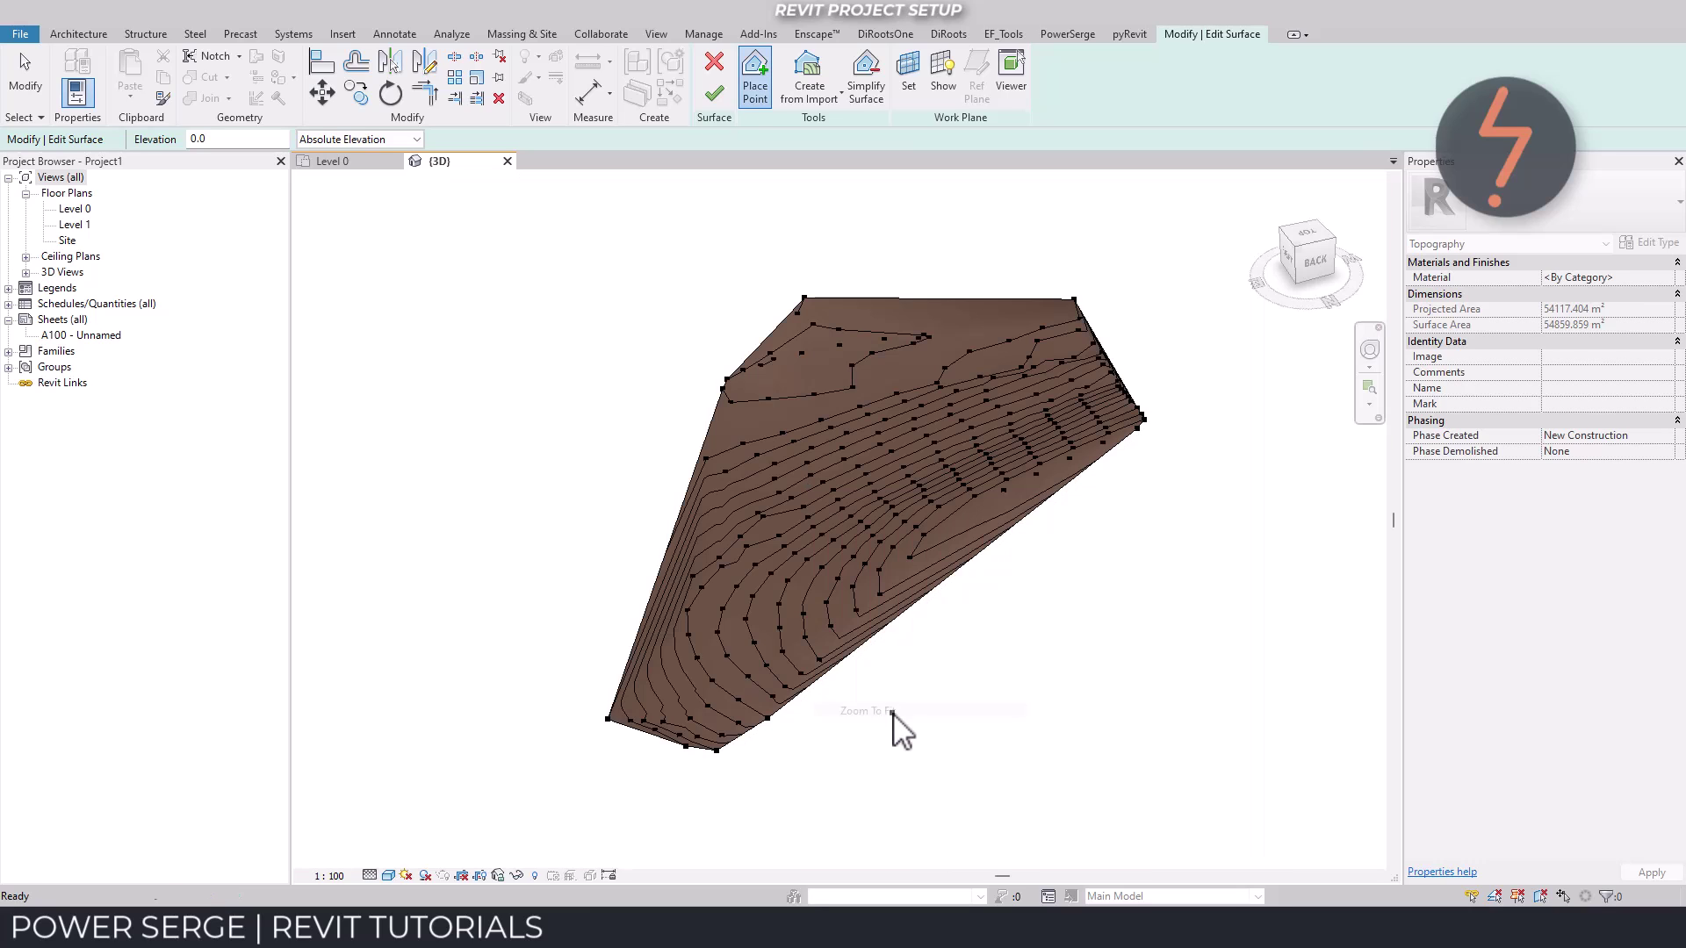
pyautogui.click(714, 90)
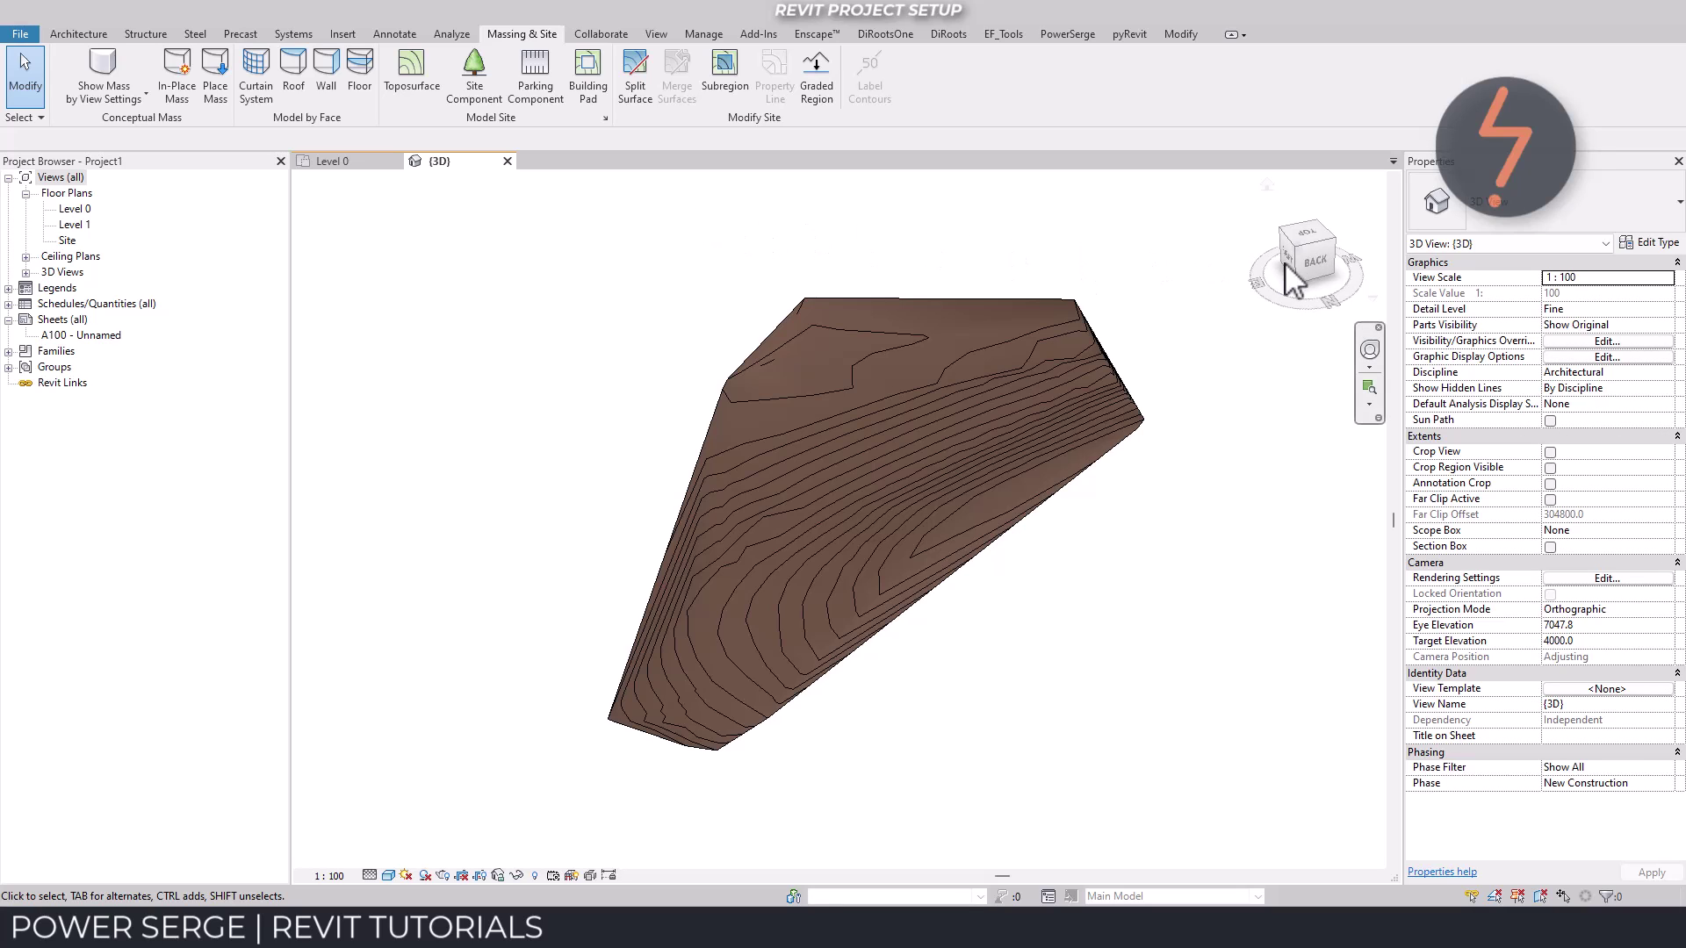
# - View the model from the Back to check the toposurface height against the levels, then return to Level 0
pyautogui.click(1321, 267)
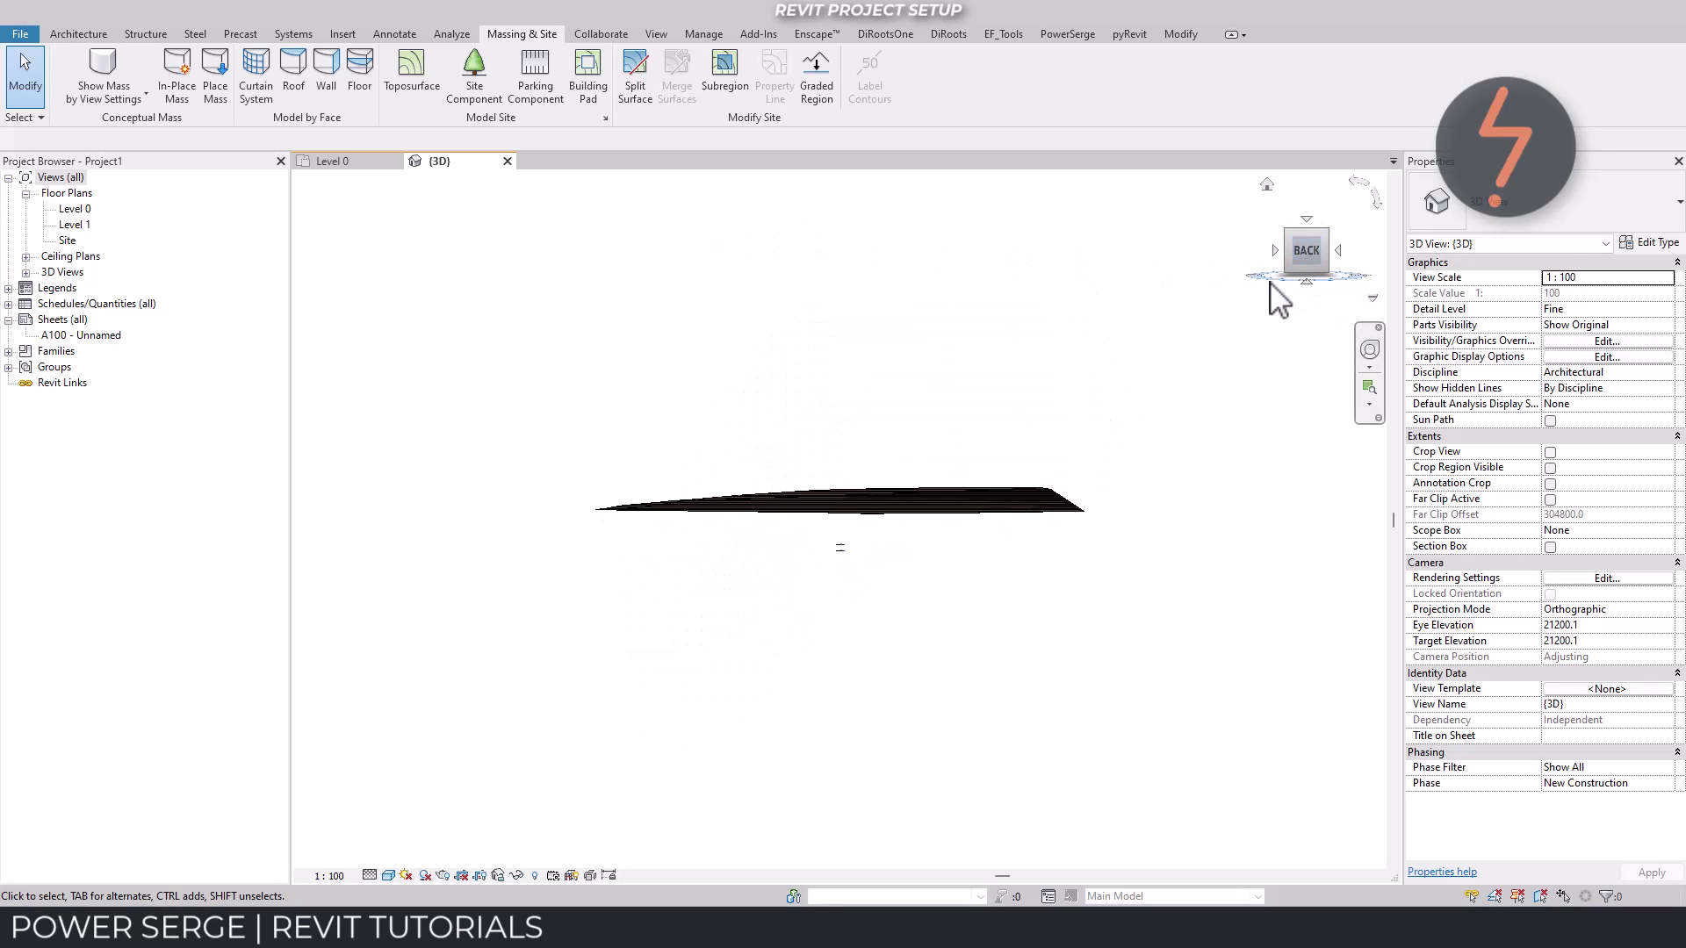
pyautogui.rightClick(795, 431)
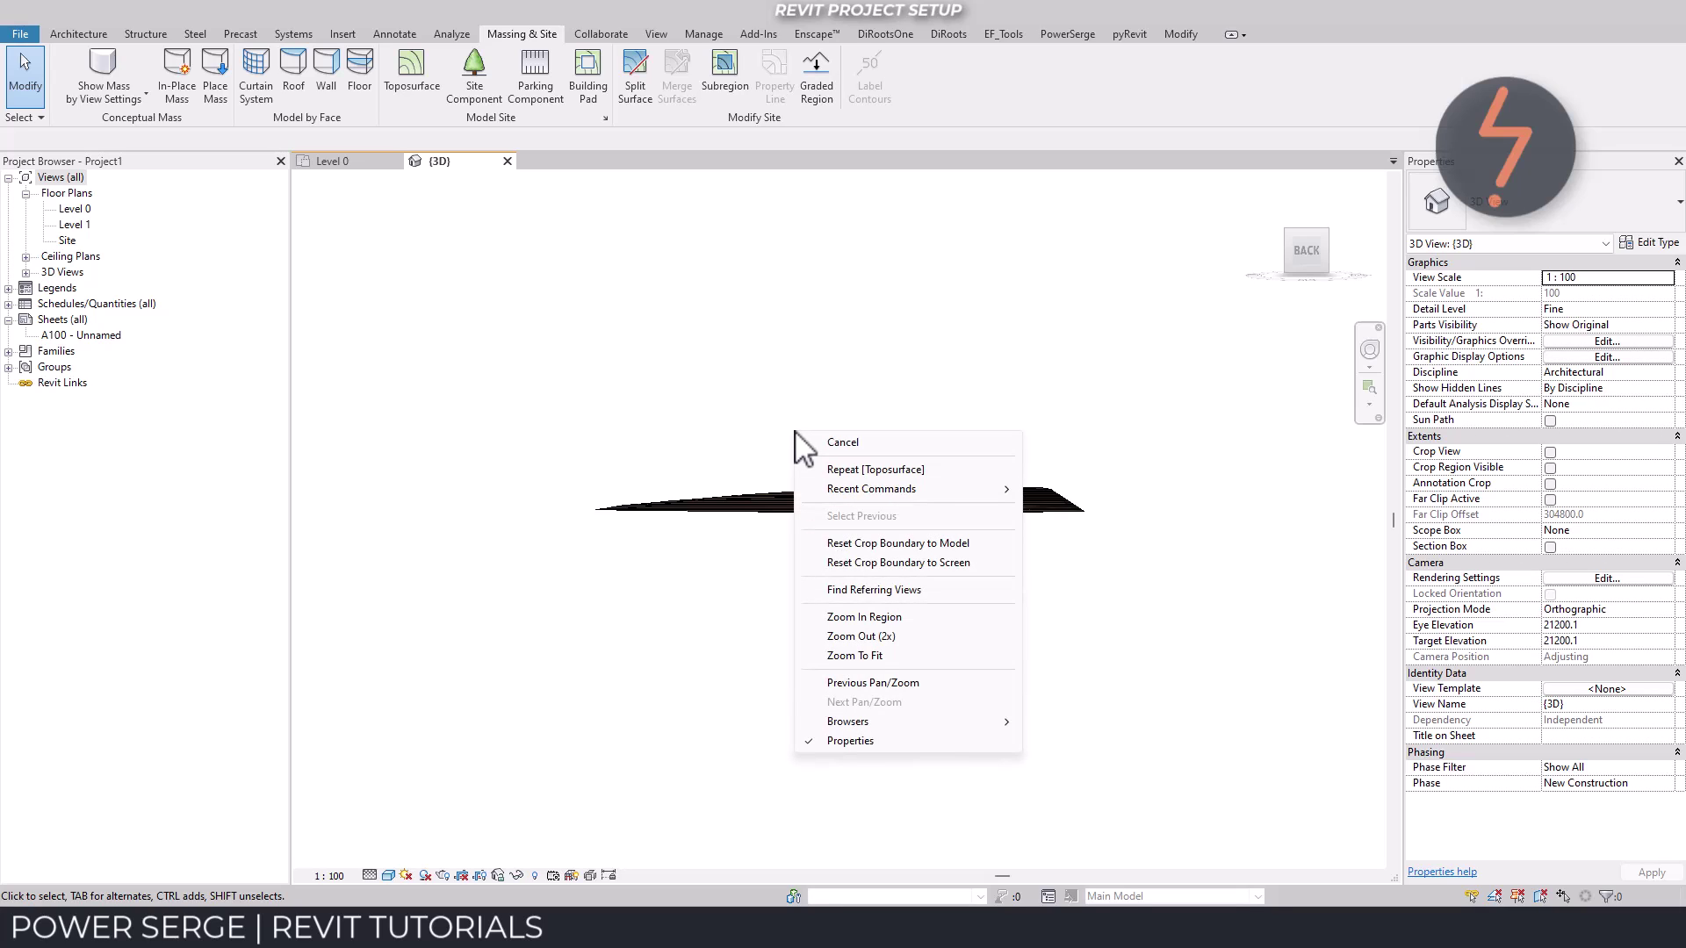
pyautogui.click(847, 617)
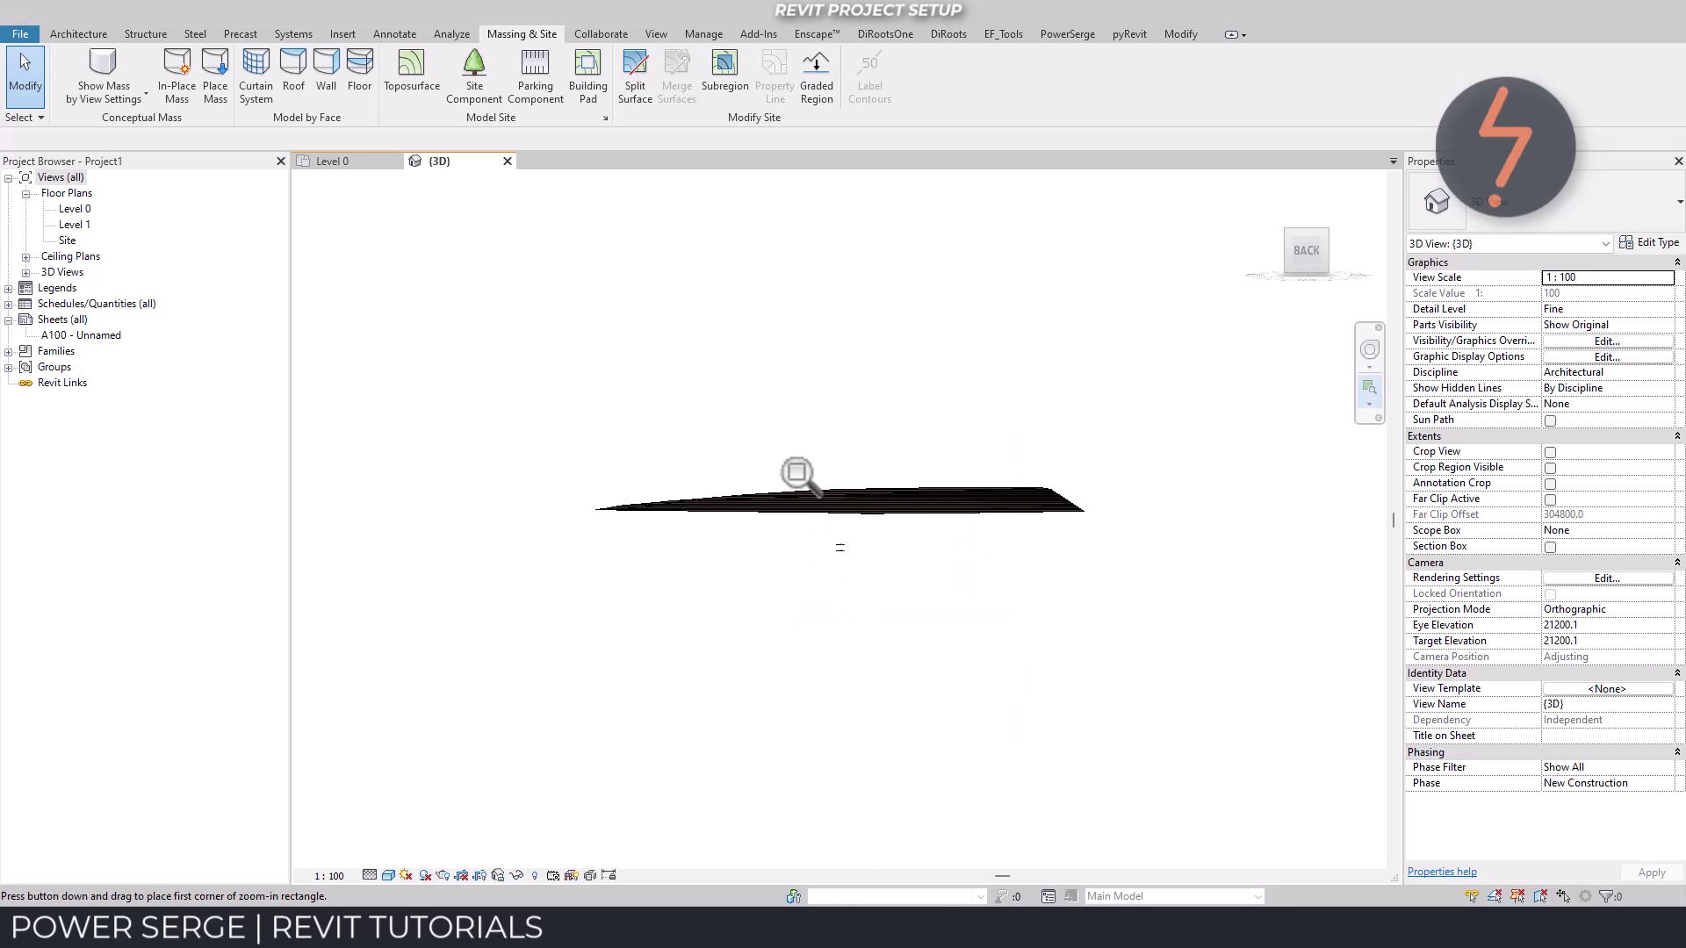
pyautogui.moveTo(797, 474); pyautogui.dragTo(922, 609)
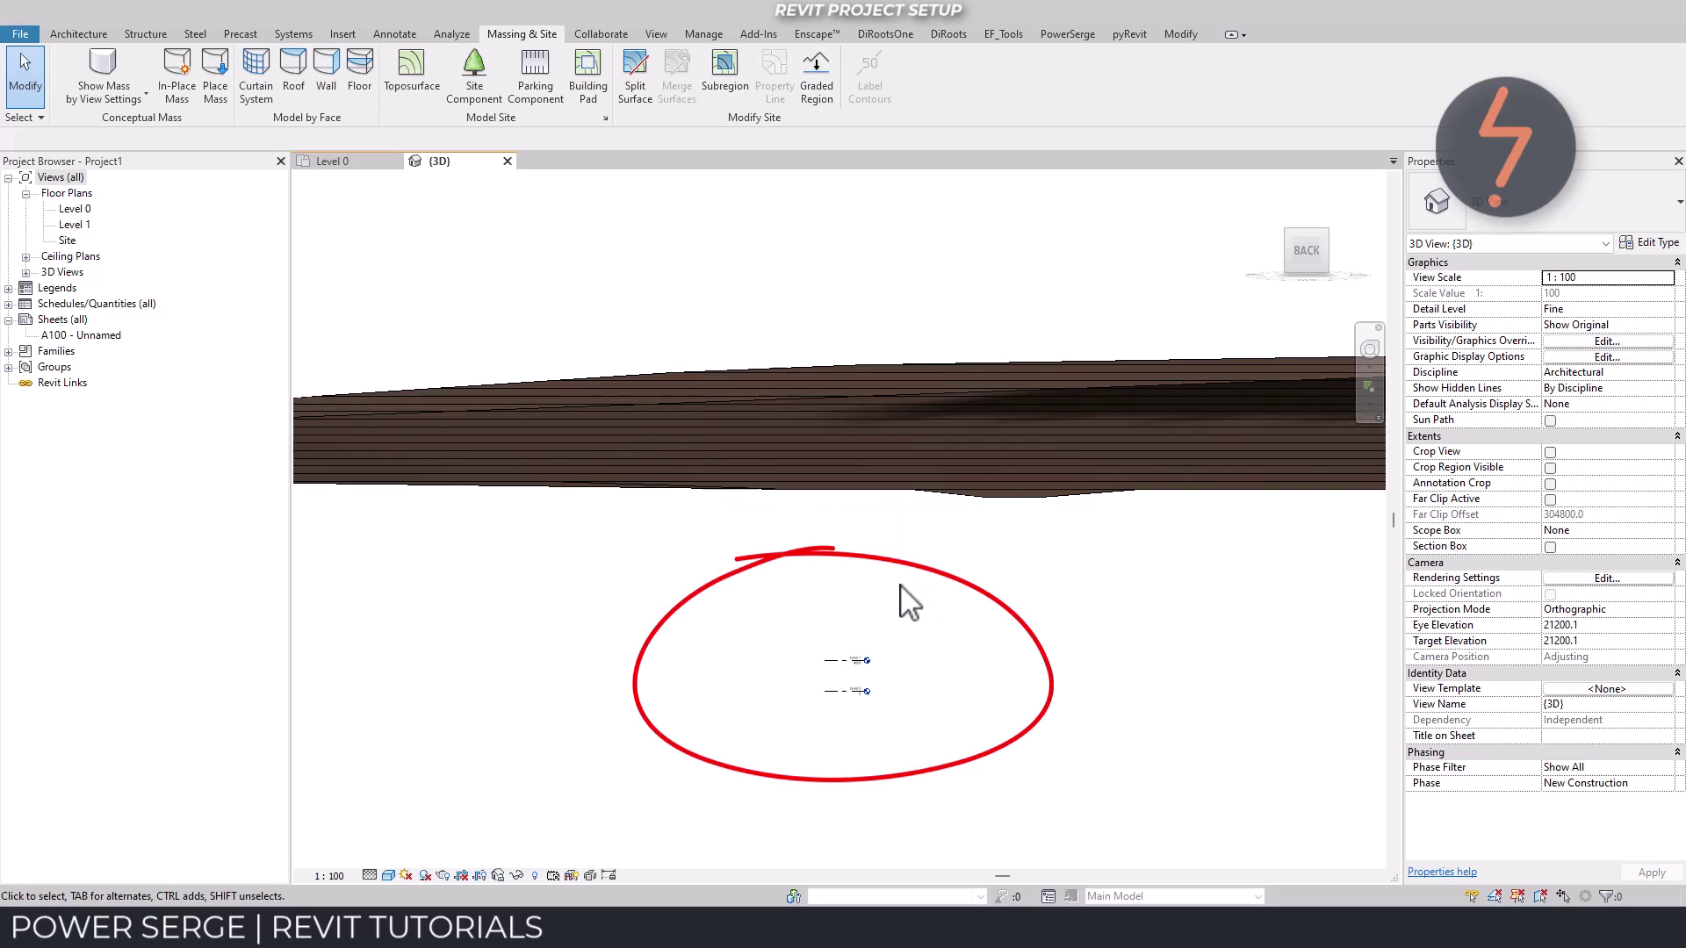
pyautogui.click(342, 167)
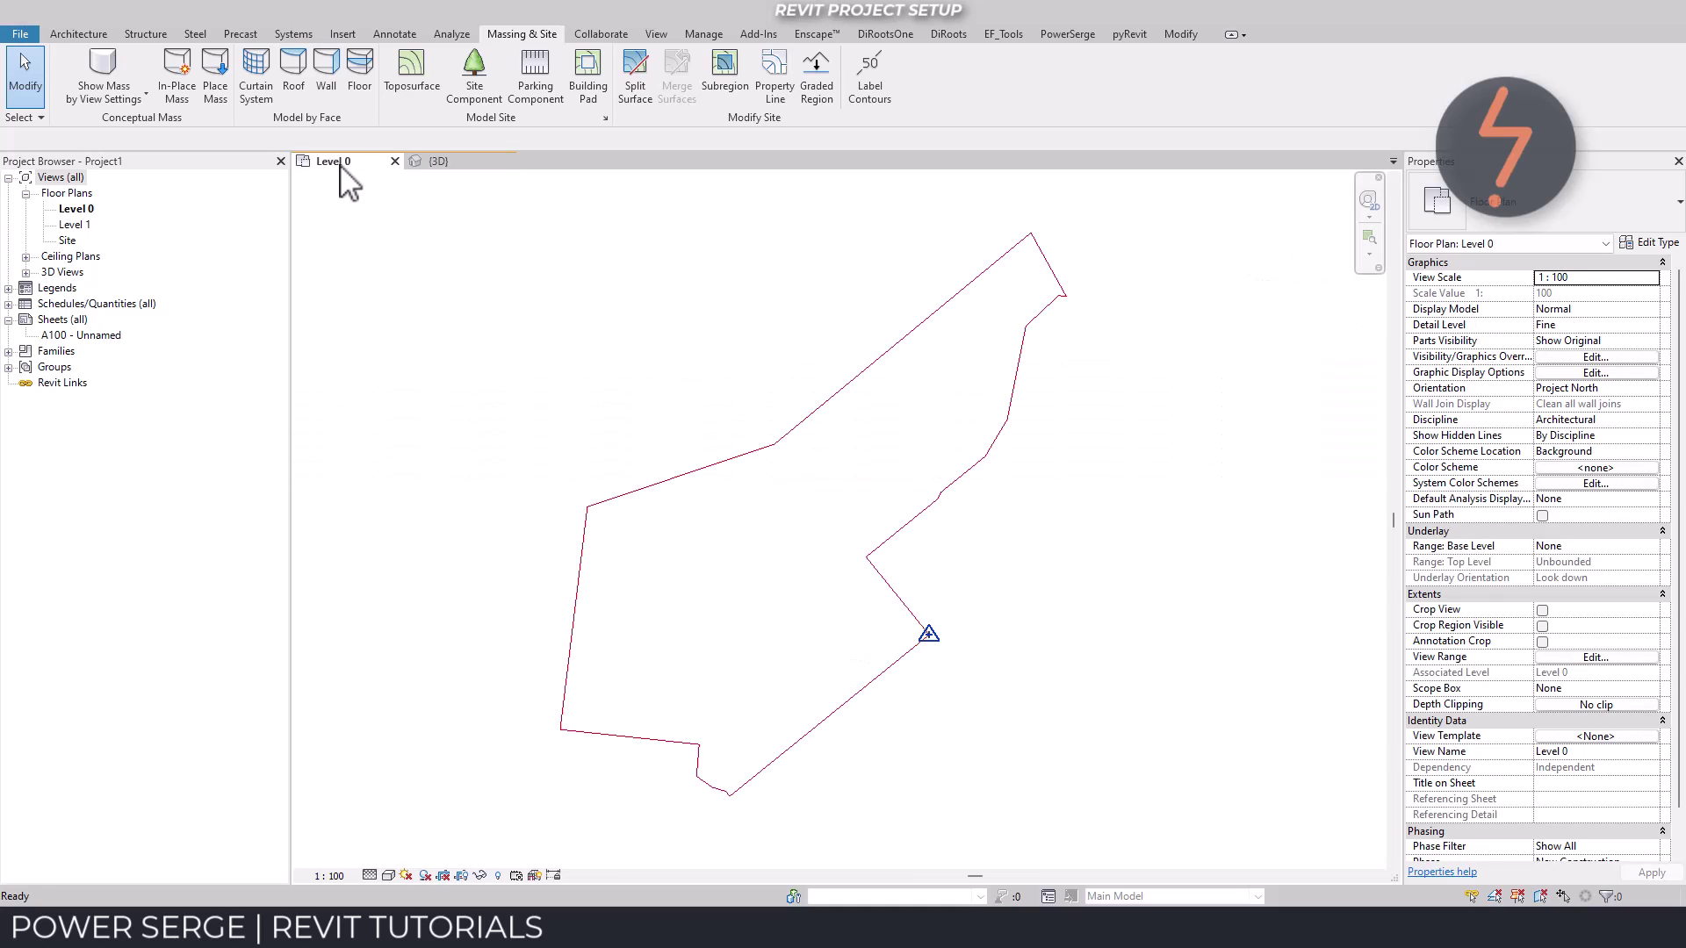
# - Rotate Project North to align with a picked site boundary line, then return to the 3D view
pyautogui.click(698, 37)
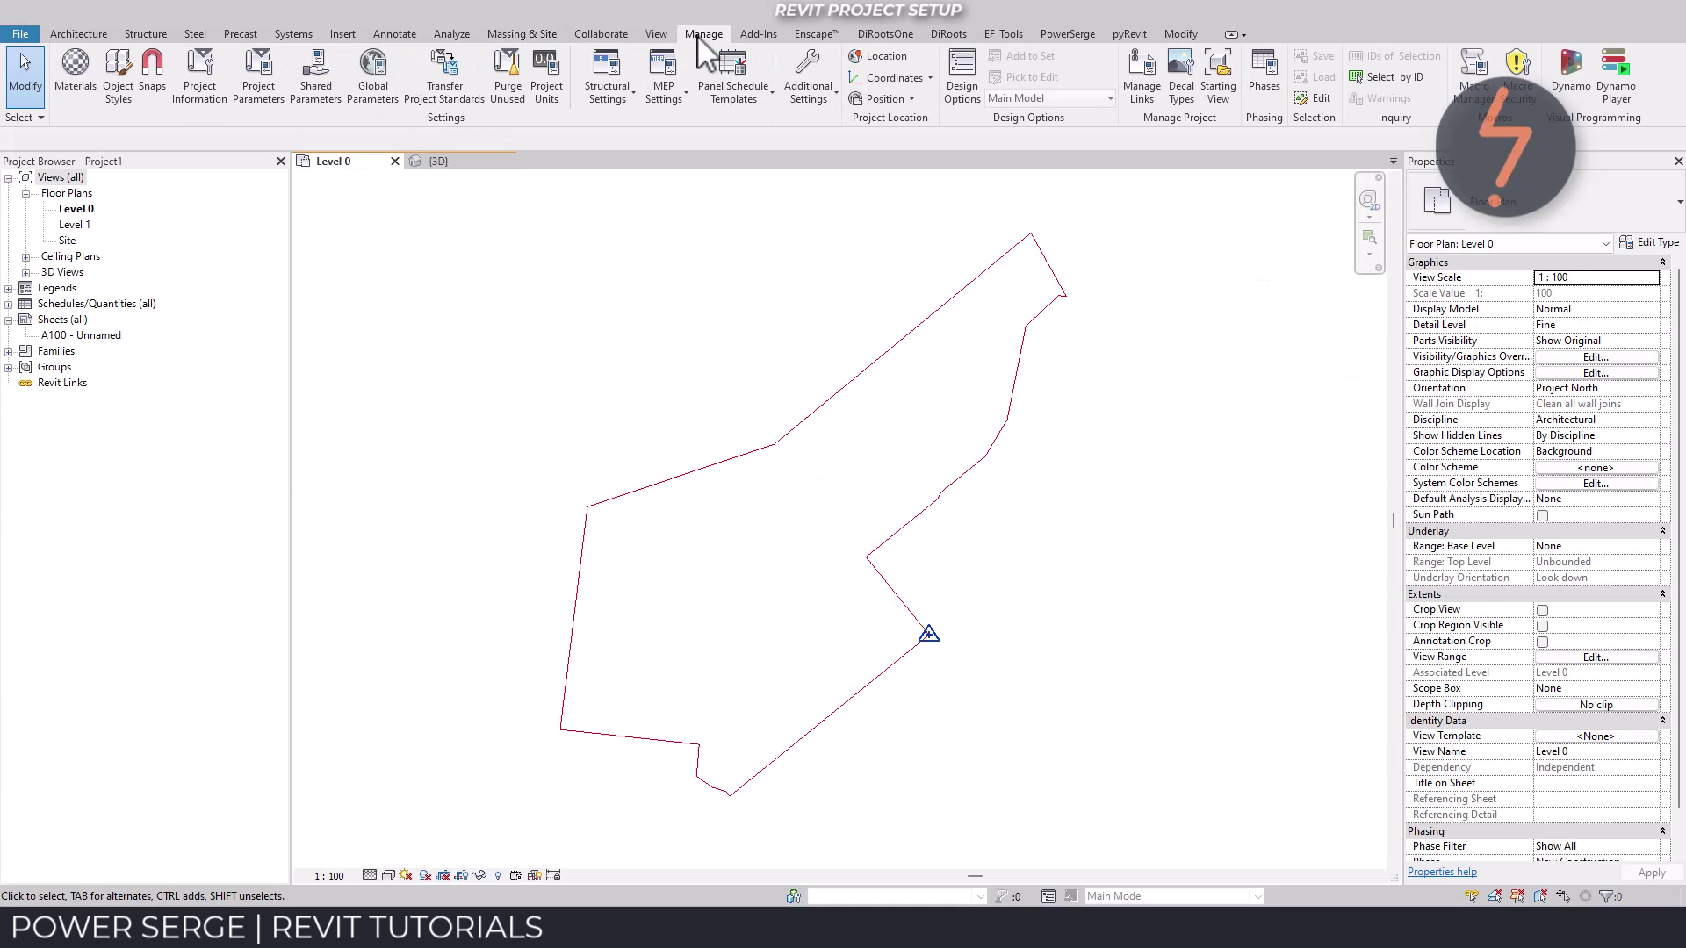
pyautogui.click(887, 100)
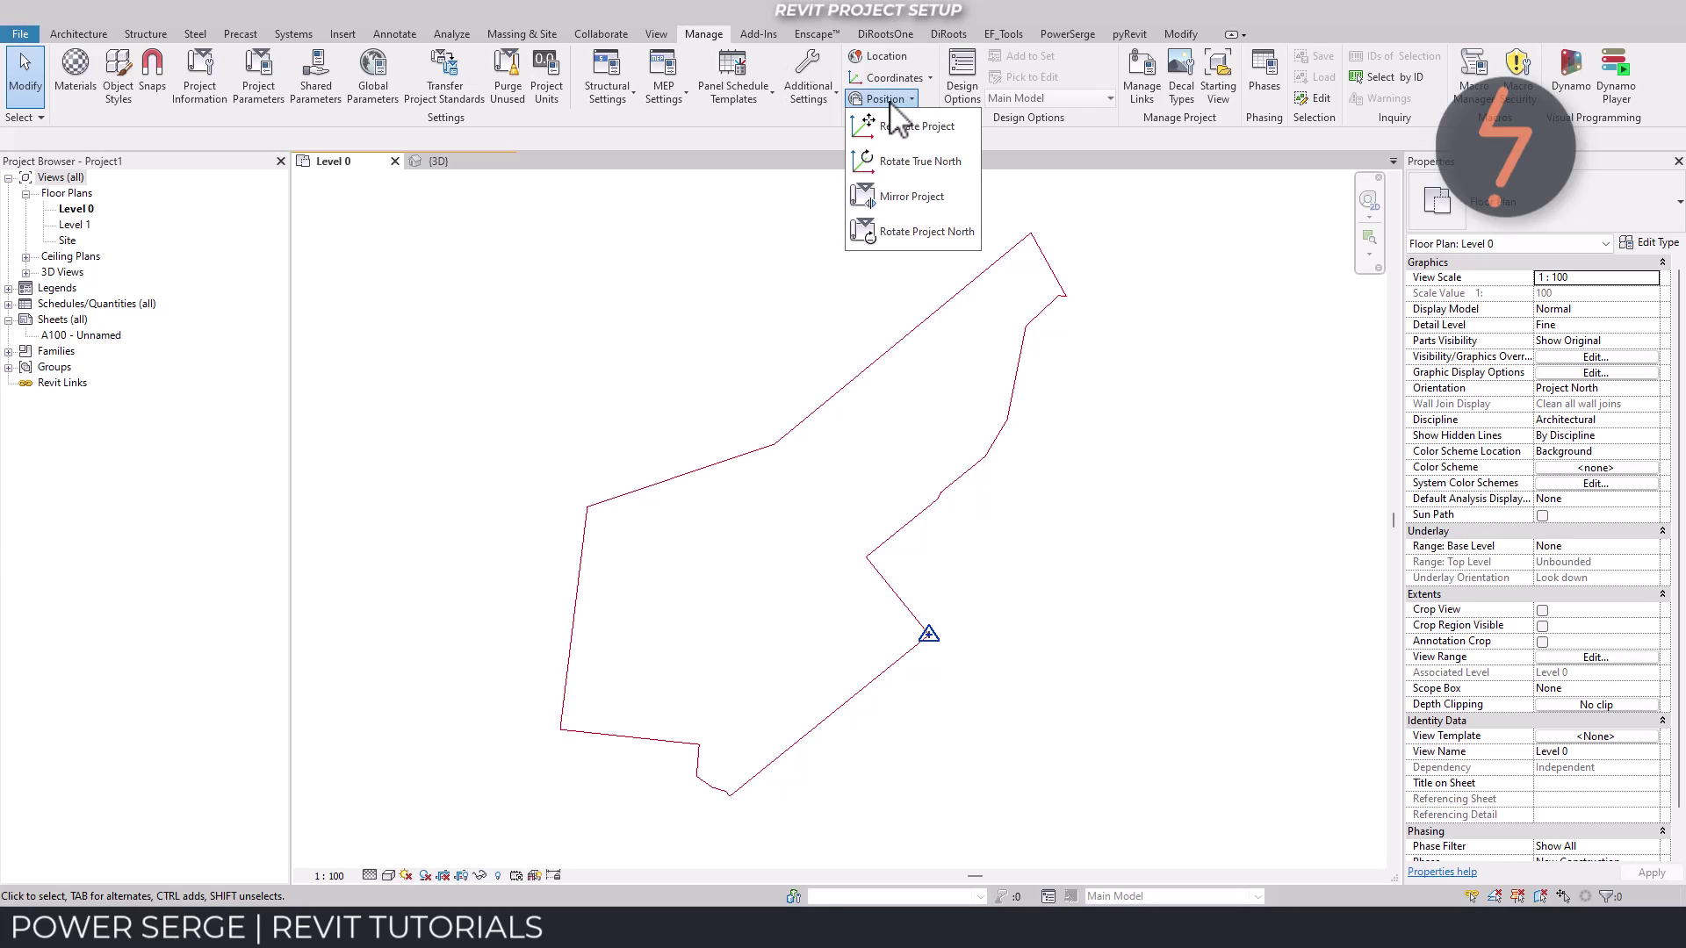
pyautogui.click(981, 255)
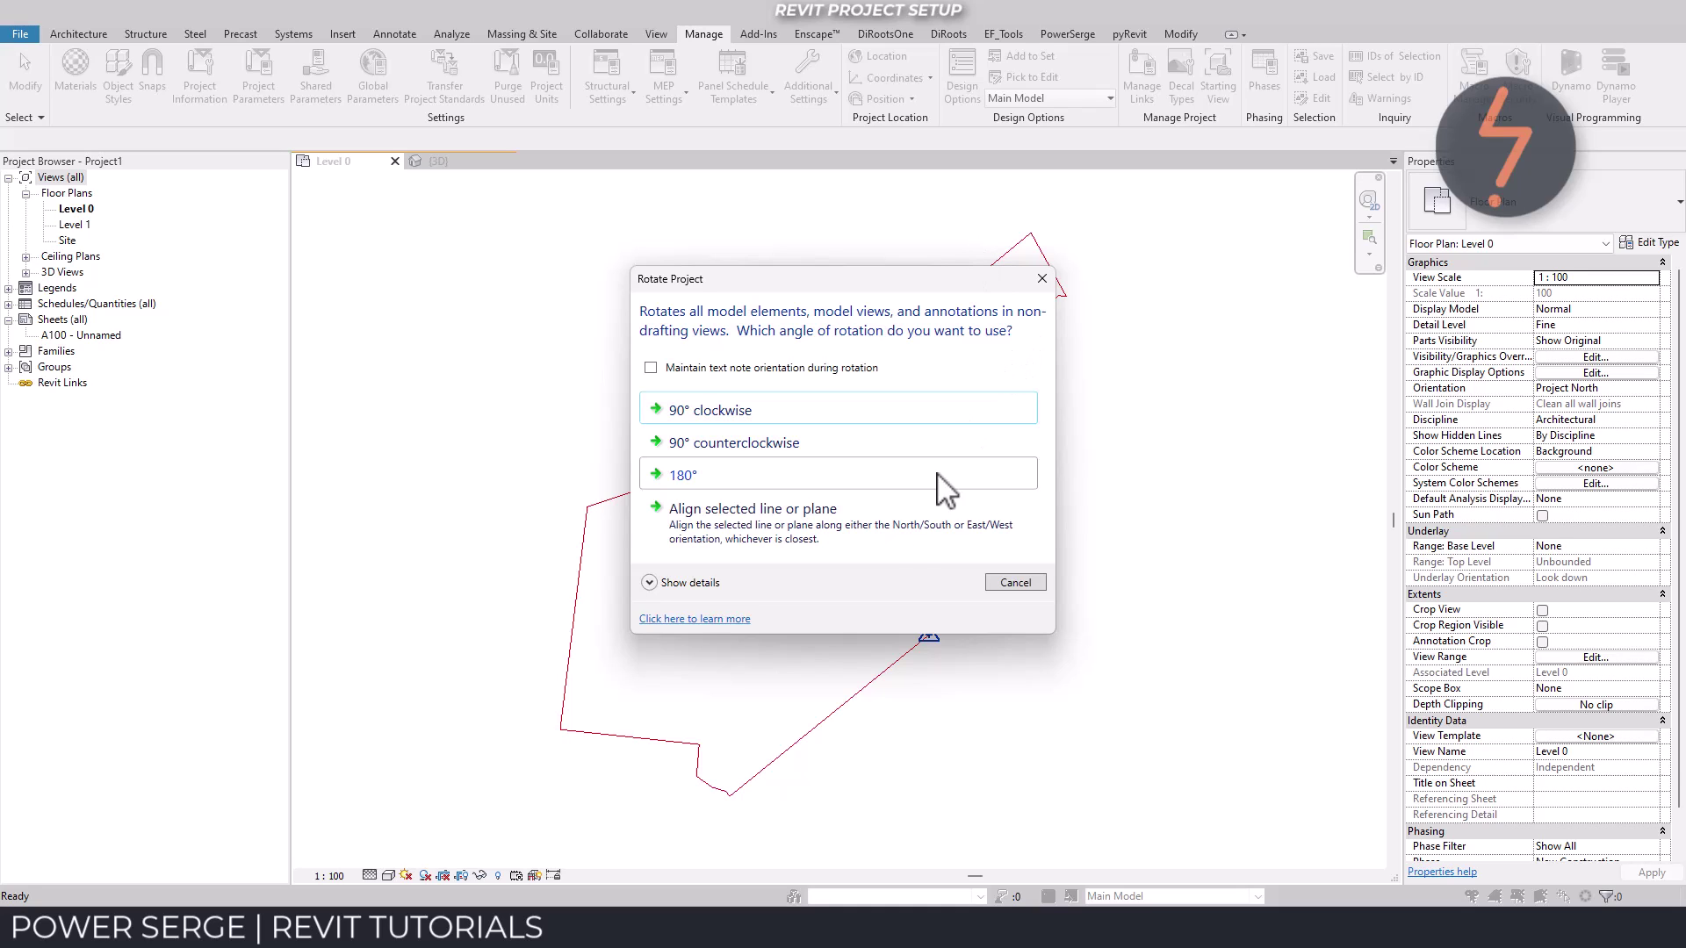
pyautogui.click(899, 553)
pyautogui.click(891, 587)
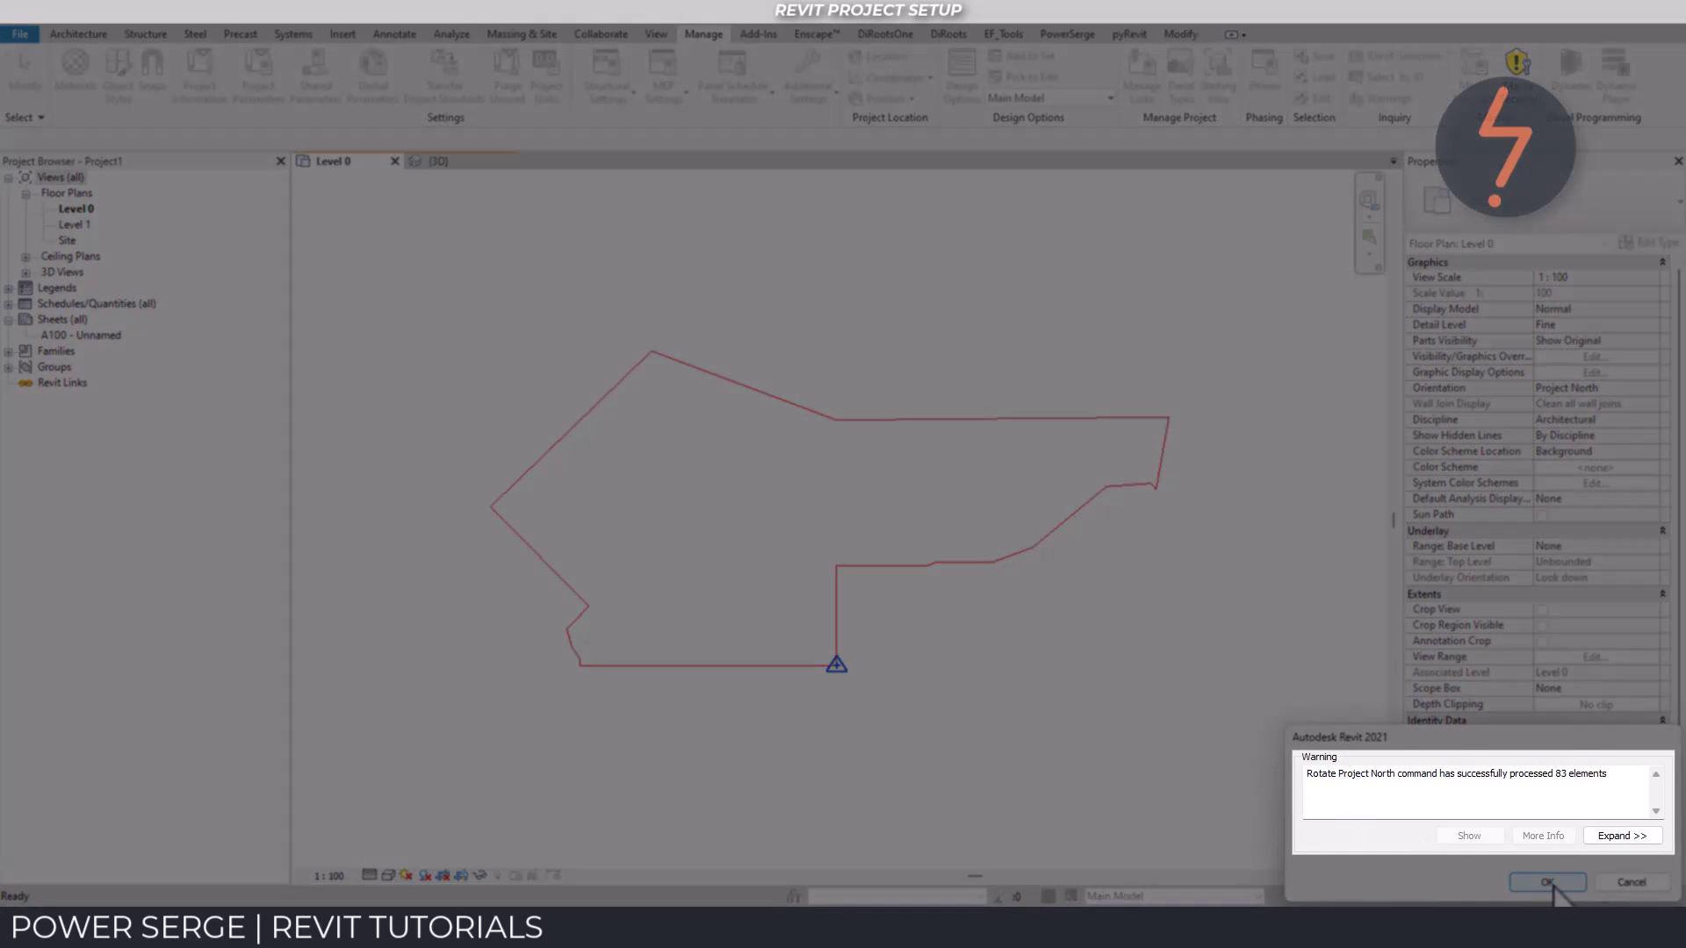
pyautogui.click(1550, 882)
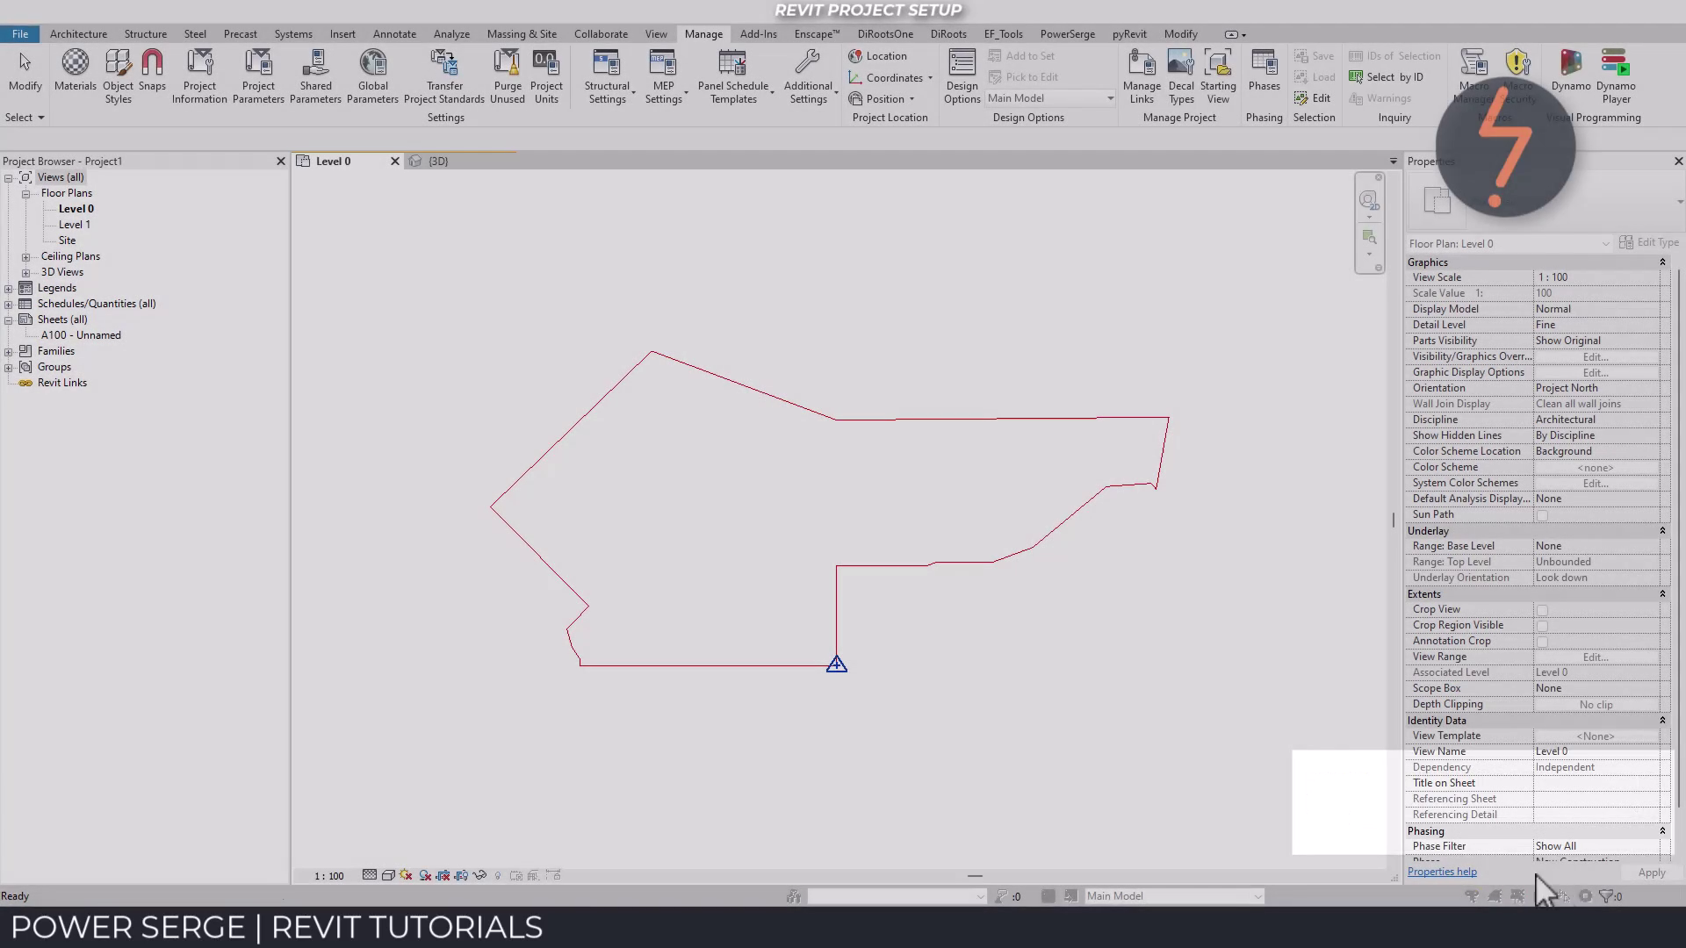
pyautogui.click(438, 162)
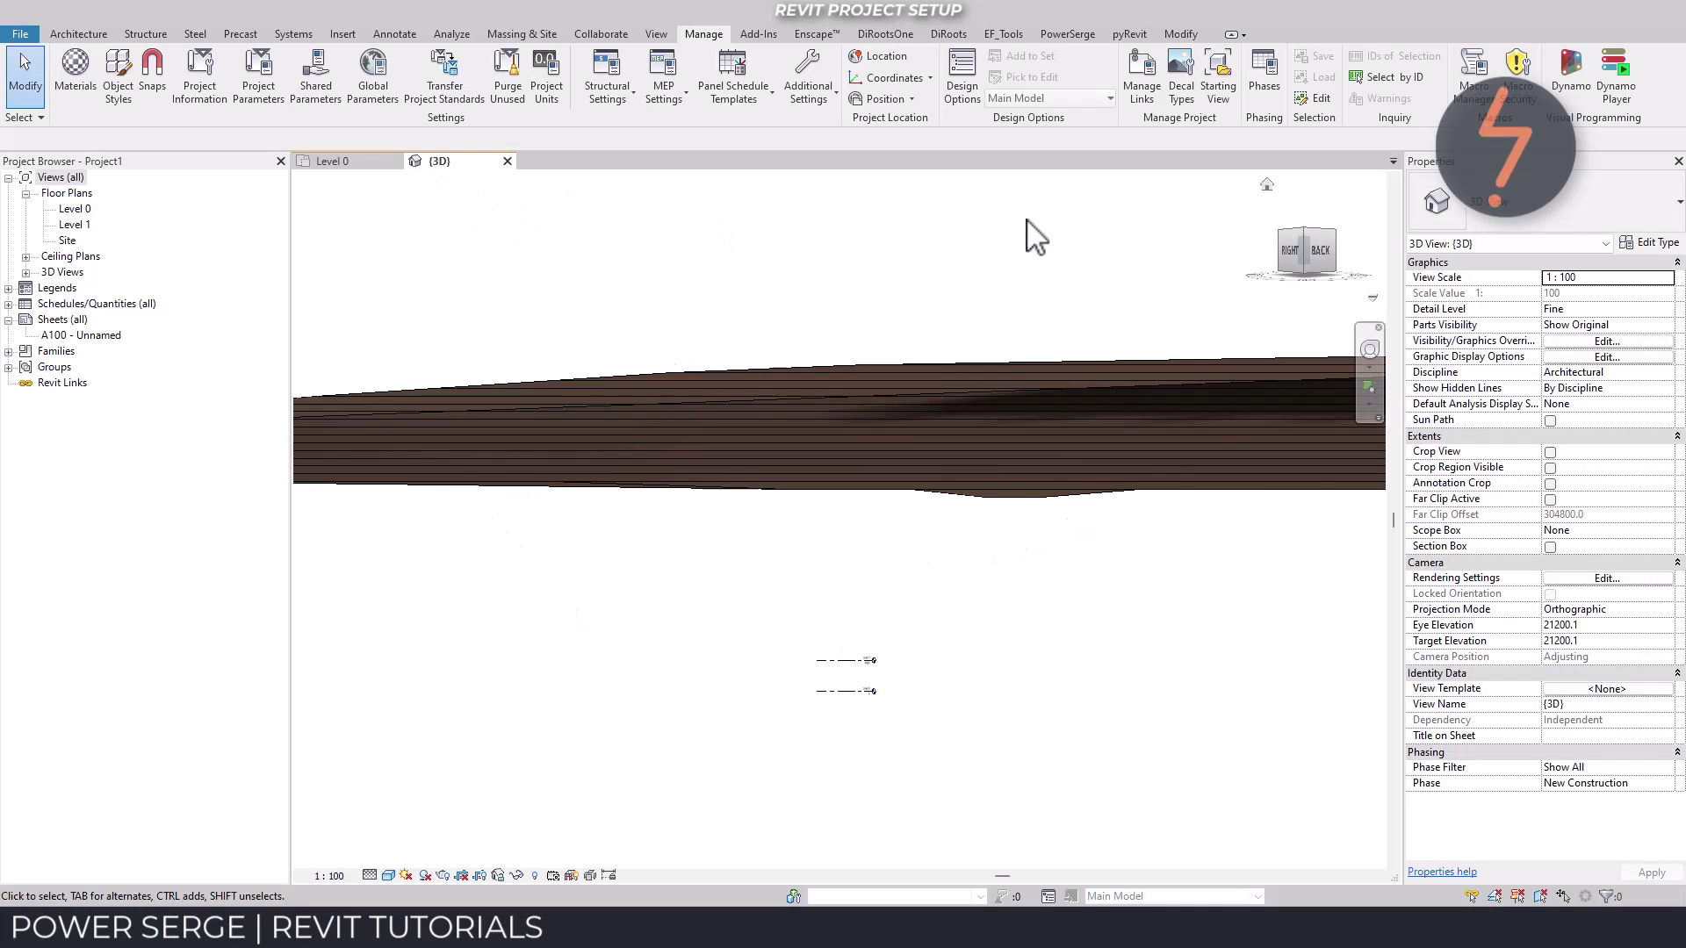
# - View the toposurface from Top on the ViewCube, square it to the compass, then return to Level 0
pyautogui.click(1306, 235)
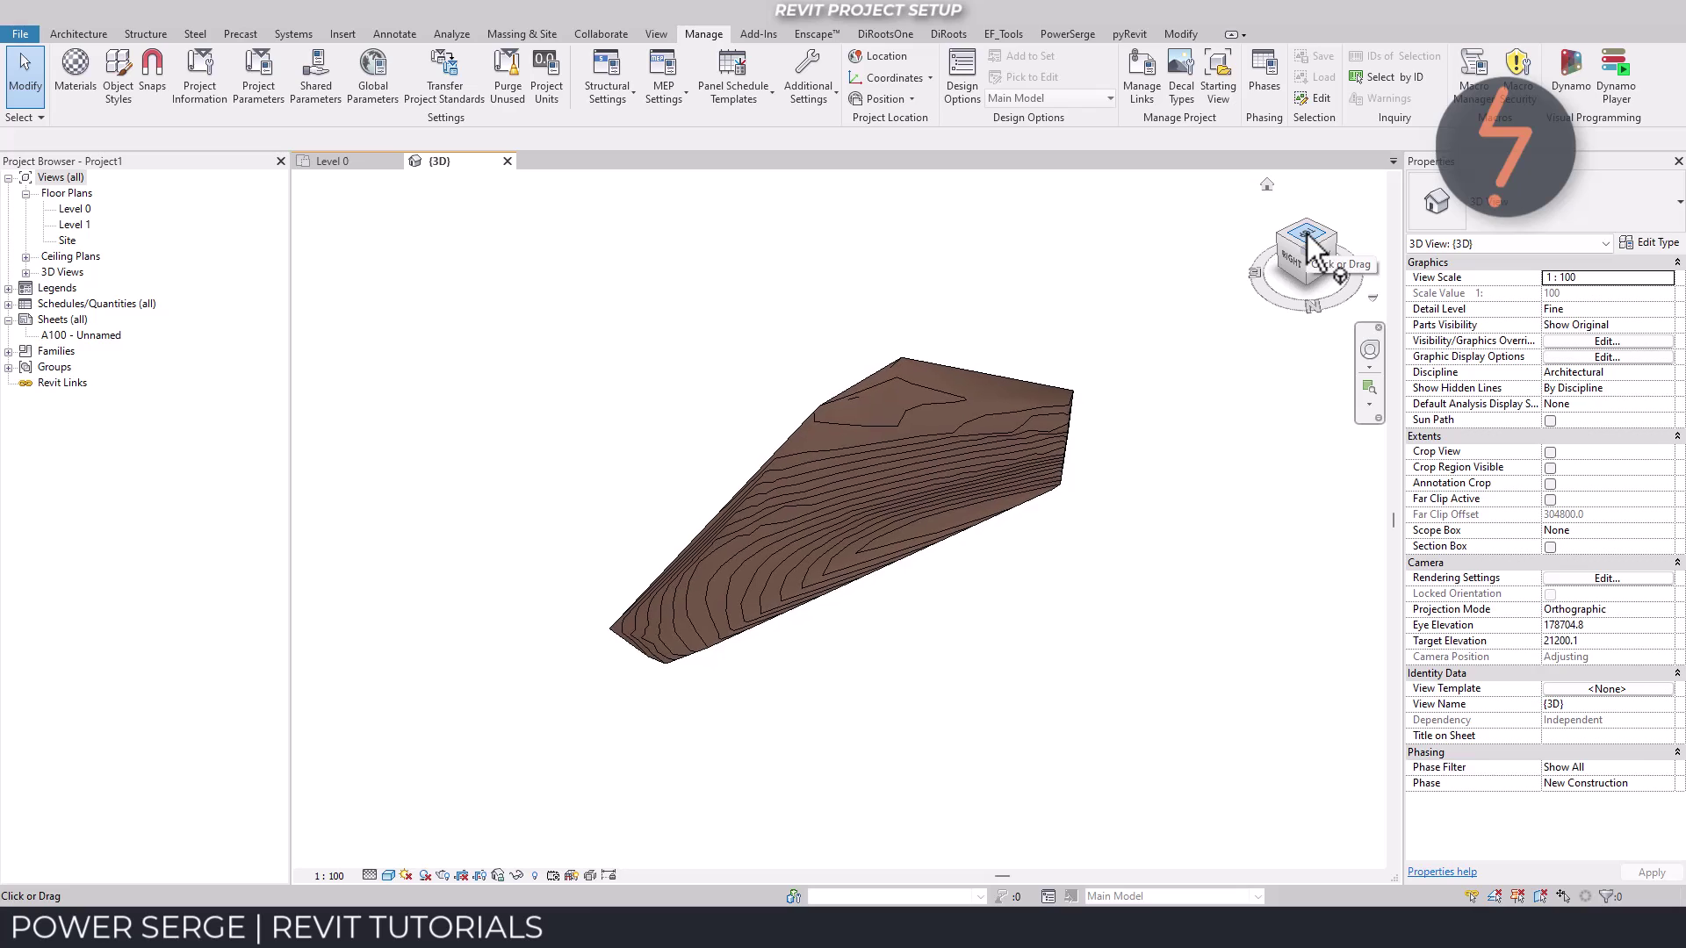
pyautogui.click(1308, 237)
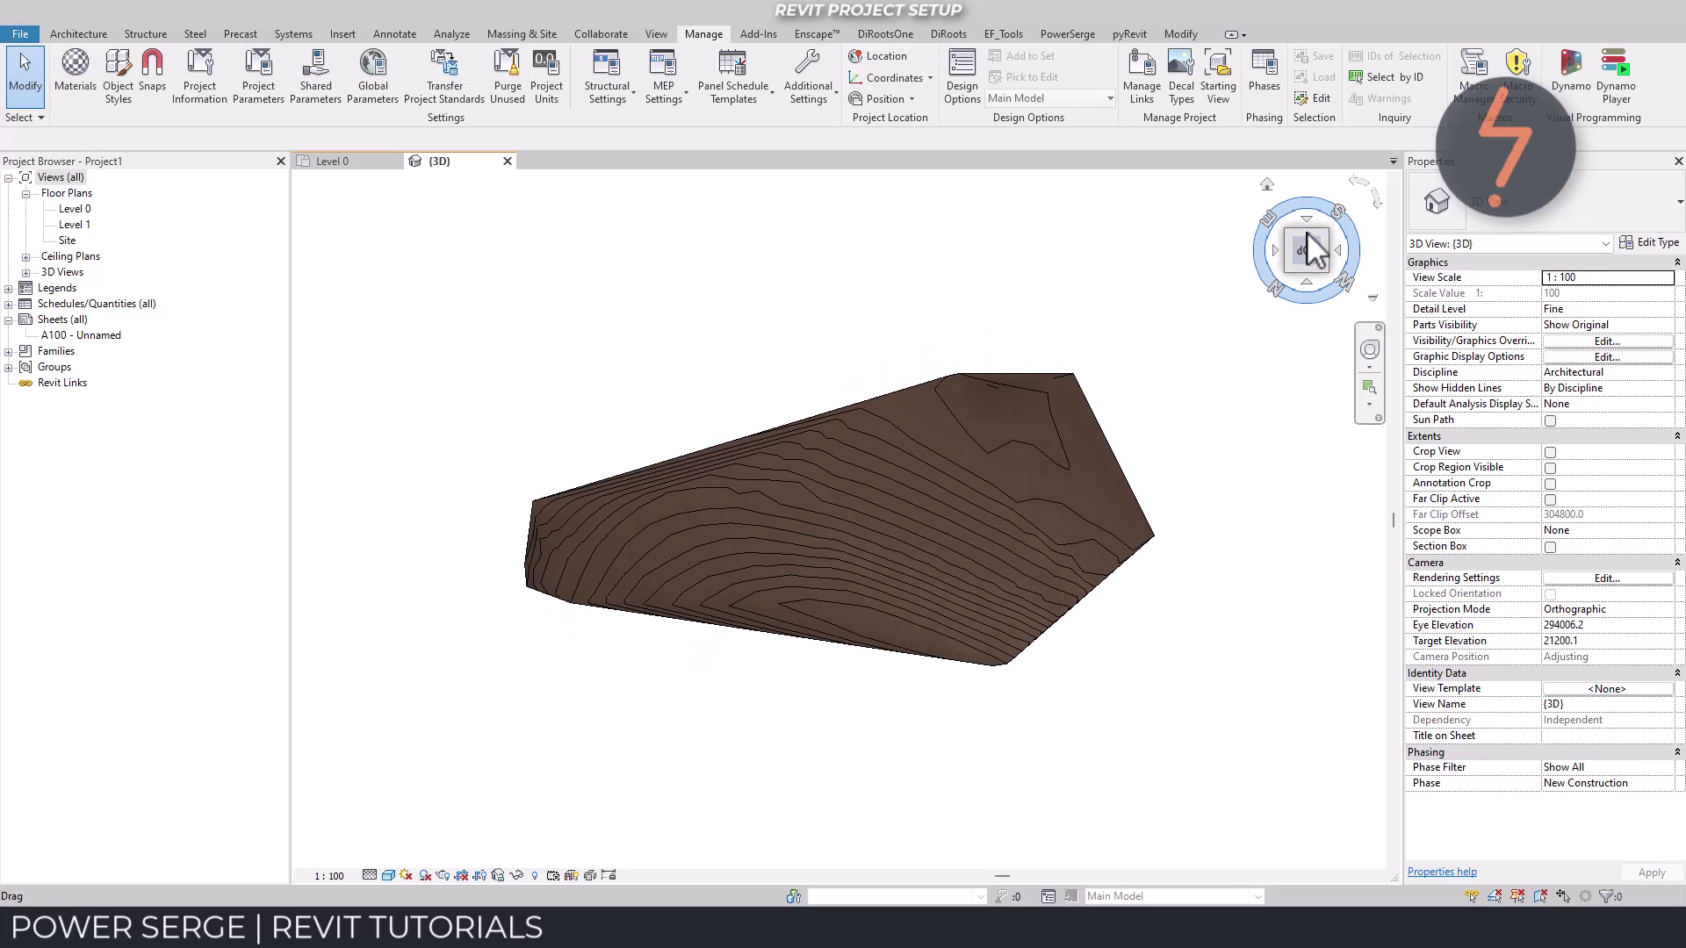
pyautogui.click(1382, 206)
pyautogui.click(1383, 208)
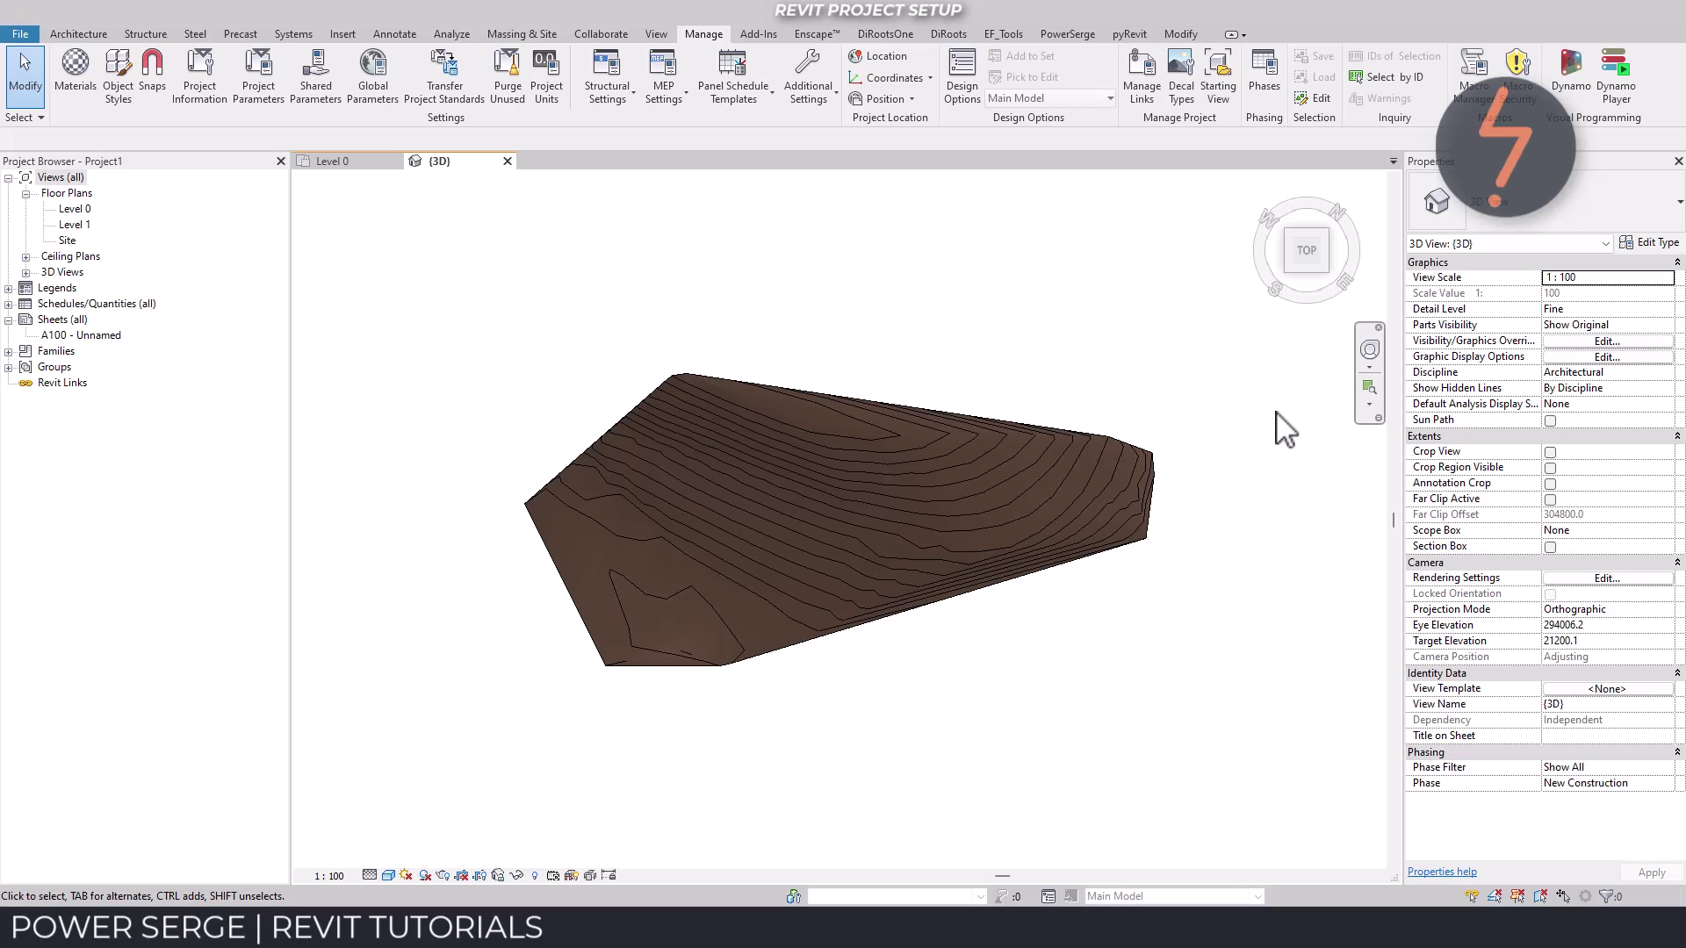
pyautogui.click(345, 167)
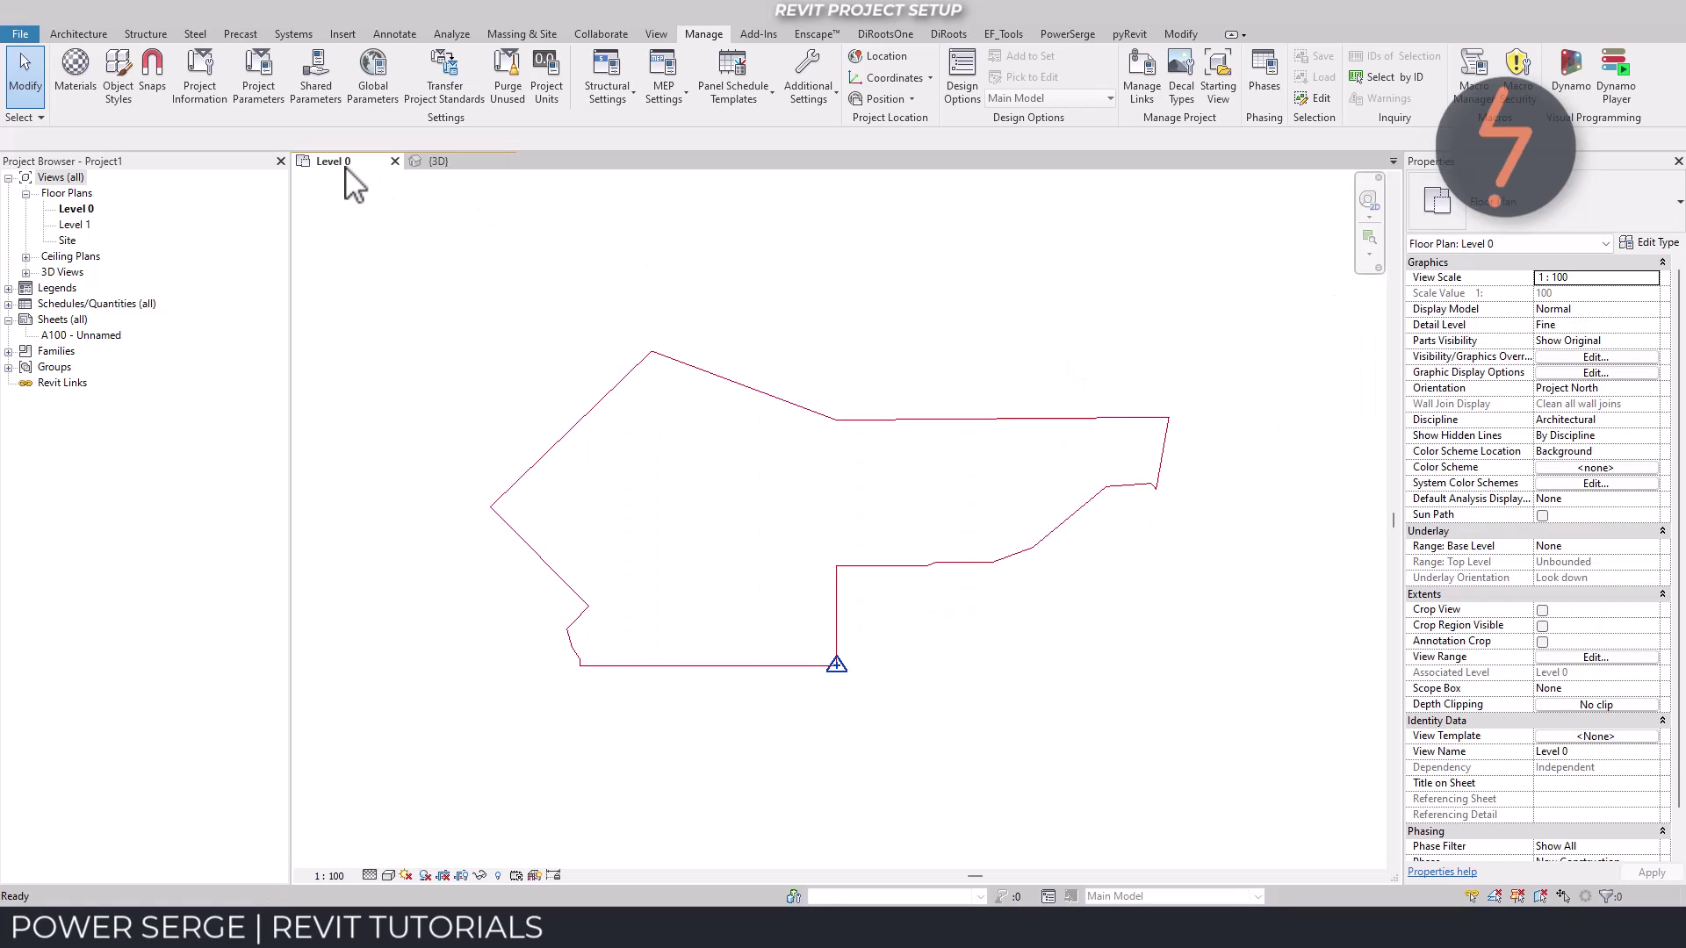
# - Duplicate Level 0 with detailing and name the copy 'Level 0 - Project North'
pyautogui.rightClick(88, 209)
pyautogui.moveTo(261, 354)
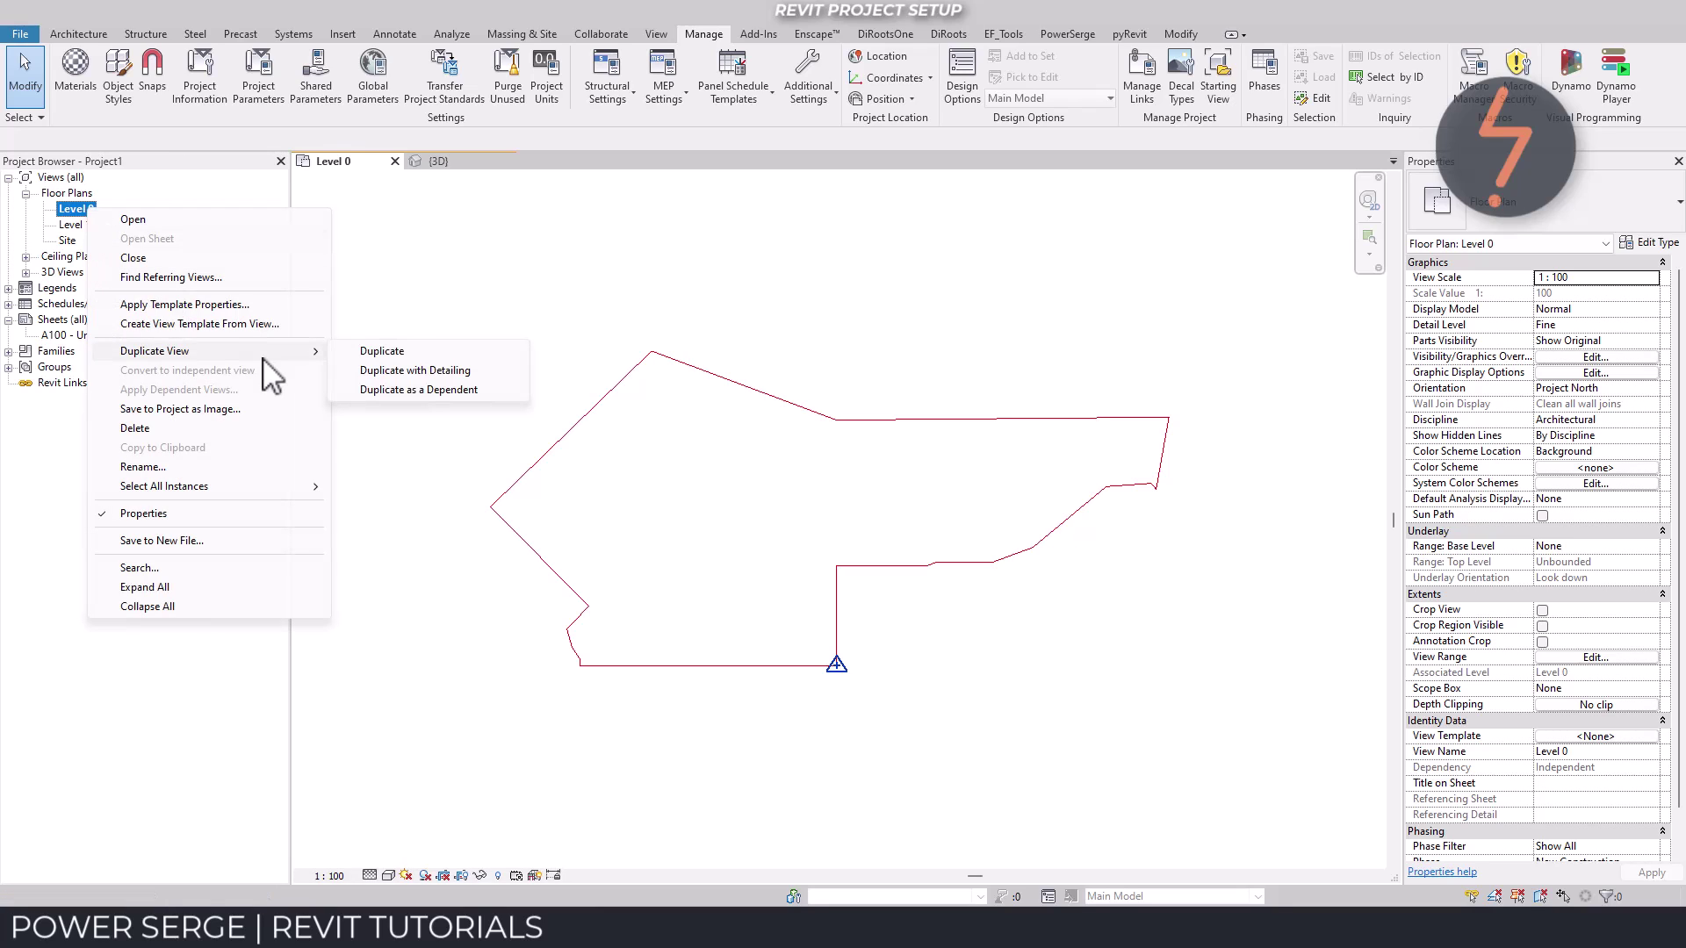
pyautogui.click(386, 370)
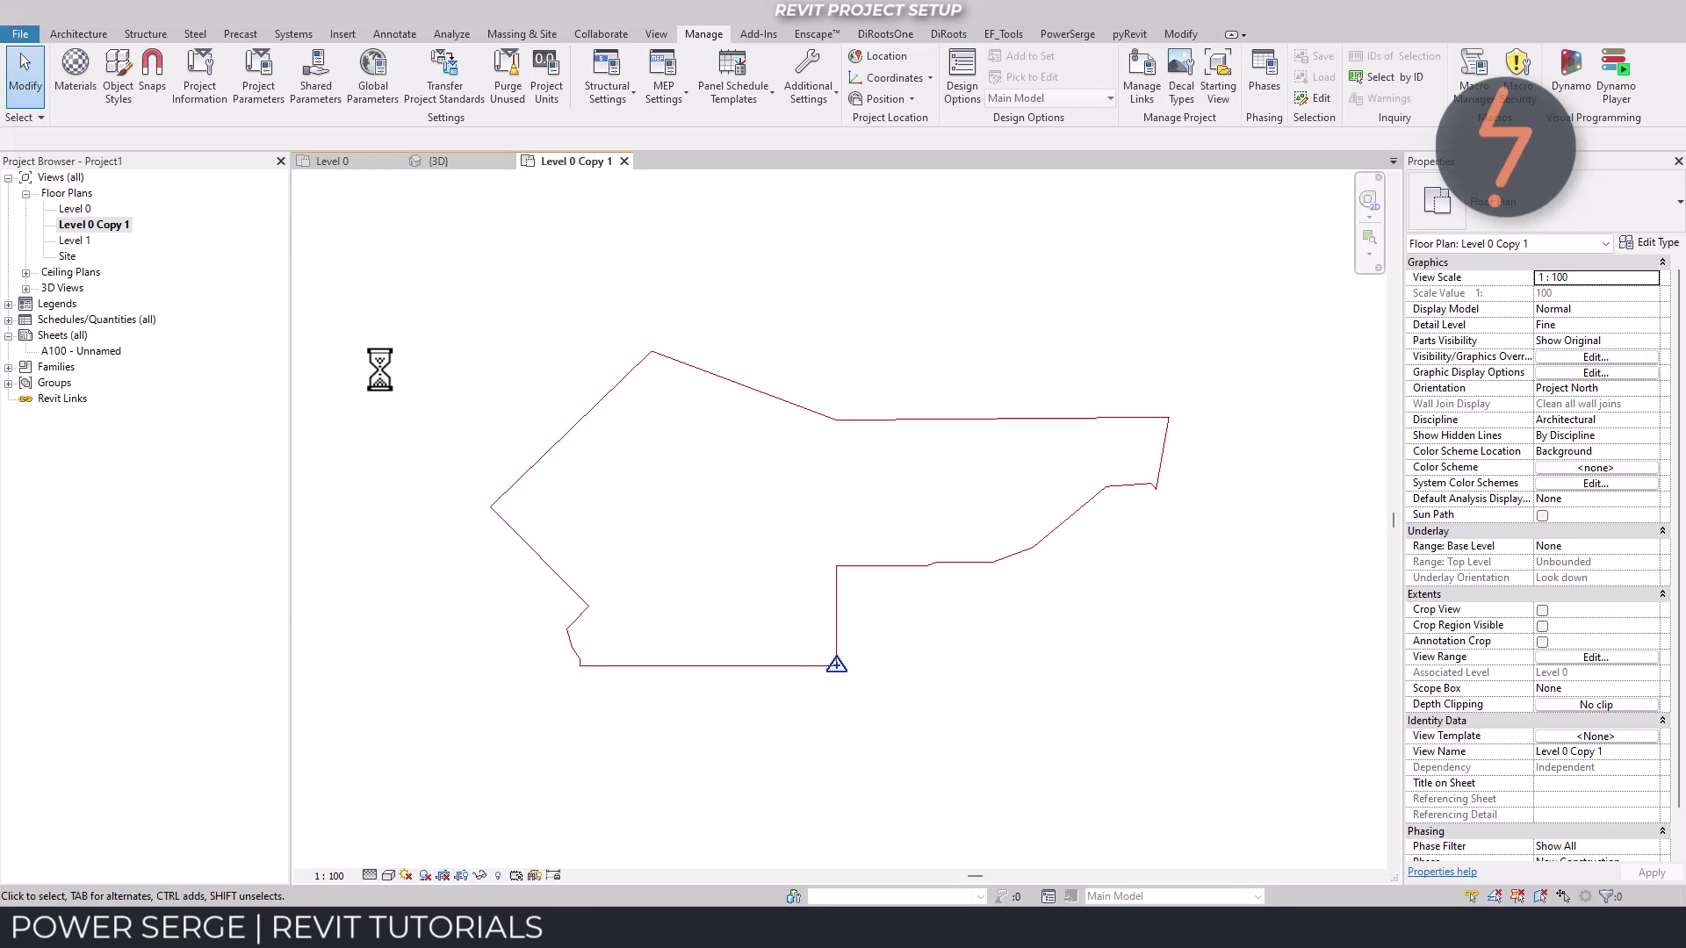
pyautogui.rightClick(122, 226)
pyautogui.click(274, 489)
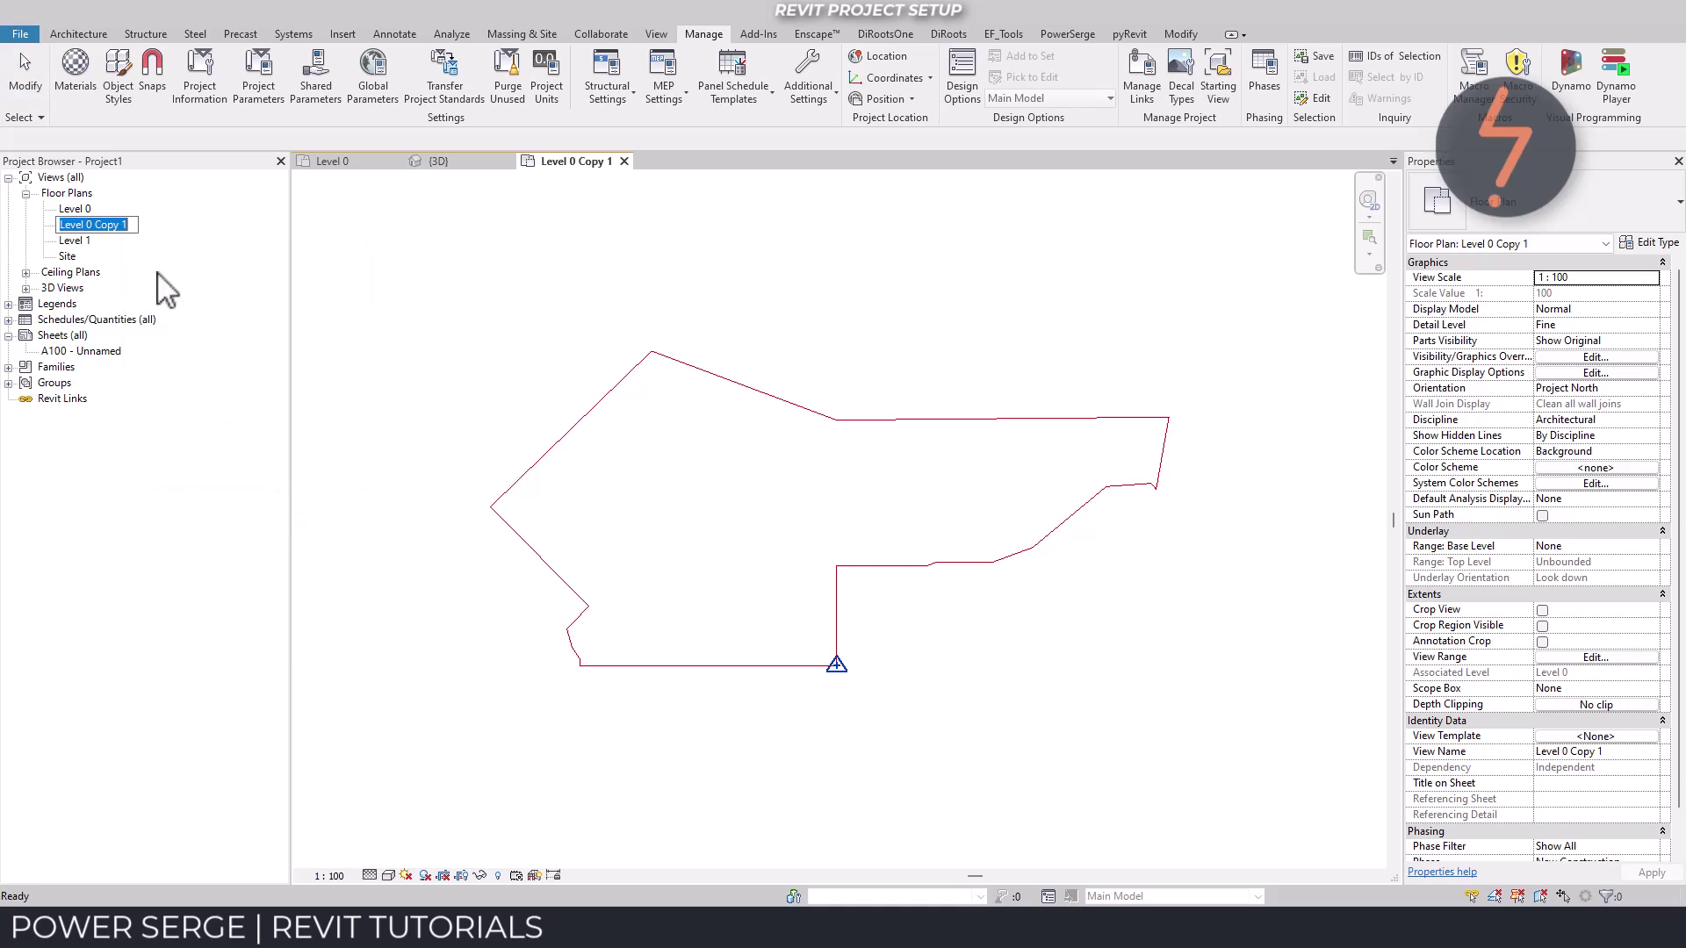
pyautogui.click(130, 225)
pyautogui.press('Return')
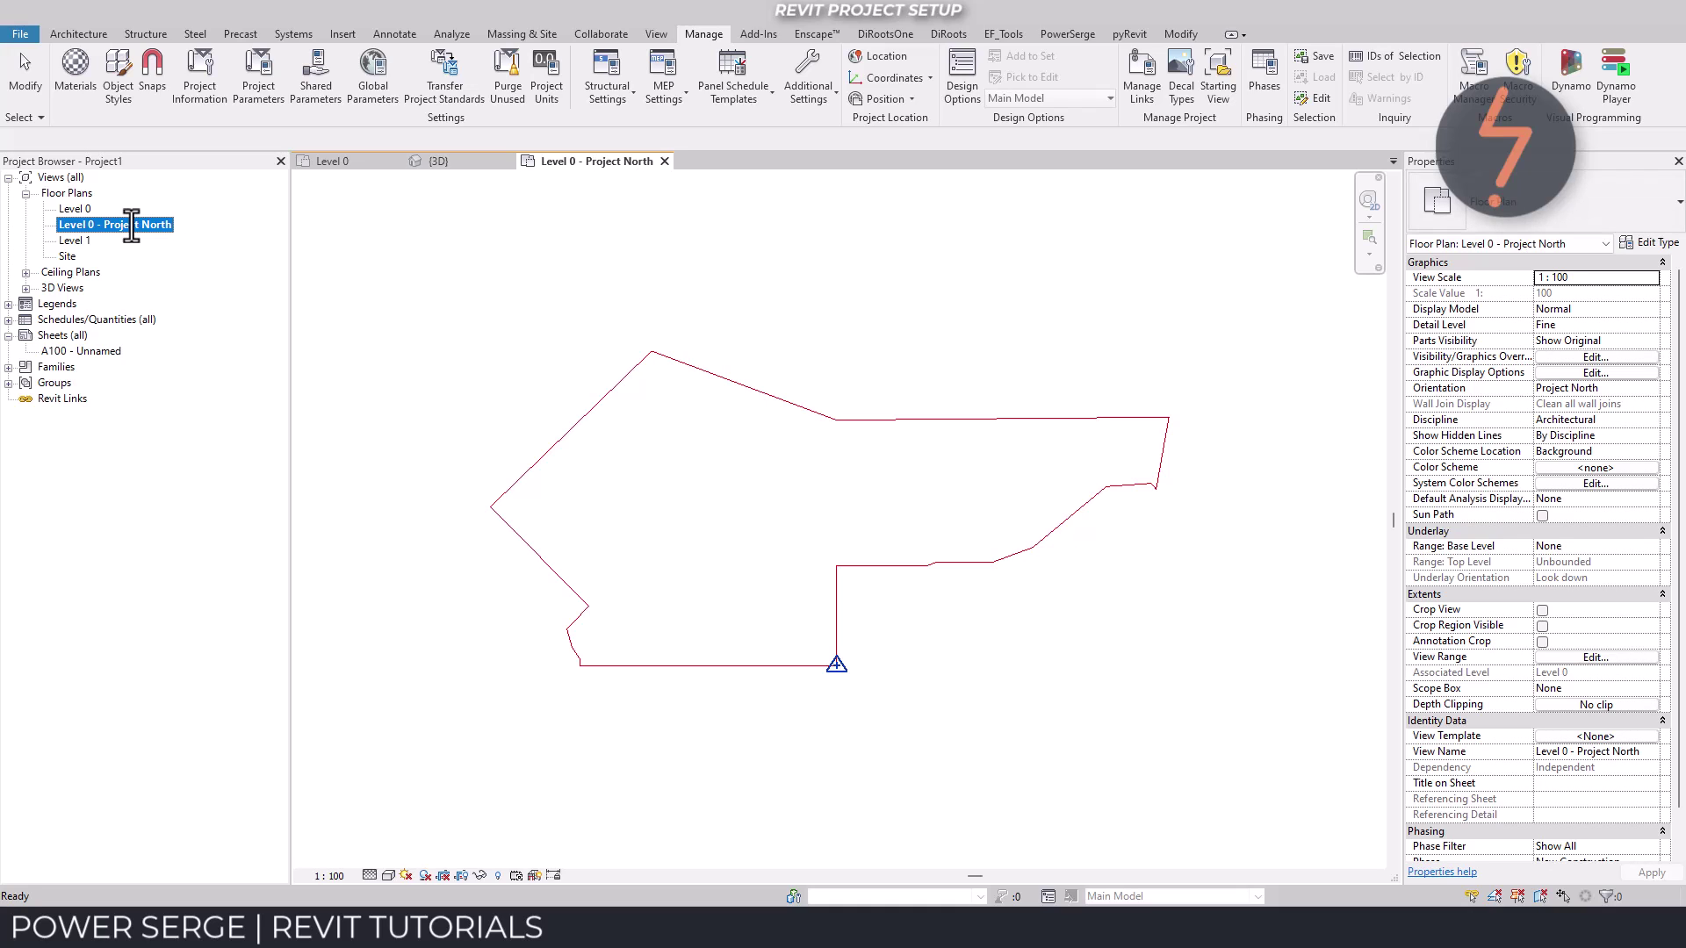
# - Rename the original view 'Level 0 - True North' without renaming the level, and open it
pyautogui.click(85, 210)
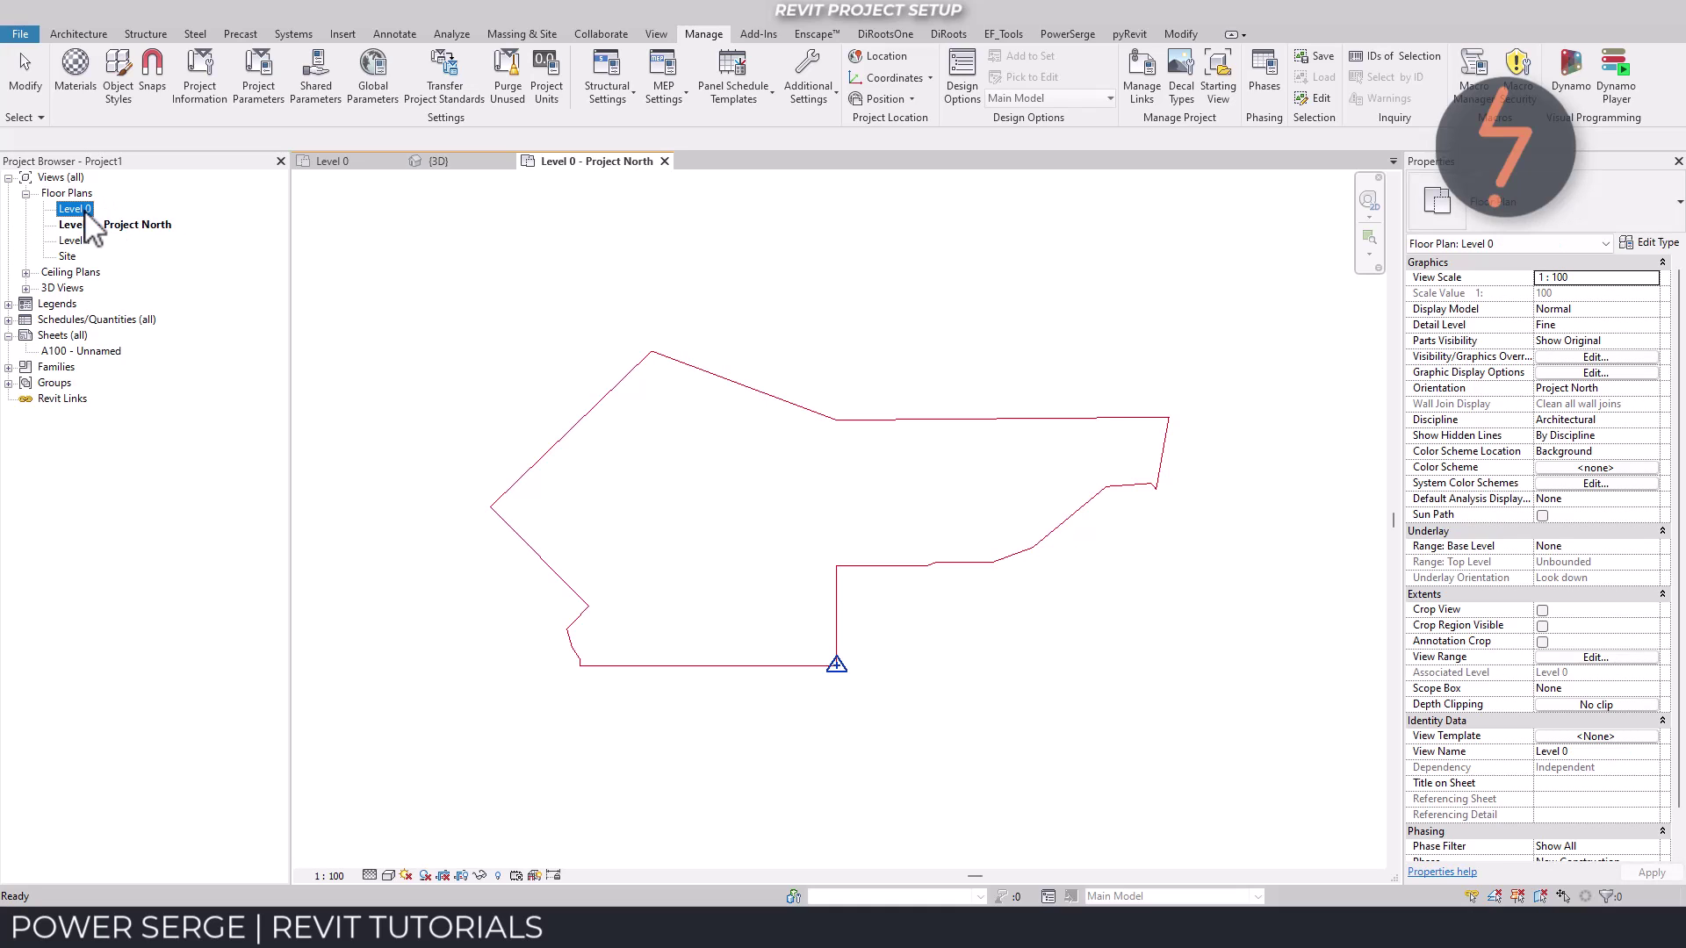
pyautogui.rightClick(85, 210)
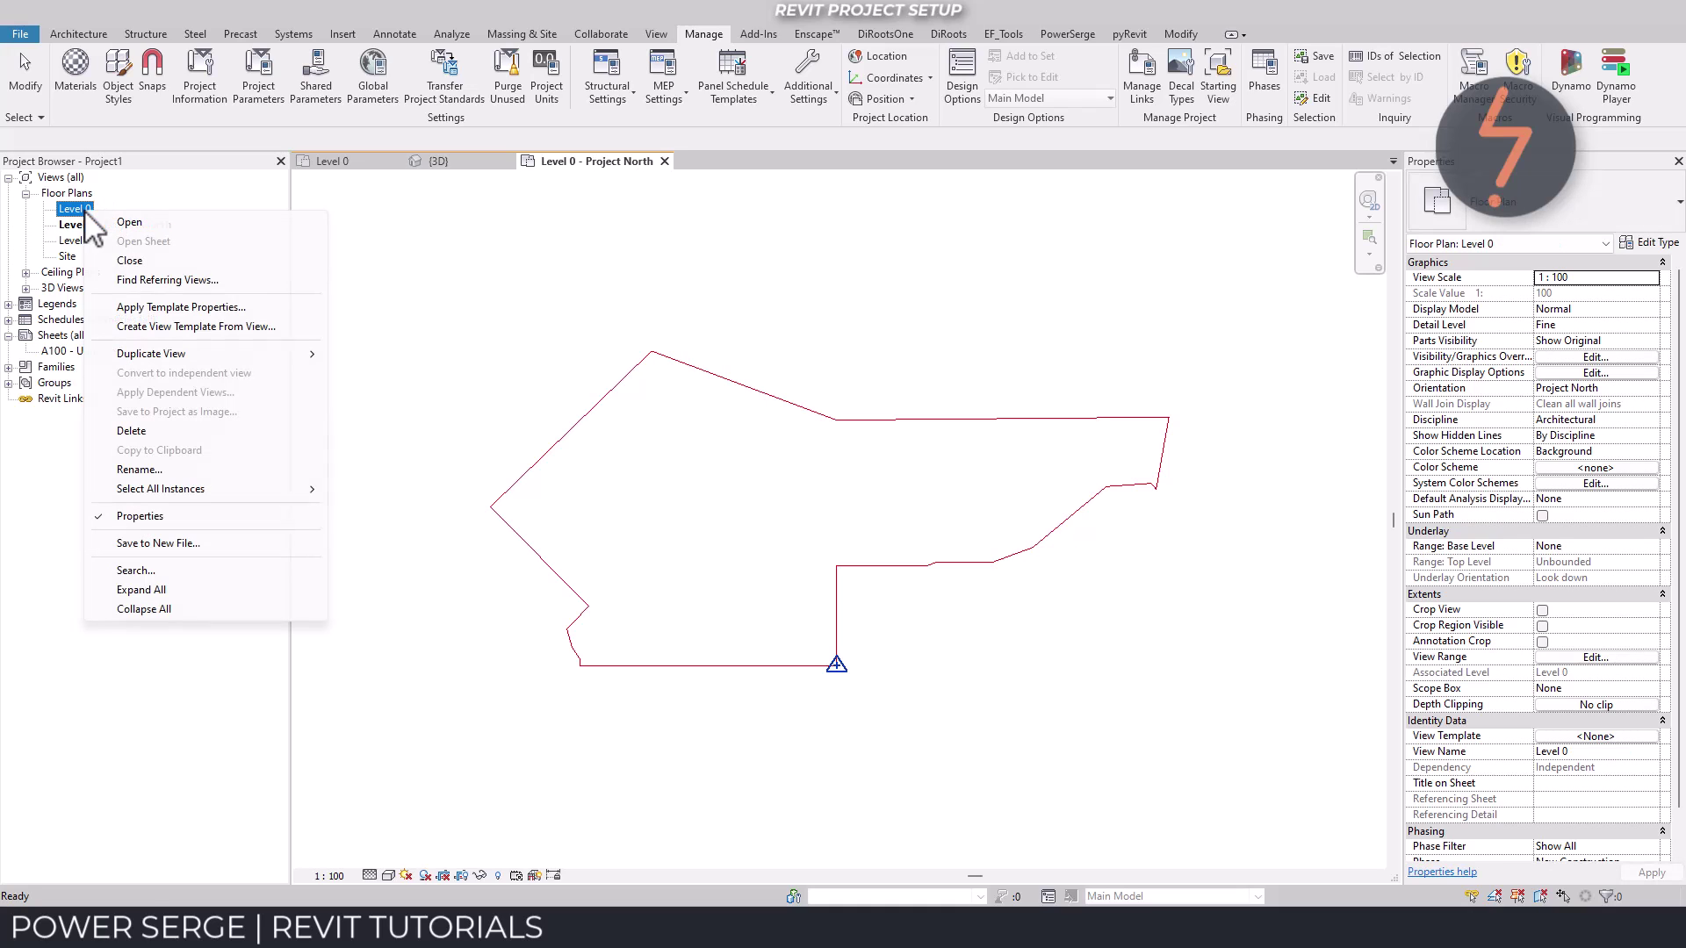
pyautogui.click(215, 470)
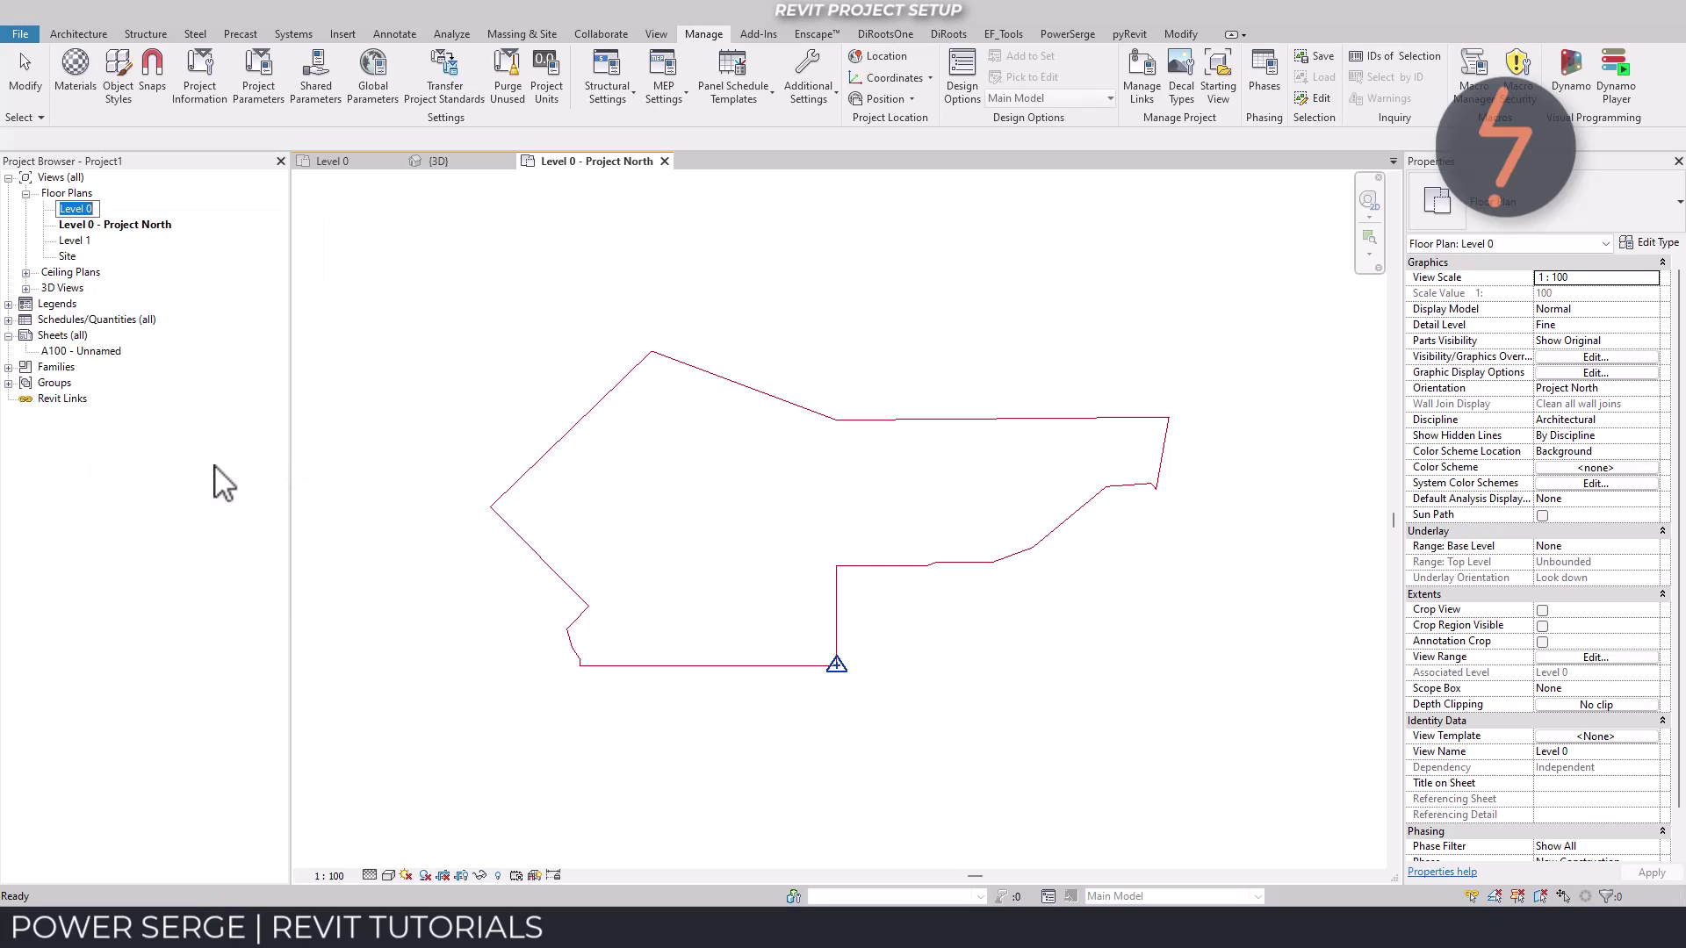
pyautogui.click(92, 211)
pyautogui.write('- True North')
pyautogui.press('Return')
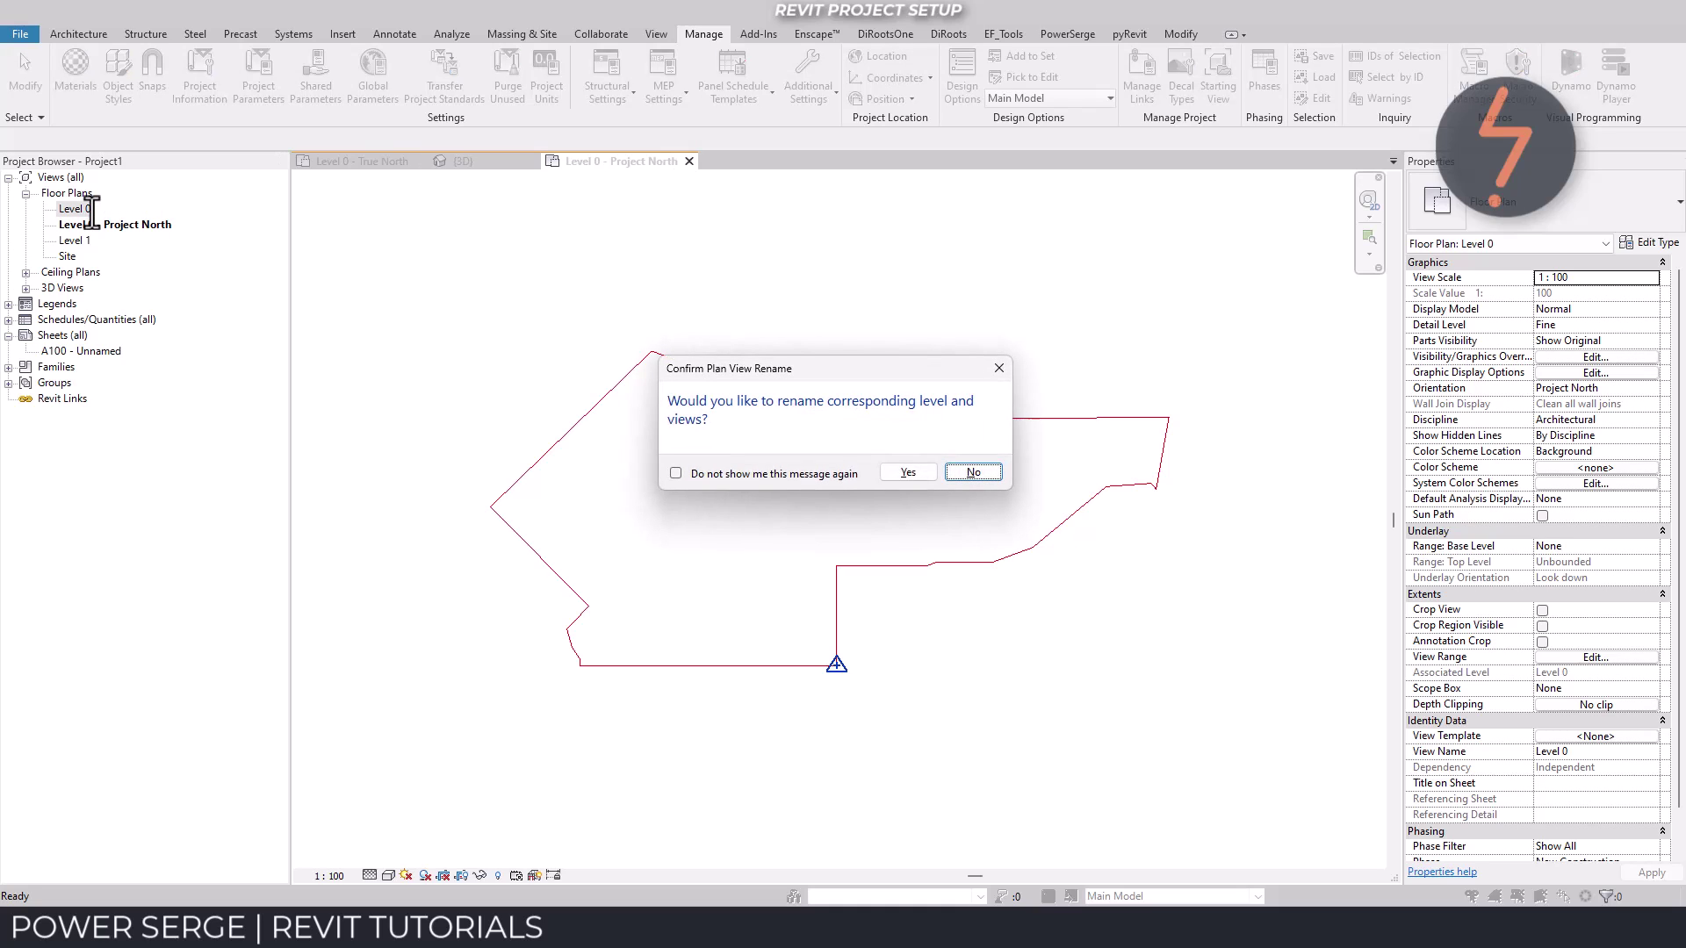
pyautogui.click(971, 473)
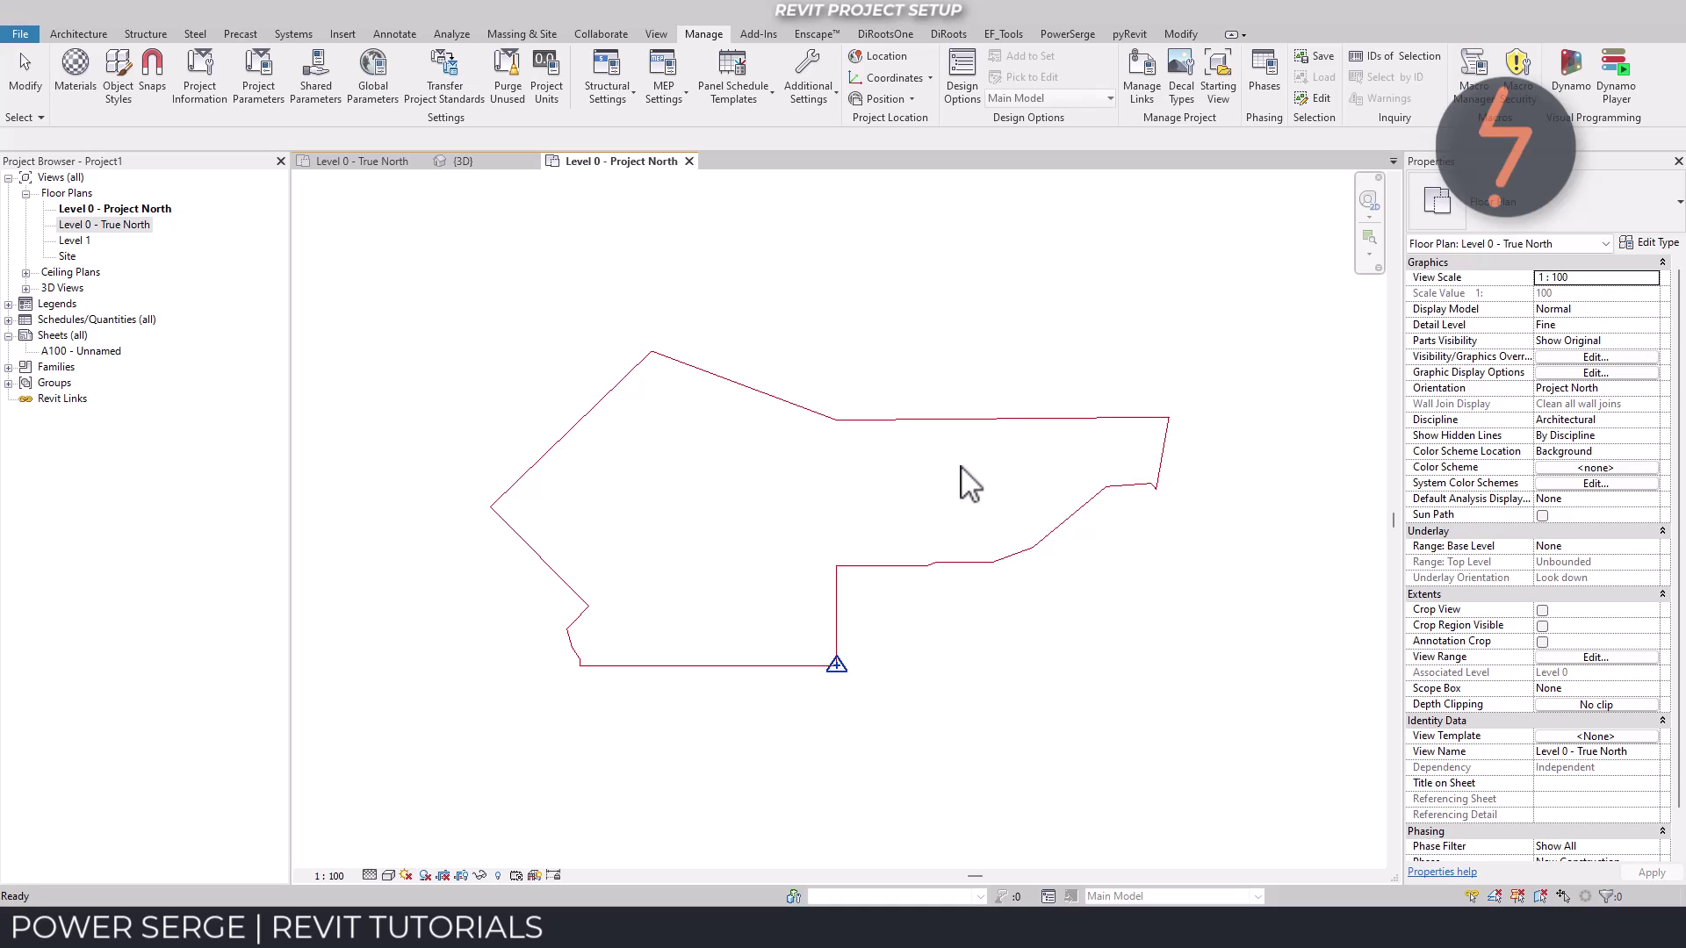
pyautogui.doubleClick(136, 225)
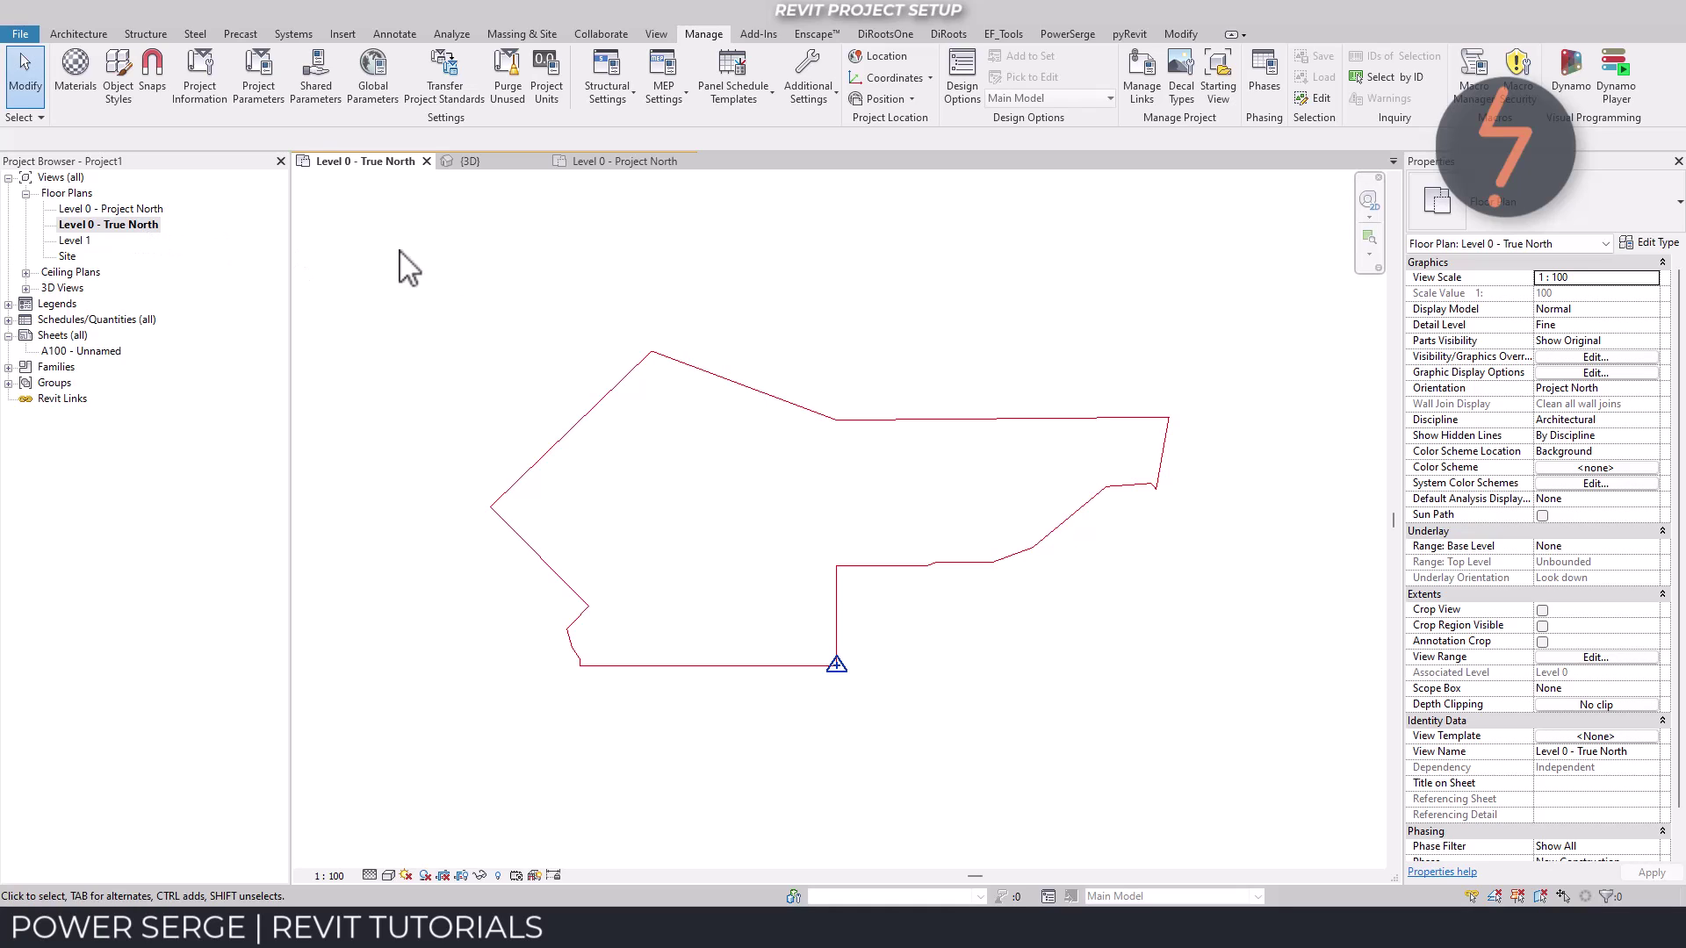
# - Set the plan's Orientation to True North and close the 3D view
pyautogui.click(1649, 388)
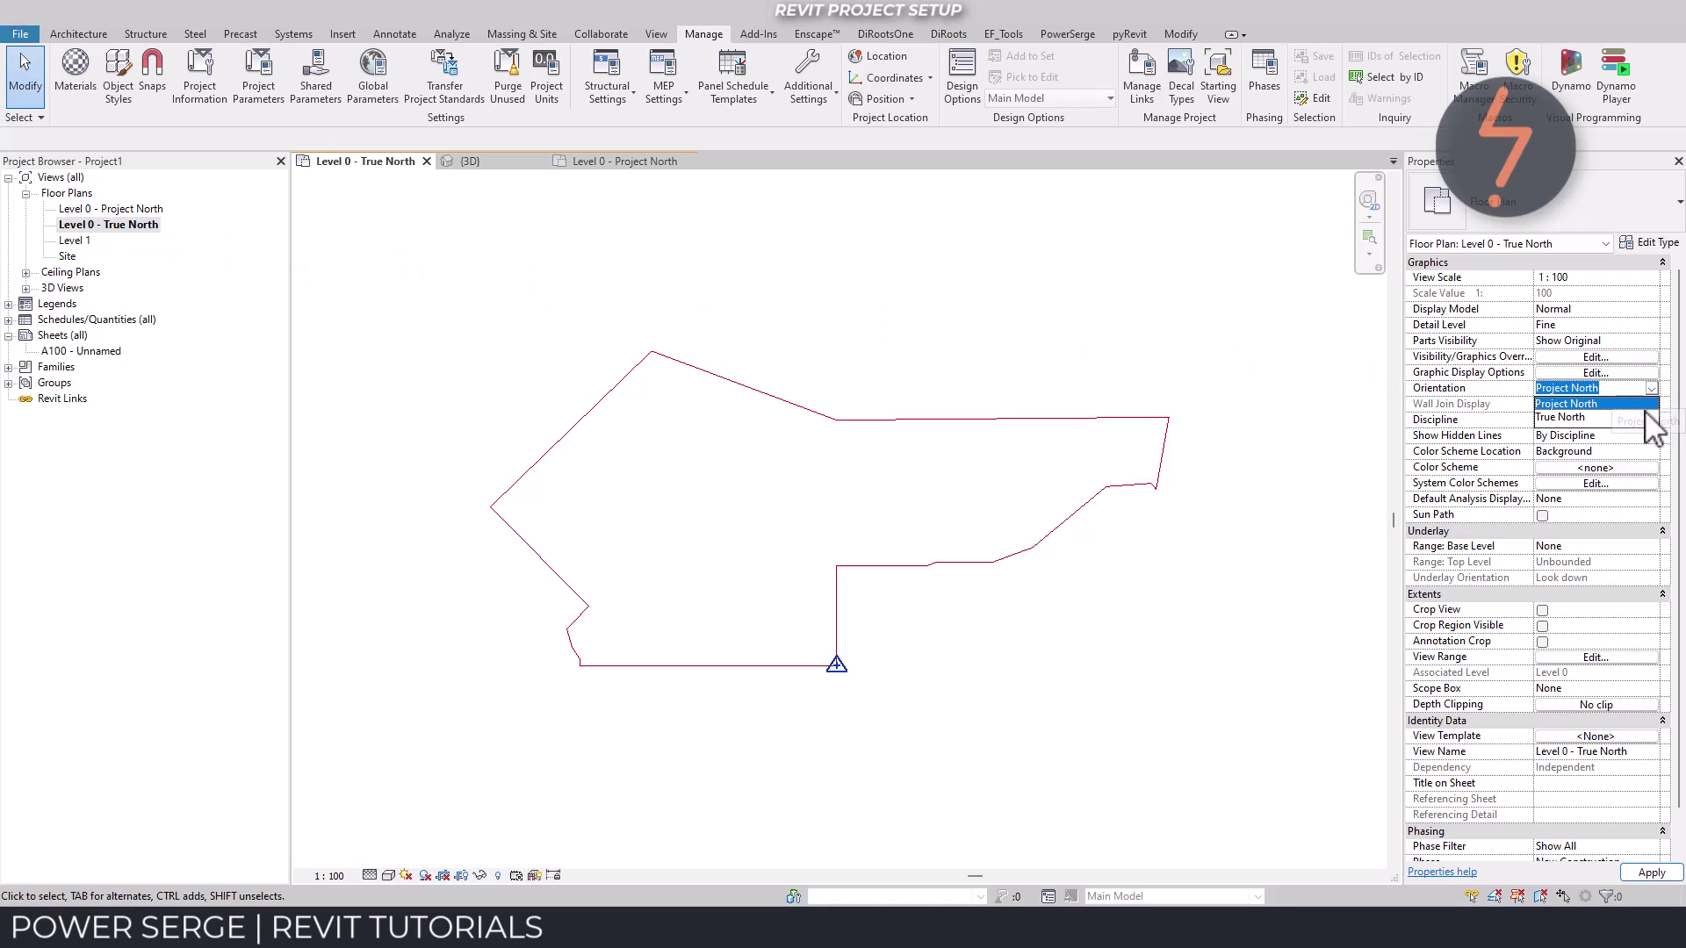
pyautogui.click(1633, 418)
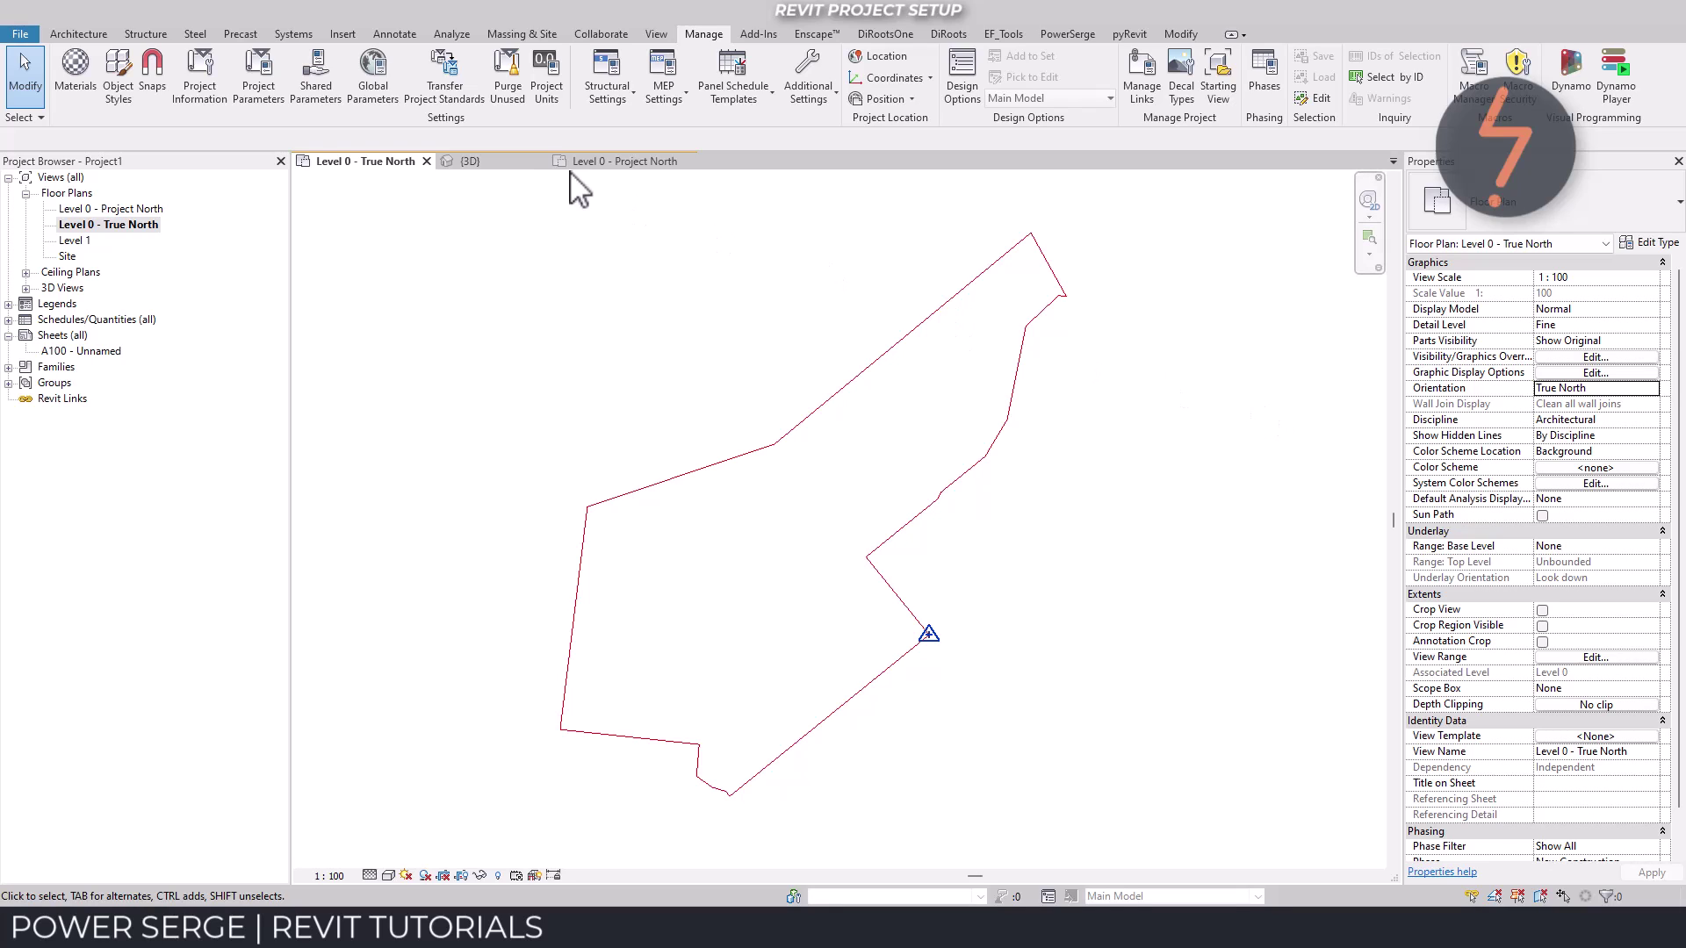
pyautogui.click(539, 161)
# - Tile both plans with WT, zoom each to fit, then close the True North plan
pyautogui.press('w')
pyautogui.press('t')
pyautogui.rightClick(548, 226)
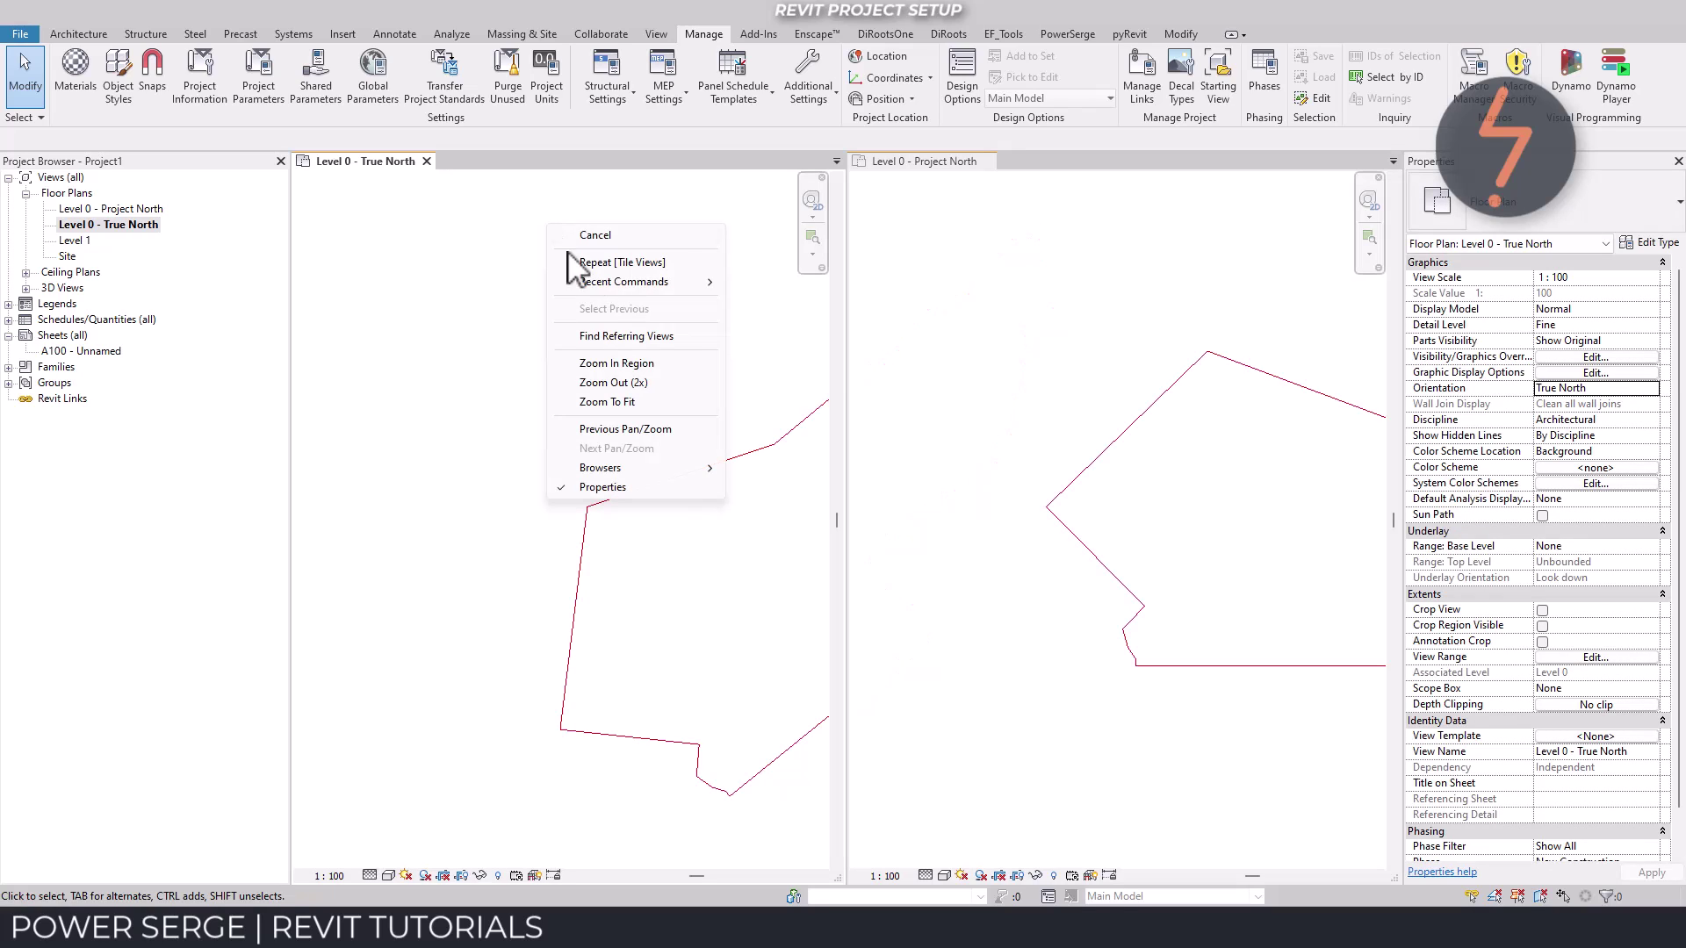
pyautogui.click(681, 402)
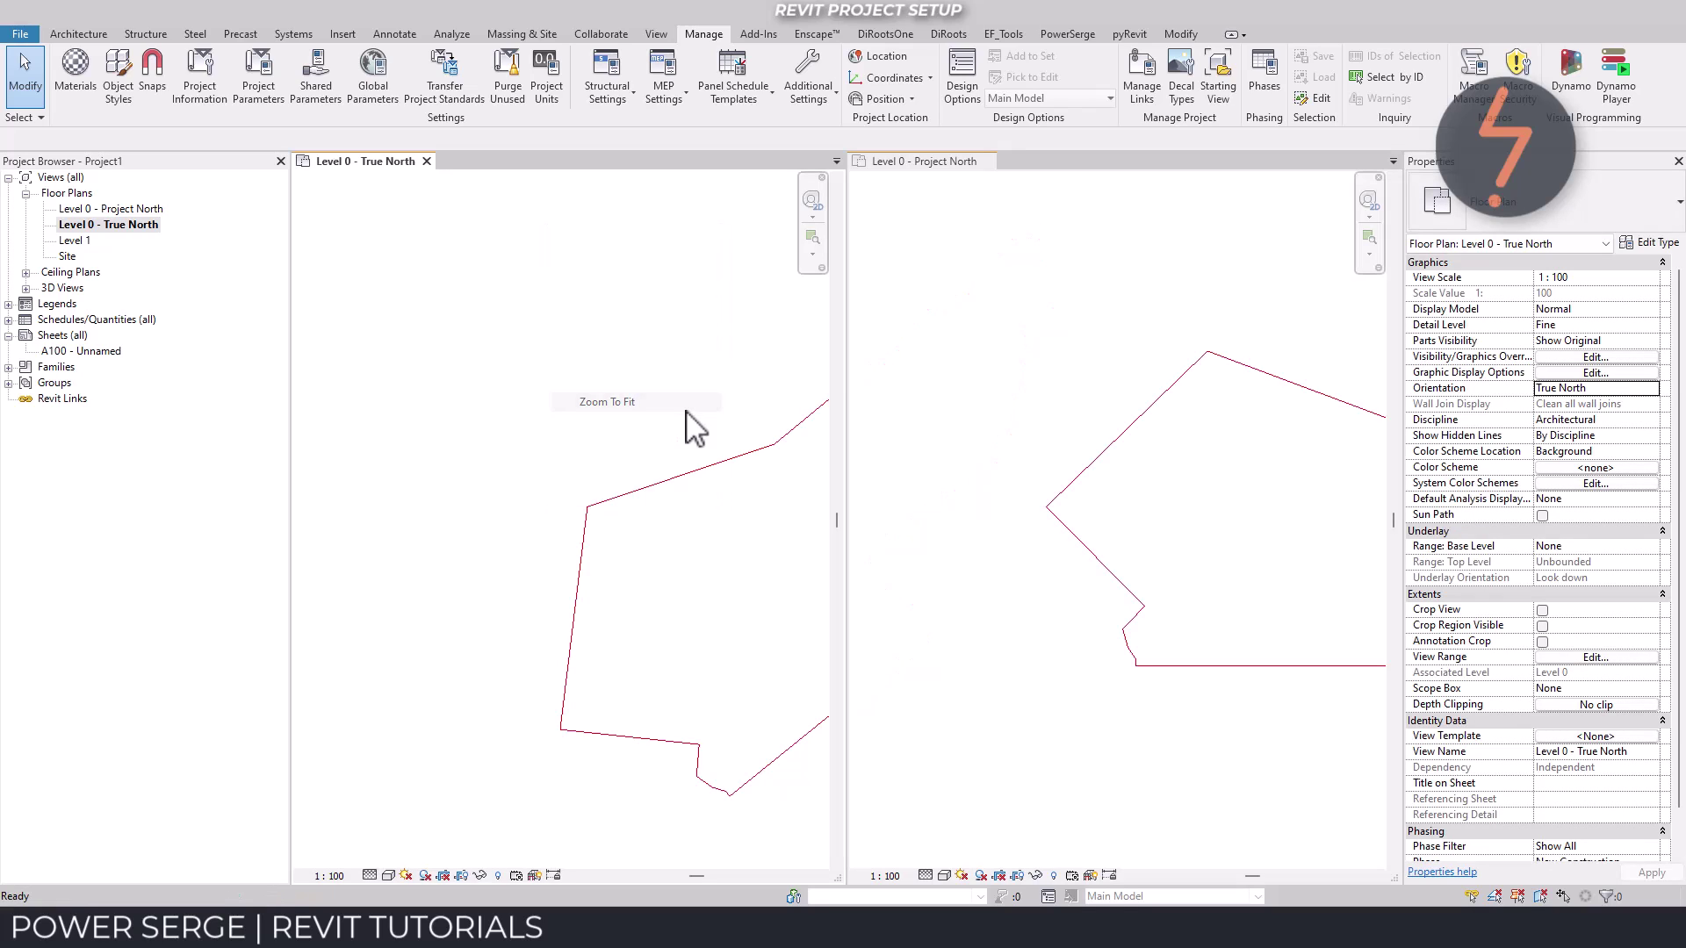
pyautogui.rightClick(967, 402)
pyautogui.click(1040, 573)
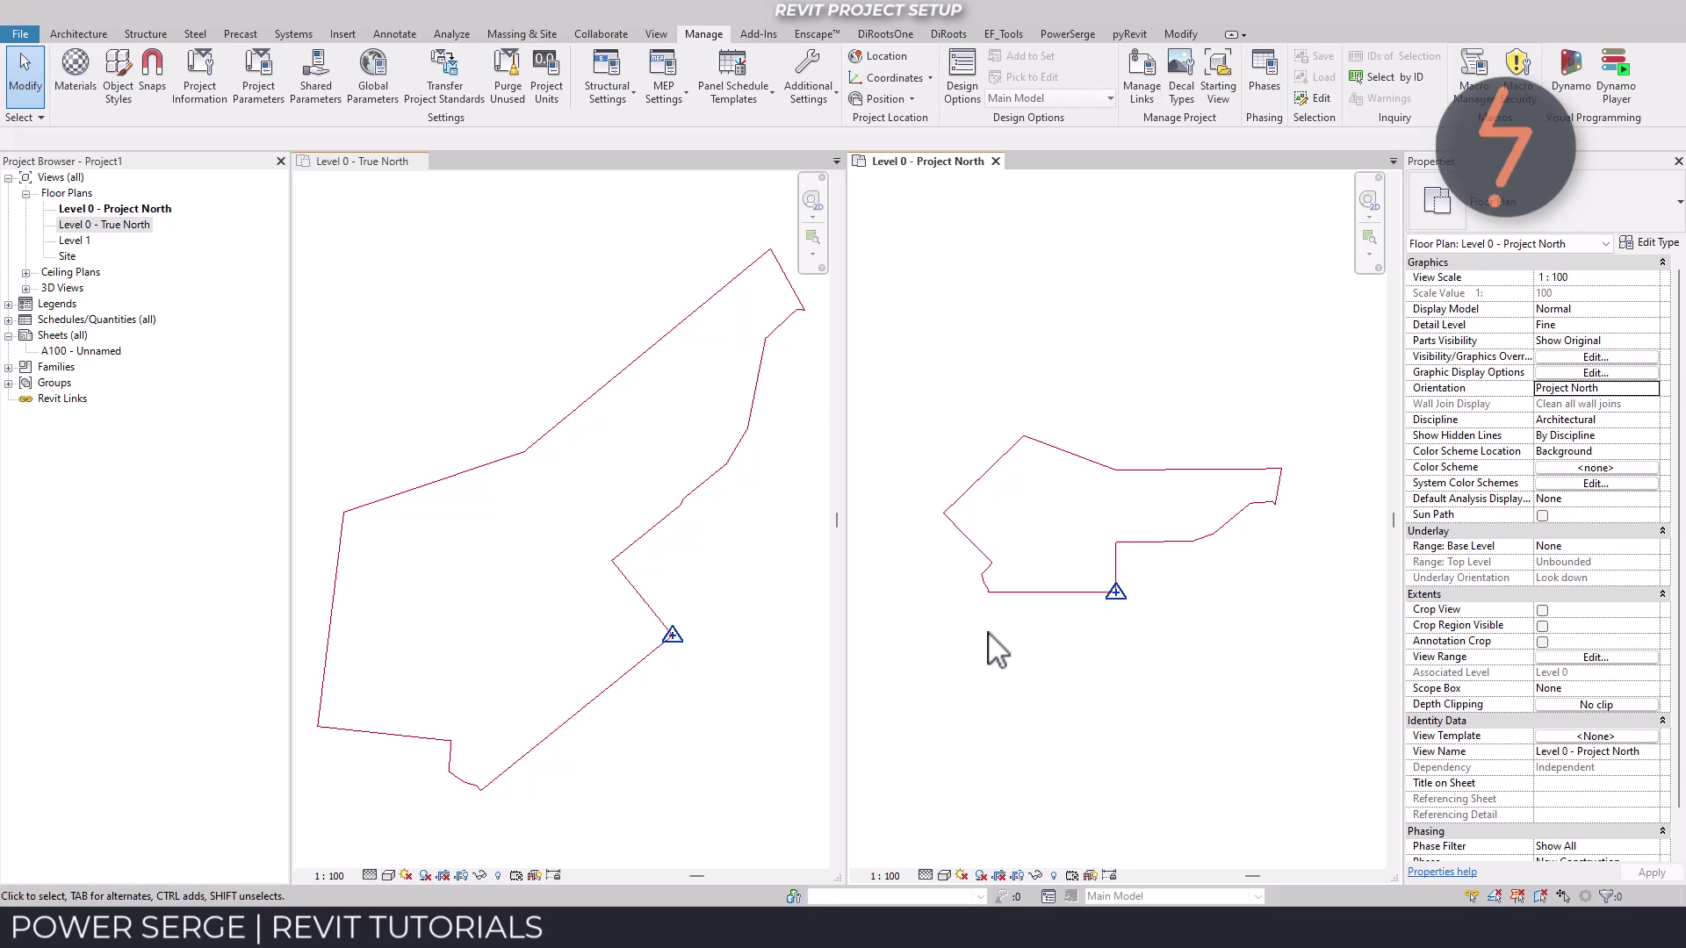
pyautogui.click(420, 163)
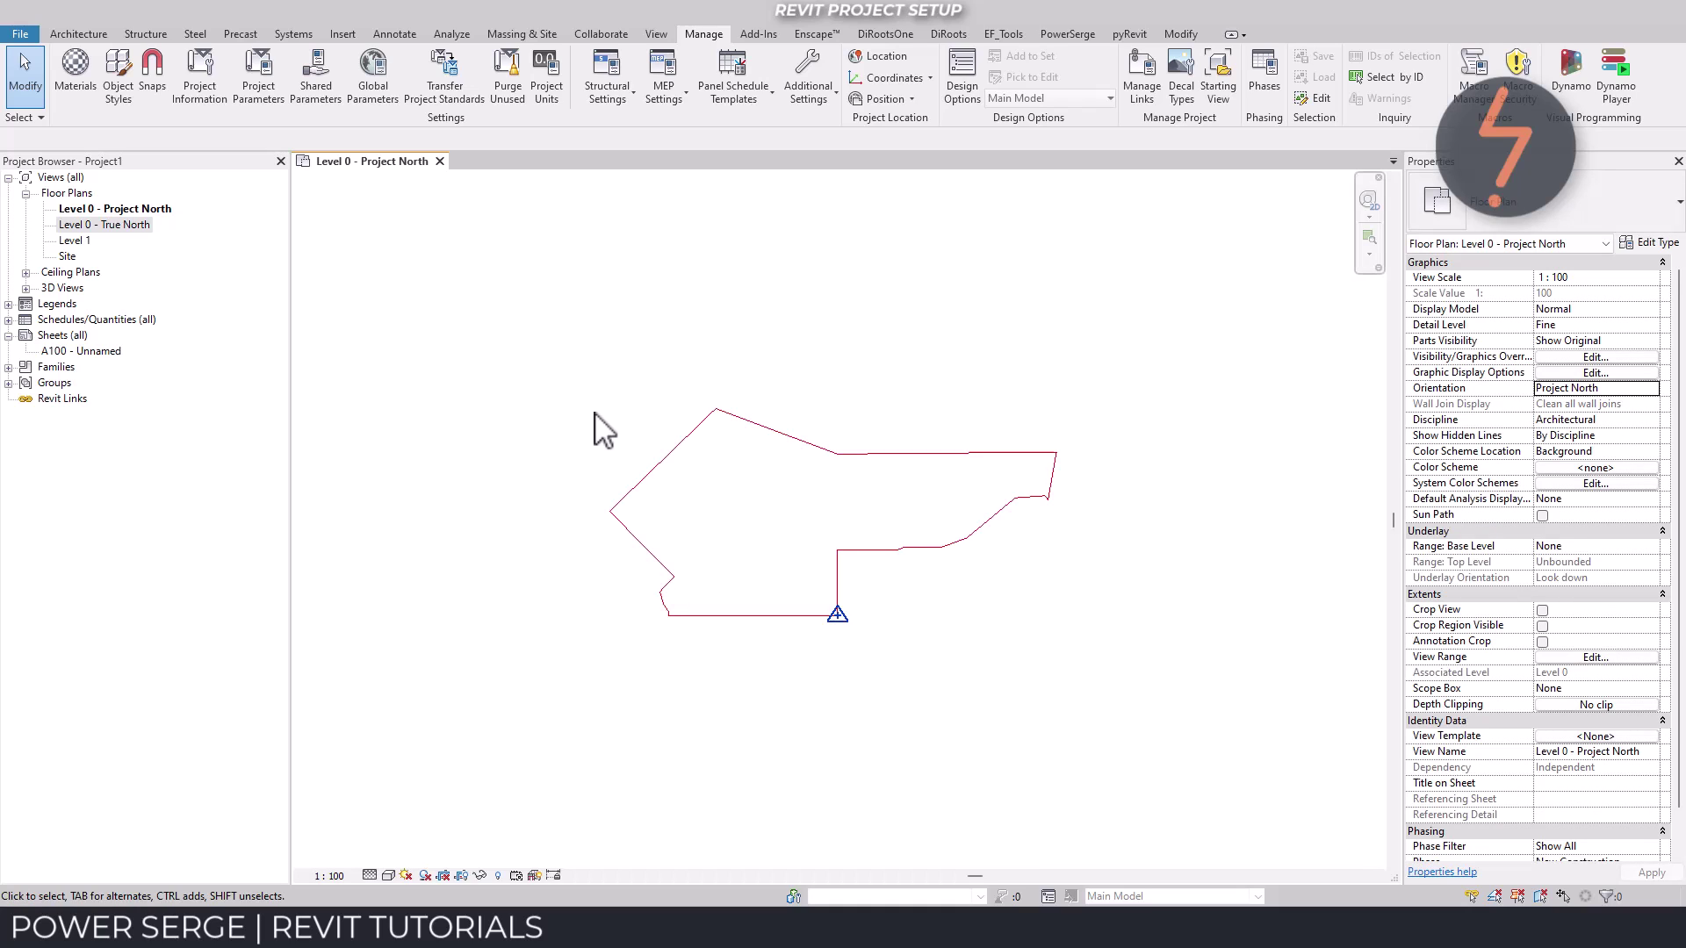
# - Turn on Project Base Point and Internal Origin under Site in Visibility/Graphics (VV)
pyautogui.press('v')
pyautogui.press('v')
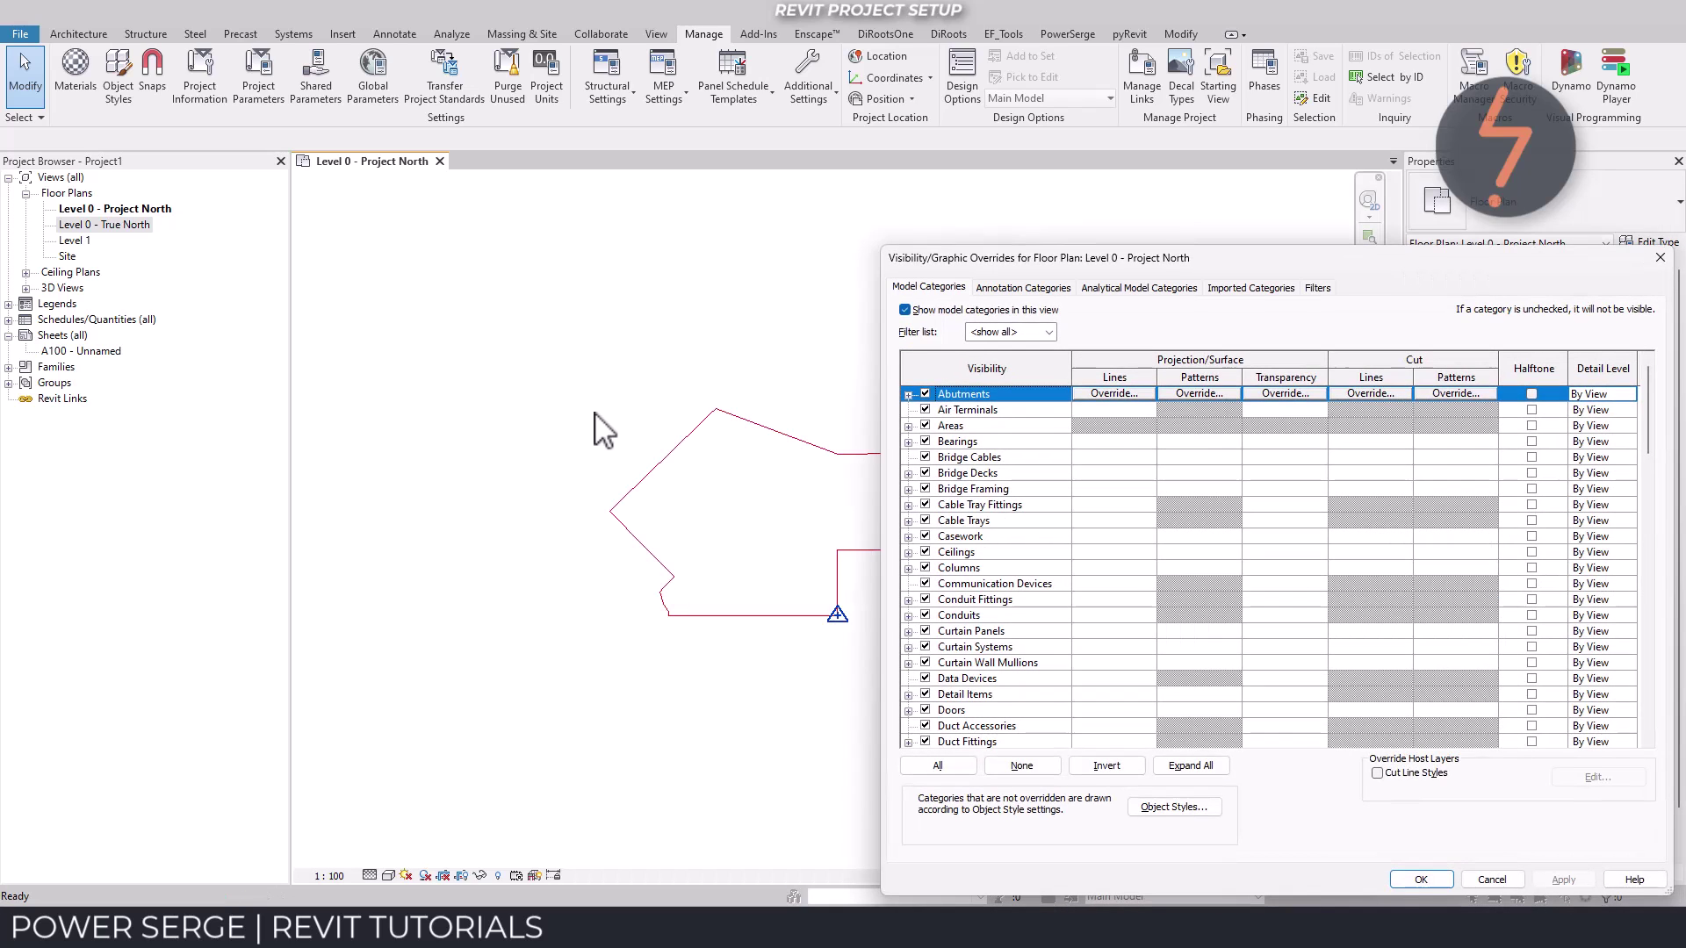
pyautogui.write('site')
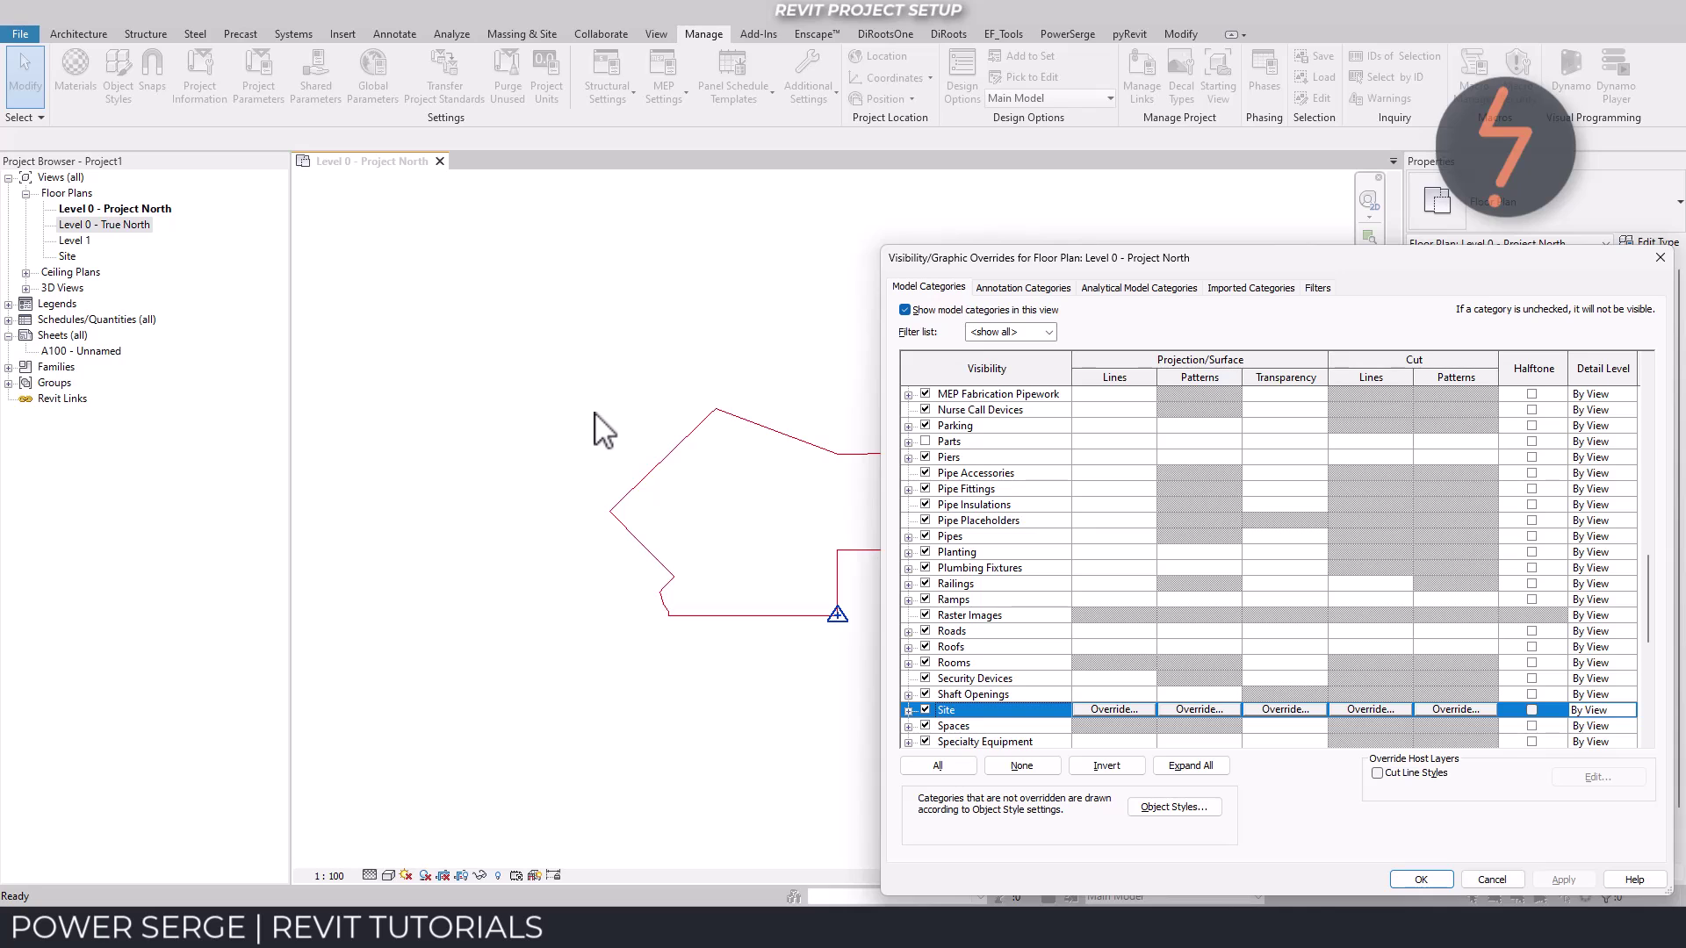
pyautogui.click(908, 711)
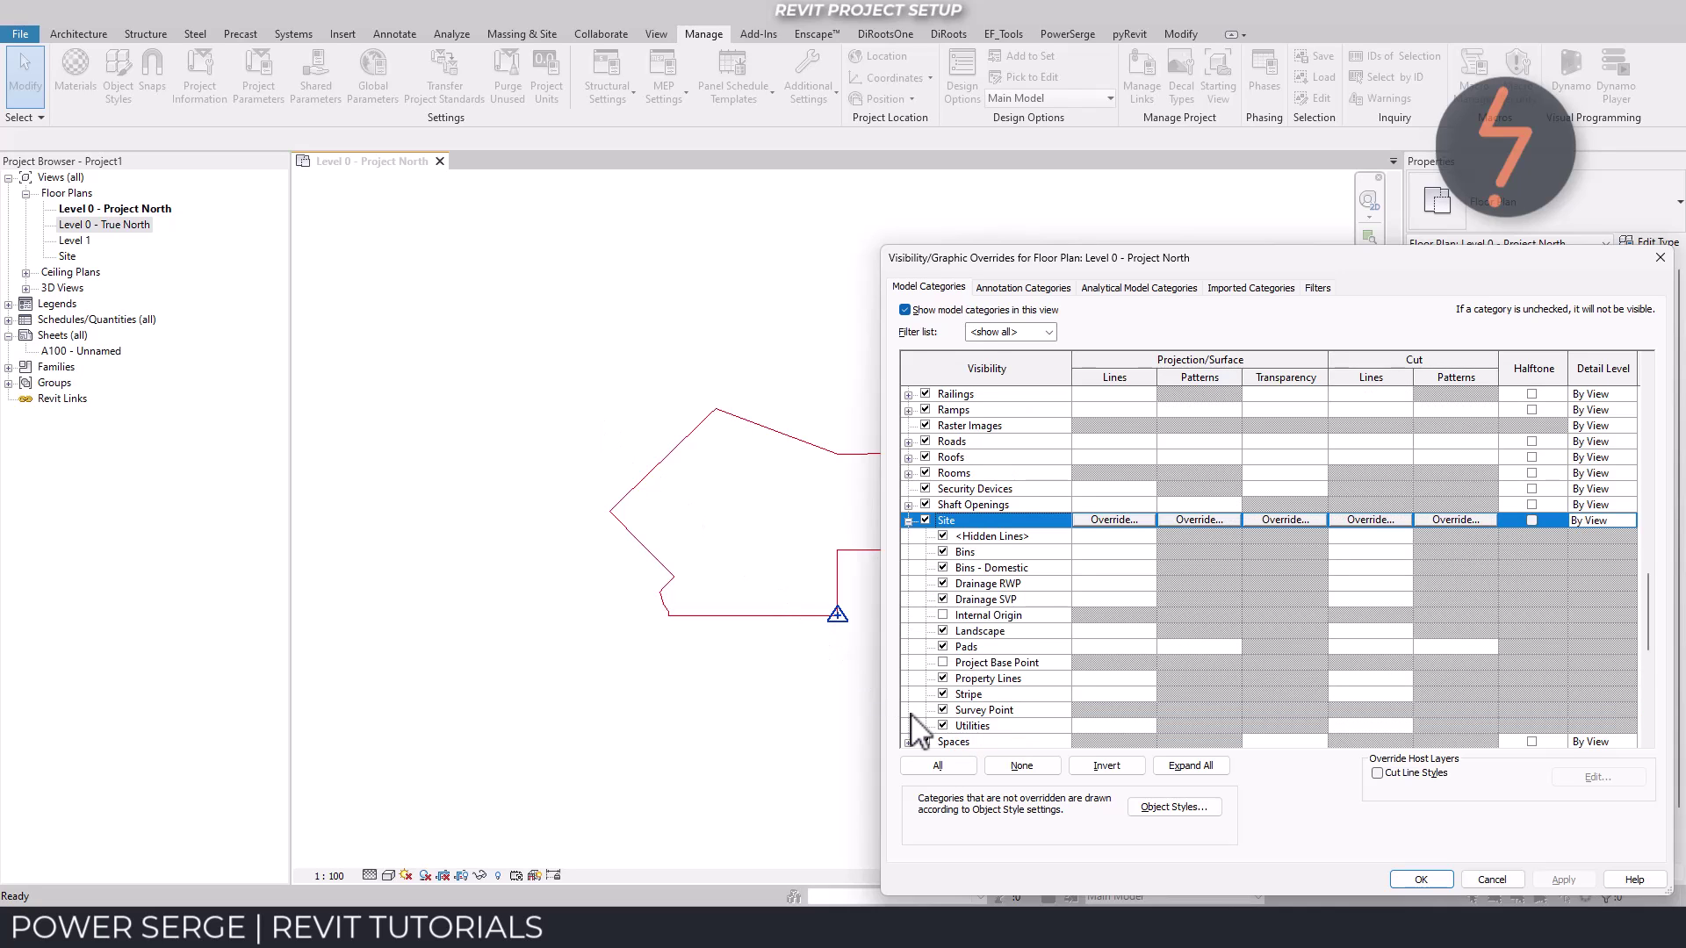
pyautogui.click(943, 662)
pyautogui.click(943, 614)
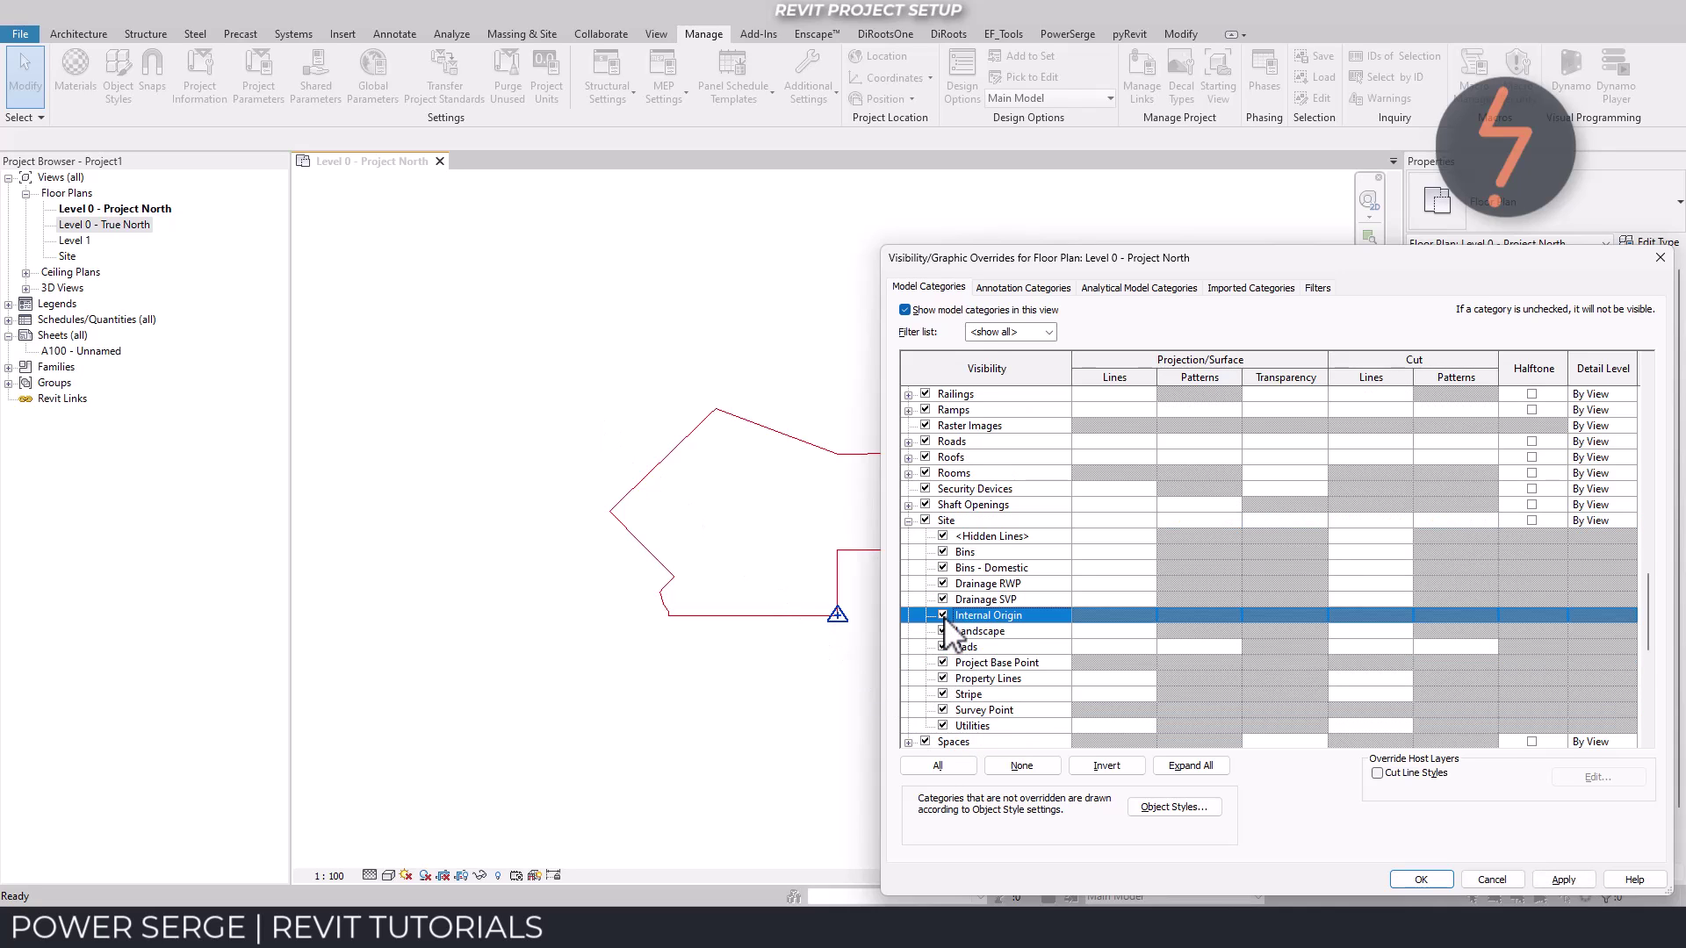
pyautogui.click(1558, 878)
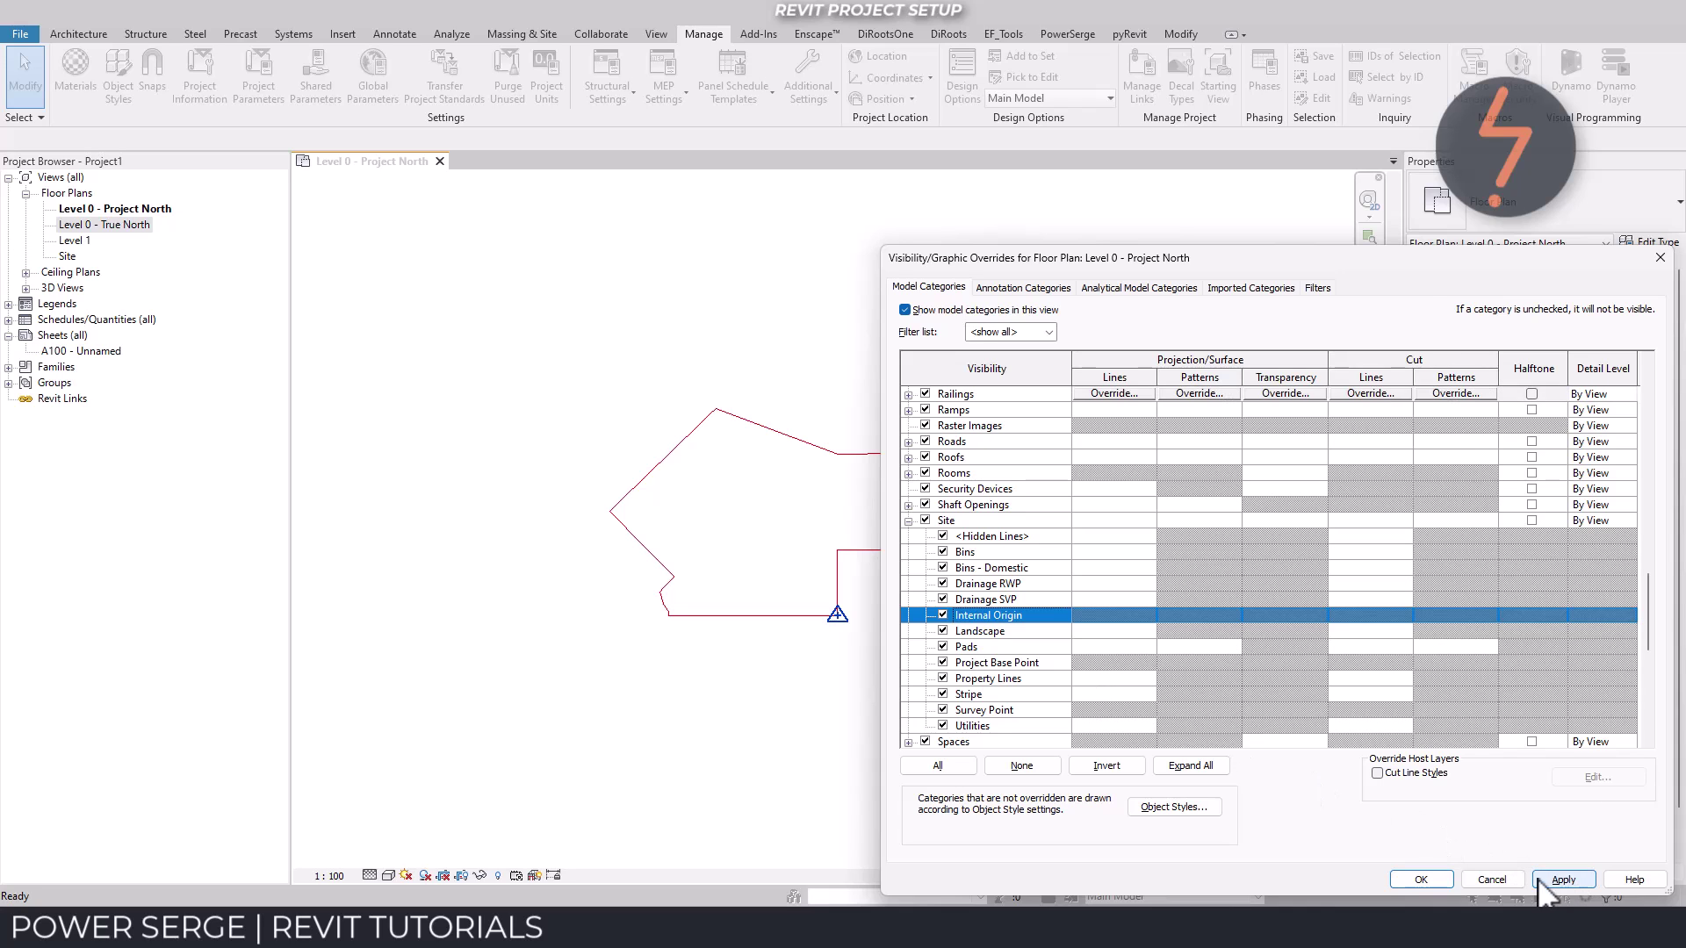
pyautogui.click(1421, 879)
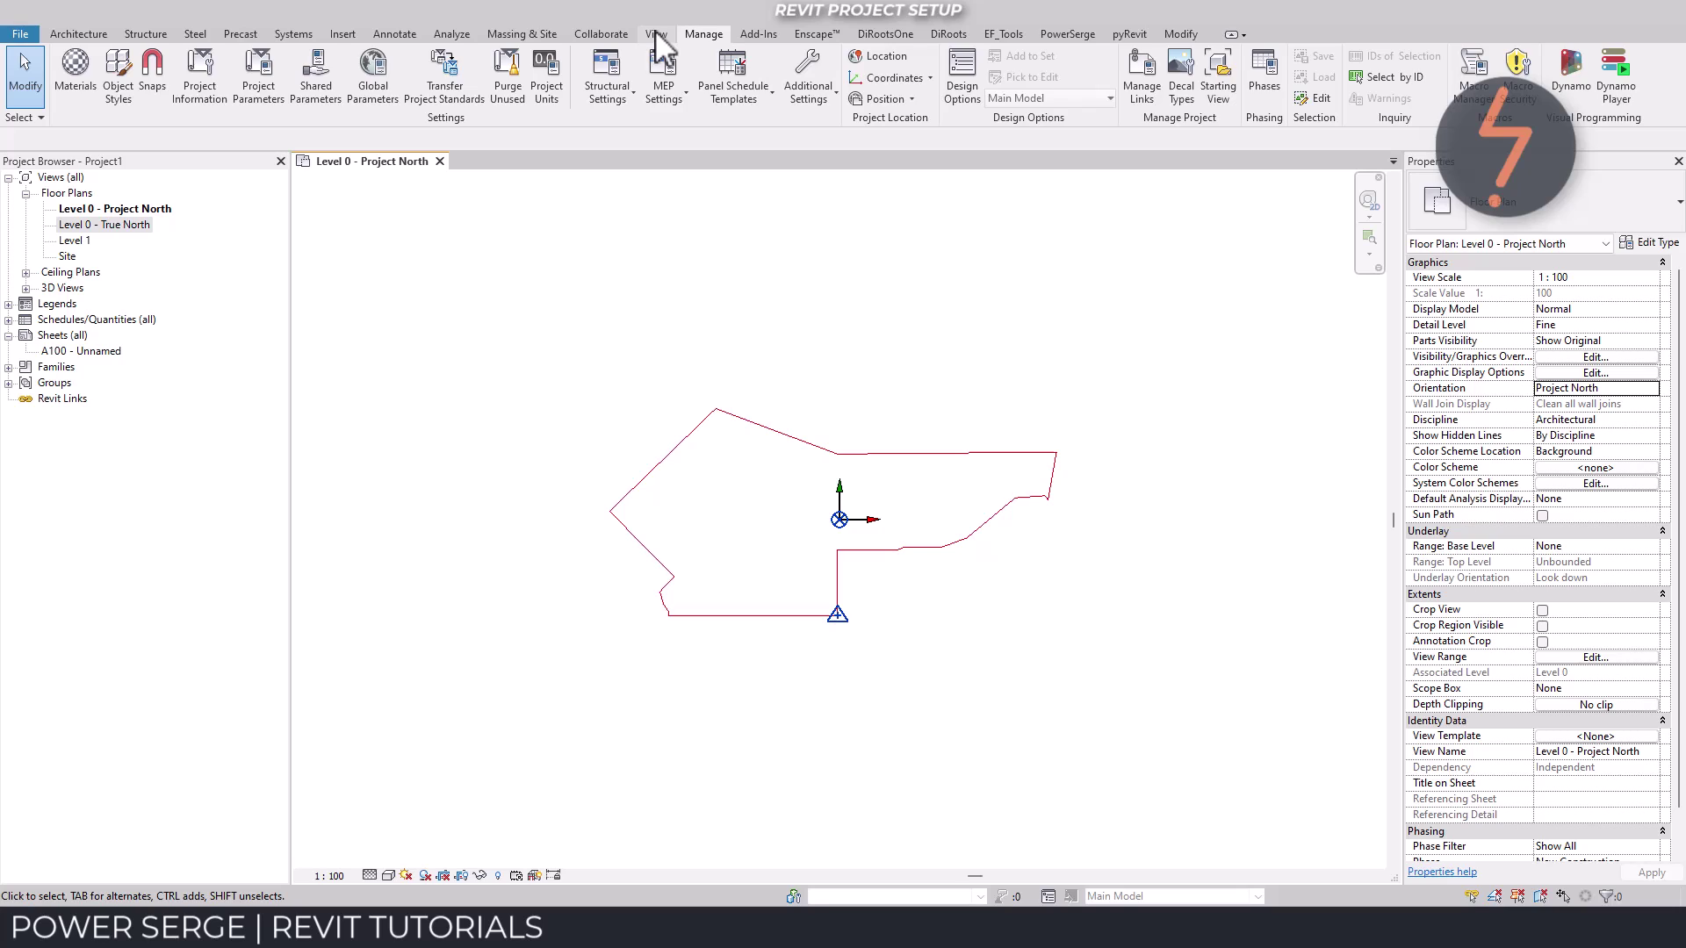
pyautogui.click(657, 35)
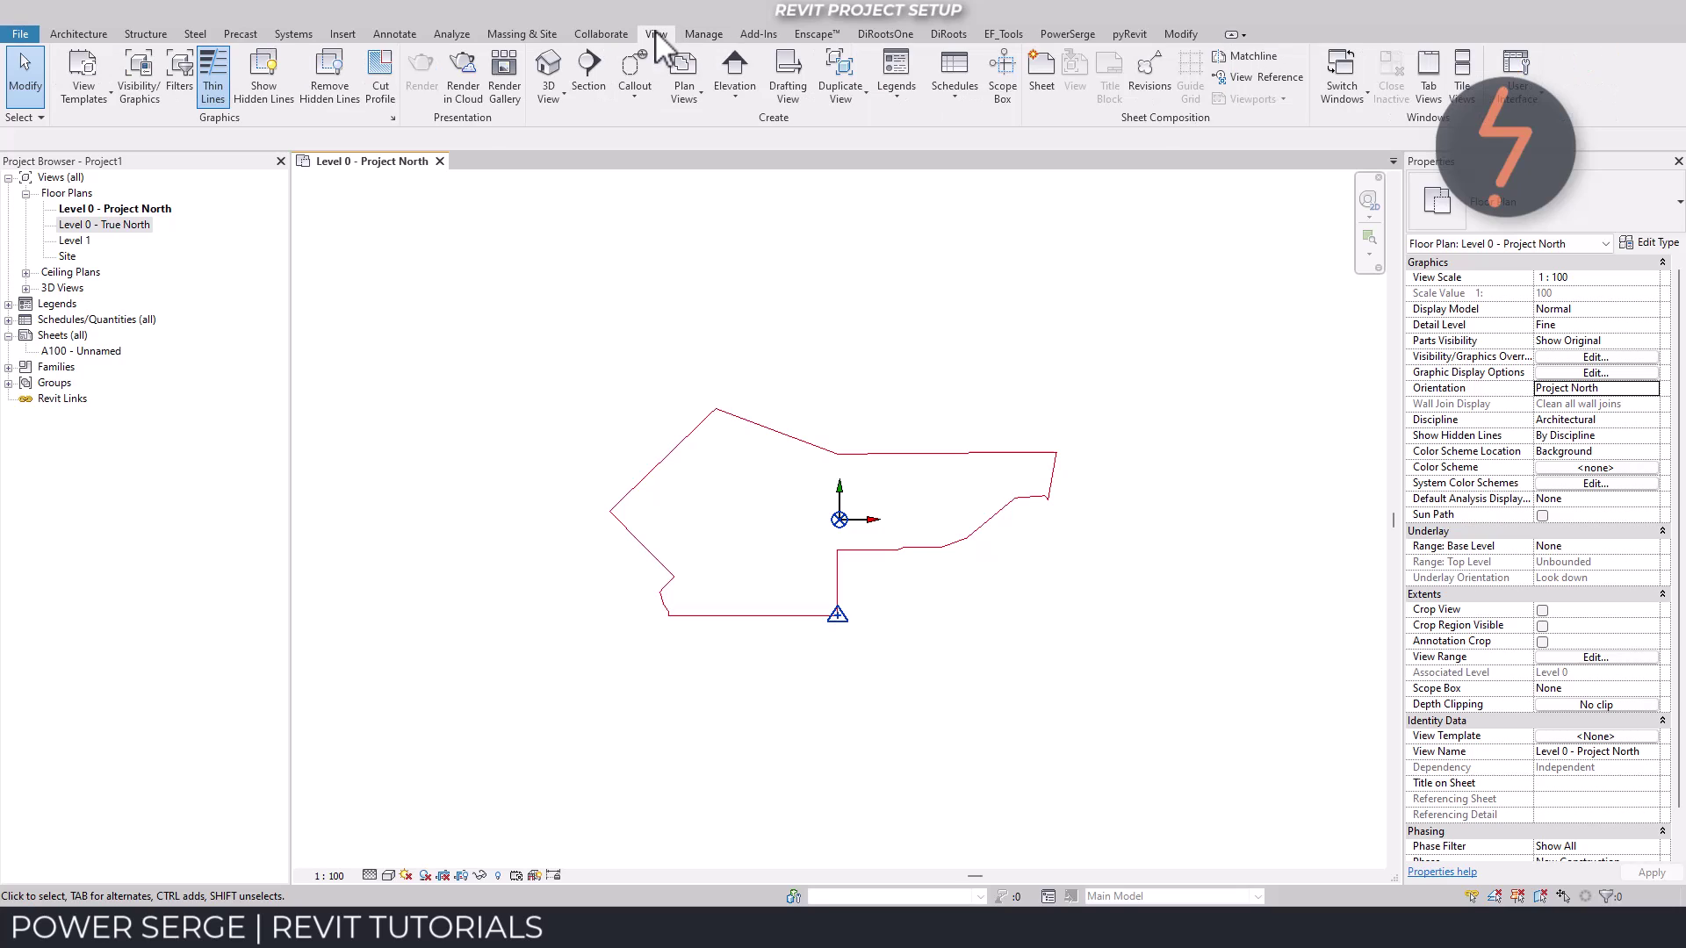
# - Draw a section across the site from left of the origin and open Section 1
pyautogui.click(589, 77)
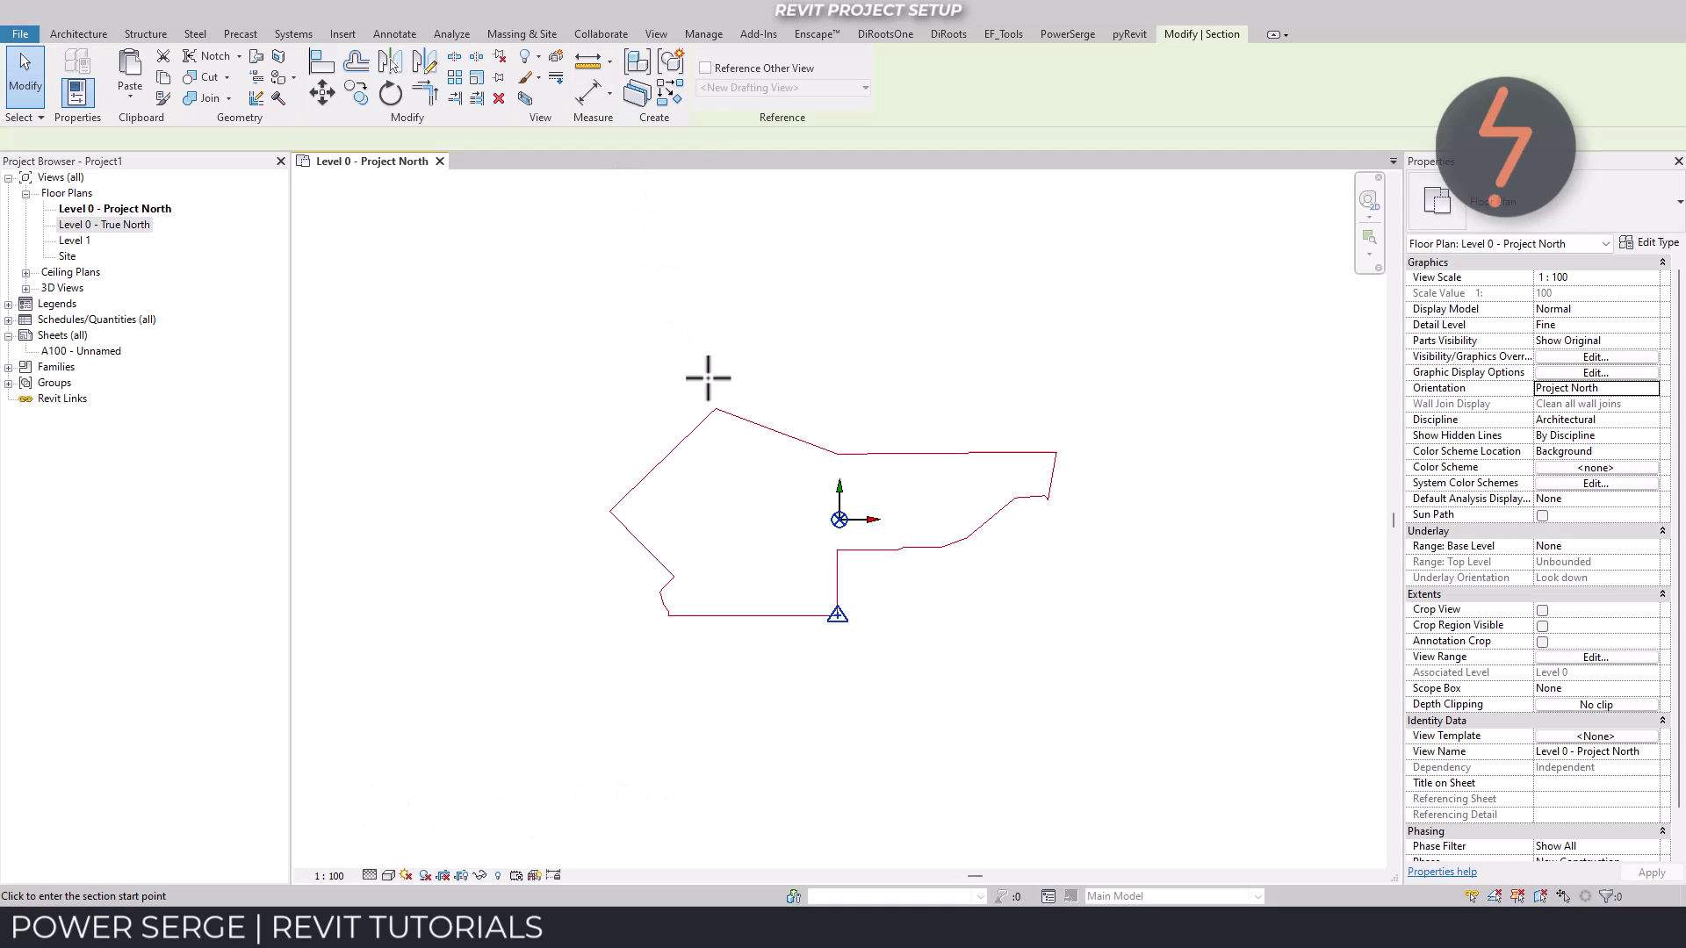
pyautogui.click(764, 534)
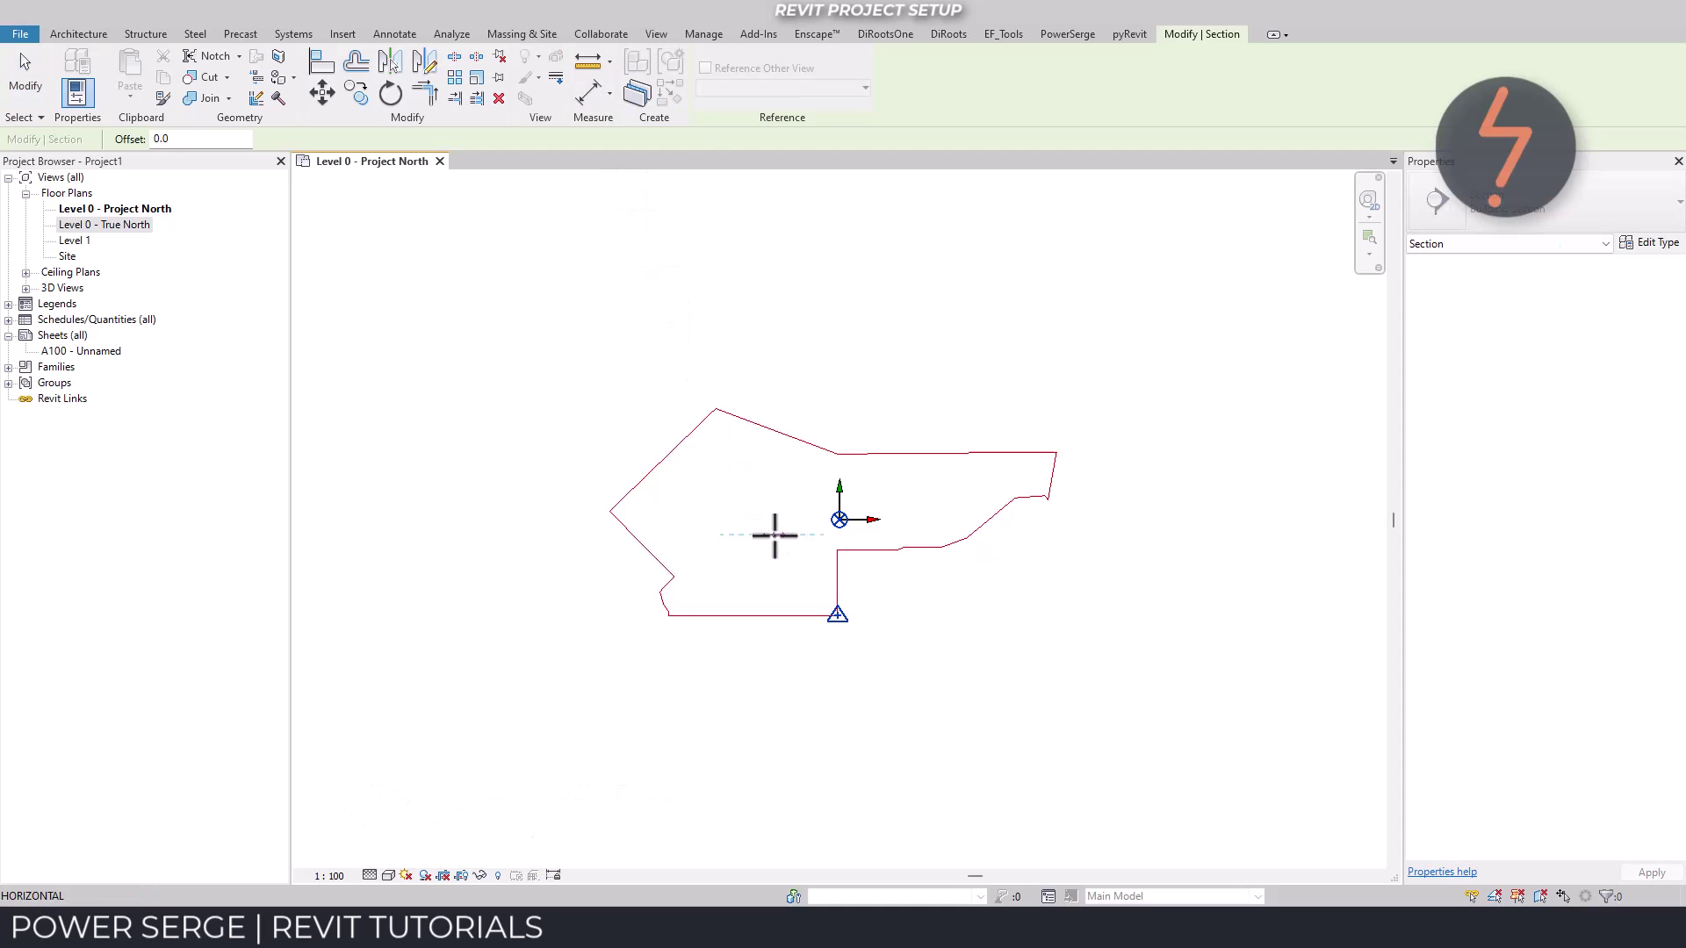
pyautogui.click(928, 534)
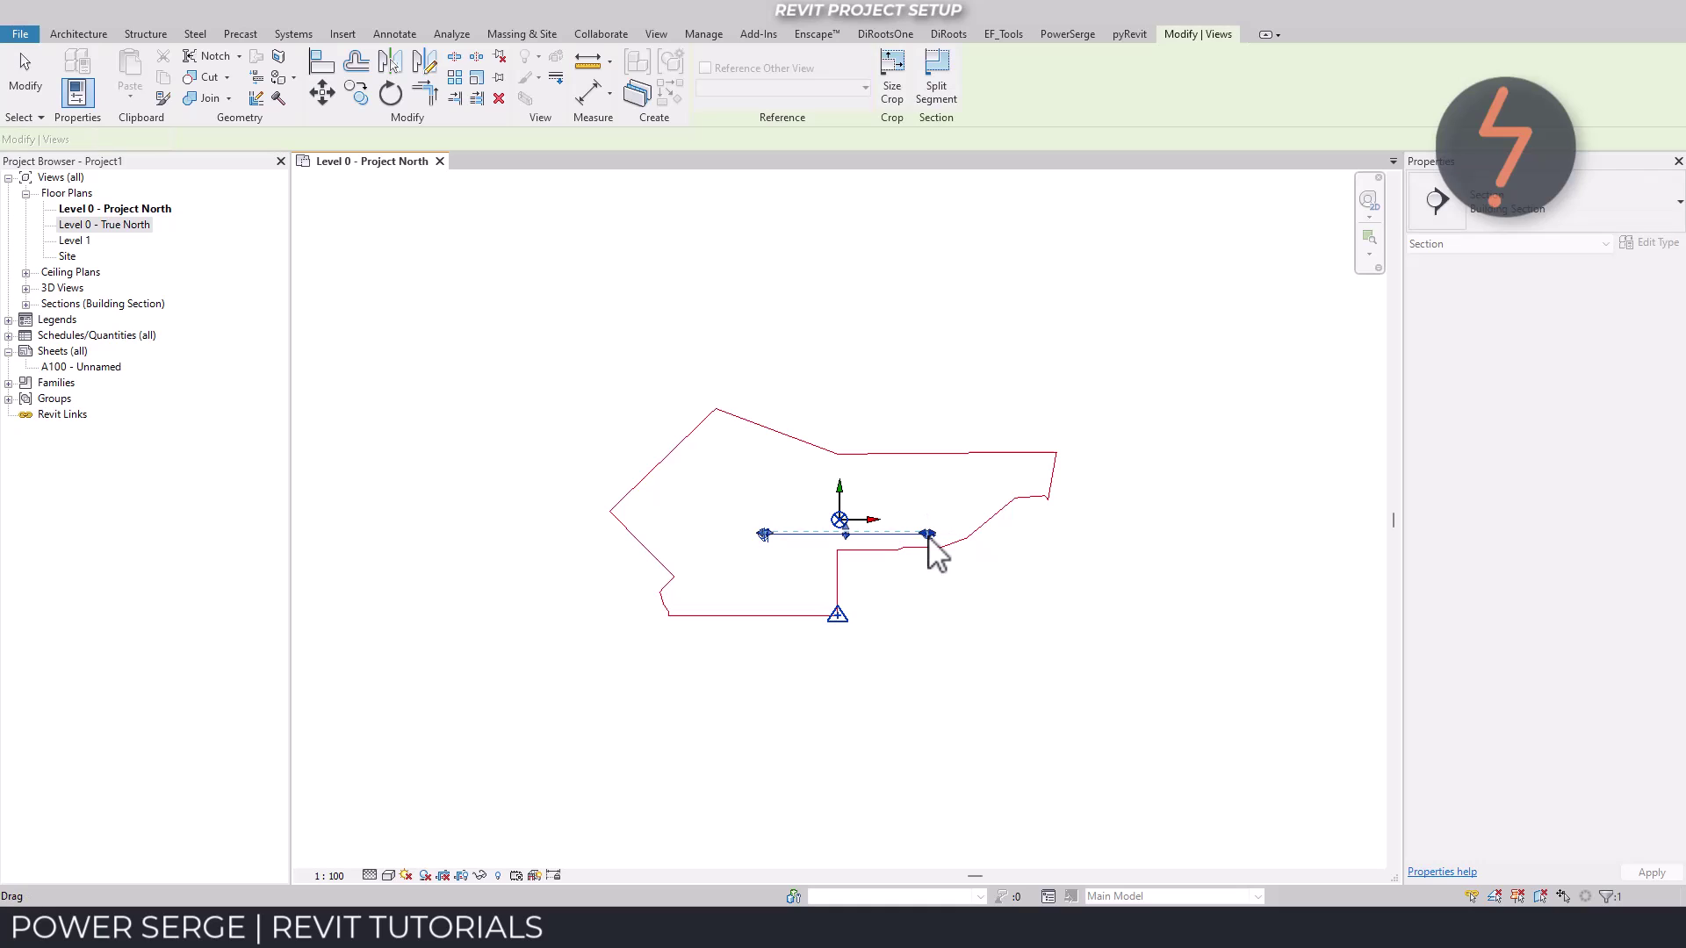
pyautogui.press('Escape')
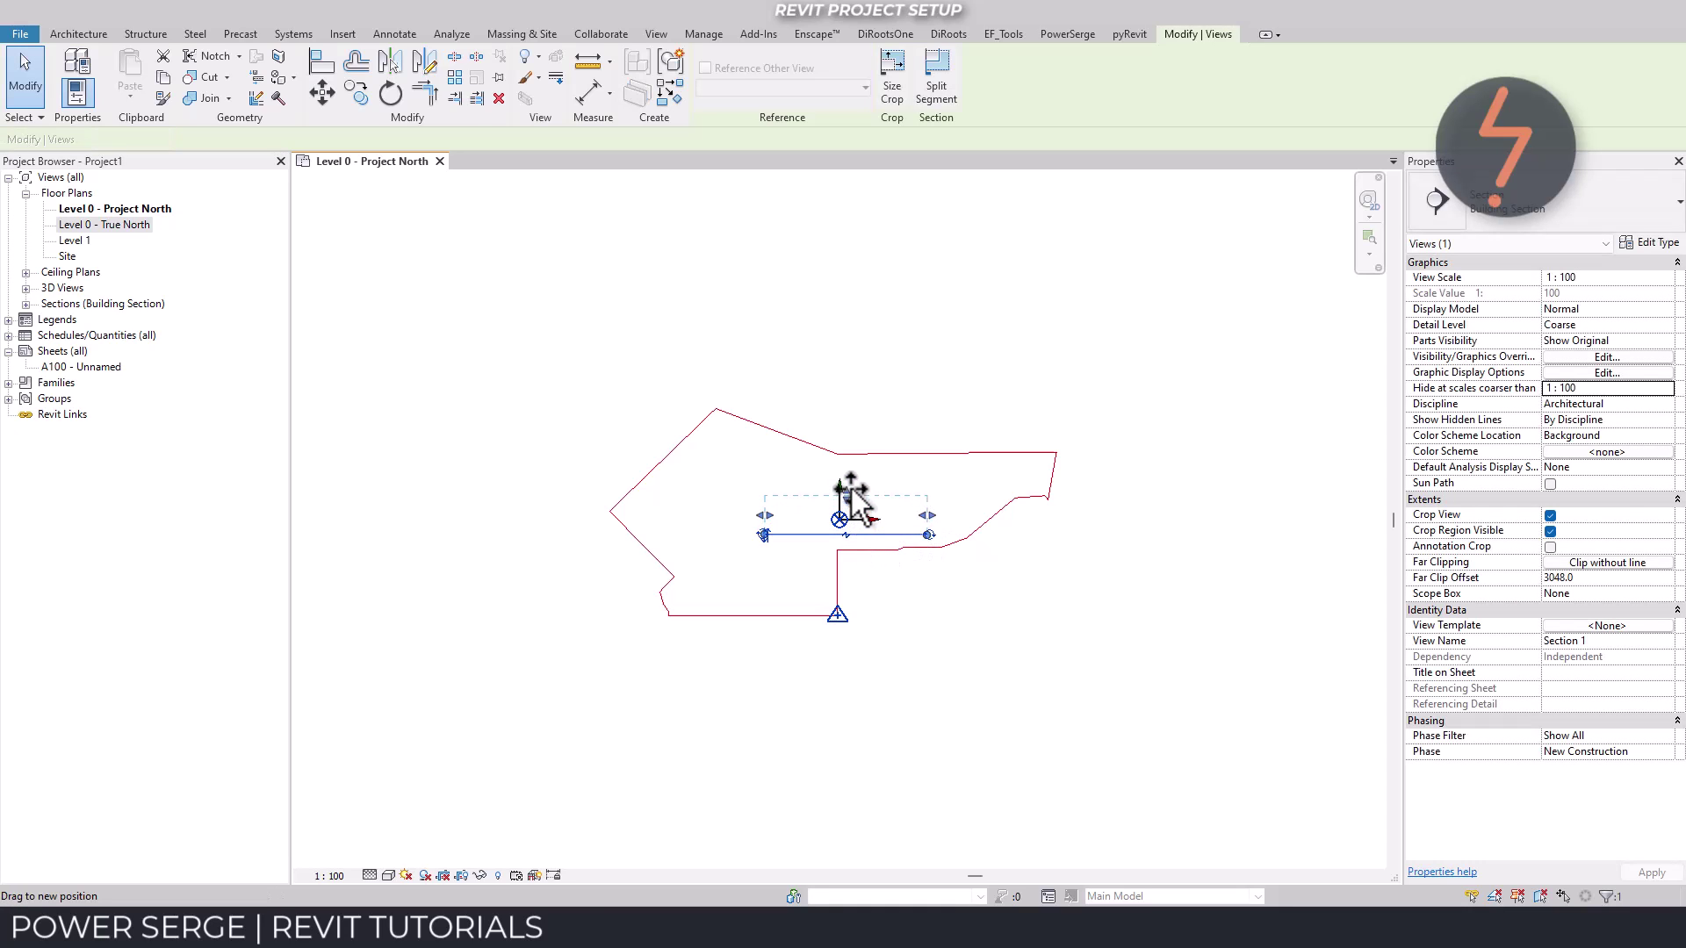
pyautogui.rightClick(903, 534)
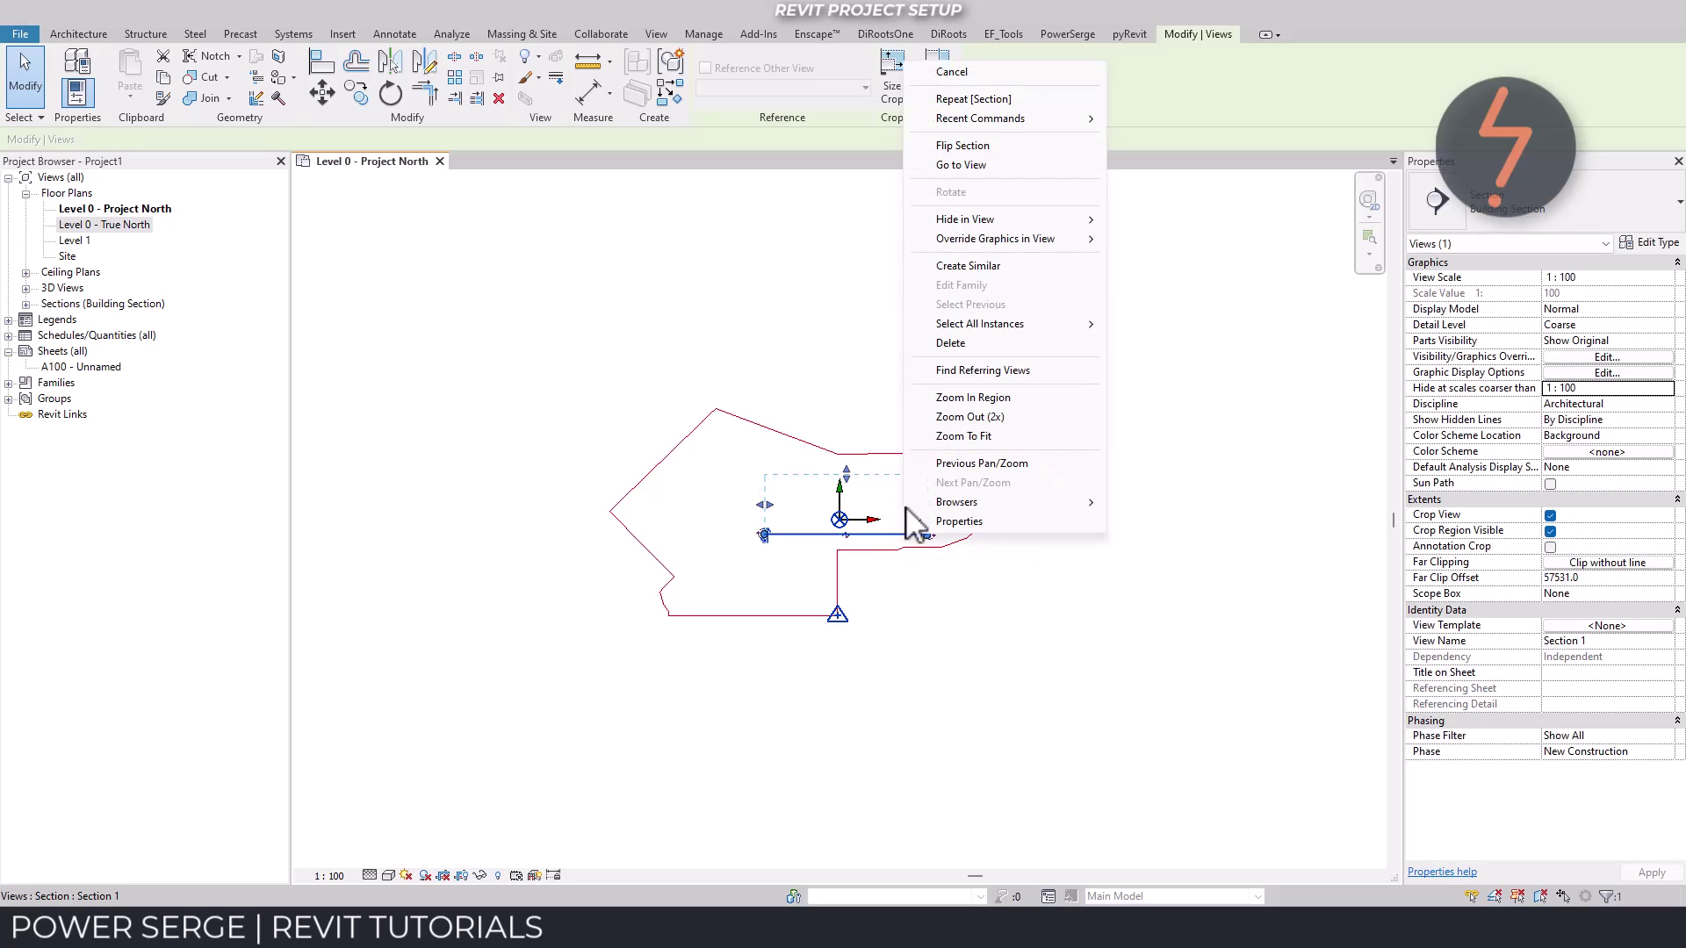
pyautogui.click(936, 166)
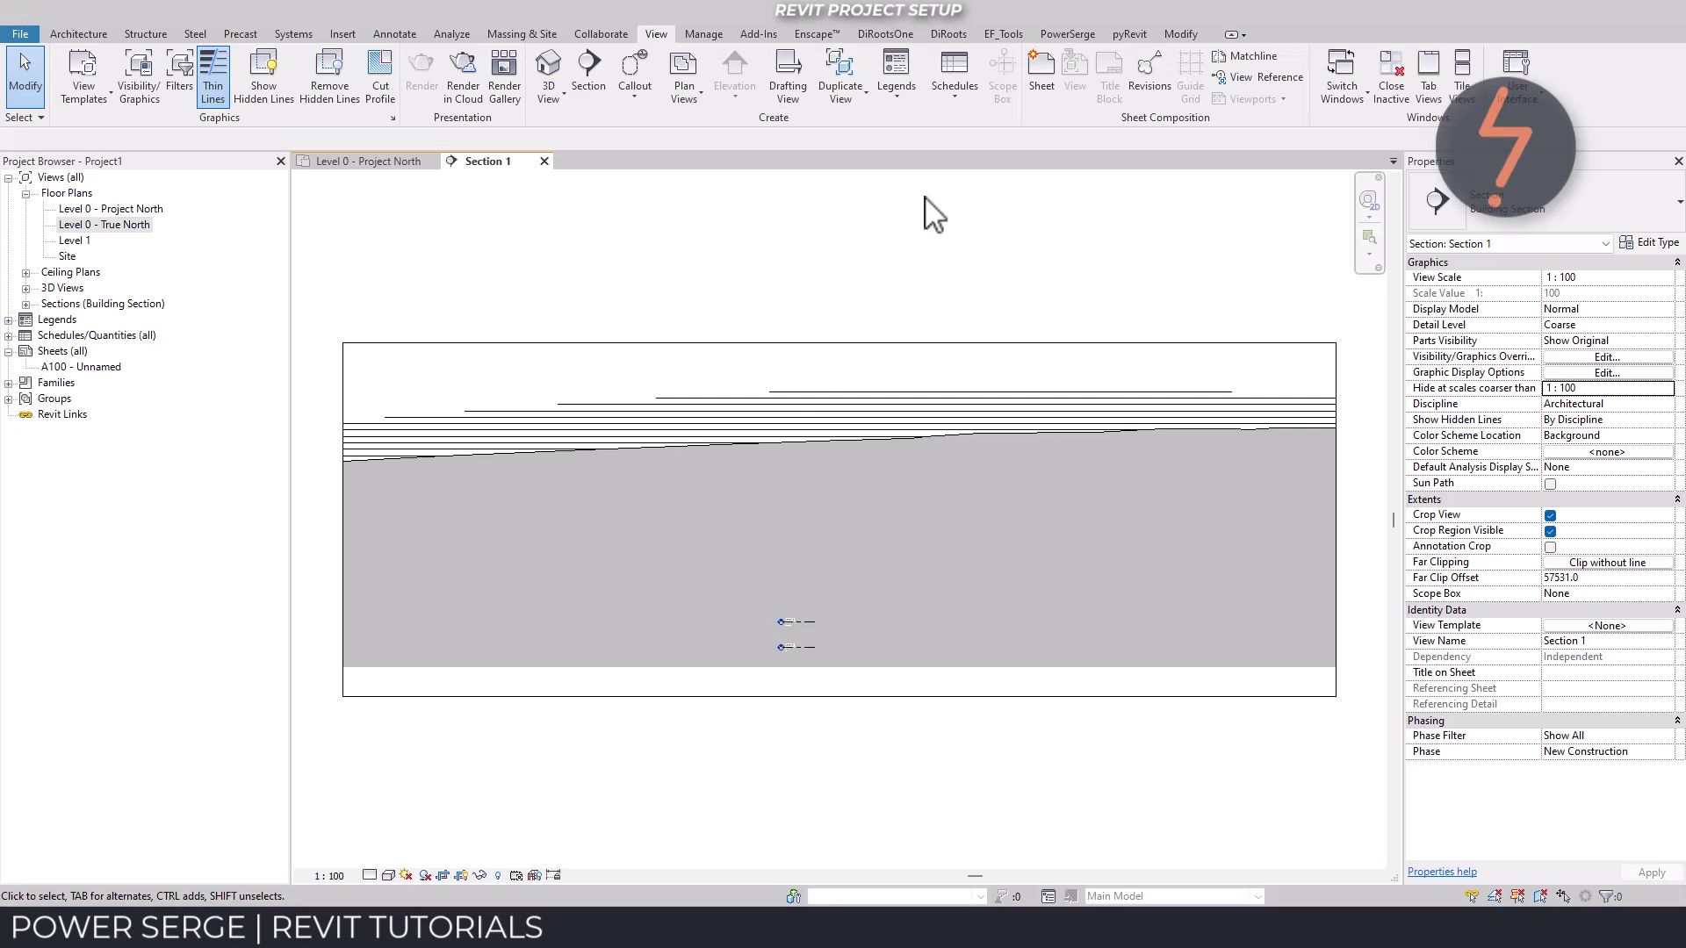
# - Turn off Crop View in Section 1 and zoom into the Level 0 and Level 1 heads
pyautogui.click(443, 876)
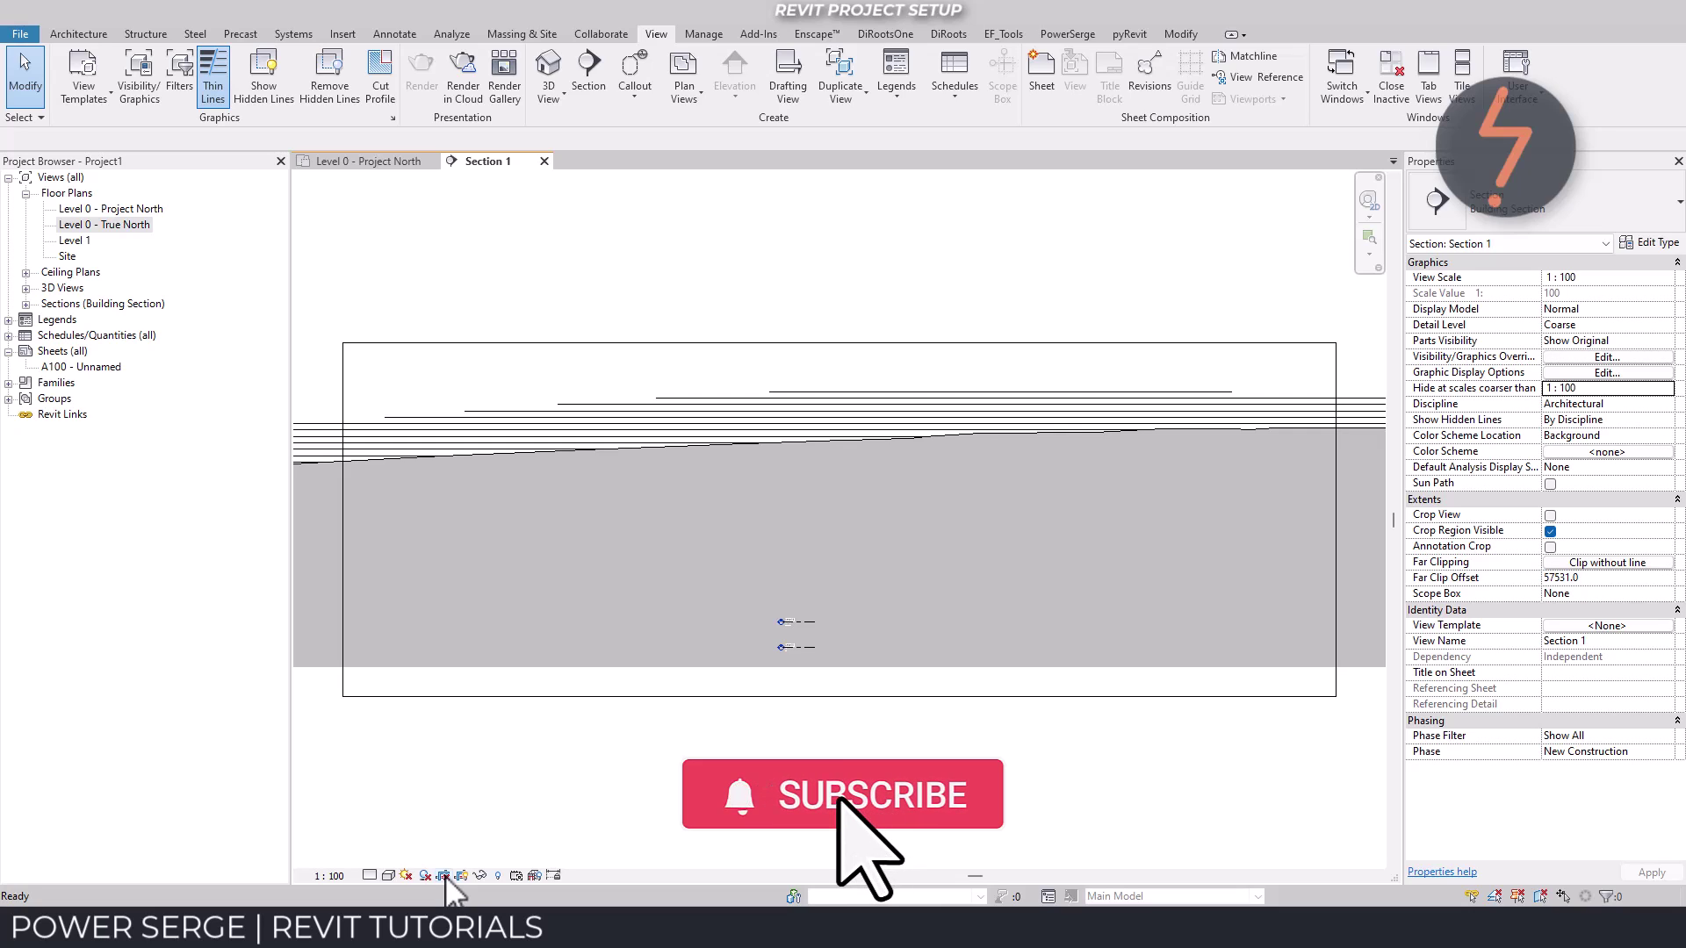
pyautogui.rightClick(609, 787)
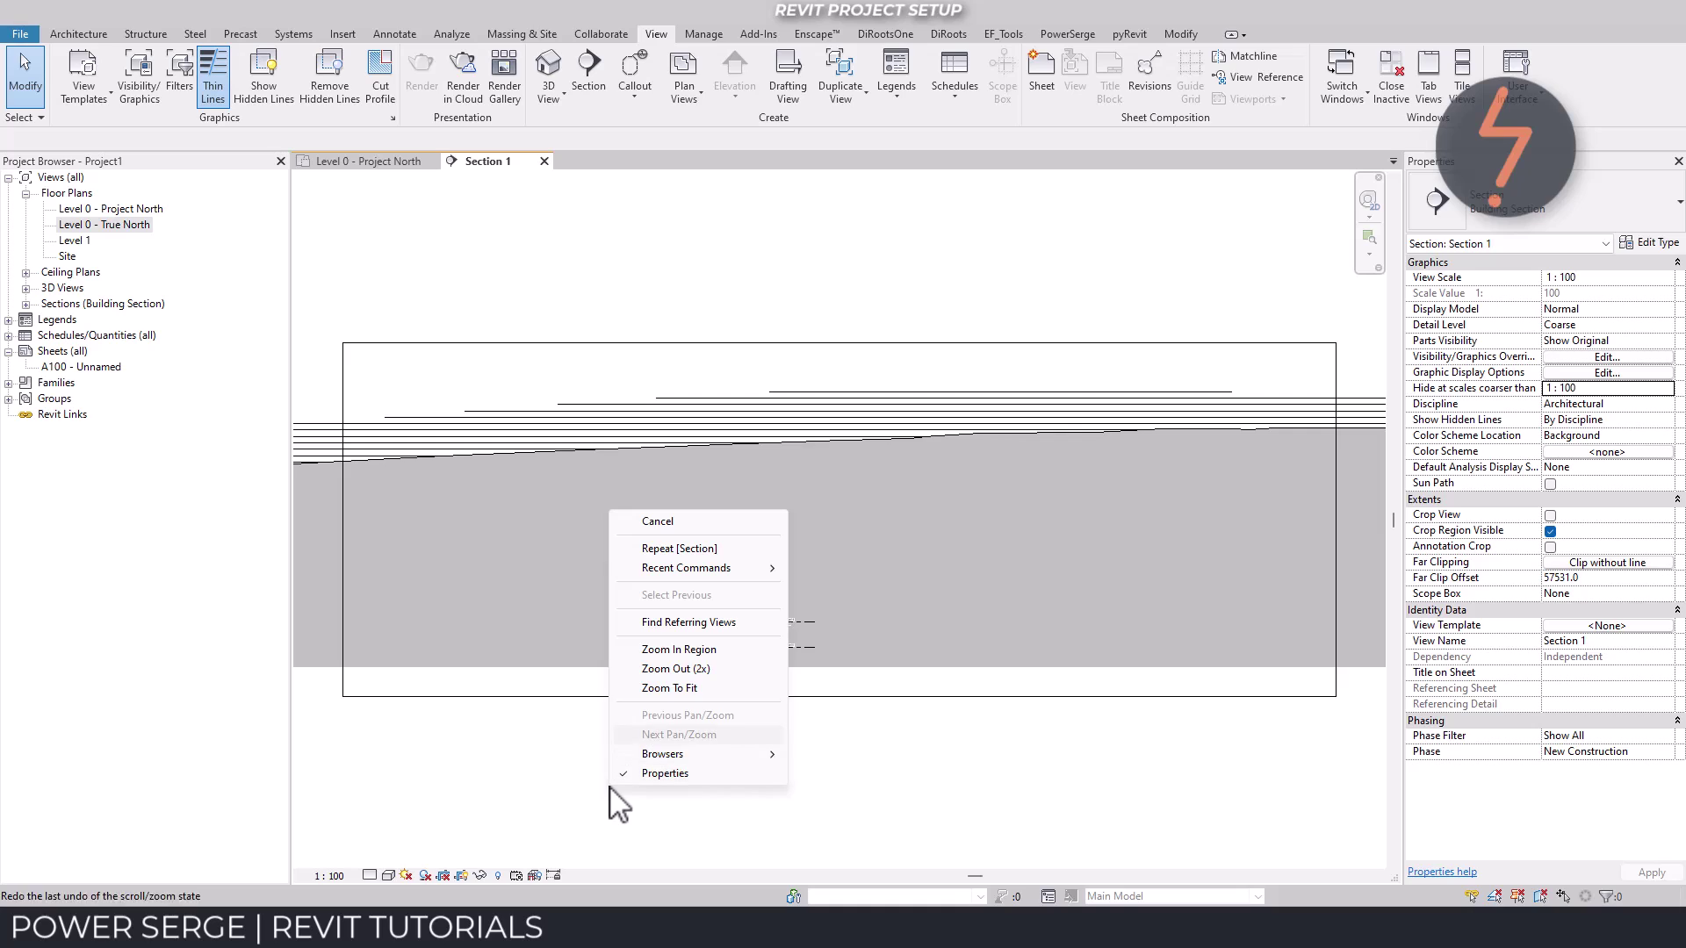
pyautogui.click(667, 651)
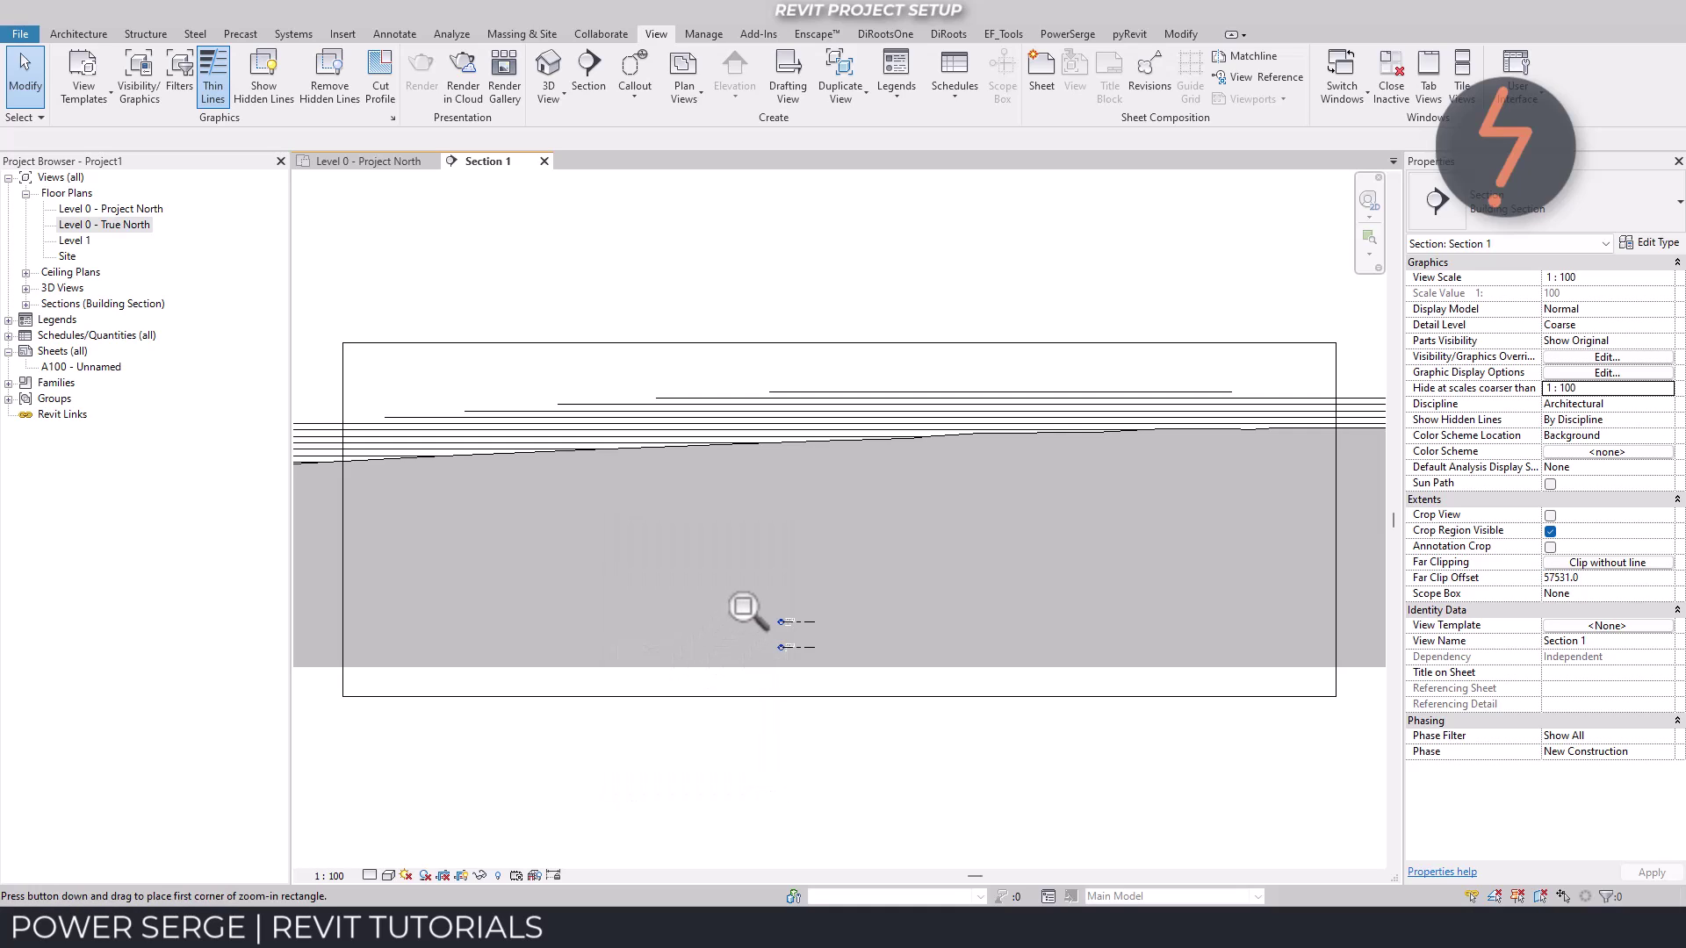
pyautogui.moveTo(724, 587); pyautogui.dragTo(864, 676)
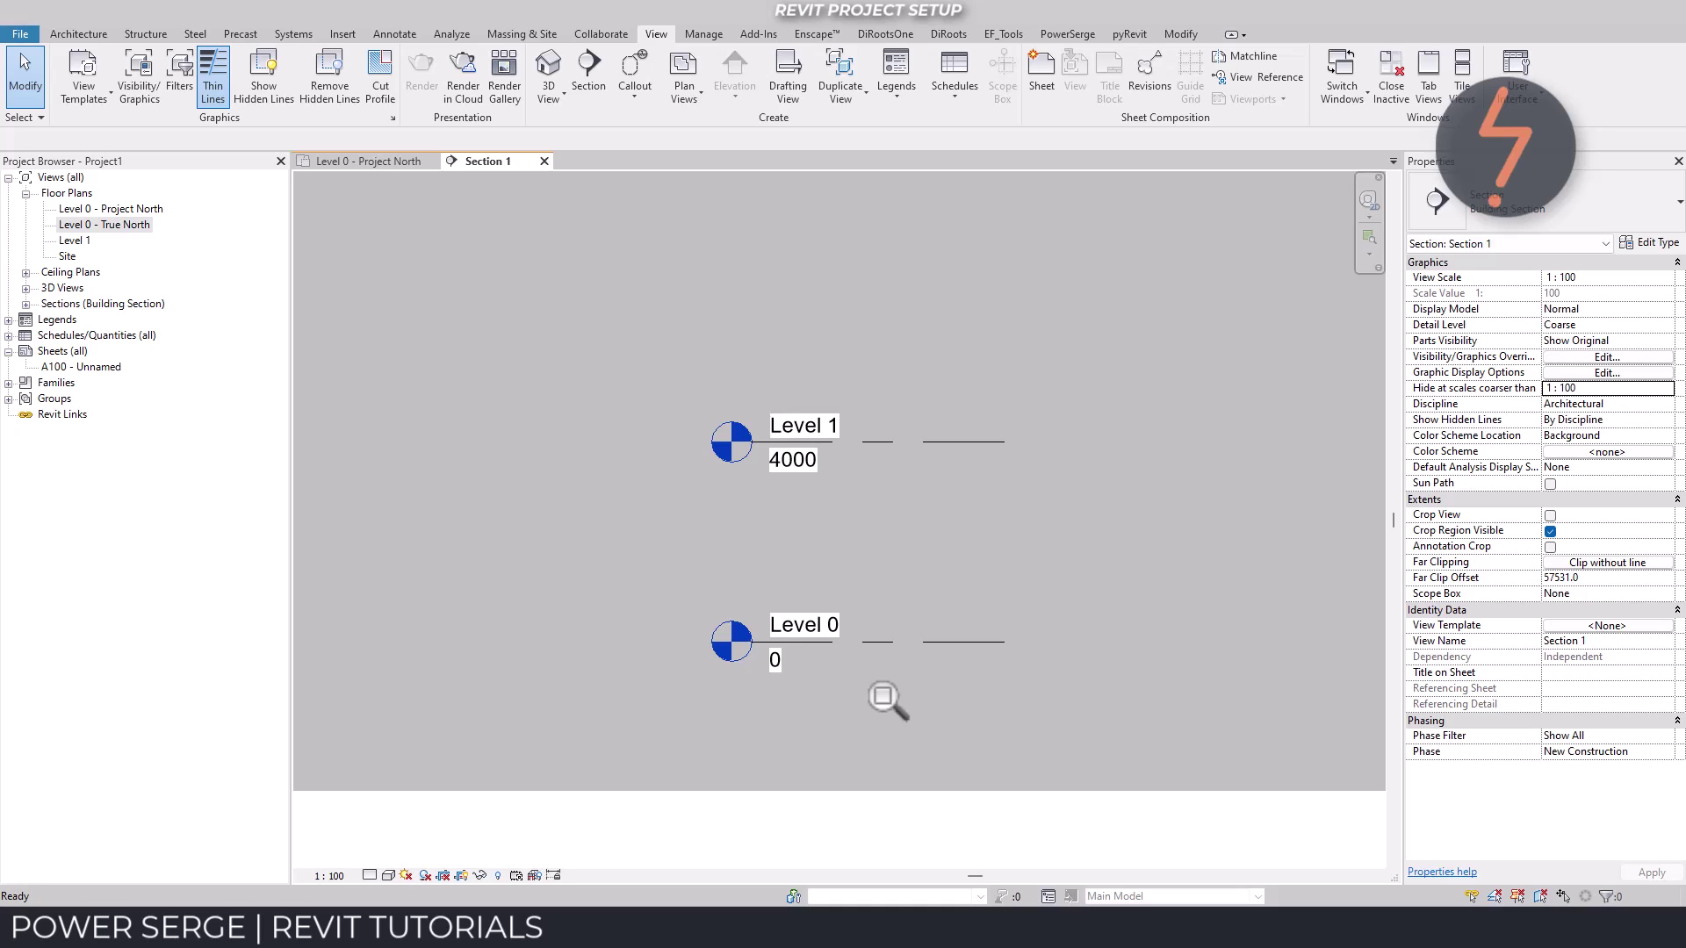
# - Rename Level 0 to AHD in Properties
pyautogui.click(919, 644)
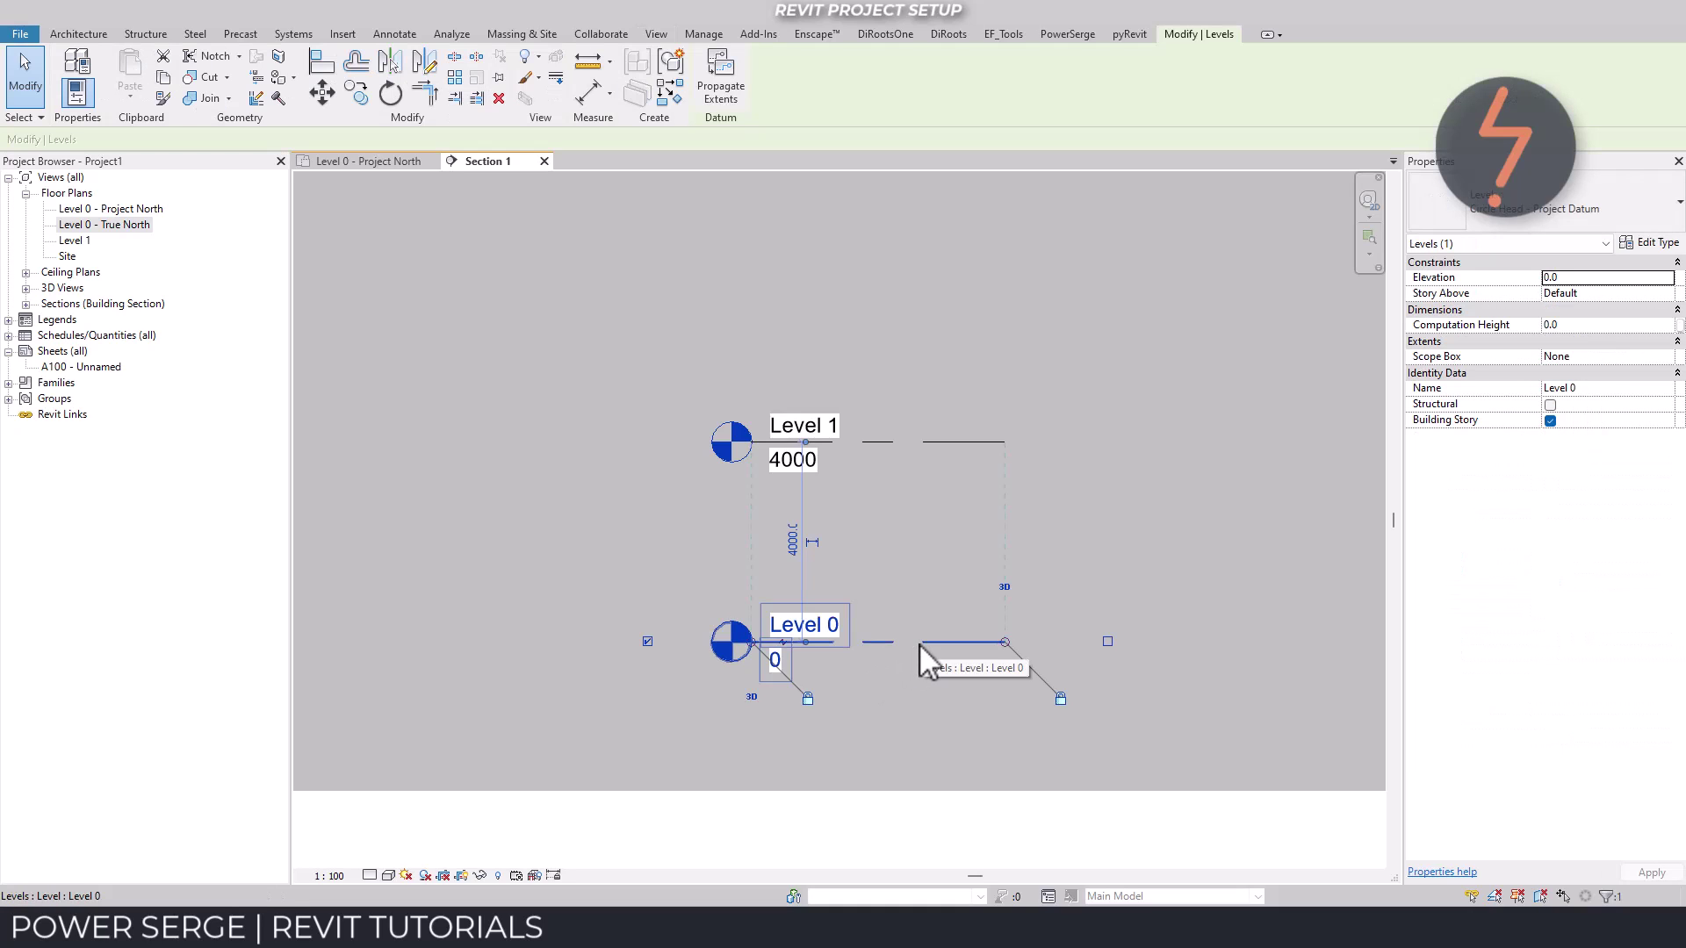
pyautogui.click(1612, 388)
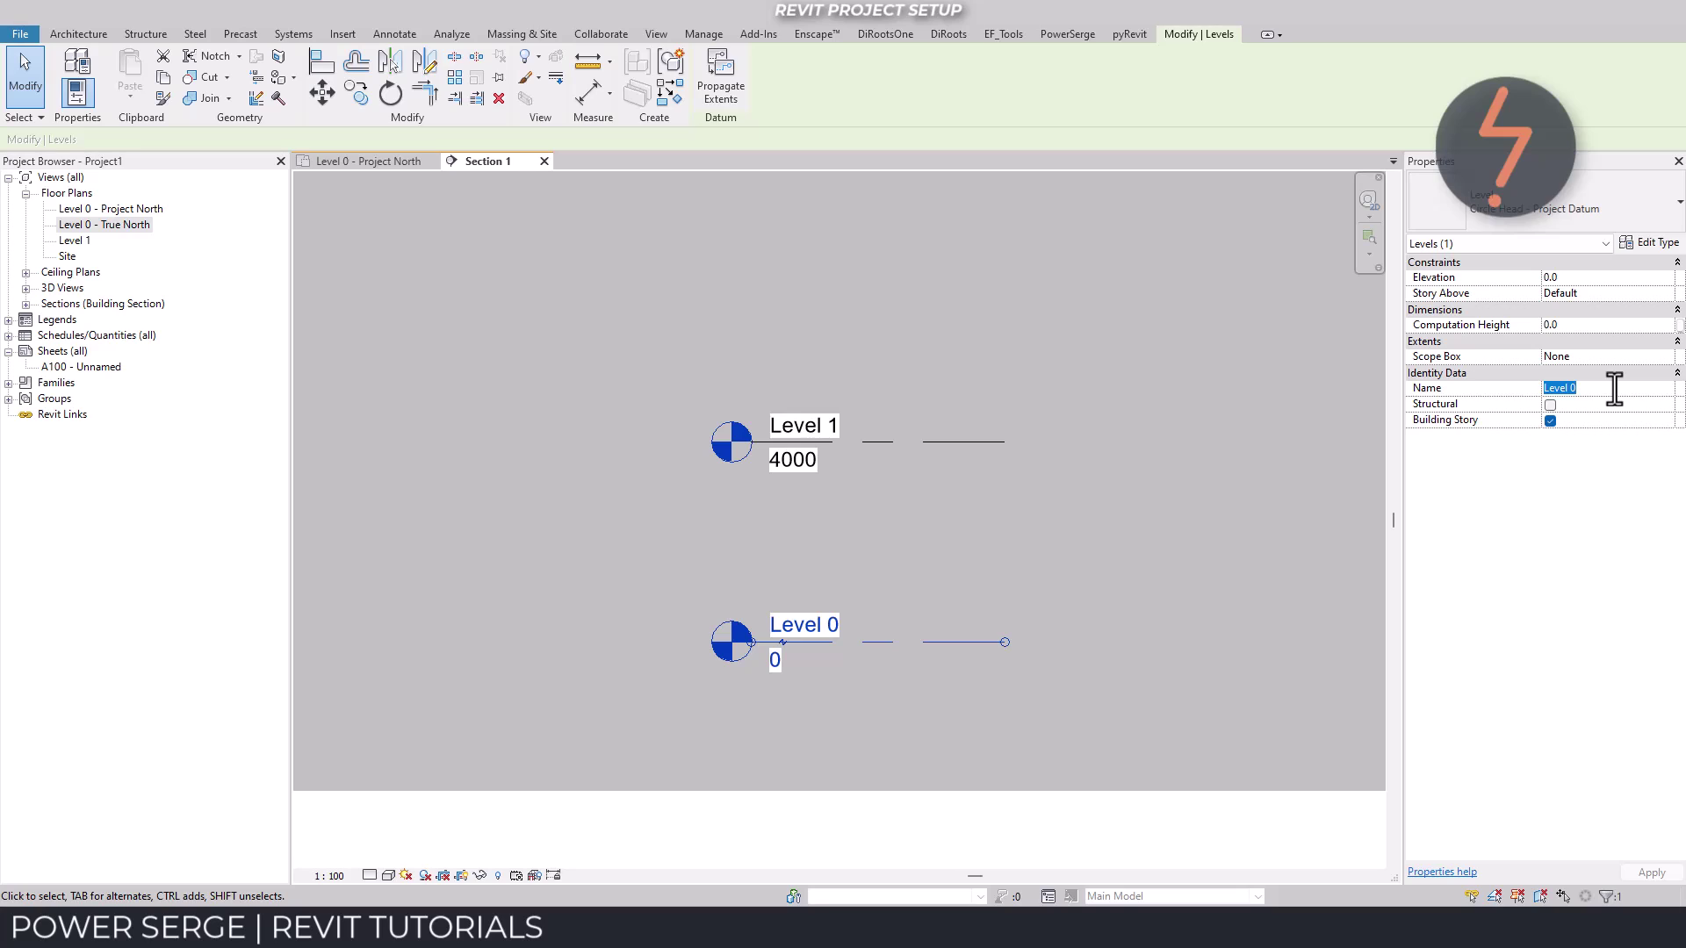
pyautogui.write('AHD')
pyautogui.click(1614, 388)
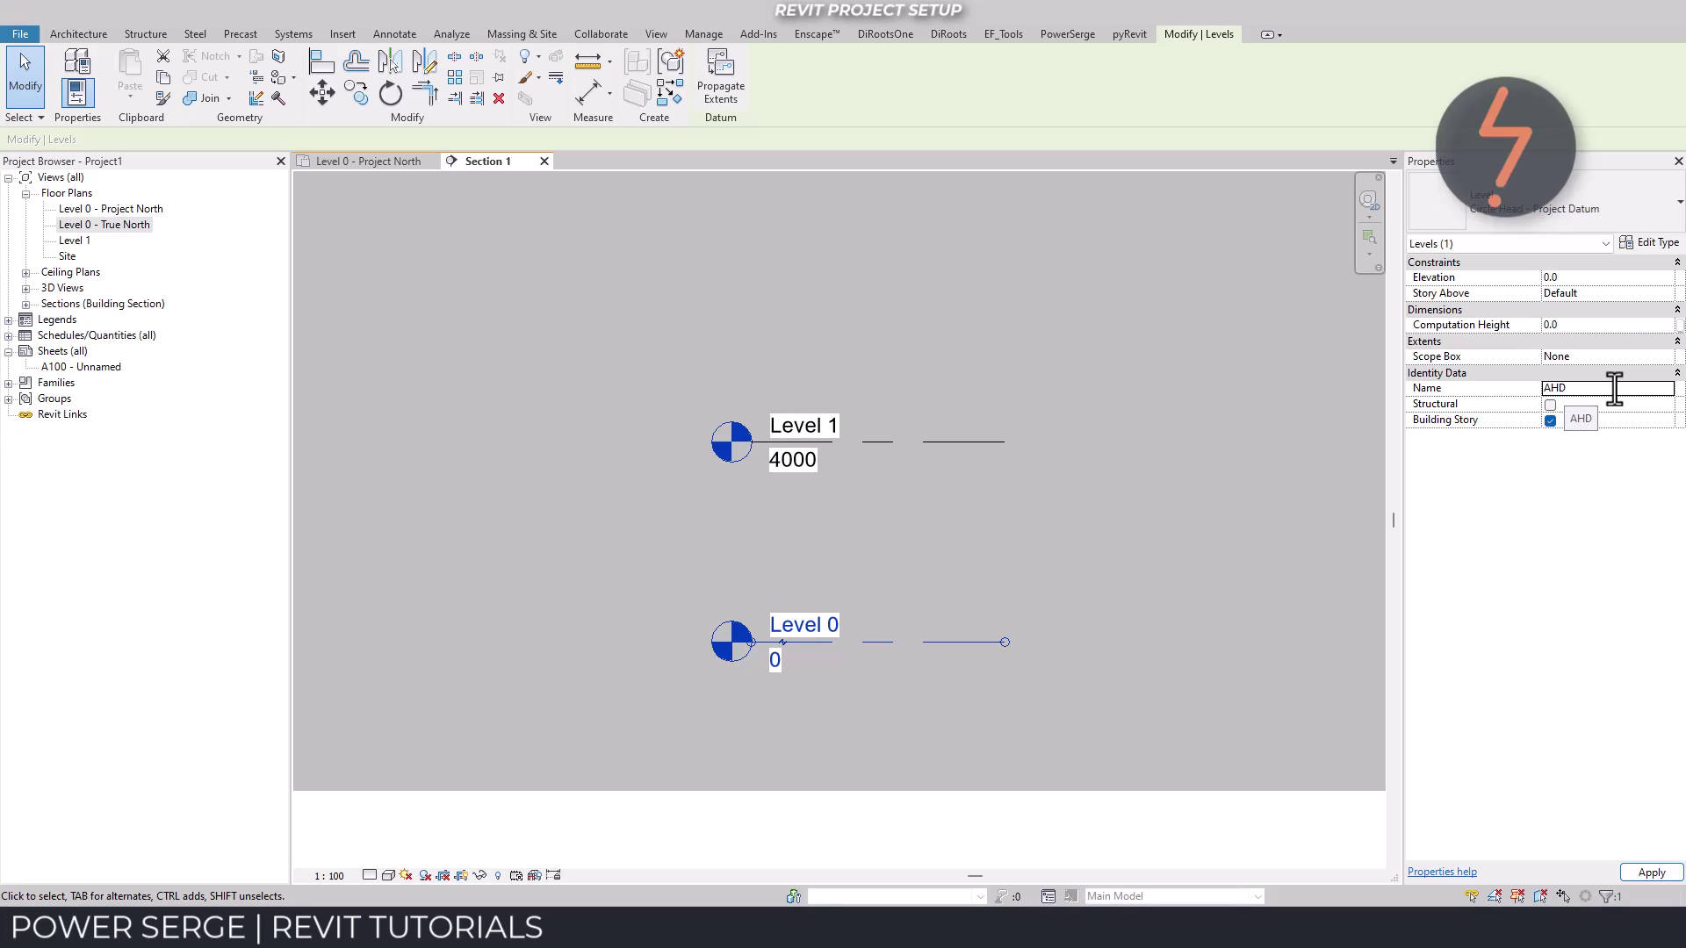
# - Set Level 1's elevation to 28150 and rename it FFL
pyautogui.click(927, 445)
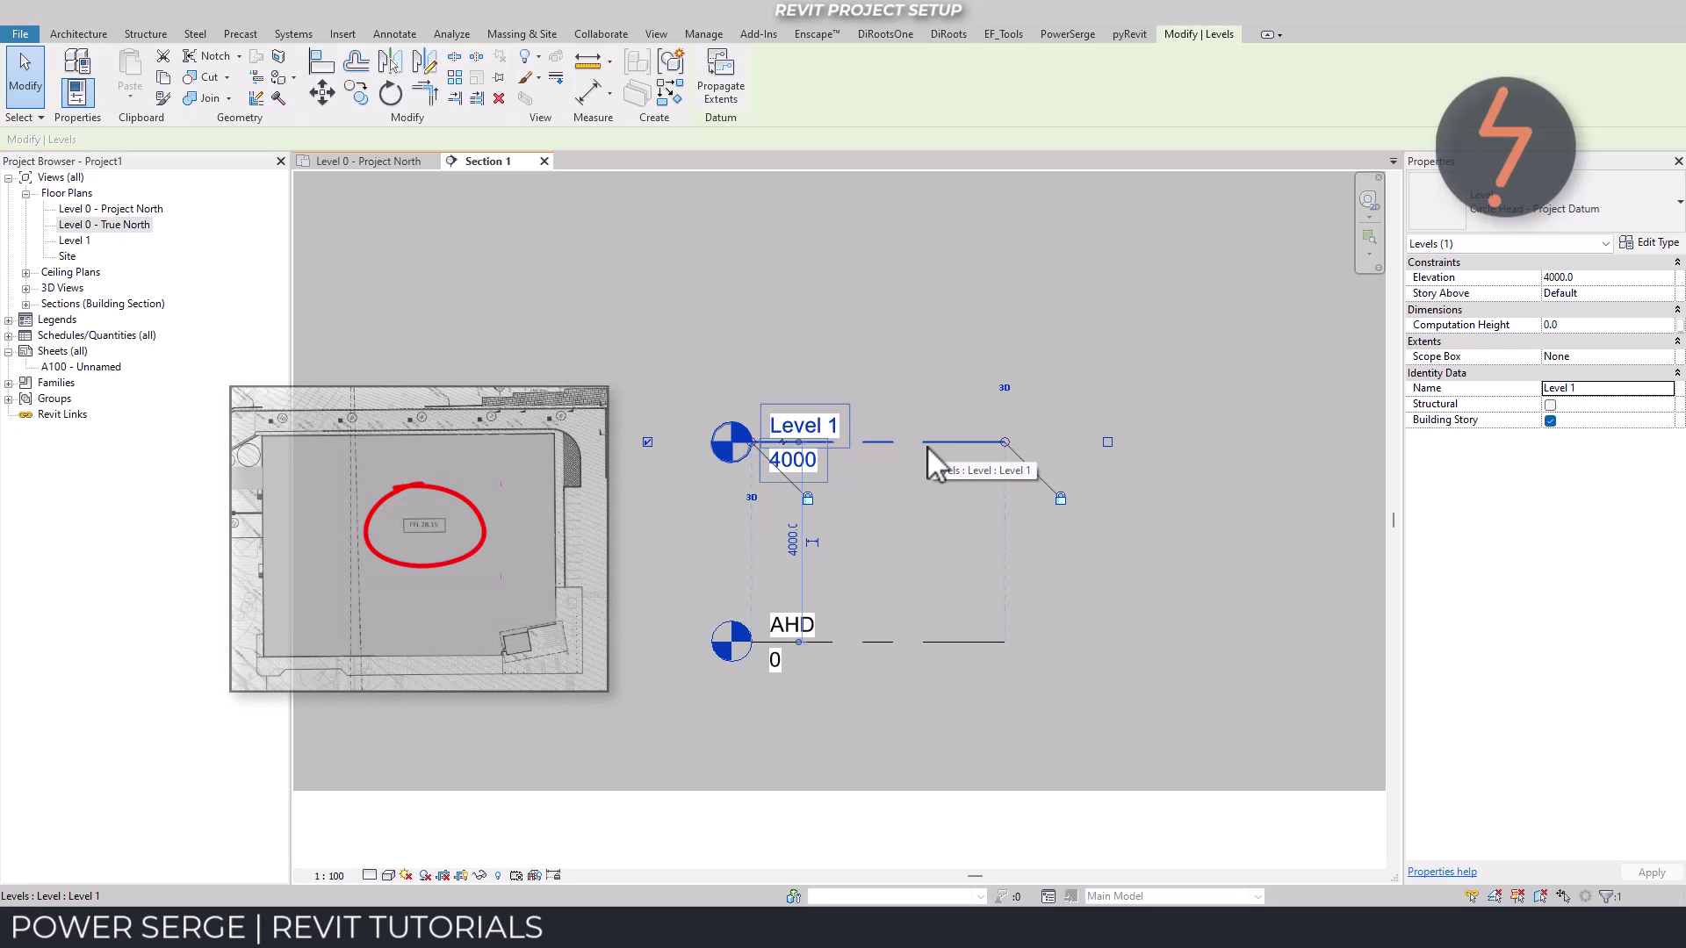
pyautogui.click(1610, 278)
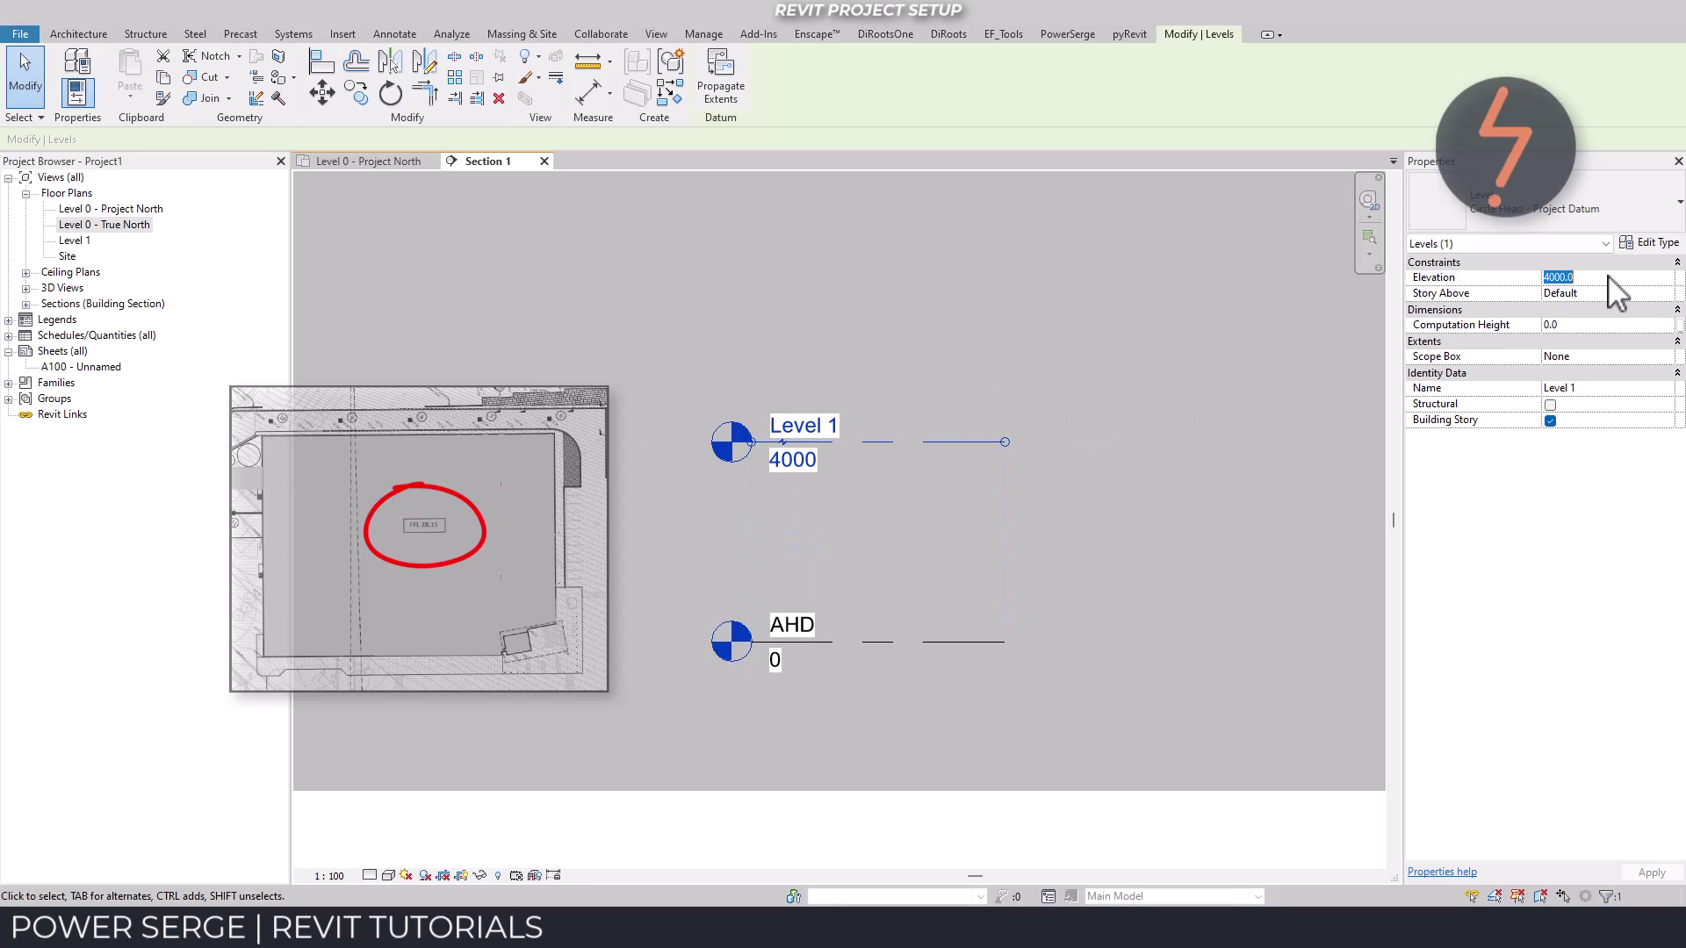
pyautogui.write('28150')
pyautogui.press('Return')
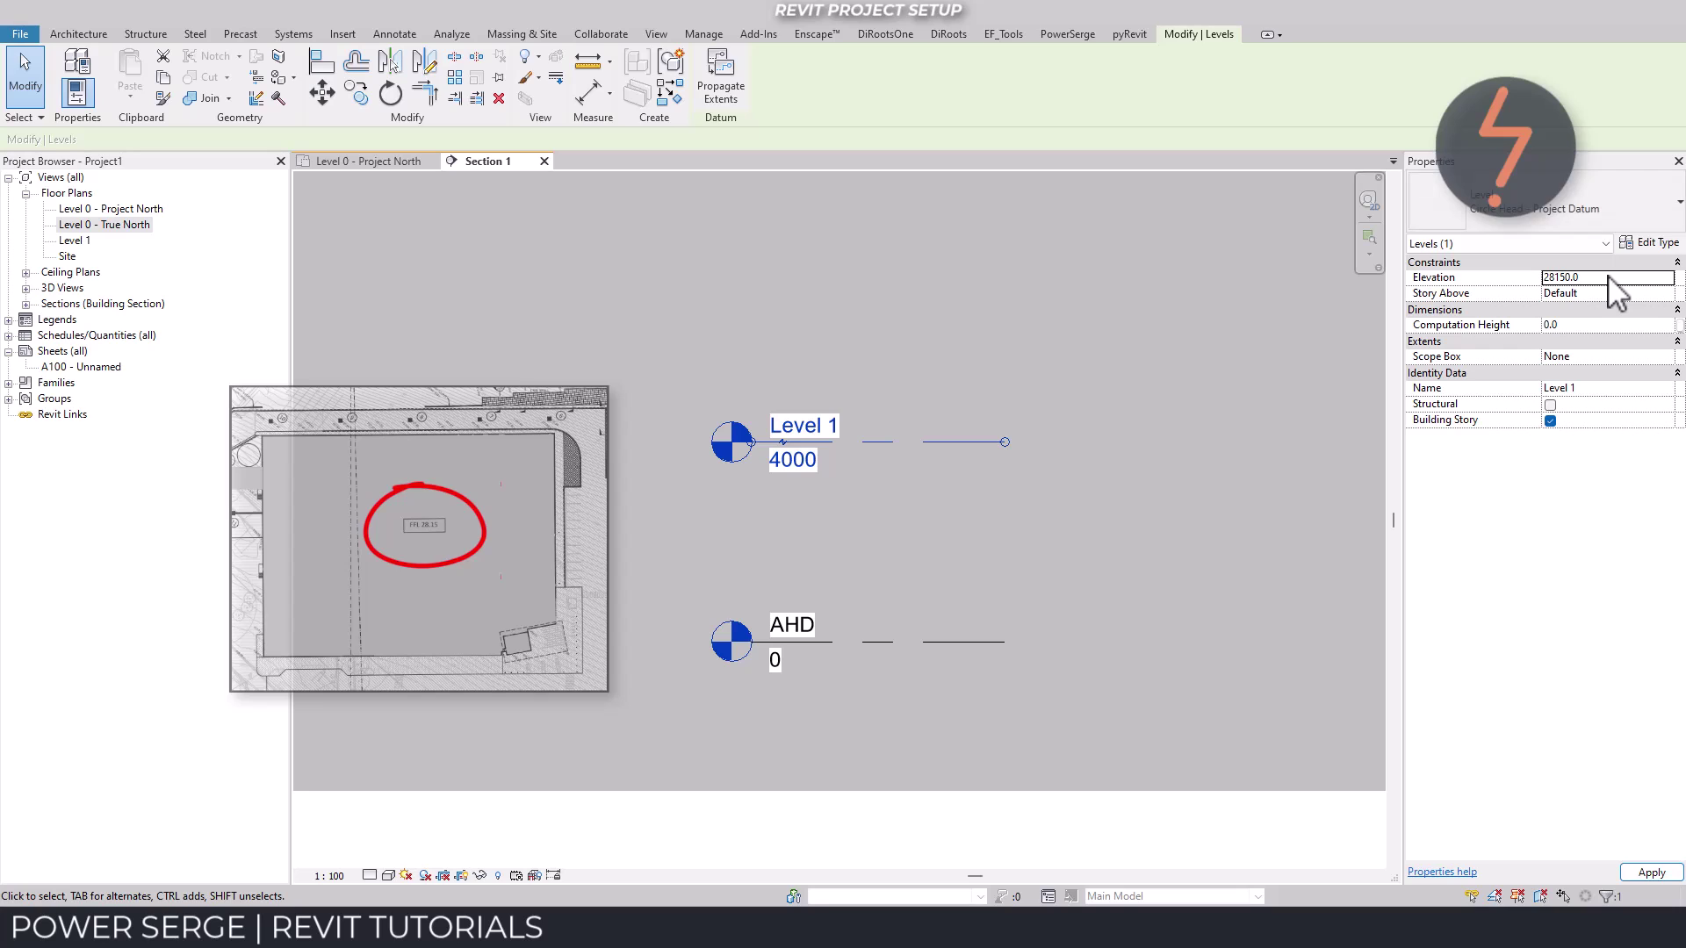
pyautogui.click(1612, 389)
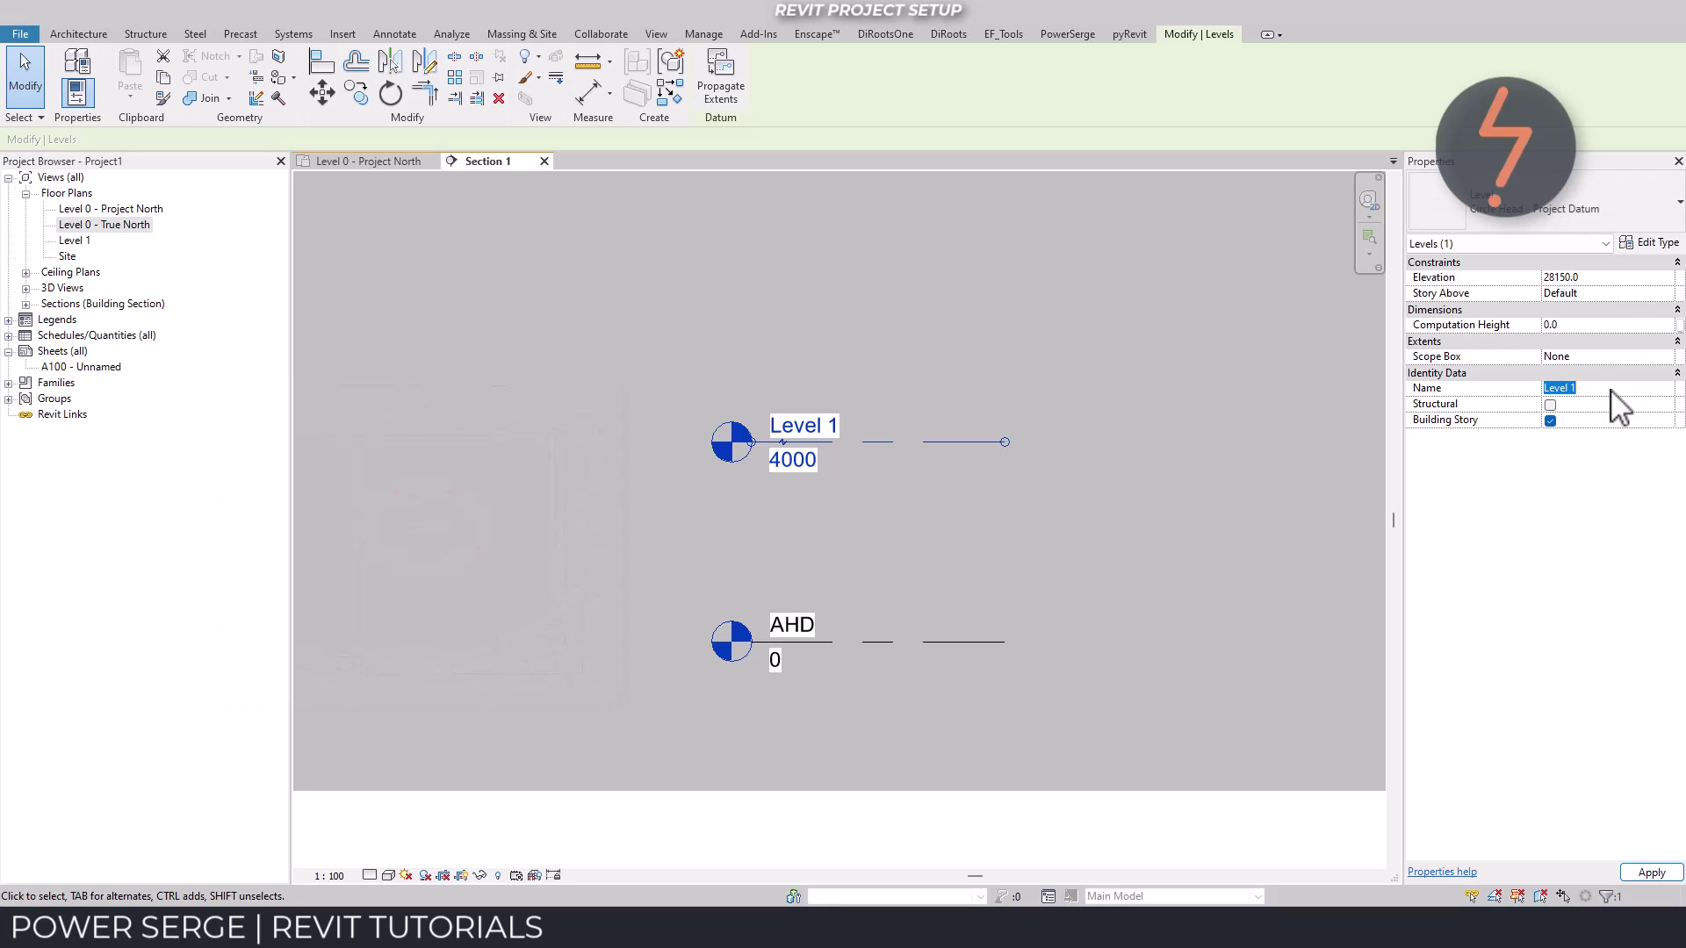
pyautogui.write('FFL')
pyautogui.click(1633, 871)
# - Zoom out to the whole section, then zoom into the AHD and FFL levels and select FFL
pyautogui.press('Escape')
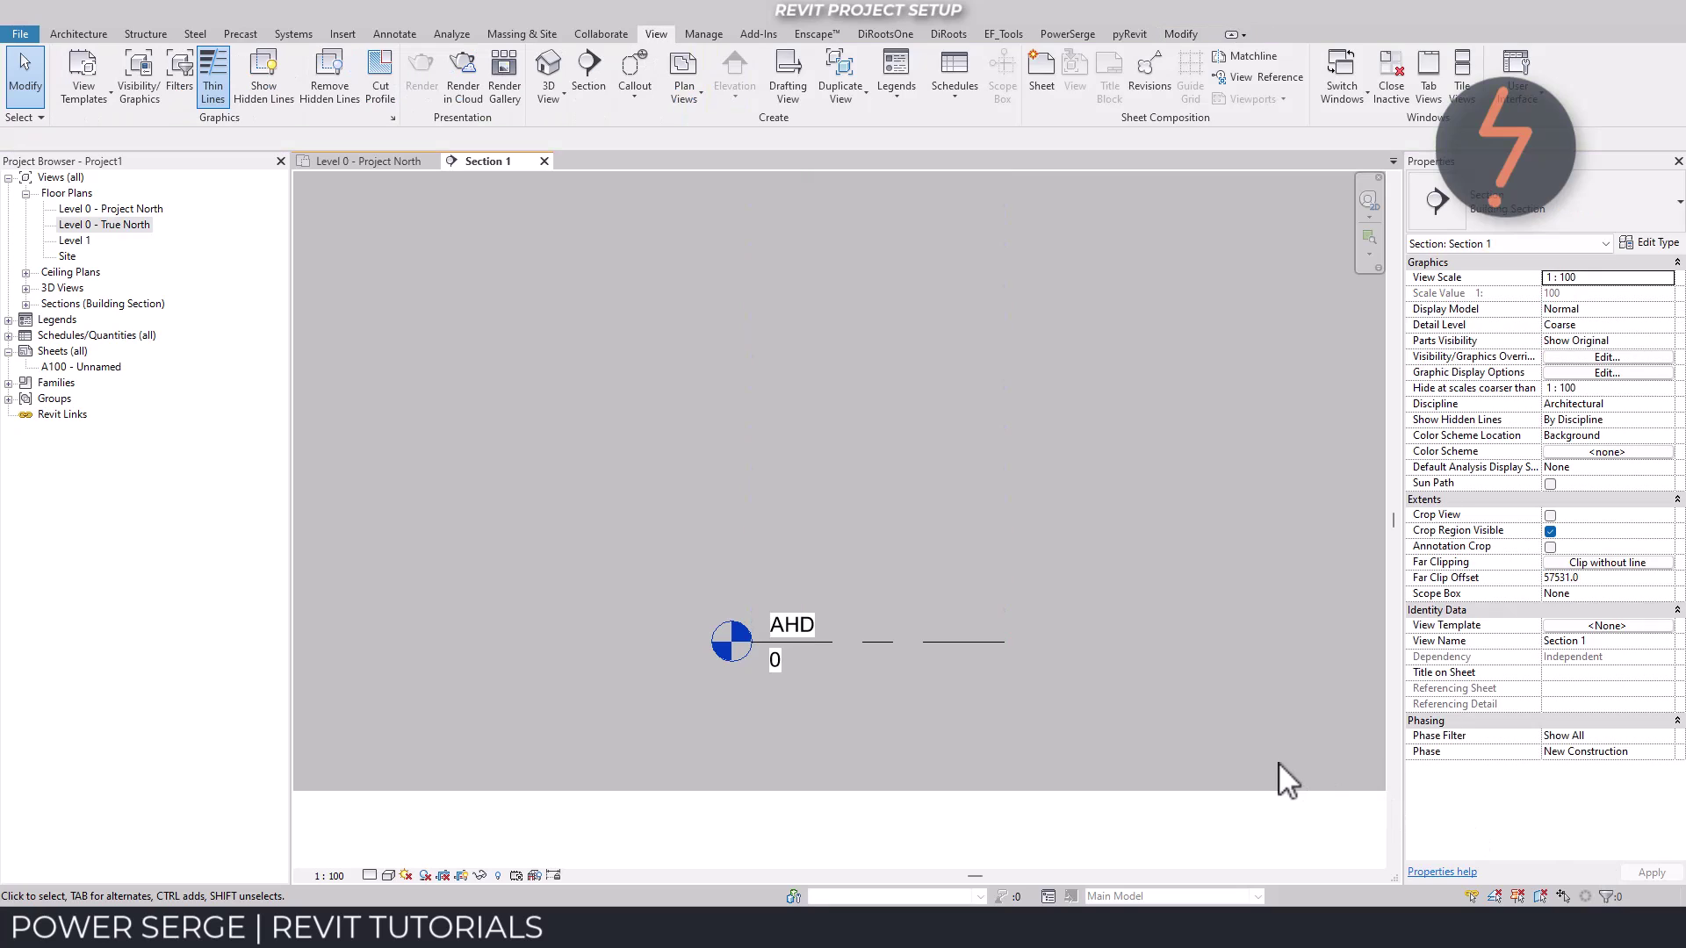
pyautogui.rightClick(1279, 761)
pyautogui.click(1326, 691)
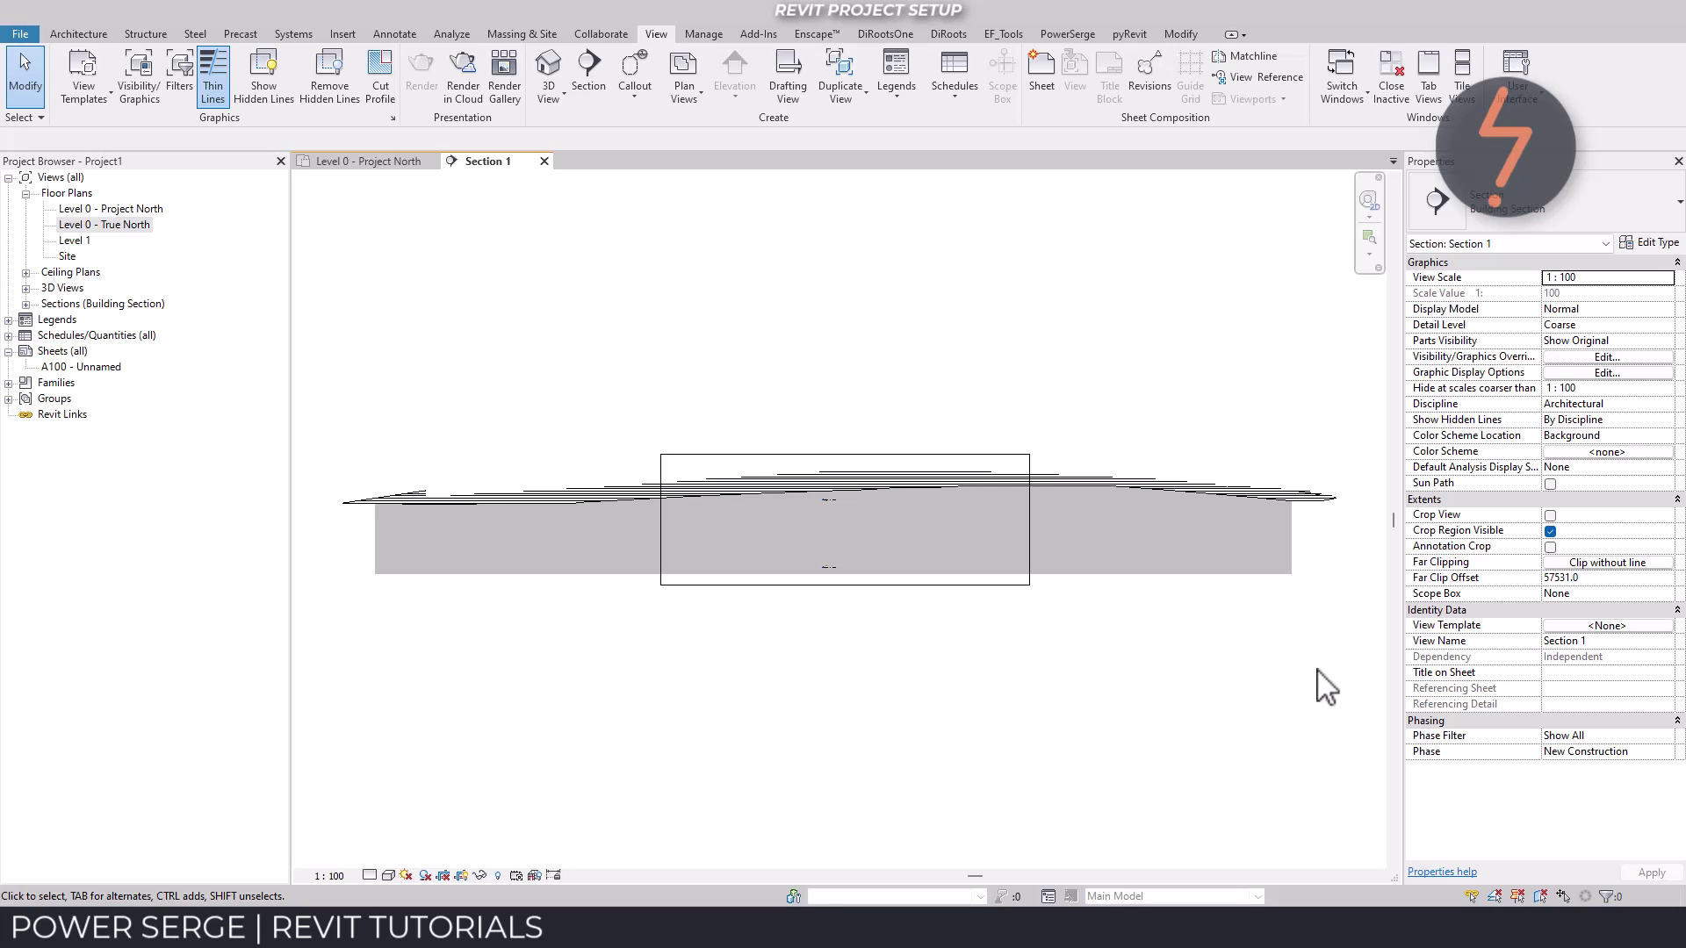
pyautogui.rightClick(1030, 689)
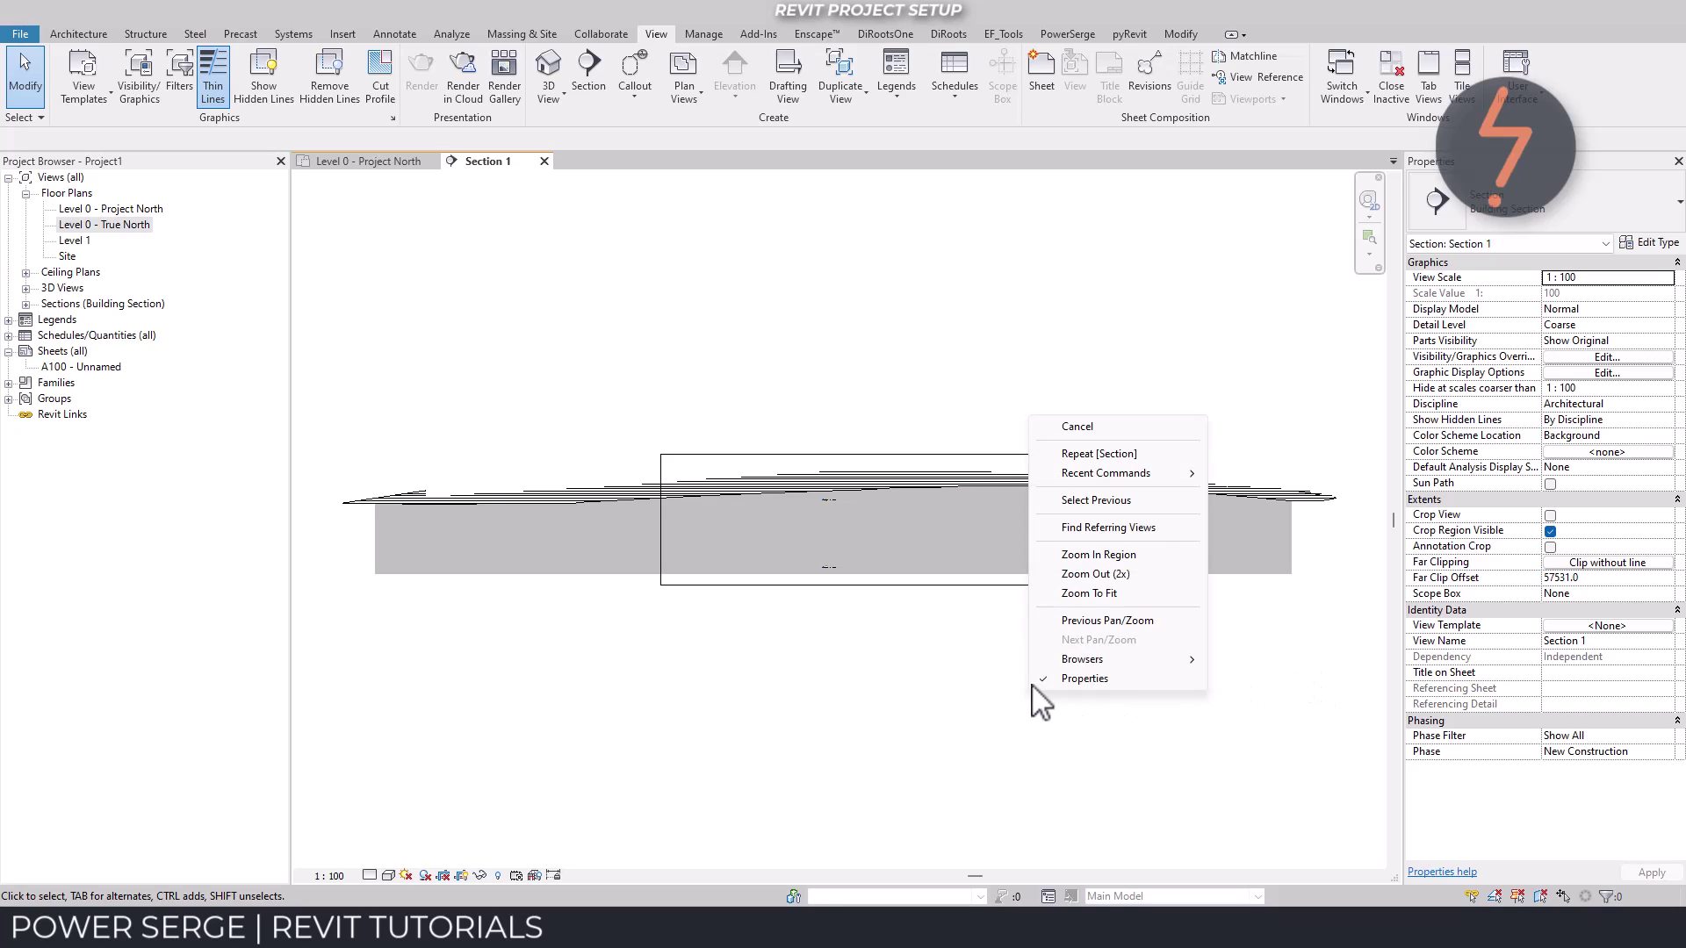
pyautogui.click(1073, 556)
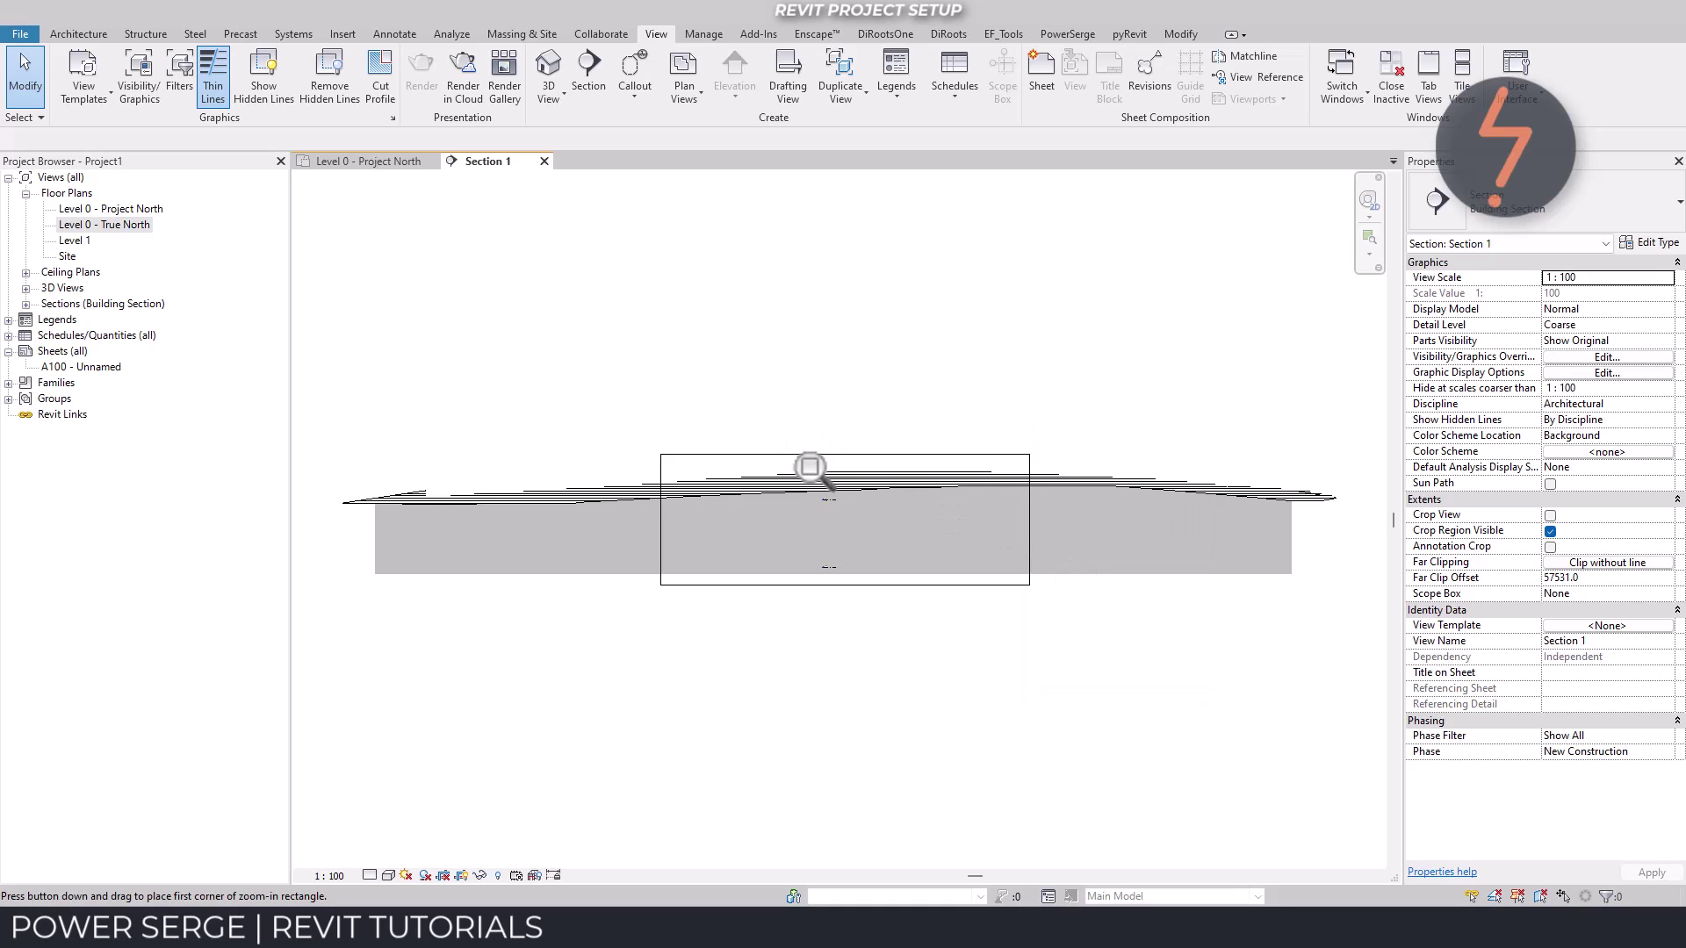
pyautogui.moveTo(769, 420); pyautogui.dragTo(886, 597)
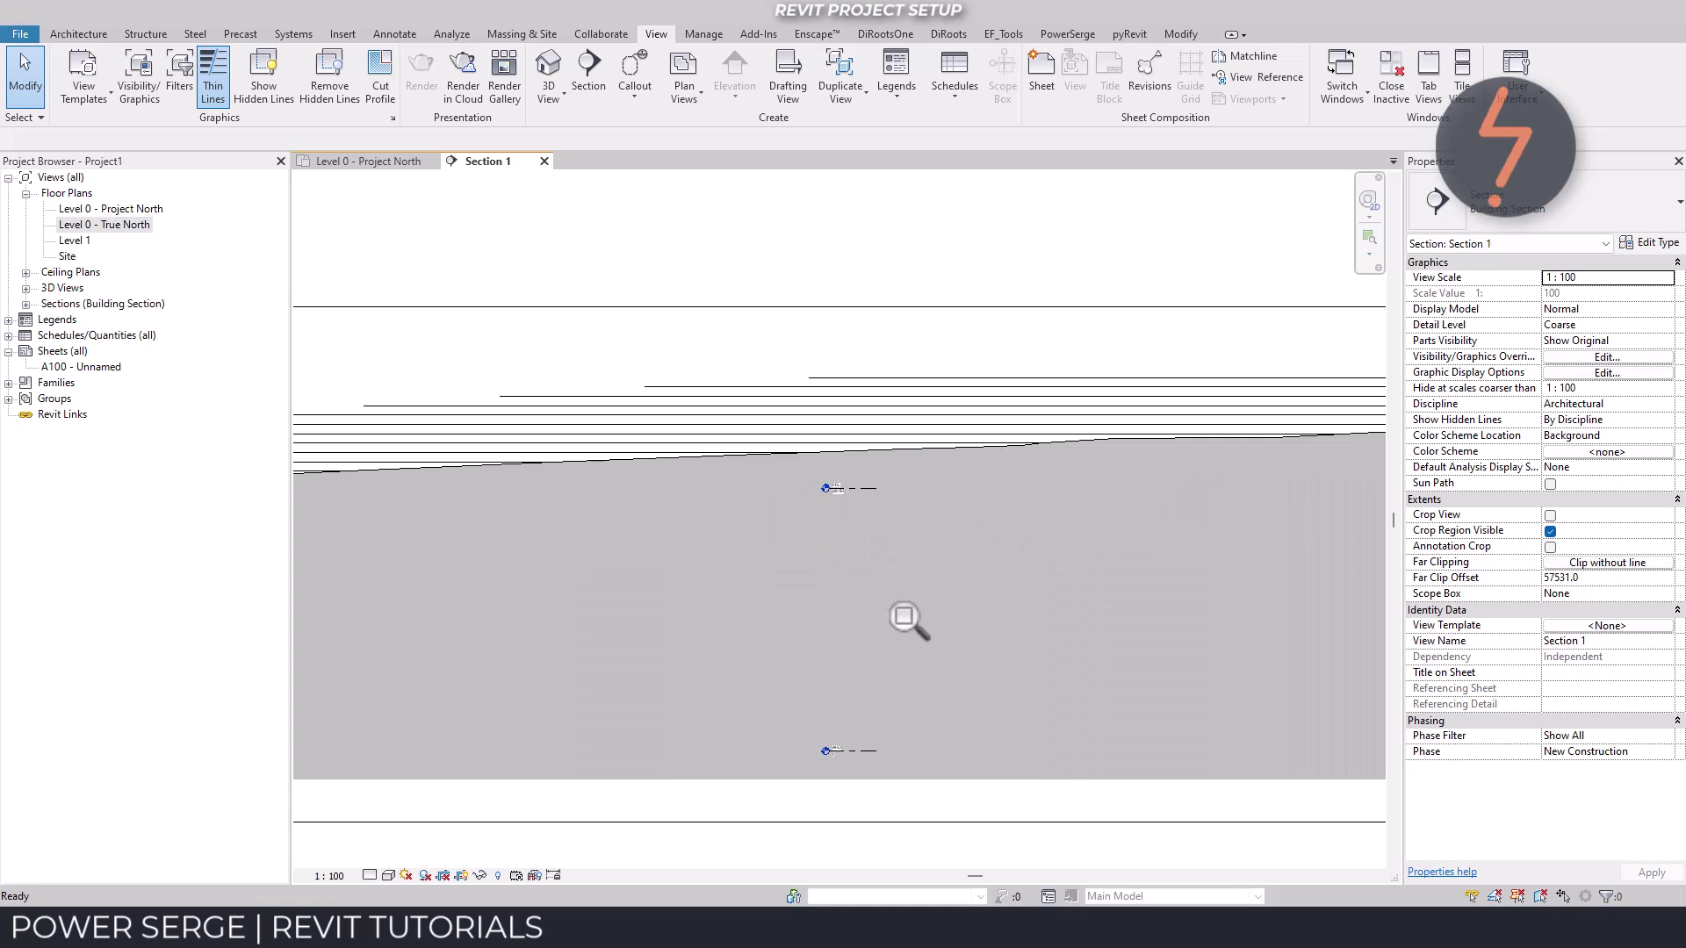
pyautogui.click(862, 488)
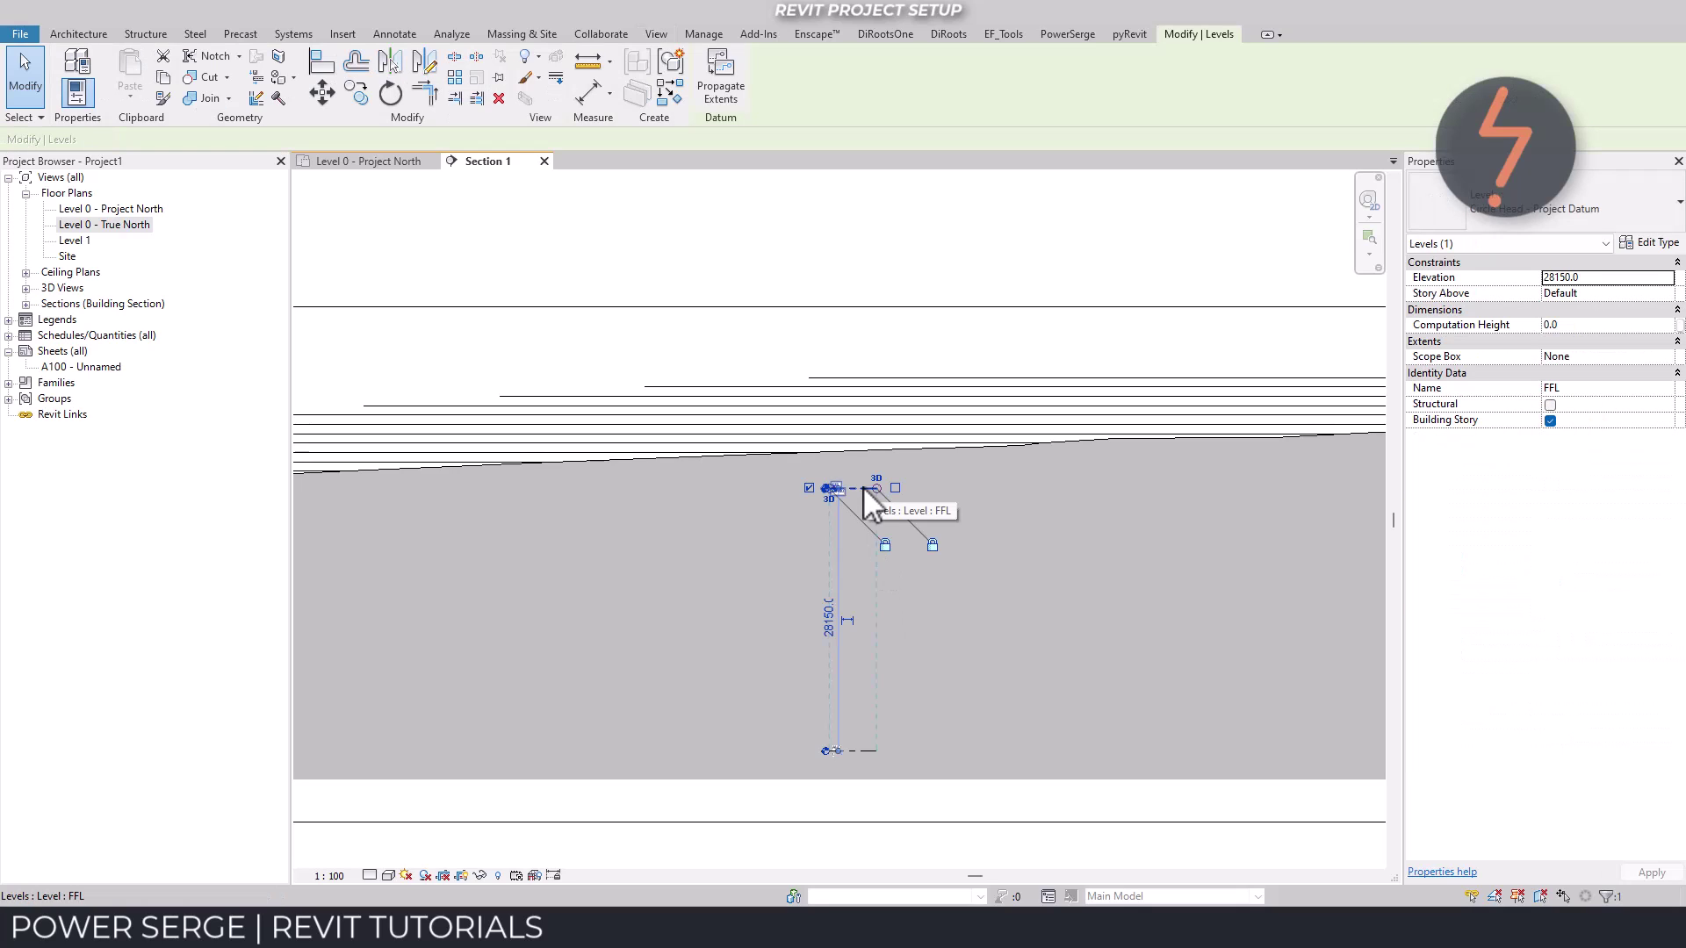
# - Copy FFL up 9000 as a new level named Parapet (37150)
pyautogui.press('c')
pyautogui.press('o')
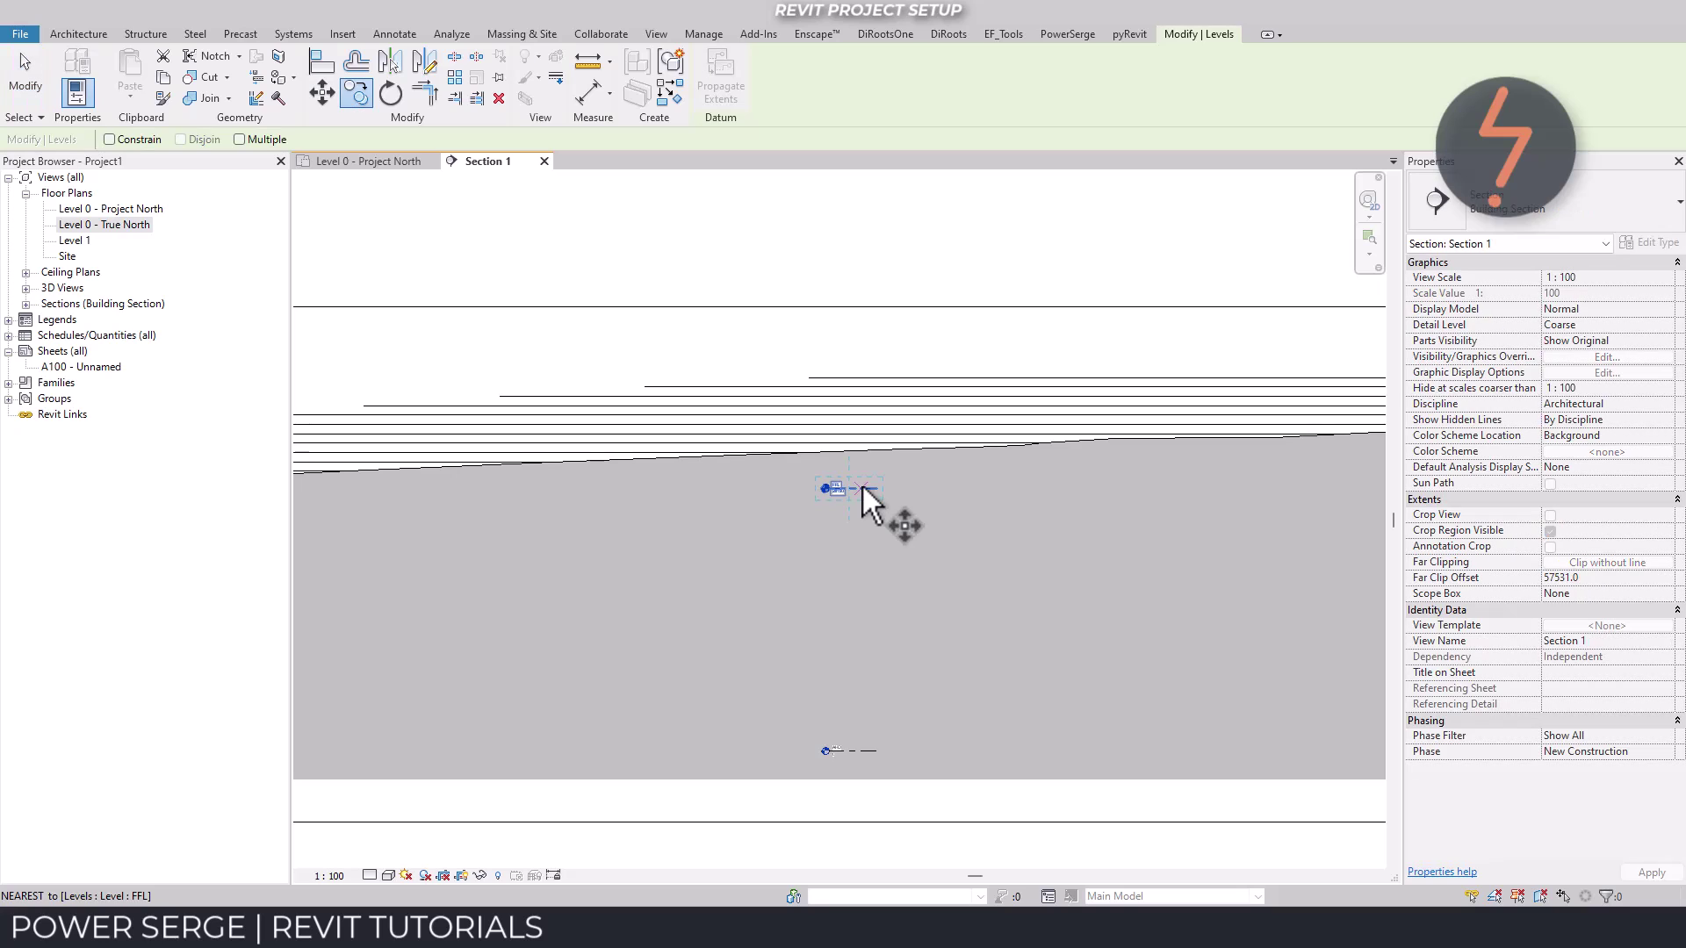
pyautogui.click(862, 486)
pyautogui.write('90')
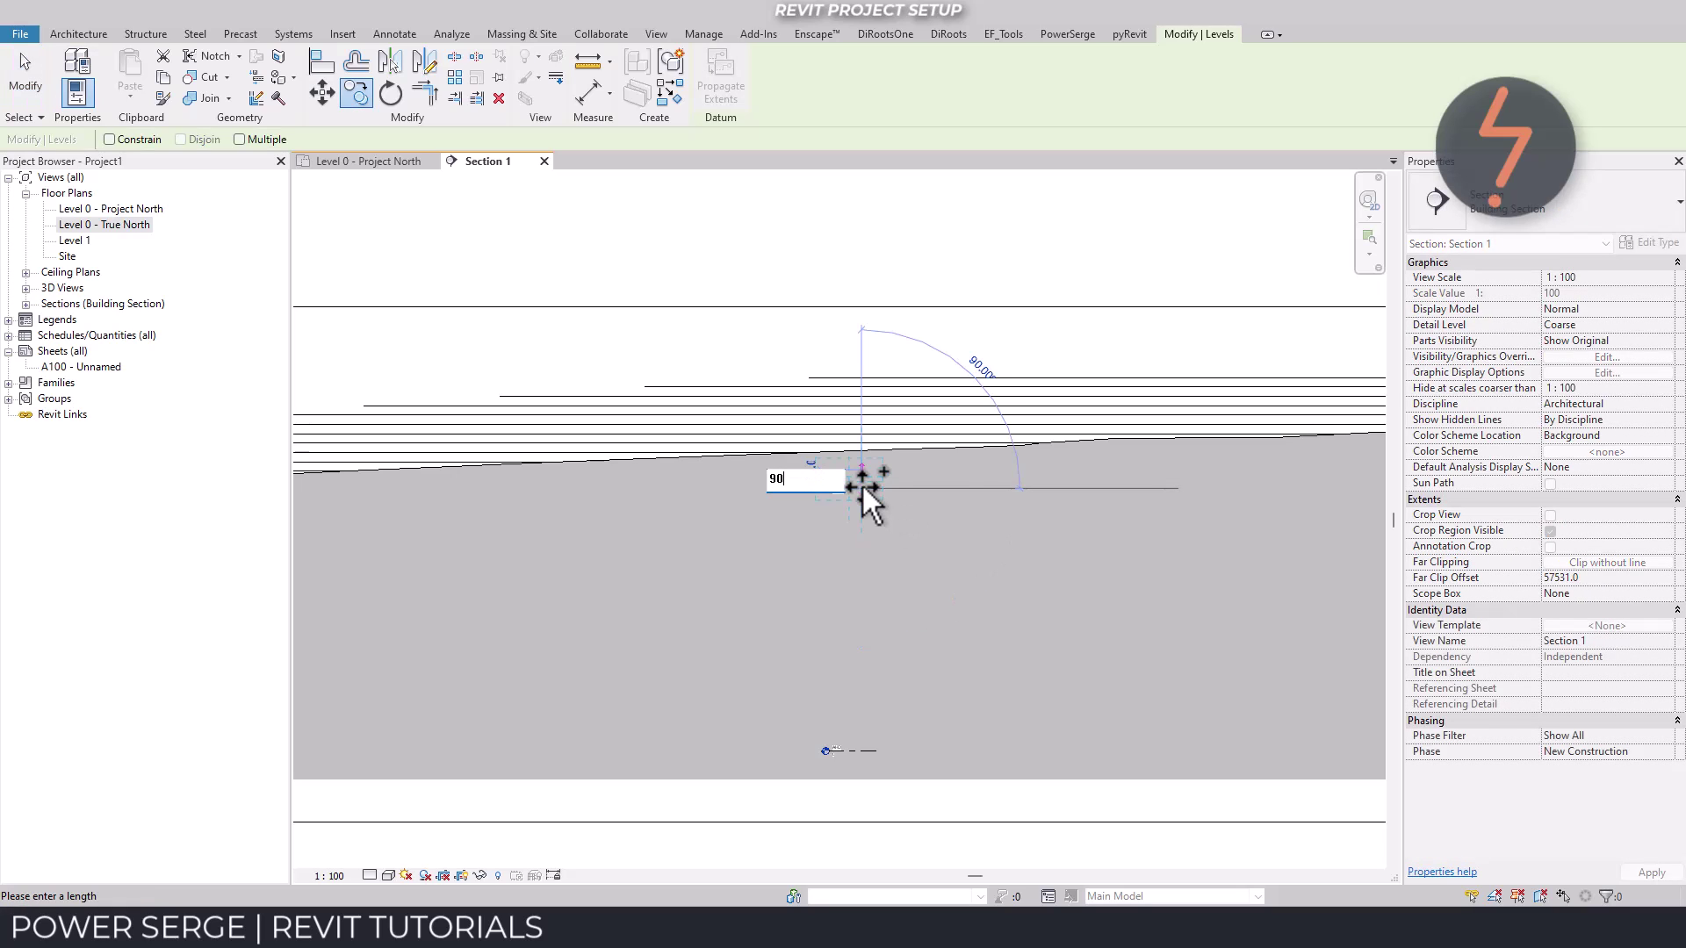
pyautogui.write('00')
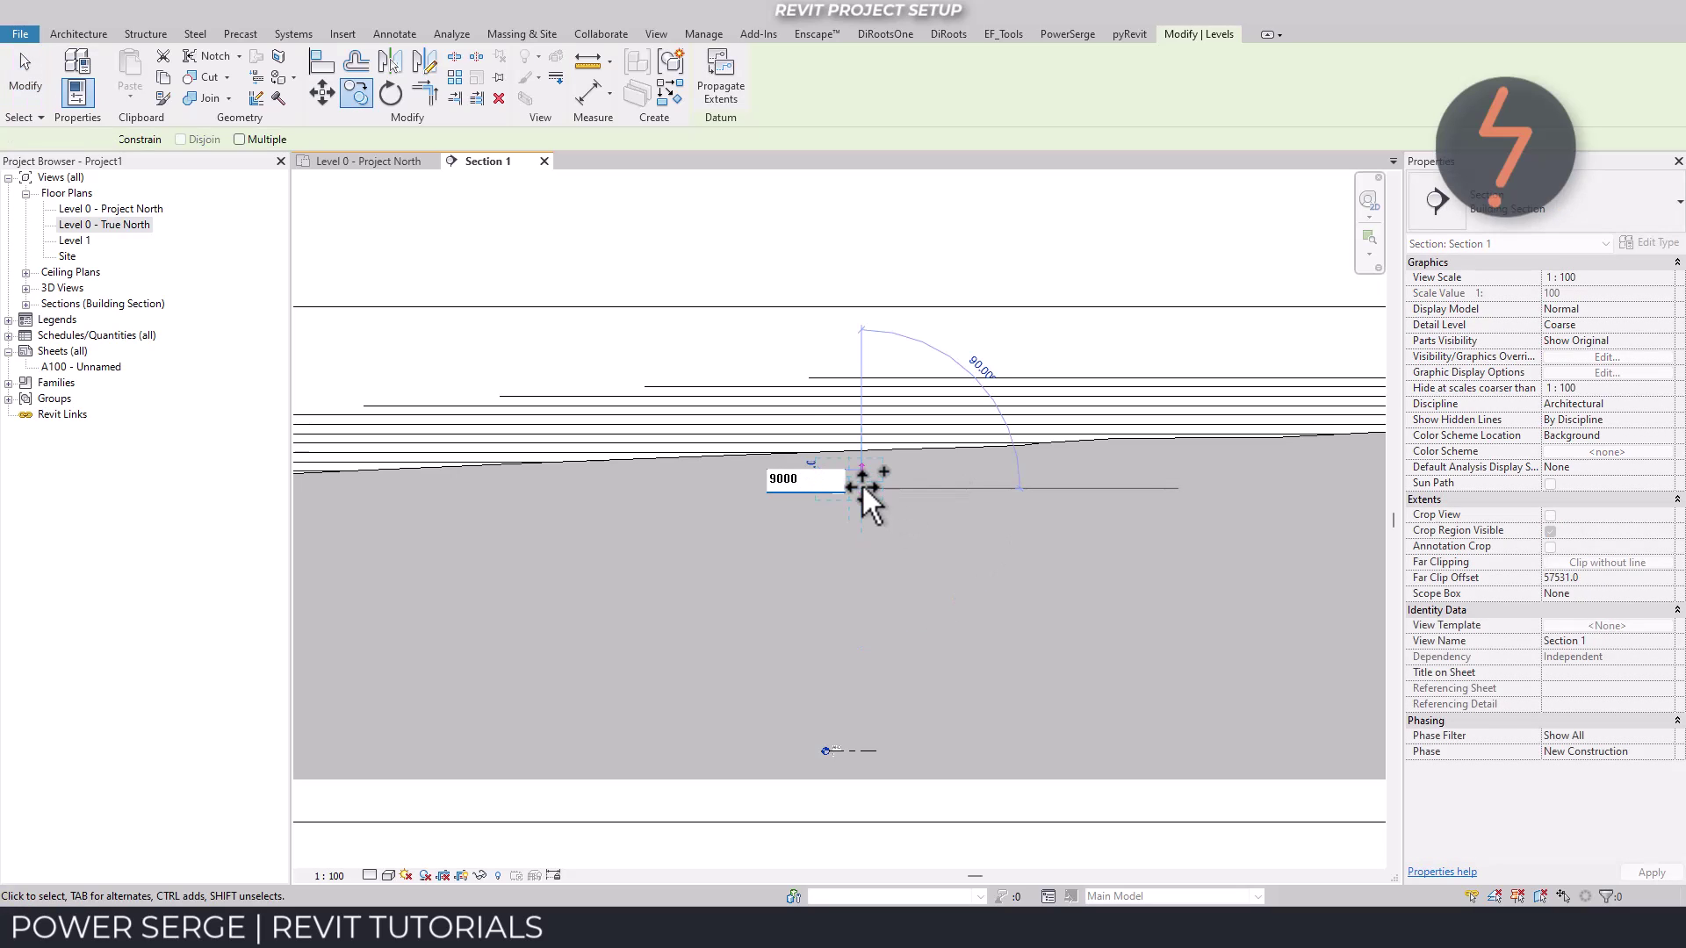
pyautogui.press('Return')
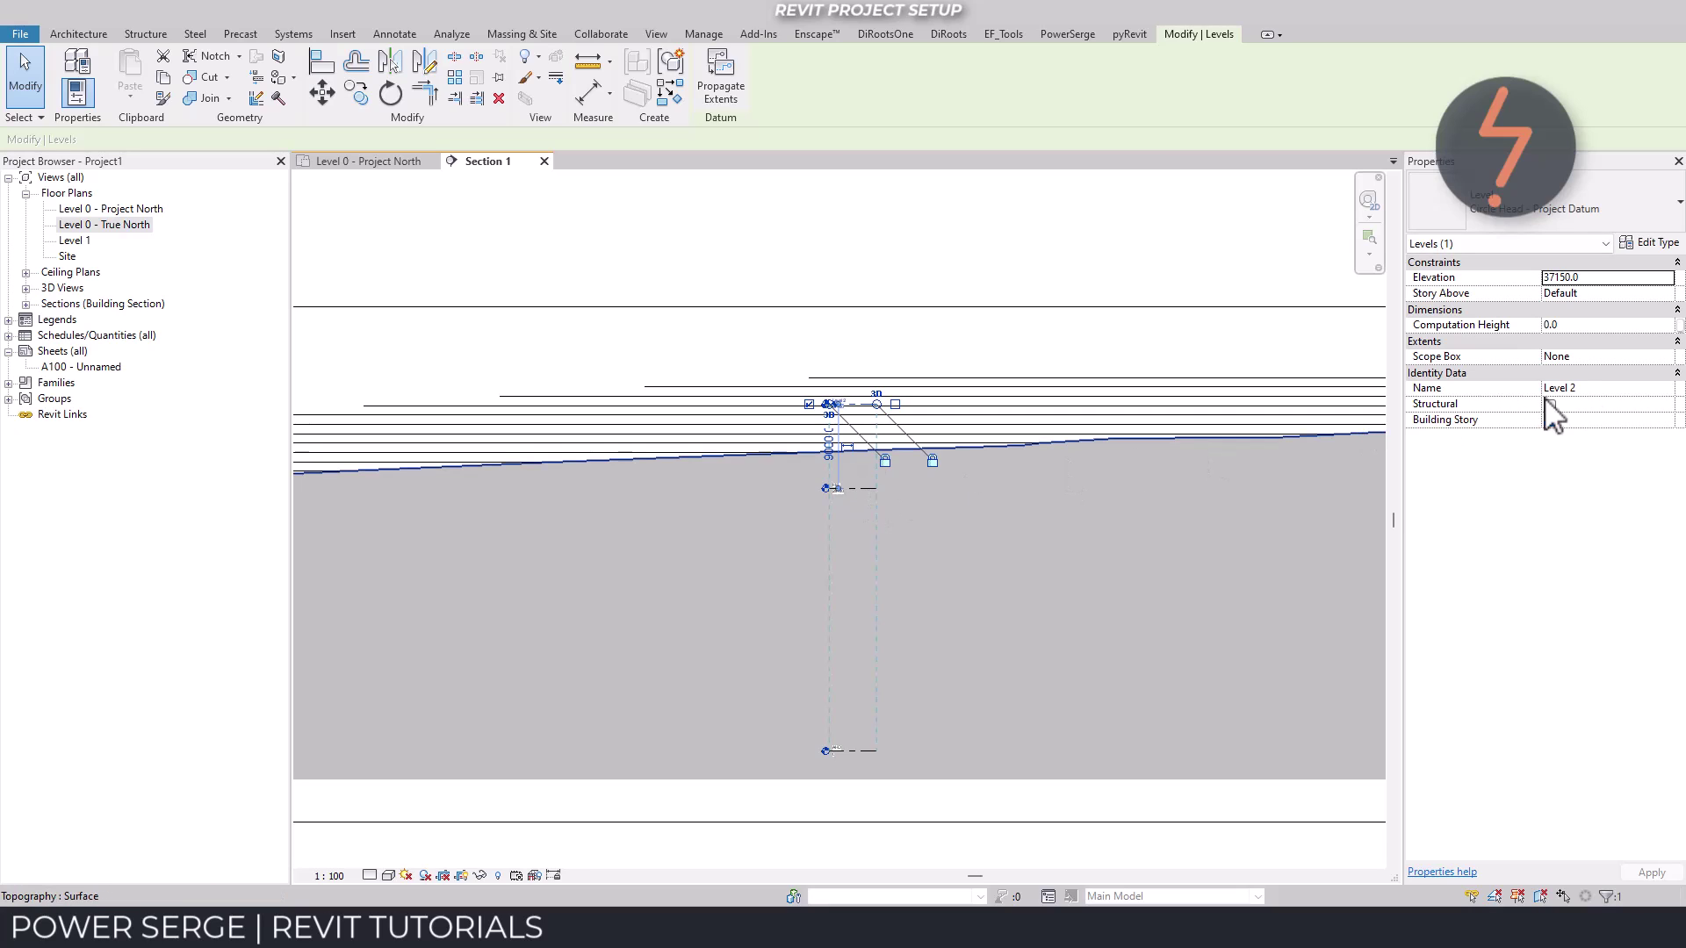
pyautogui.click(1576, 388)
pyautogui.write('Parapet')
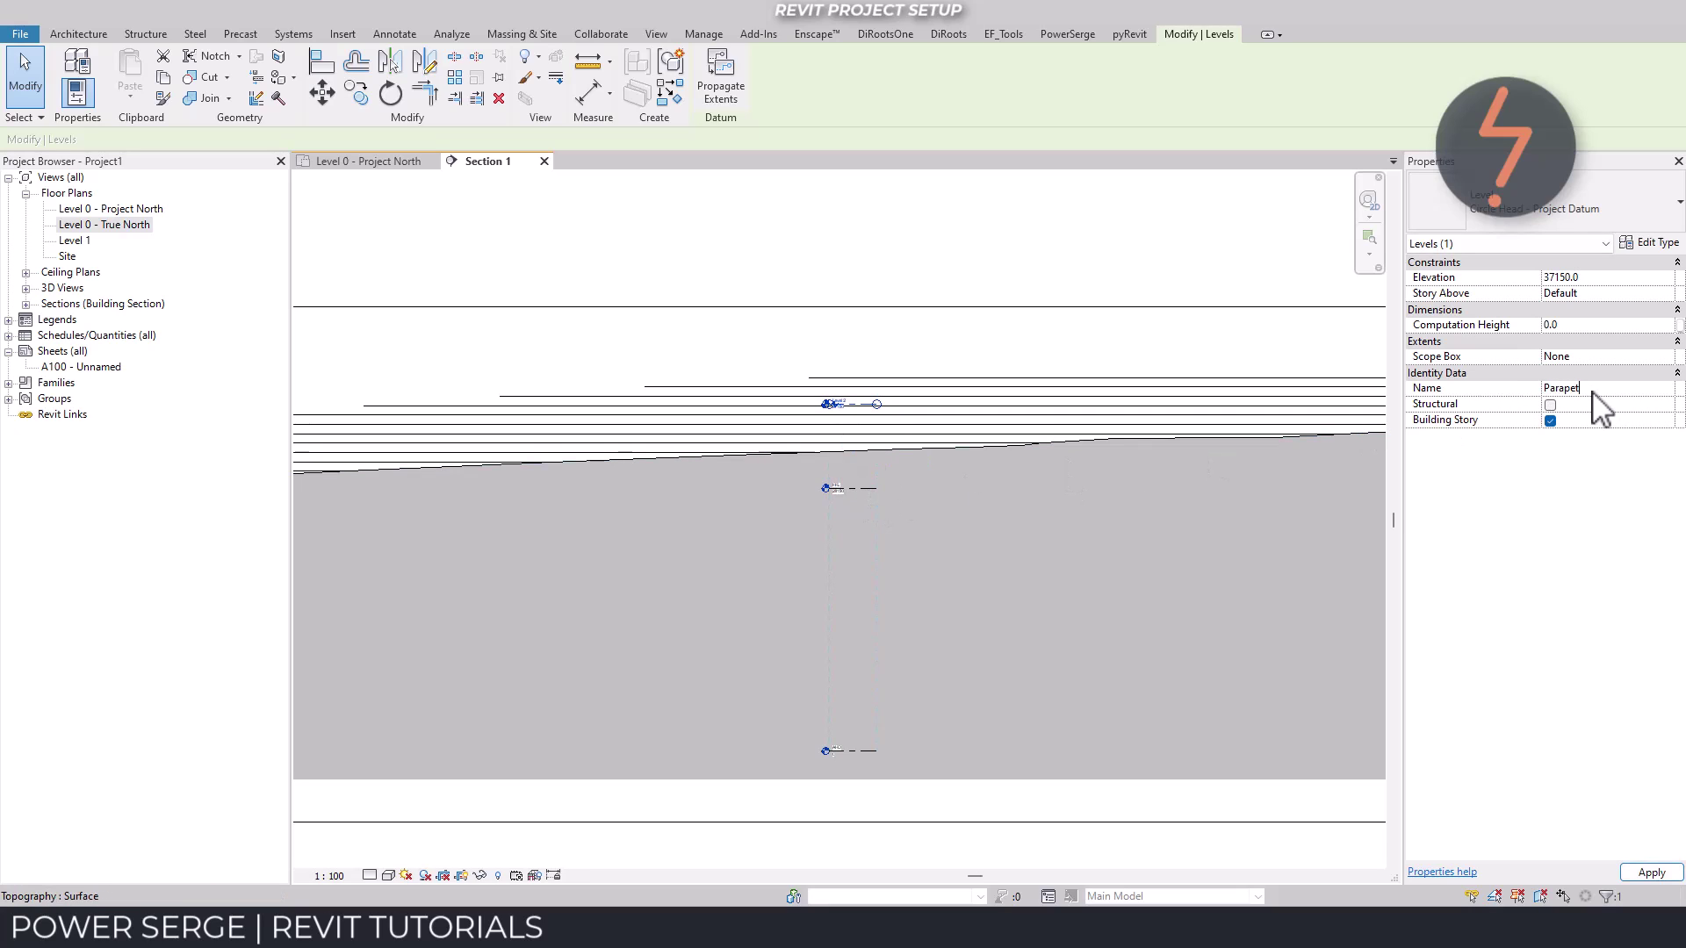
pyautogui.press('Return')
pyautogui.press('Escape')
# - Copy AHD up 43000 as a 'Top Of Site' level, then return to the Level 0 - Project North plan
pyautogui.click(857, 750)
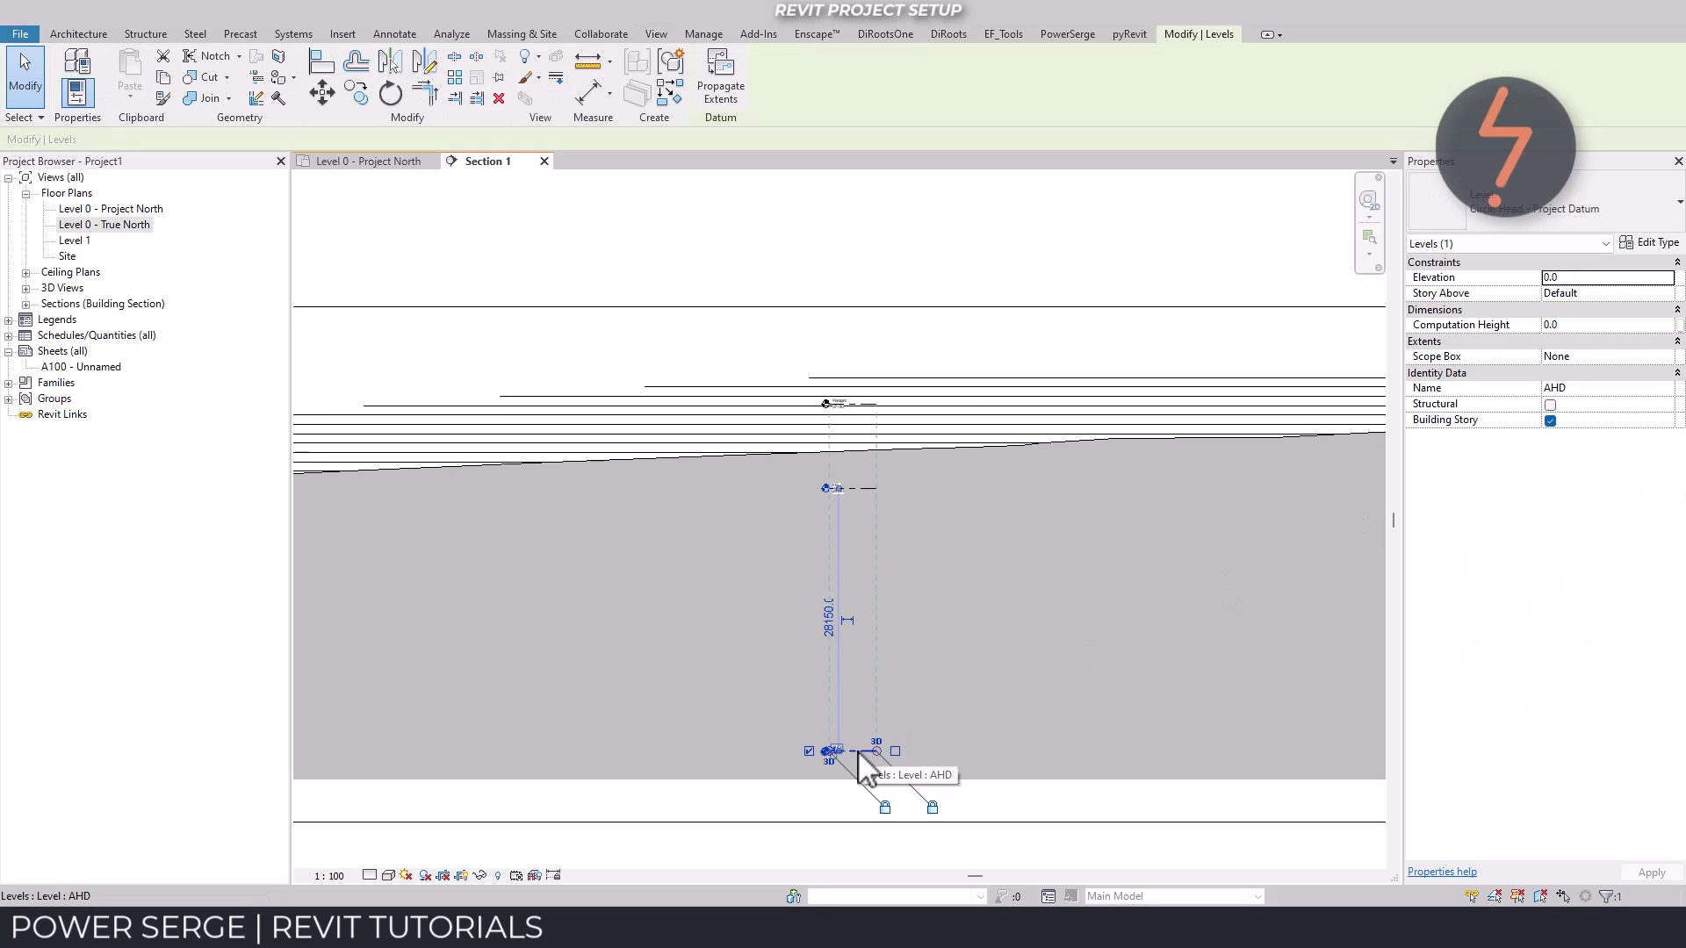
pyautogui.press('r')
pyautogui.press('o')
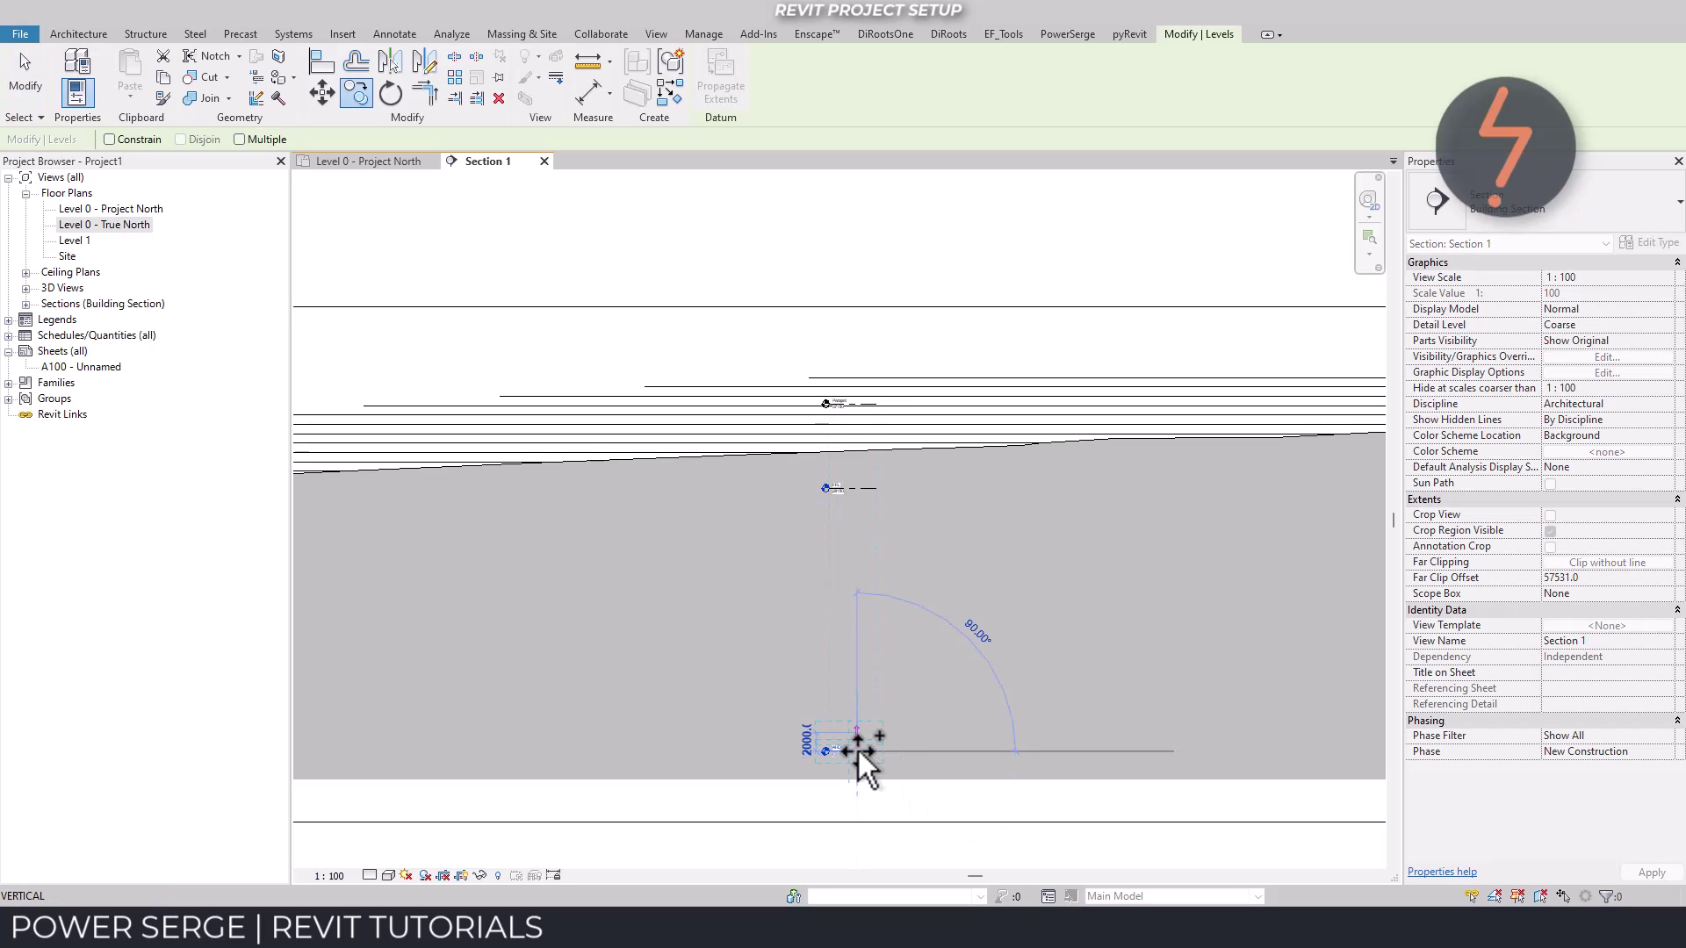
pyautogui.write('4300')
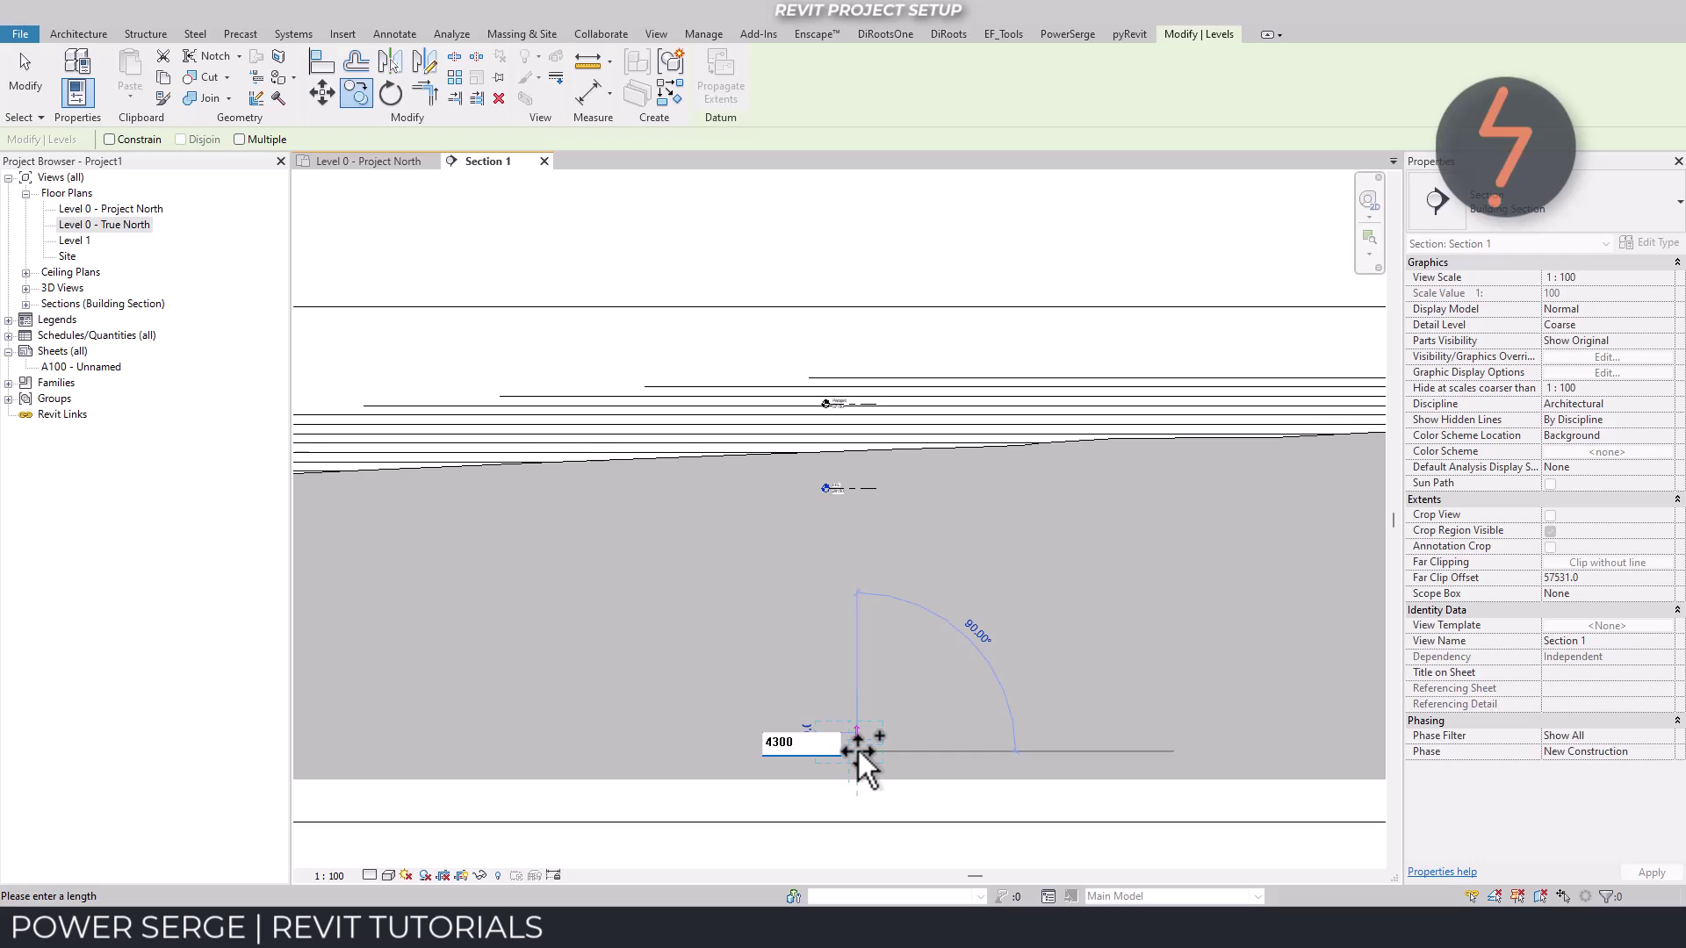
pyautogui.write('0')
pyautogui.press('Return')
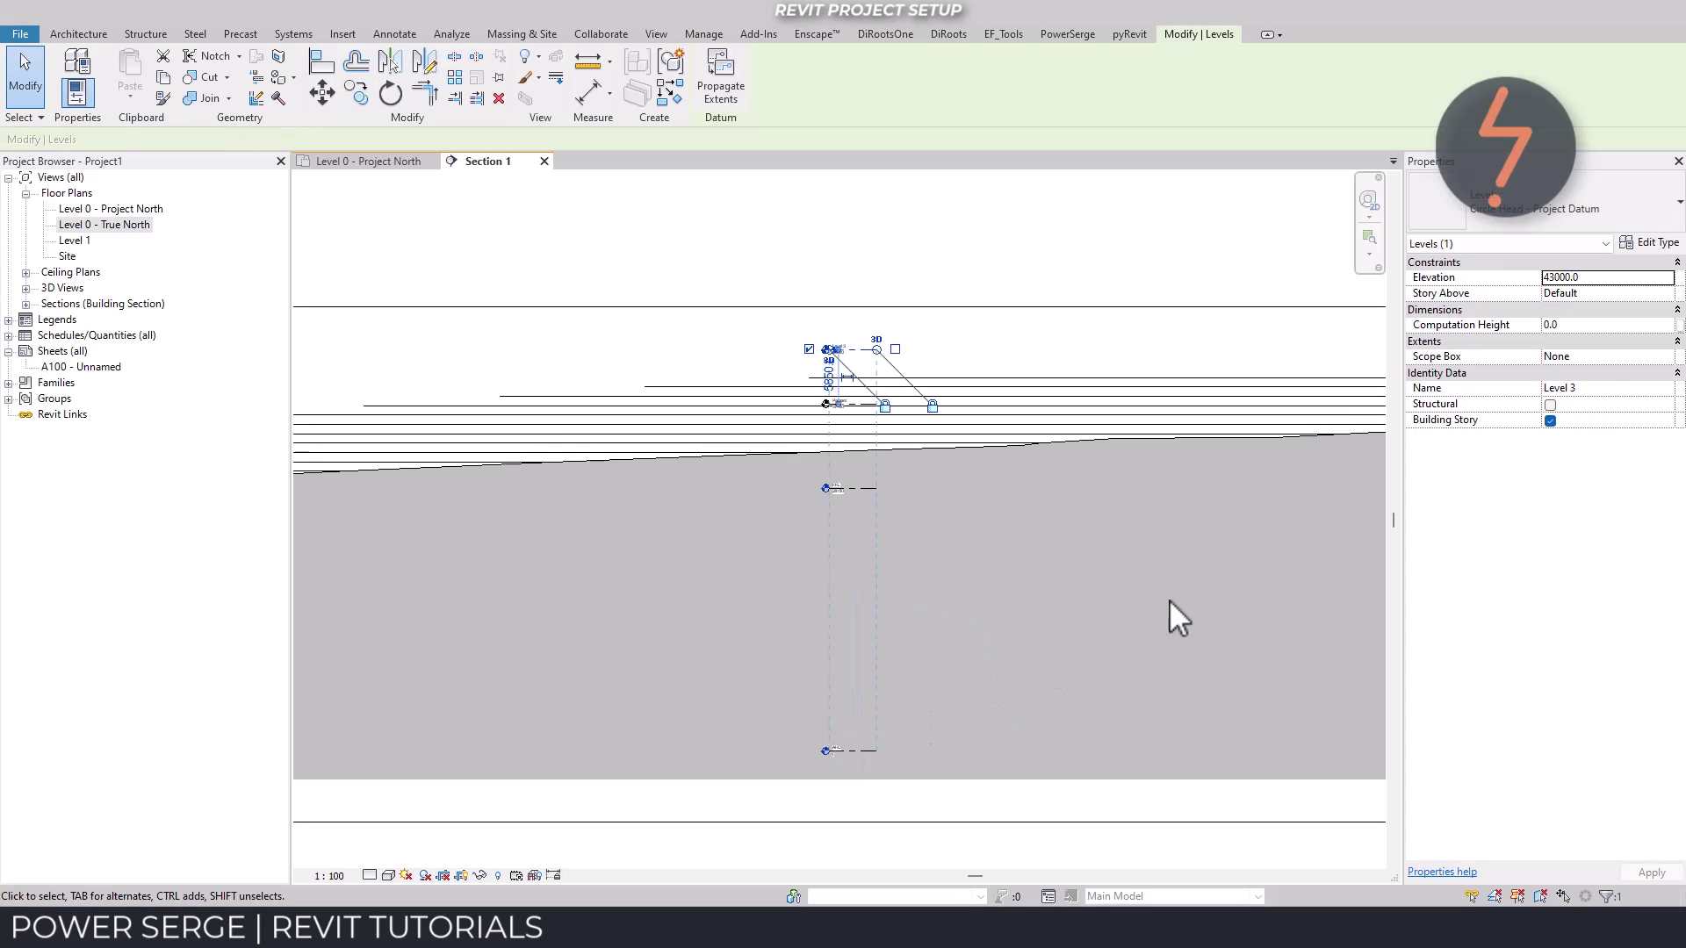
pyautogui.click(1608, 388)
pyautogui.write('Top')
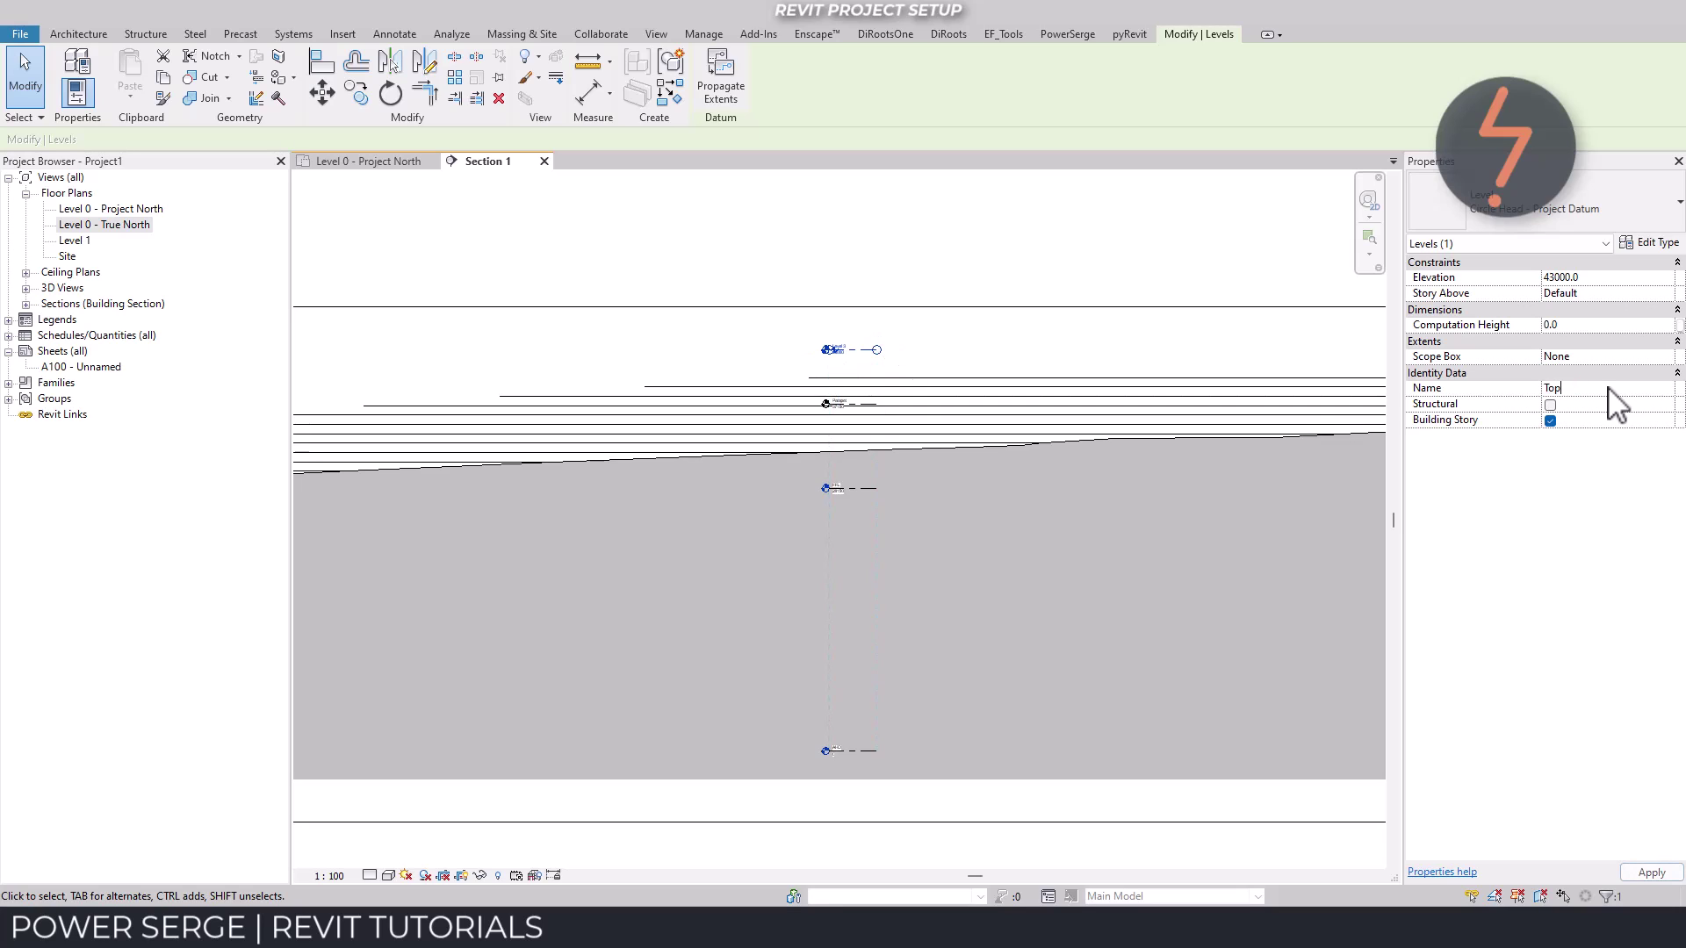
pyautogui.write(' Of Site')
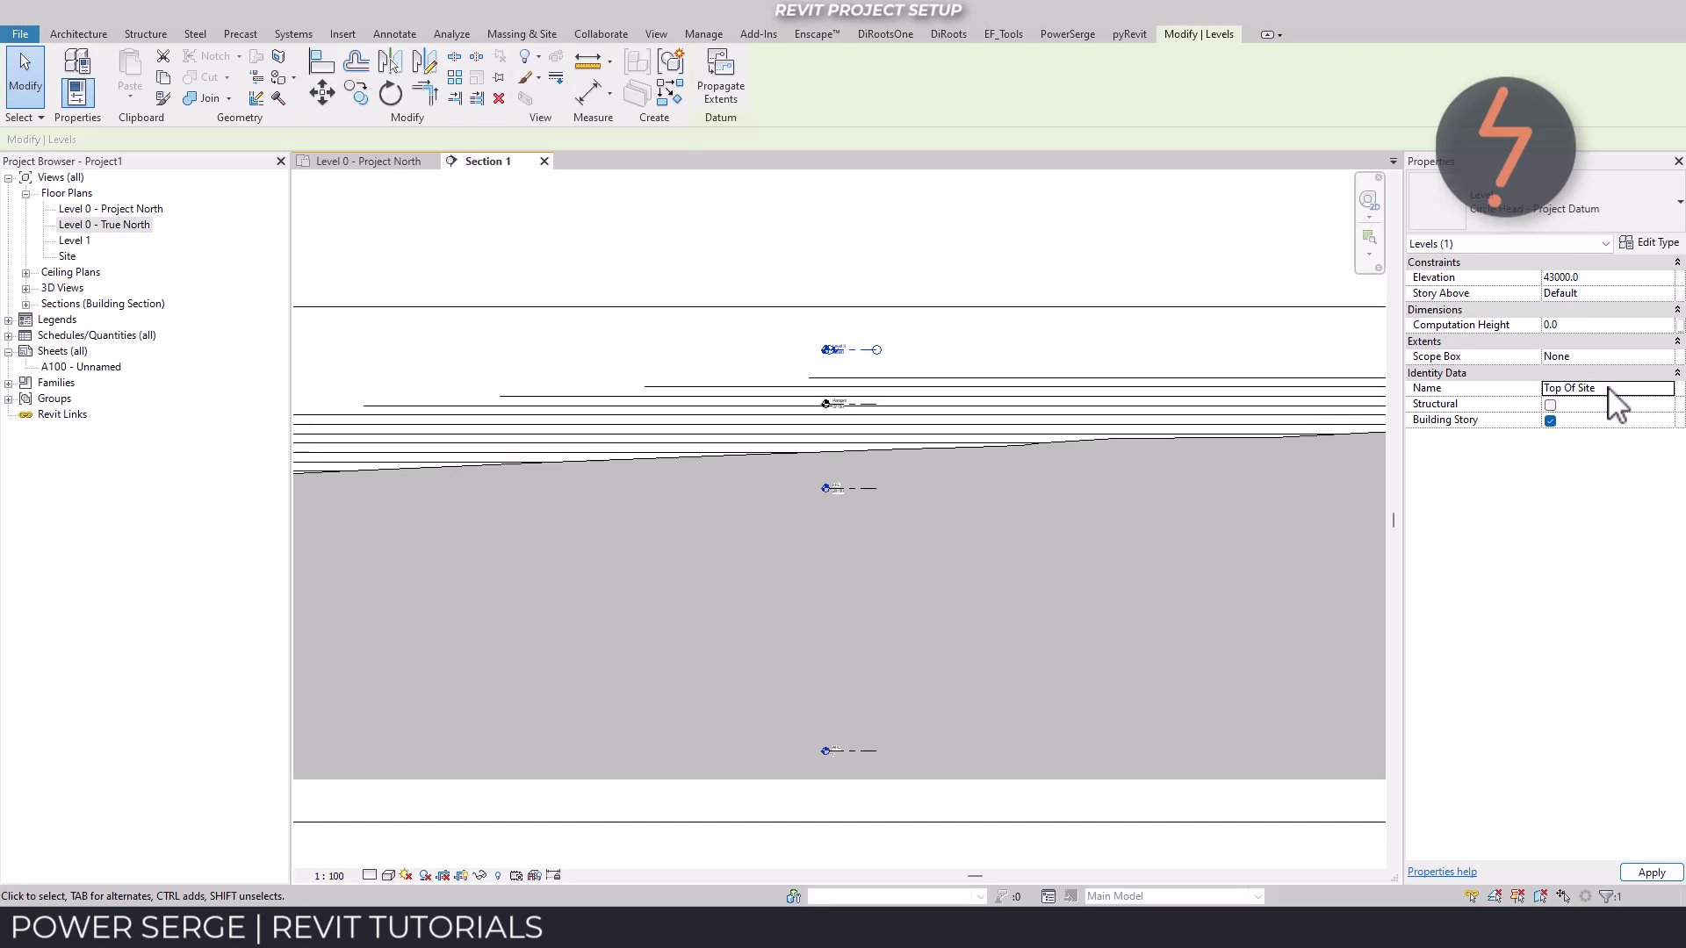
pyautogui.click(700, 237)
pyautogui.click(380, 165)
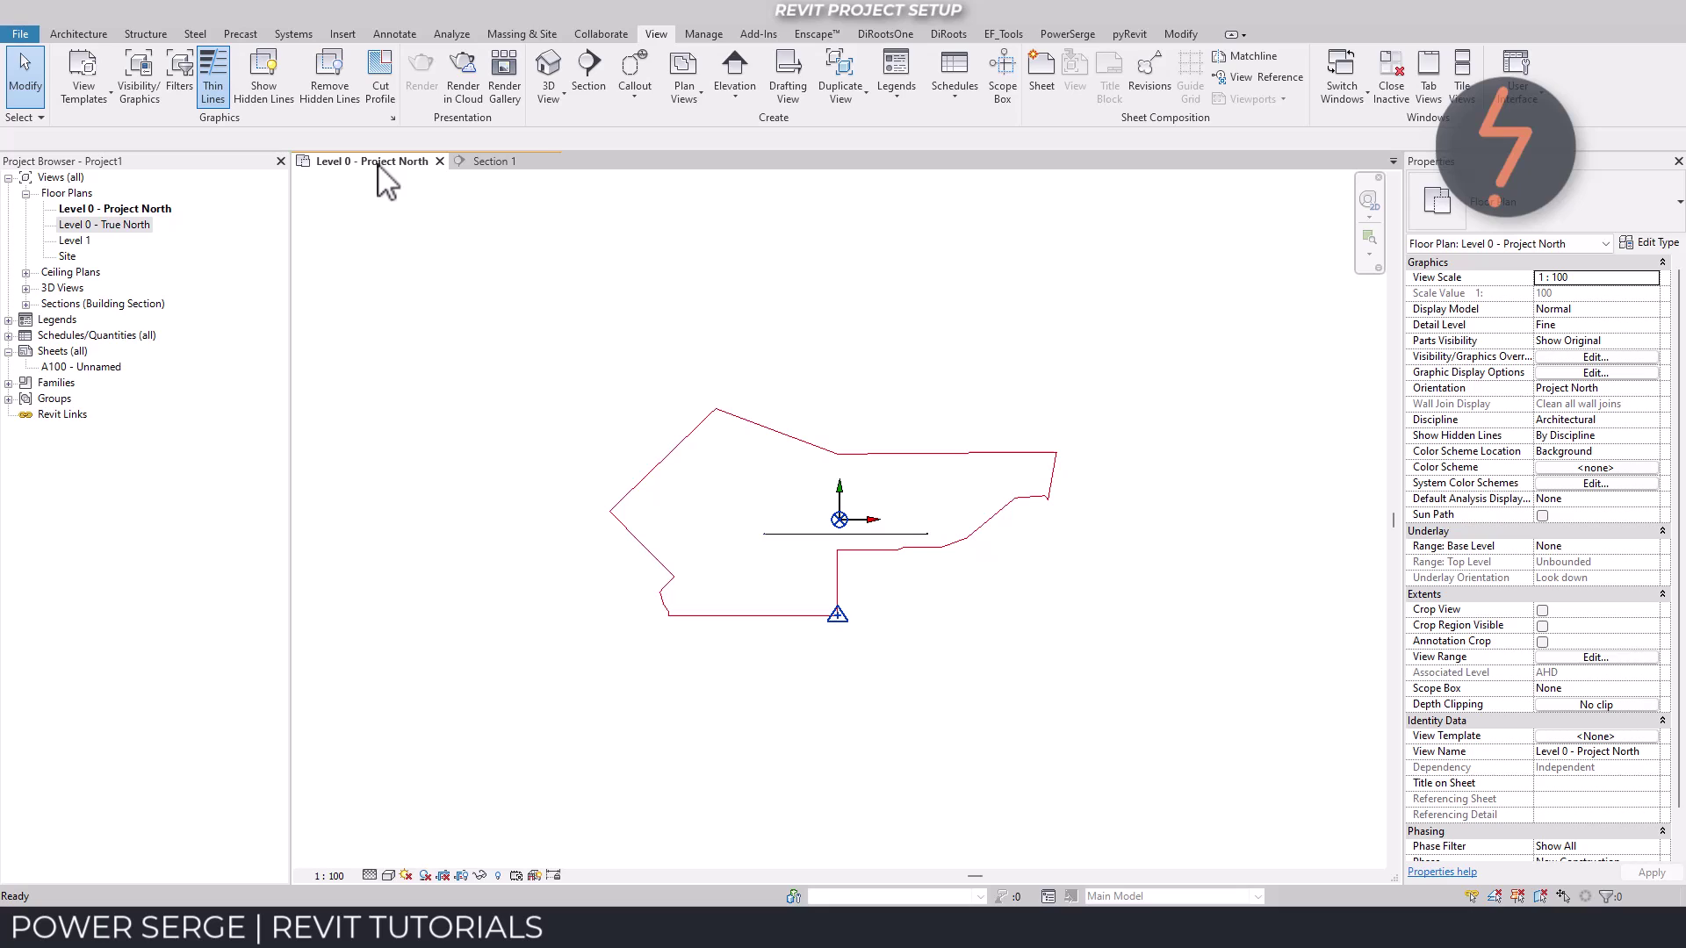
# - Sketch a property line by picking the site boundary edges and finish the sketch
pyautogui.click(508, 34)
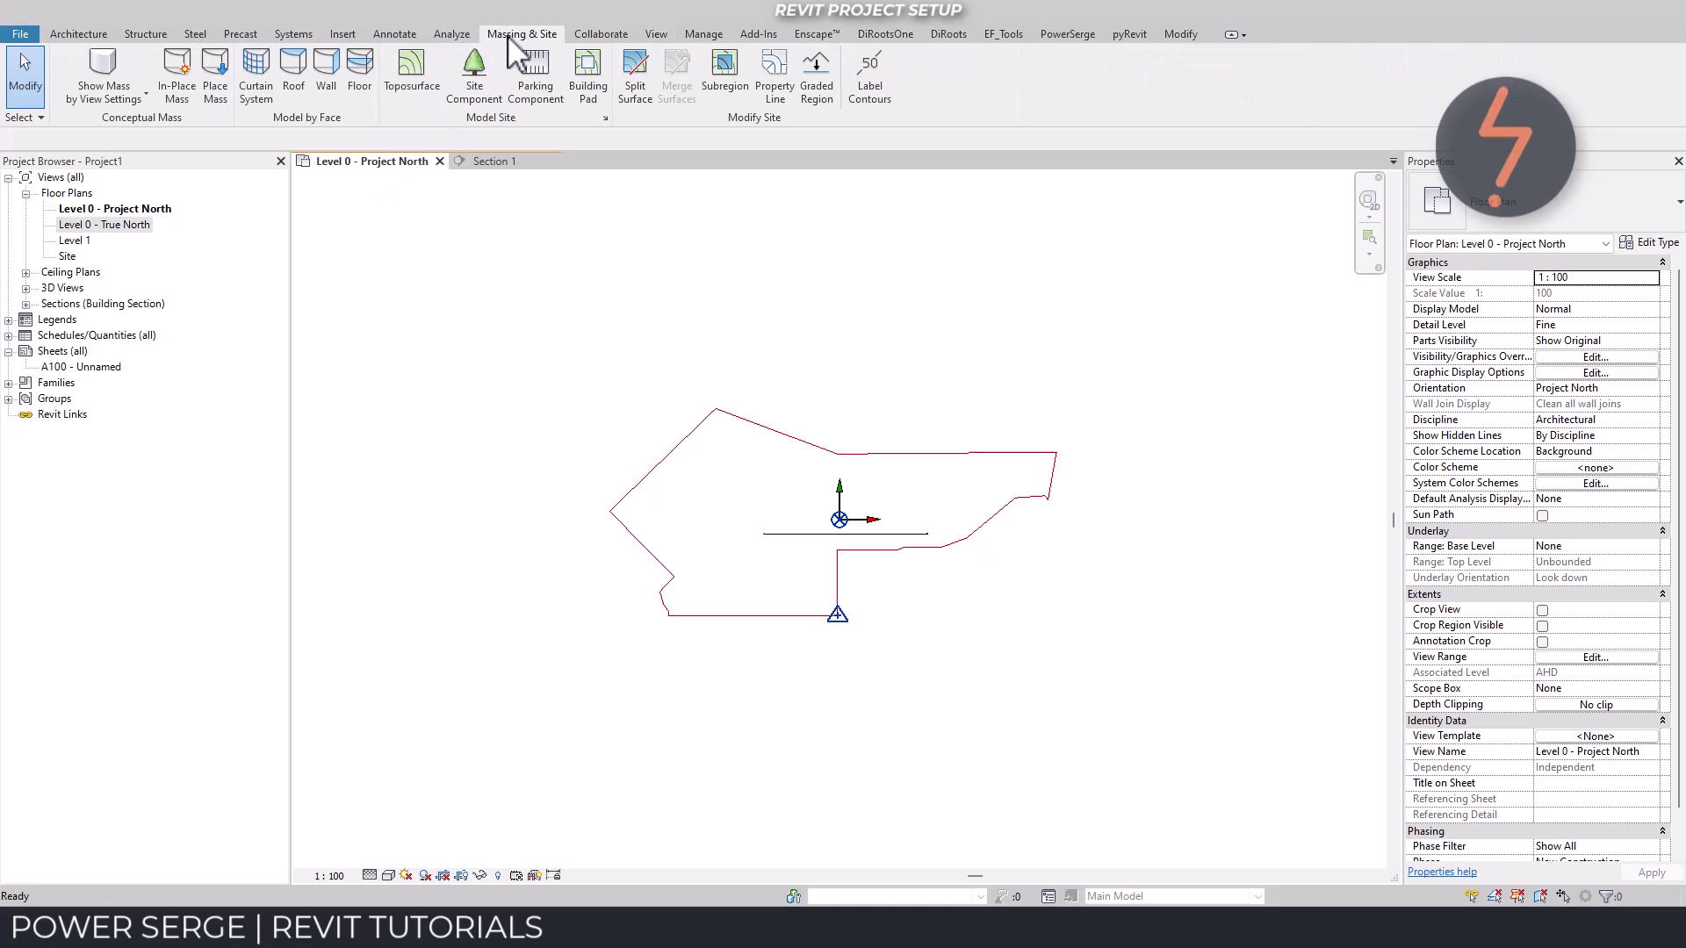
pyautogui.click(785, 83)
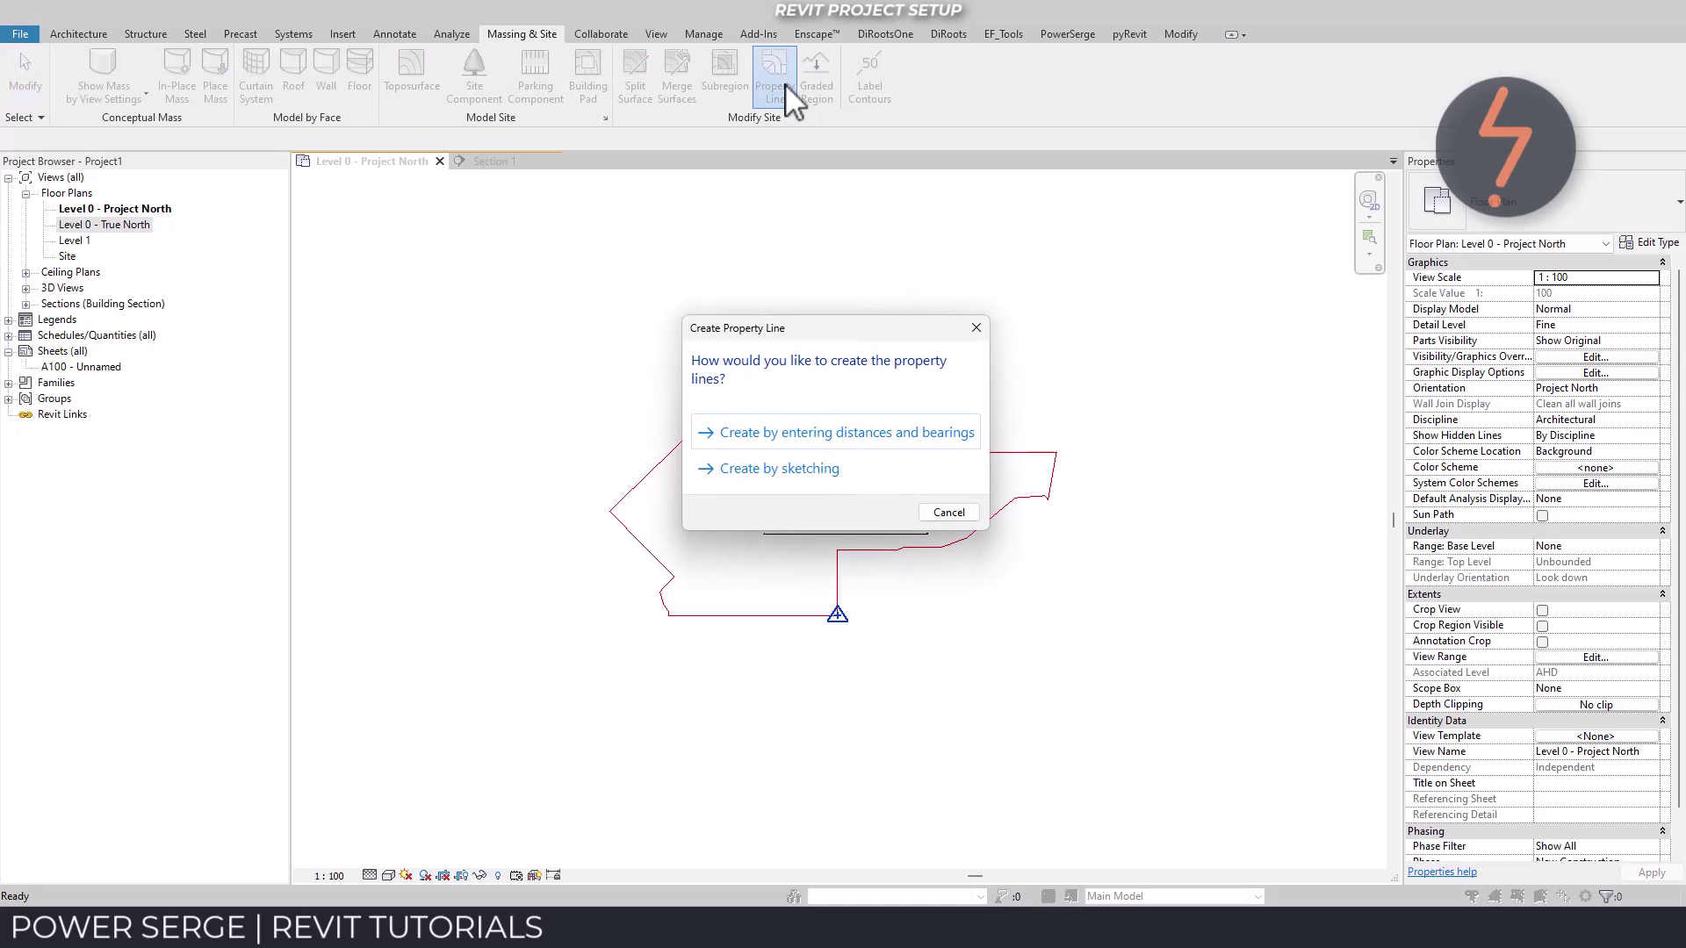
pyautogui.click(705, 474)
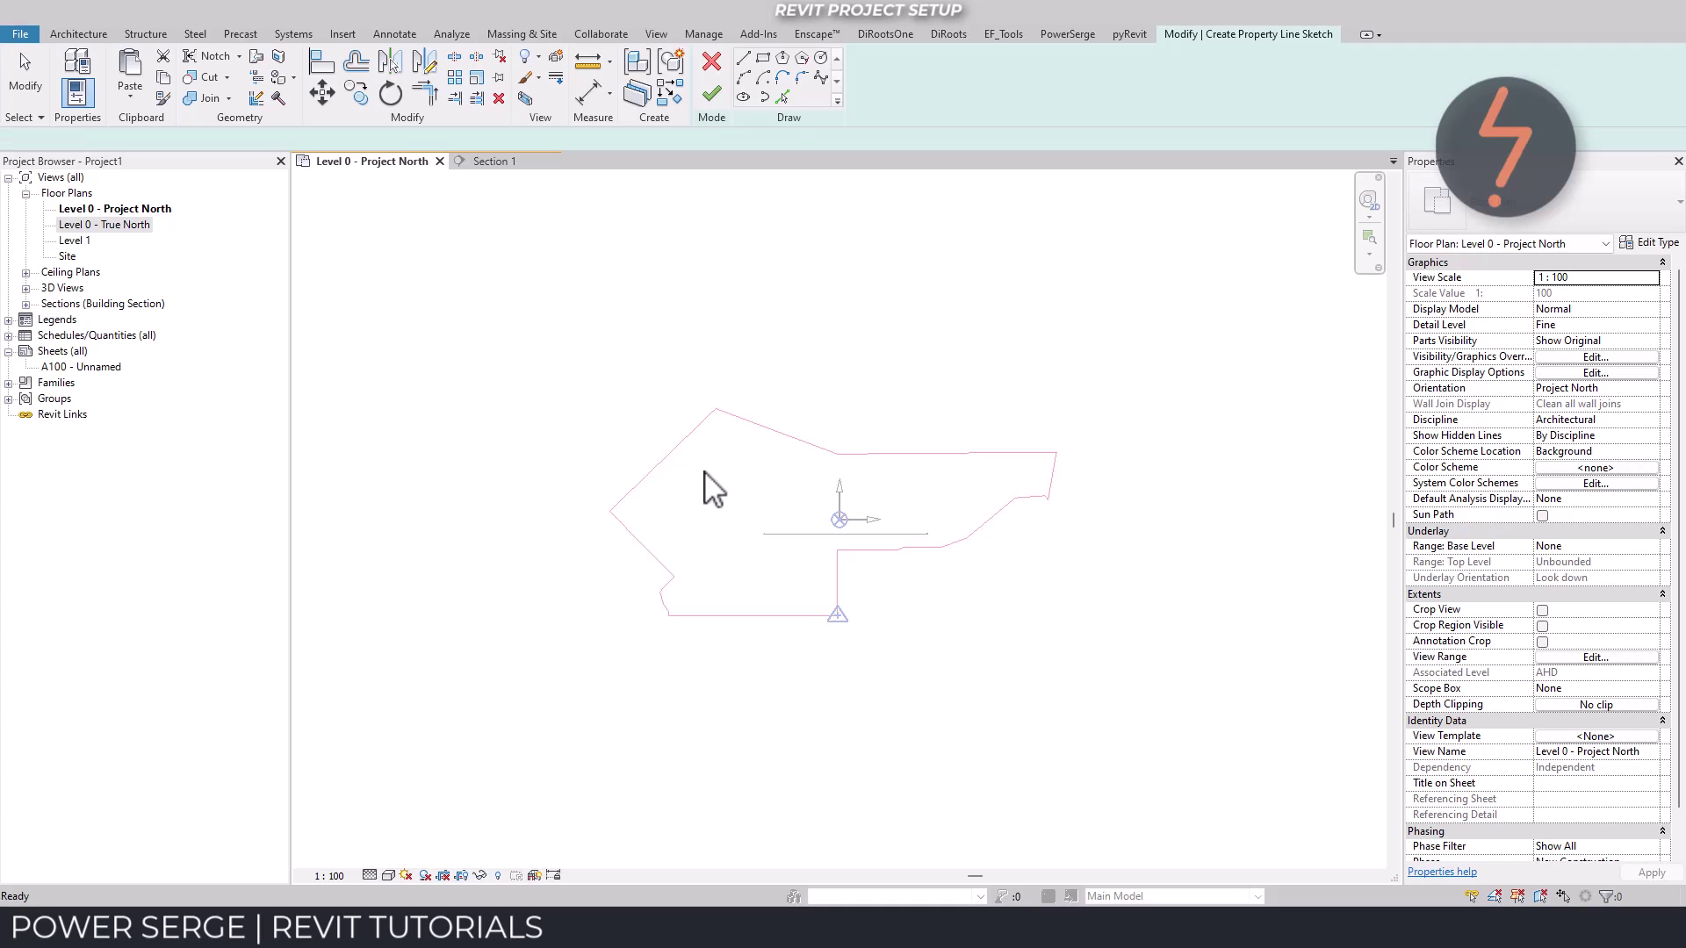
pyautogui.click(783, 96)
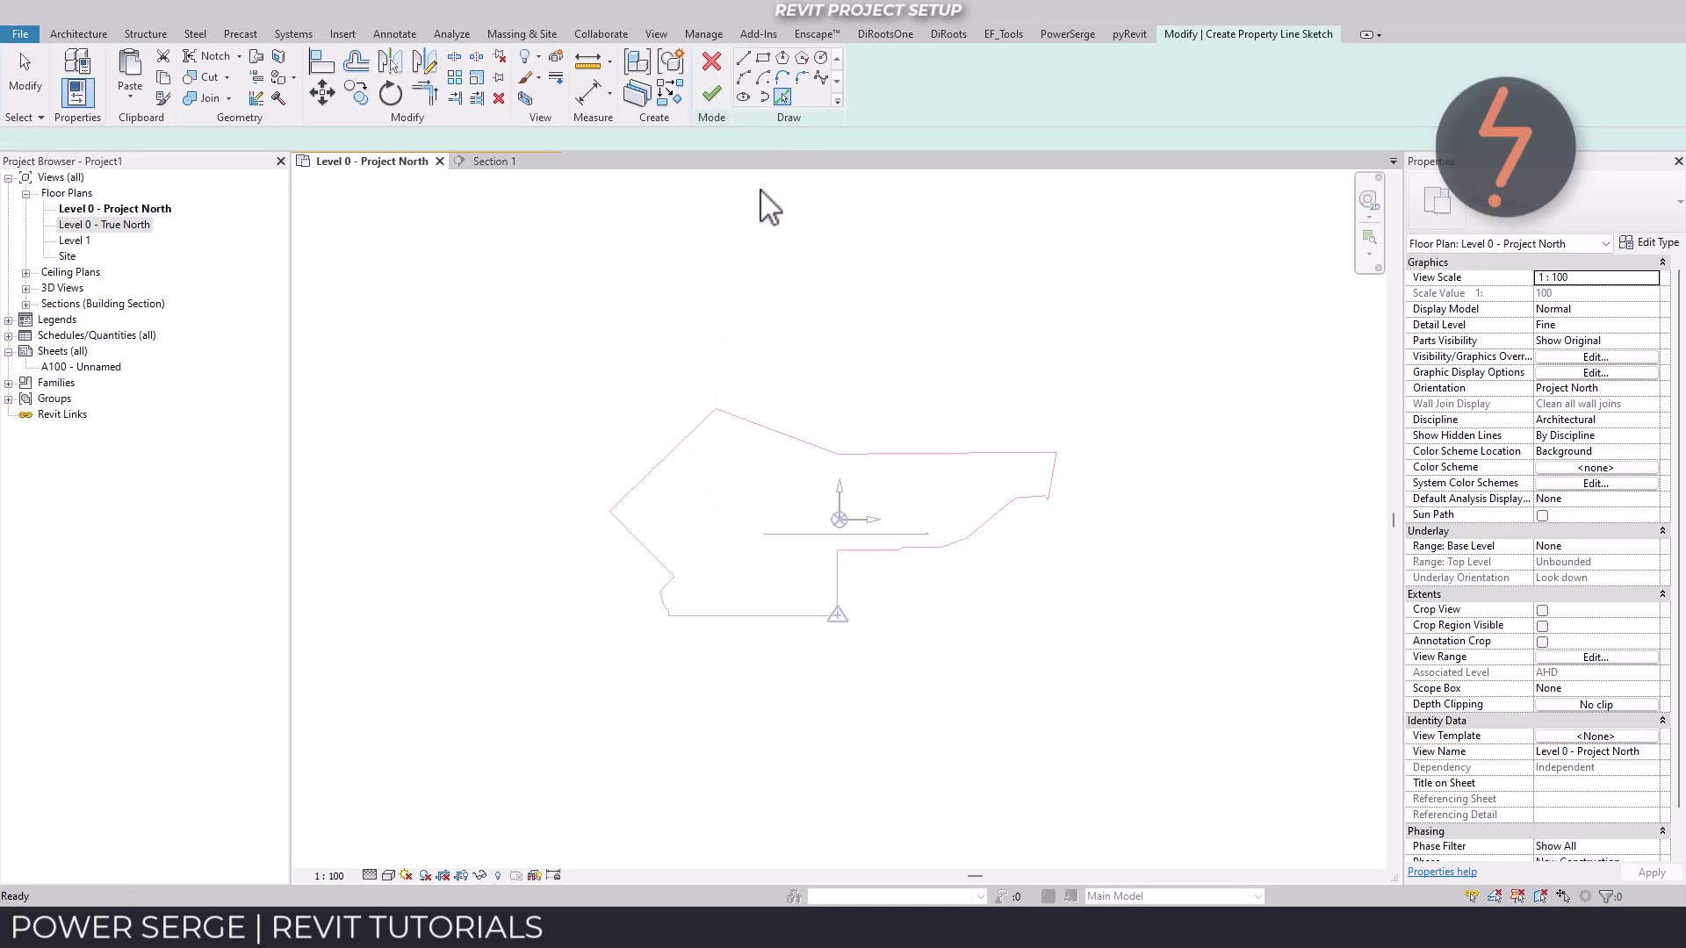
pyautogui.click(701, 424)
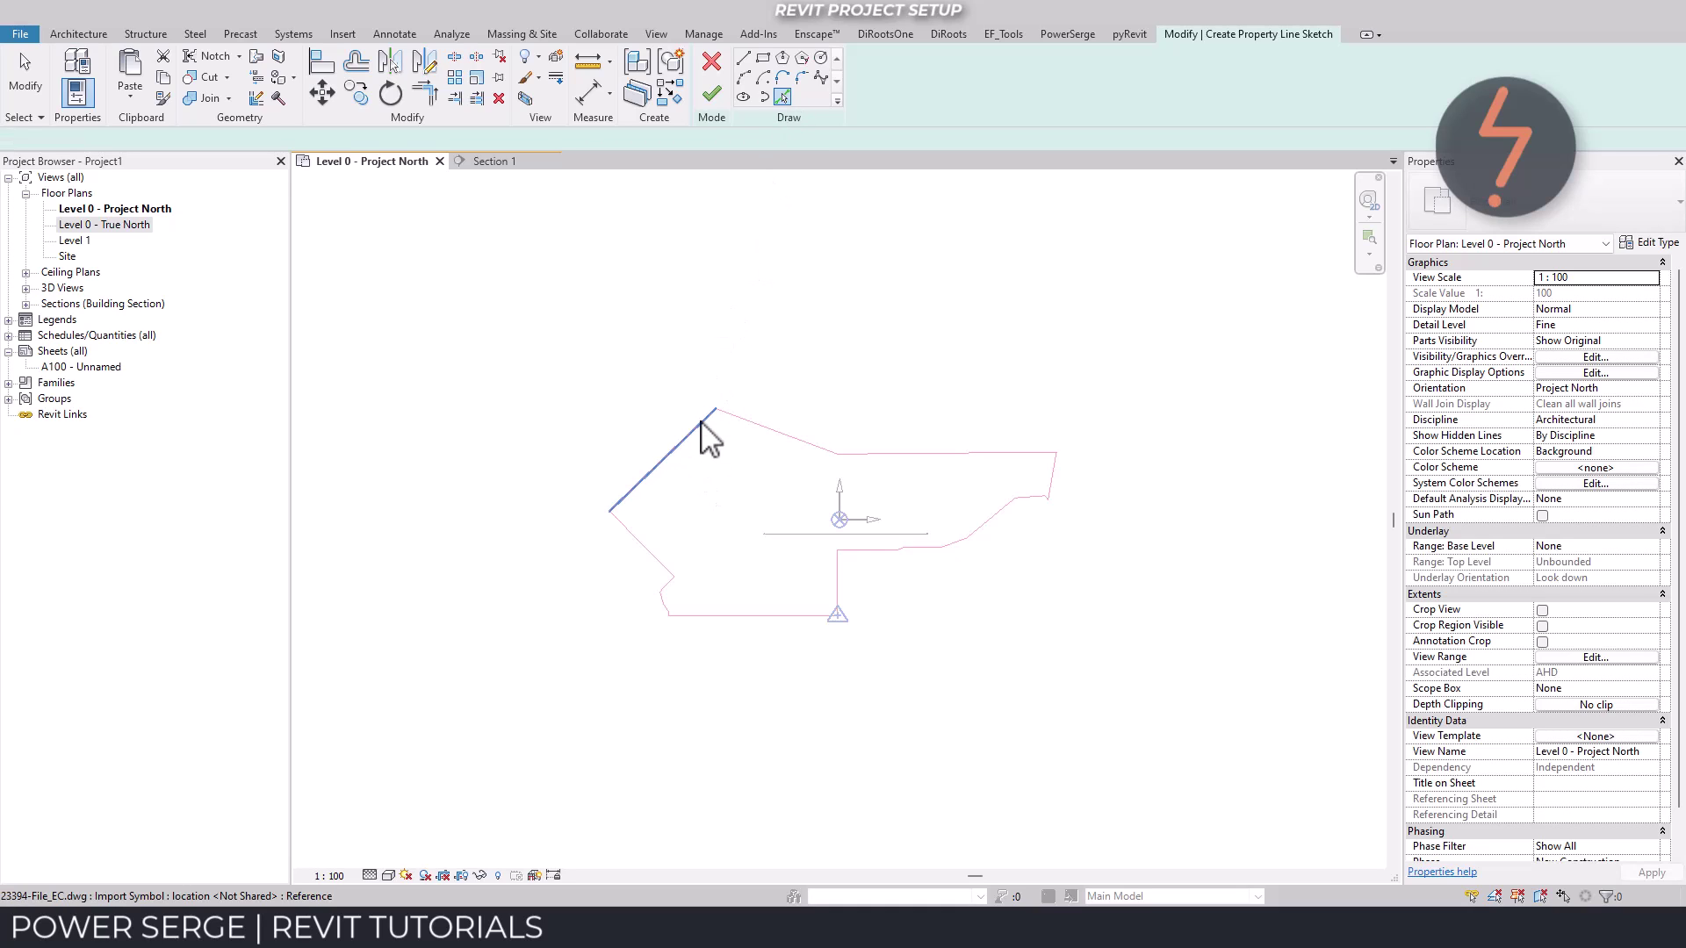
pyautogui.click(768, 442)
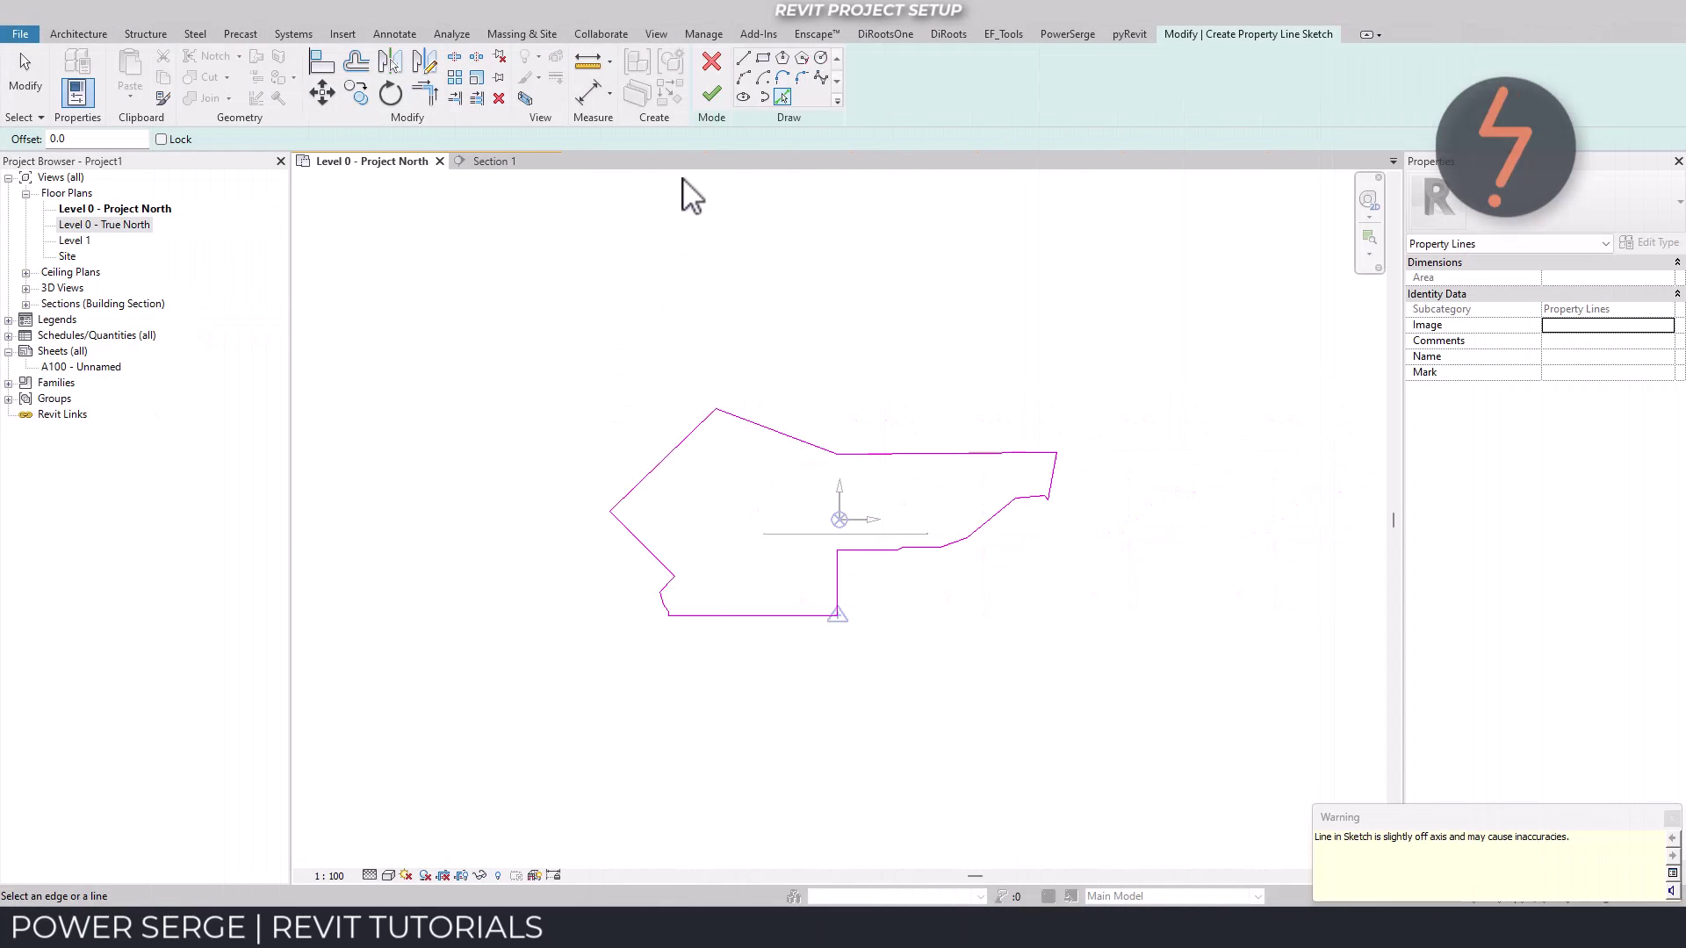
pyautogui.click(712, 93)
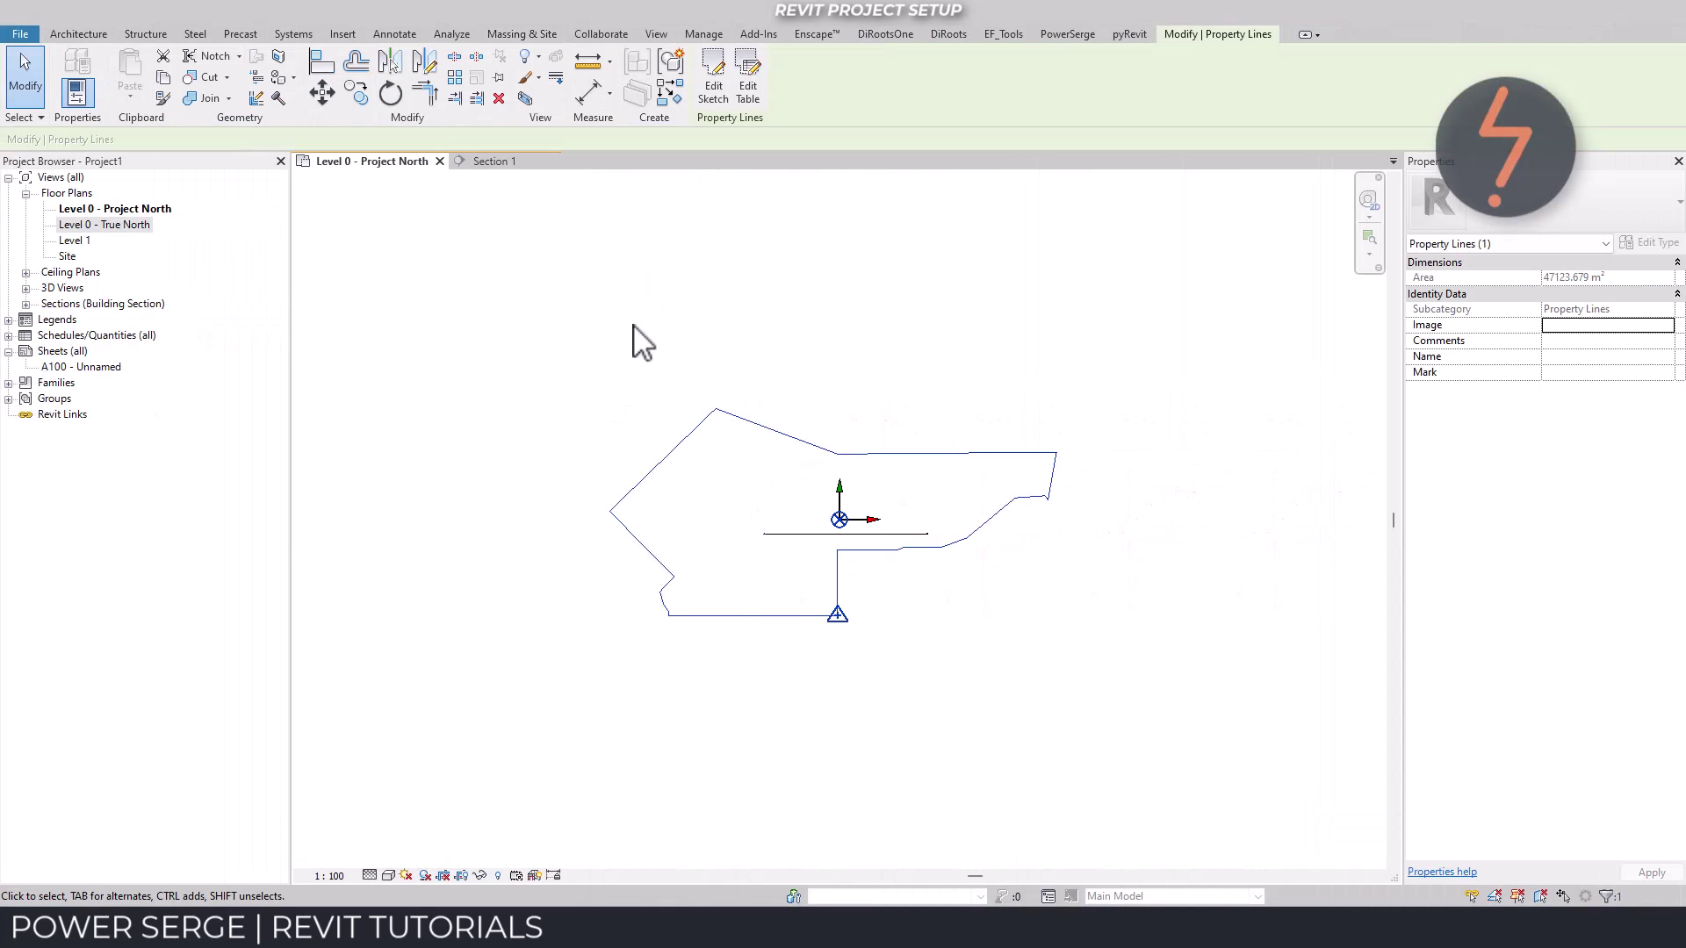
pyautogui.press('Escape')
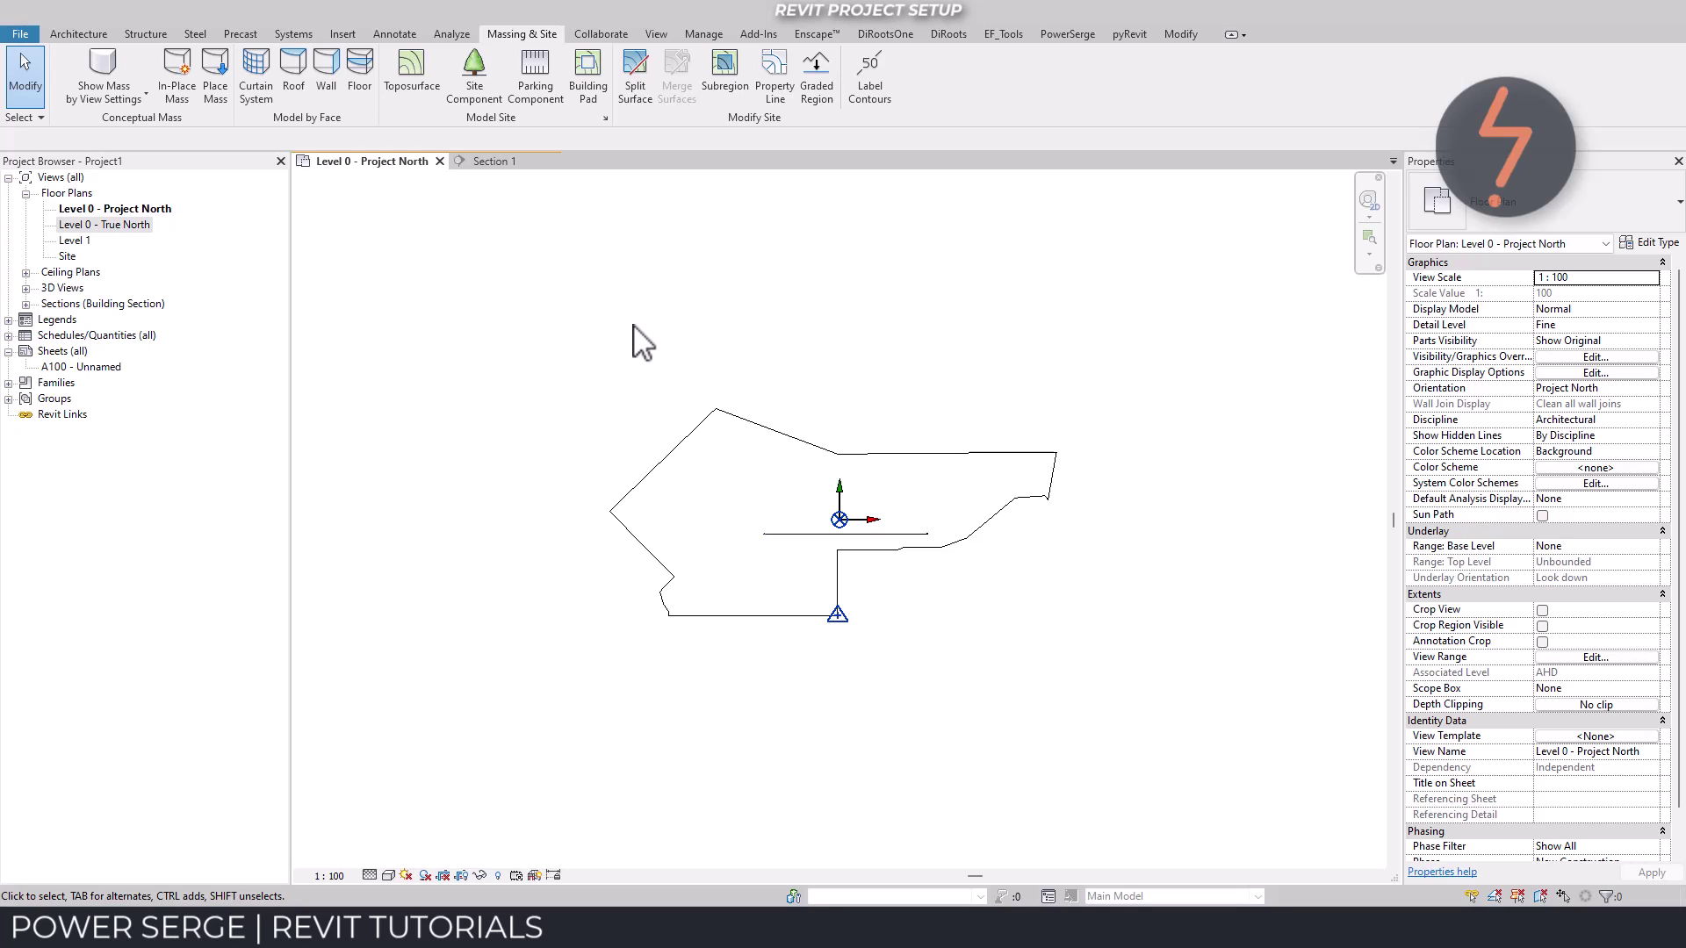
# - Draw a scope box around the whole site boundary and pull its left edge closer to the site
pyautogui.click(660, 35)
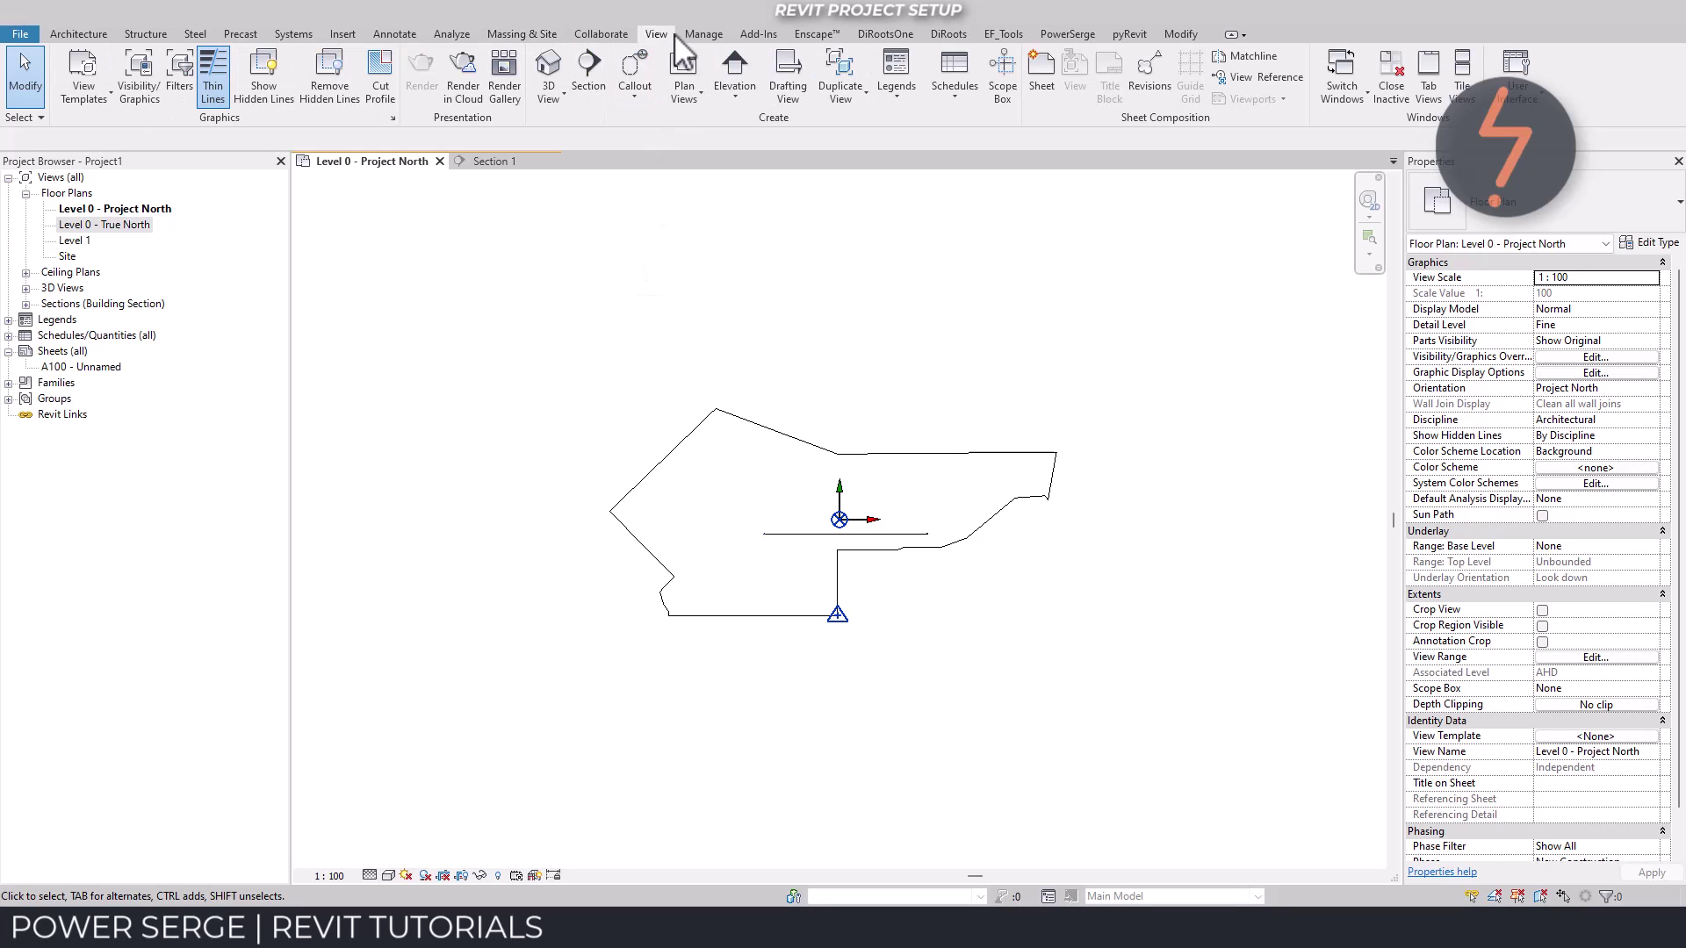
pyautogui.click(1002, 92)
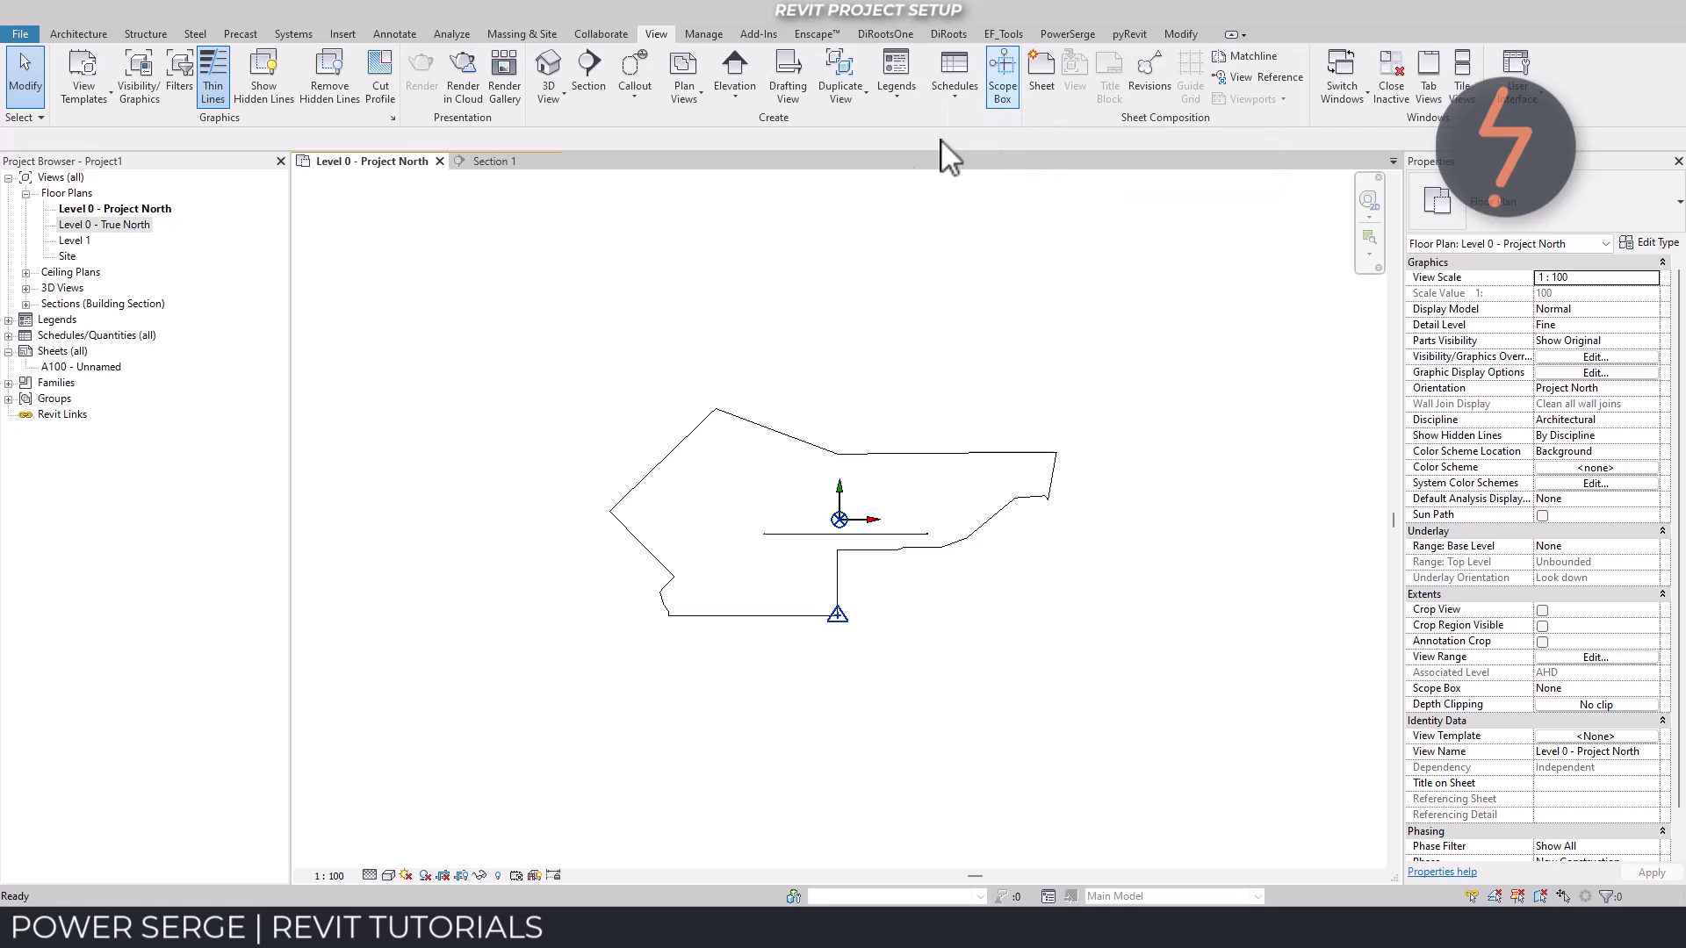
pyautogui.click(574, 382)
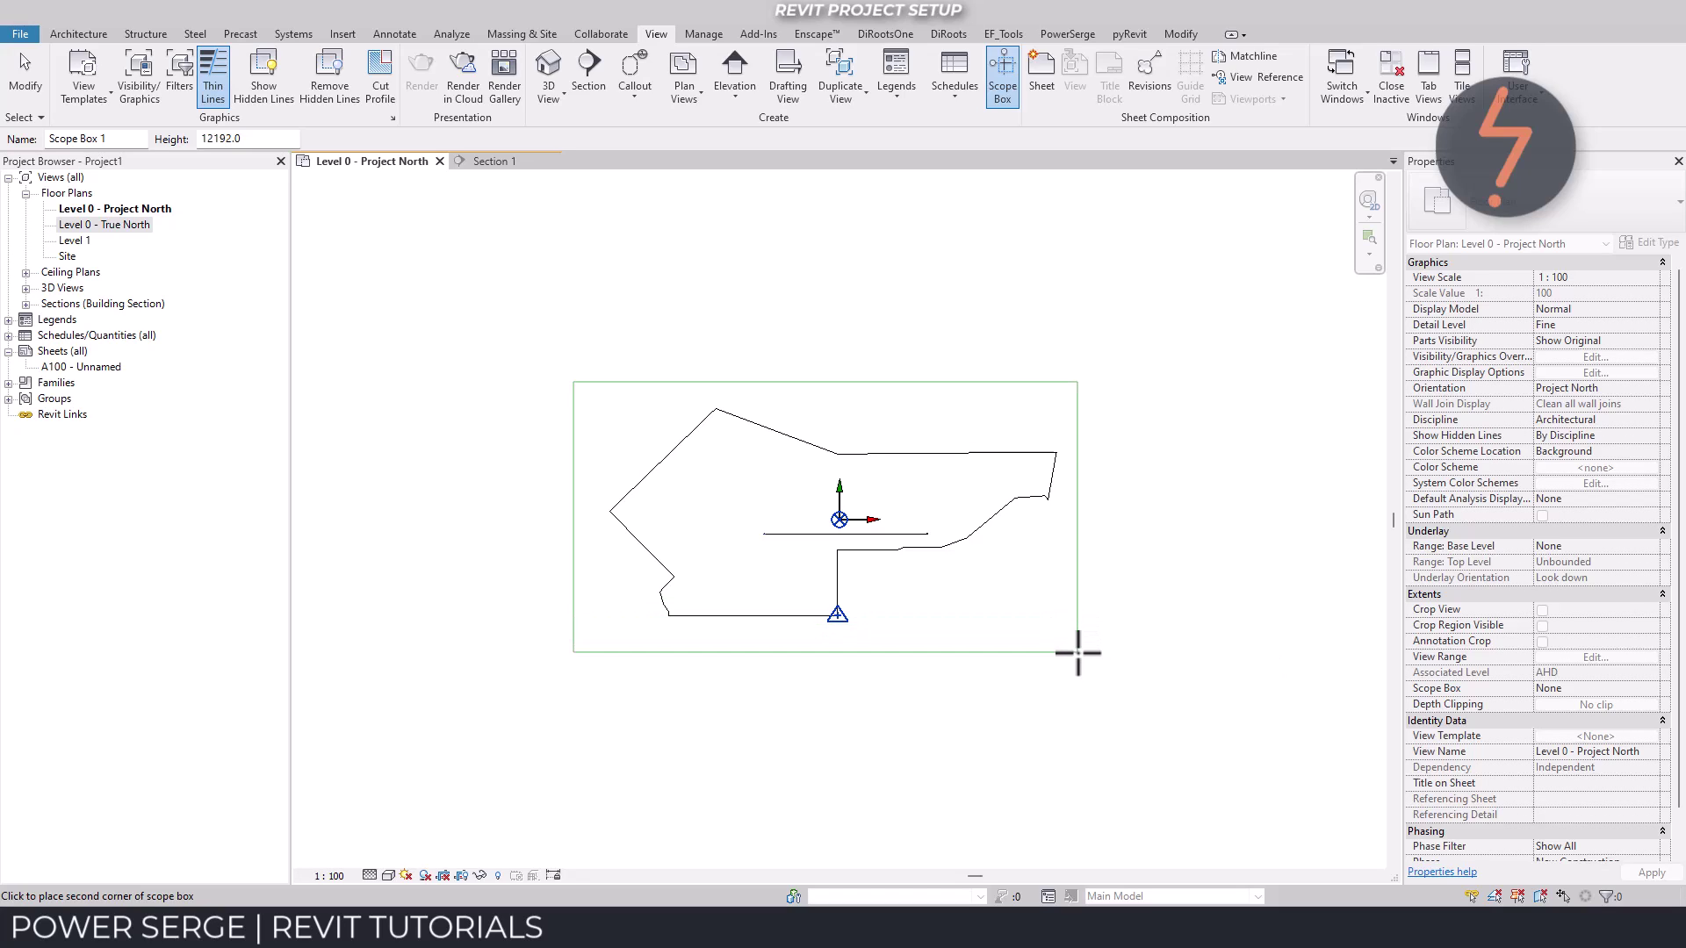
pyautogui.click(1077, 652)
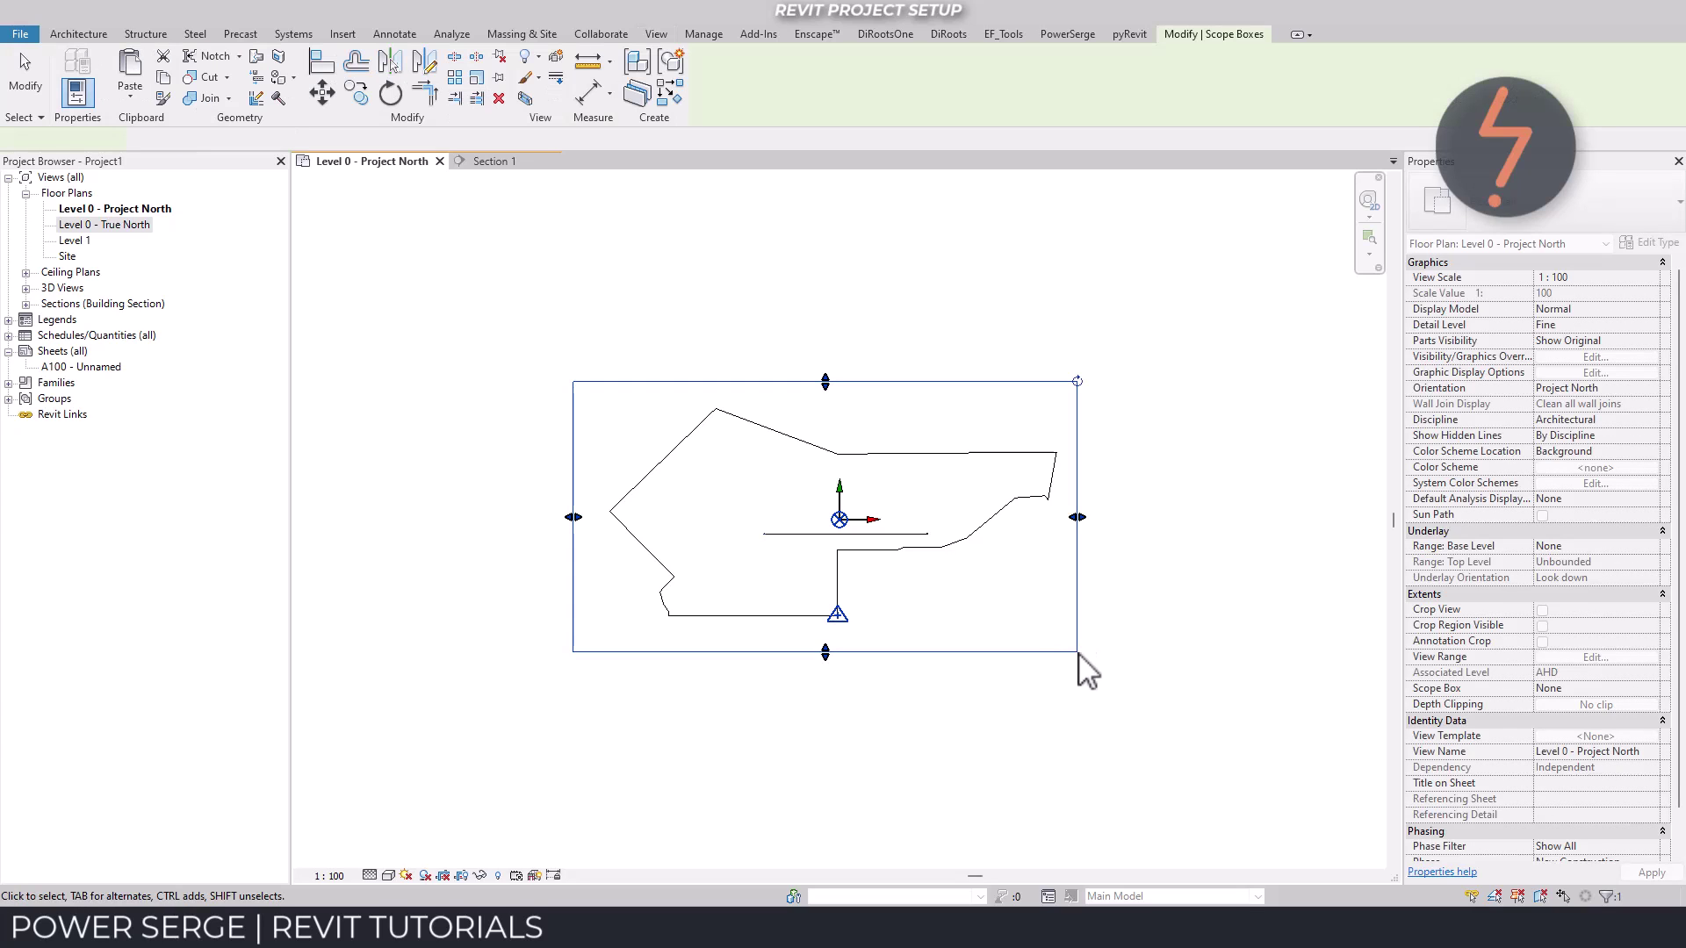
pyautogui.press('Escape')
pyautogui.moveTo(574, 517); pyautogui.dragTo(591, 532)
pyautogui.press('Escape')
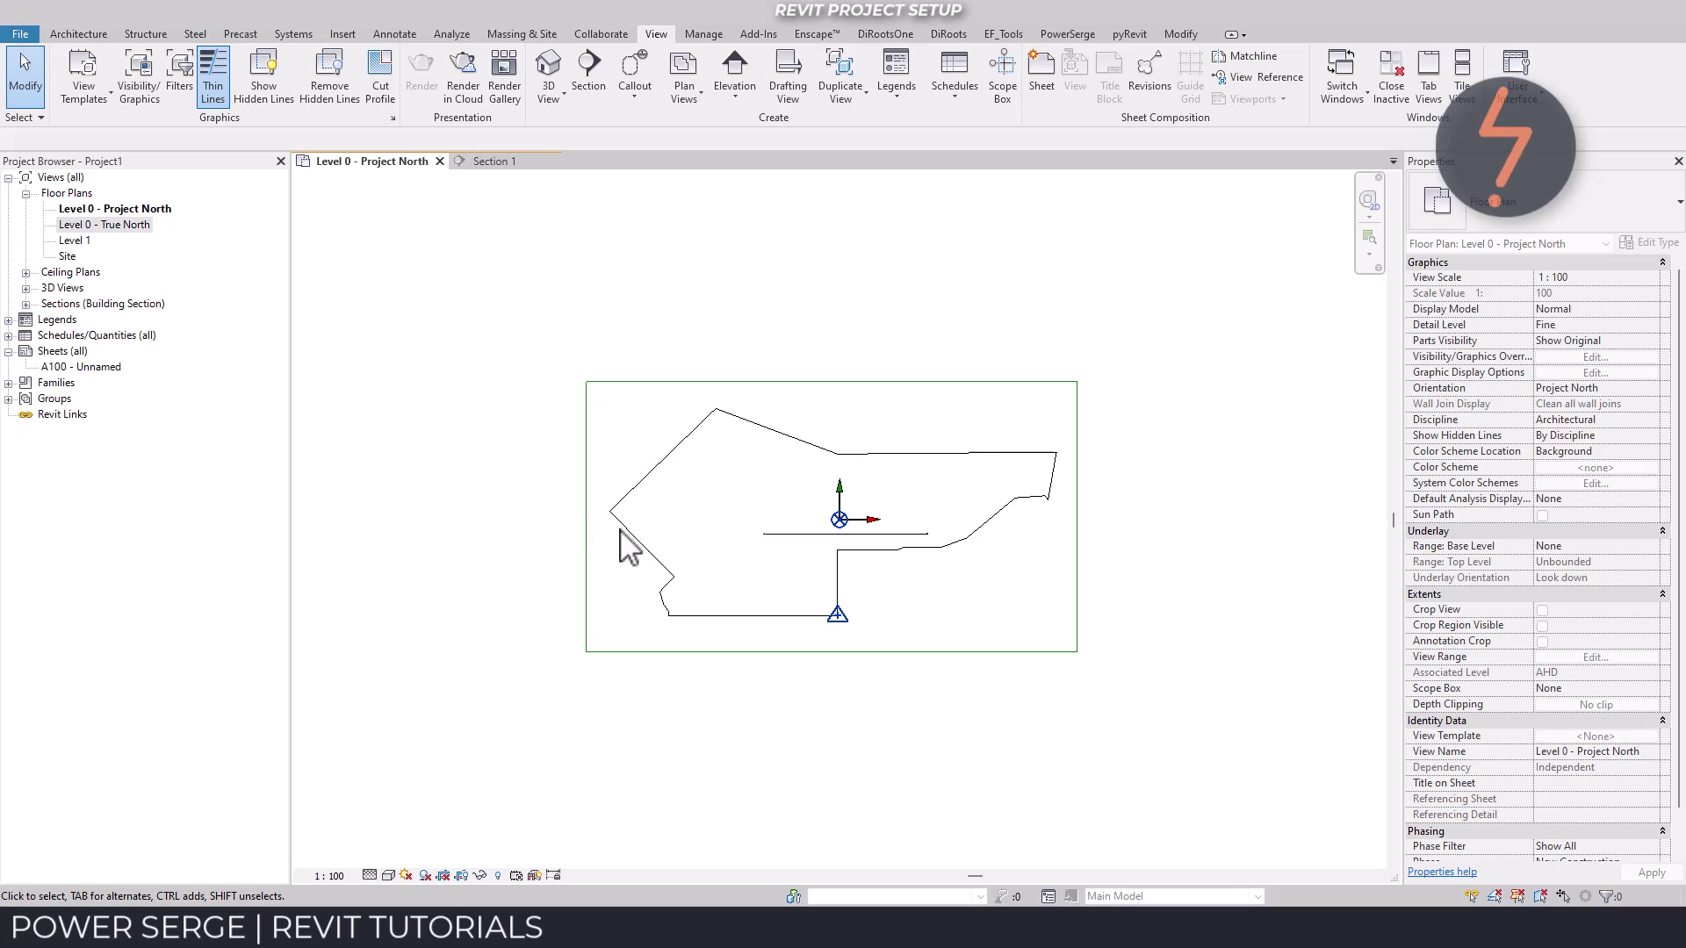
# - Rename the scope box to 'Site' in Properties
pyautogui.click(992, 651)
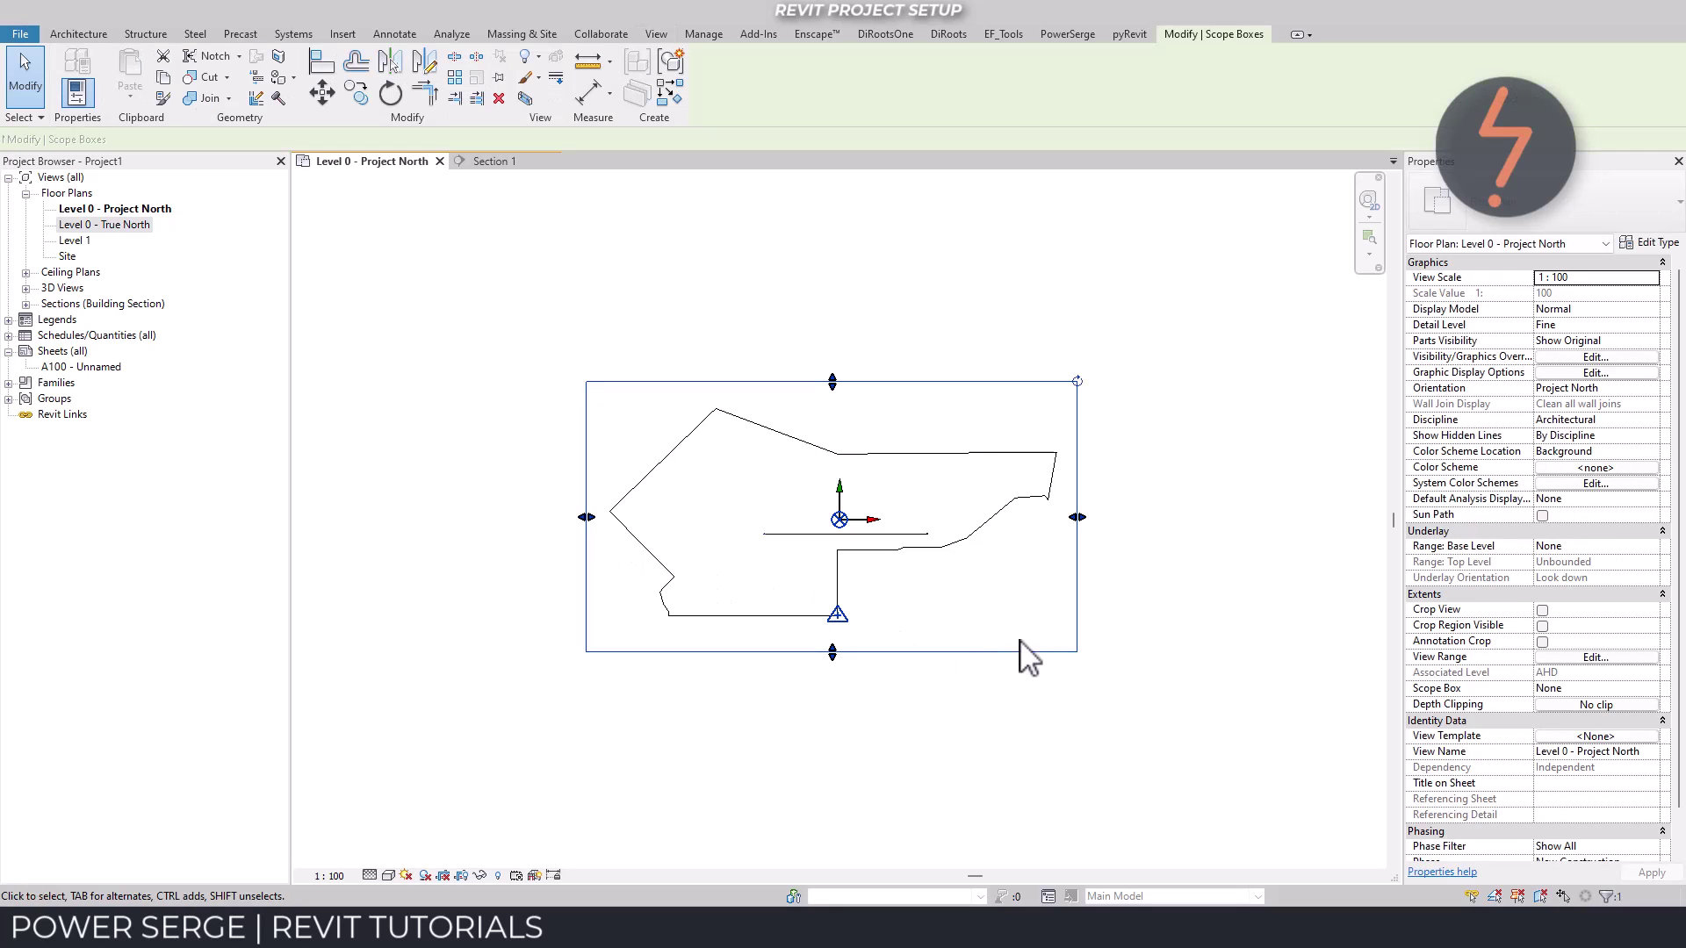
pyautogui.click(1638, 310)
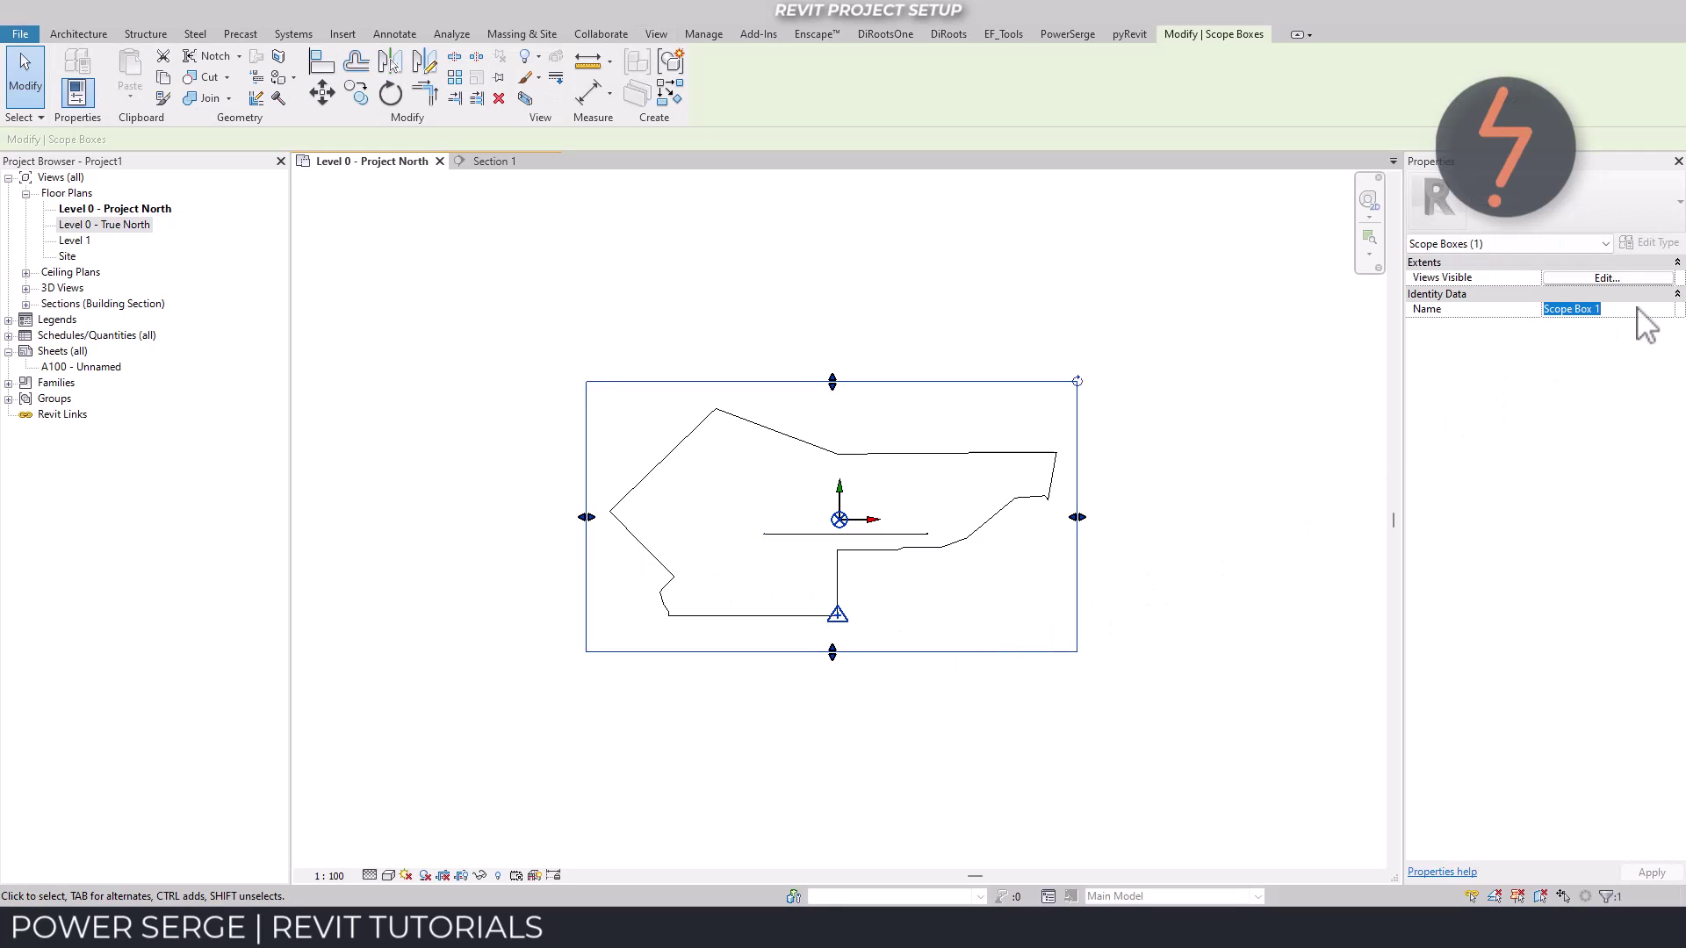
pyautogui.write('Sit')
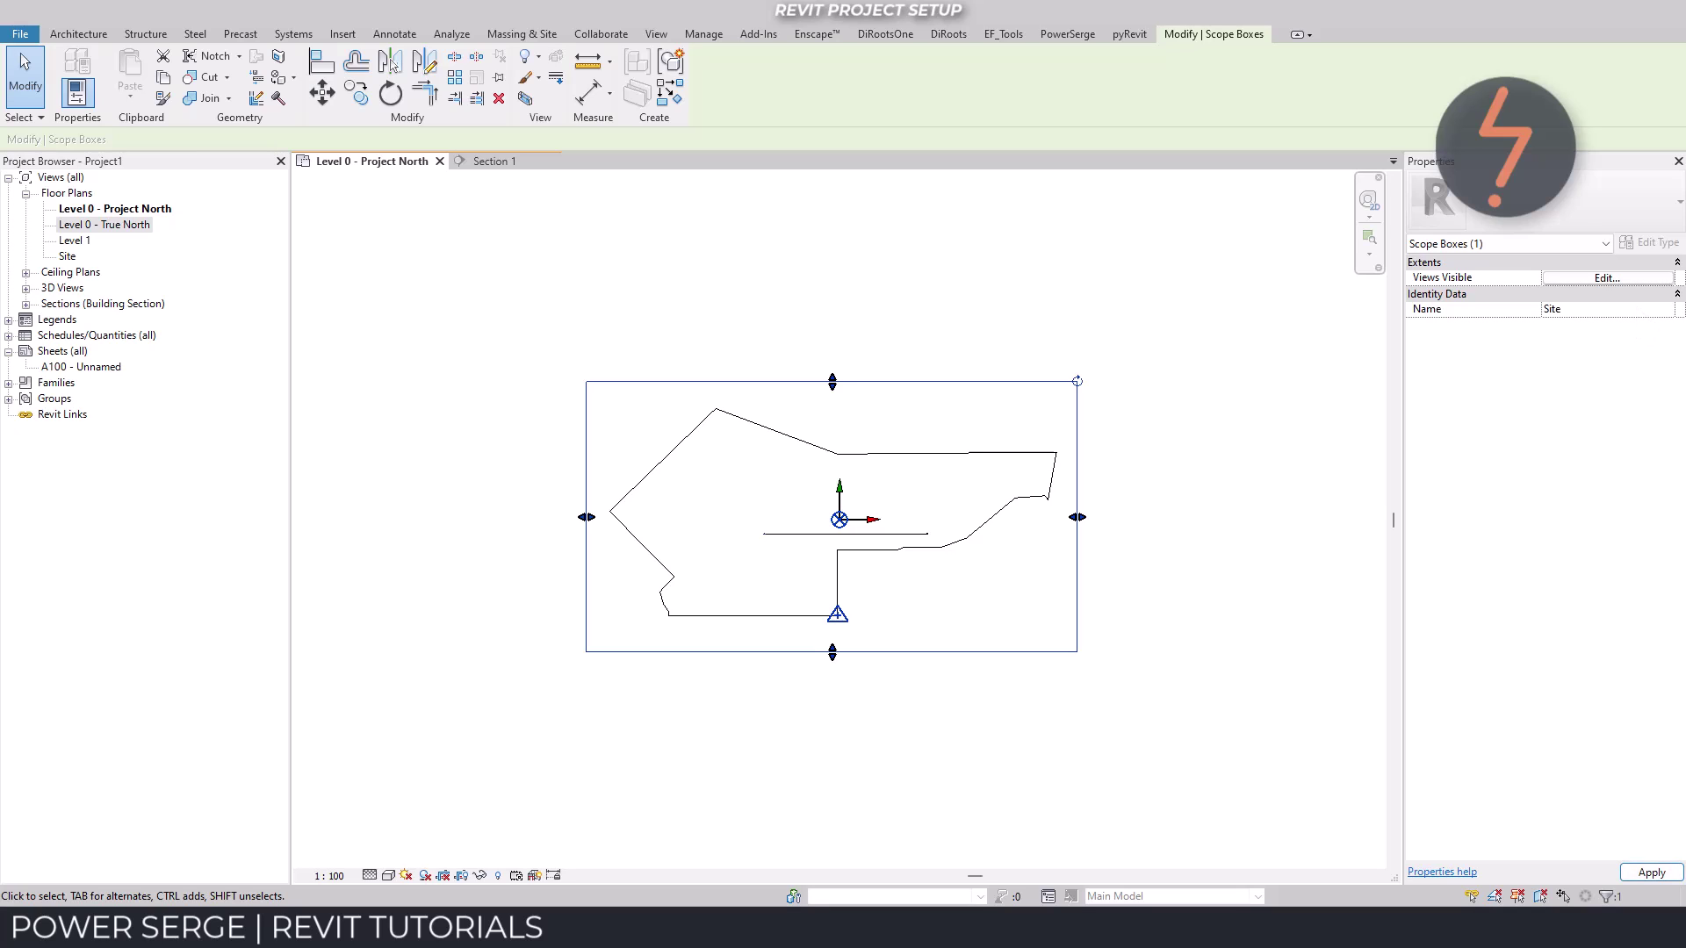
pyautogui.write('e')
pyautogui.press('Return')
pyautogui.press('Escape')
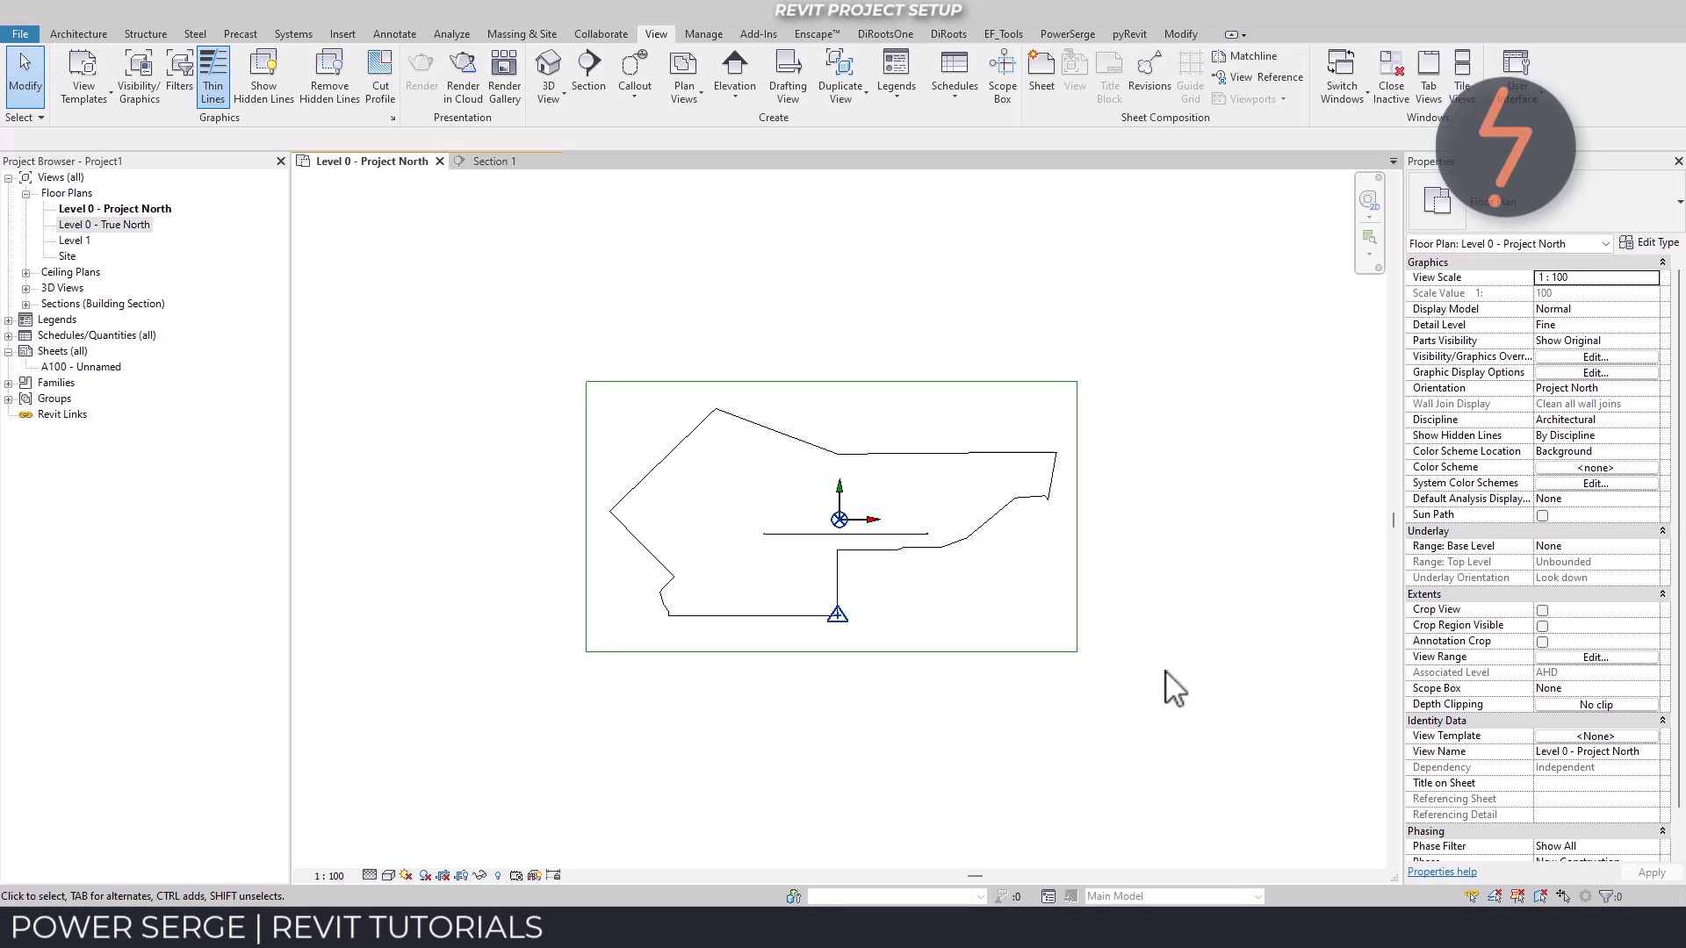
# - Create a new floor plan for the Top Of Site level and open it
pyautogui.click(686, 94)
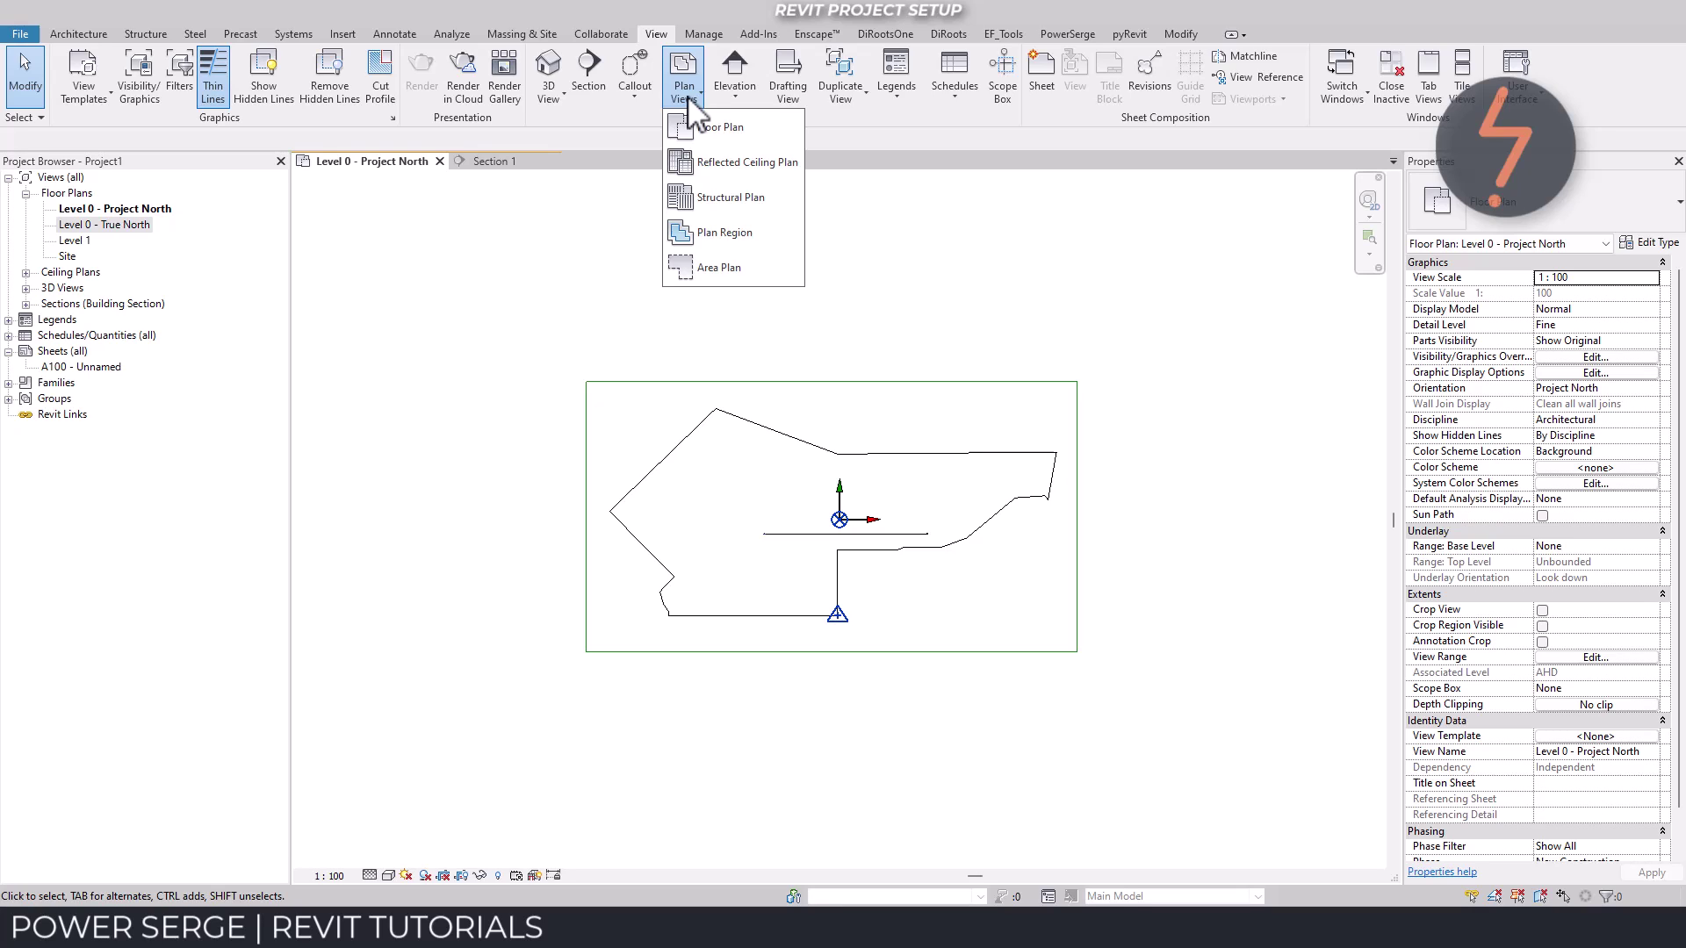
pyautogui.click(699, 127)
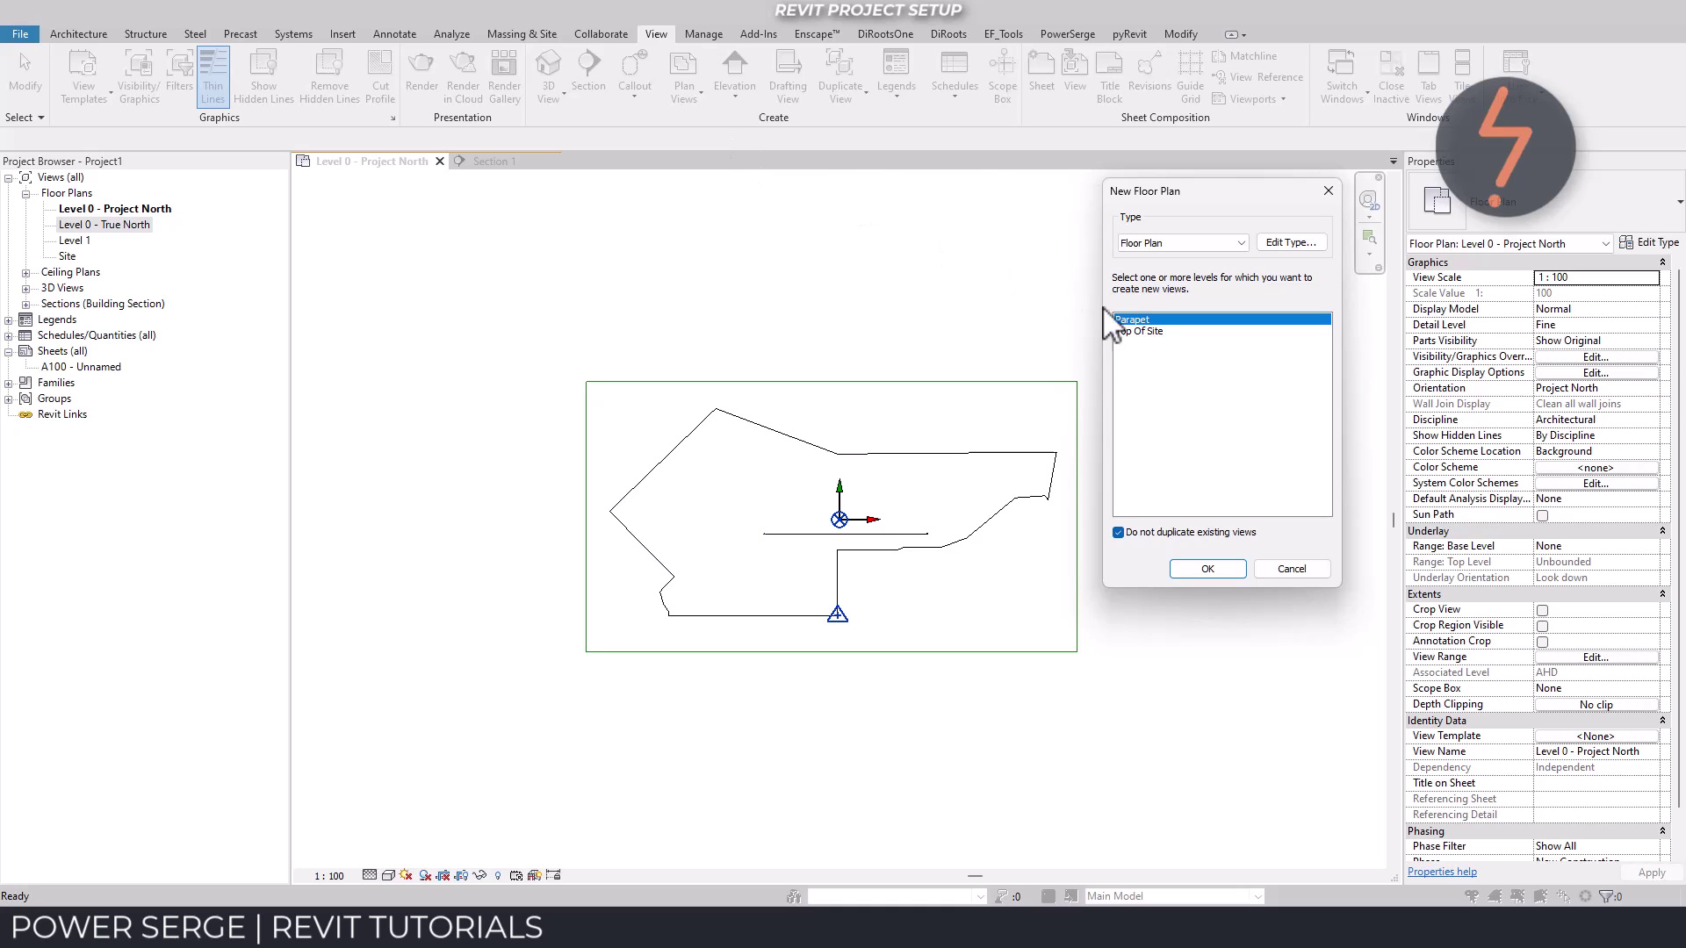
pyautogui.click(1156, 332)
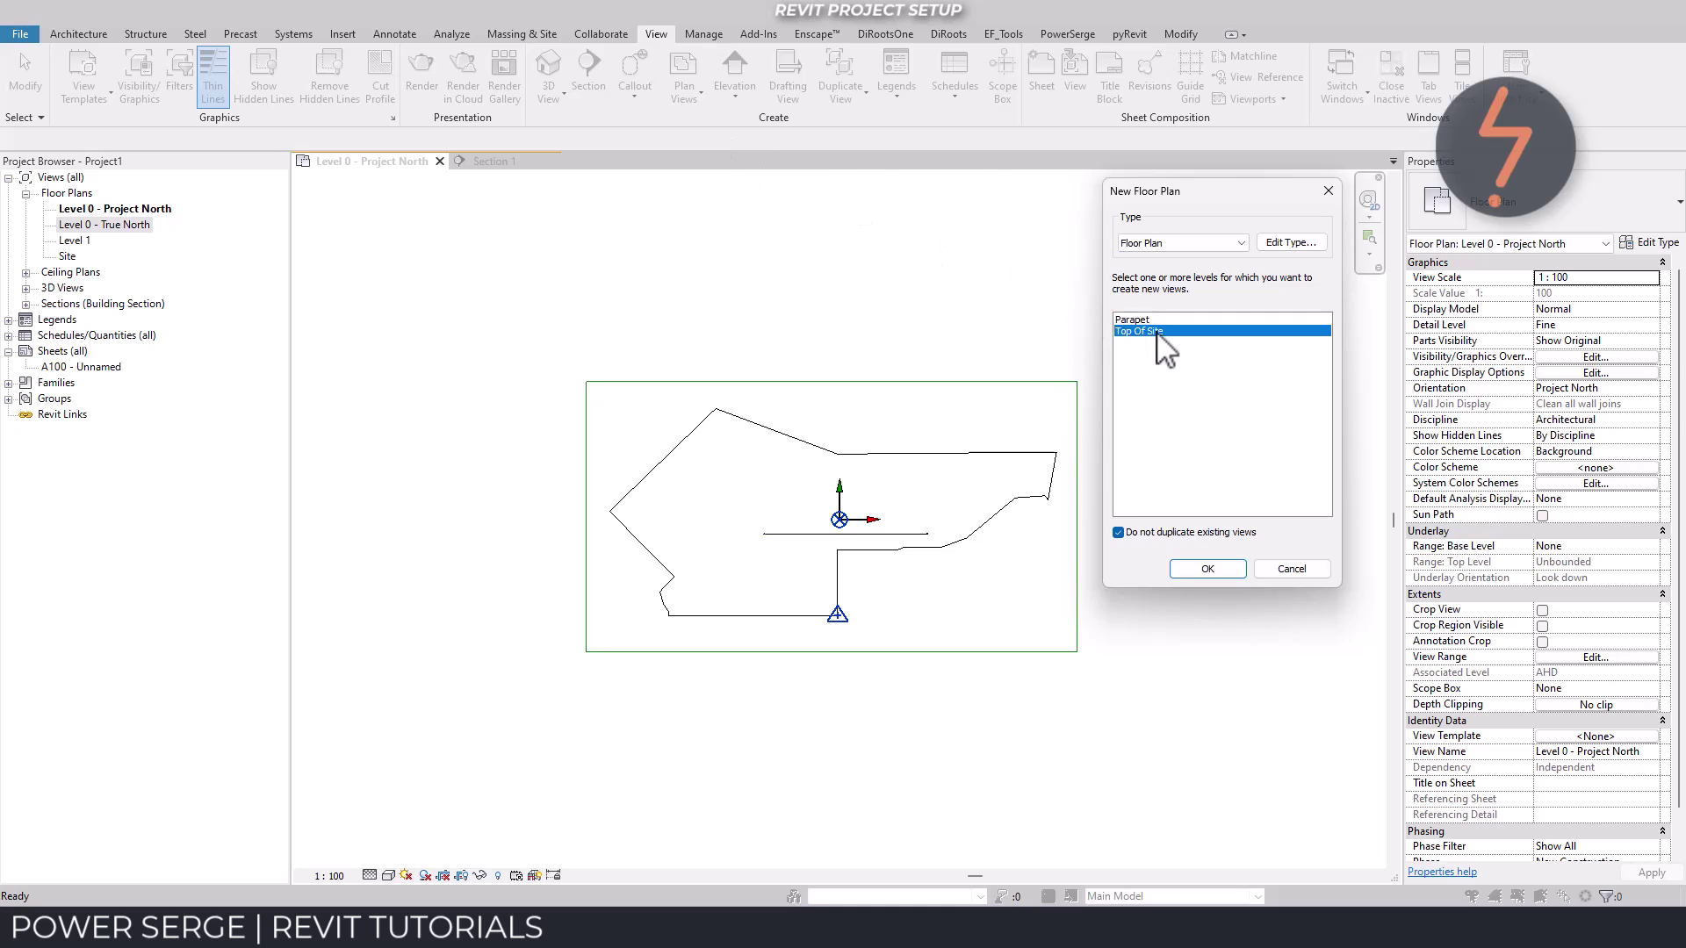
pyautogui.click(1206, 570)
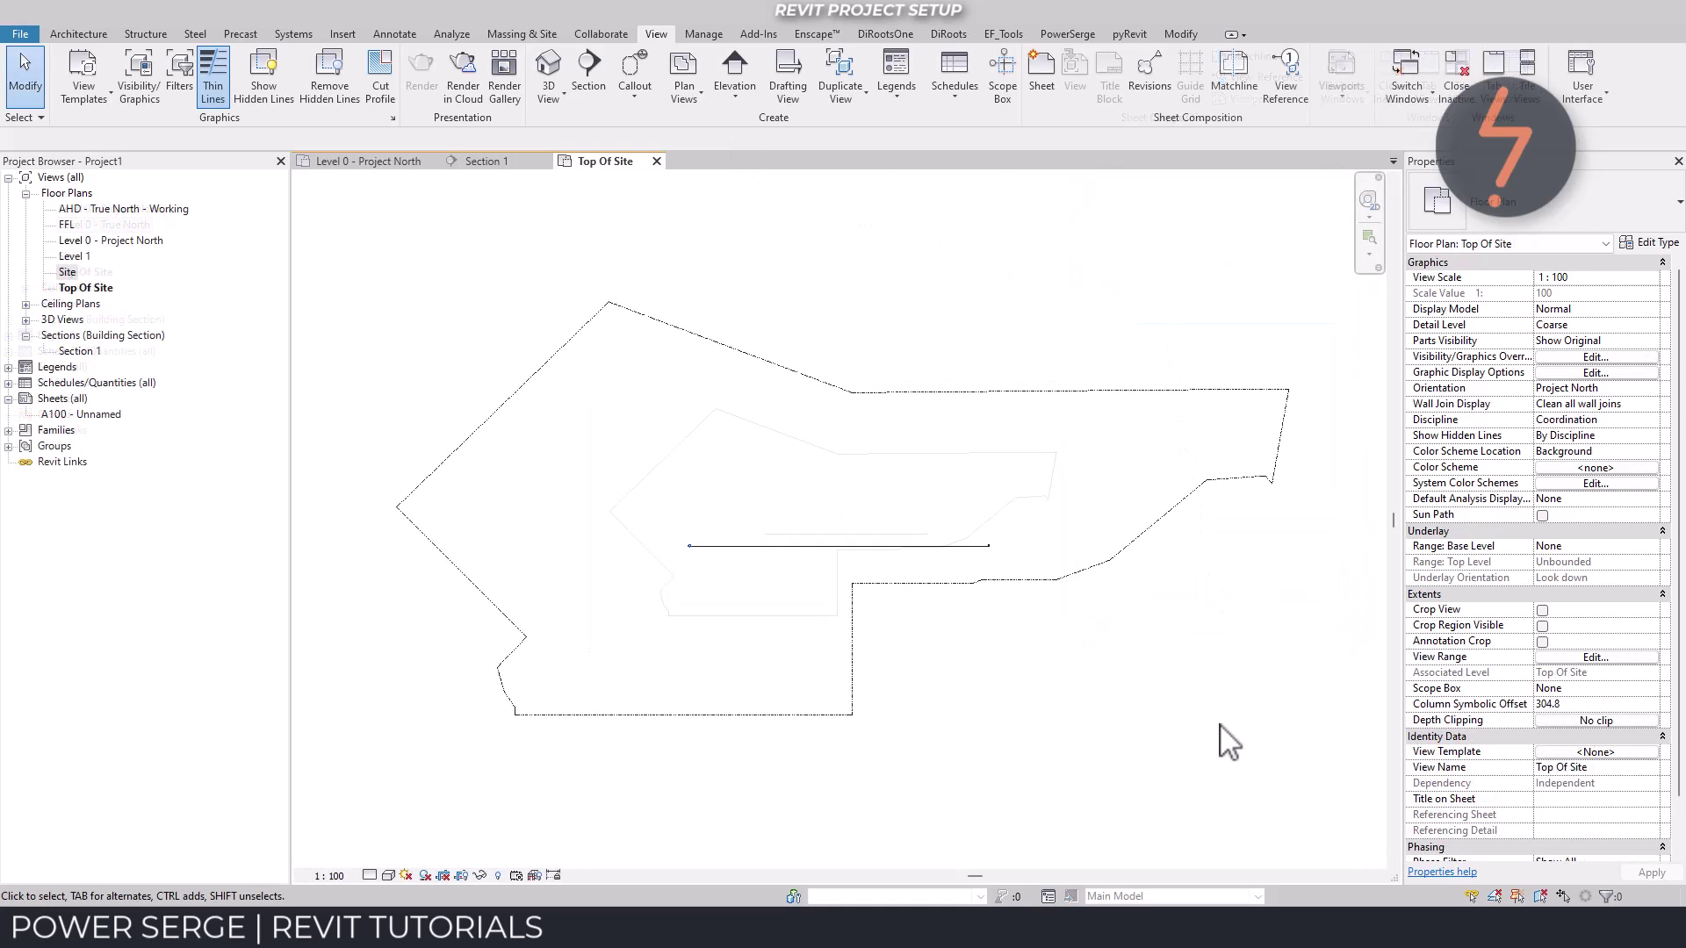
# - Set the Top Of Site view range bottom to Level Below (FFL) and view depth to AHD
pyautogui.click(1555, 657)
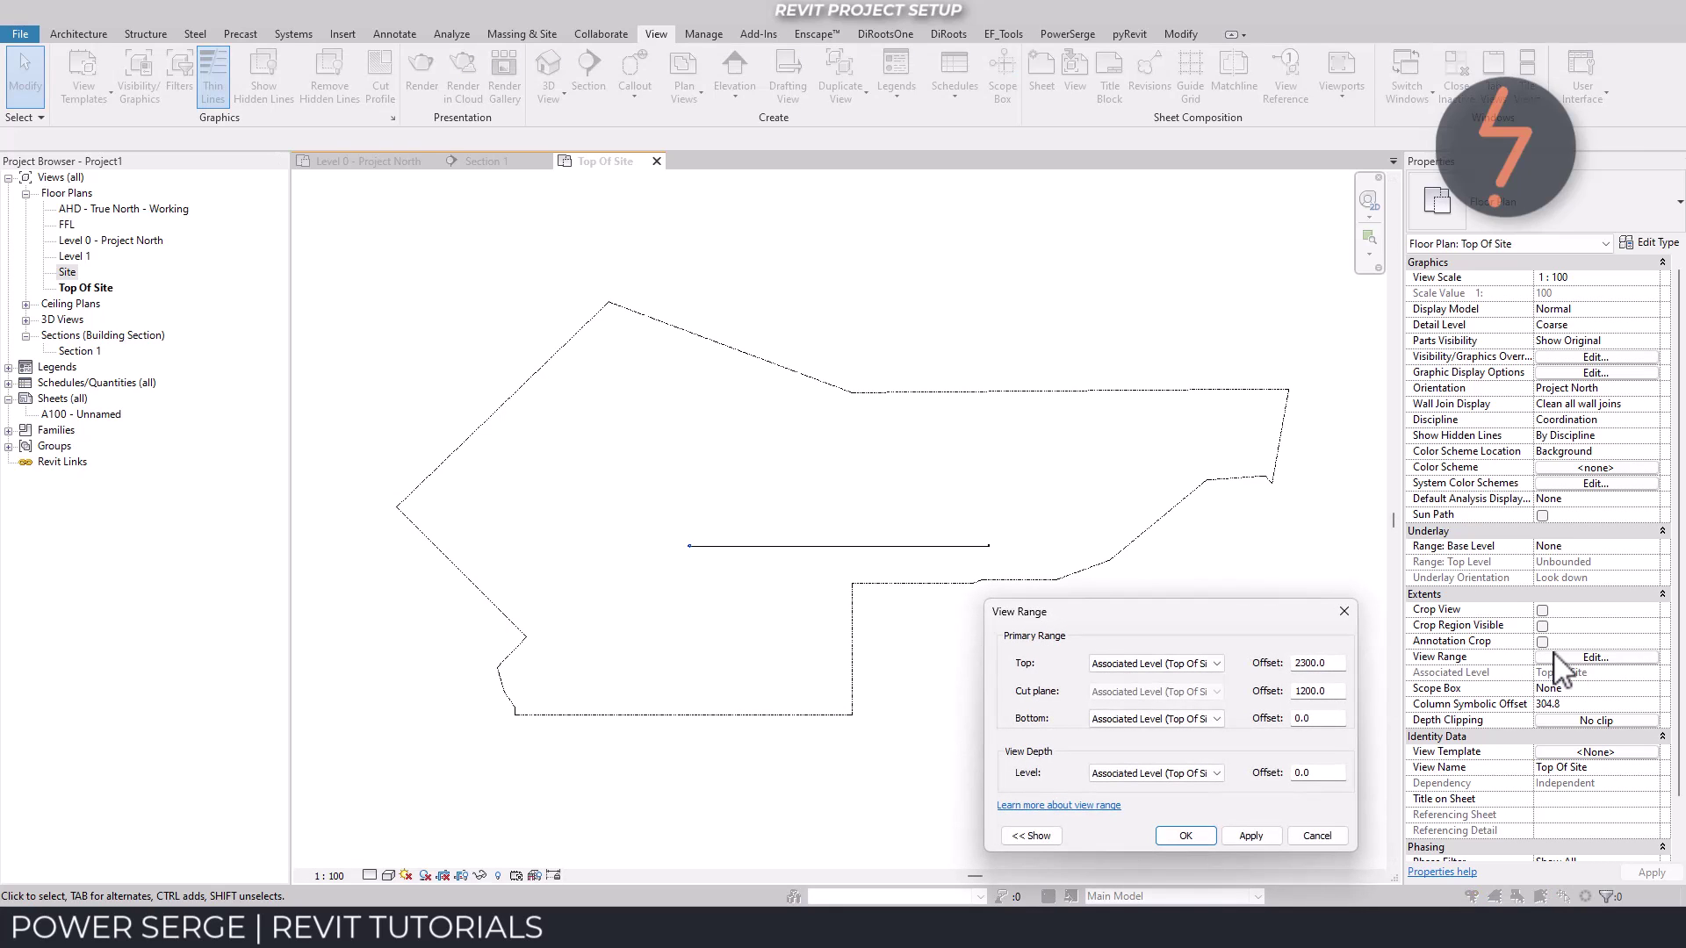
pyautogui.click(1217, 773)
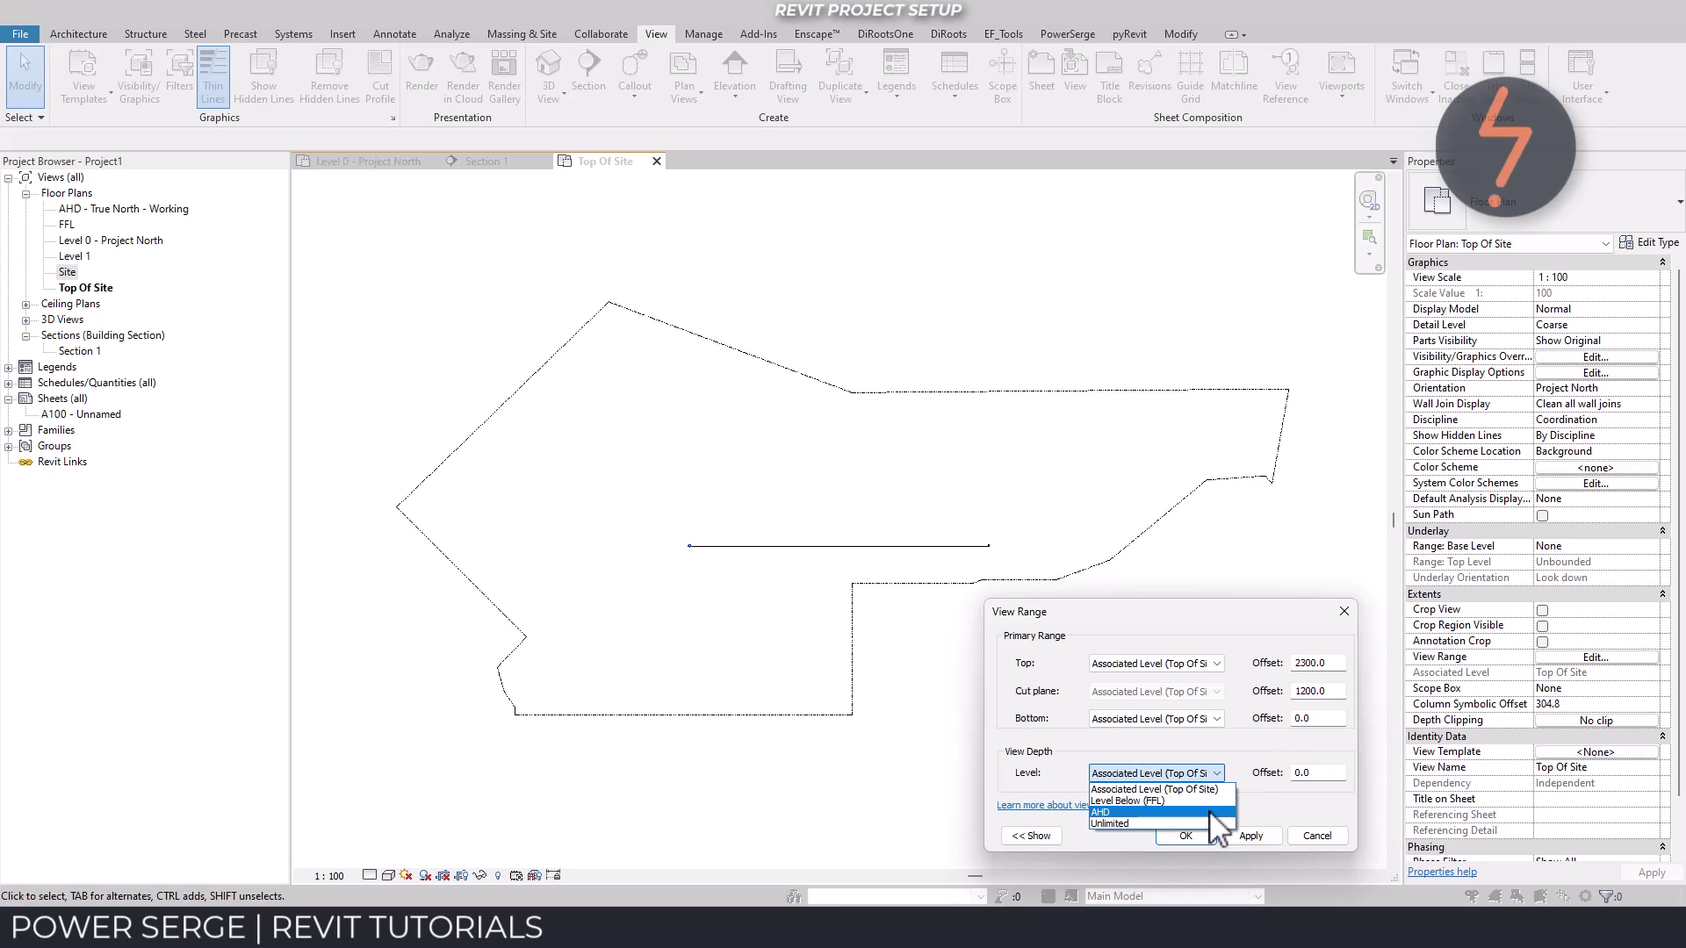
pyautogui.click(1211, 812)
pyautogui.click(1211, 722)
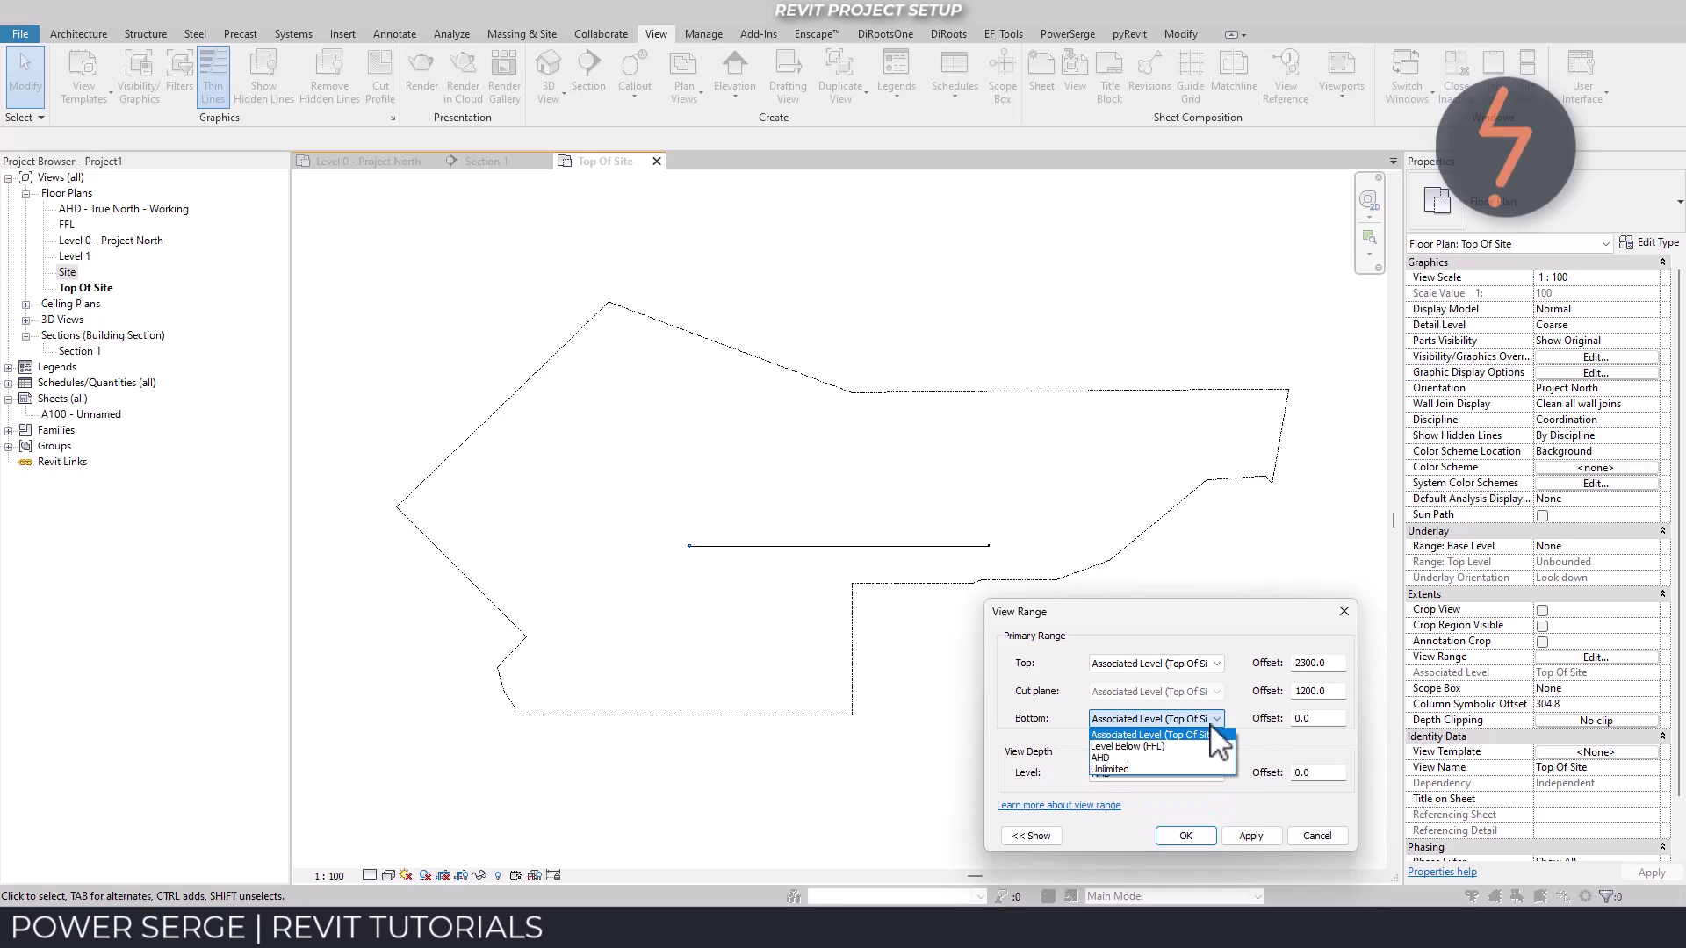
pyautogui.click(1215, 746)
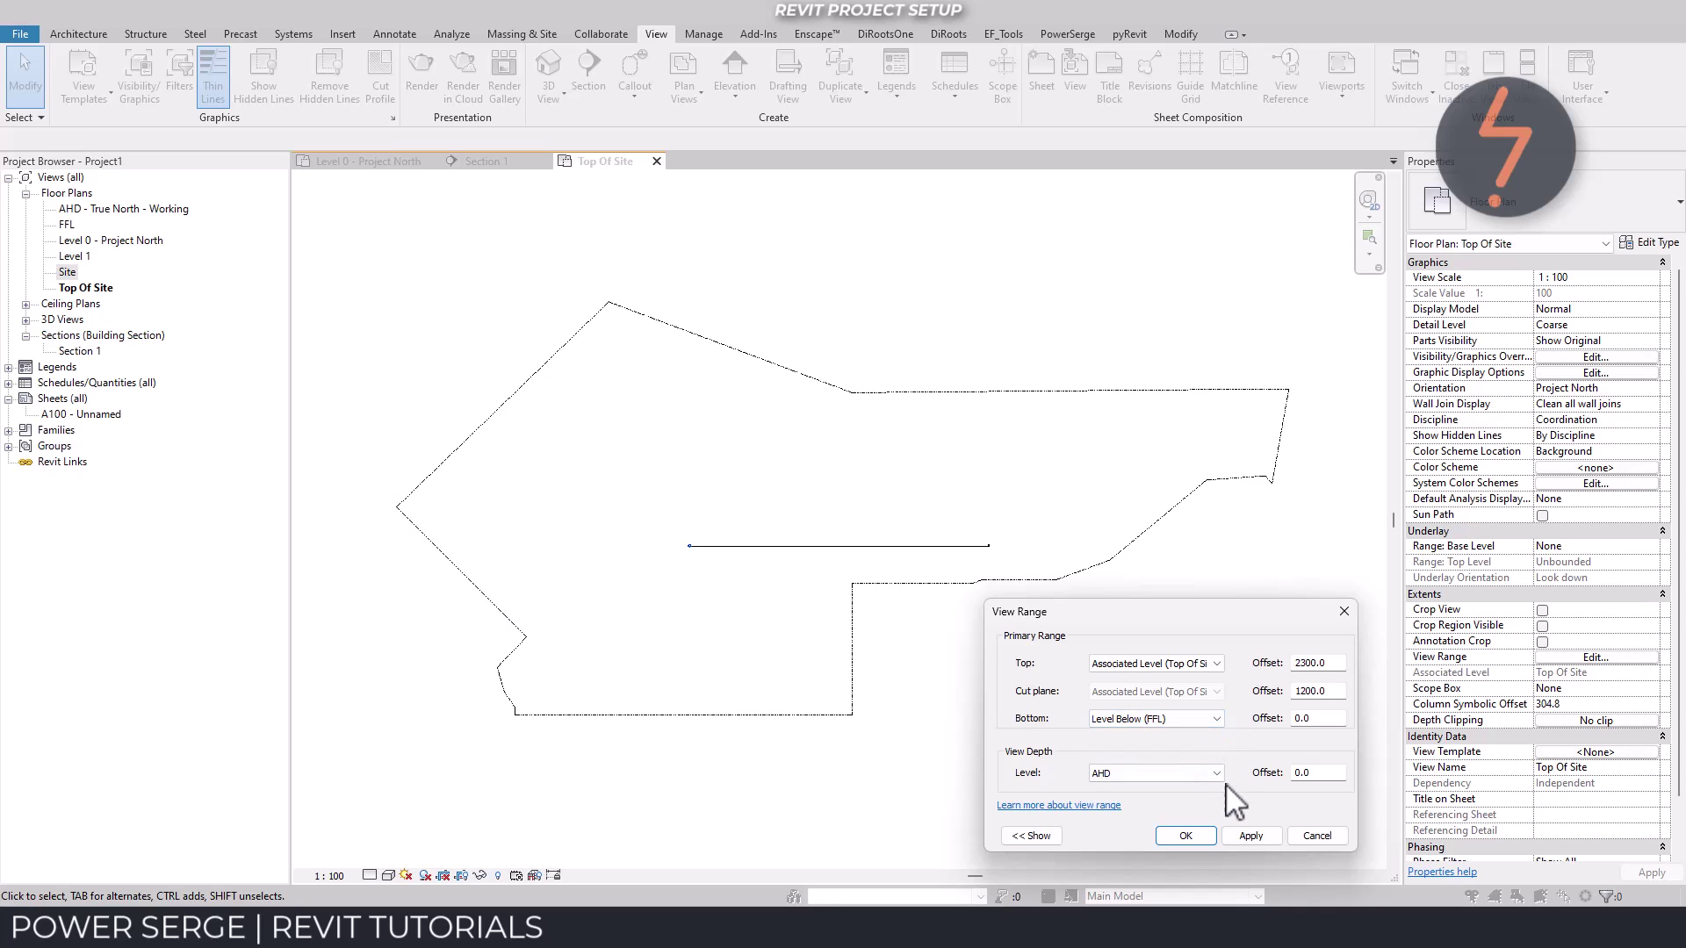
pyautogui.click(1251, 836)
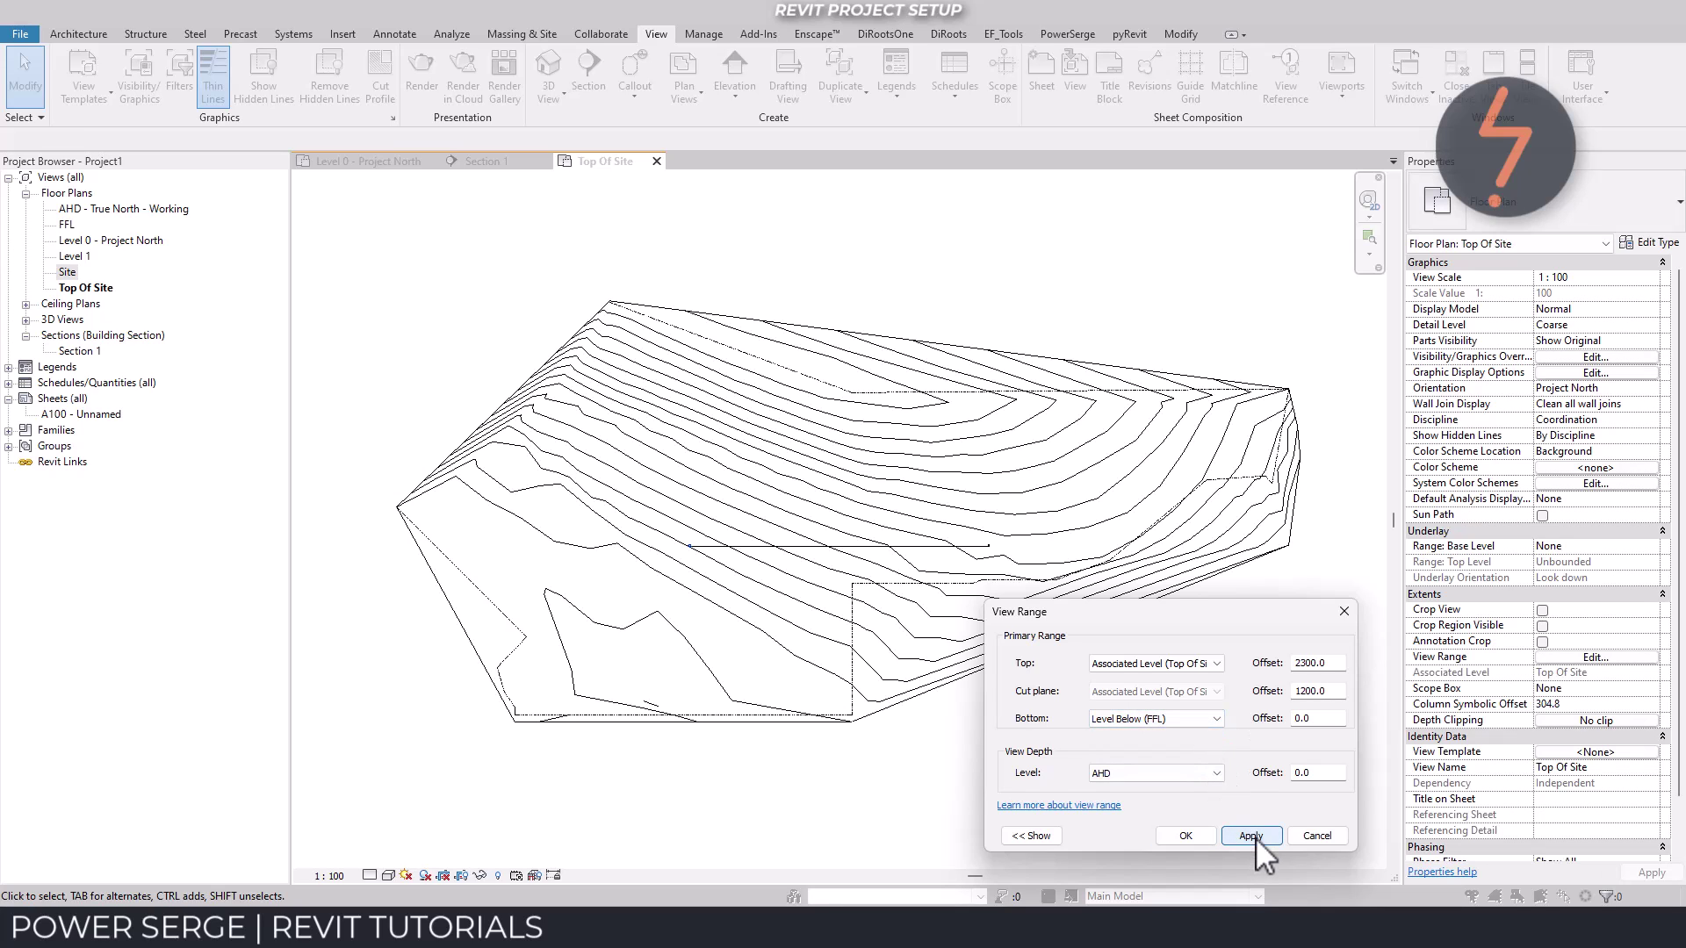
pyautogui.click(1194, 838)
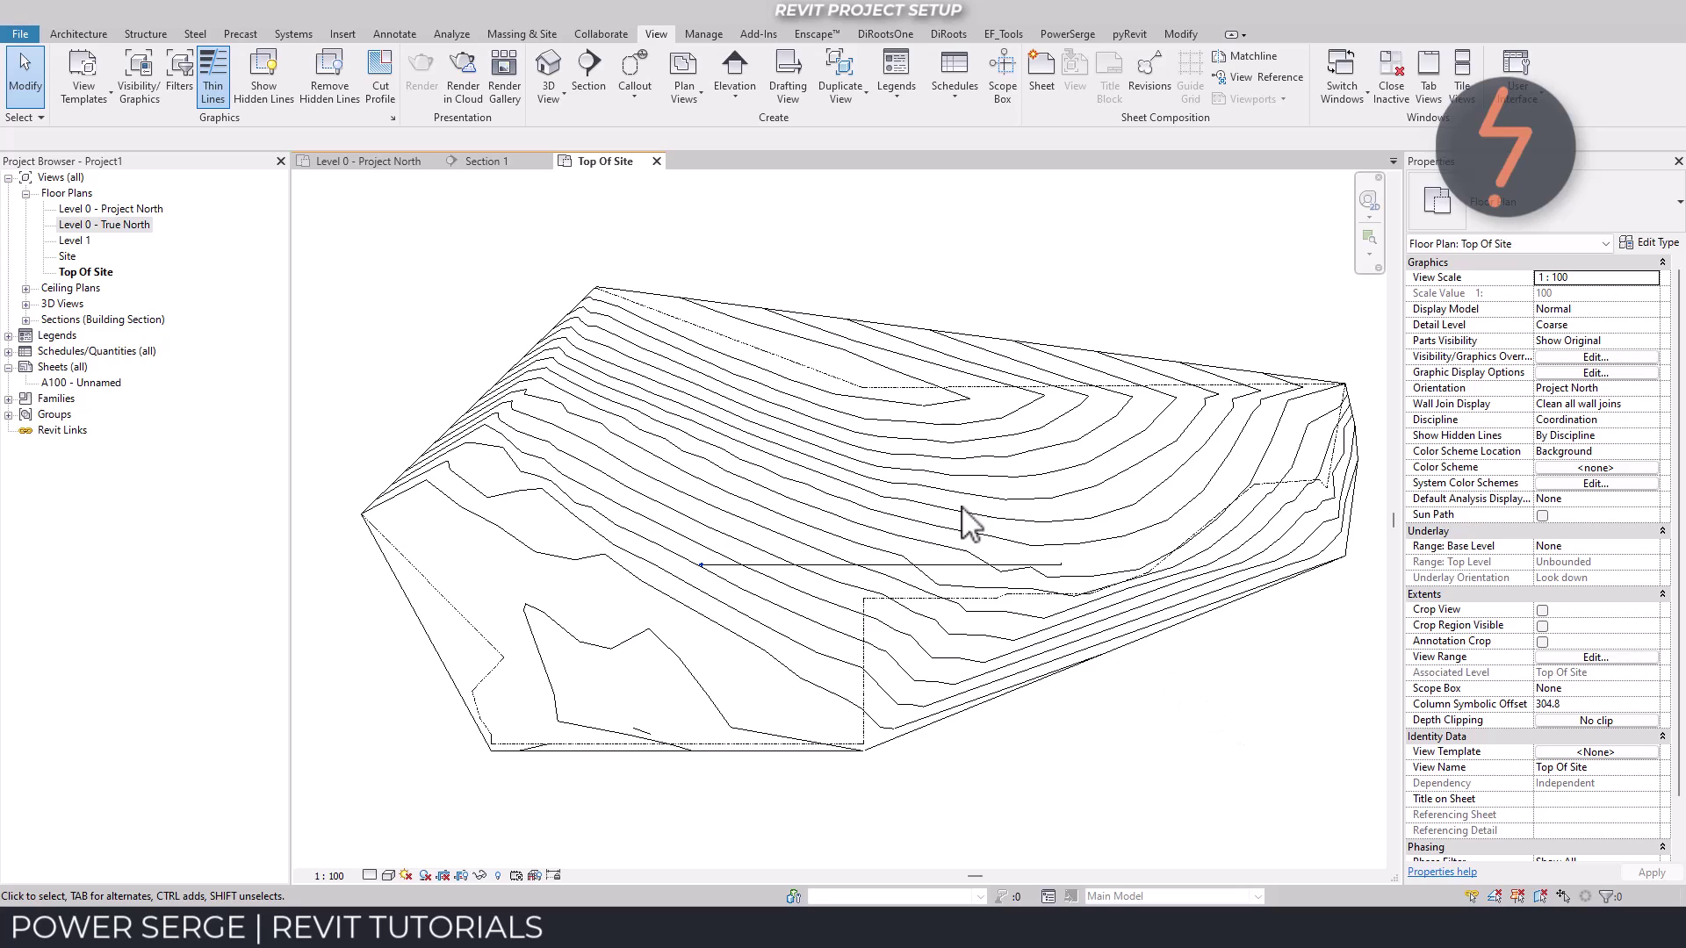
# - In Section 1, zoom to fit and stretch the Site scope box's bottom and top edges
pyautogui.click(527, 165)
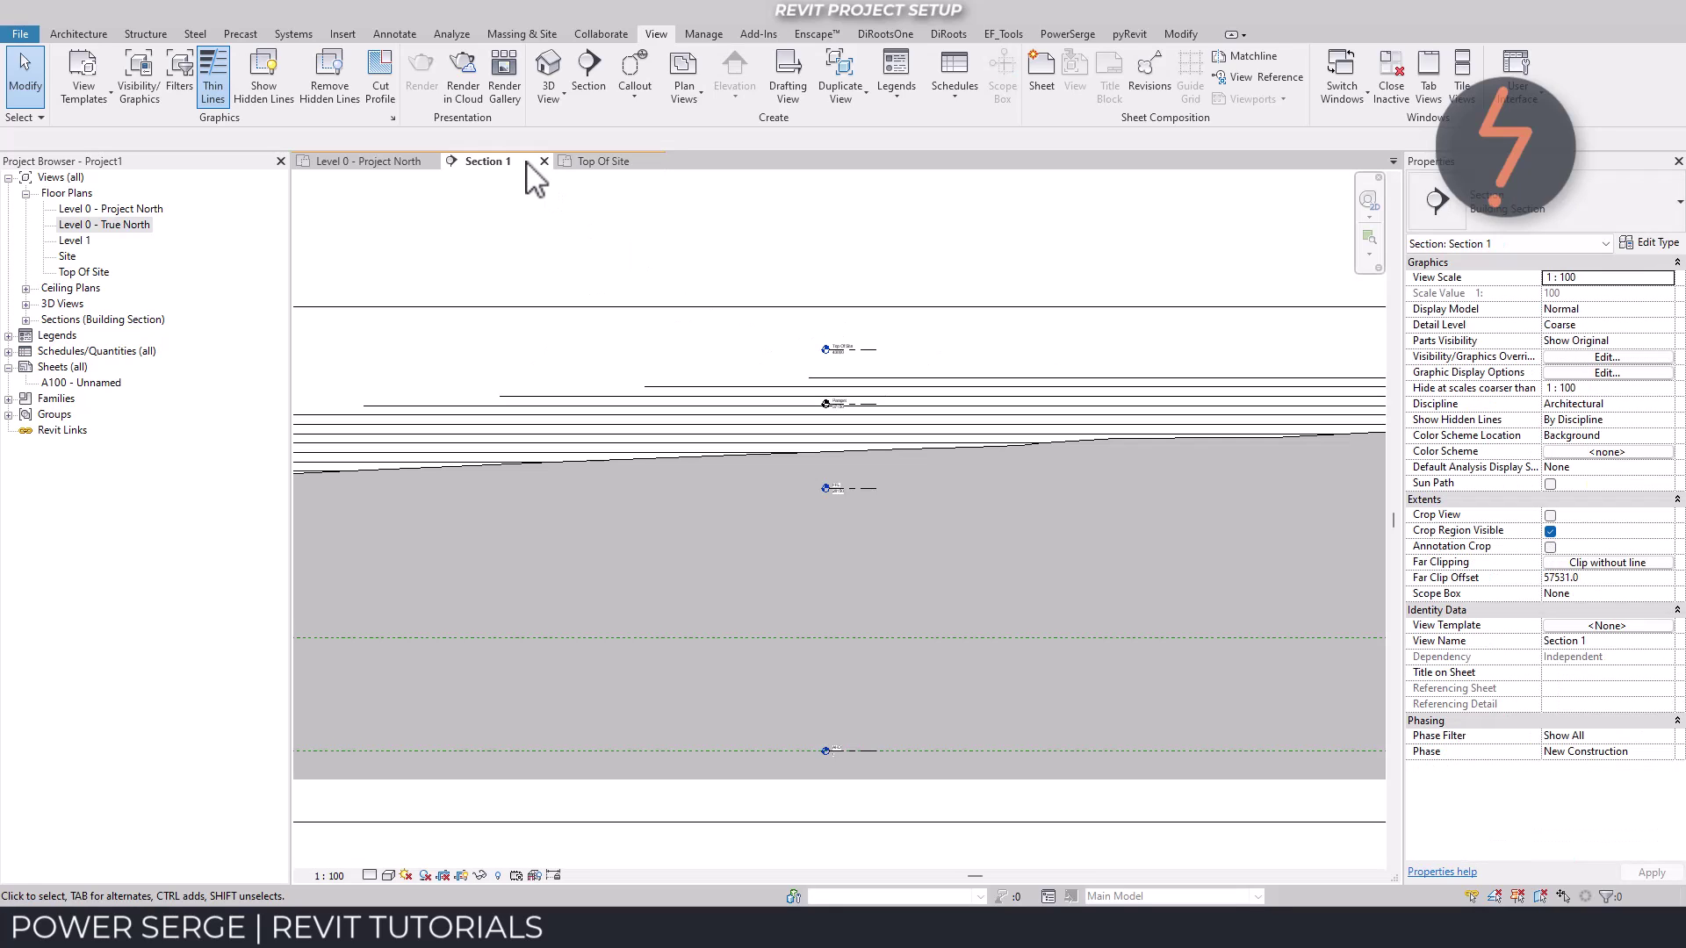
pyautogui.rightClick(542, 219)
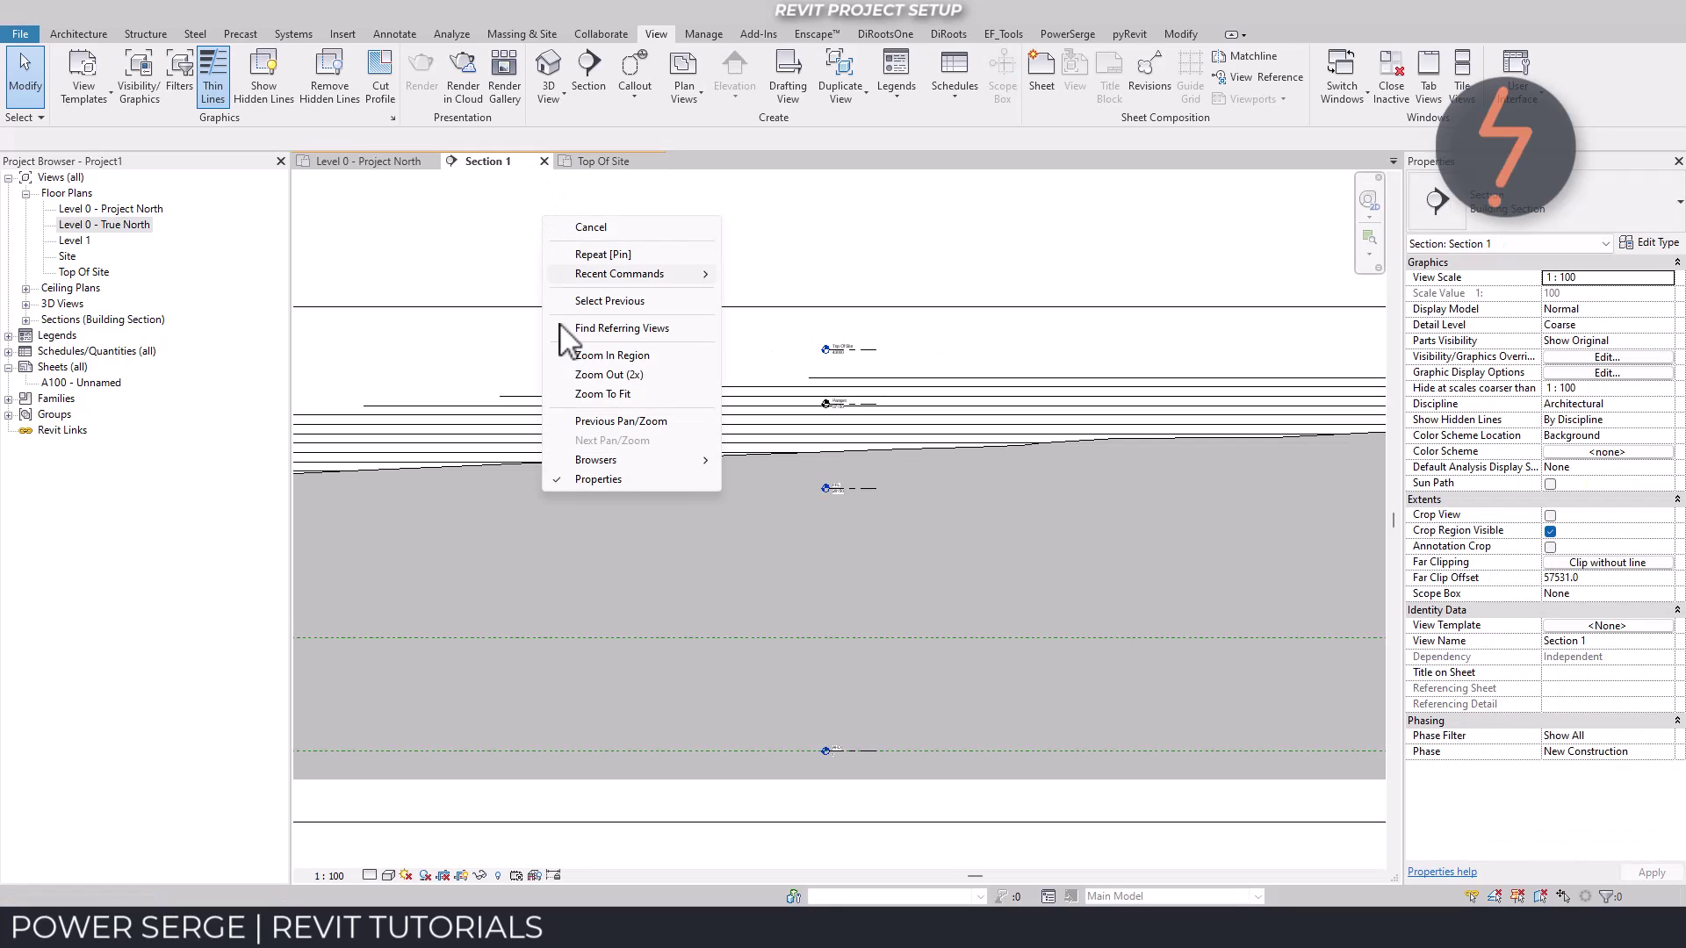
pyautogui.click(579, 393)
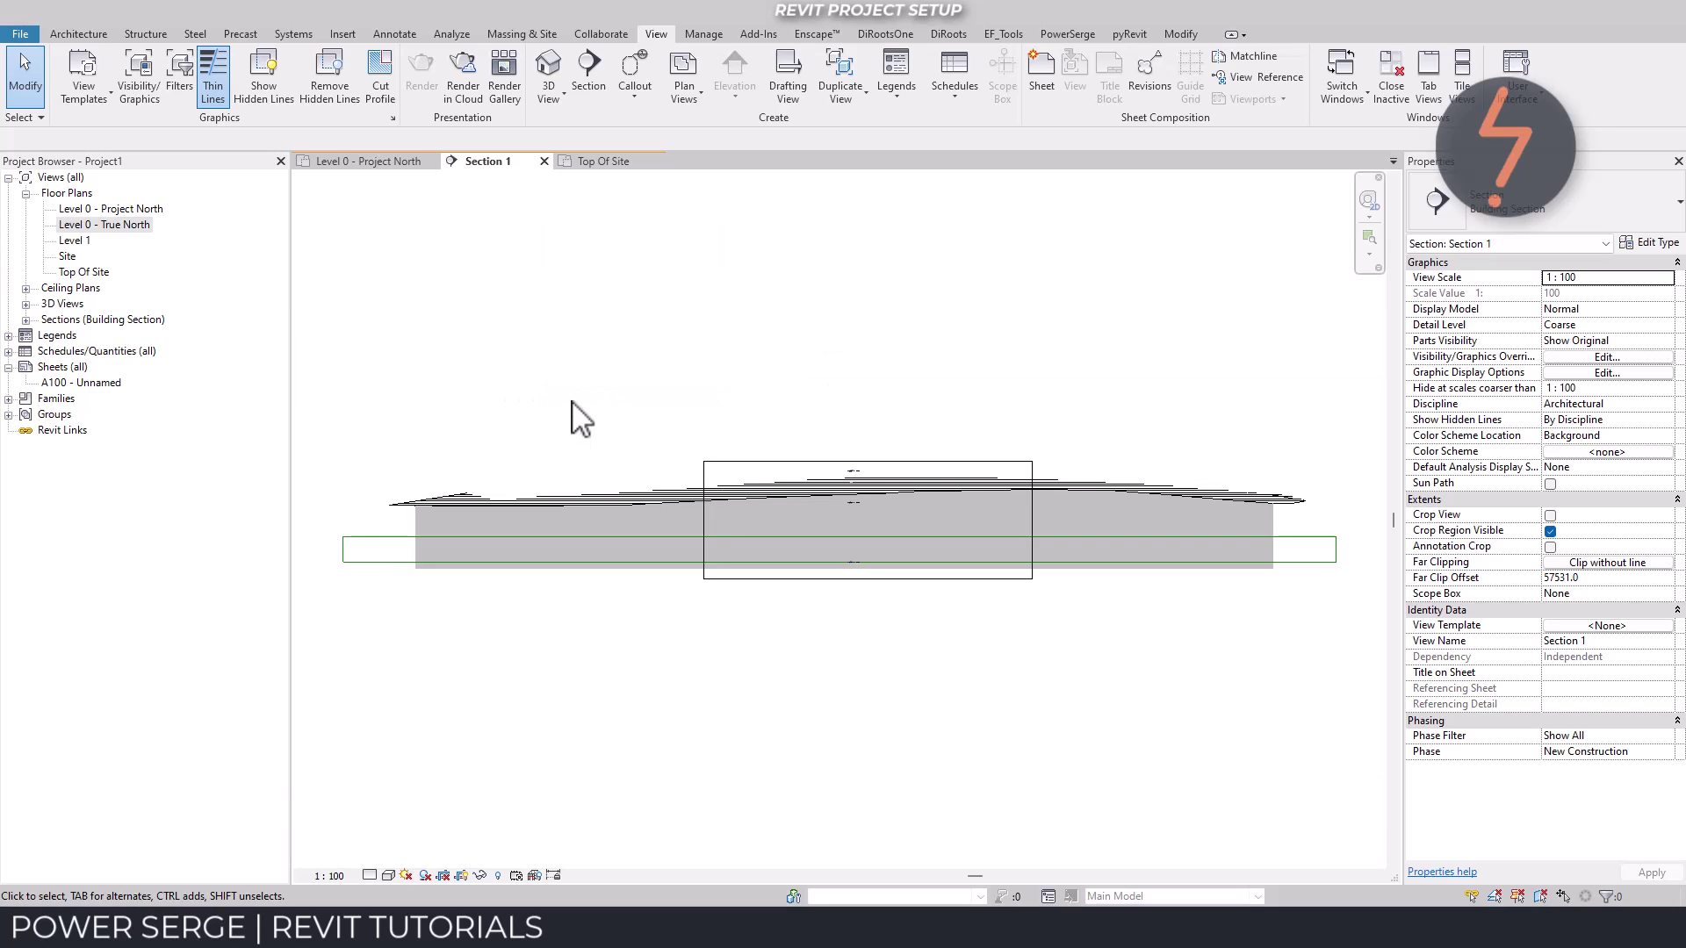
pyautogui.click(375, 537)
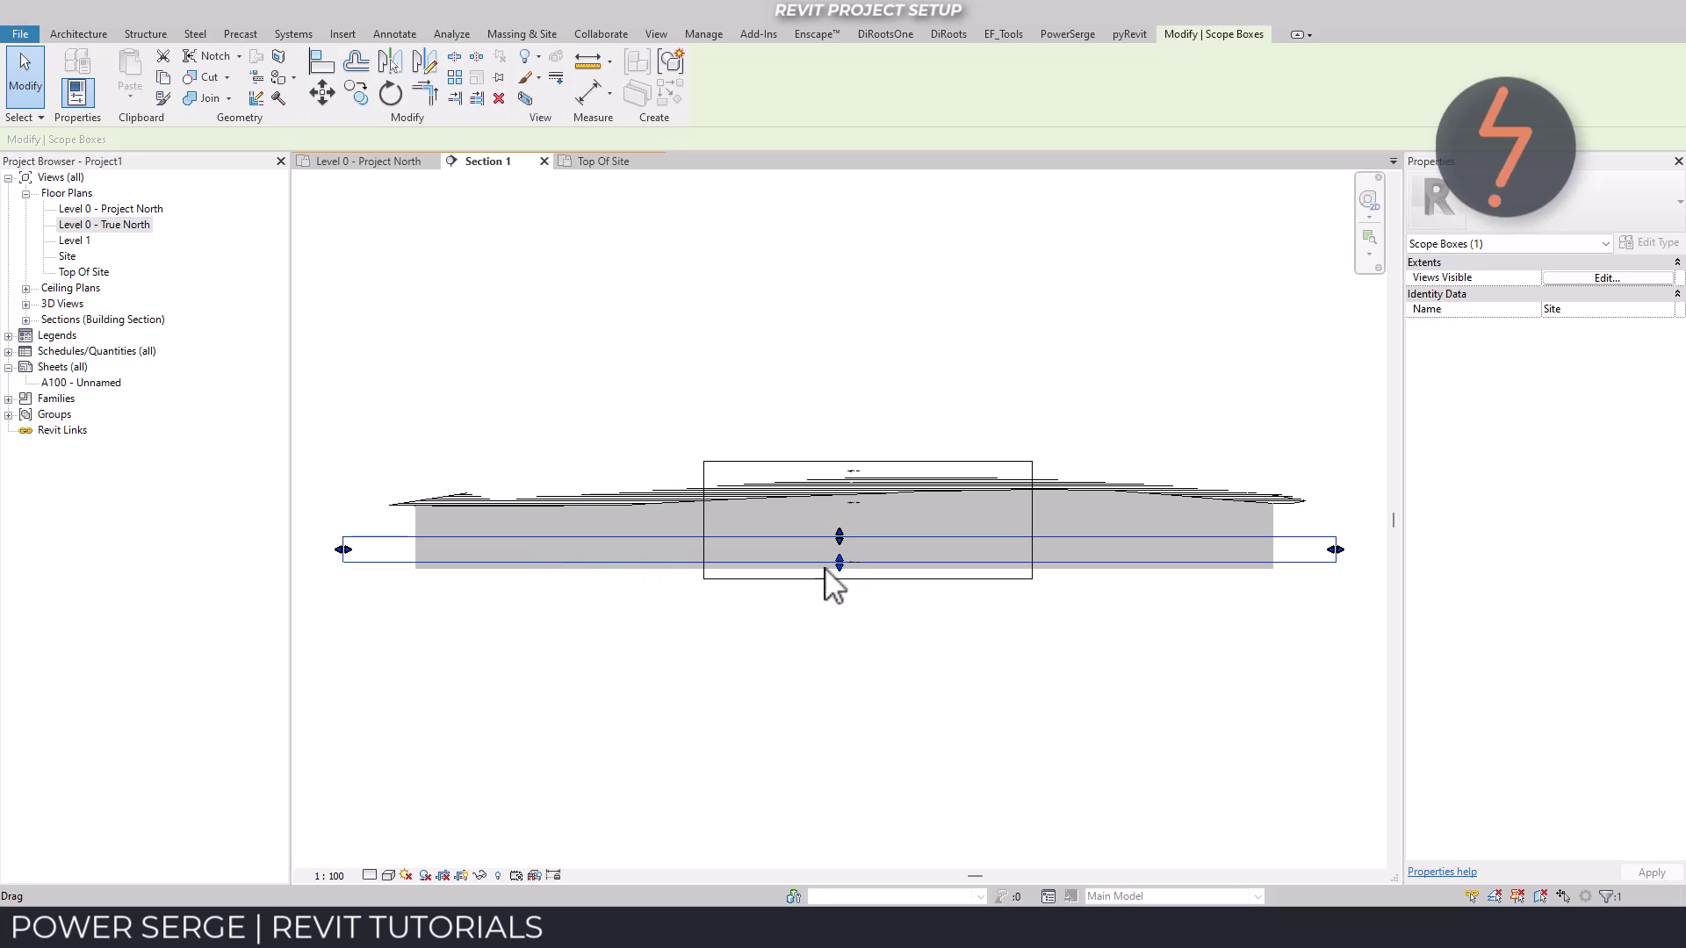
pyautogui.moveTo(840, 569); pyautogui.dragTo(841, 572)
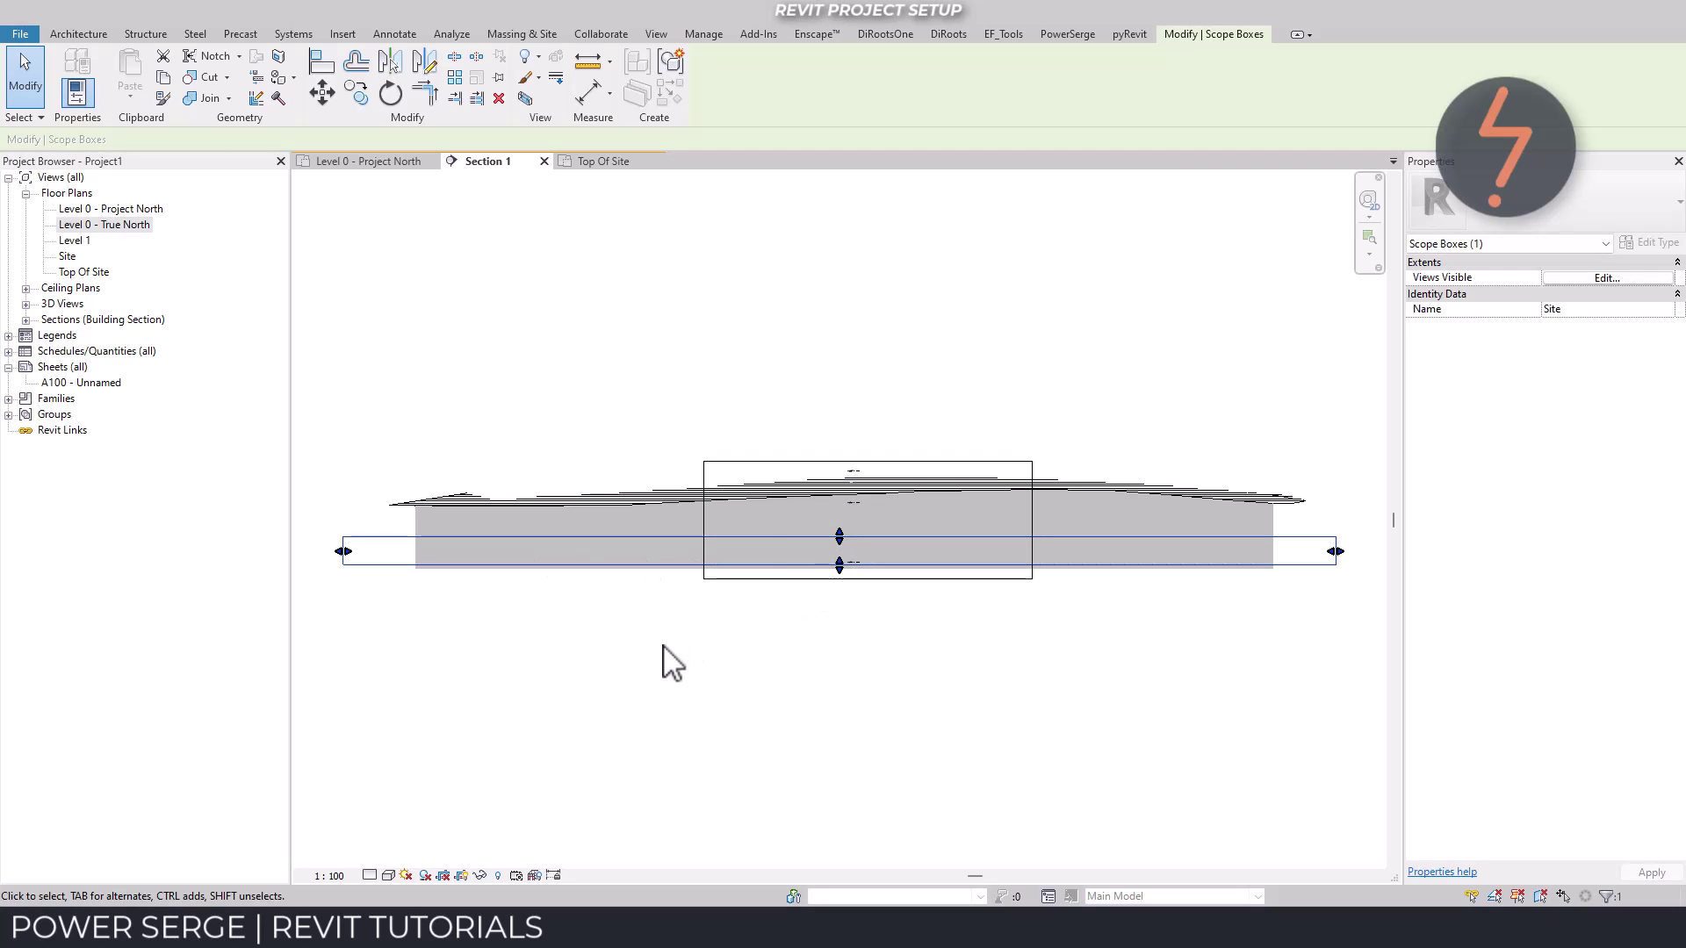
pyautogui.moveTo(839, 536); pyautogui.dragTo(836, 453)
pyautogui.click(835, 450)
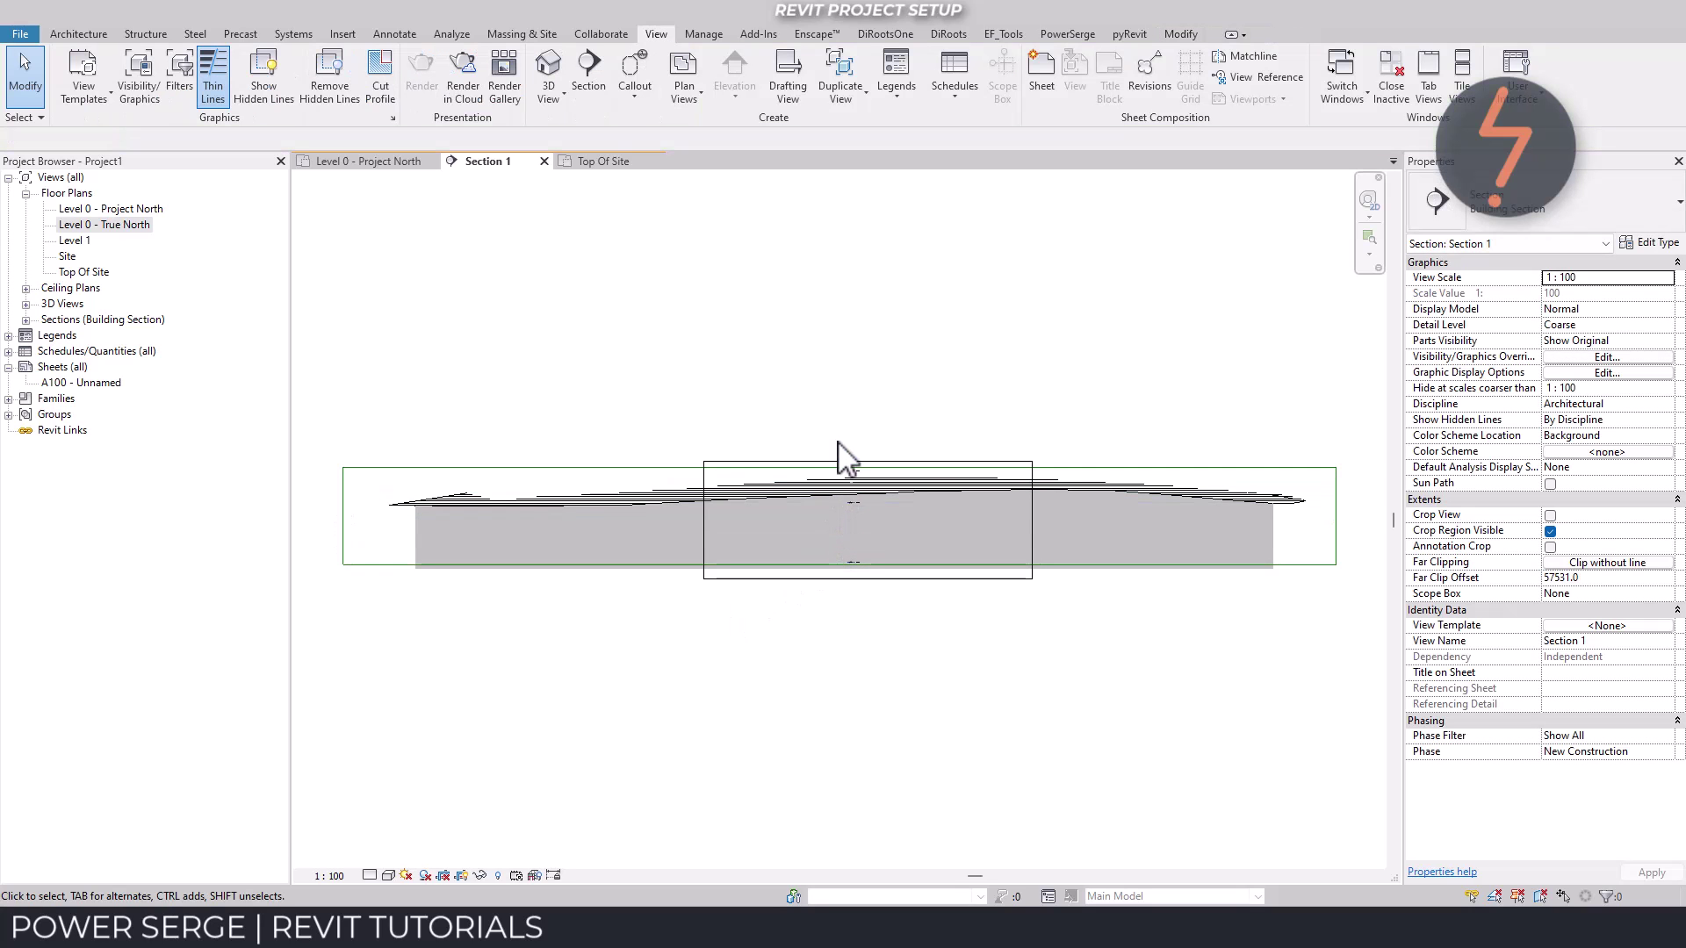
# - Assign all four levels to the Site scope box and hide the section's crop region
pyautogui.moveTo(823, 429); pyautogui.dragTo(900, 601)
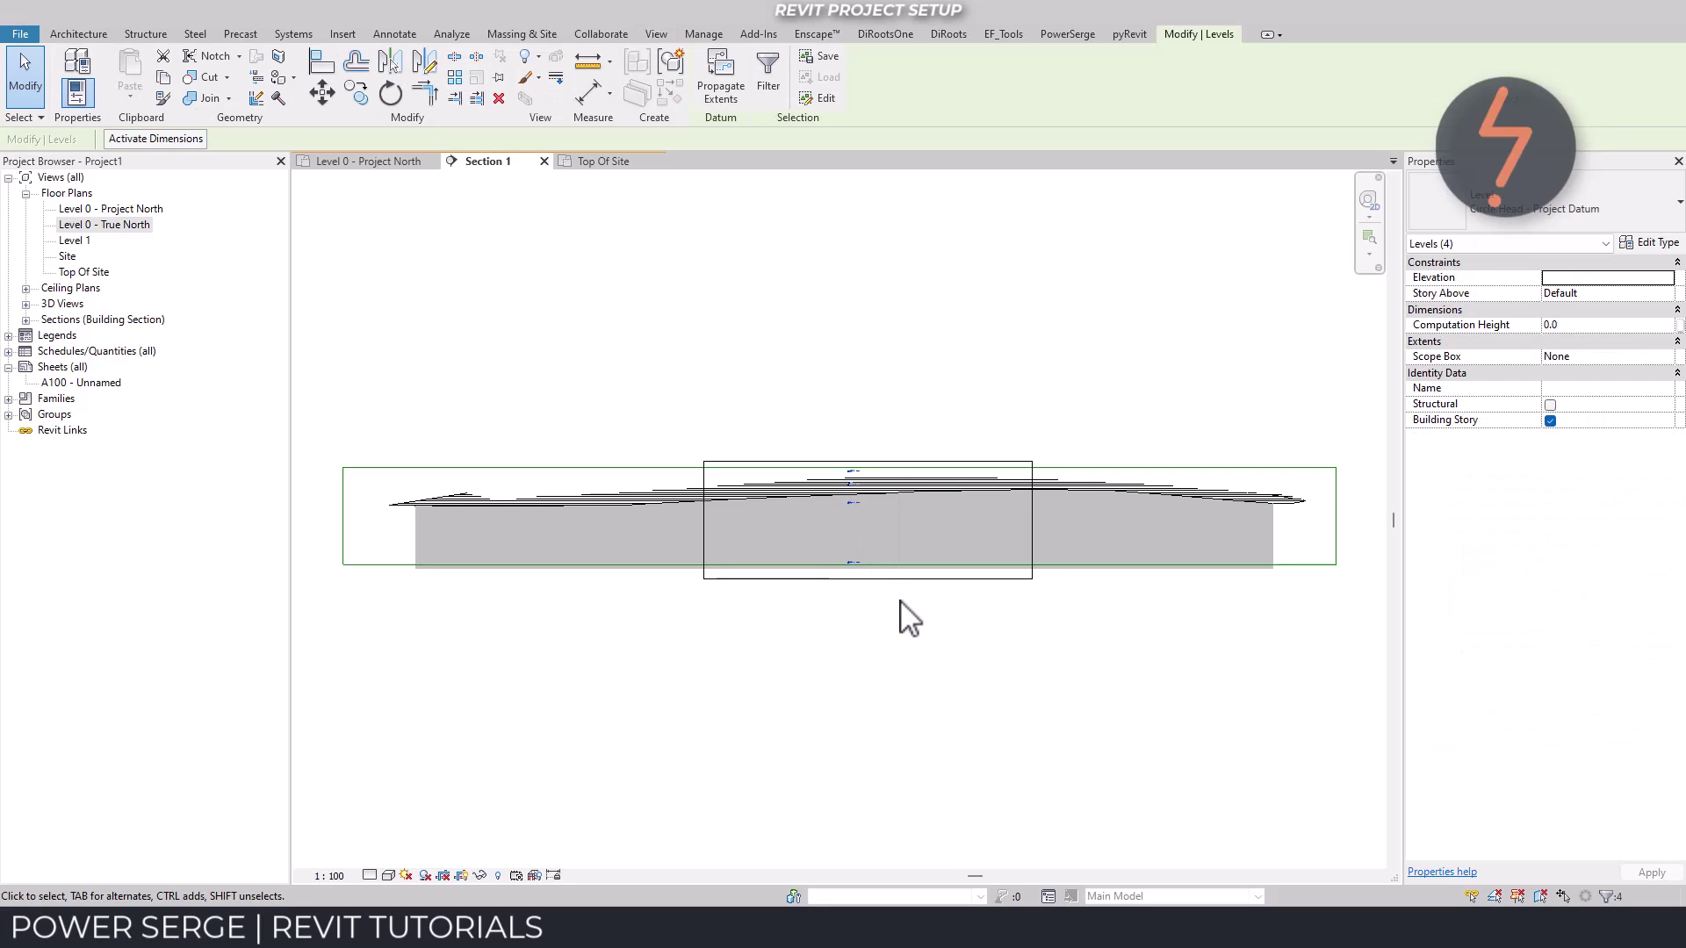
pyautogui.click(1662, 358)
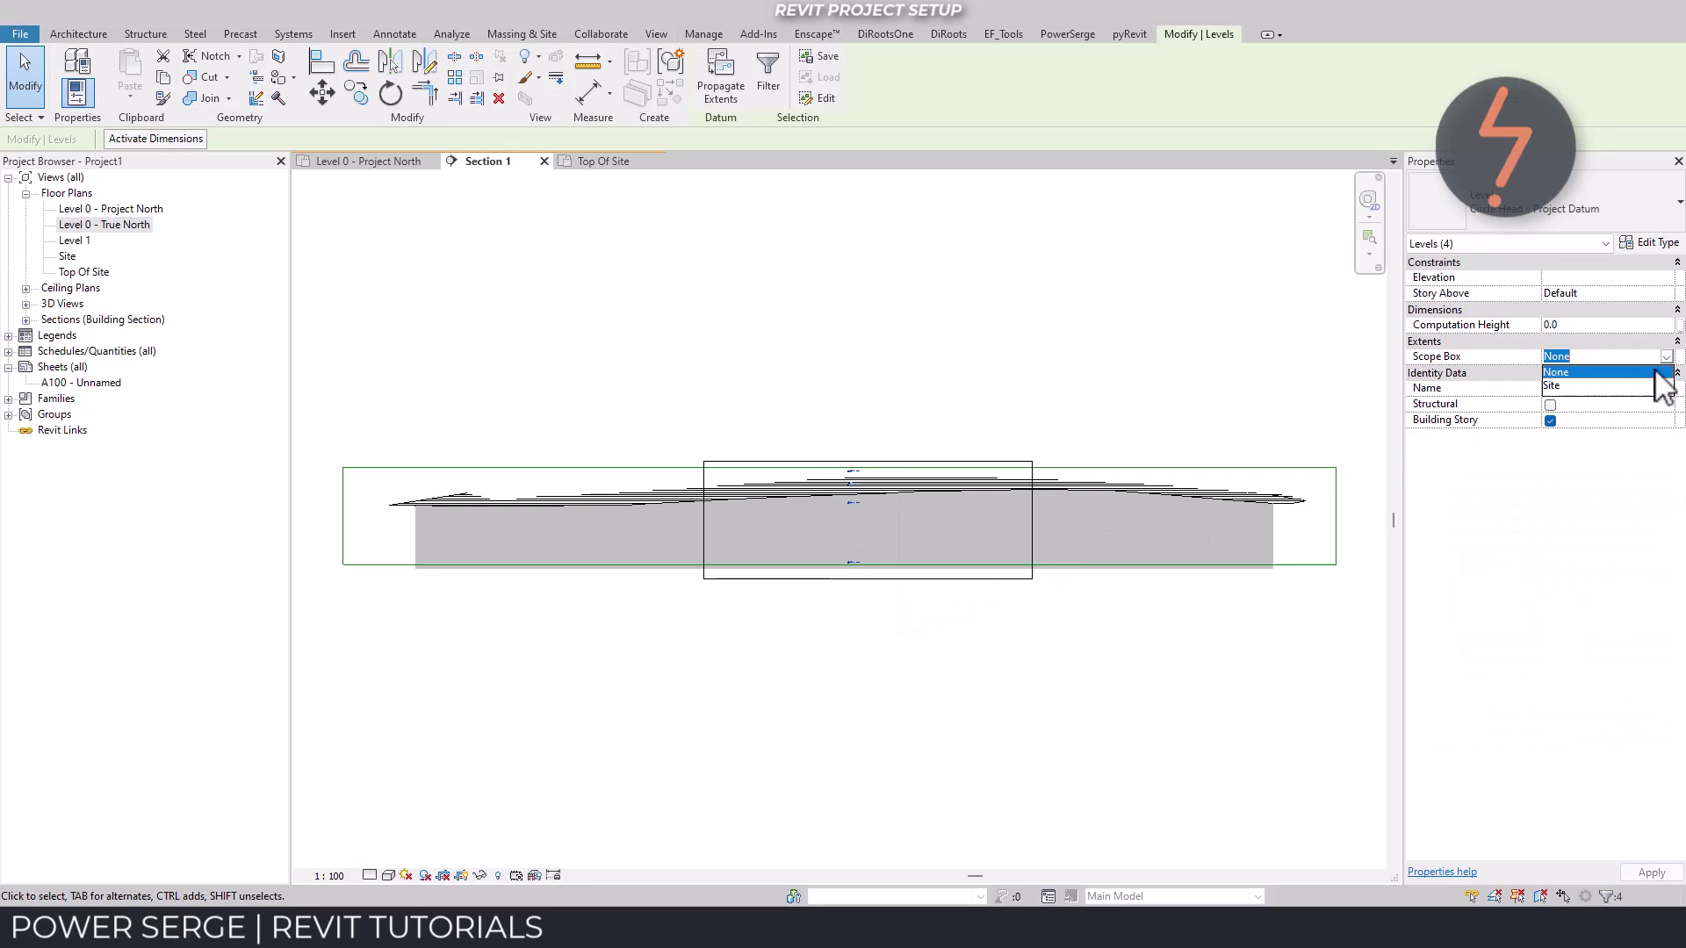
pyautogui.click(1633, 385)
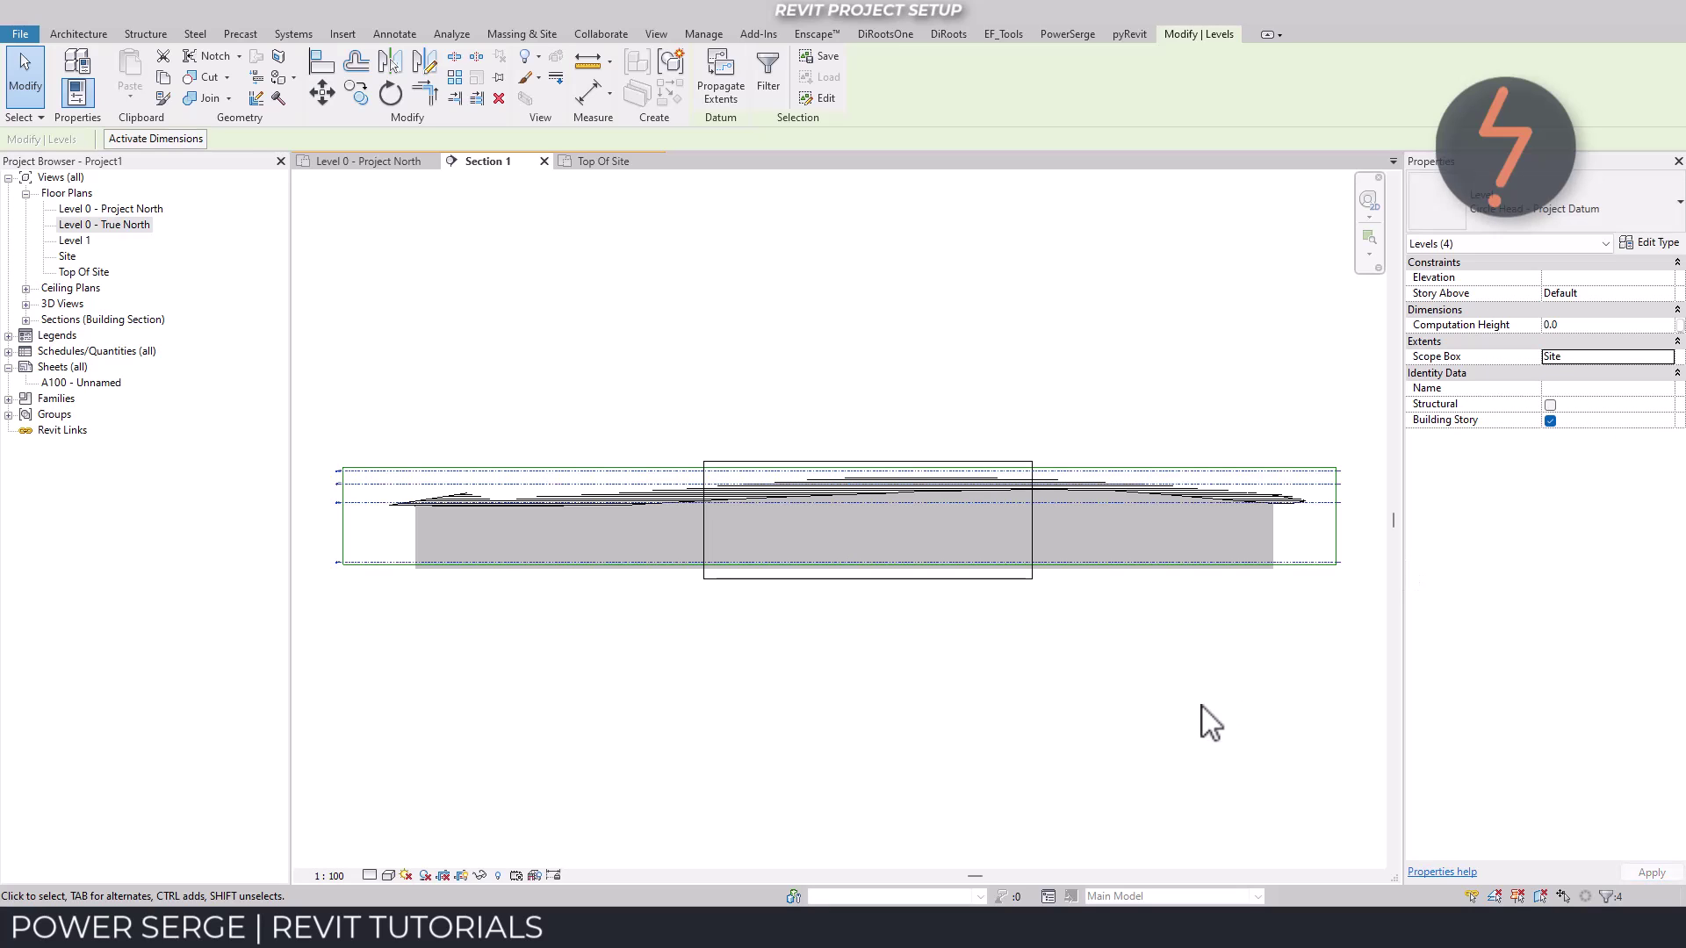
pyautogui.click(1203, 707)
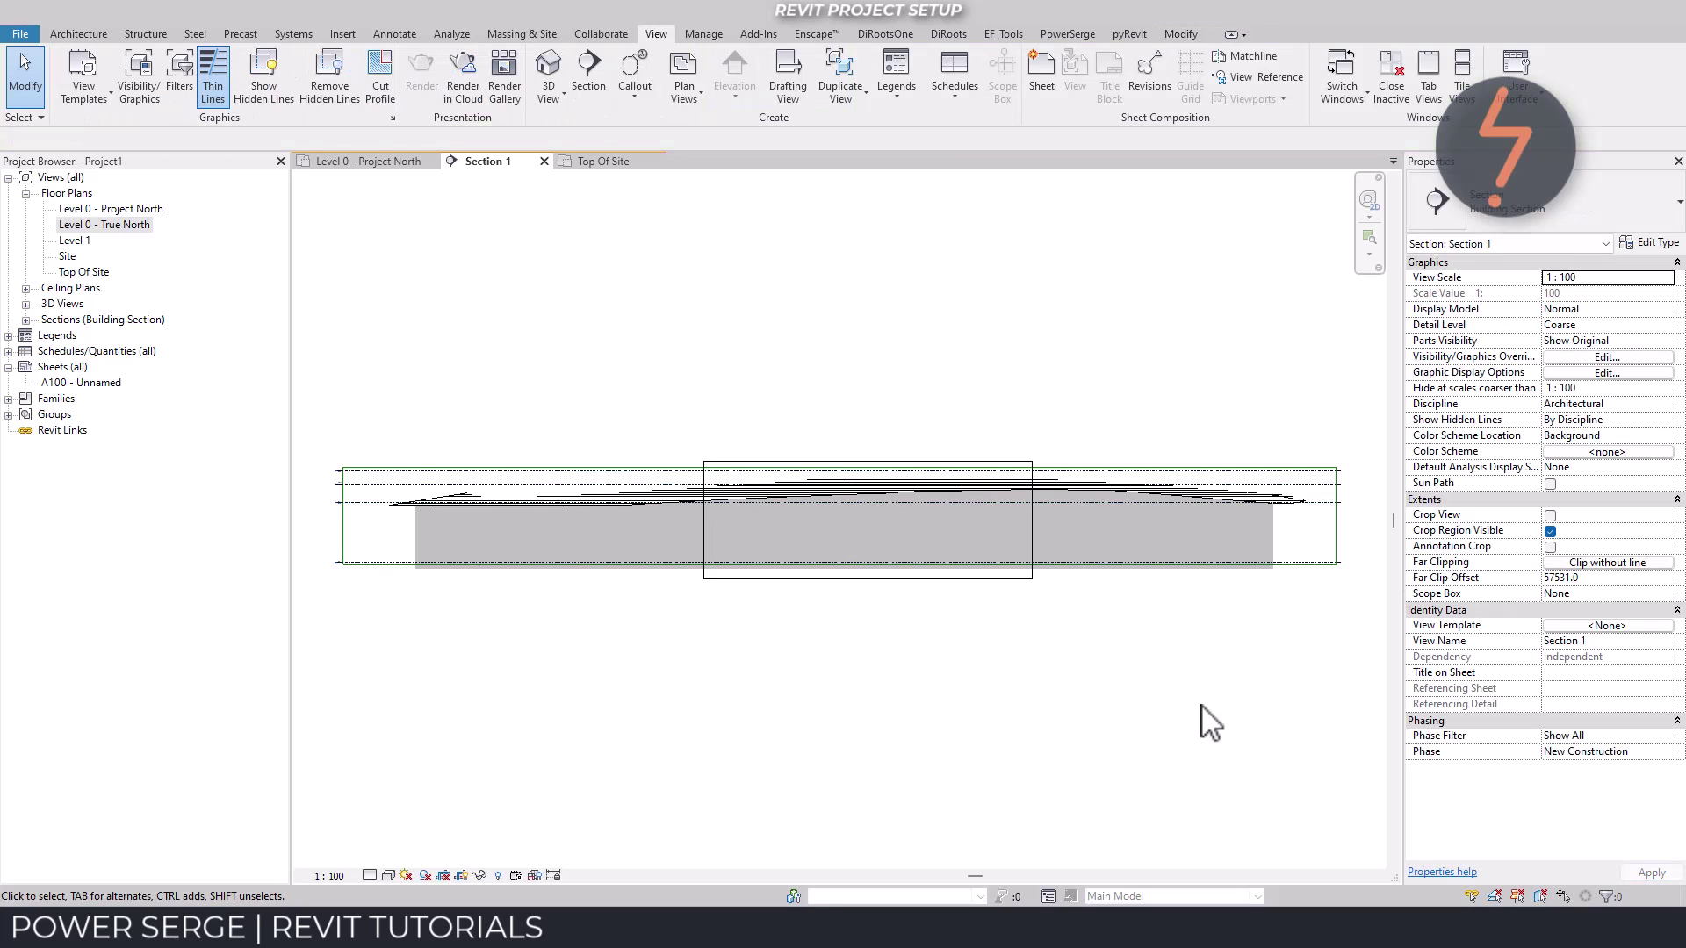
pyautogui.click(462, 877)
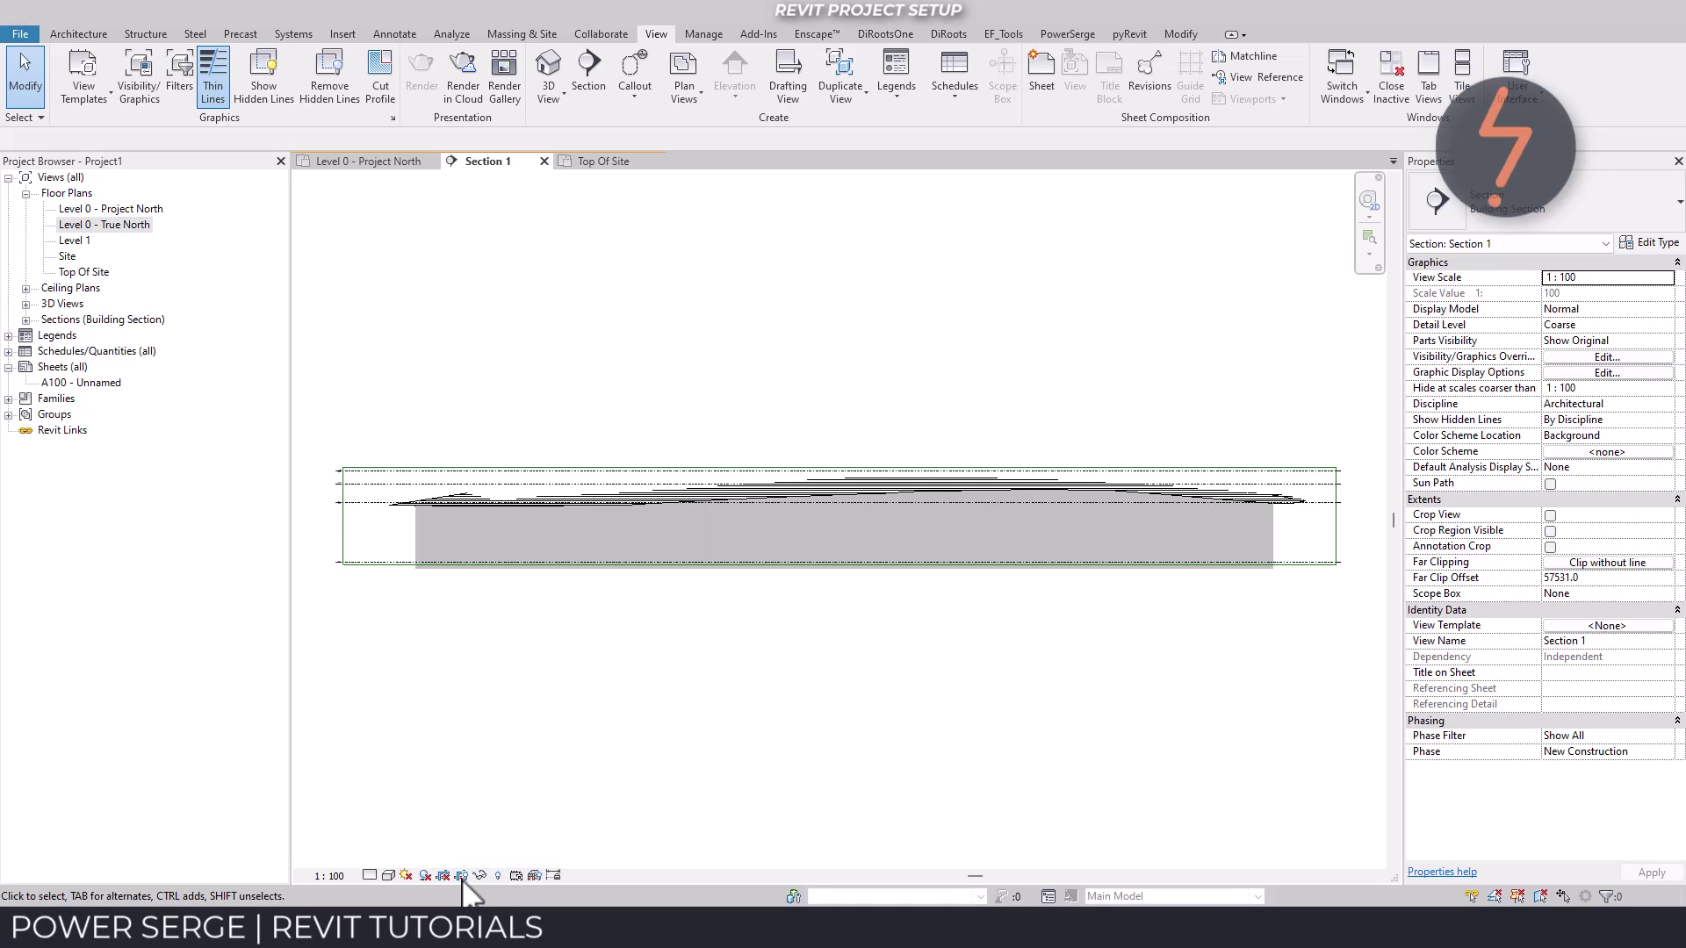
pyautogui.click(393, 164)
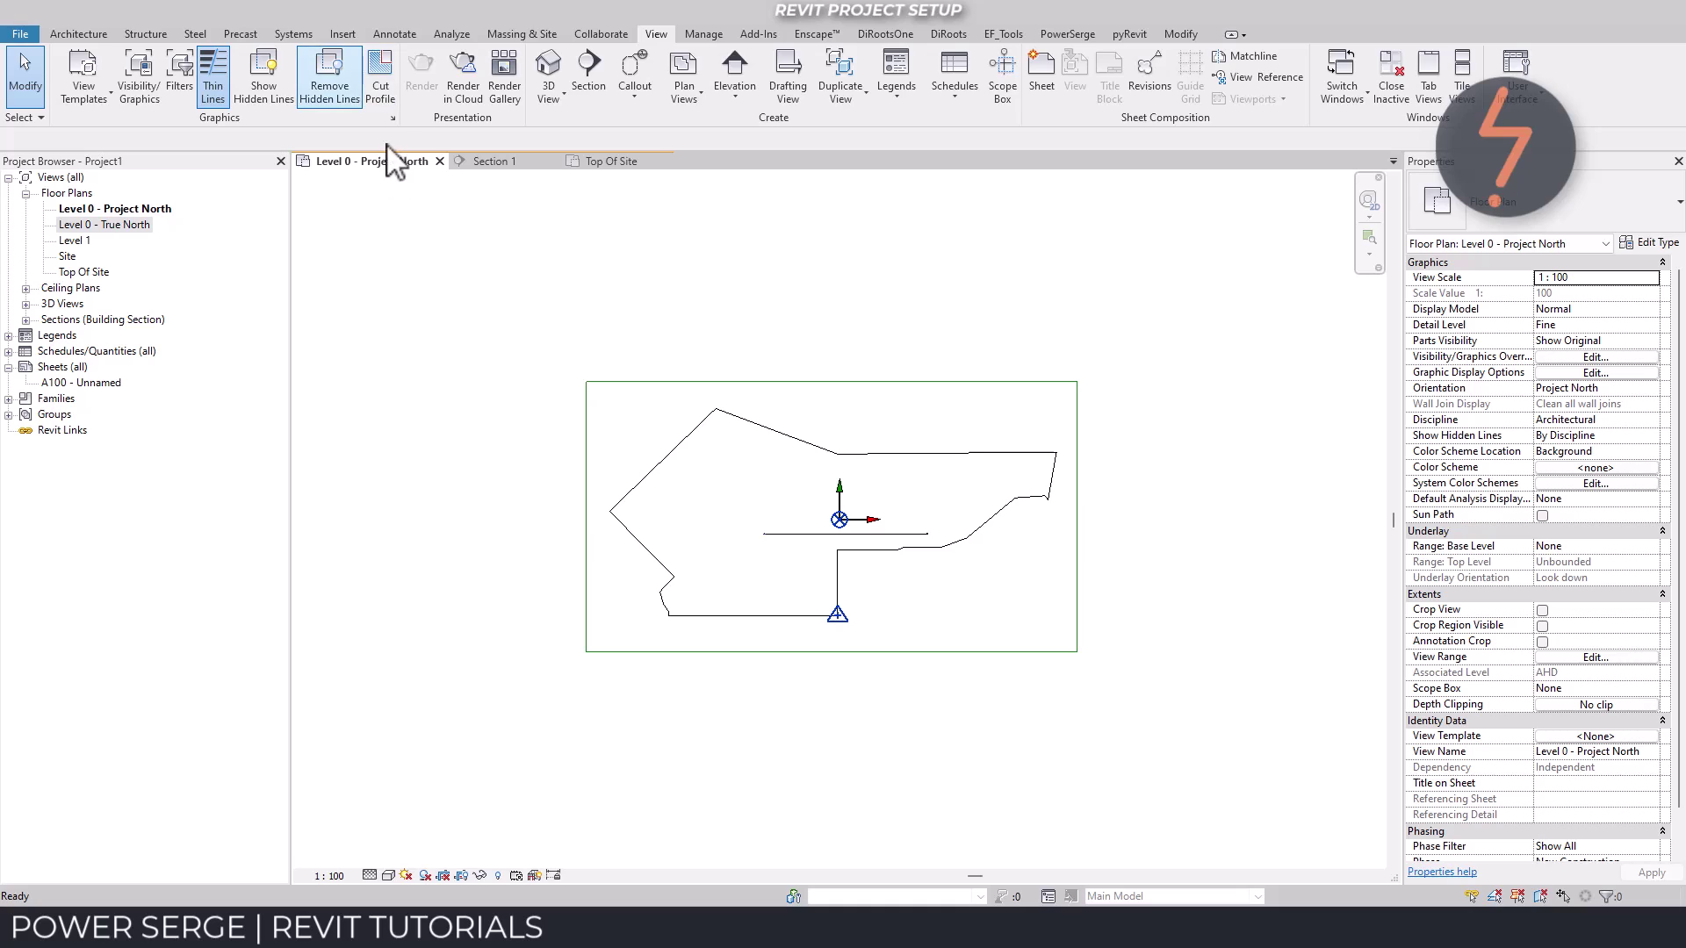
# - Import Civil.pdf from the CAD folder at 150 DPI resolution
pyautogui.click(351, 32)
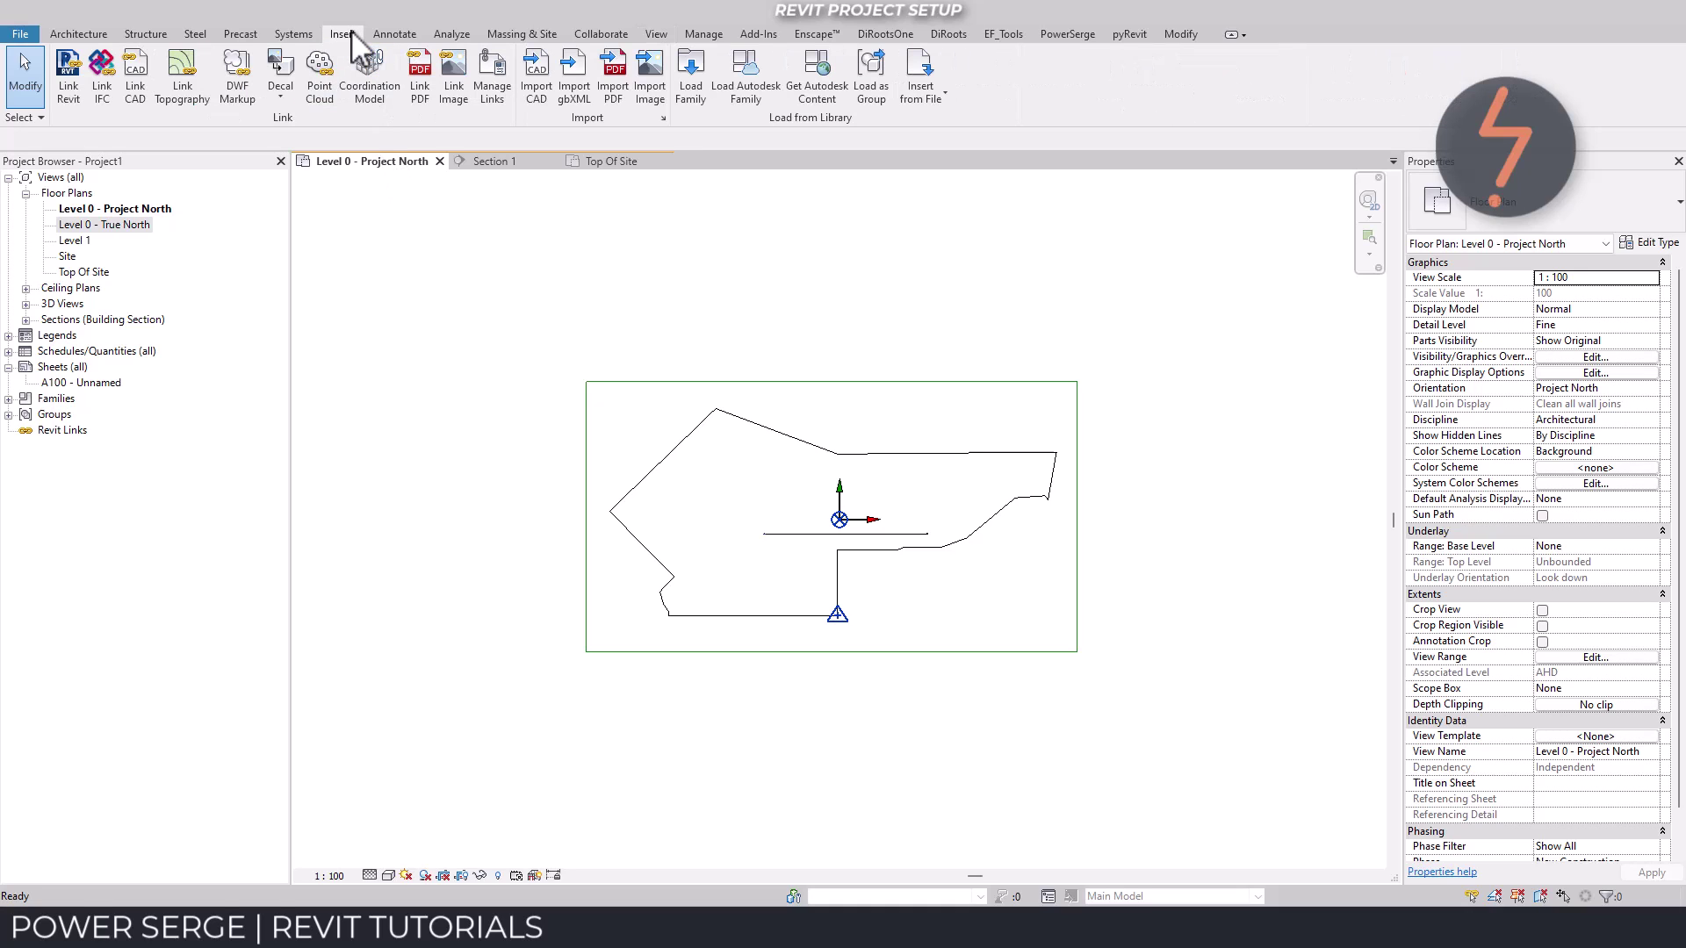
pyautogui.click(613, 79)
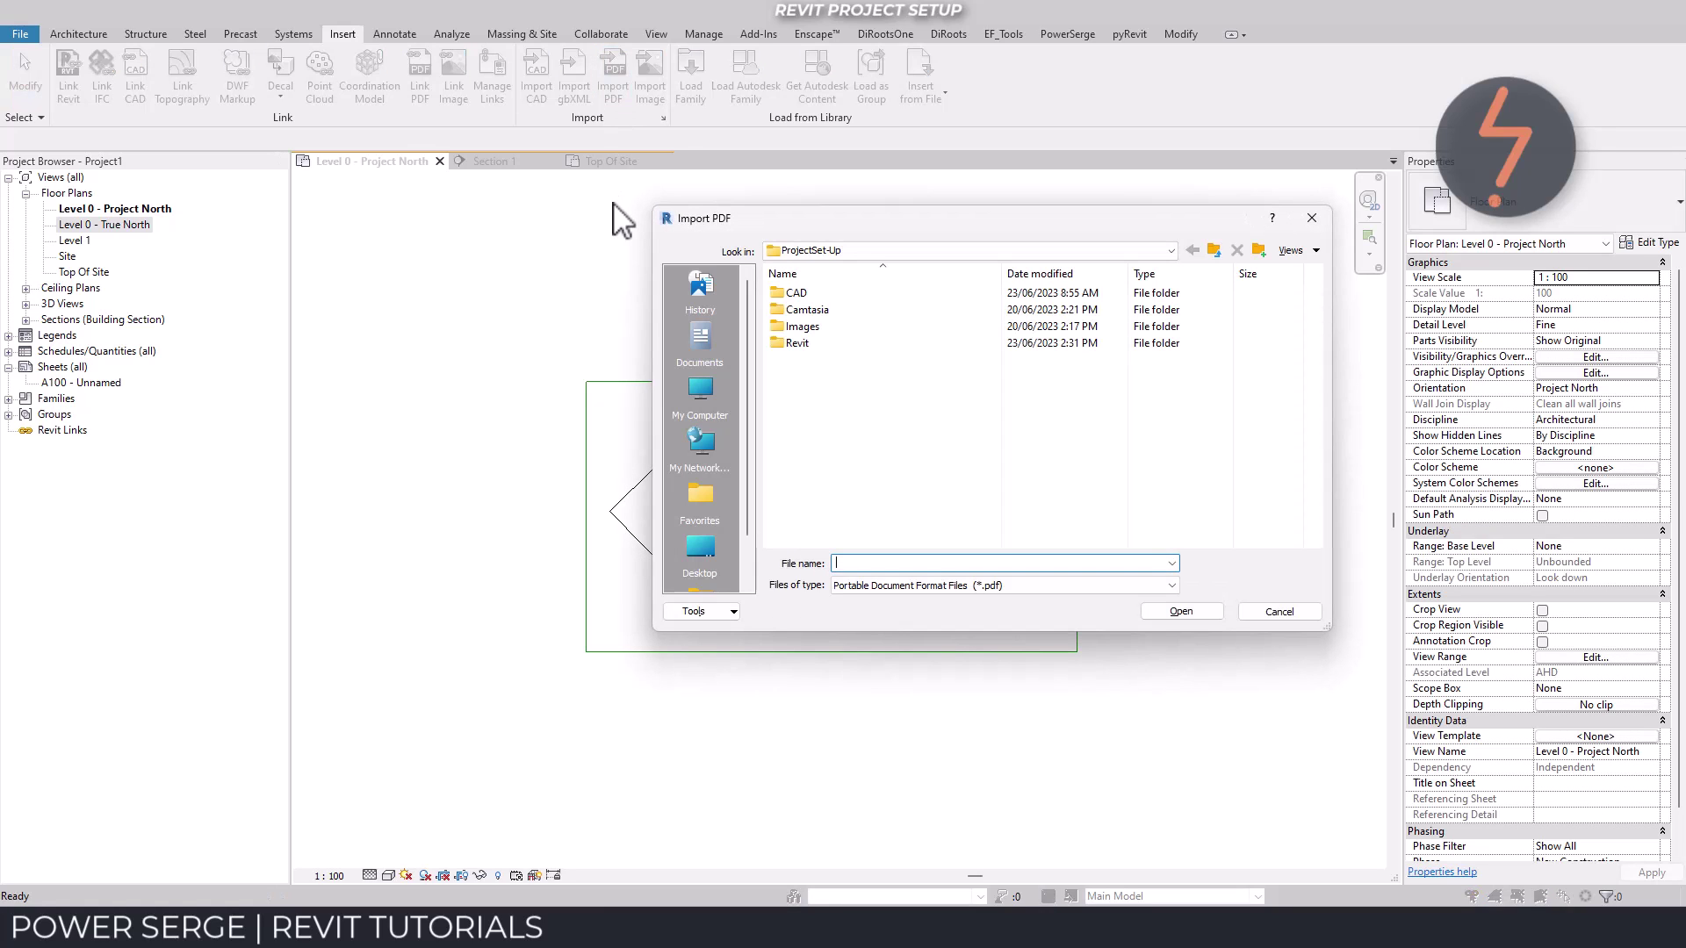
pyautogui.doubleClick(801, 293)
pyautogui.click(811, 293)
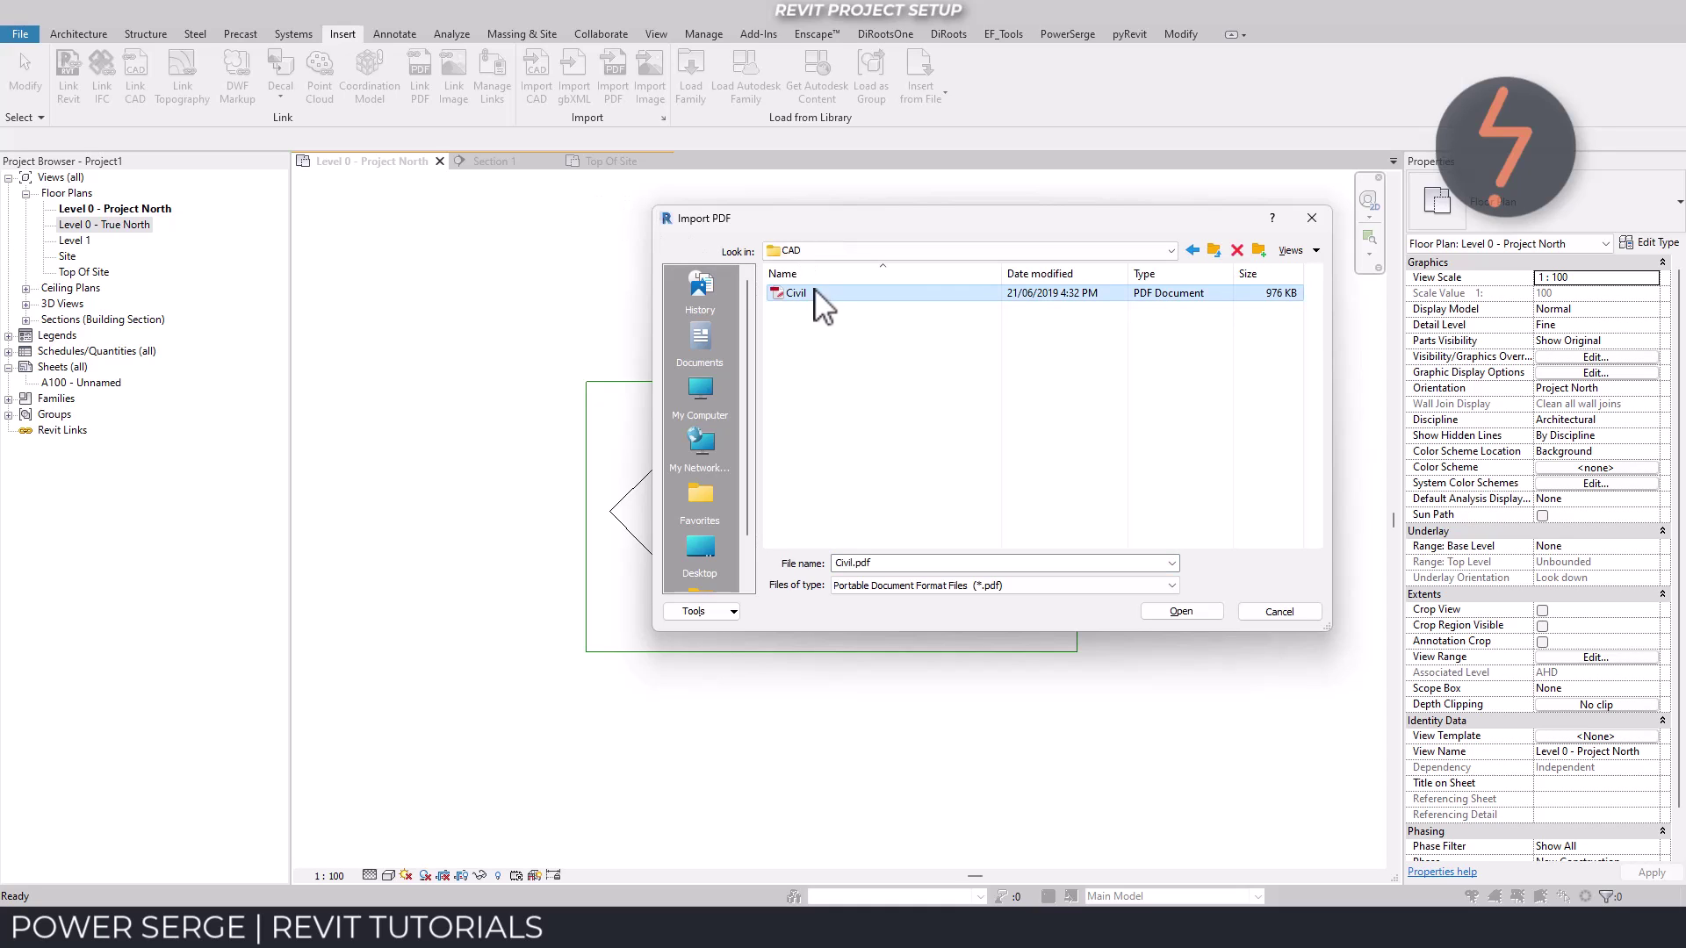
pyautogui.click(1206, 615)
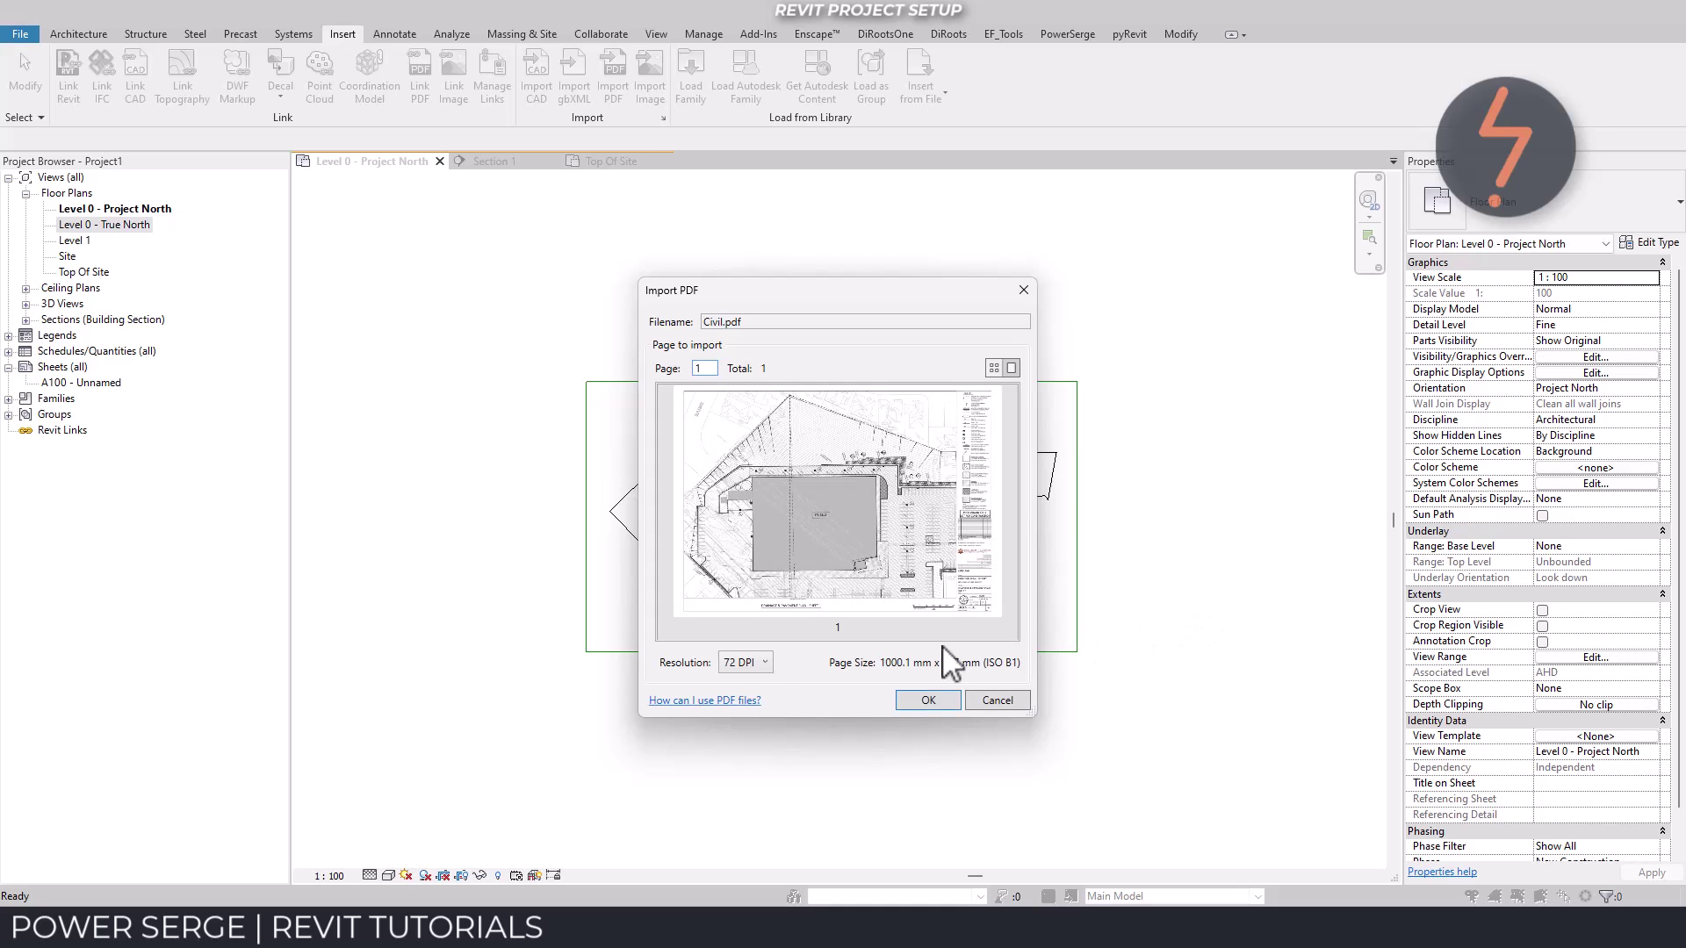
pyautogui.click(755, 667)
pyautogui.click(757, 701)
pyautogui.click(928, 700)
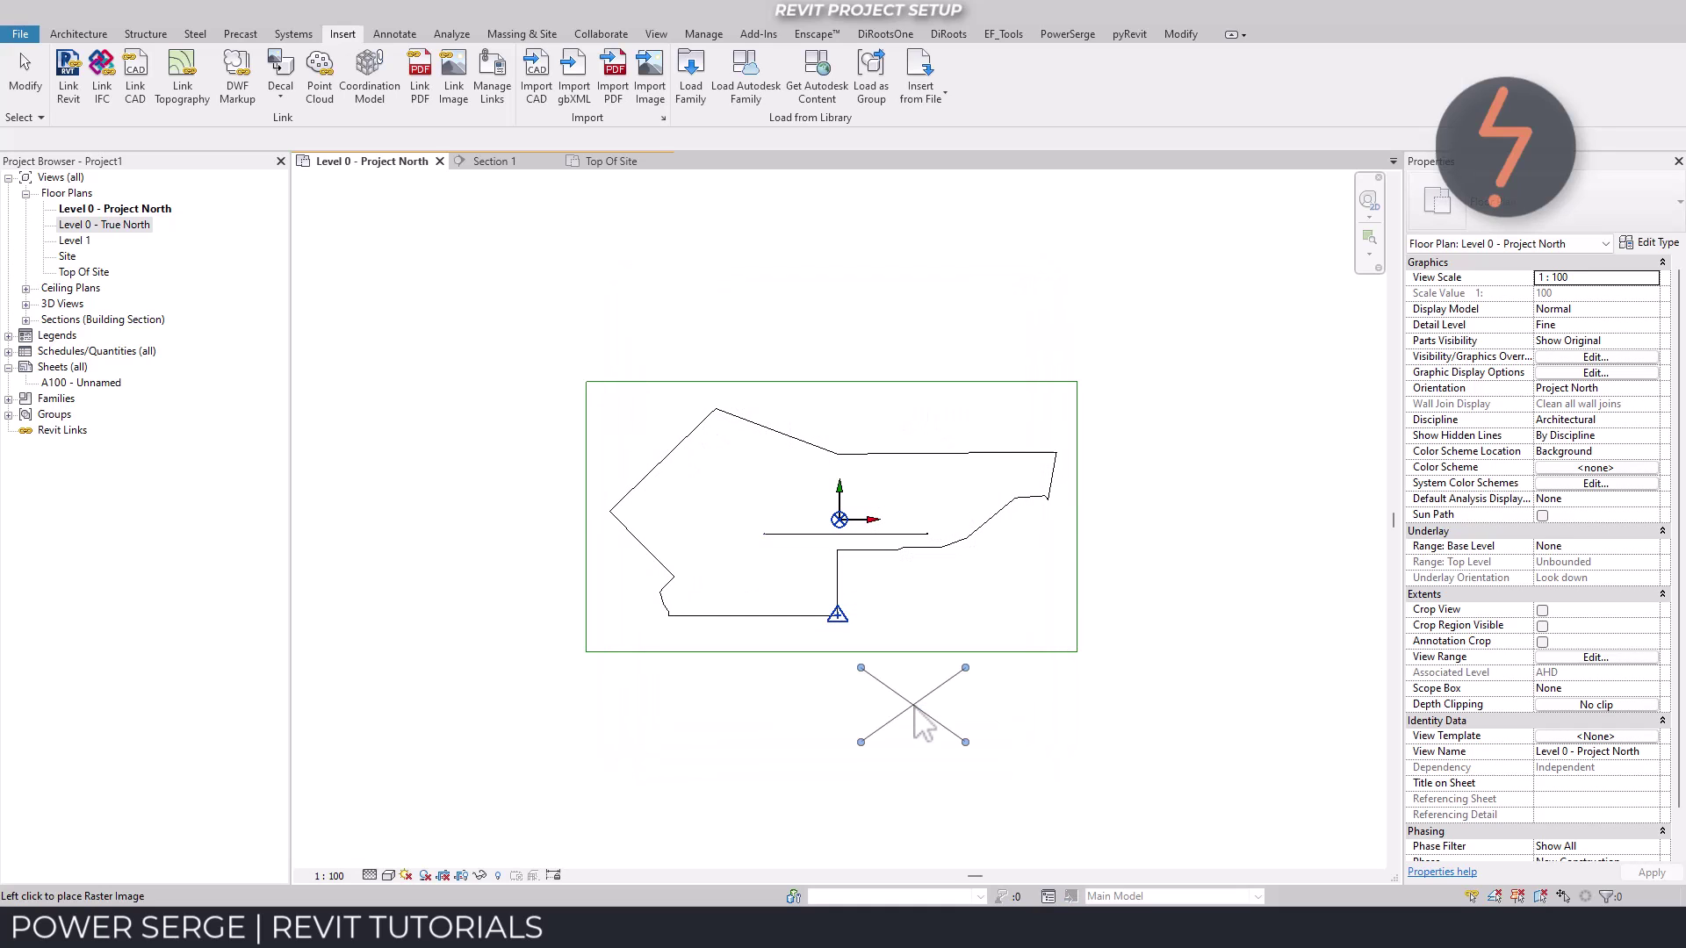
# - Place the Civil.pdf image in the plan and zoom into the FFL 28.15 building area
pyautogui.click(913, 705)
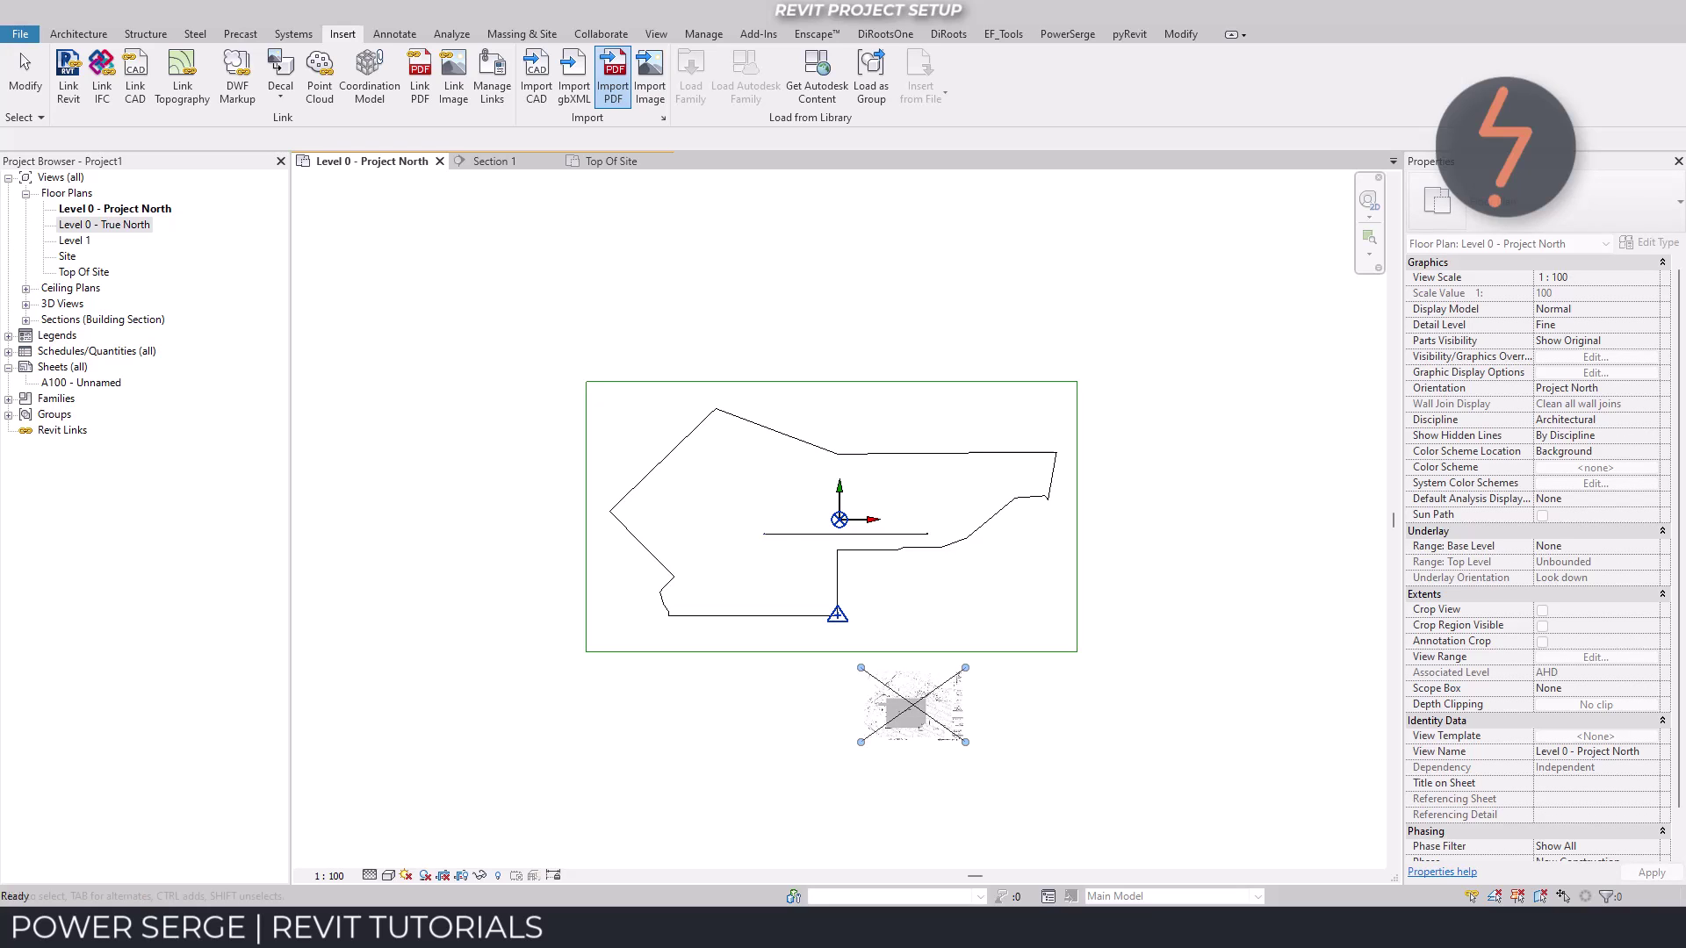
pyautogui.rightClick(806, 710)
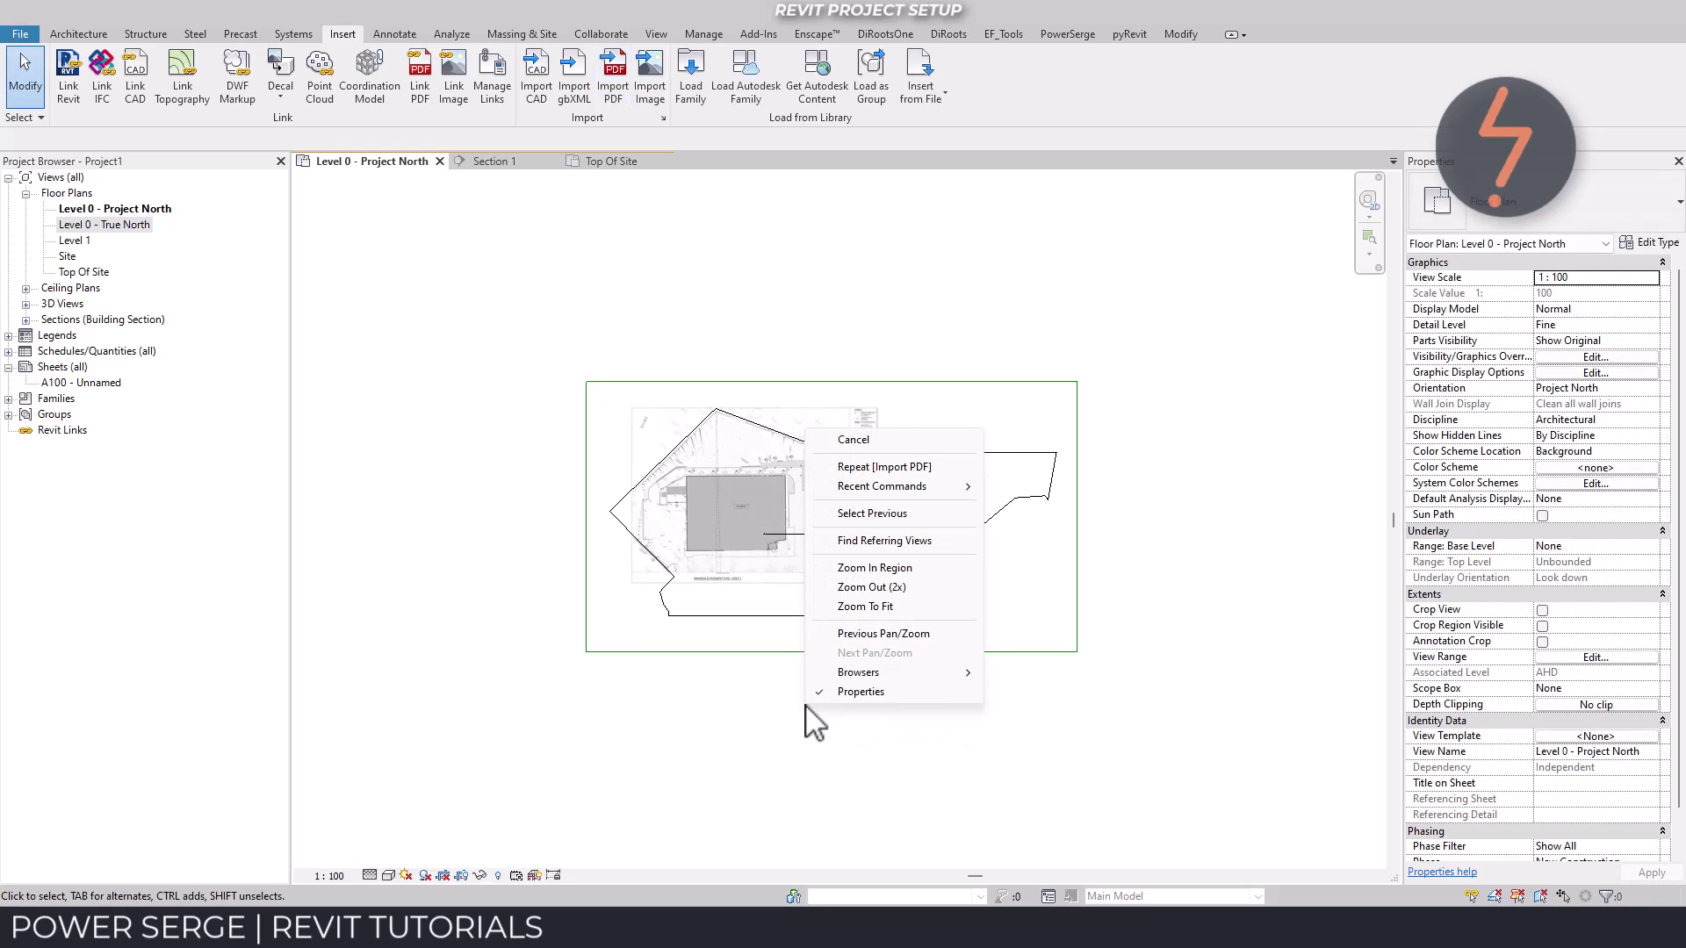
pyautogui.click(842, 569)
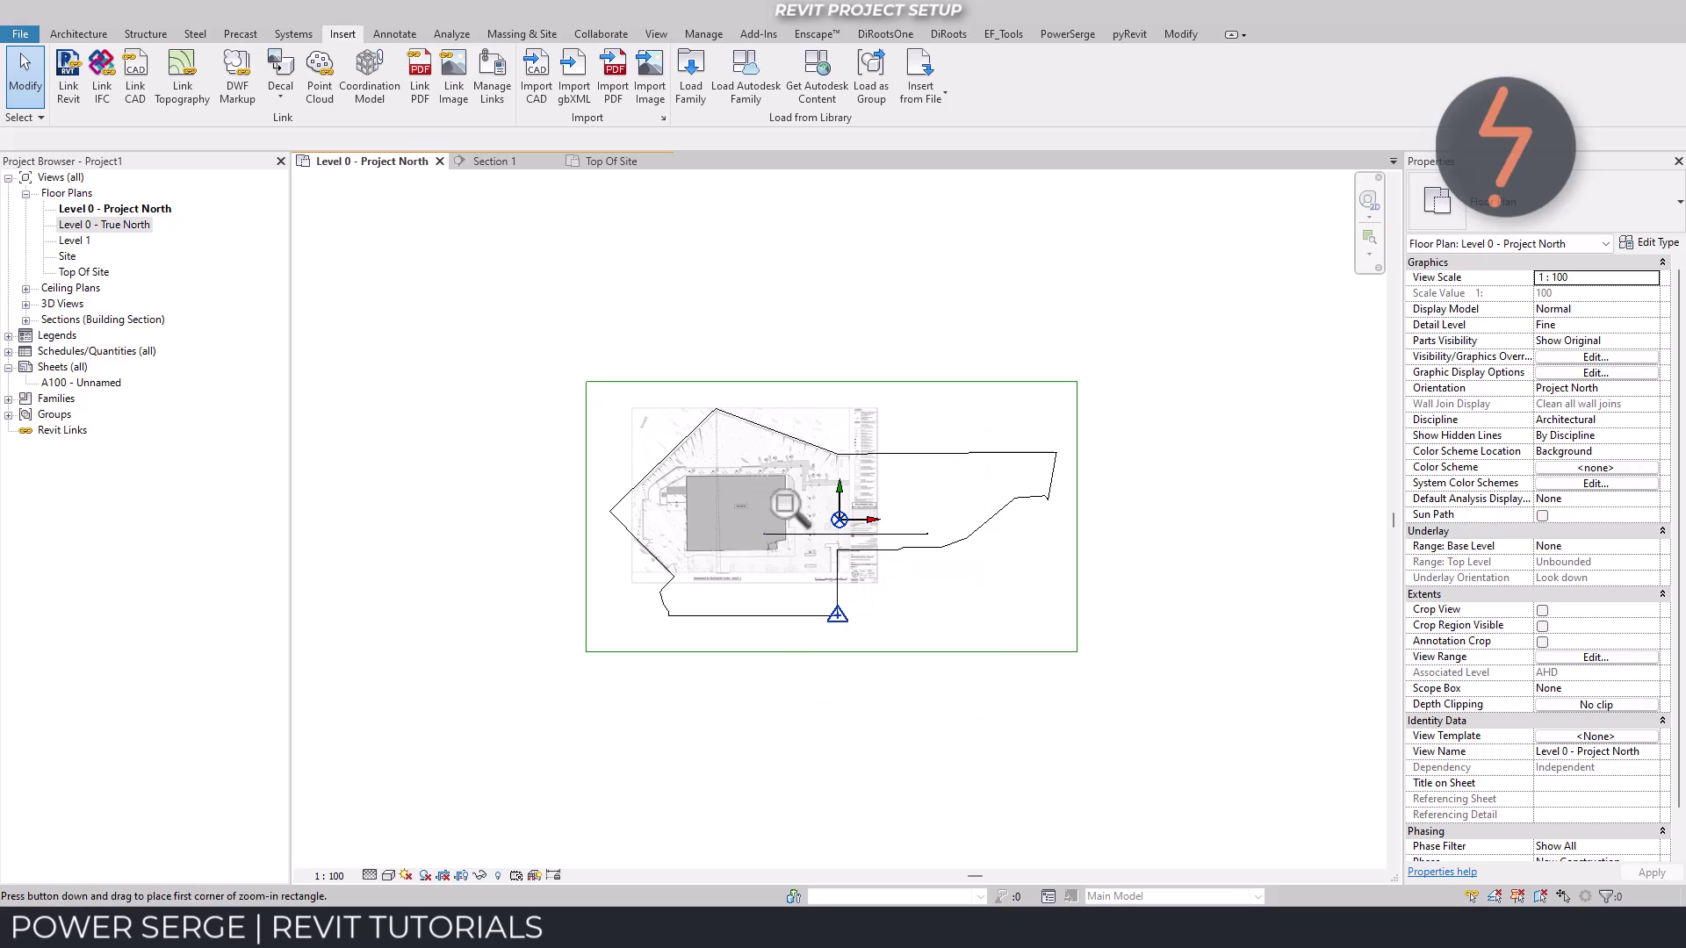
pyautogui.moveTo(738, 446); pyautogui.dragTo(886, 571)
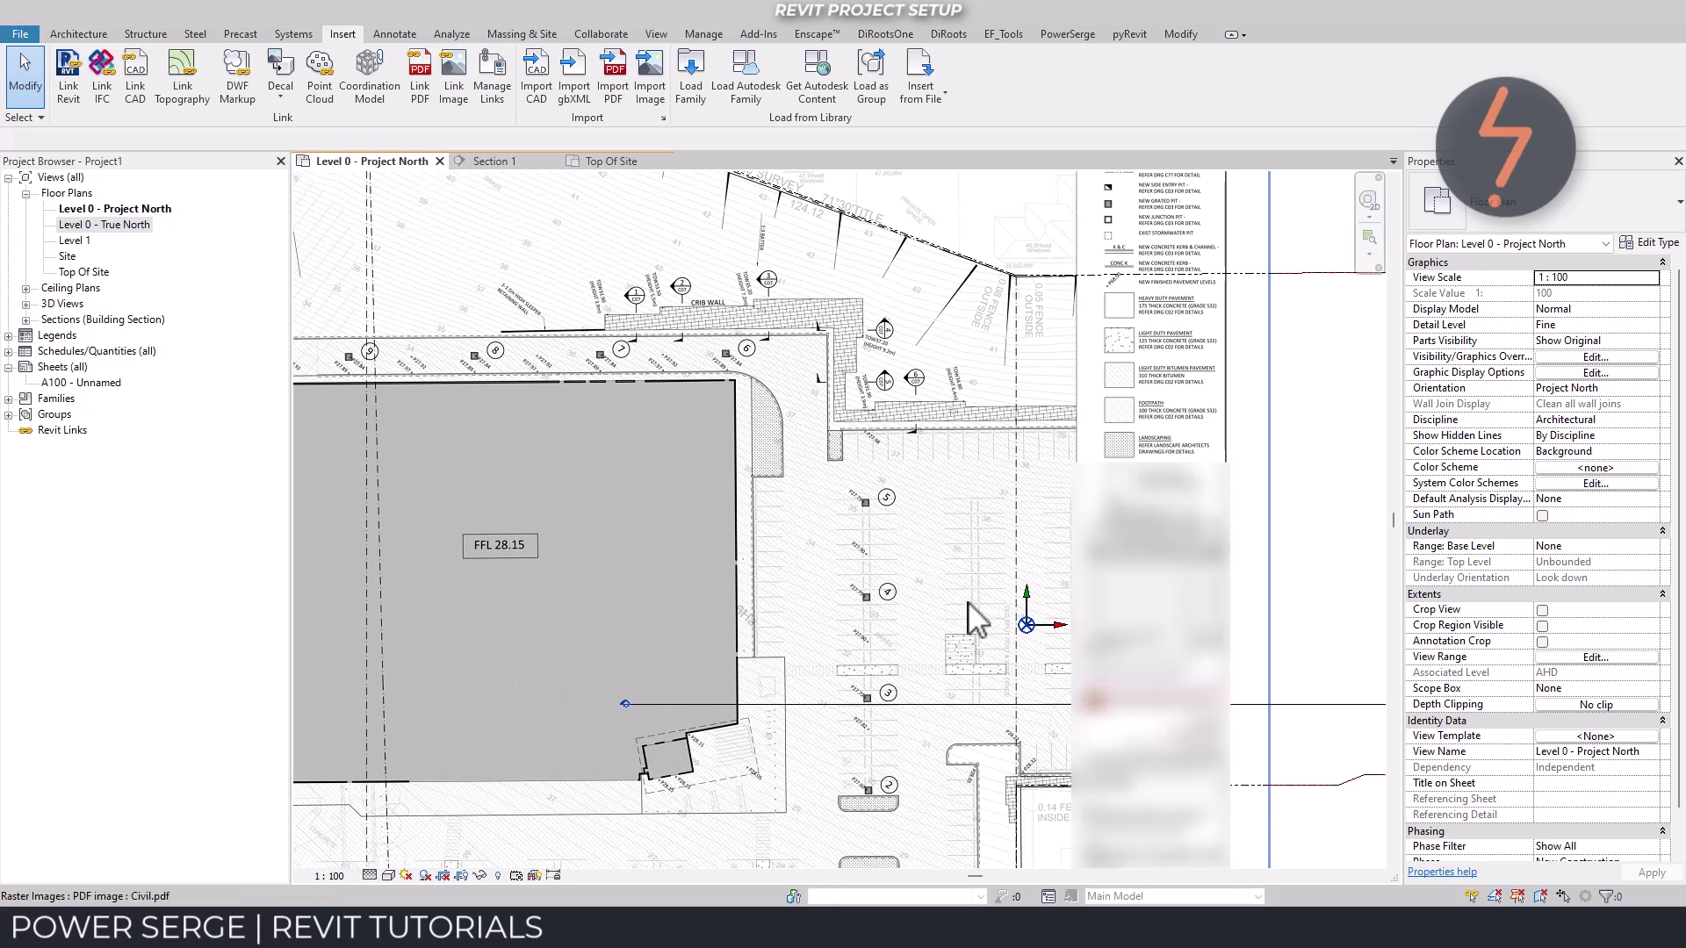
pyautogui.click(1026, 625)
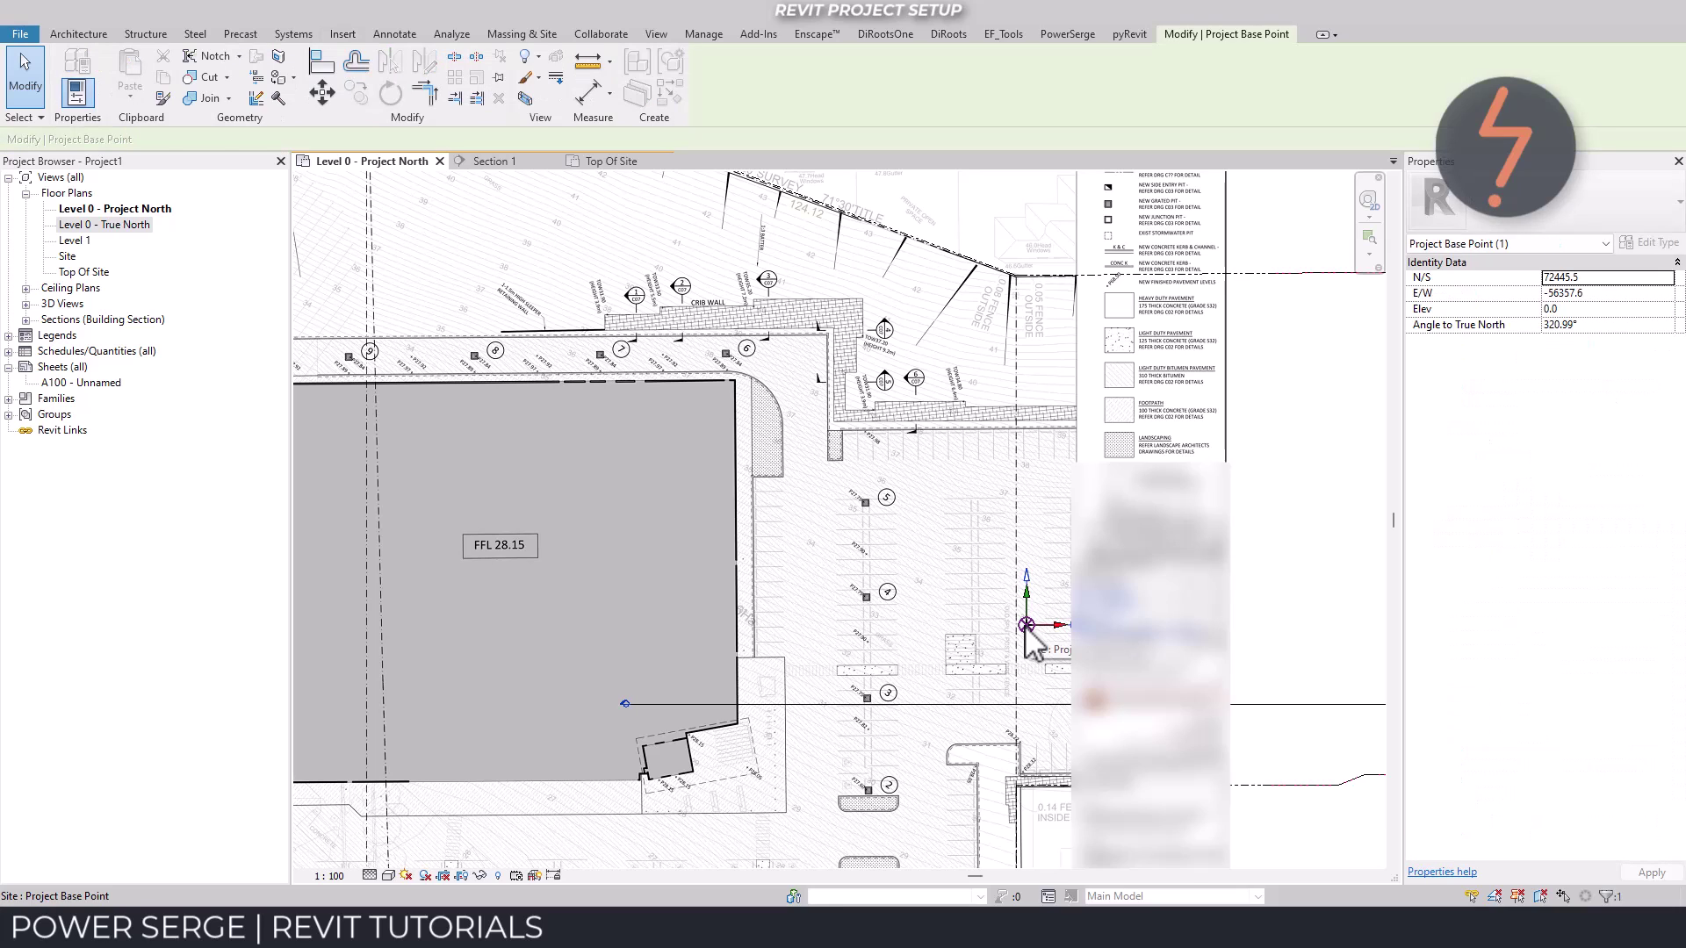
# - Move the Project Base Point onto the building's top-right wall corner with MV
pyautogui.press('m')
pyautogui.press('v')
pyautogui.click(1026, 625)
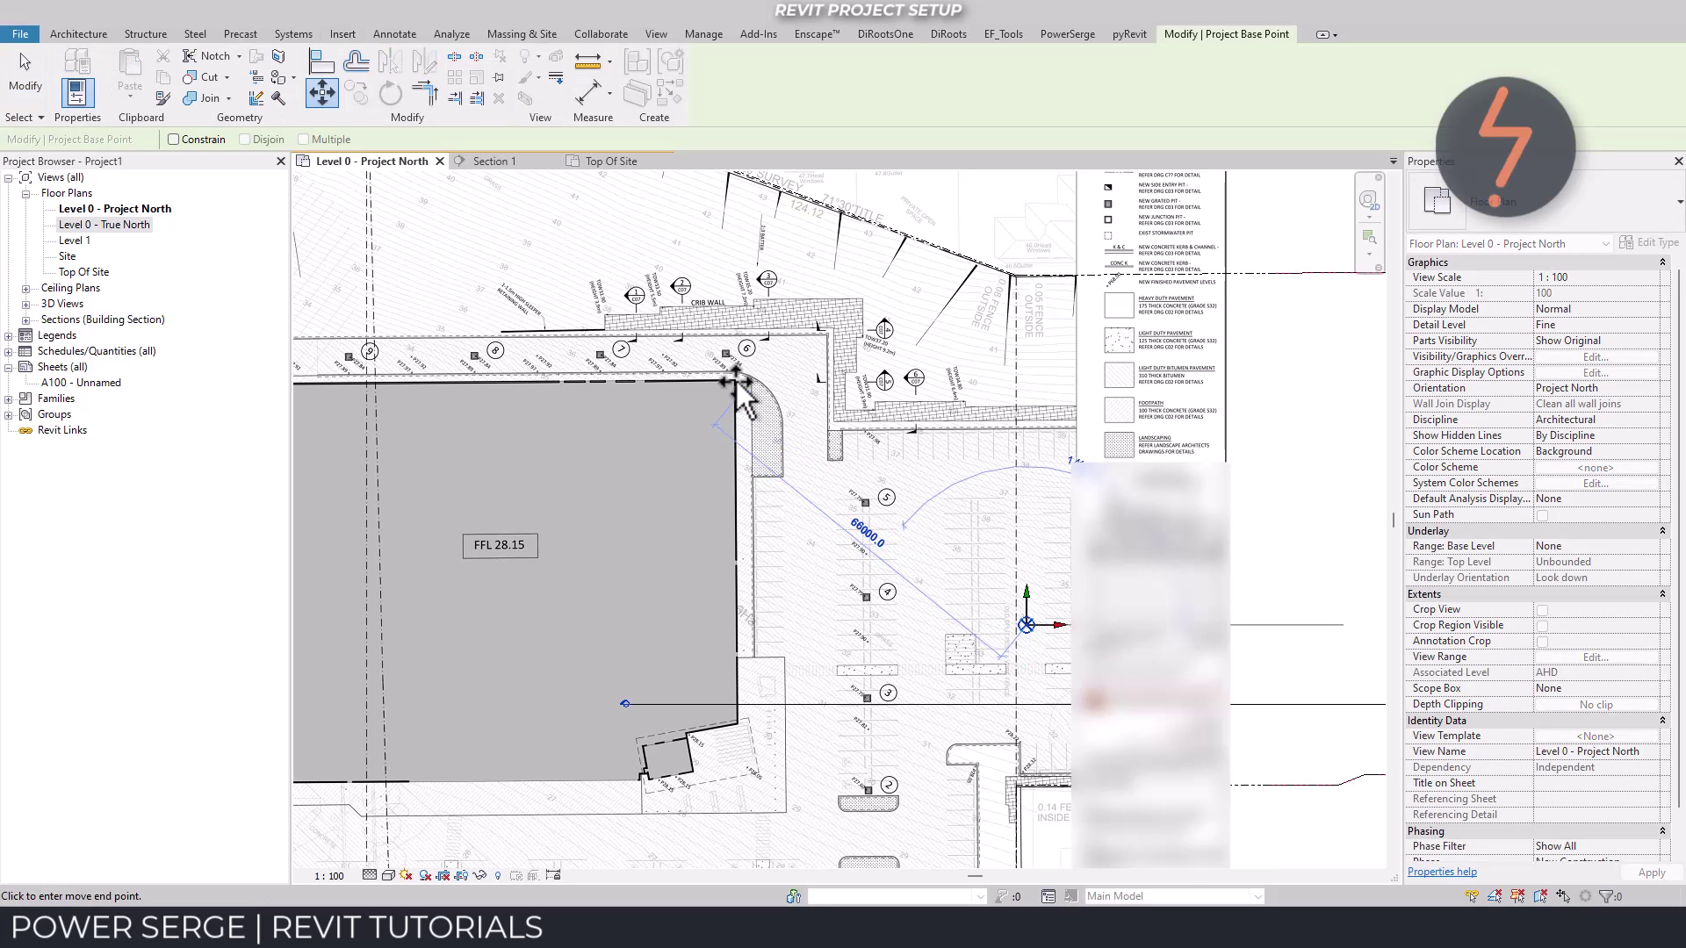
pyautogui.click(736, 381)
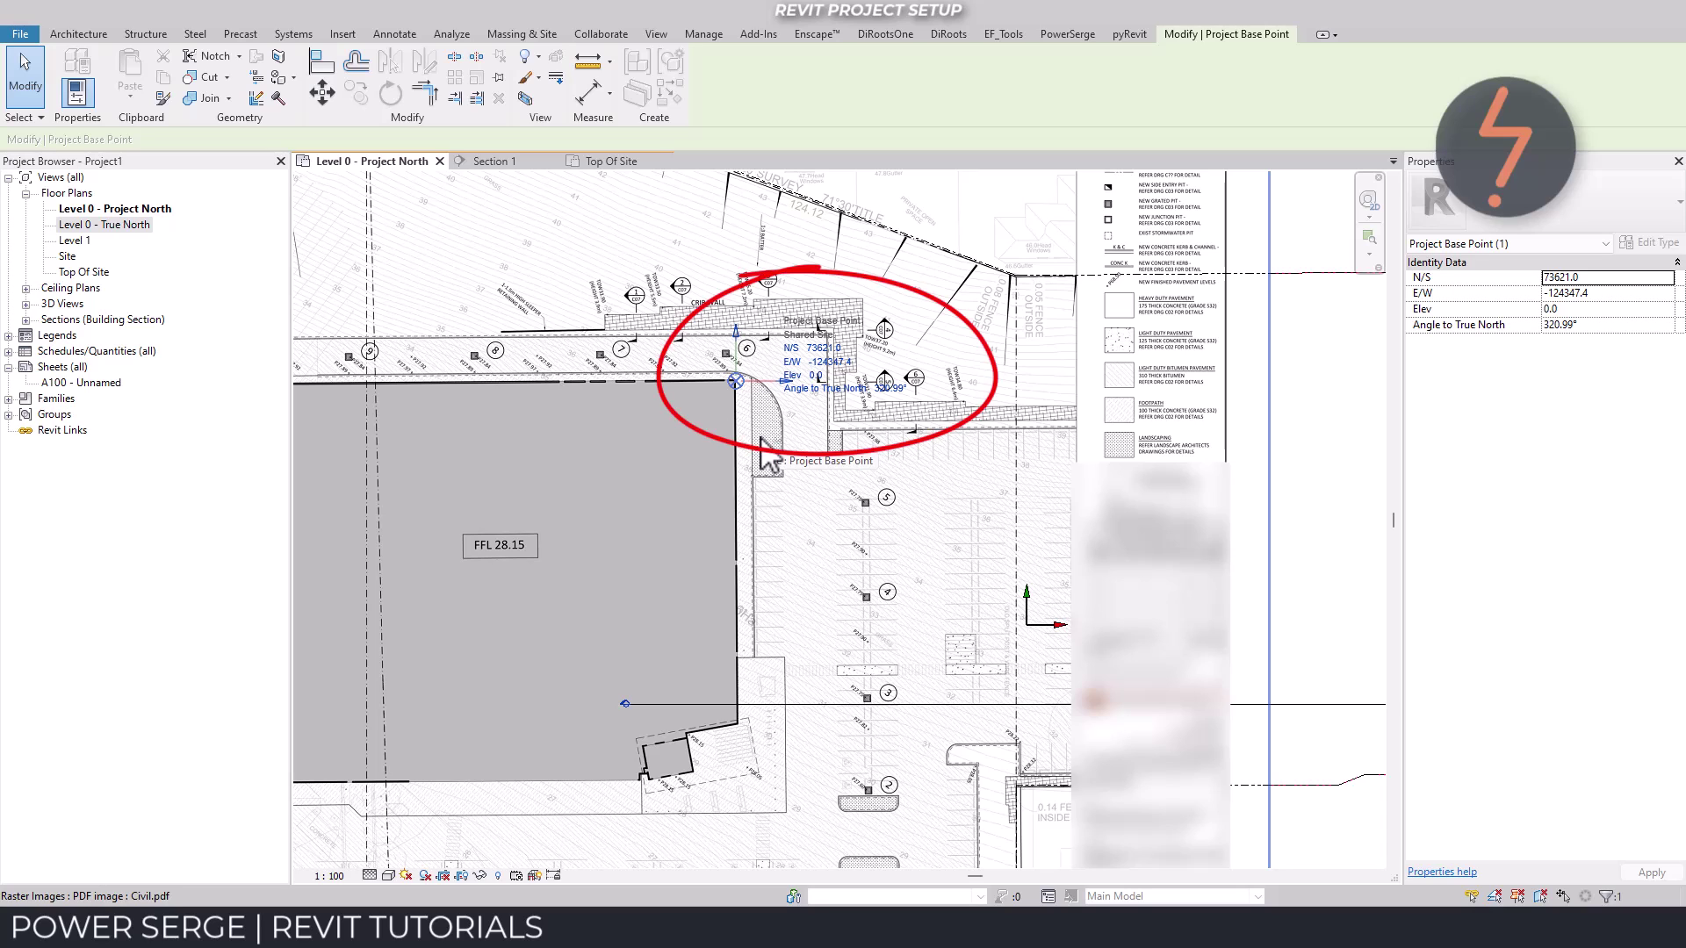
pyautogui.press('Escape')
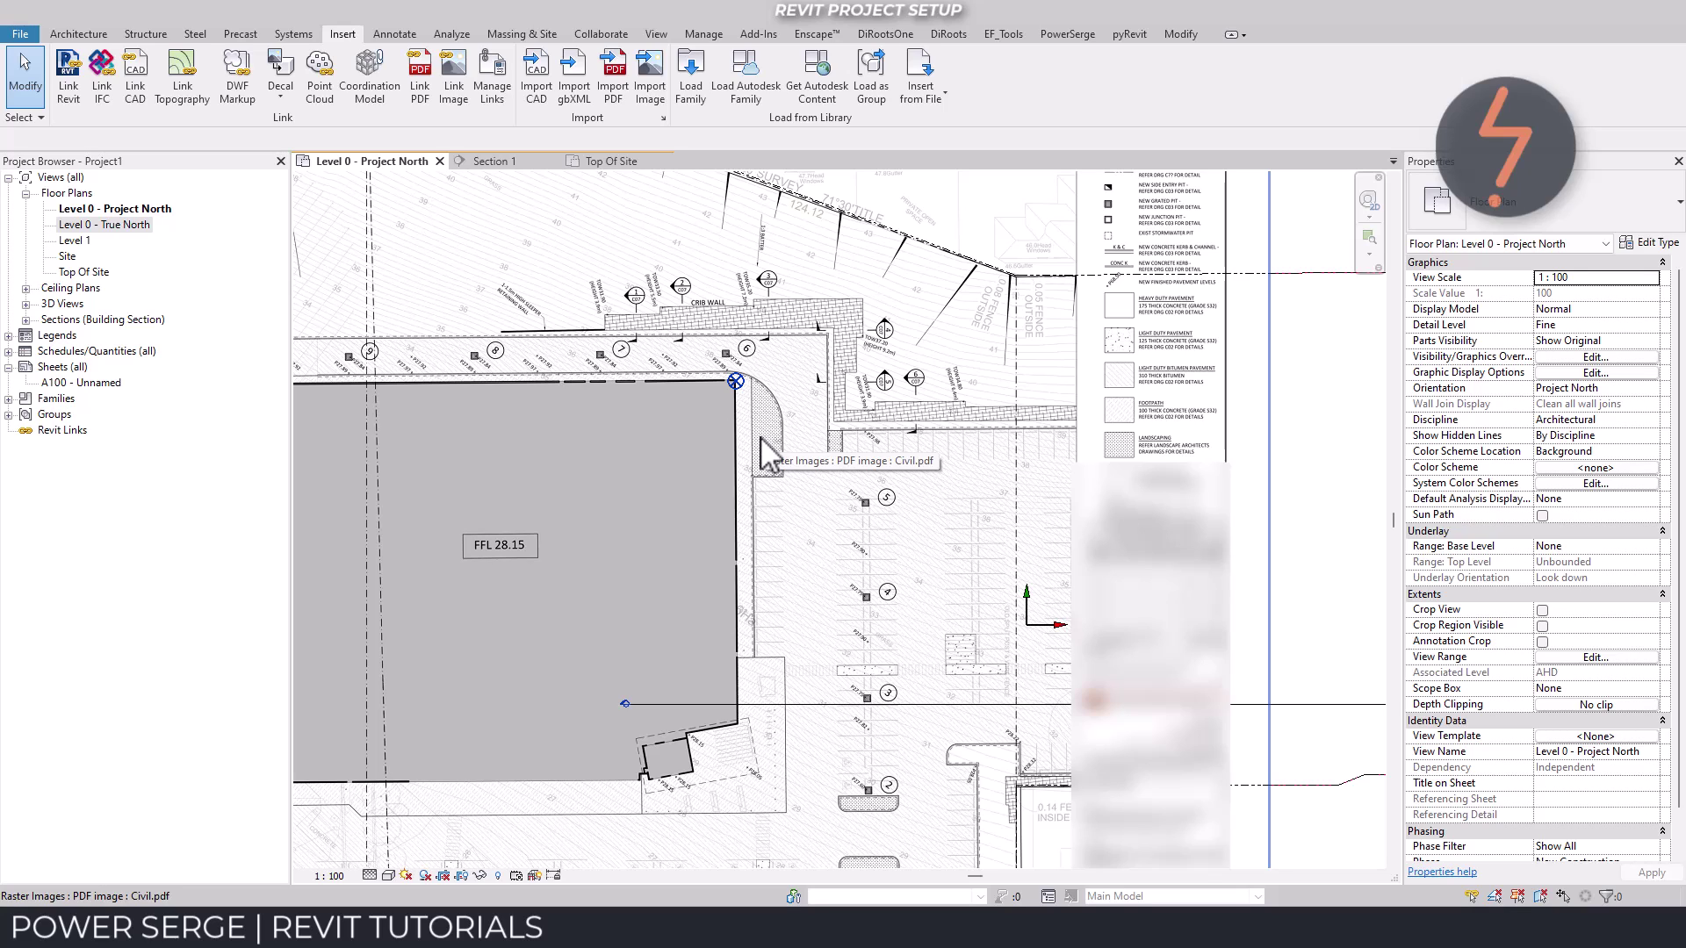
# - Zoom to fit so the whole site plan is visible again
pyautogui.click(765, 452)
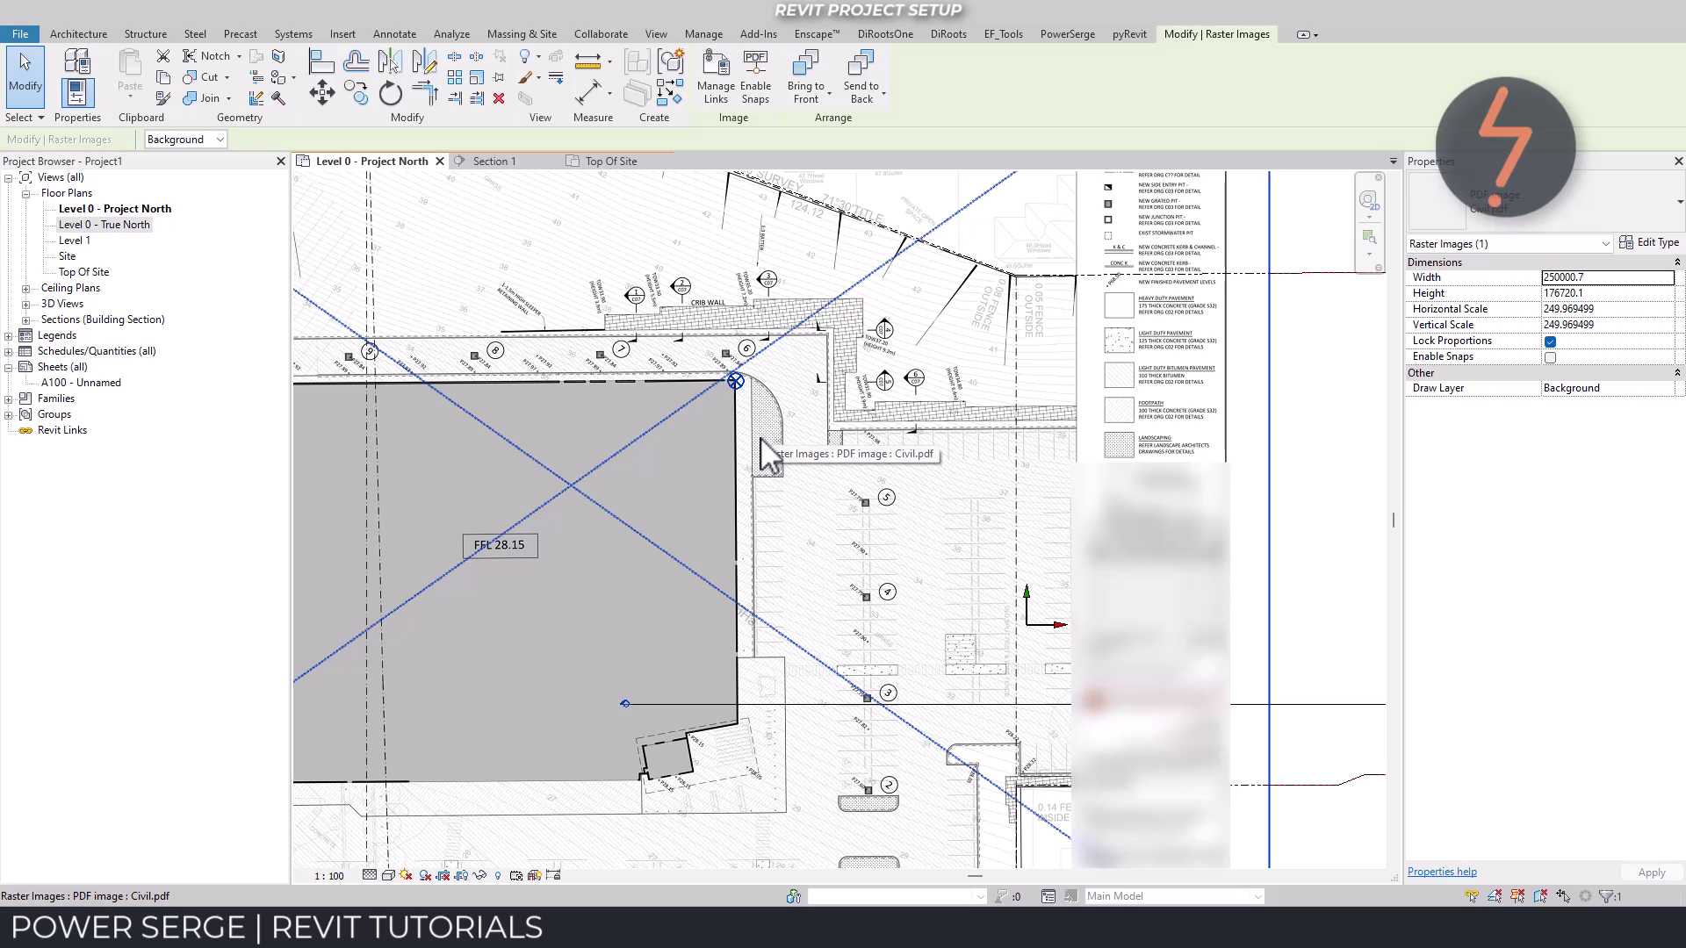
pyautogui.rightClick(762, 450)
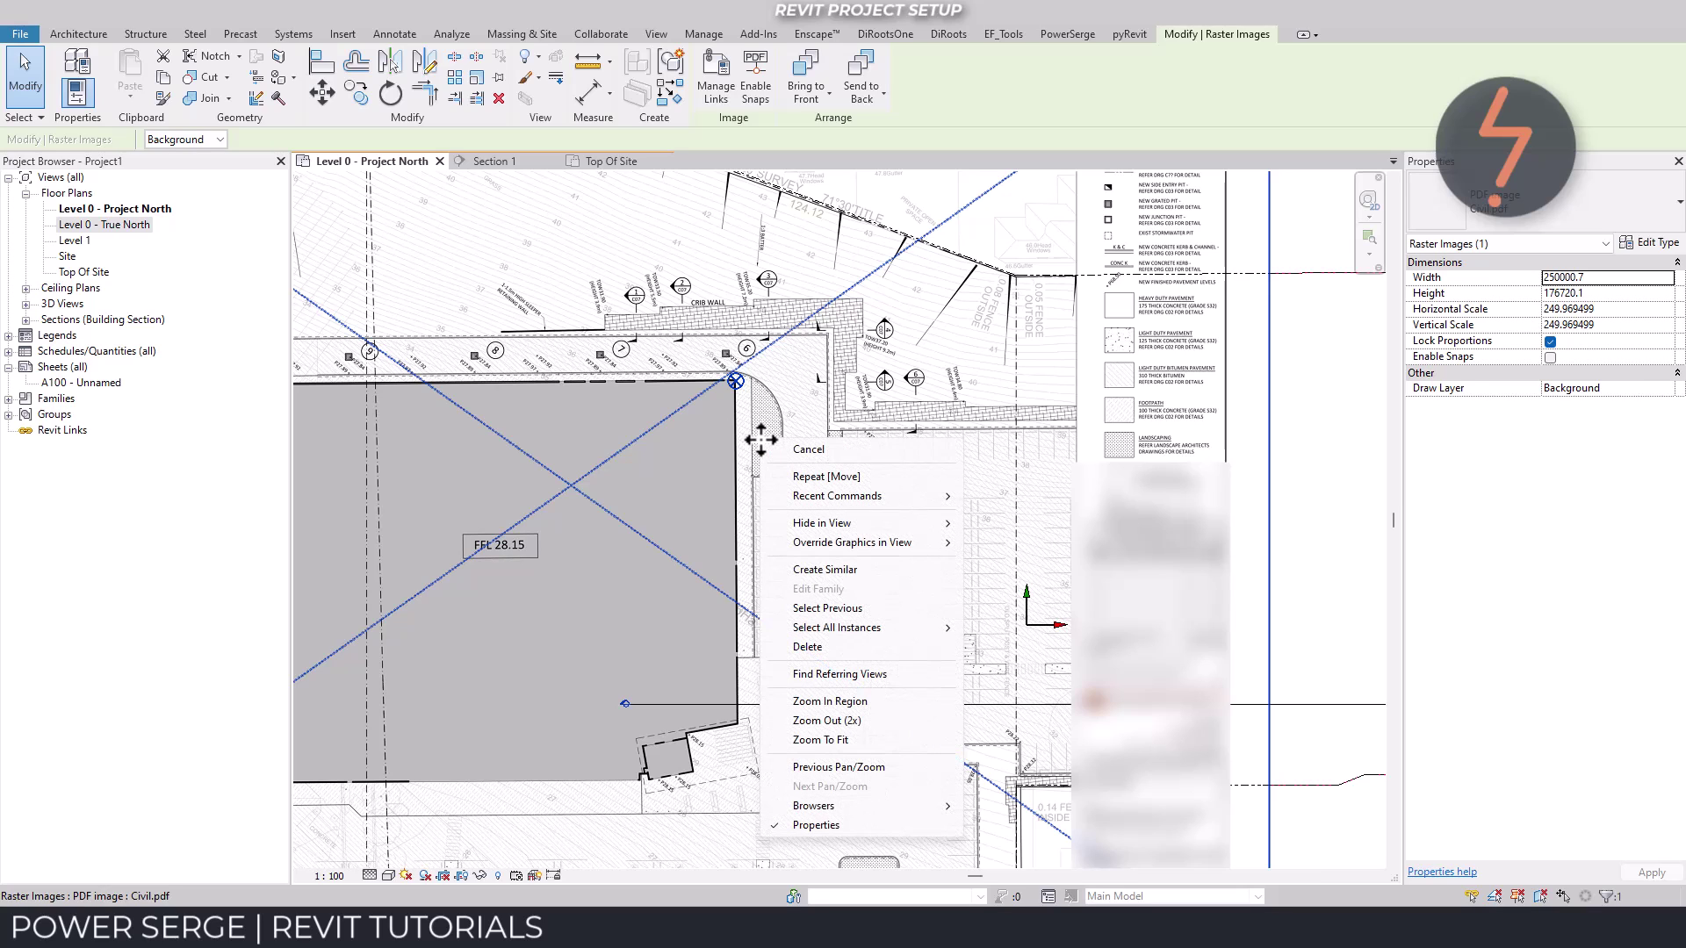
pyautogui.click(879, 740)
pyautogui.click(894, 766)
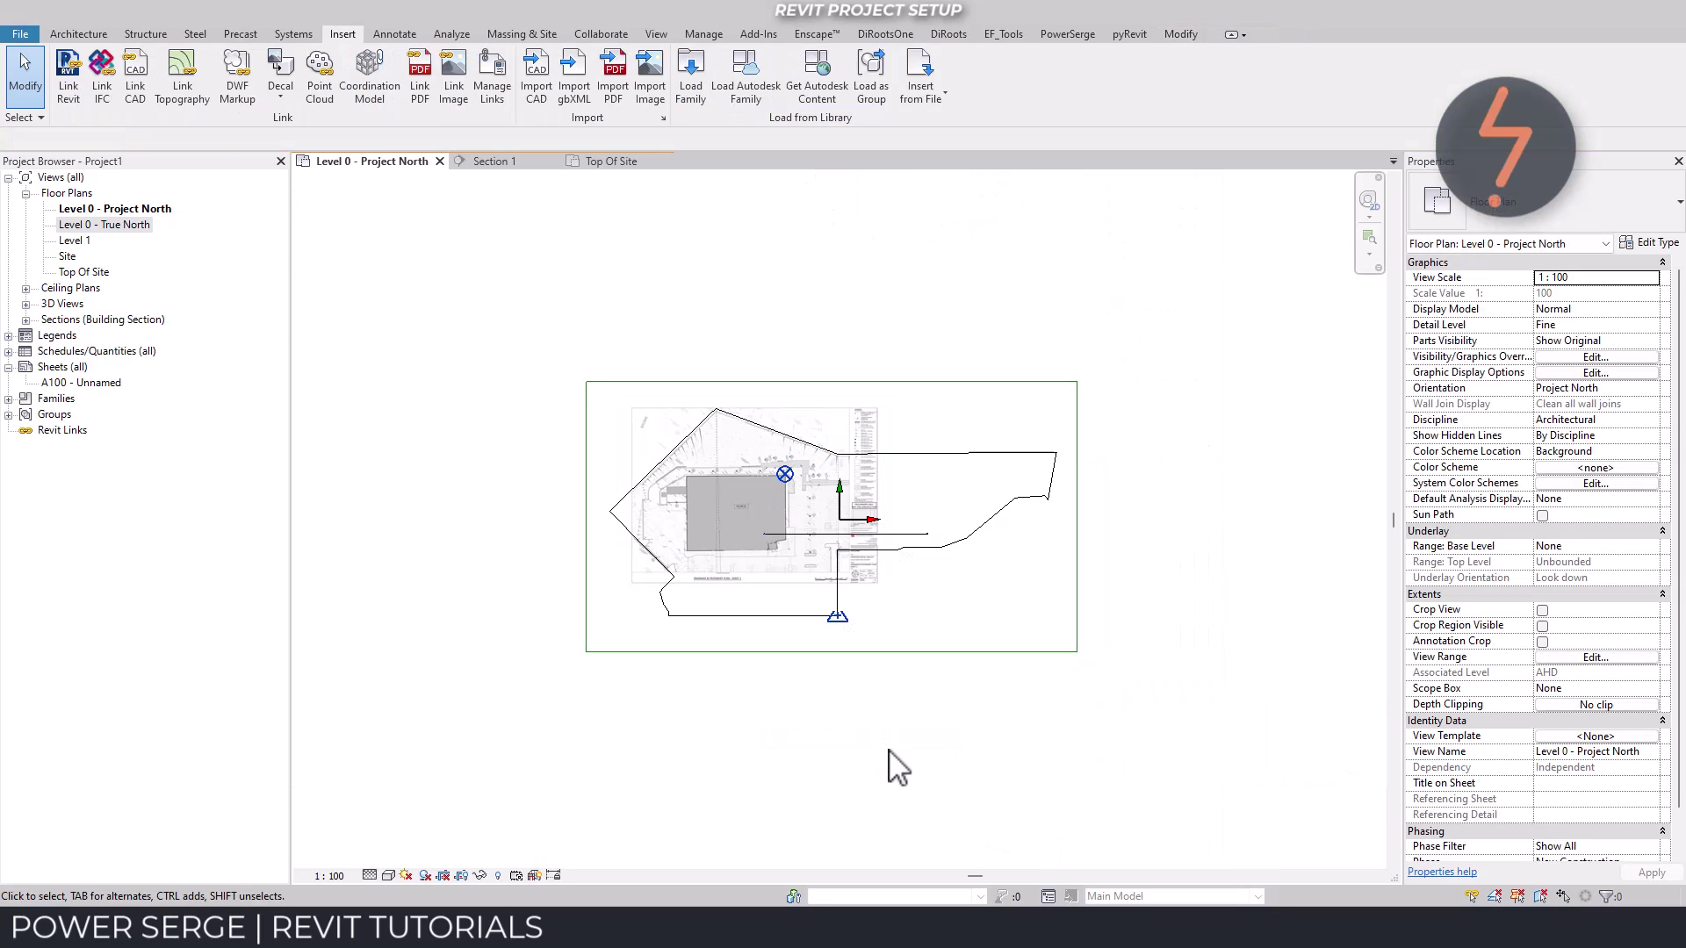
# - Delete the Civil.pdf raster image from the plan and switch to Section 1
pyautogui.press('Delete')
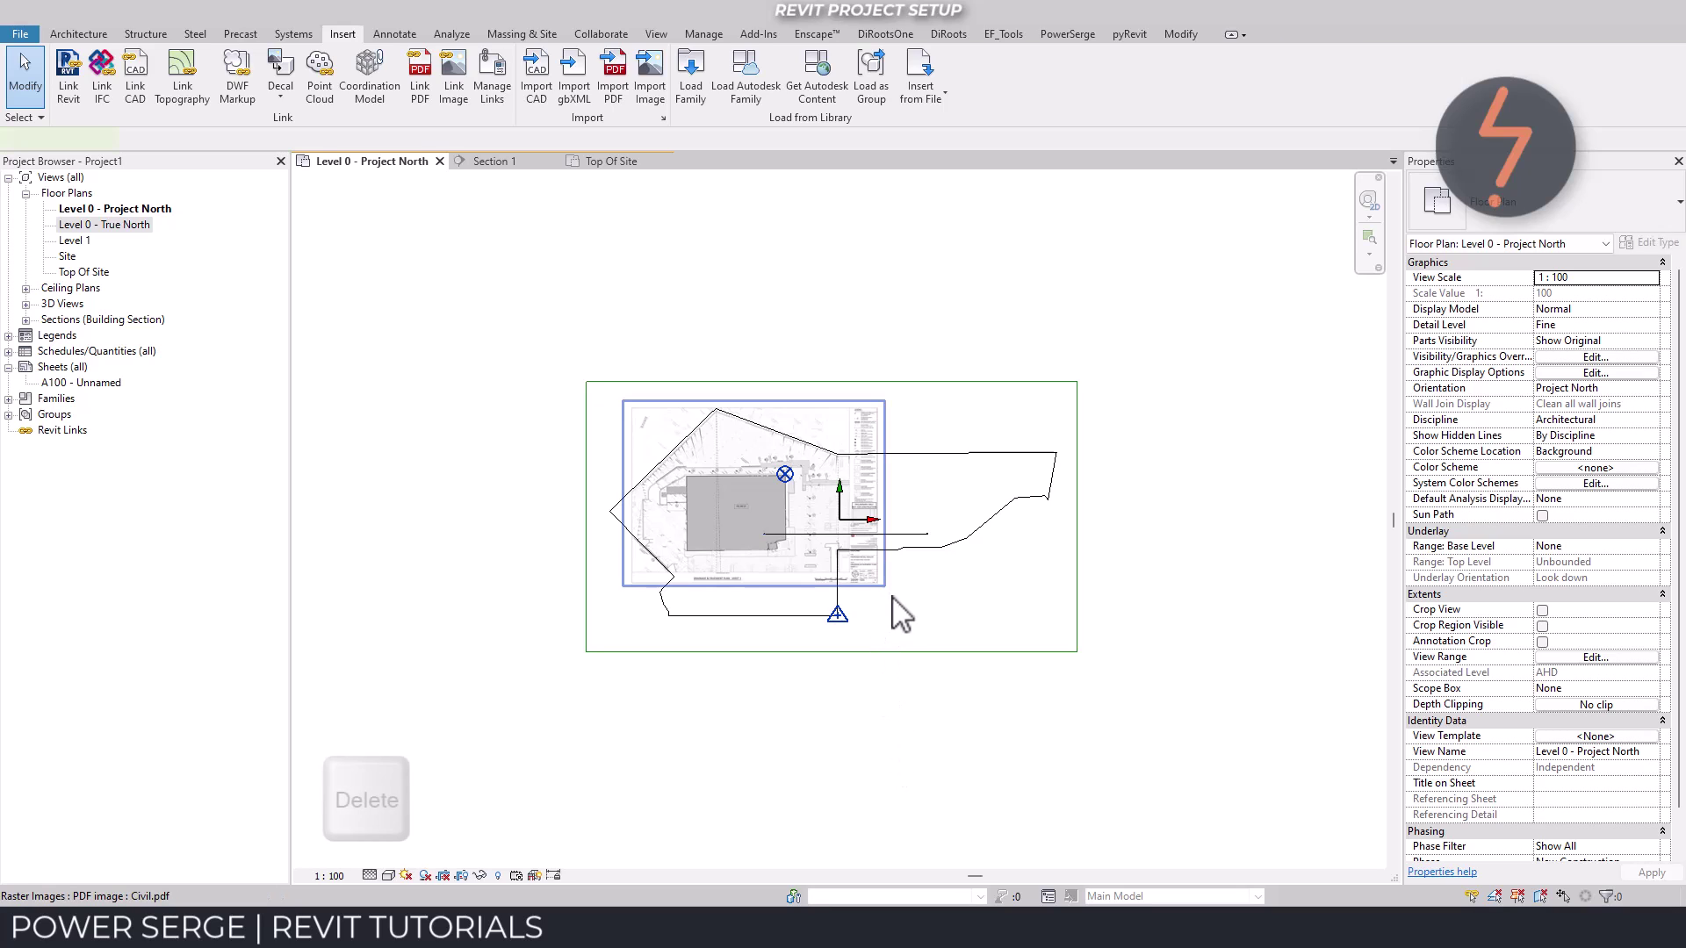
pyautogui.click(894, 601)
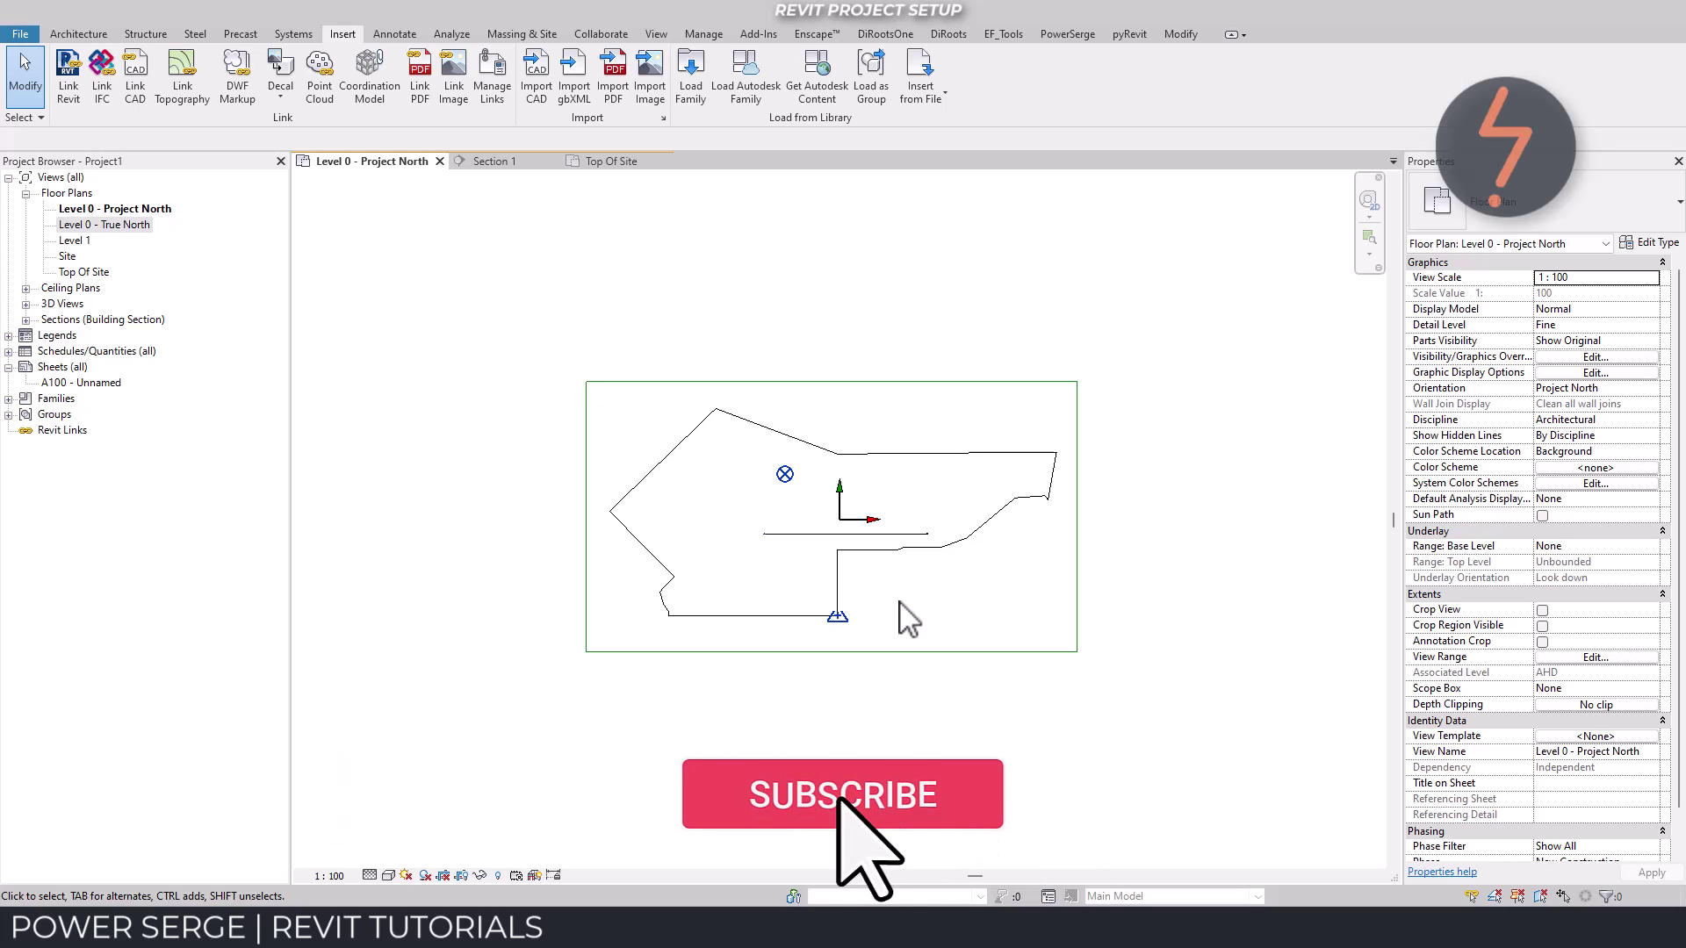
pyautogui.click(531, 164)
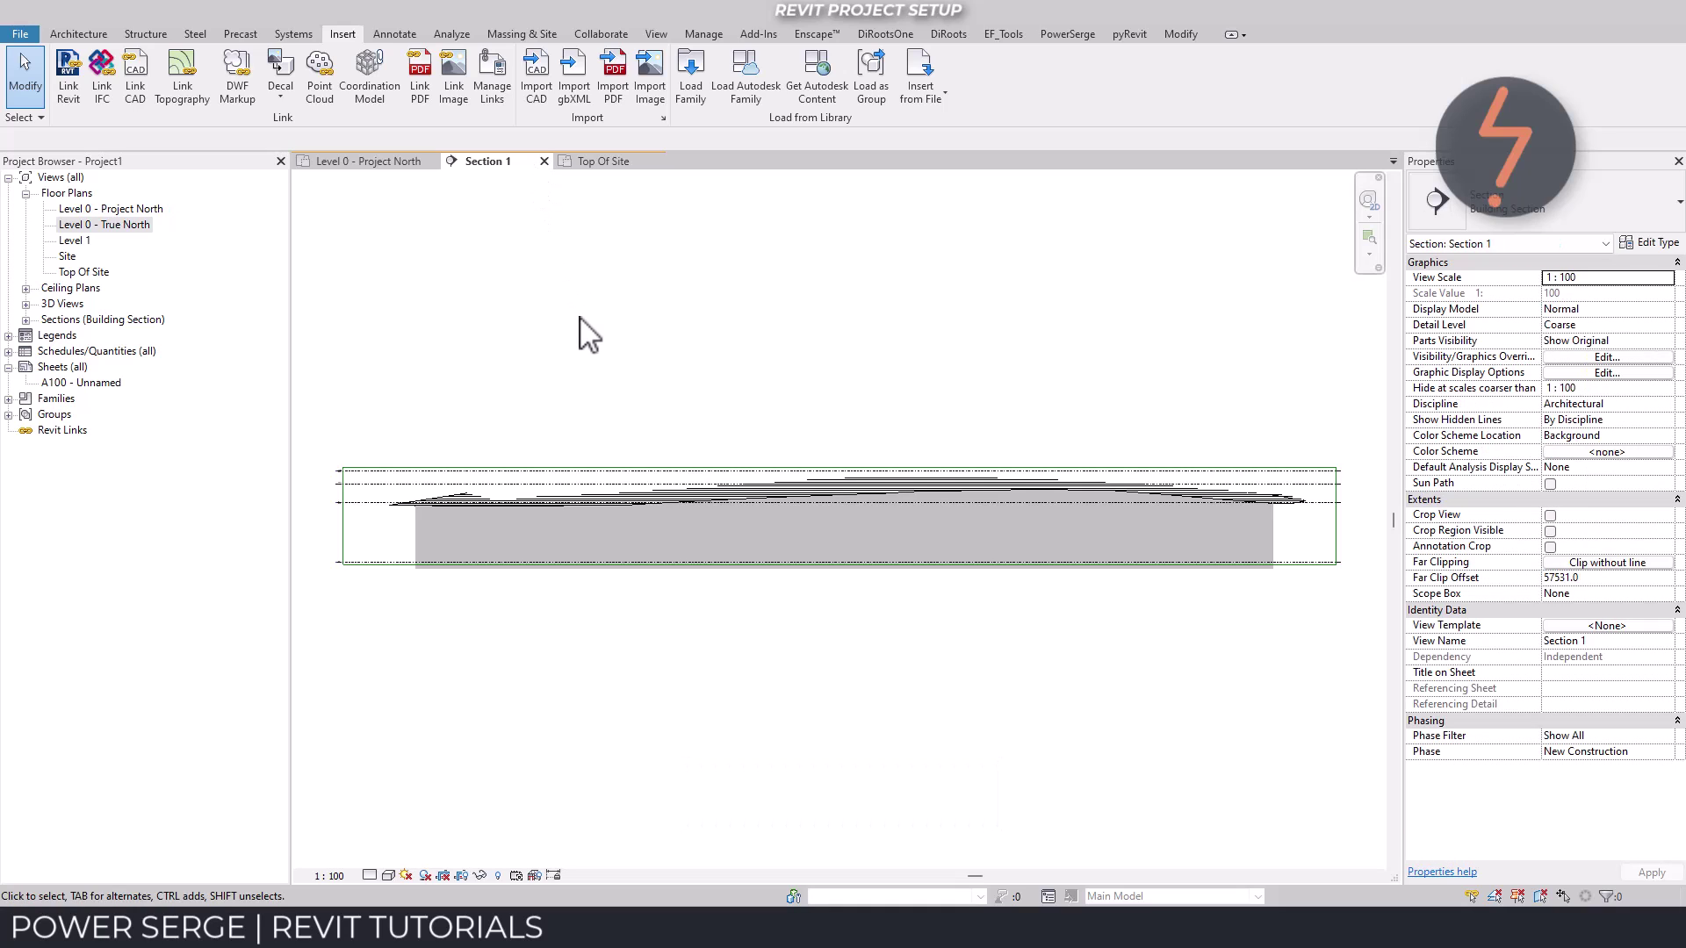
# - Turn on the Project Base Point subcategory under Site in Section 1's visibility settings
pyautogui.press('v')
pyautogui.press('v')
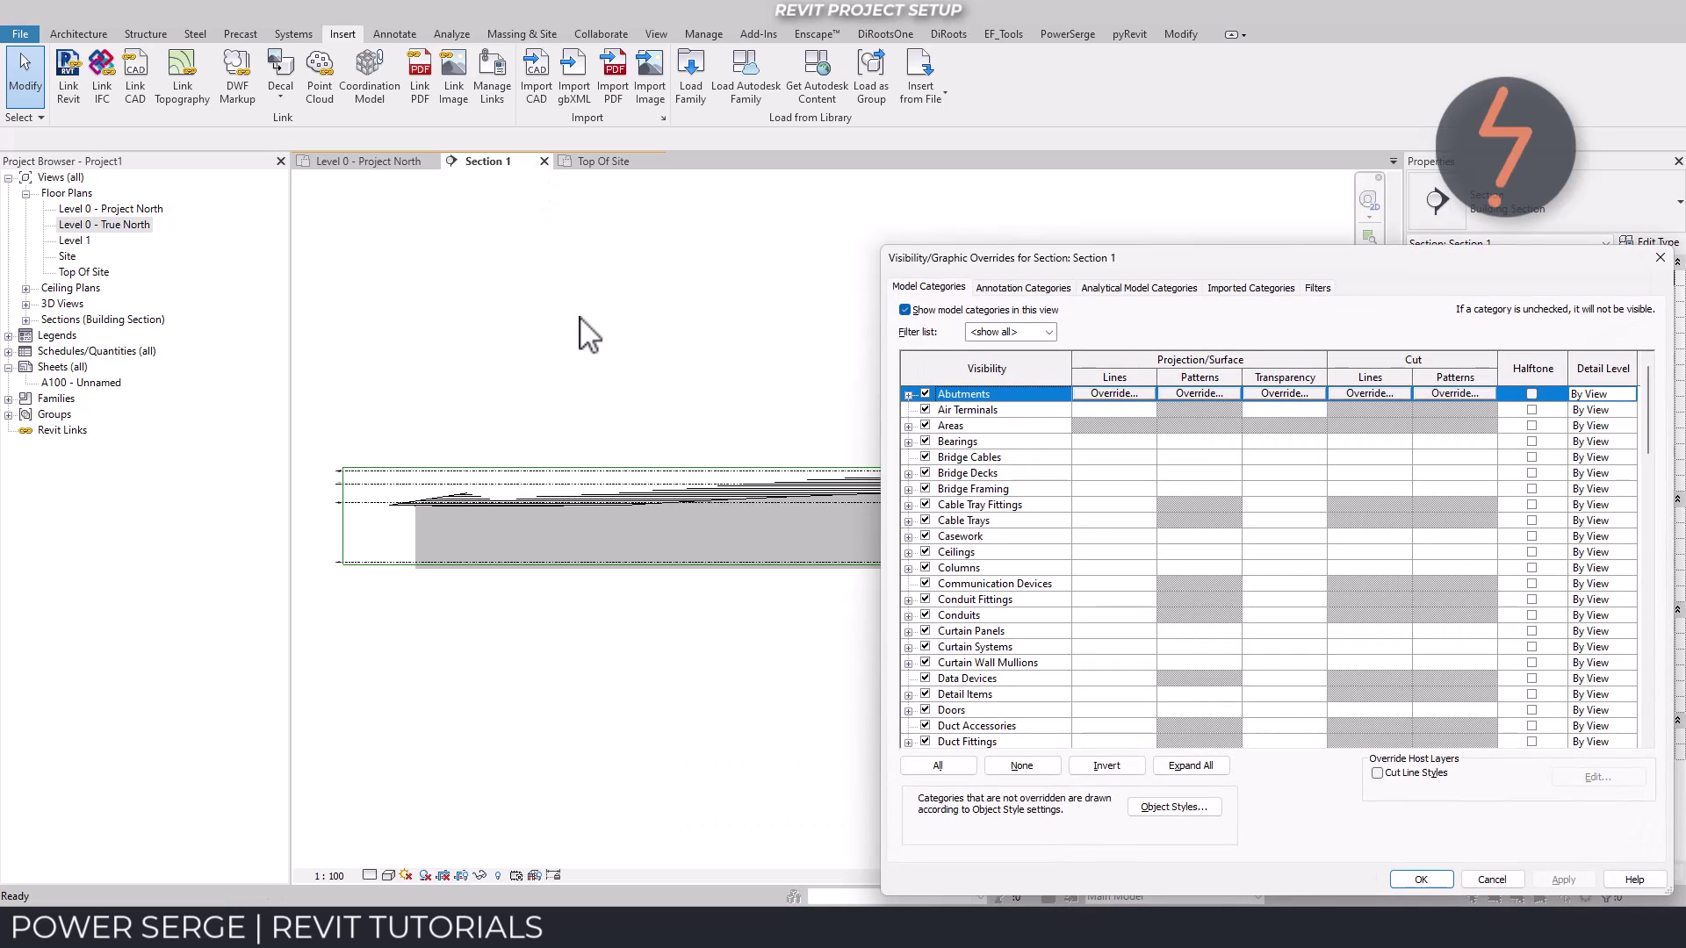
pyautogui.write('si')
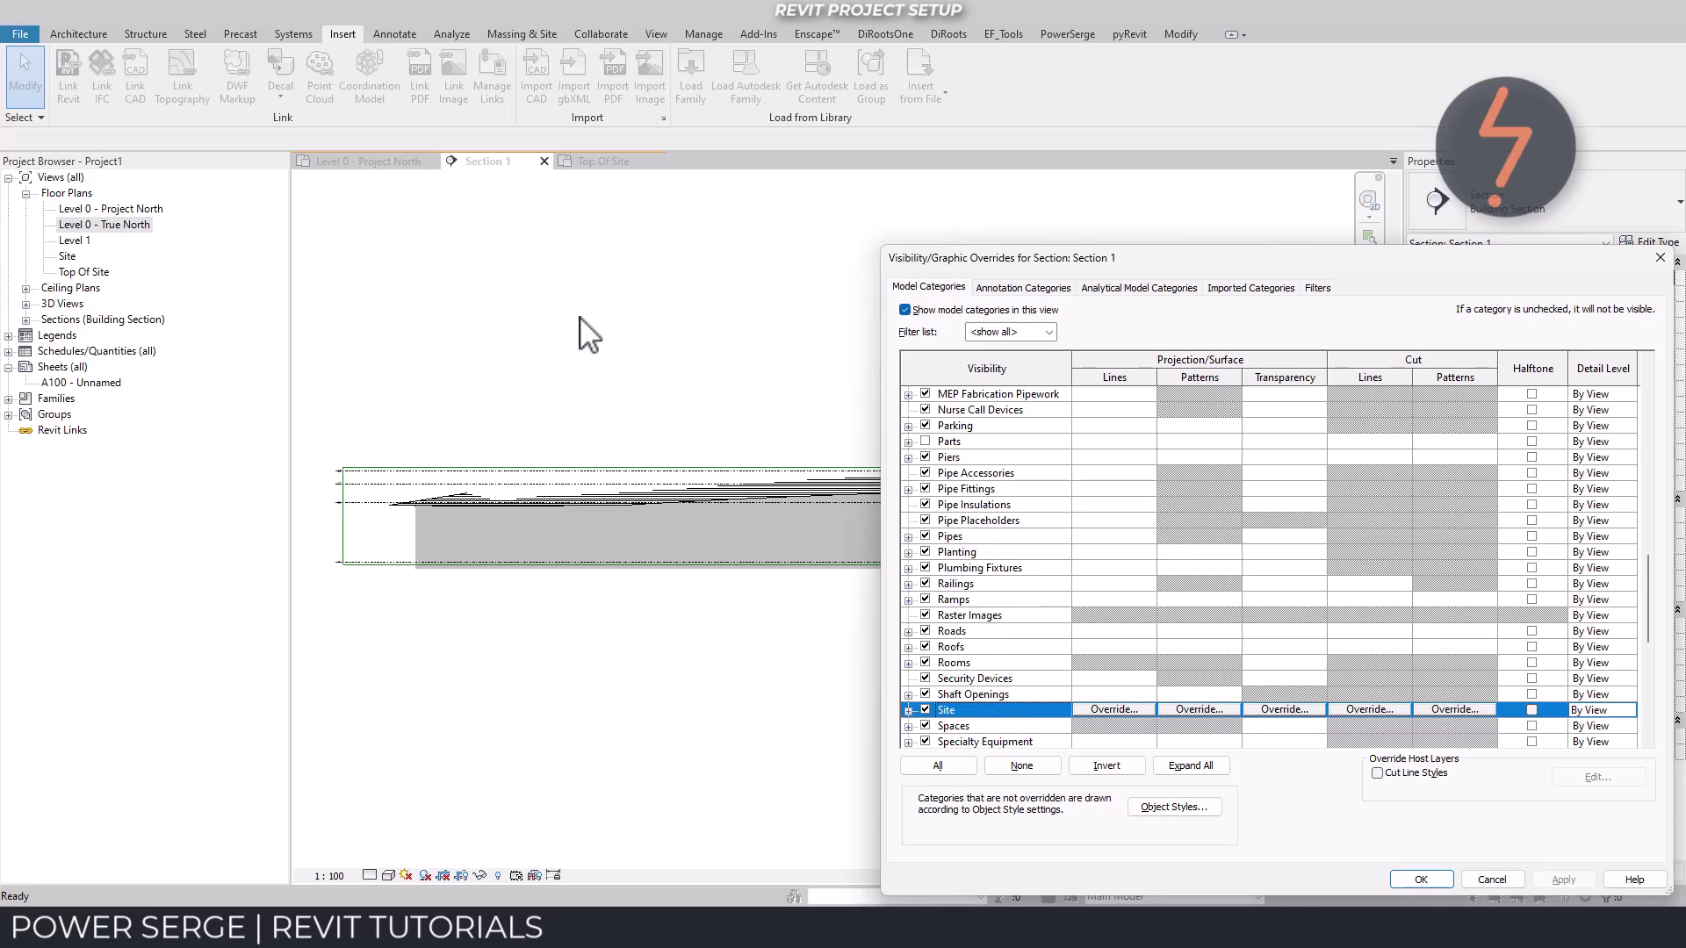
pyautogui.click(908, 709)
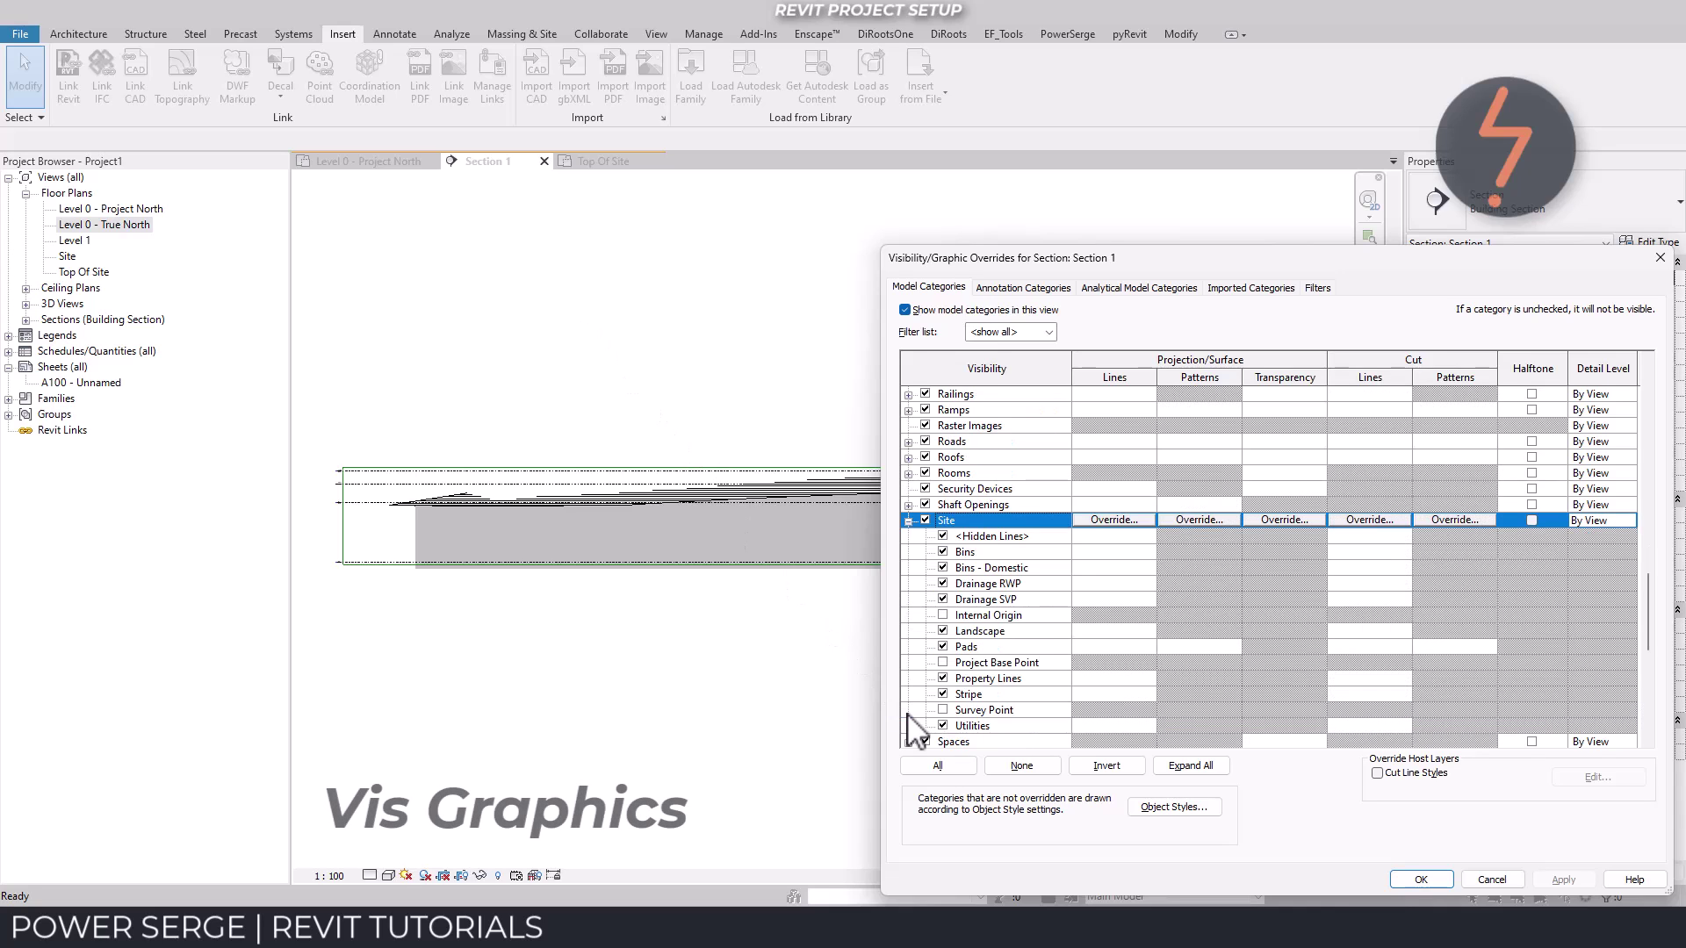
pyautogui.click(943, 662)
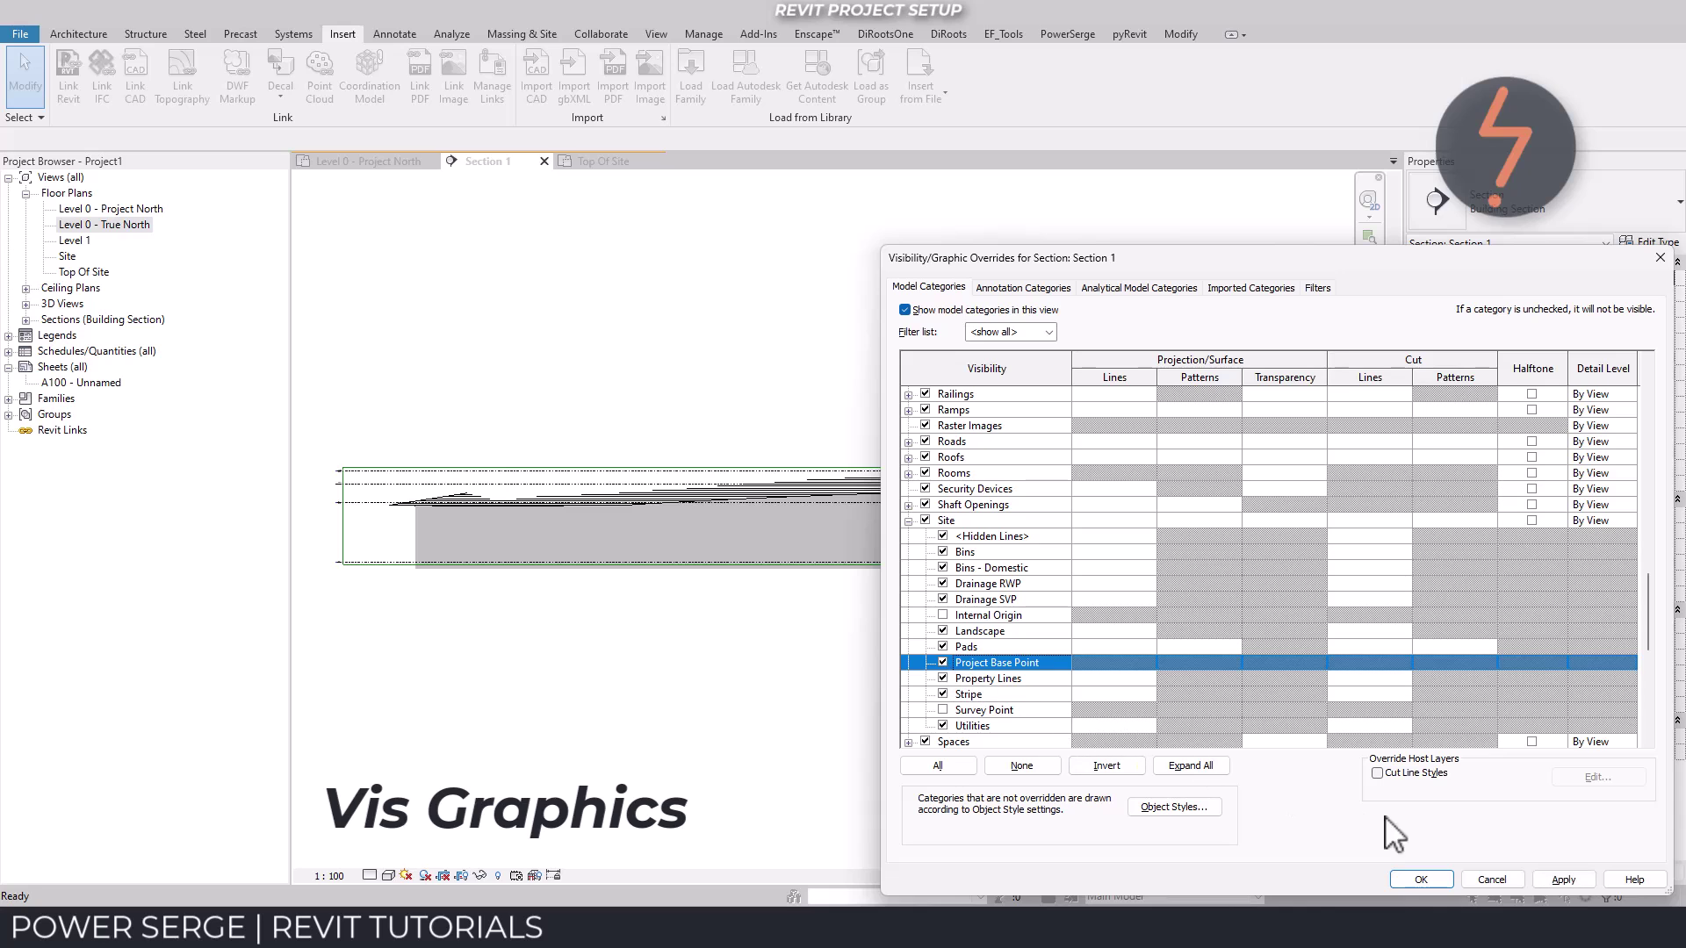
pyautogui.click(1564, 880)
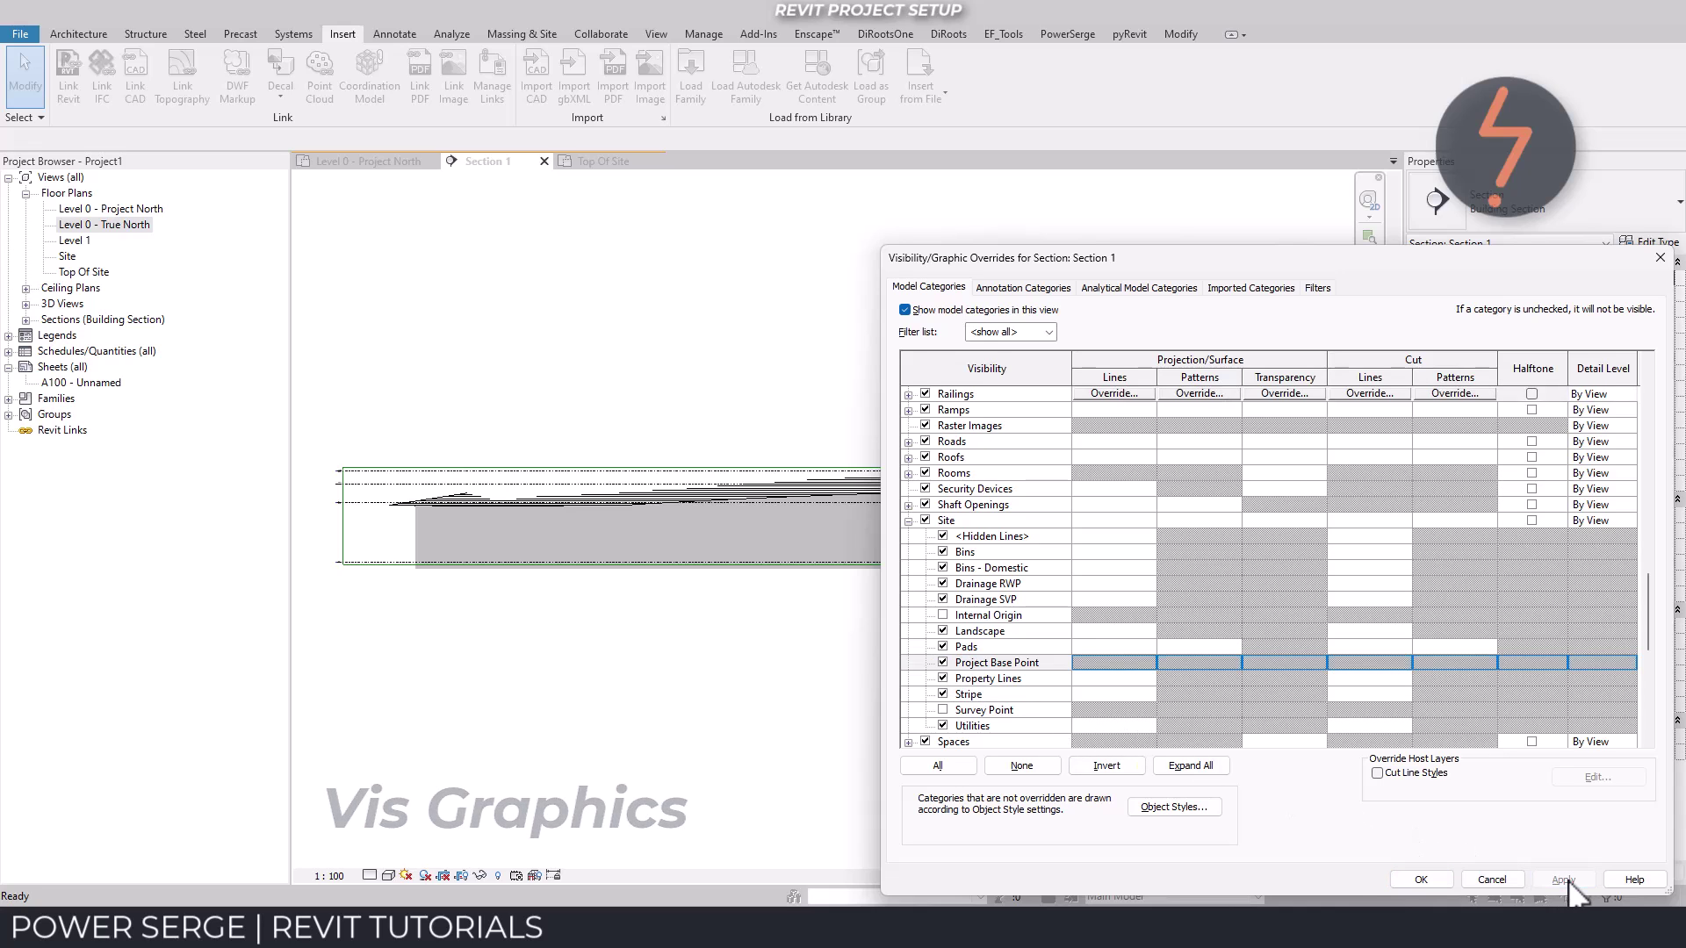
pyautogui.click(1424, 879)
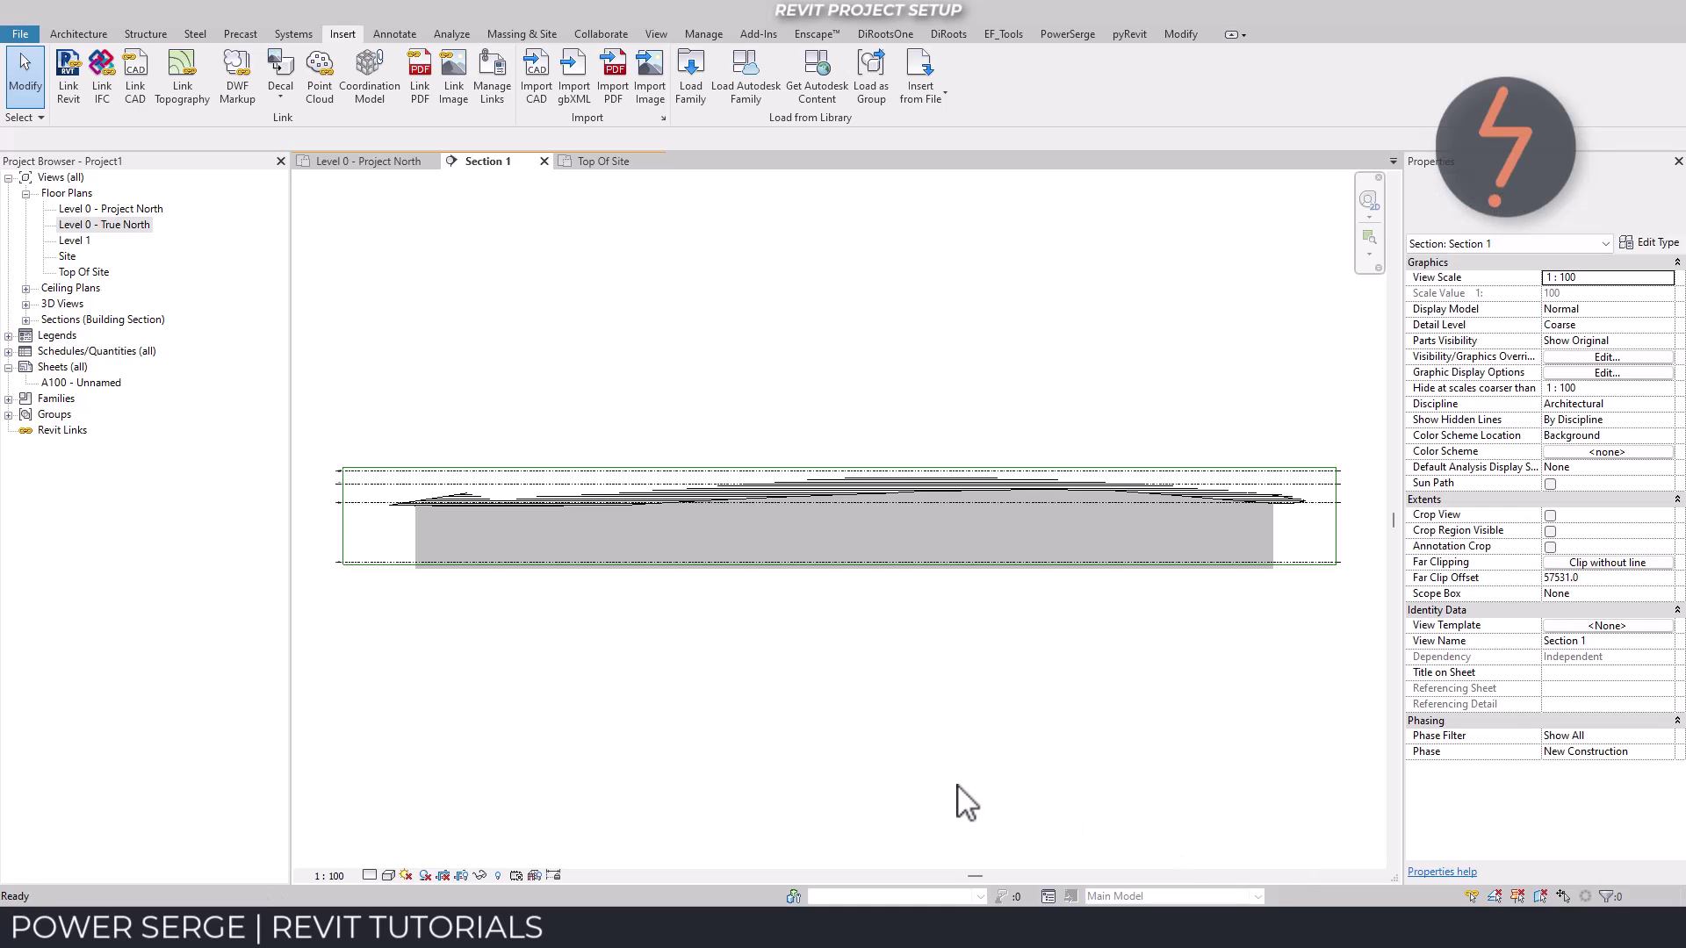
# - Set the section line's Scope Box to Site from the Level 0 plan, then reopen Section 1
pyautogui.click(373, 163)
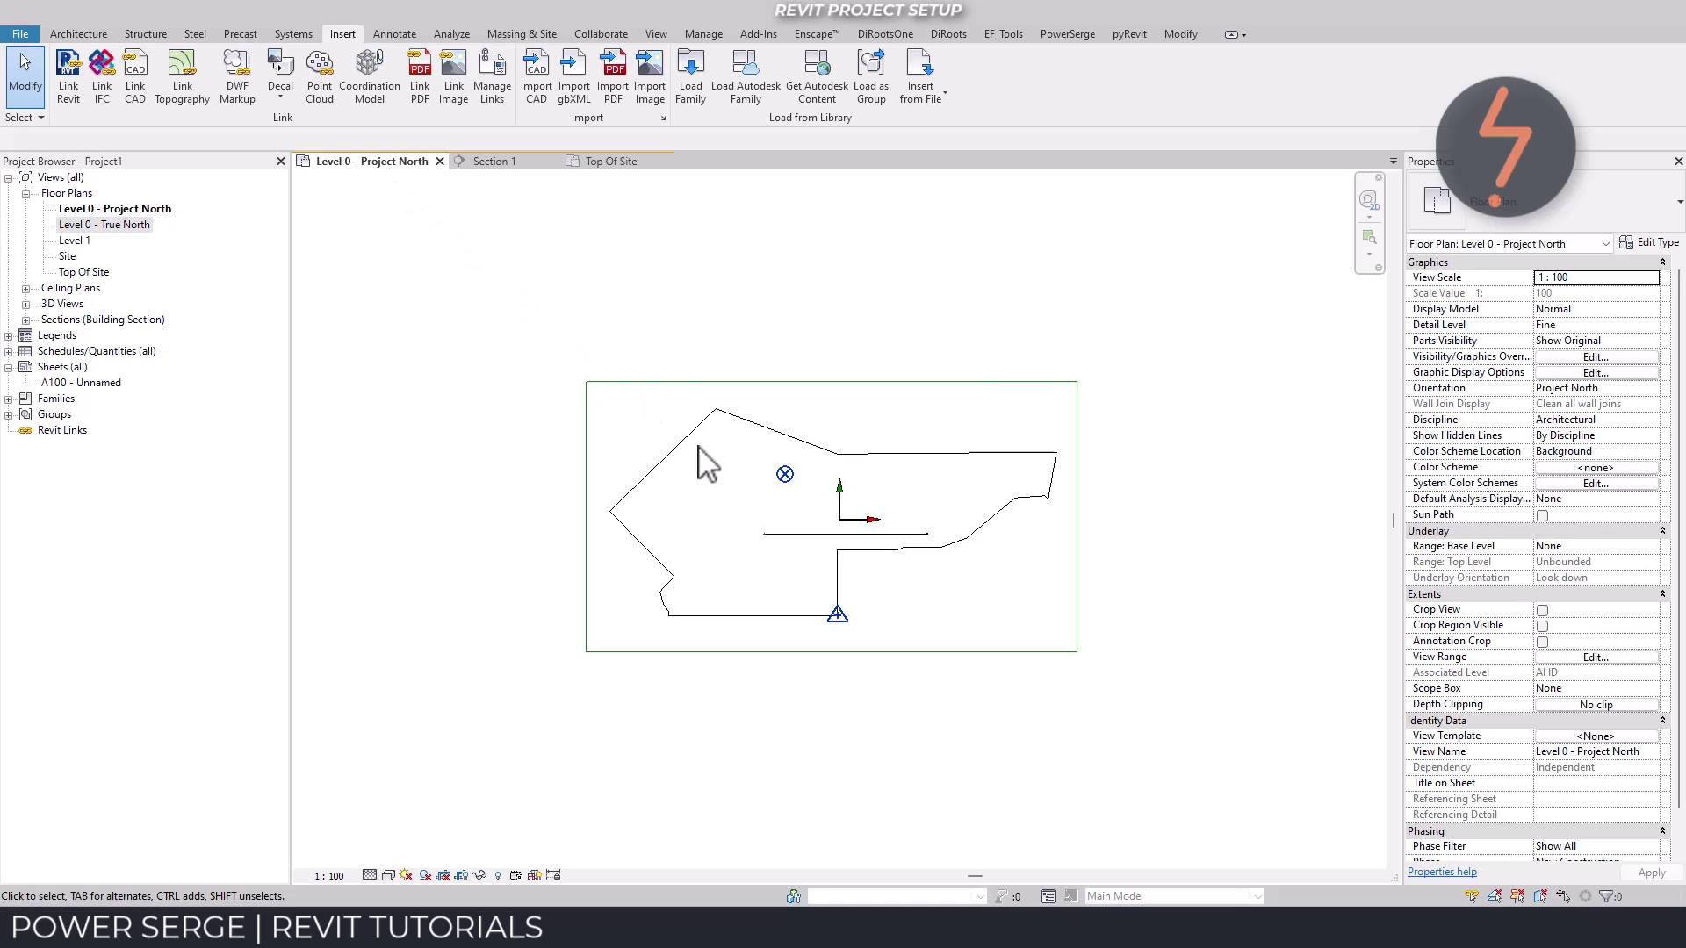
pyautogui.click(798, 534)
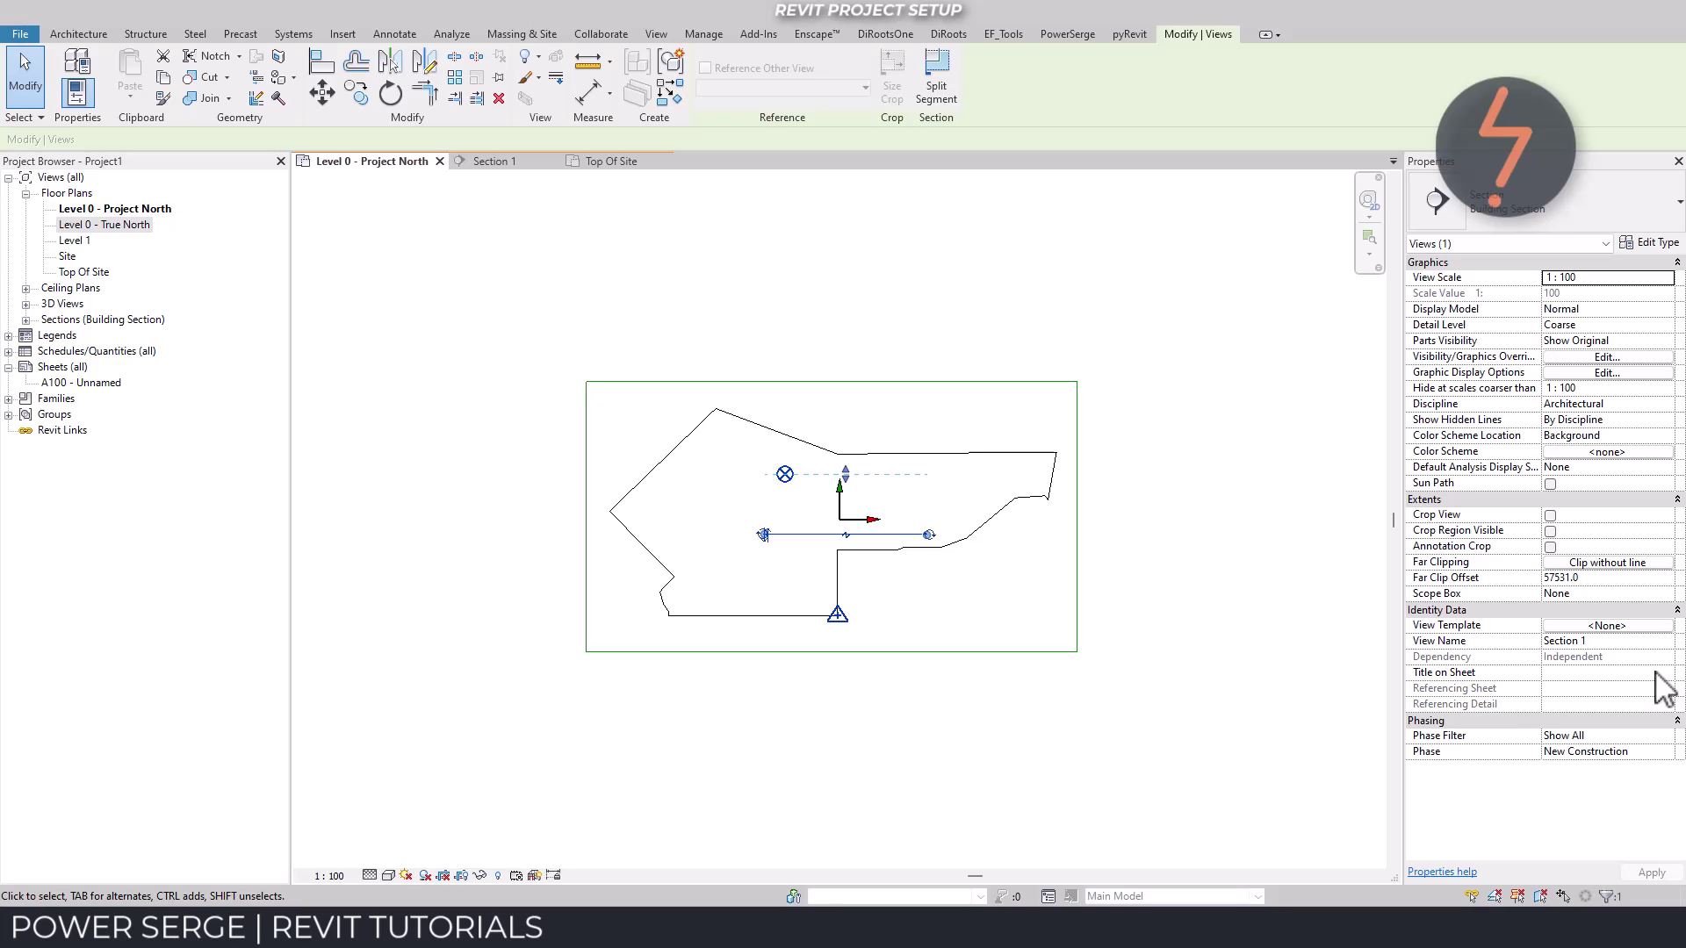
pyautogui.click(1666, 595)
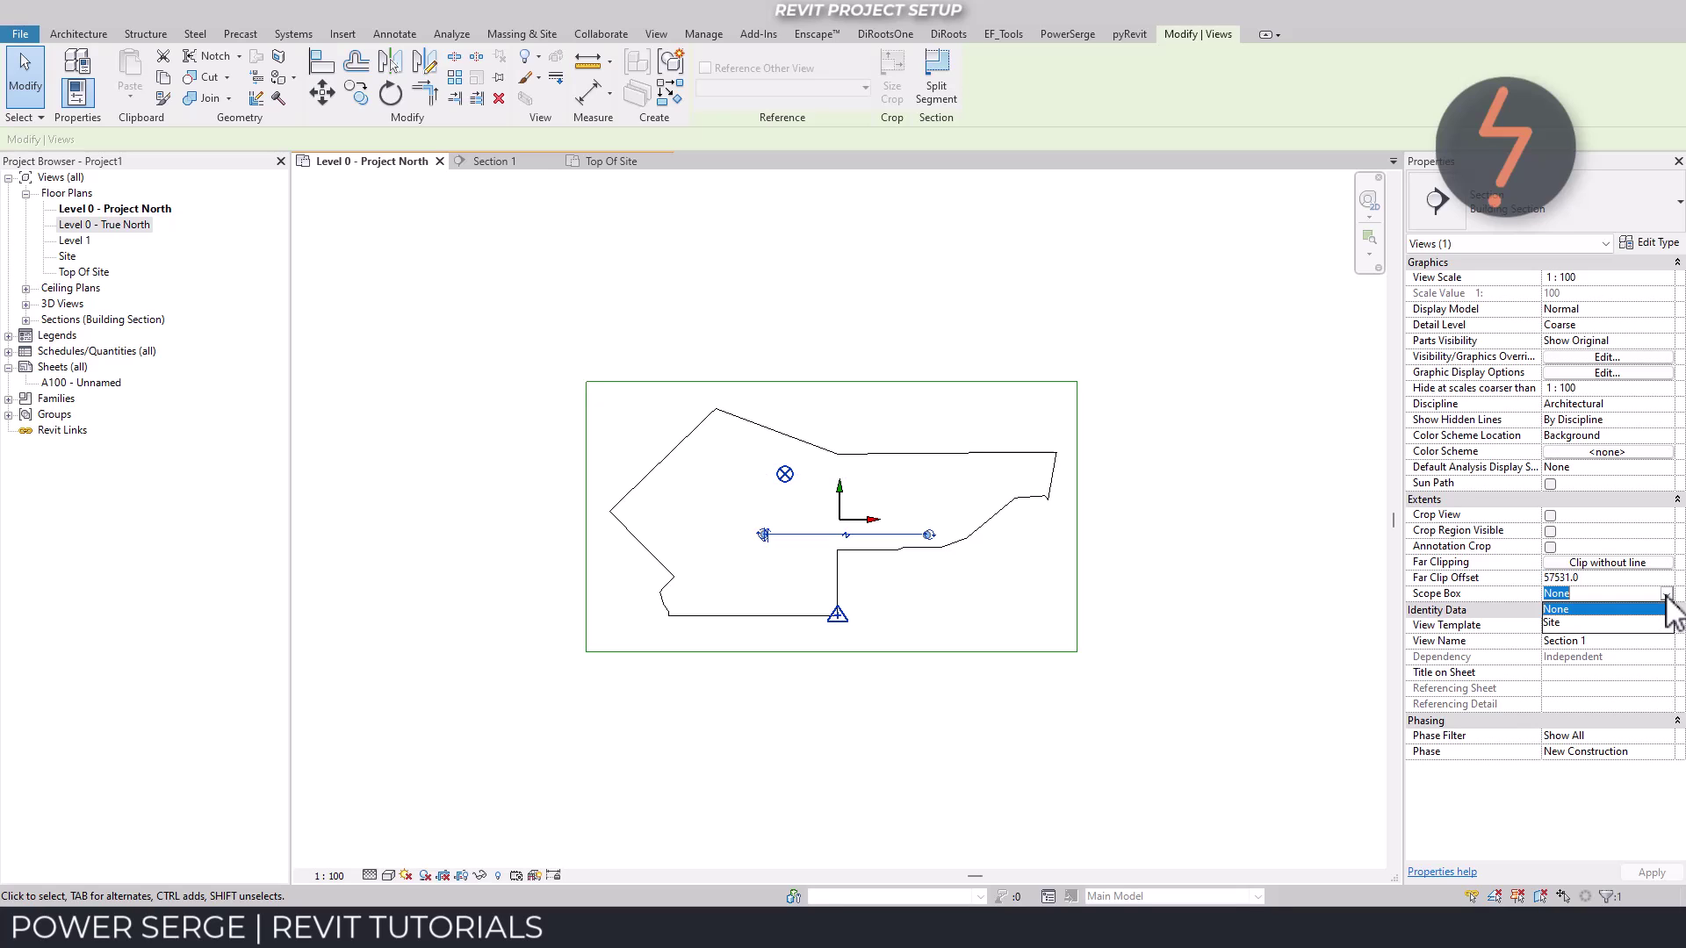
pyautogui.click(1631, 623)
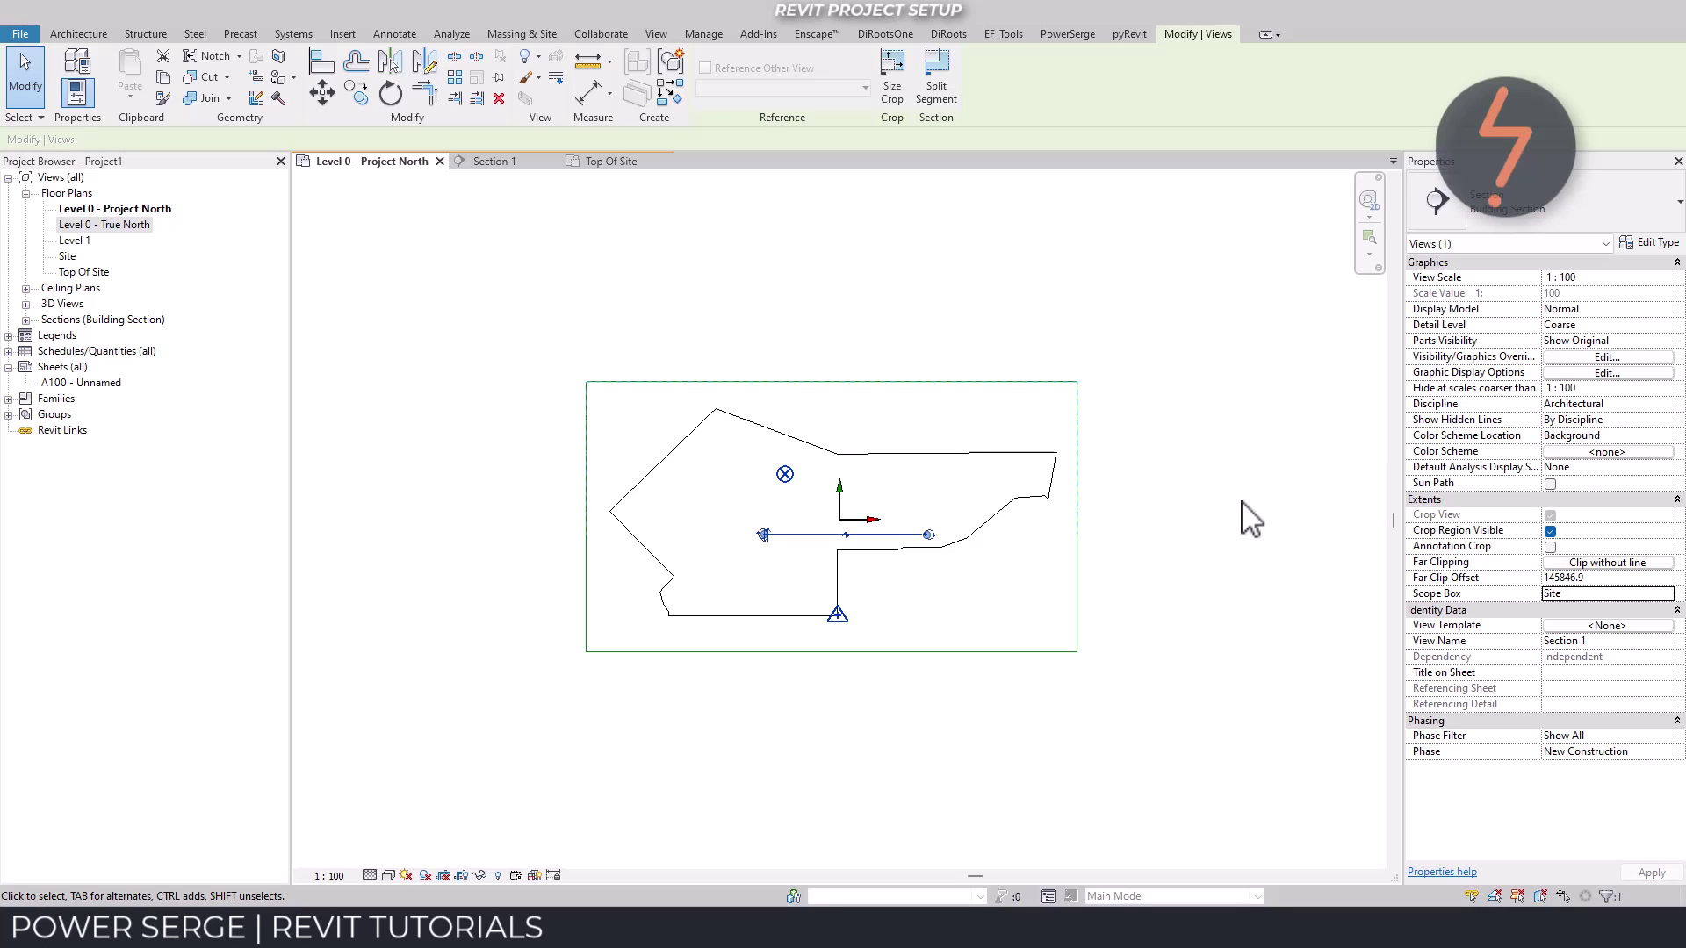
pyautogui.click(525, 163)
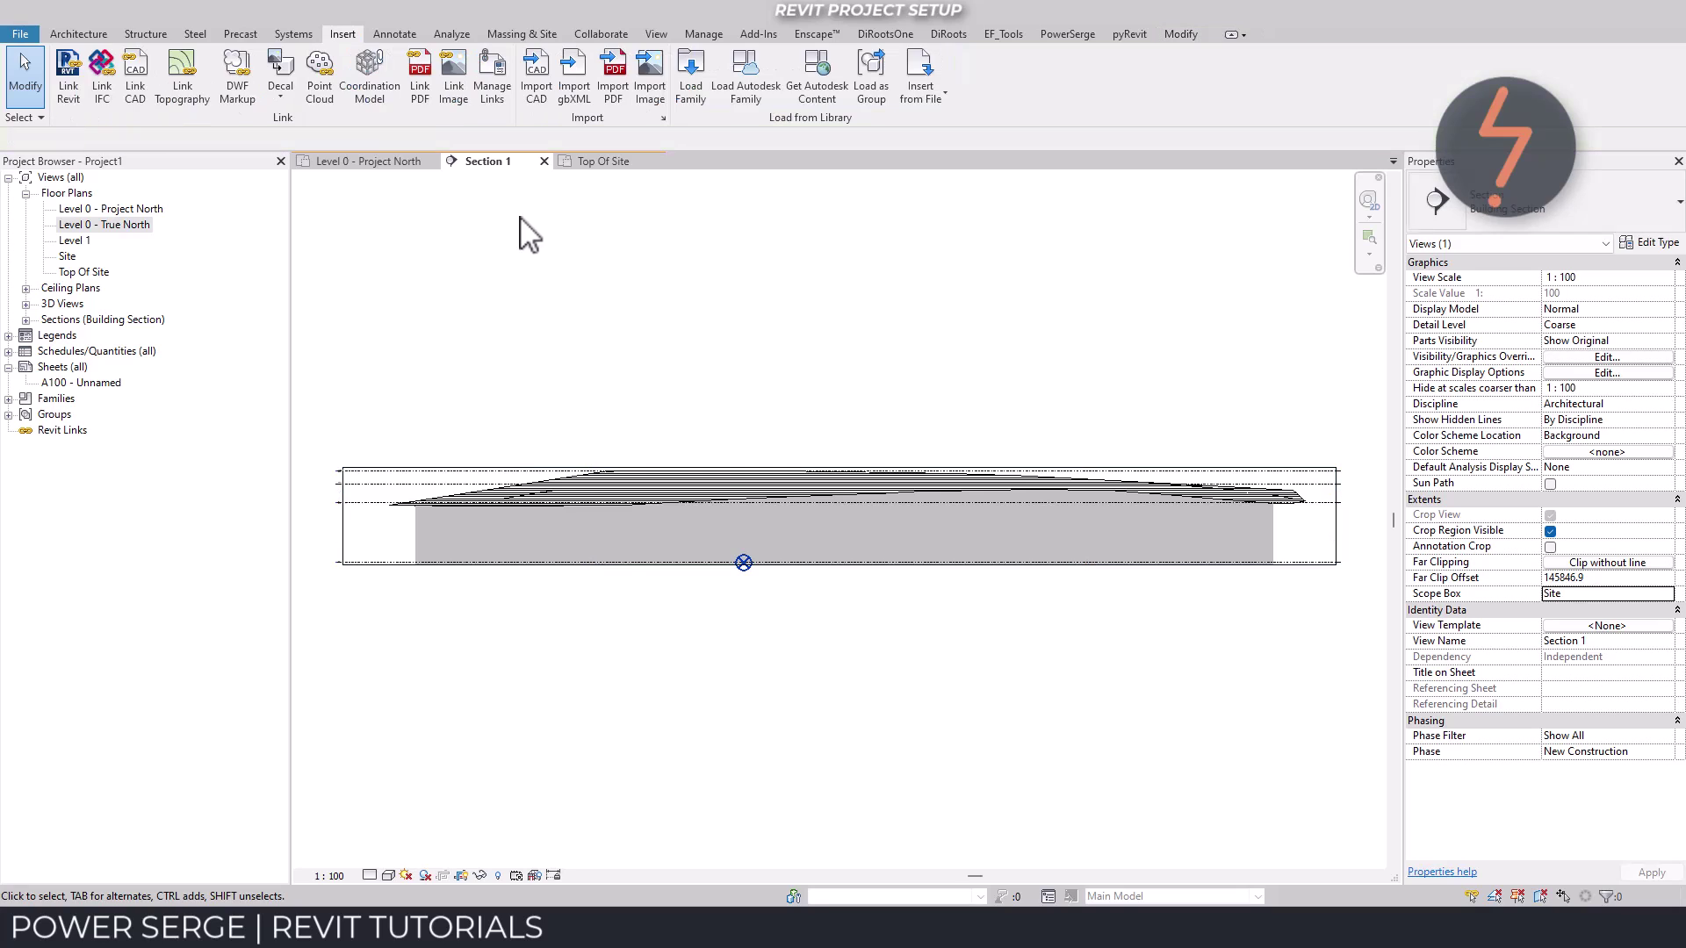
# - Move the Project Base Point in Section 1 vertically up to the FFL level line, giving elevation 28150.0
pyautogui.rightClick(520, 220)
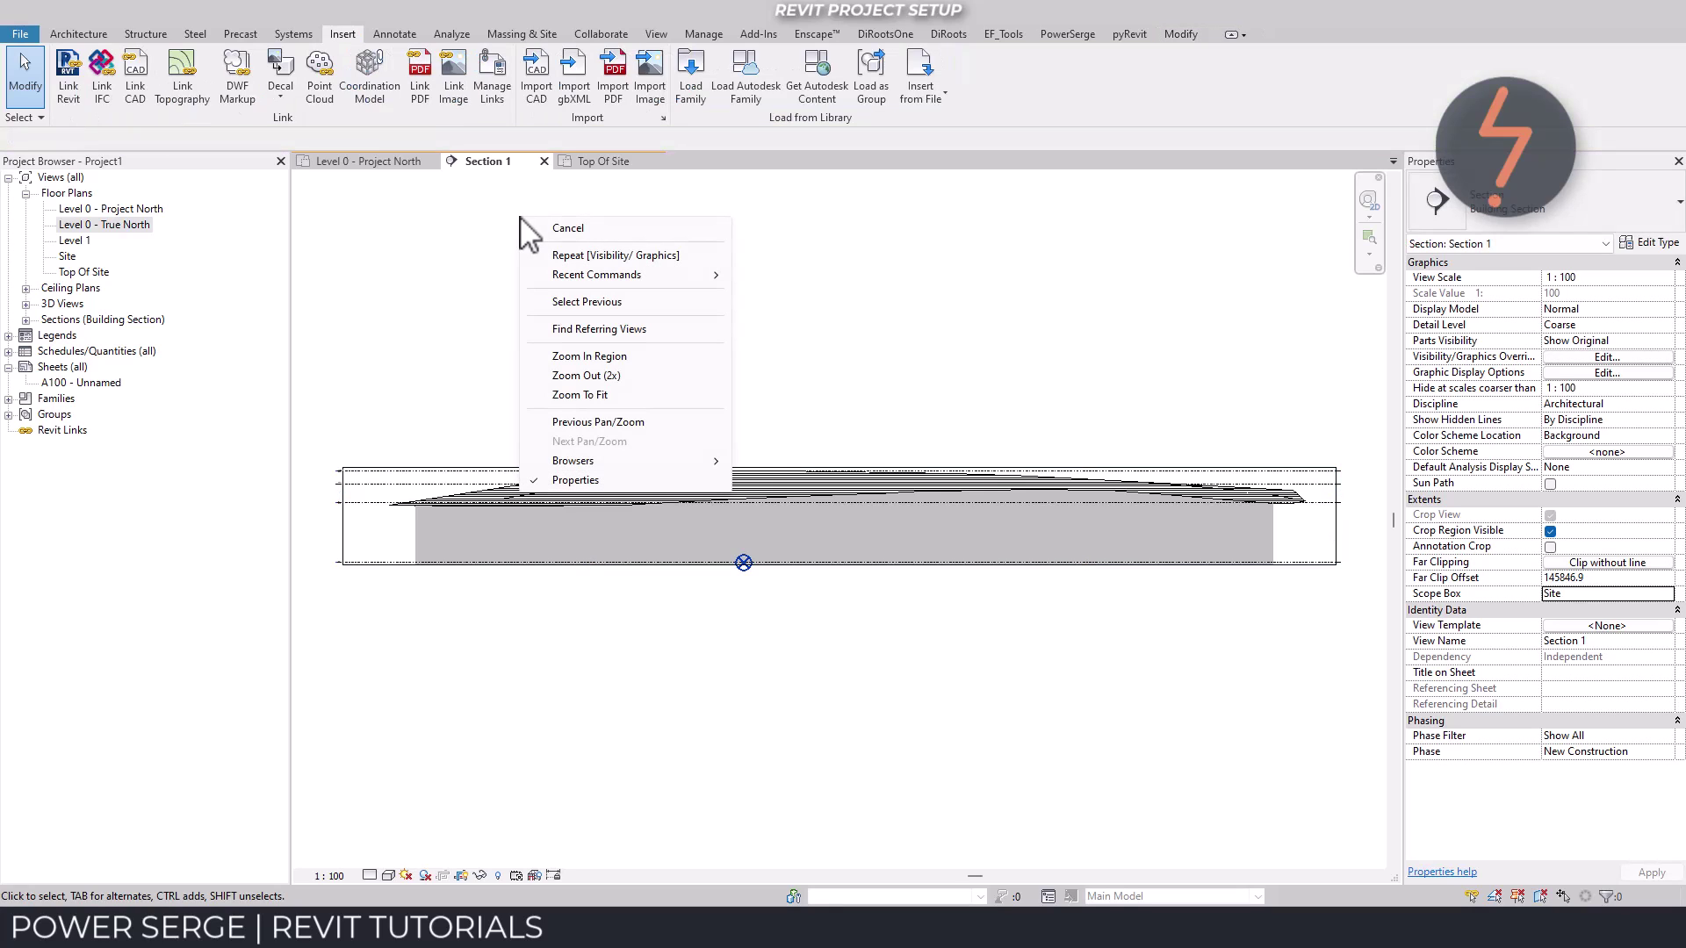
pyautogui.click(584, 356)
pyautogui.moveTo(626, 399); pyautogui.dragTo(758, 580)
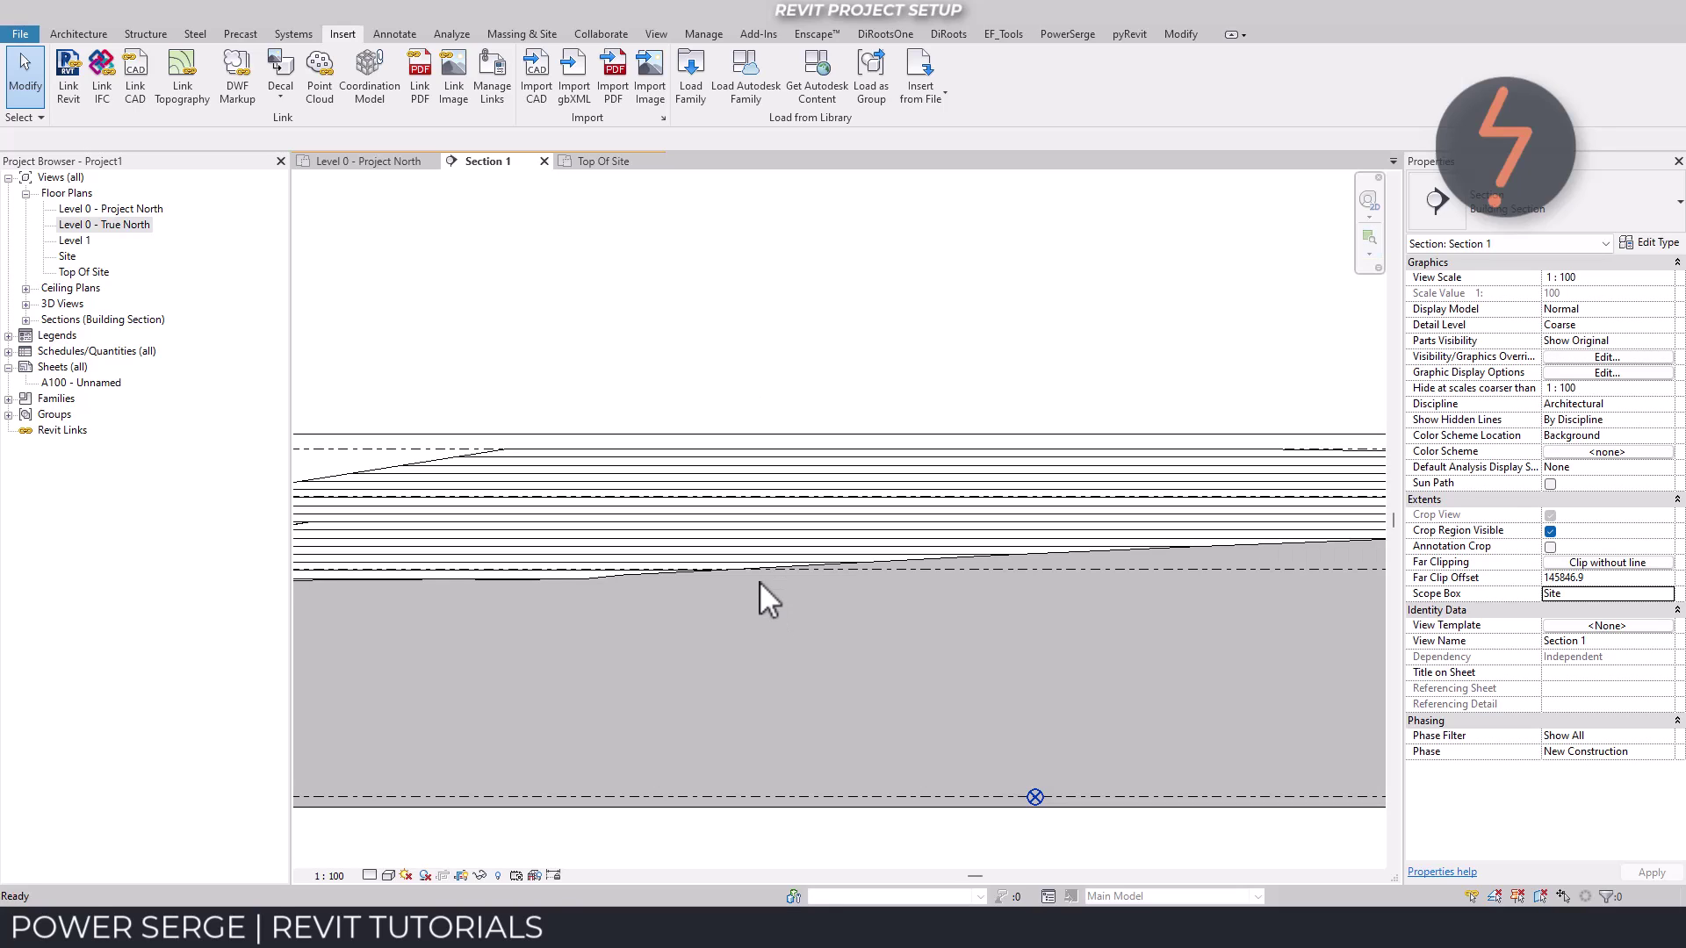
pyautogui.click(1035, 798)
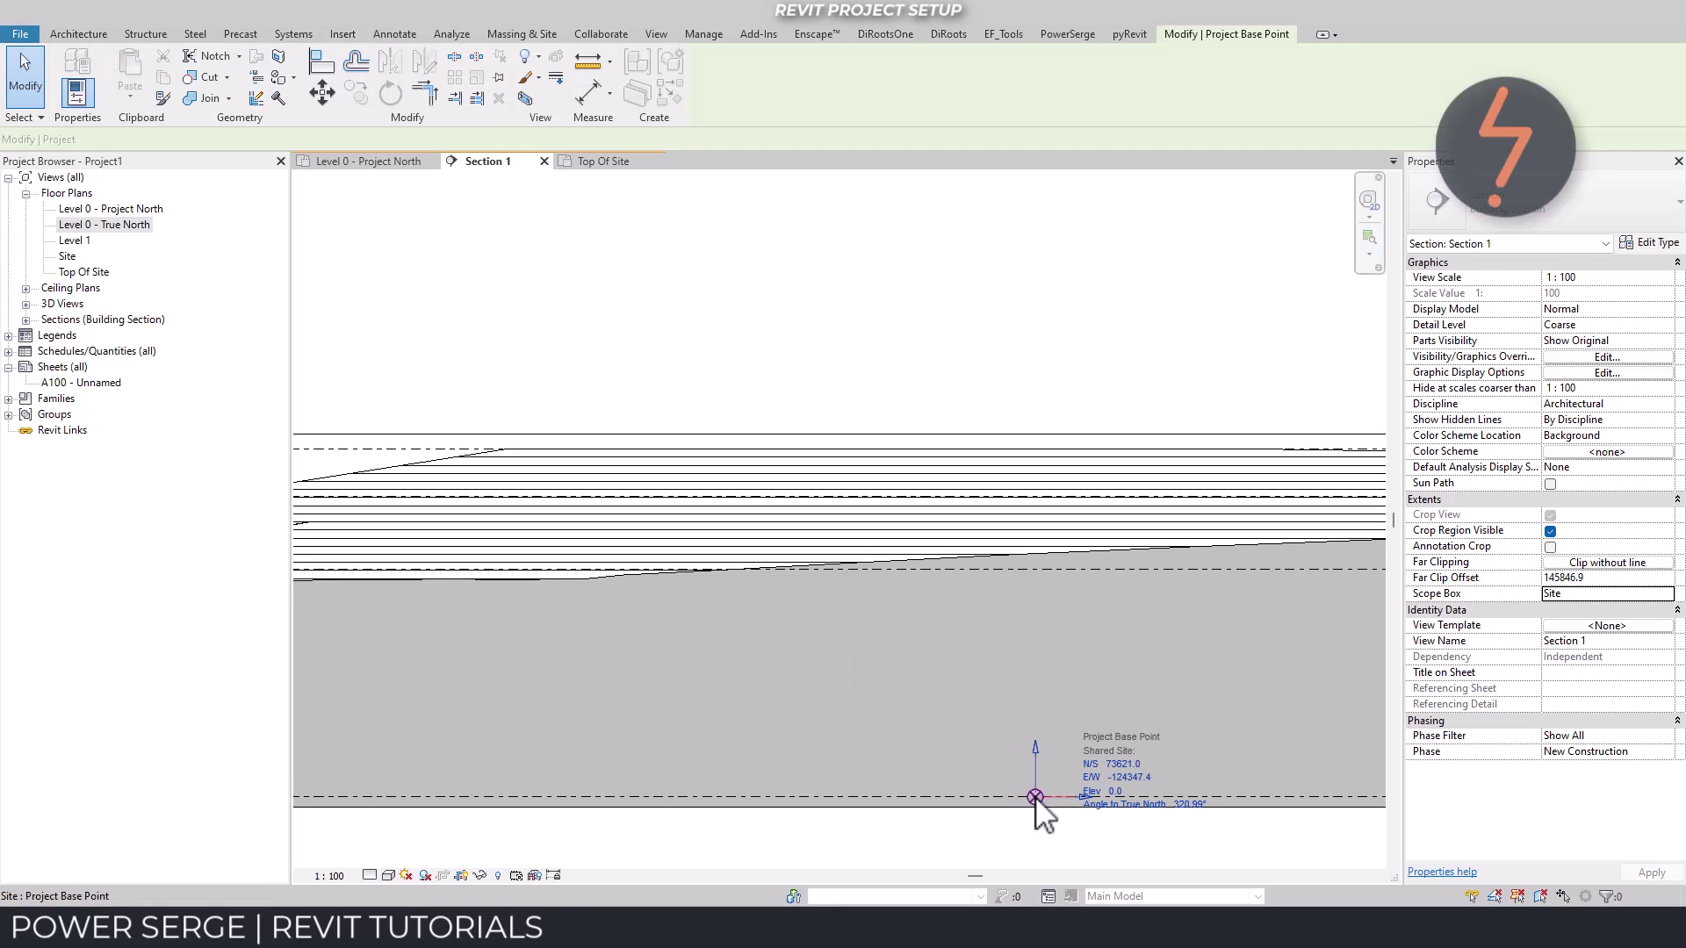
pyautogui.press('m')
pyautogui.press('v')
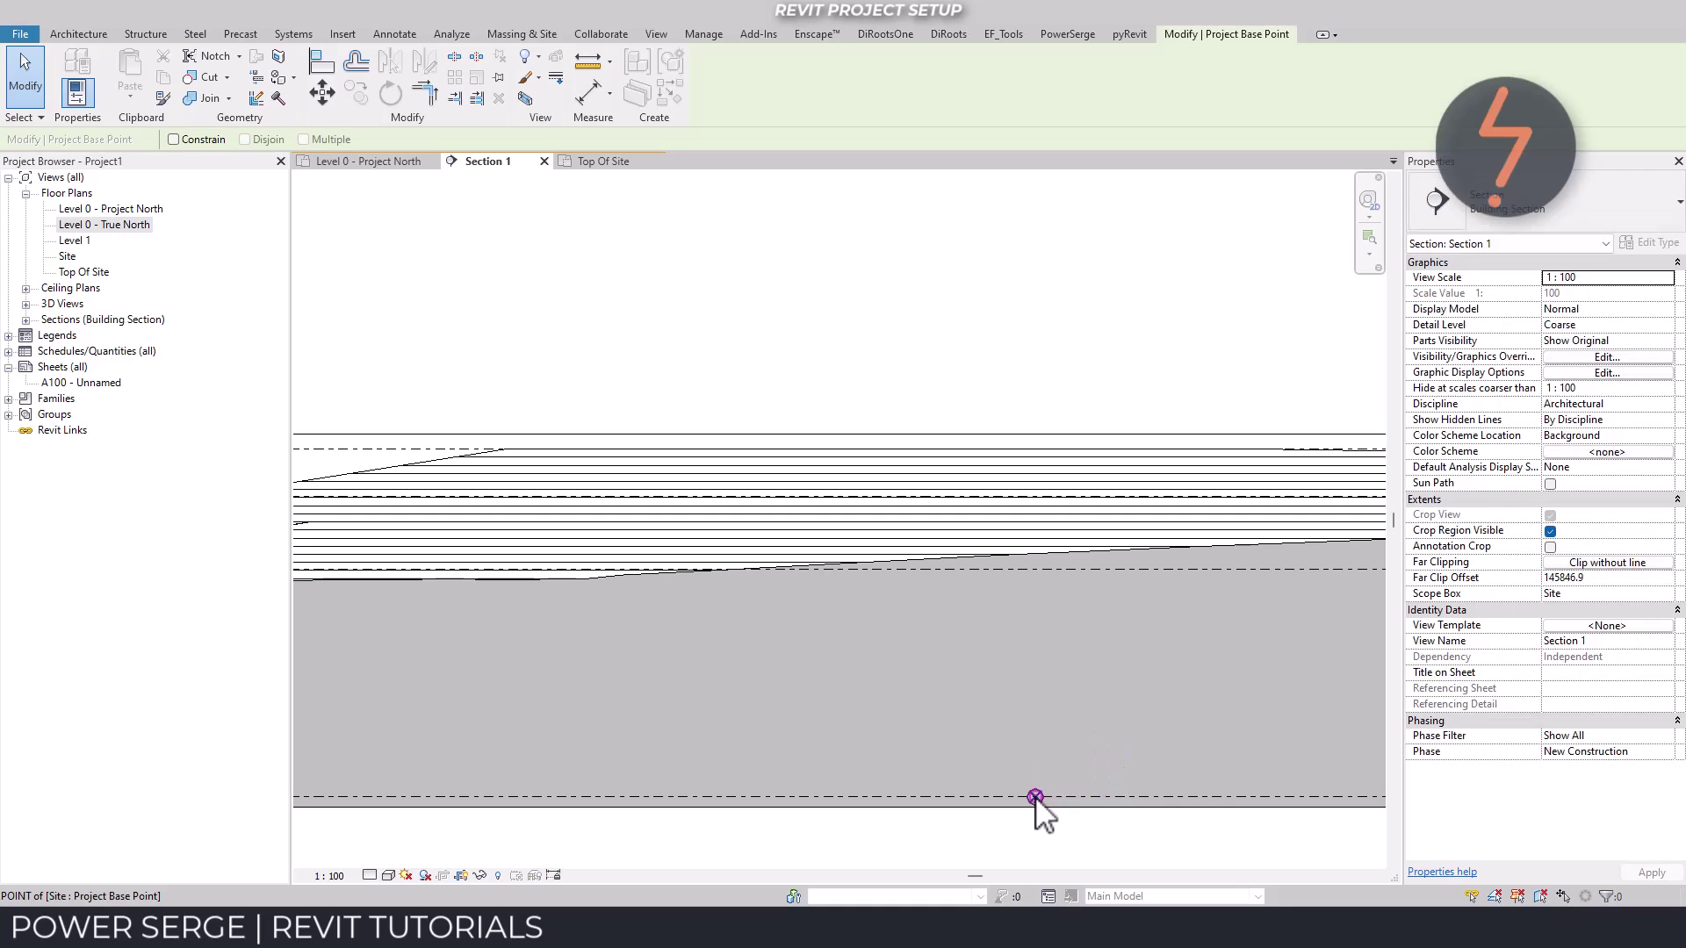
pyautogui.click(1035, 797)
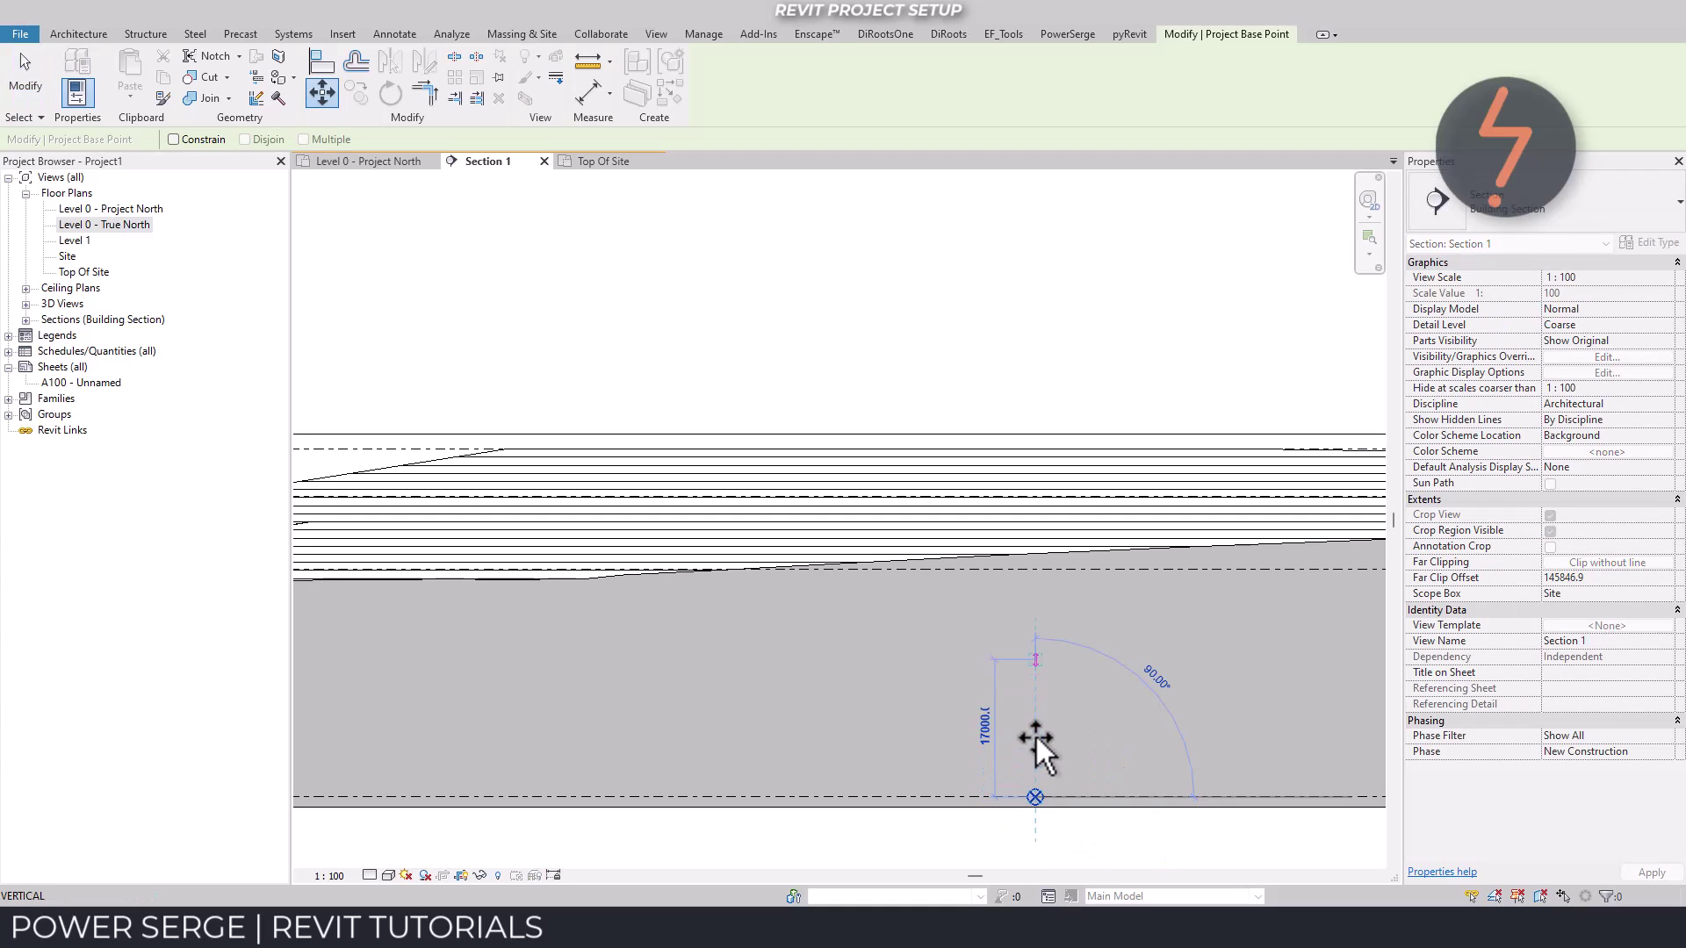
pyautogui.click(1036, 570)
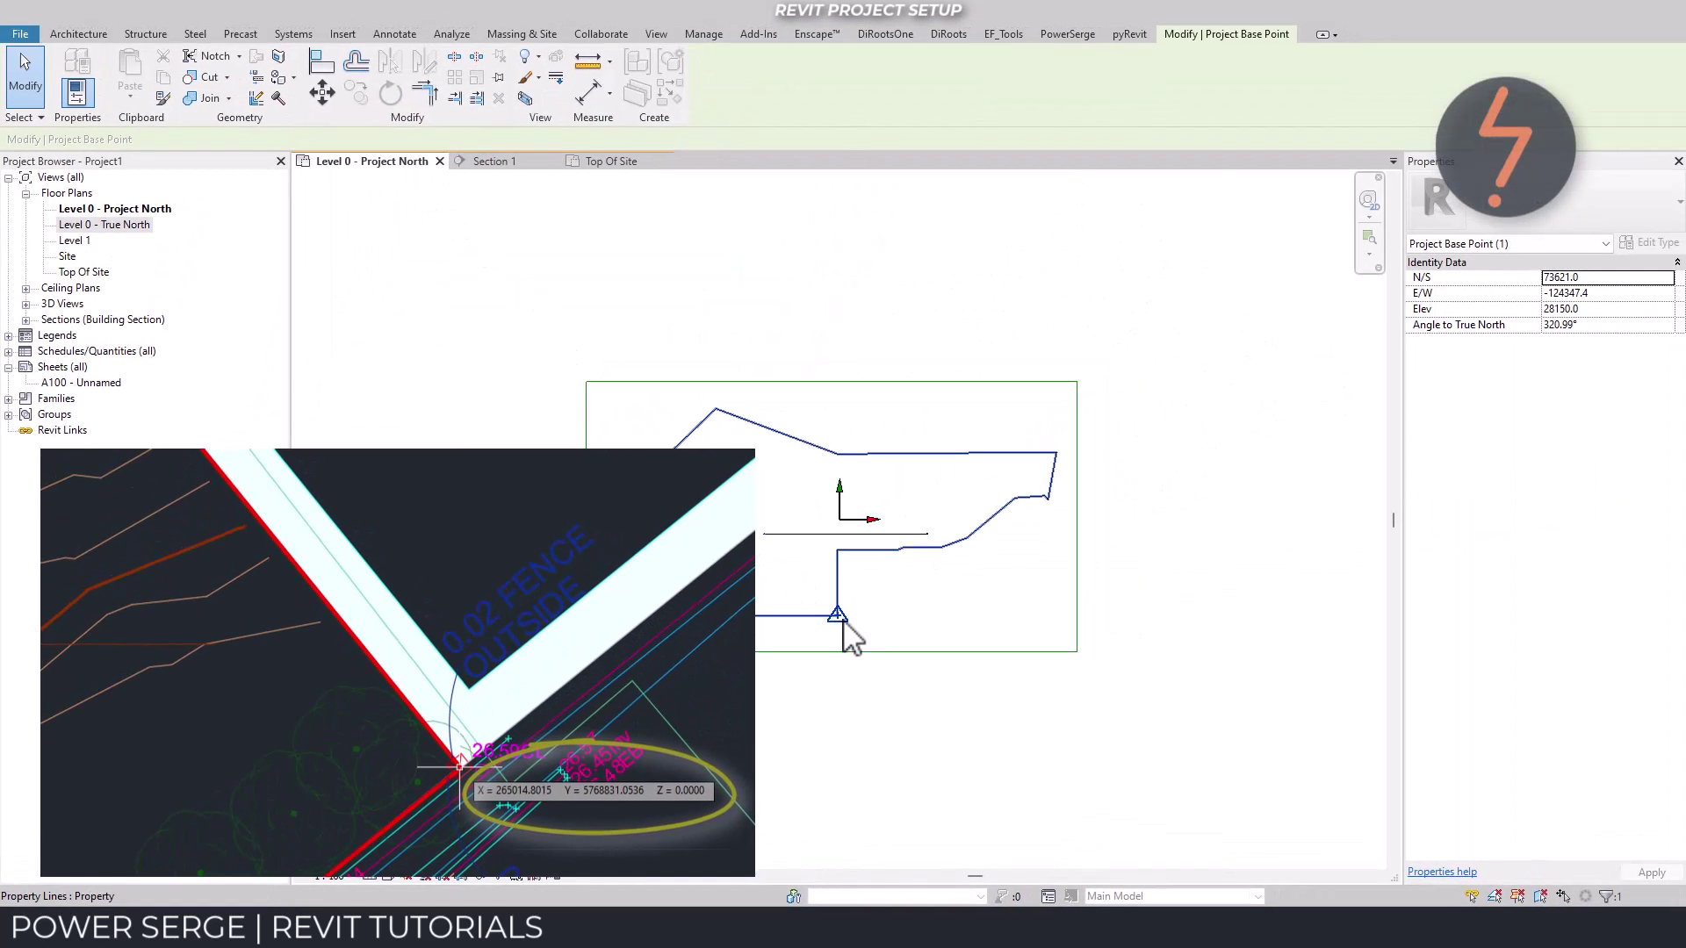
# - Select the survey point and start Specify Coordinates at Point from the Manage Coordinates menu
pyautogui.click(843, 623)
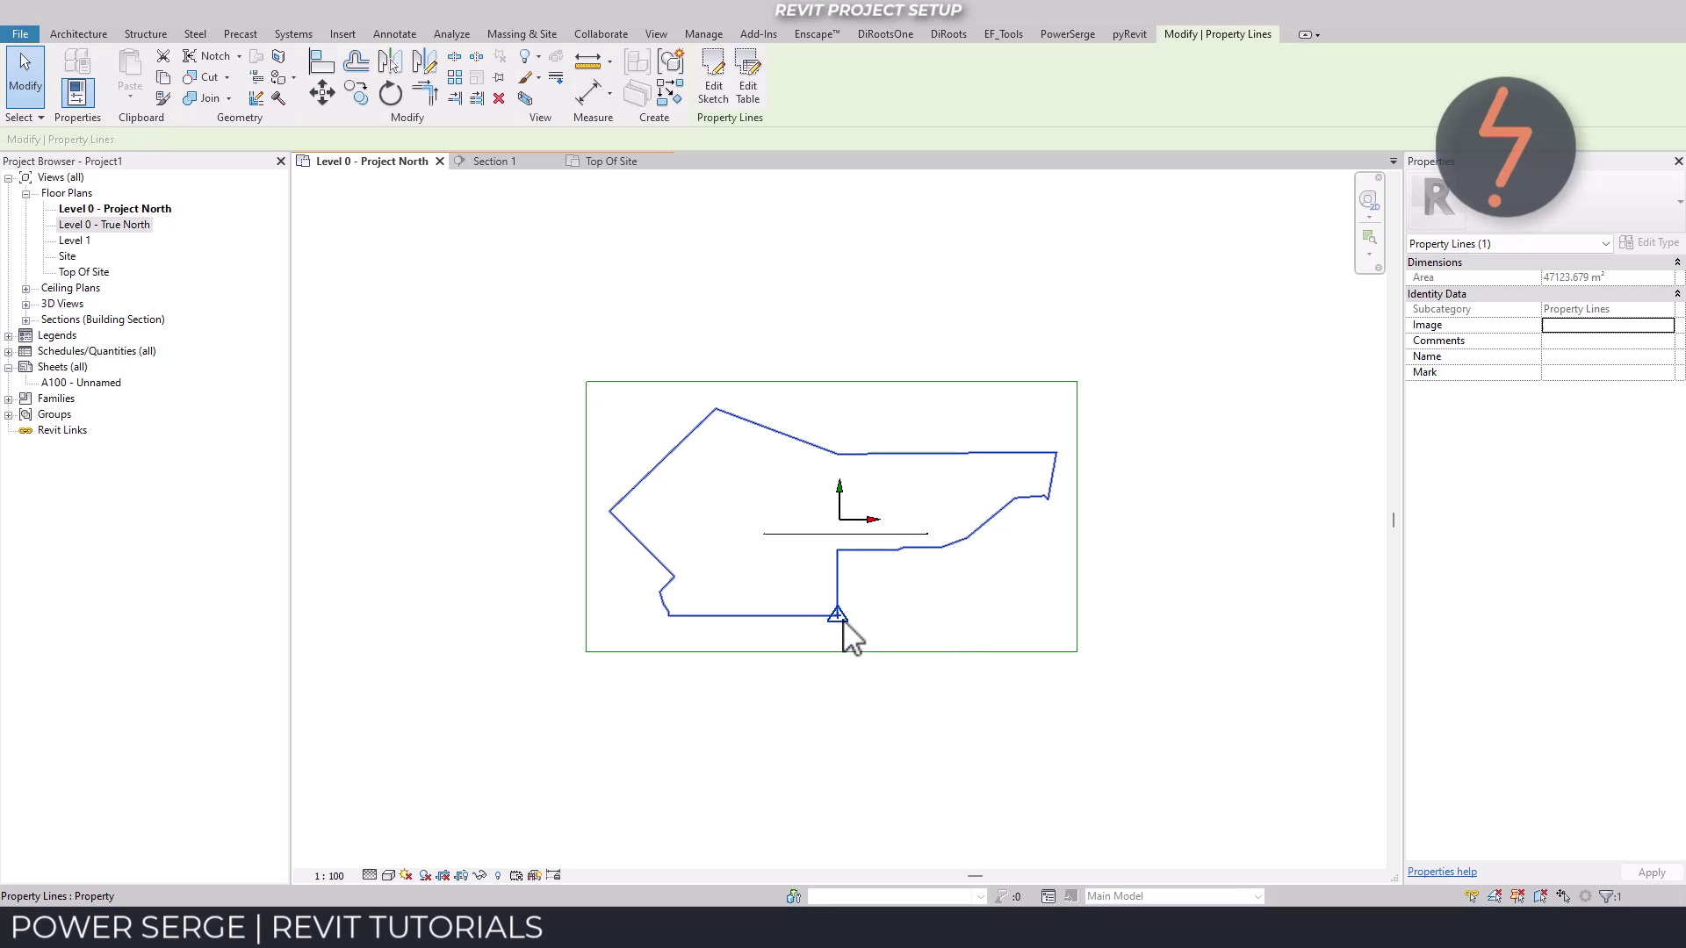
pyautogui.click(840, 618)
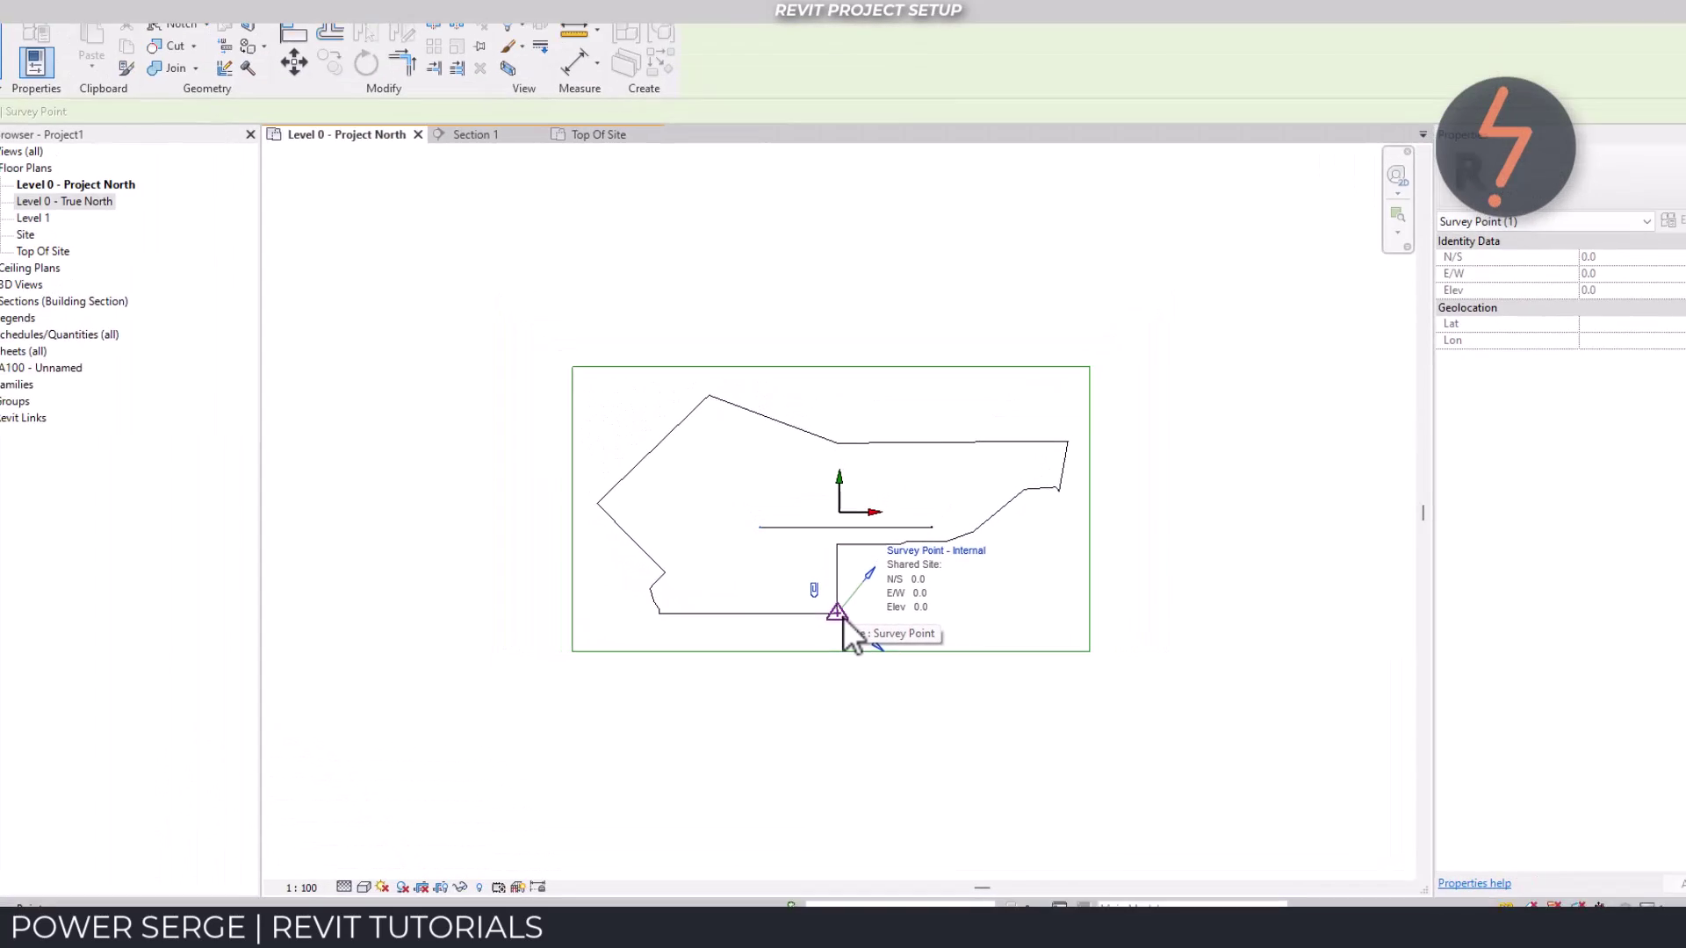
pyautogui.click(710, 34)
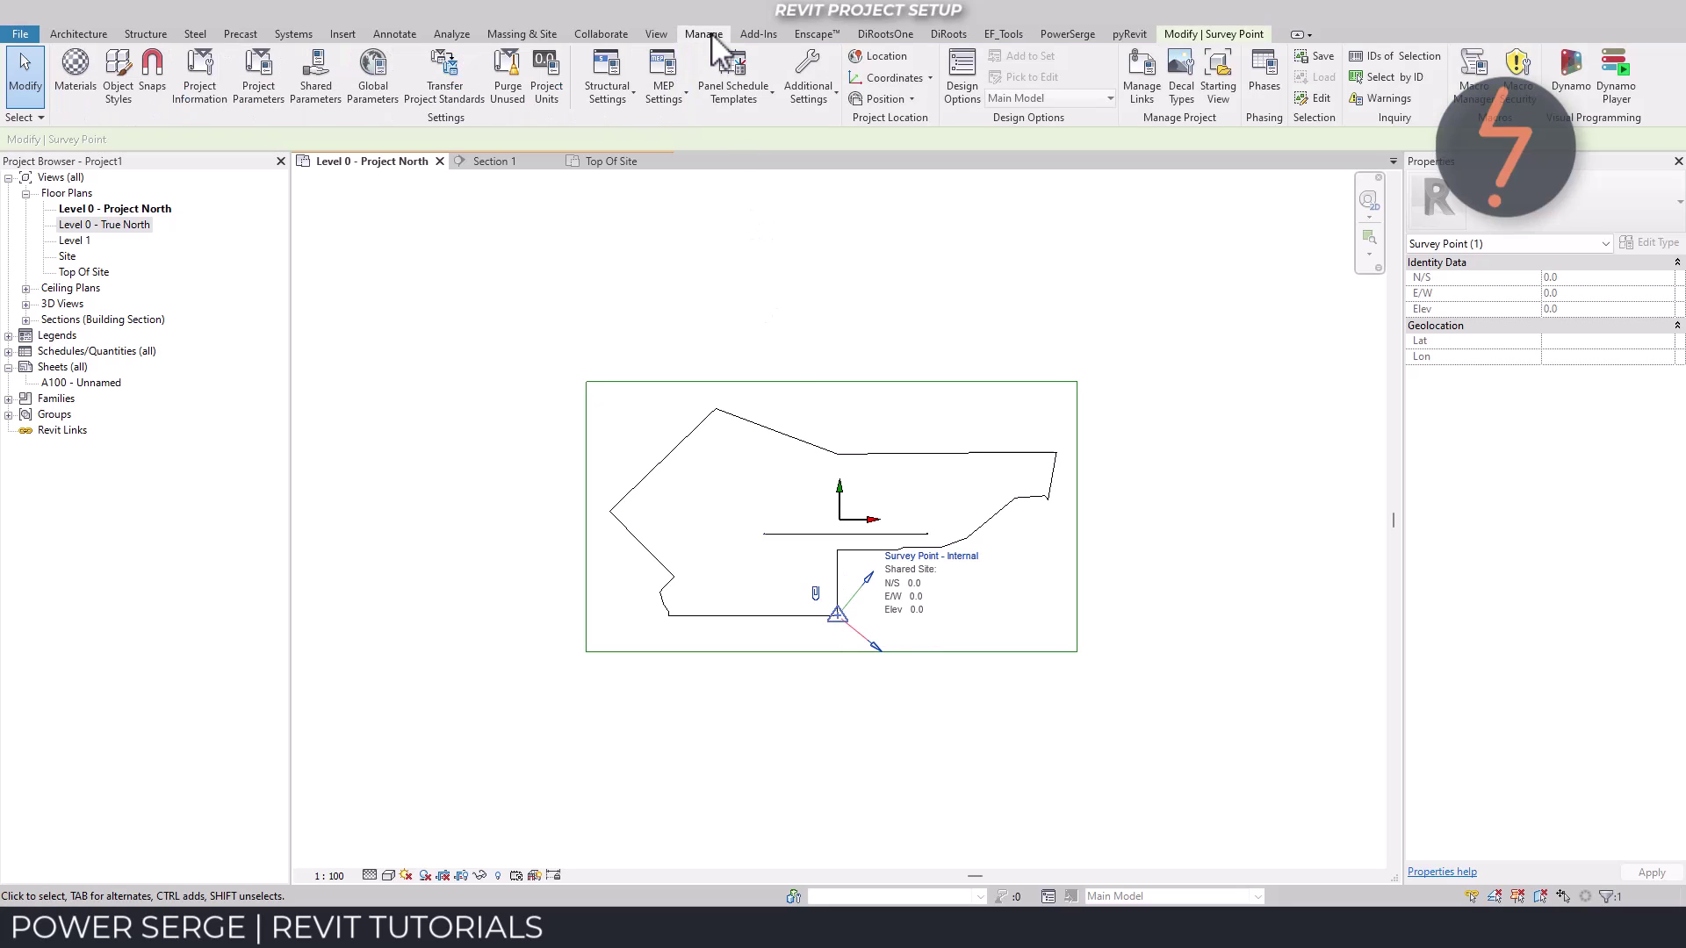
pyautogui.click(931, 79)
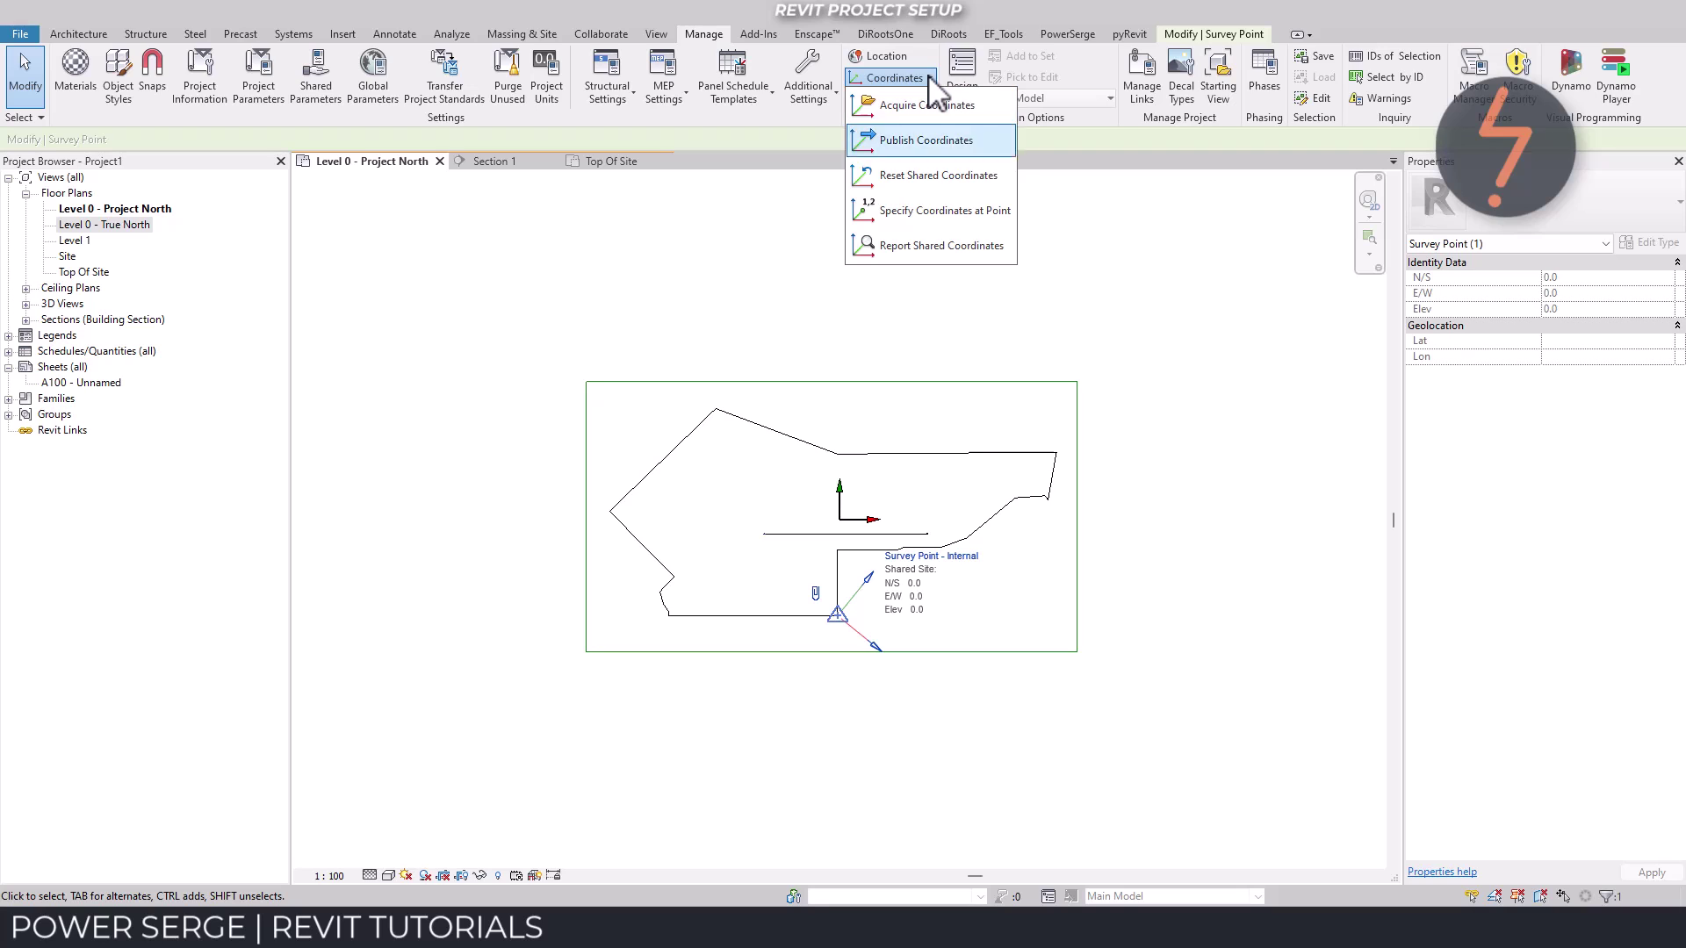
pyautogui.click(941, 245)
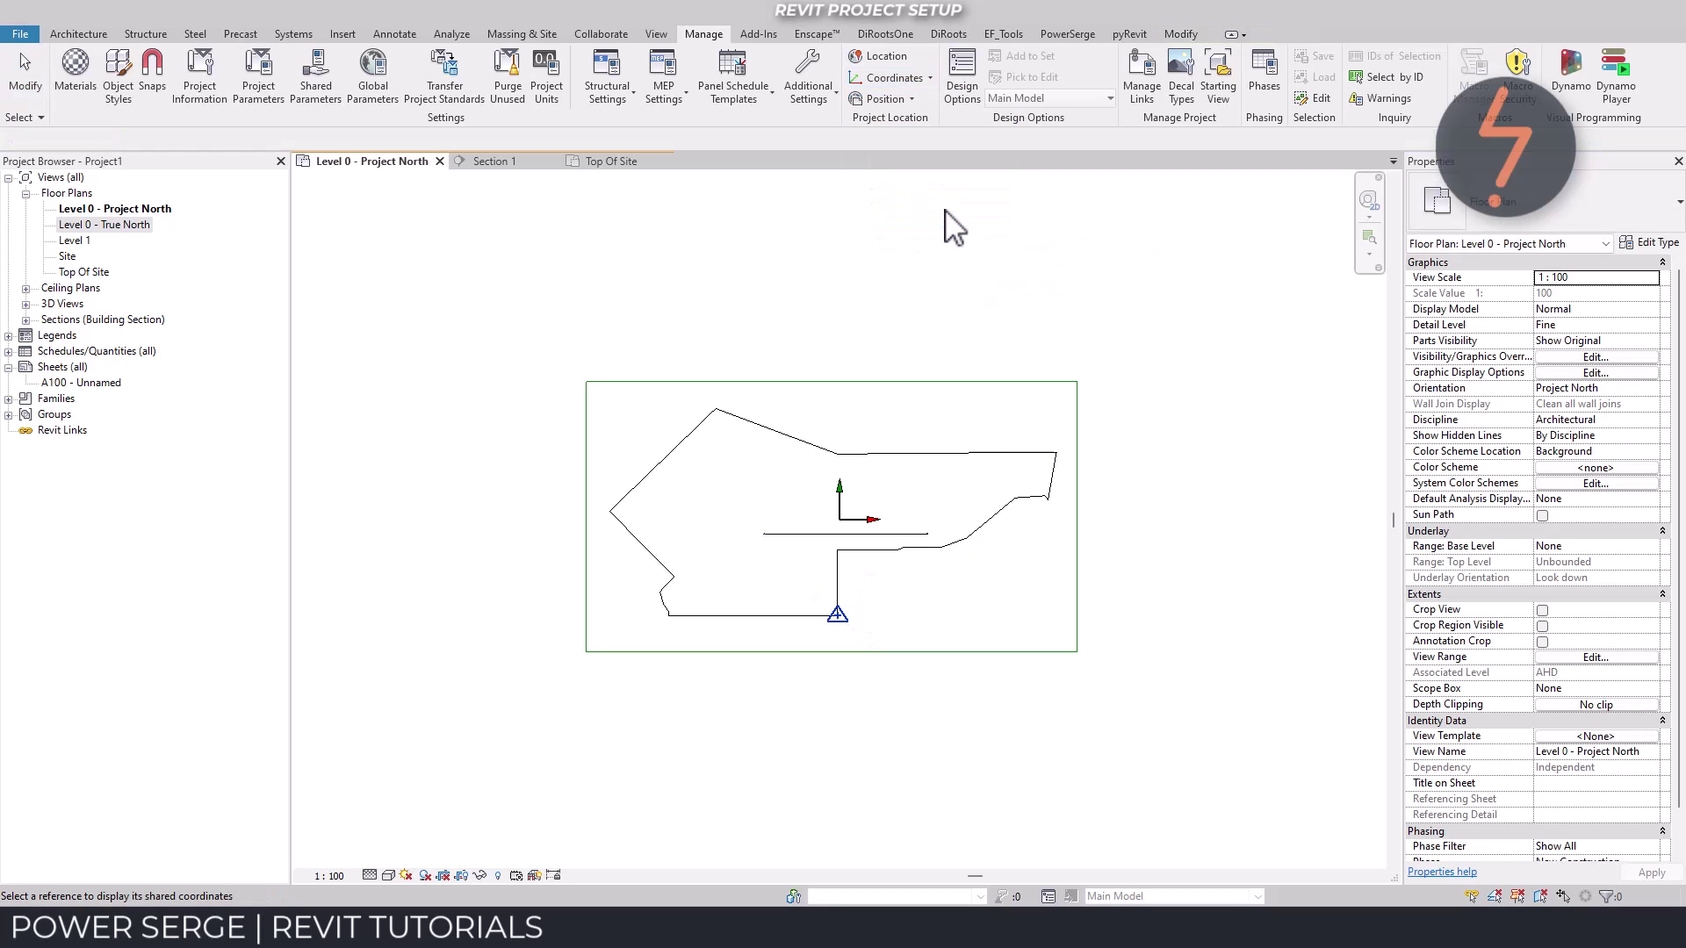
# - Give the picked property-line corner East/West 265014.8 and North/South 5768831.0536 shared coordinates
pyautogui.click(838, 615)
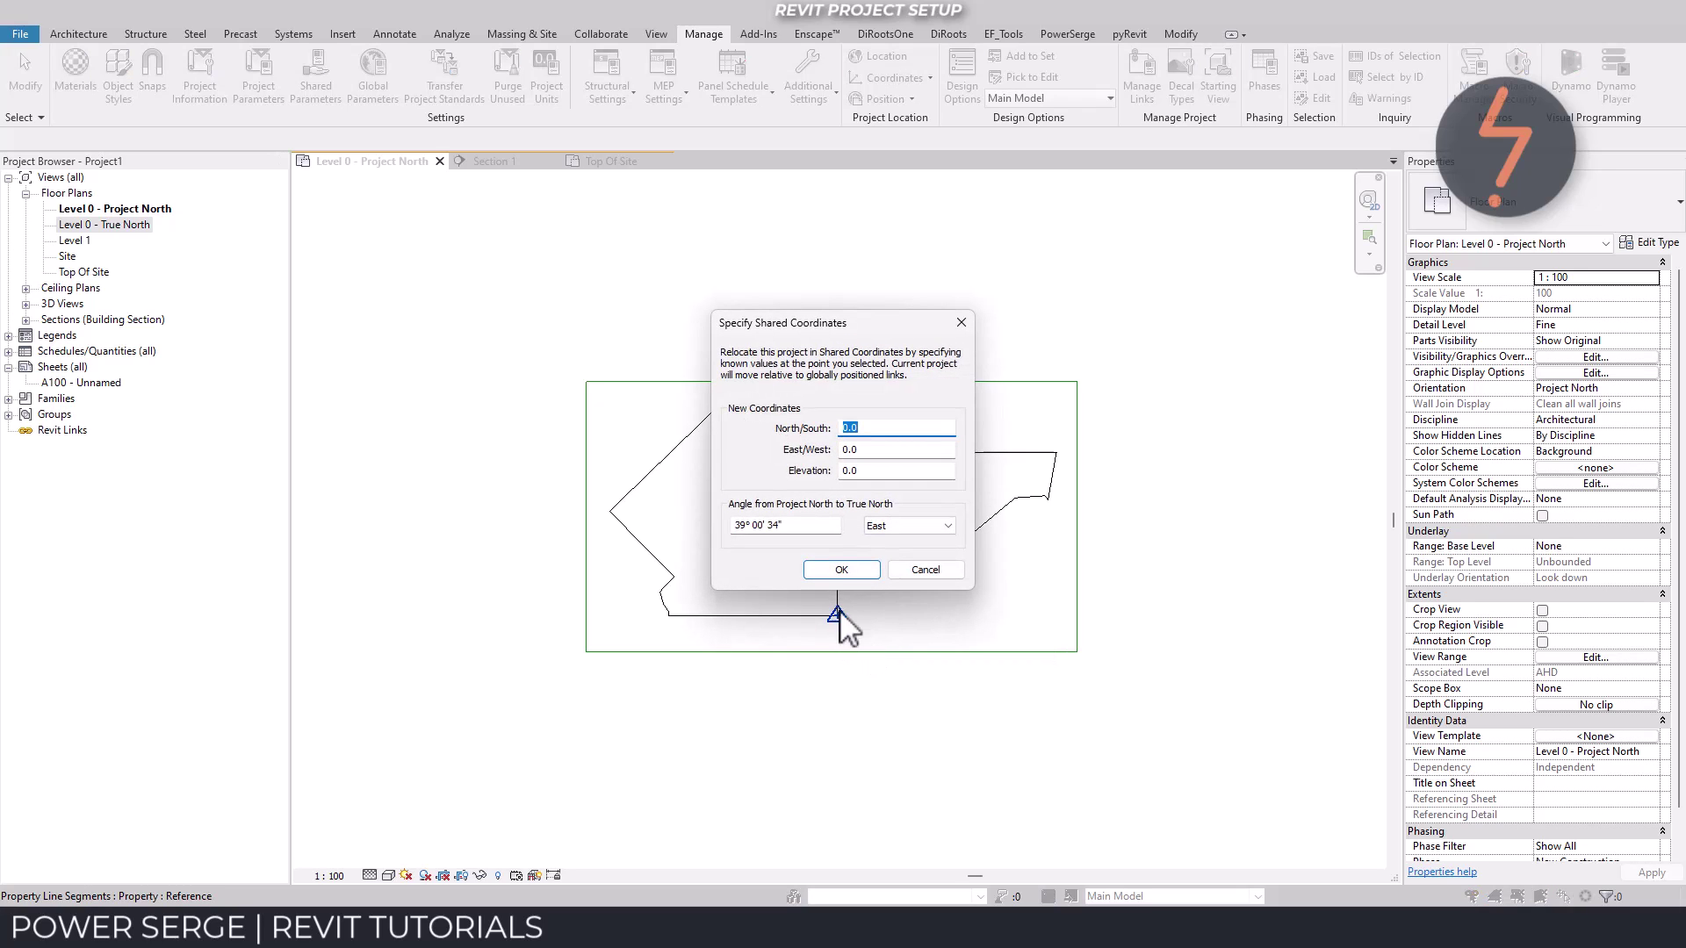
pyautogui.click(869, 450)
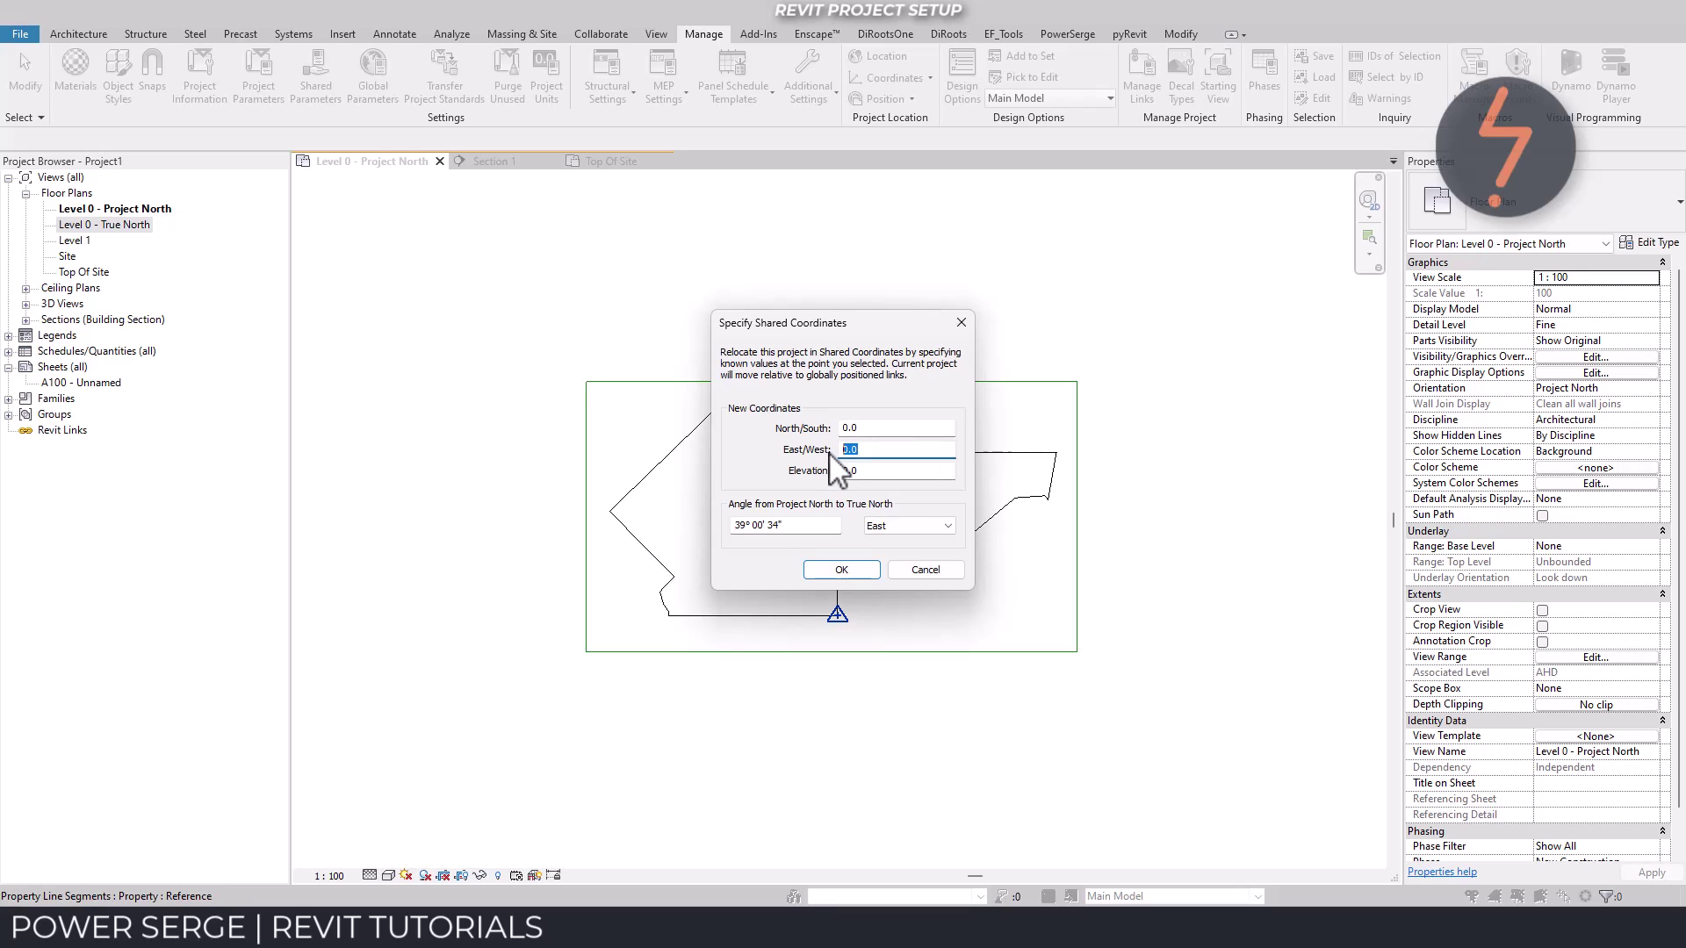
pyautogui.write('265014.8')
pyautogui.click(843, 428)
pyautogui.write('576')
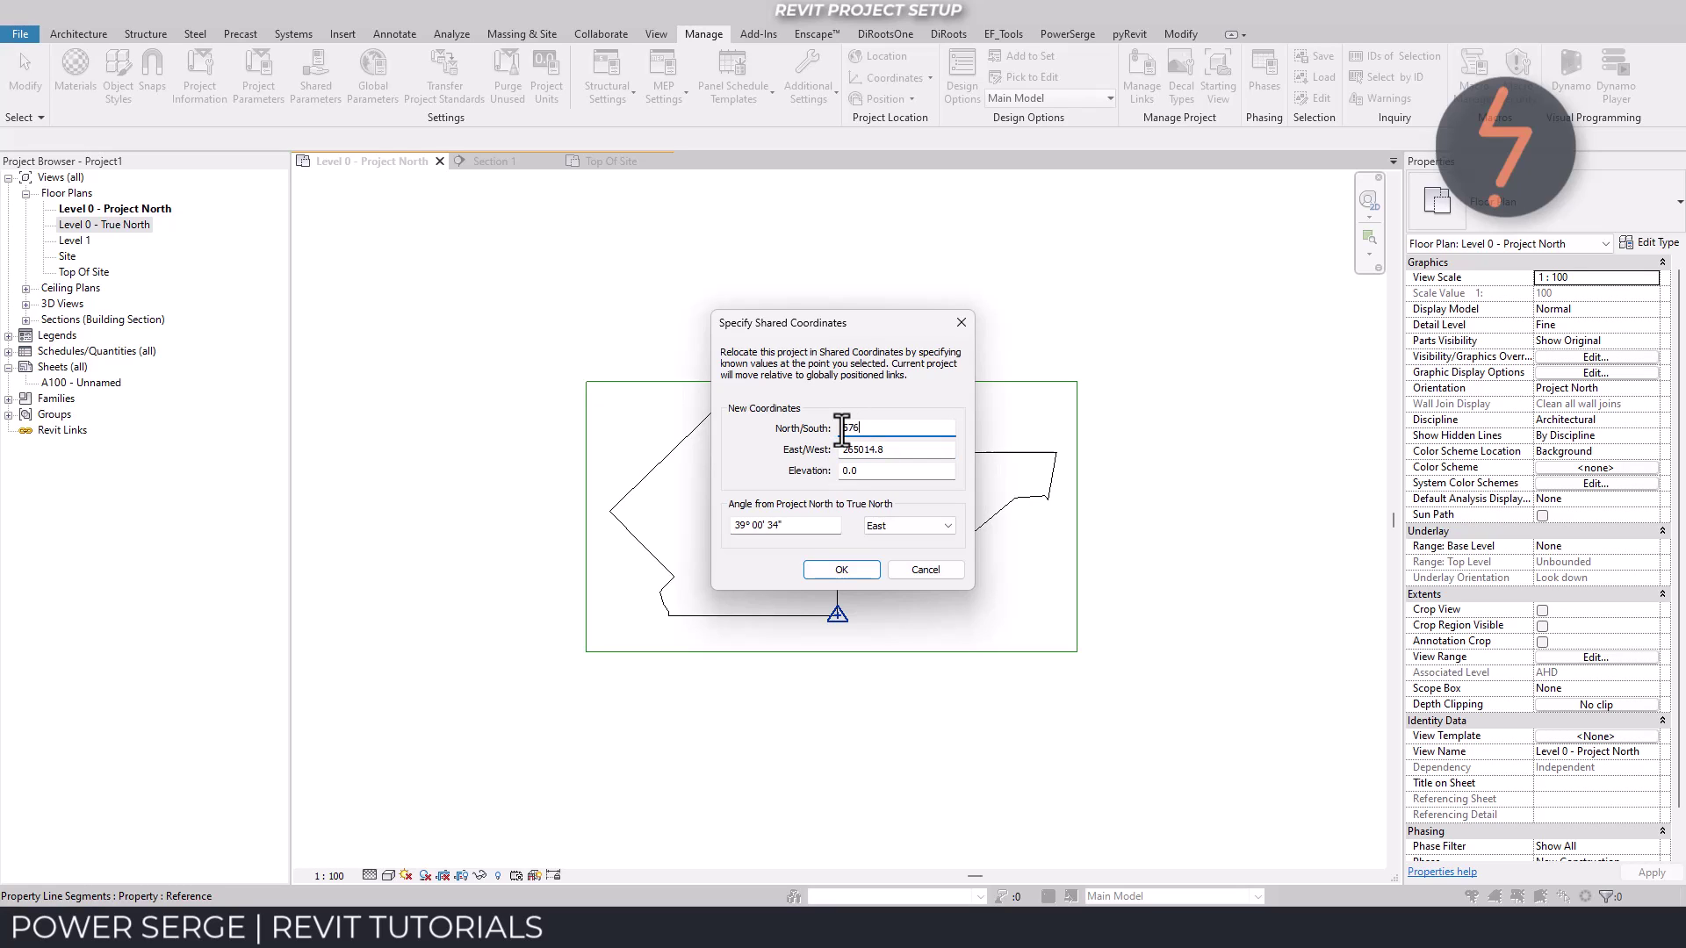
pyautogui.write('8831.0536')
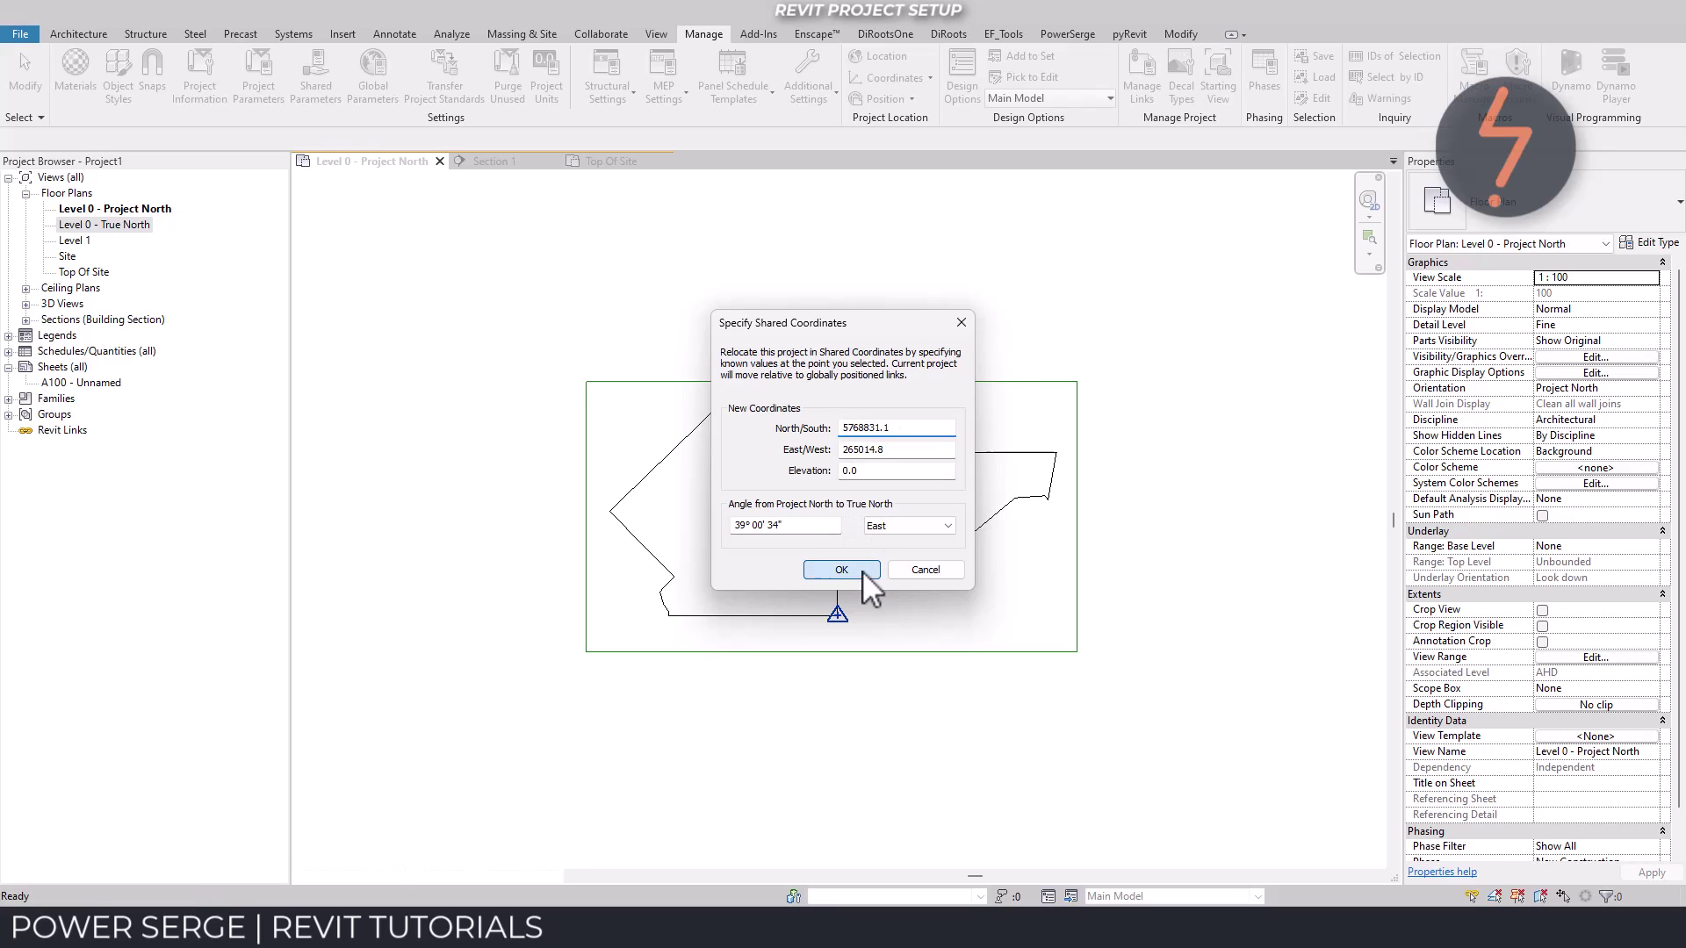
pyautogui.click(862, 571)
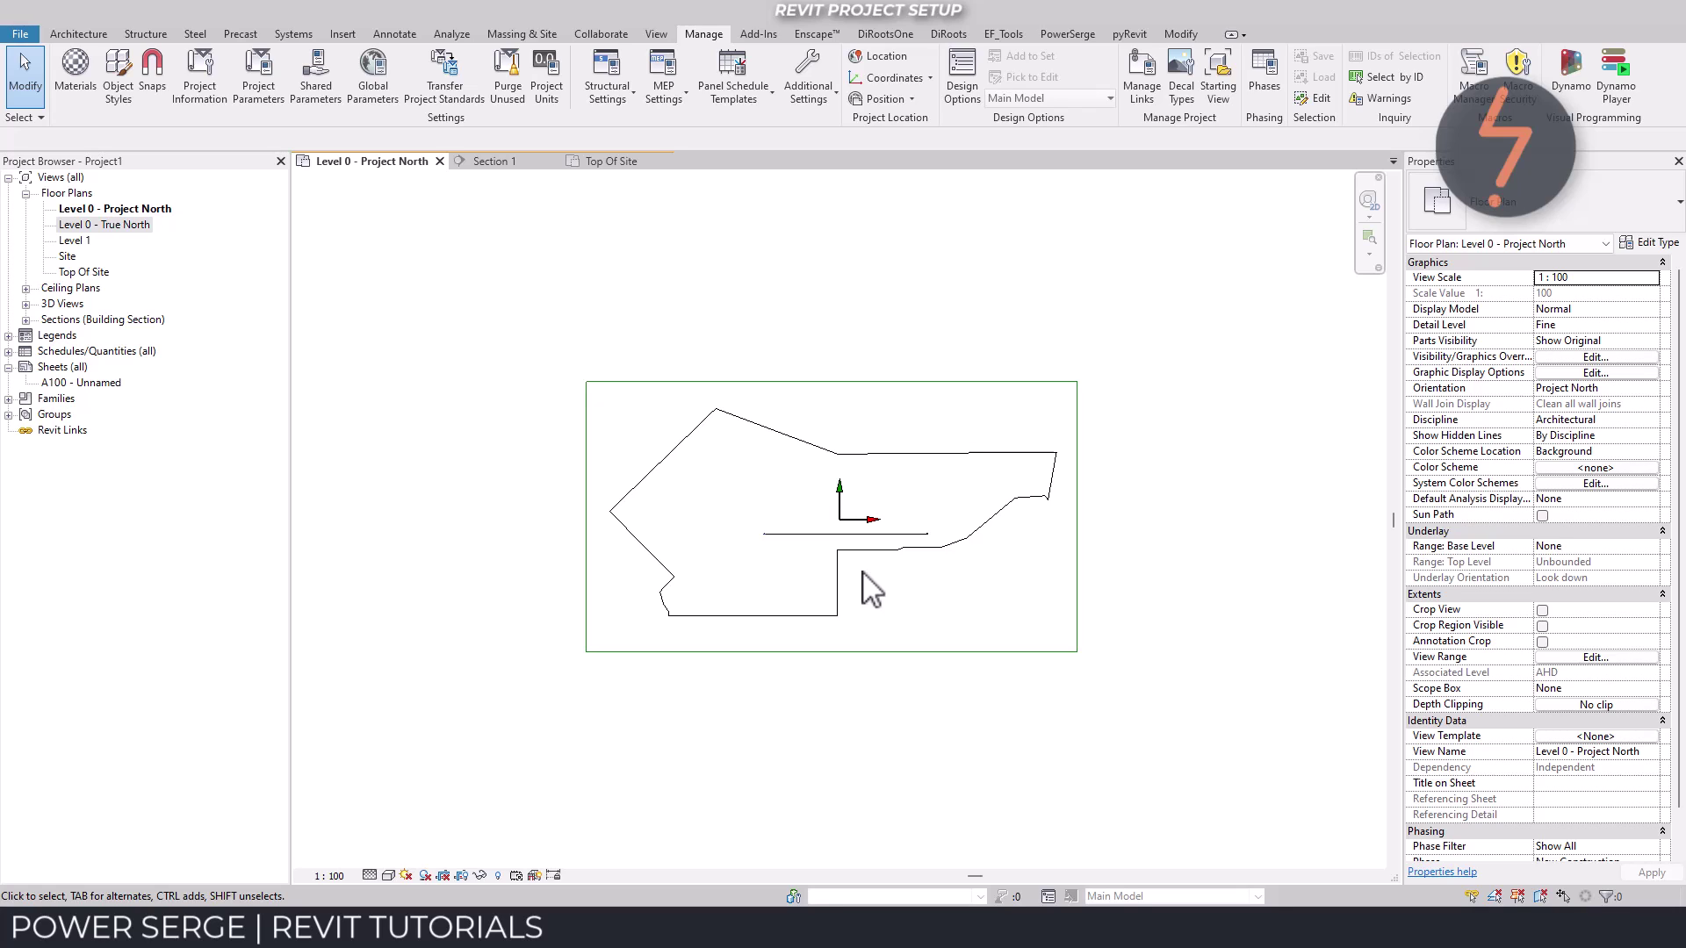
# - Drag the survey point onto the property-line corner and fit the site outline in view
pyautogui.rightClick(863, 572)
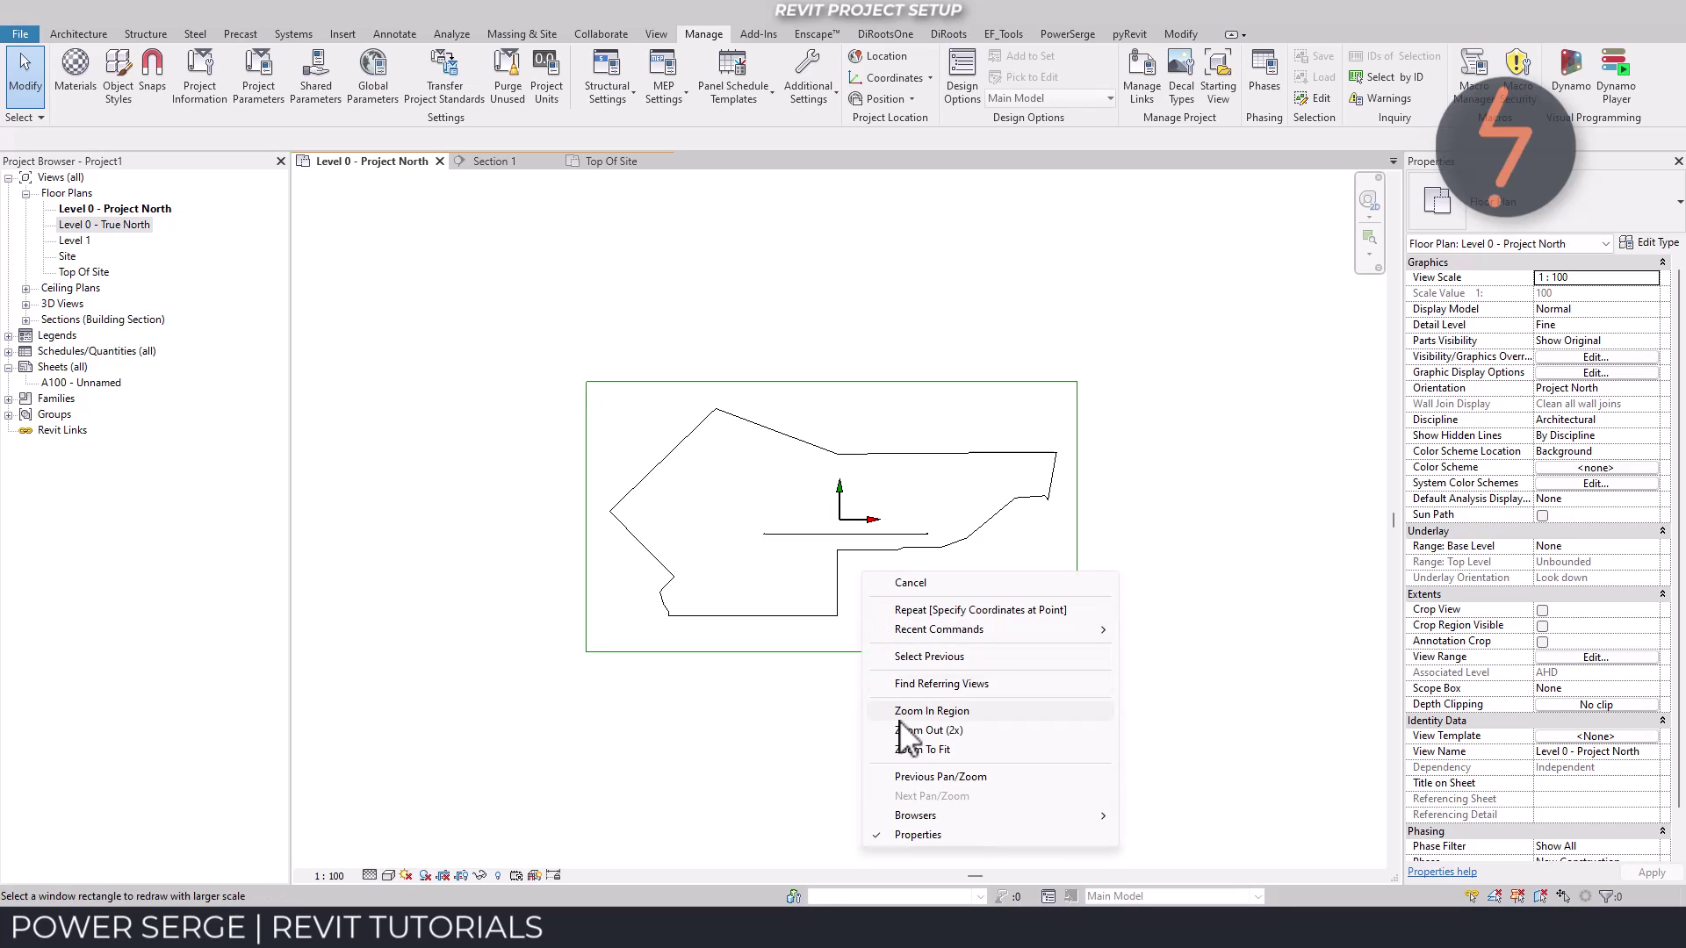
pyautogui.click(910, 756)
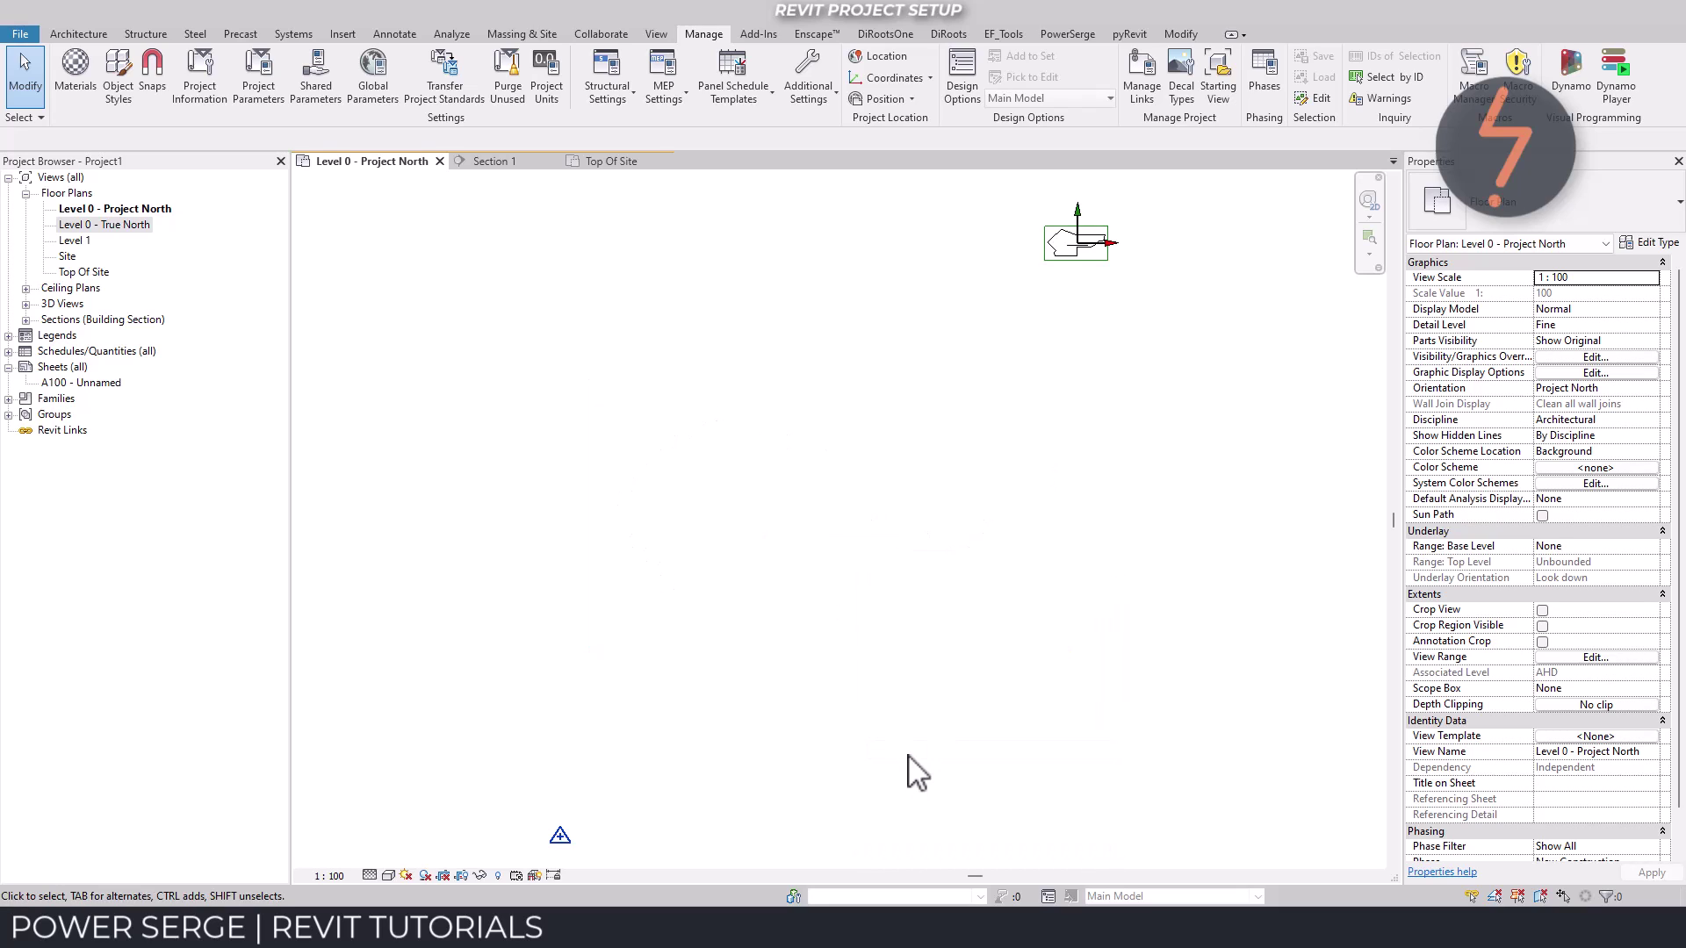
pyautogui.click(560, 835)
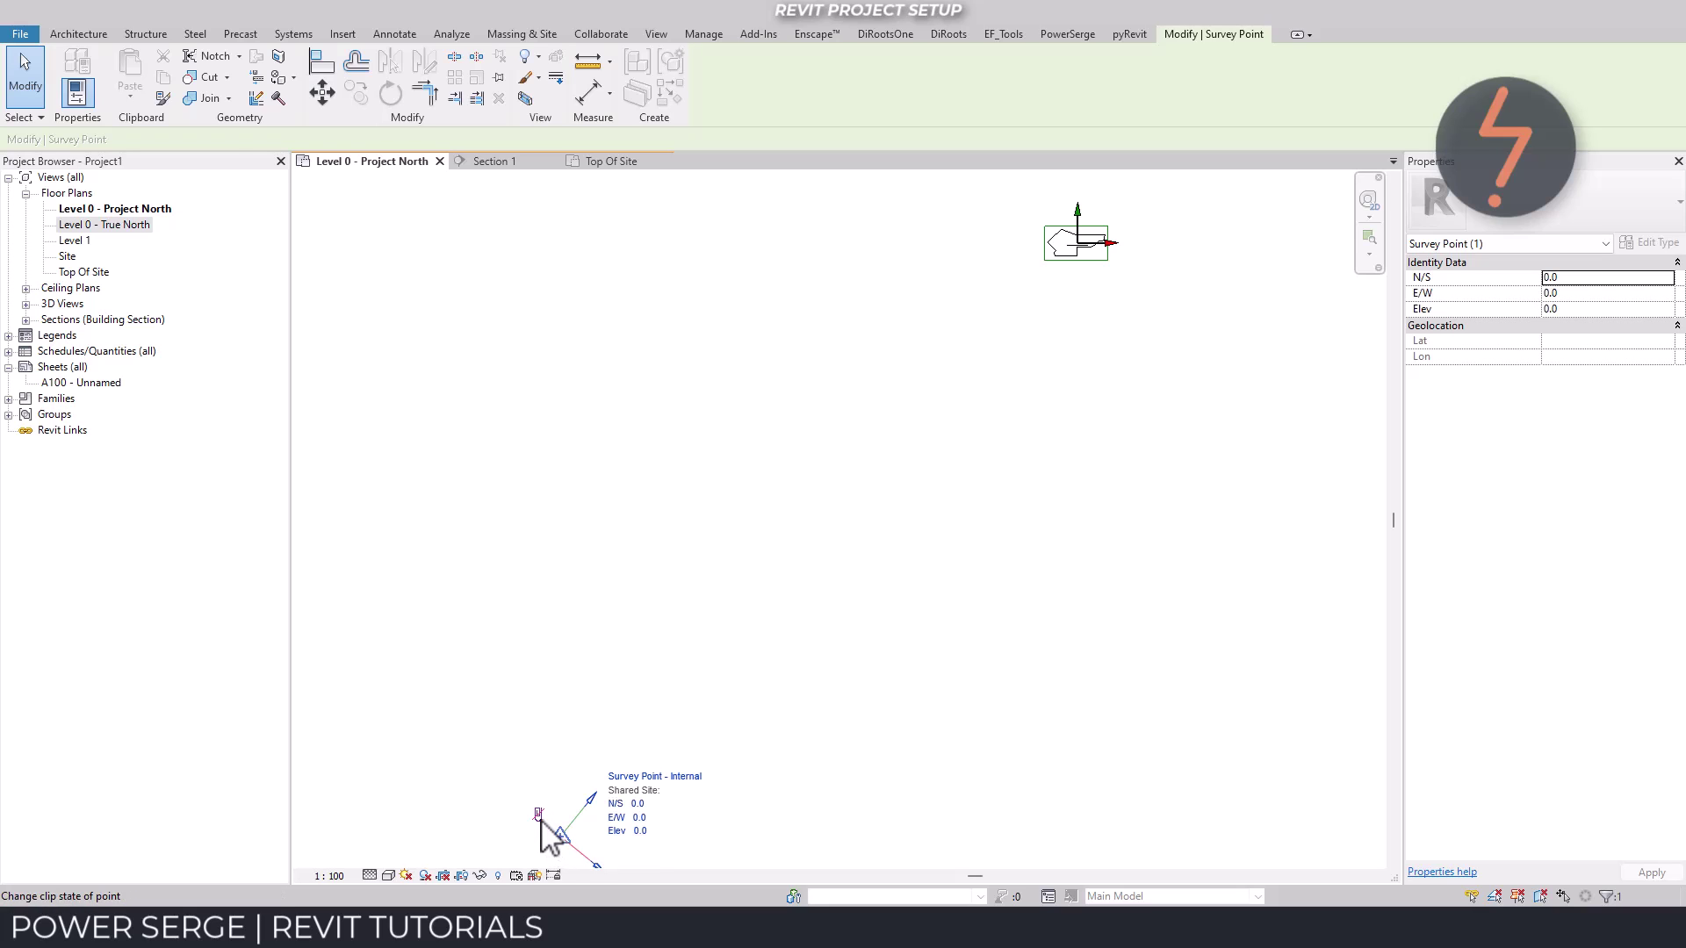
pyautogui.moveTo(546, 826); pyautogui.dragTo(1080, 256)
pyautogui.press('Escape')
pyautogui.rightClick(1099, 333)
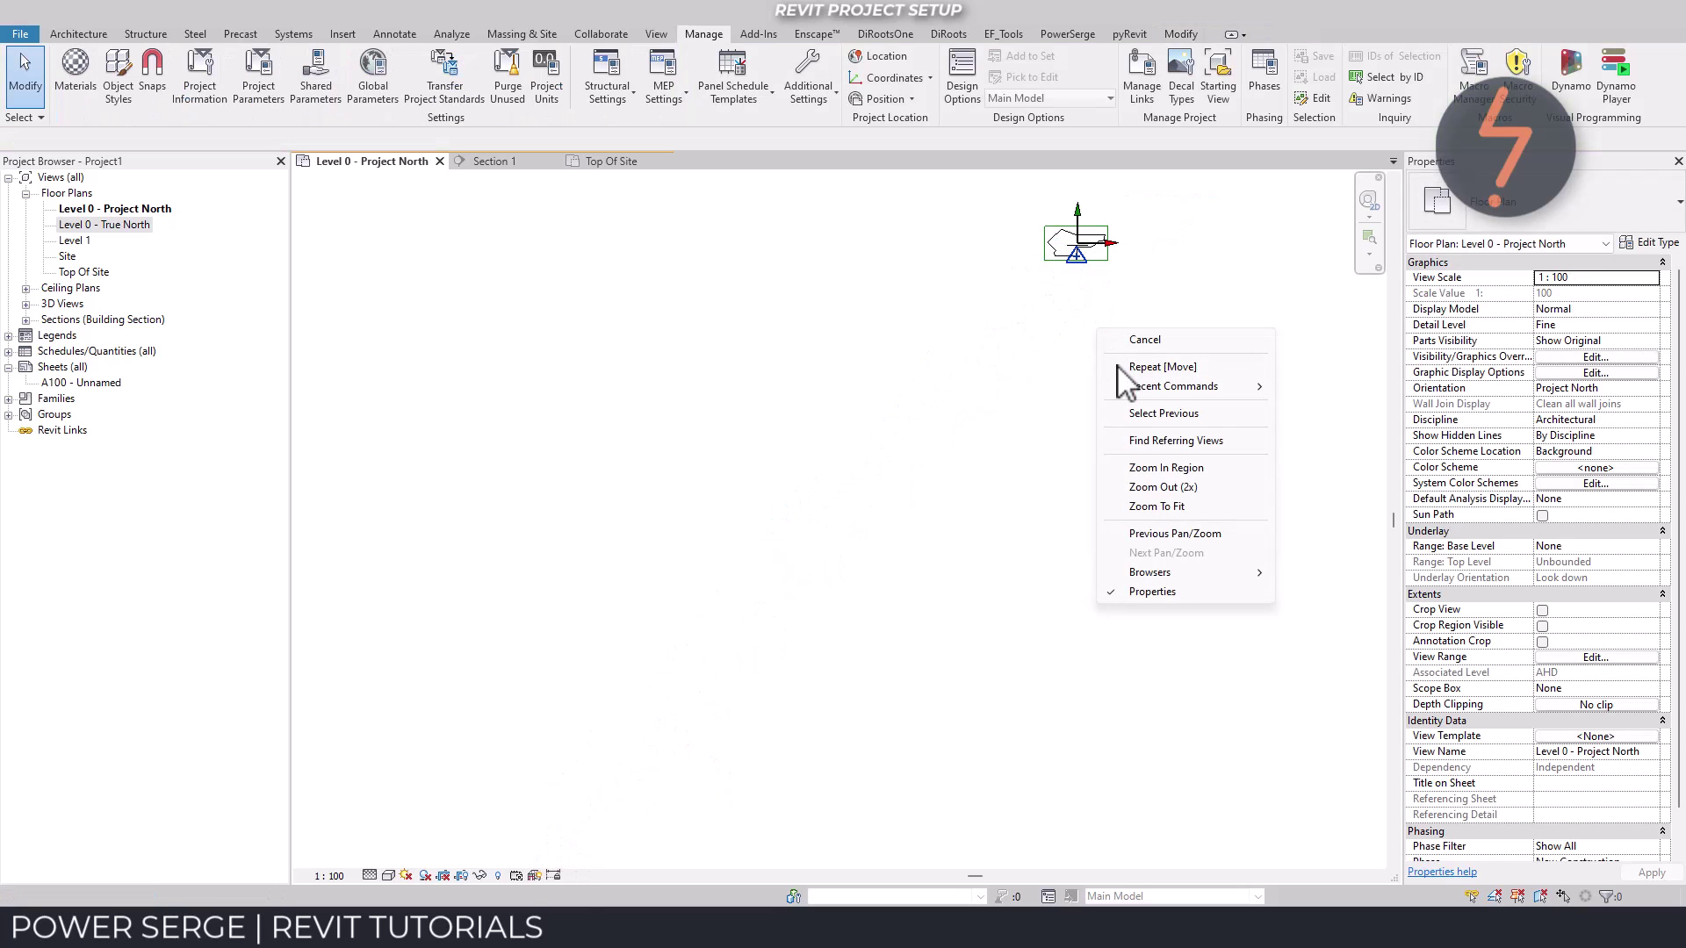
pyautogui.click(1193, 506)
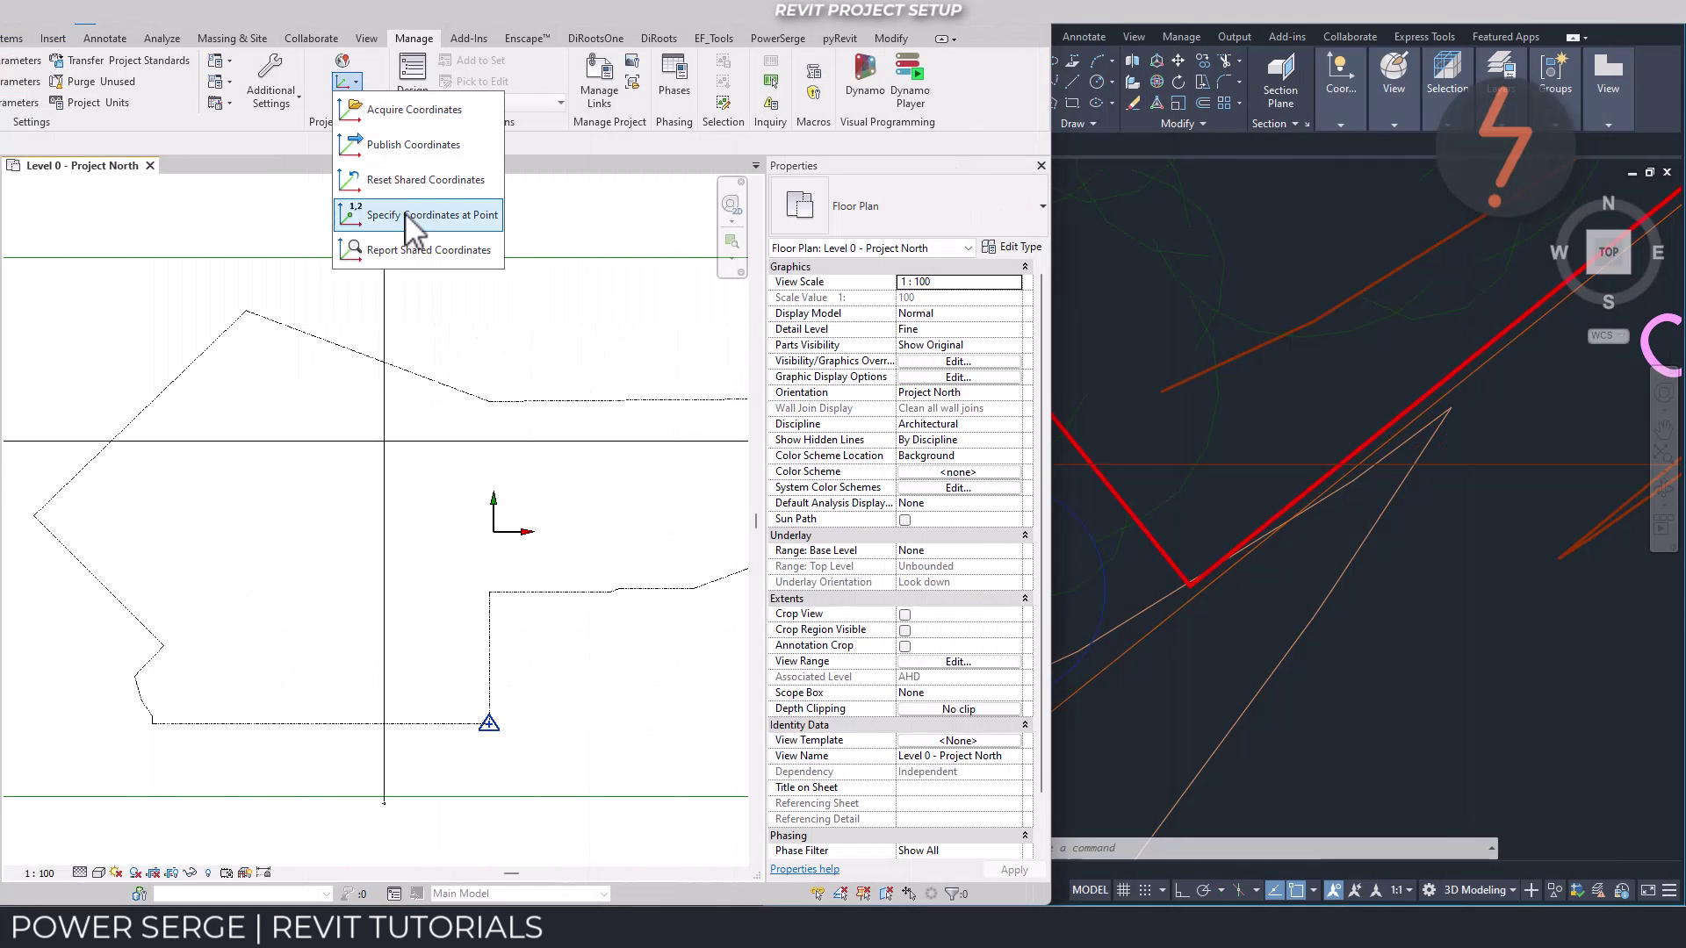
# - Pick the property-line corner for coordinates and read the red boundary vertex with ID in AutoCAD
pyautogui.click(422, 215)
pyautogui.click(153, 724)
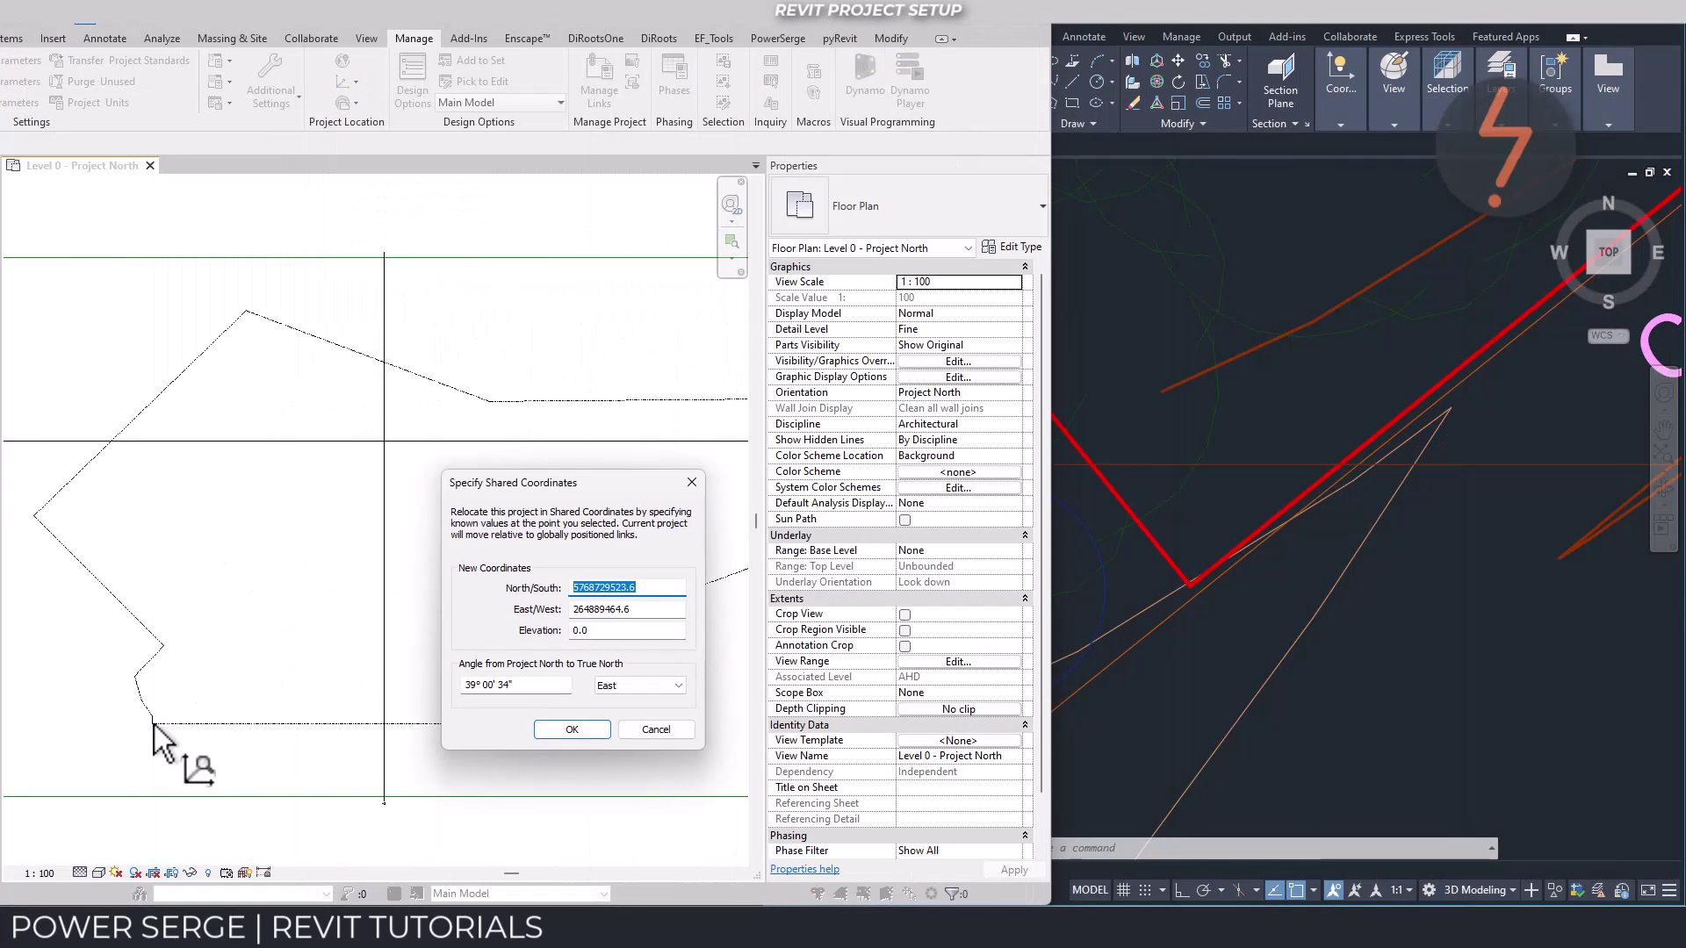
pyautogui.click(1152, 675)
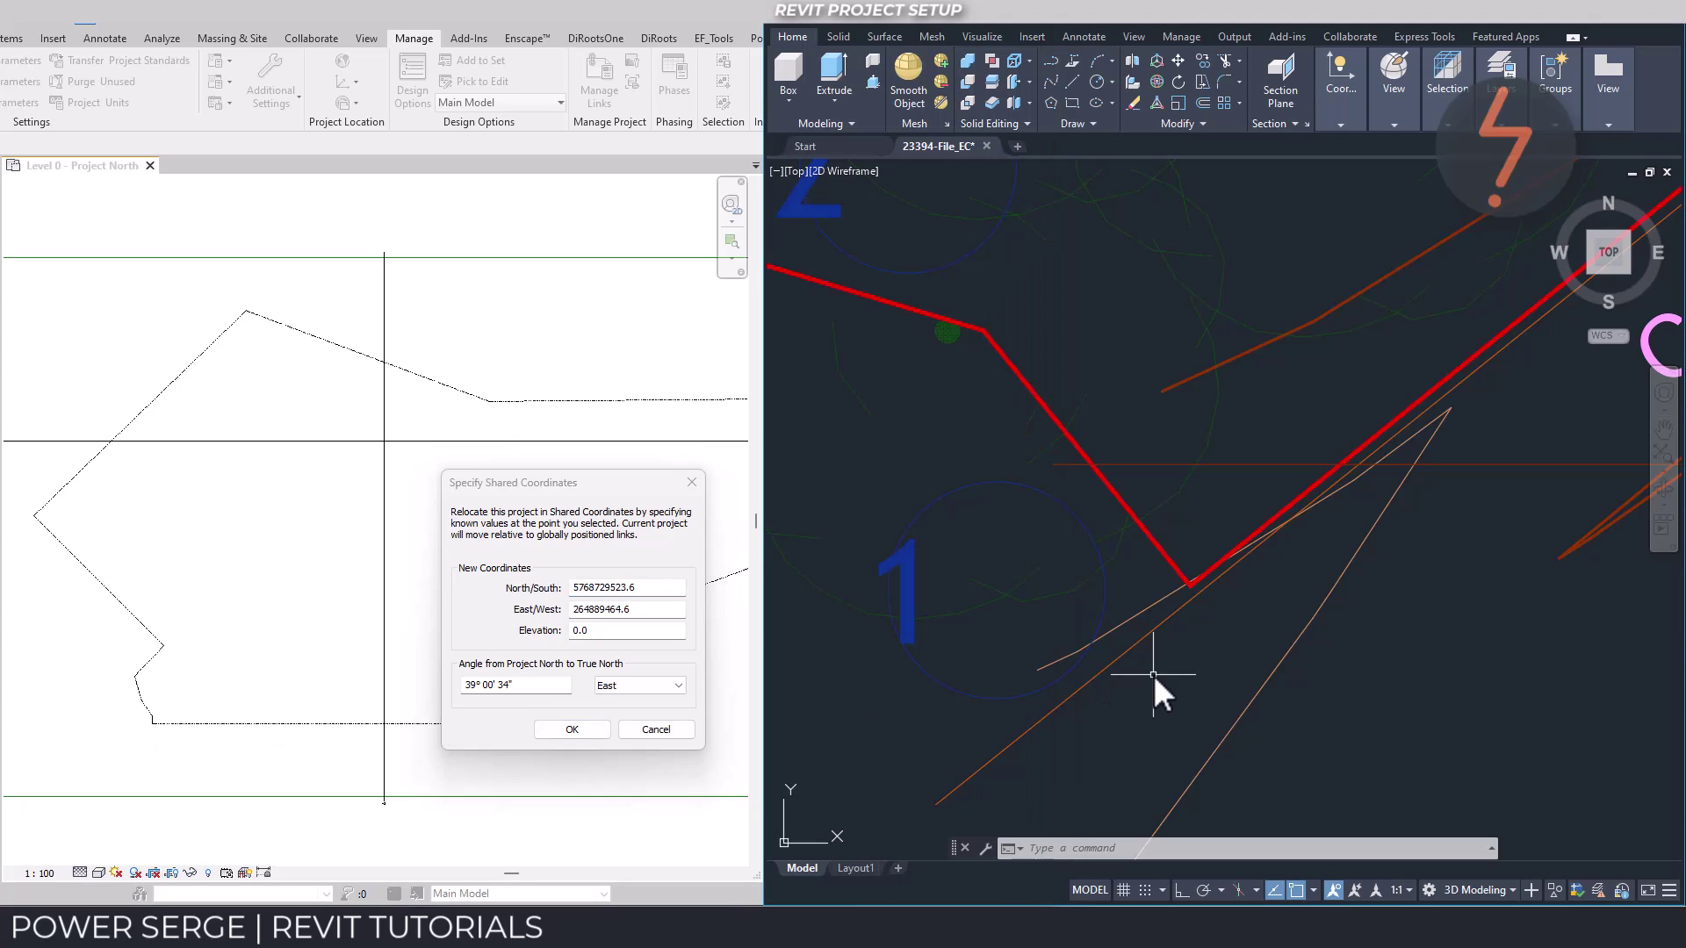
pyautogui.write('ID')
pyautogui.press('Return')
pyautogui.click(1192, 586)
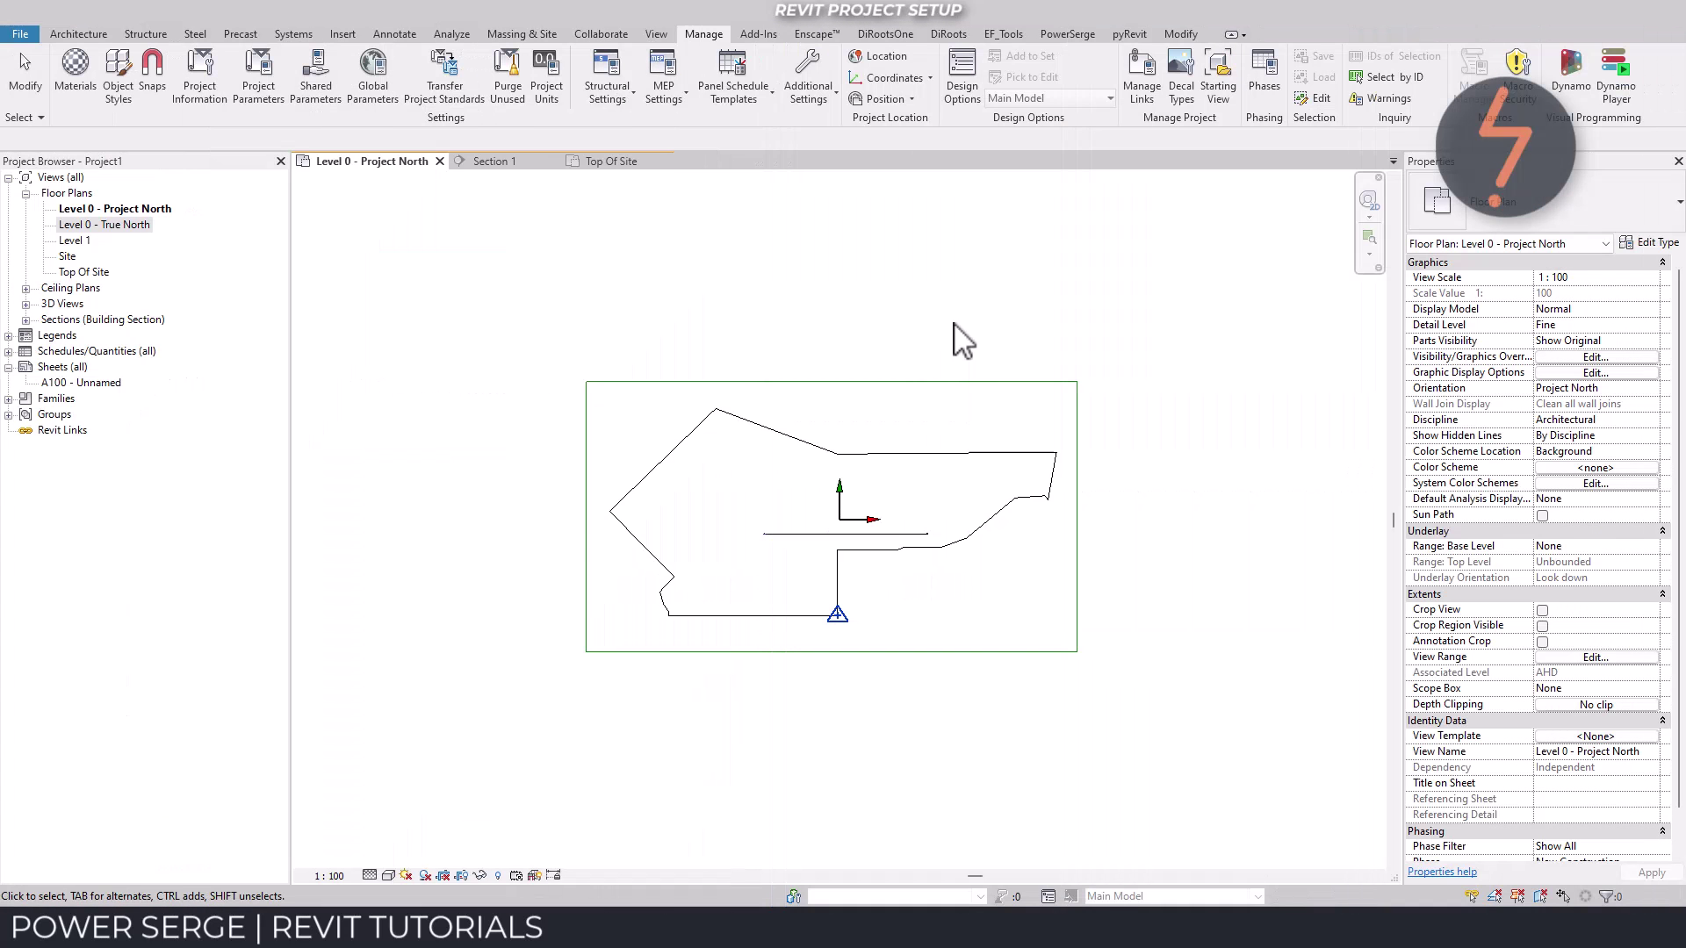
# - Create and open a new floor plan view for the FFL level, listing all levels
pyautogui.click(656, 34)
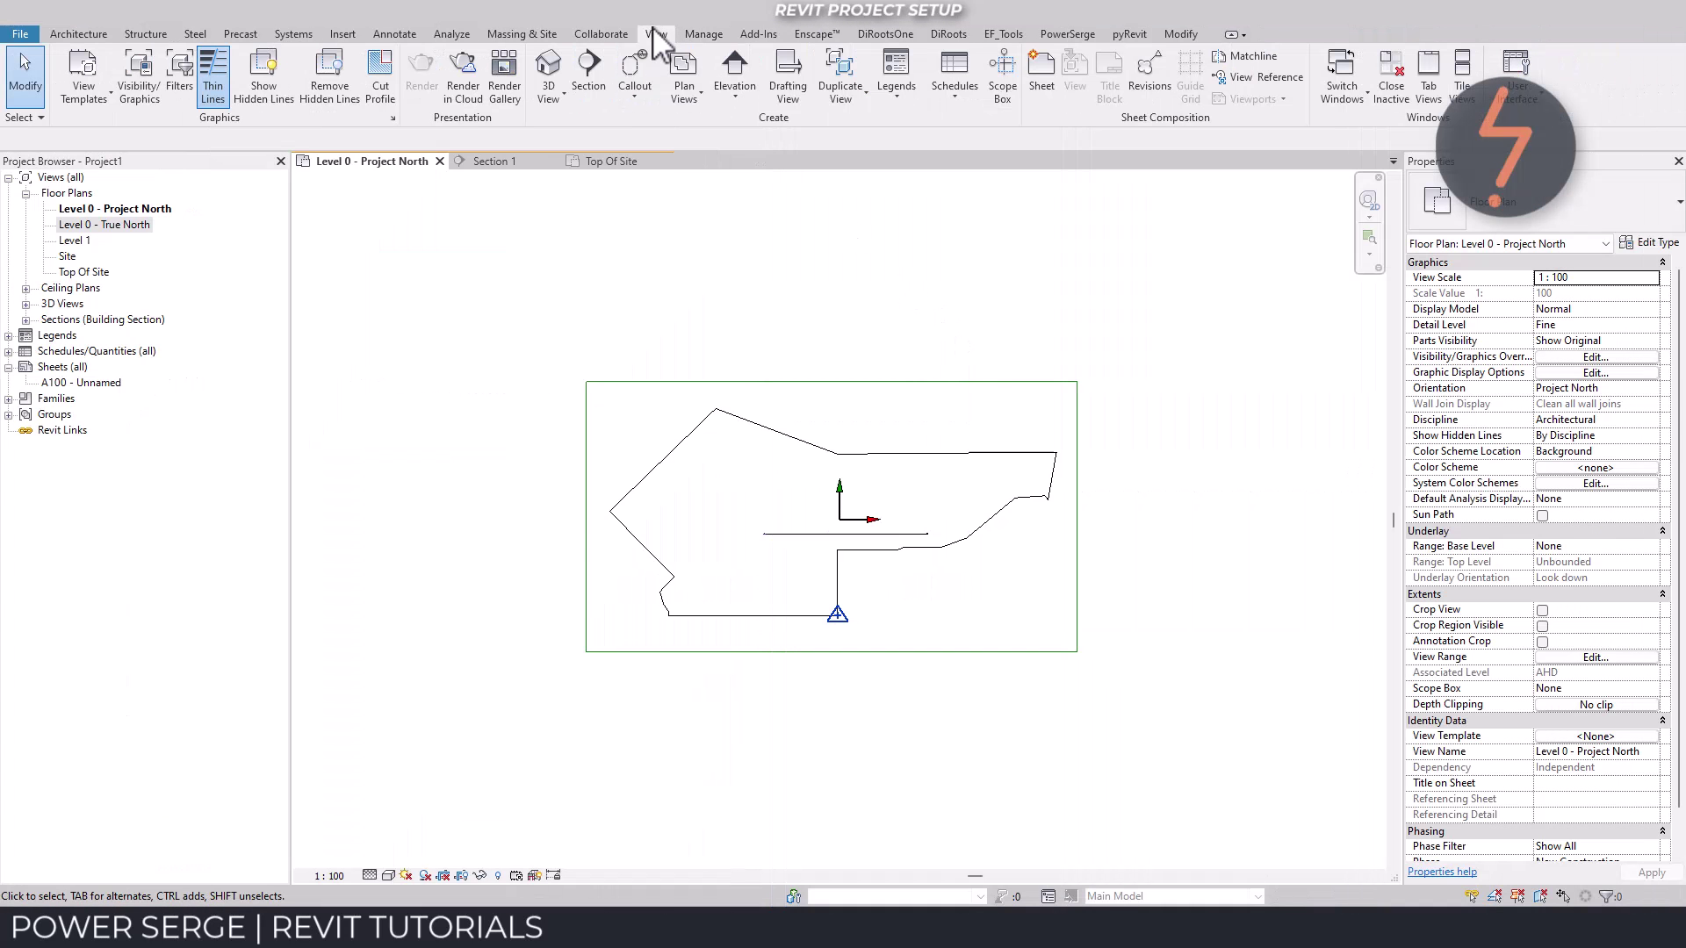
pyautogui.click(683, 92)
pyautogui.click(718, 127)
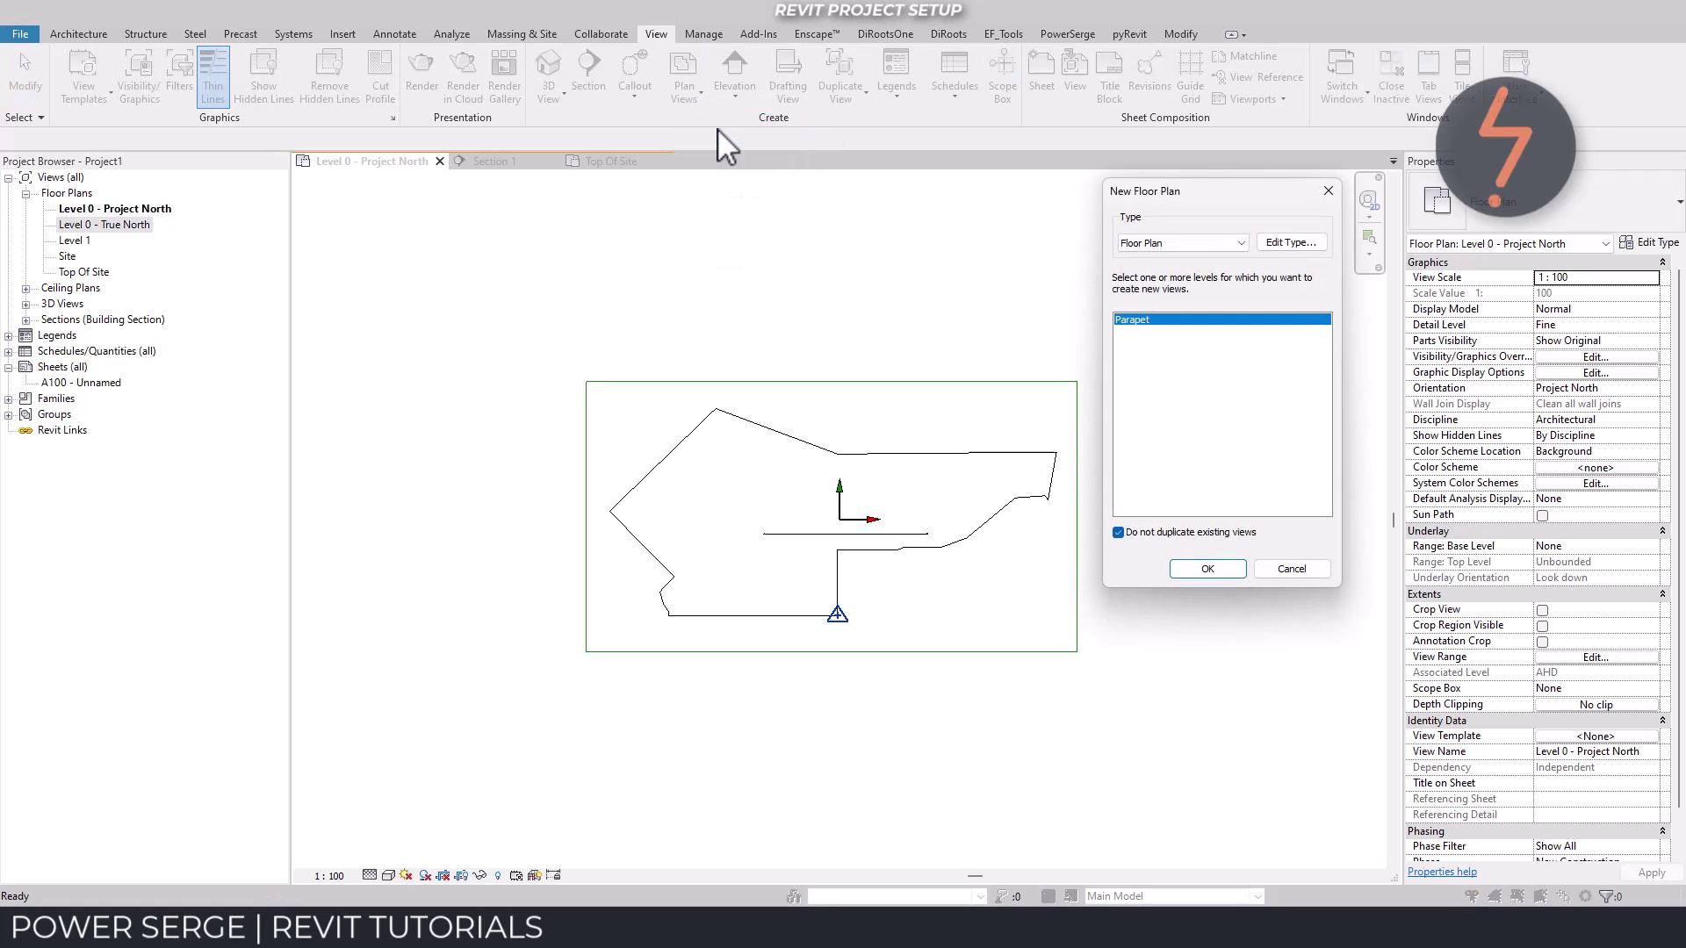
pyautogui.click(1119, 533)
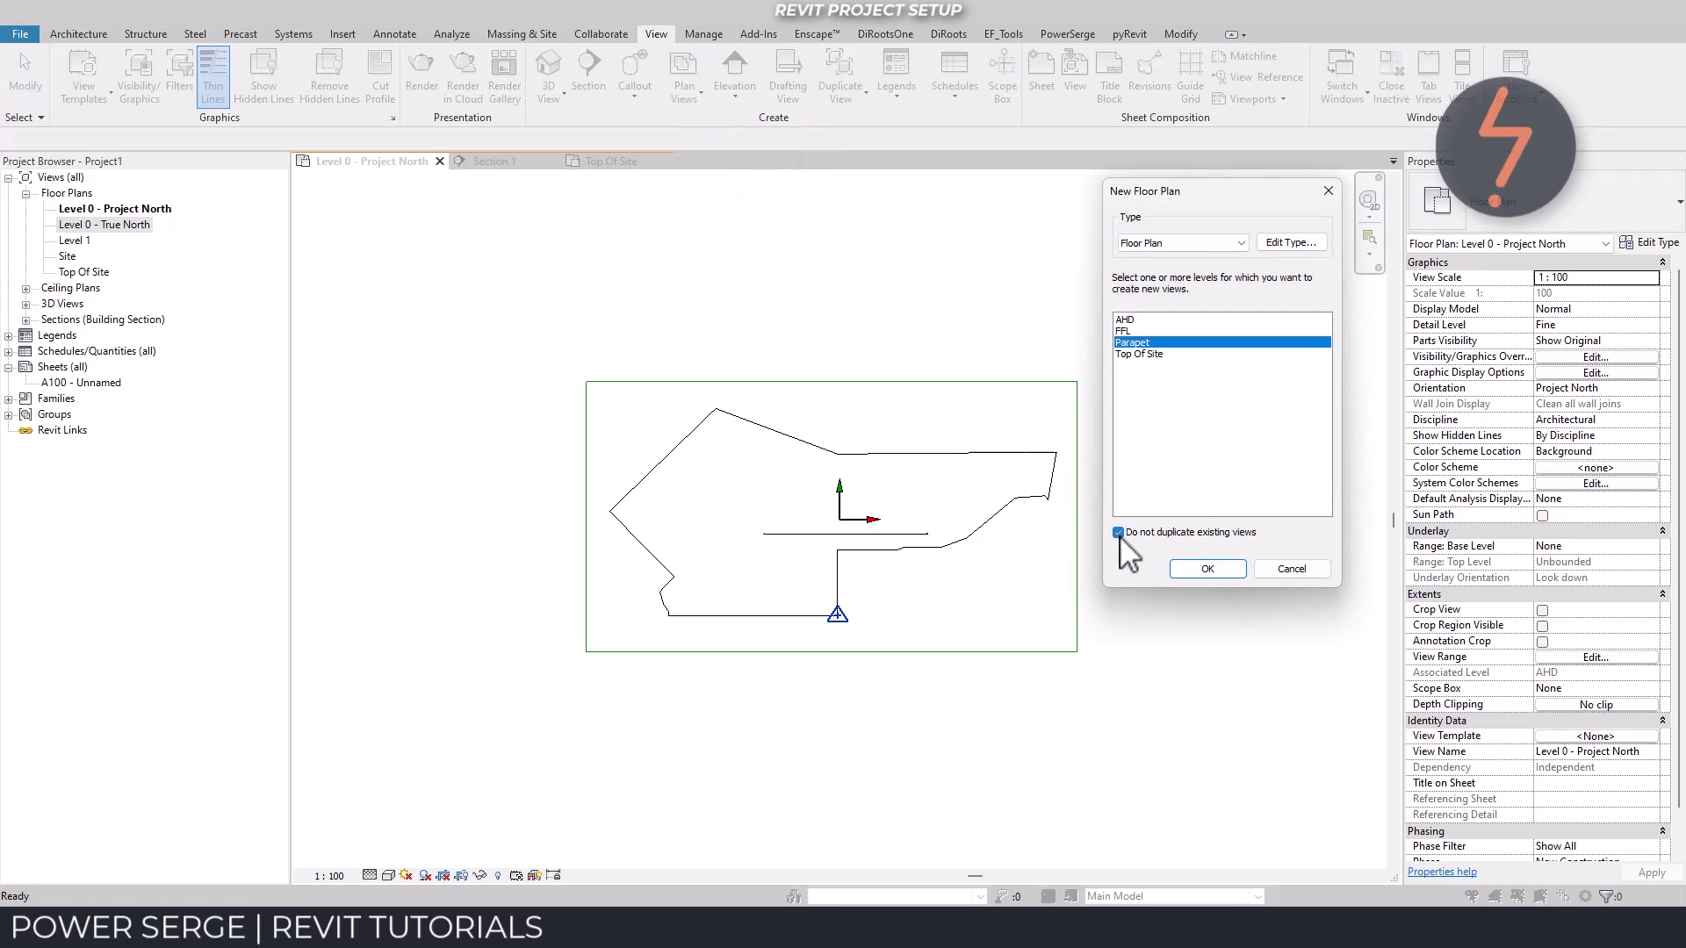
pyautogui.click(1125, 331)
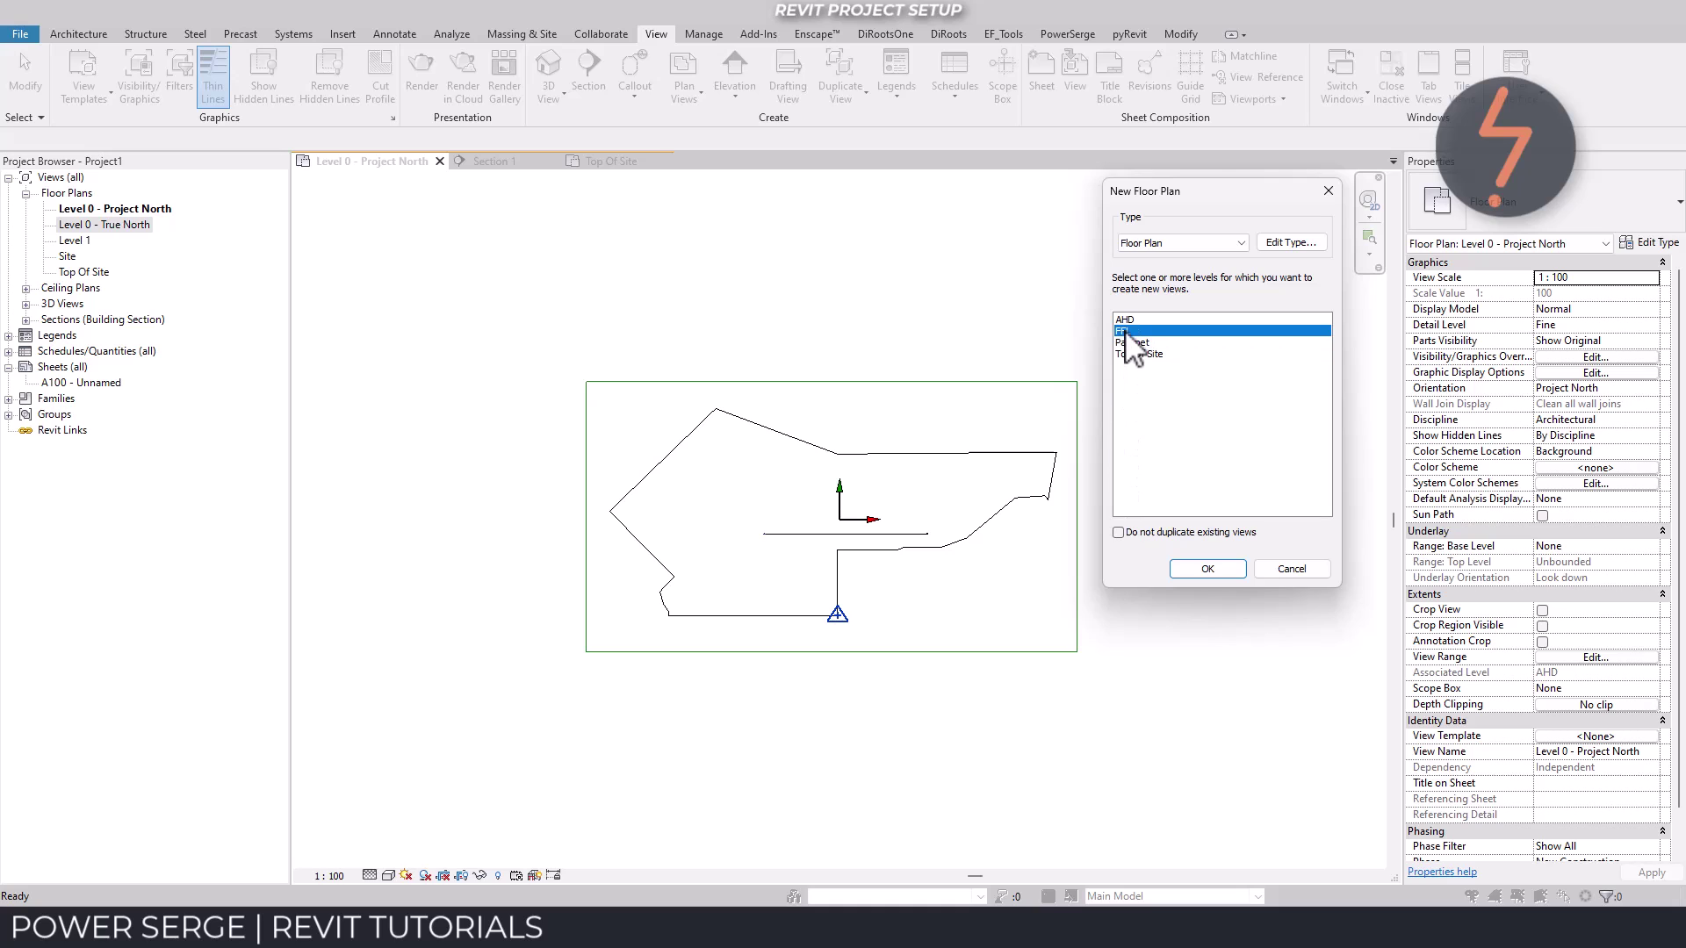
pyautogui.click(1208, 570)
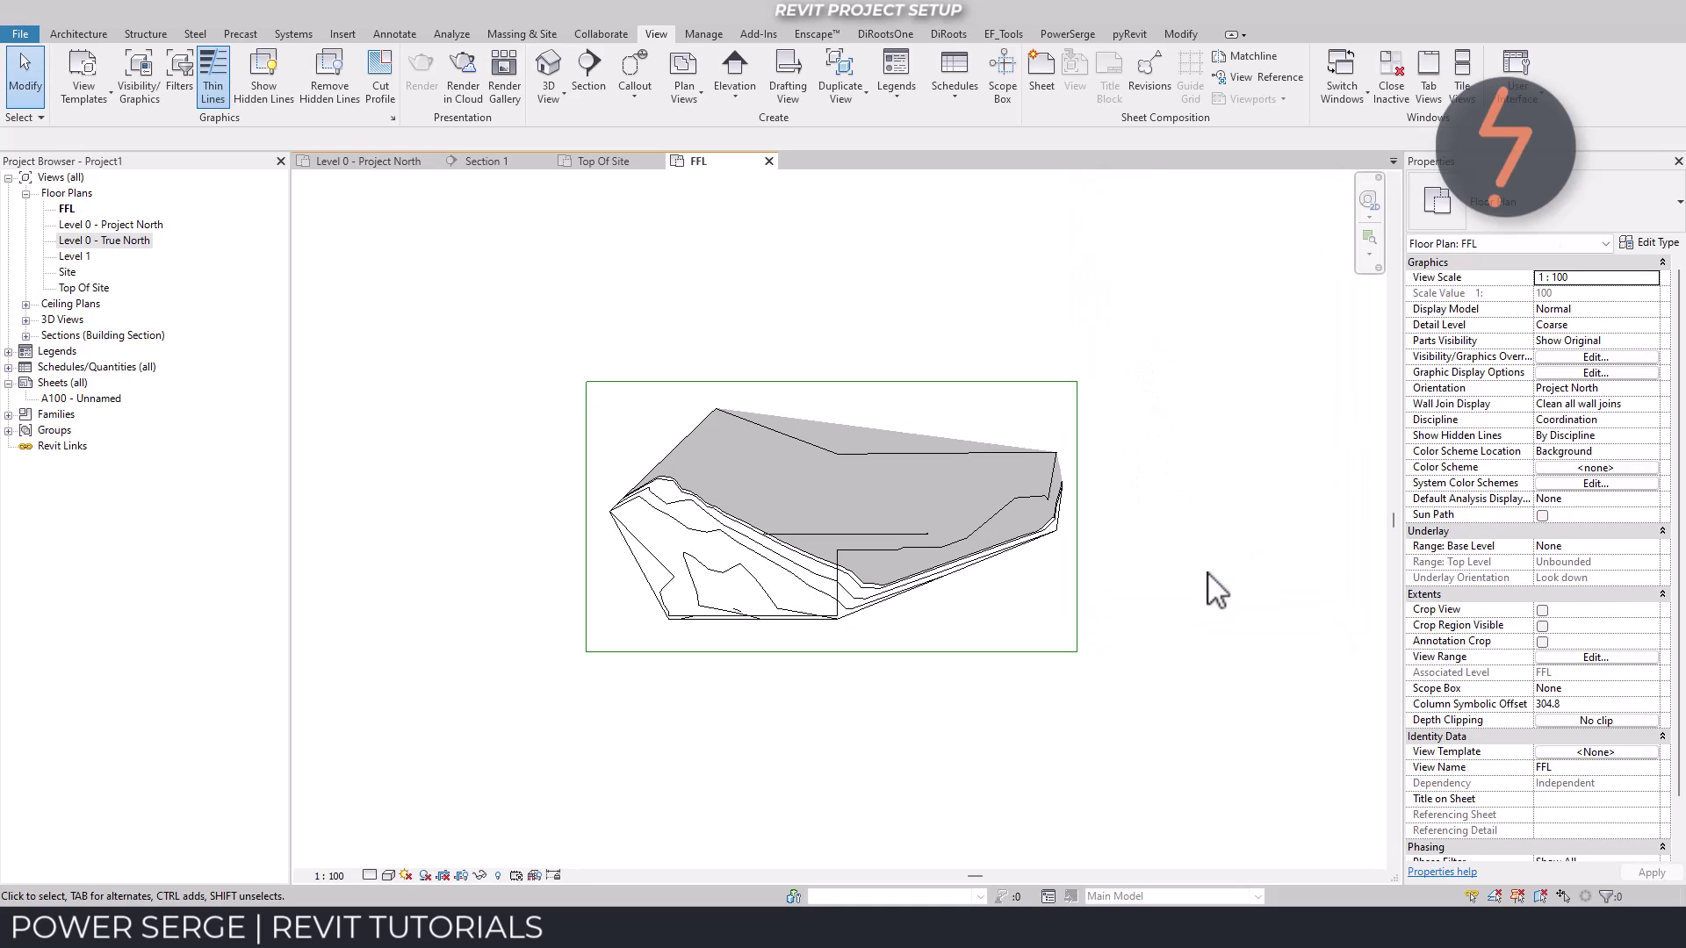
# - Tick Project Base Point under Site in the FFL plan's Visibility/Graphics, then zoom in on the site
pyautogui.write('vgsite')
pyautogui.scroll(-1, 1113, 589)
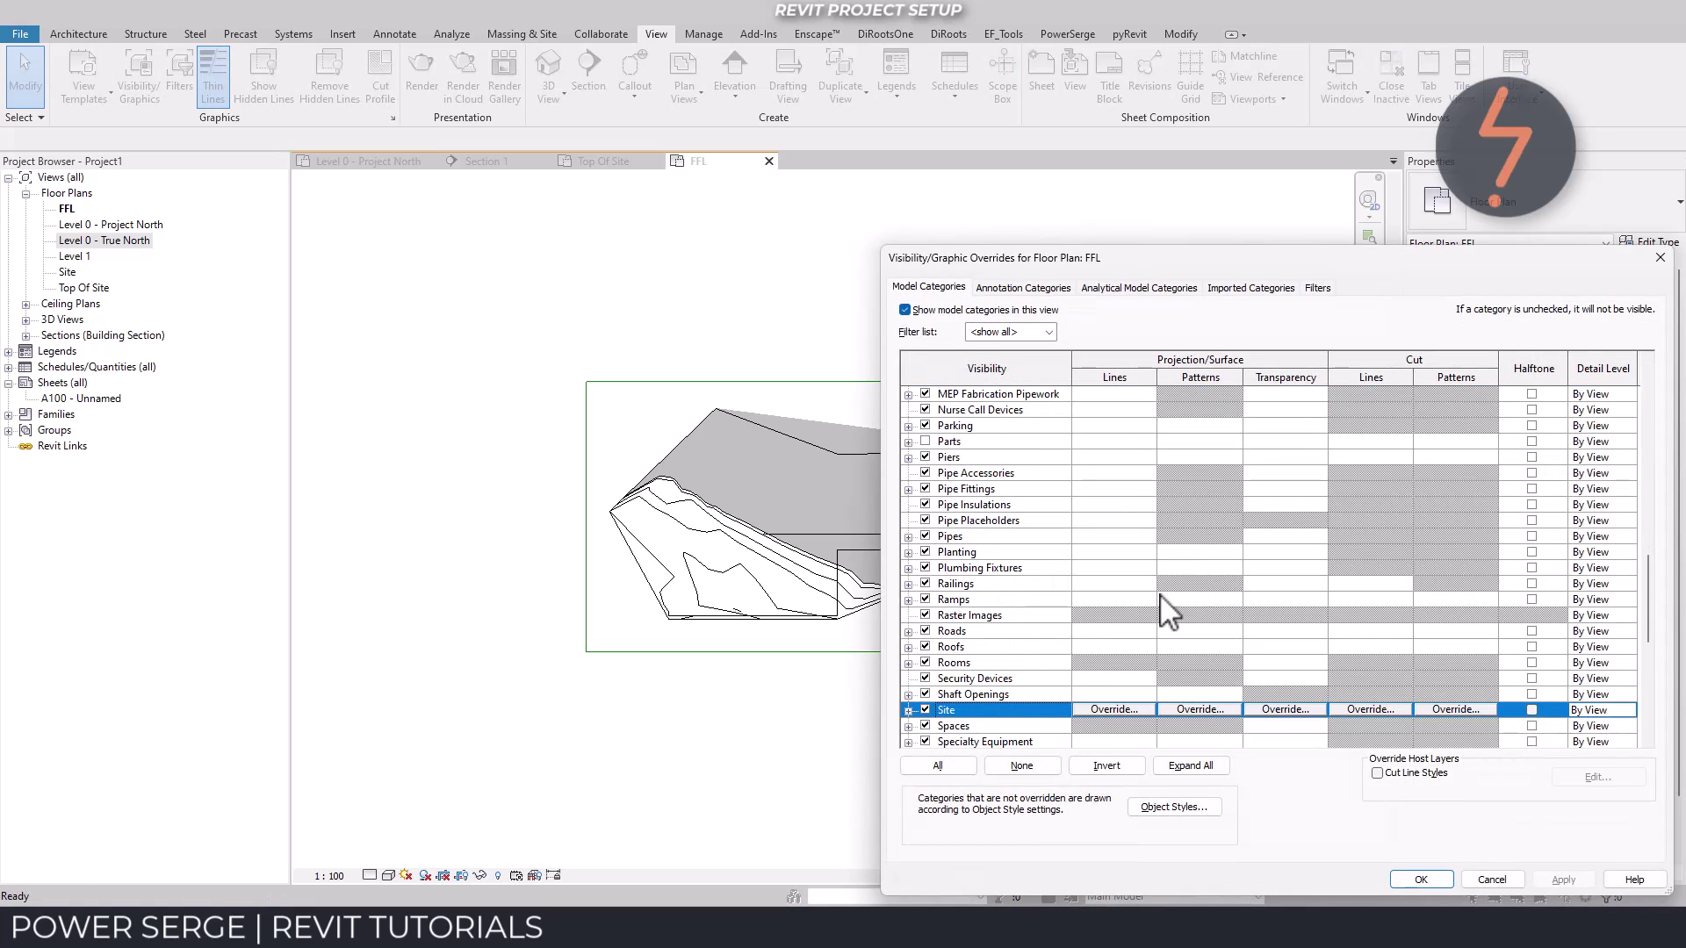
pyautogui.click(908, 698)
pyautogui.click(943, 663)
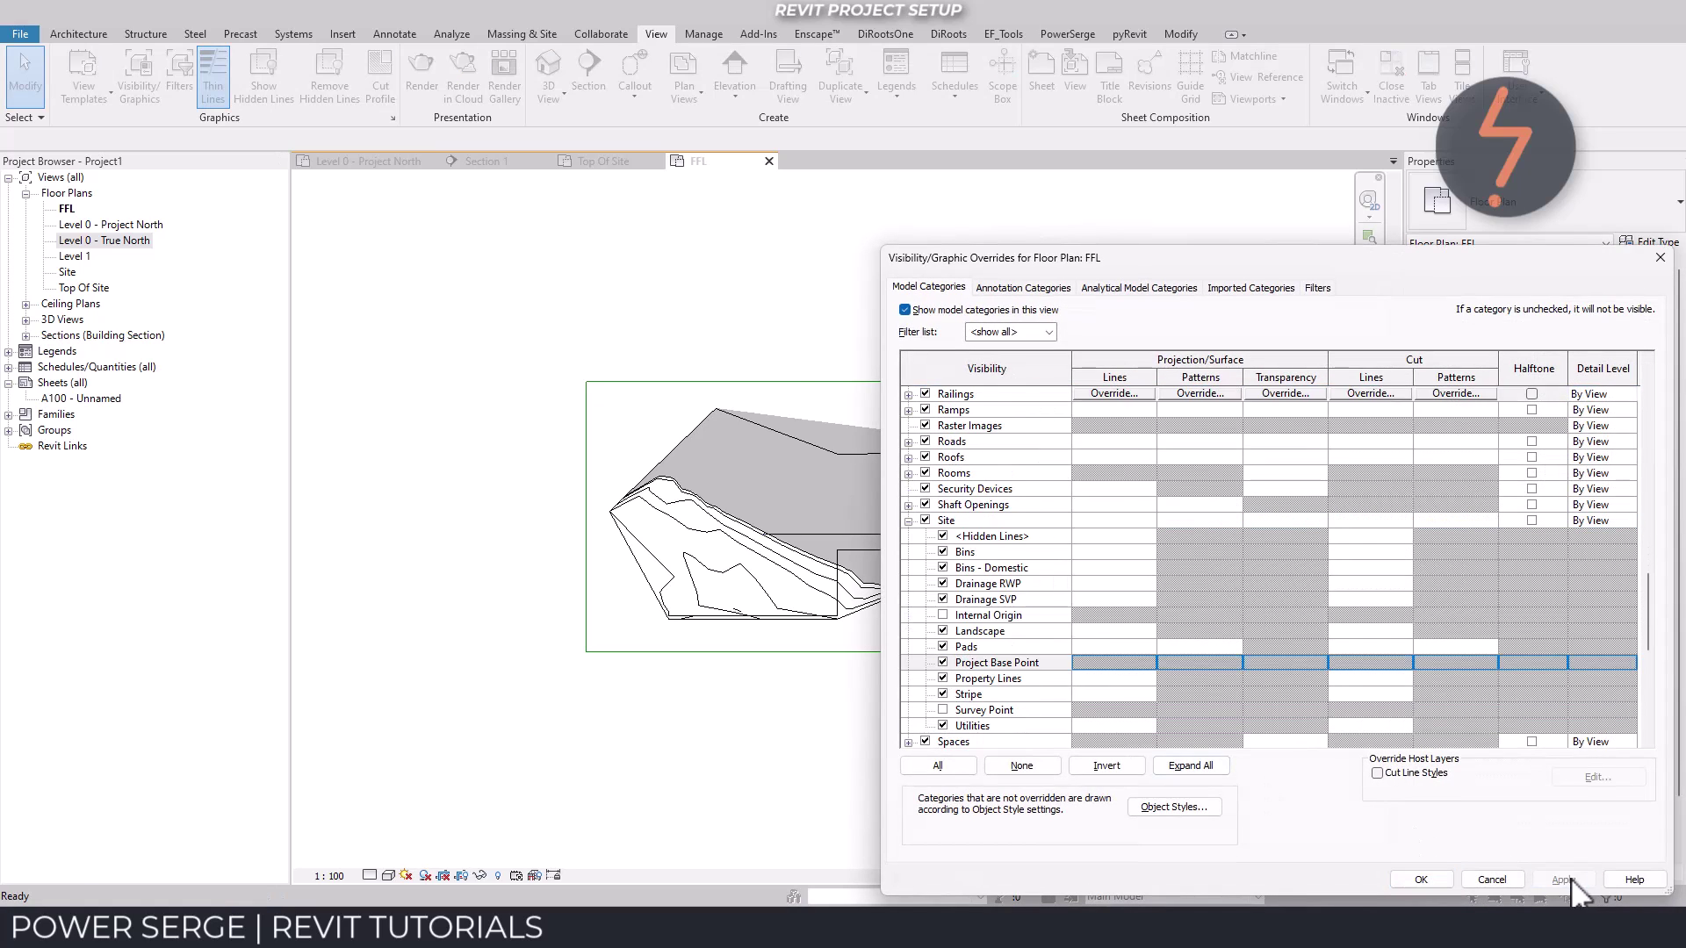
pyautogui.click(1420, 879)
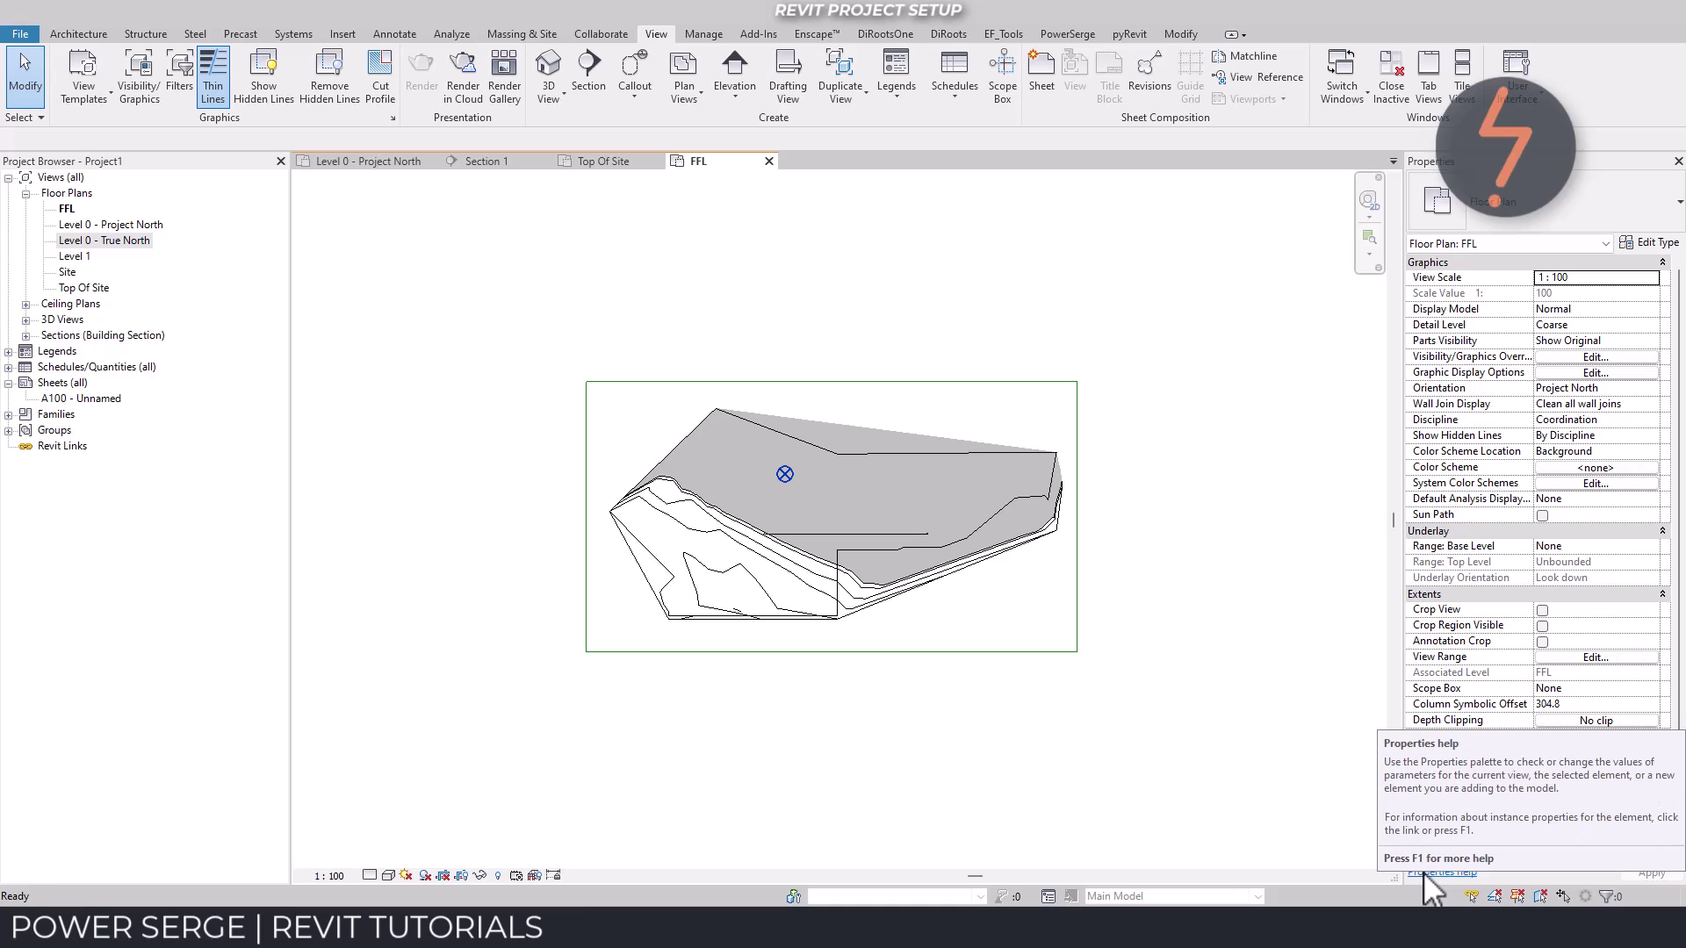
pyautogui.rightClick(927, 751)
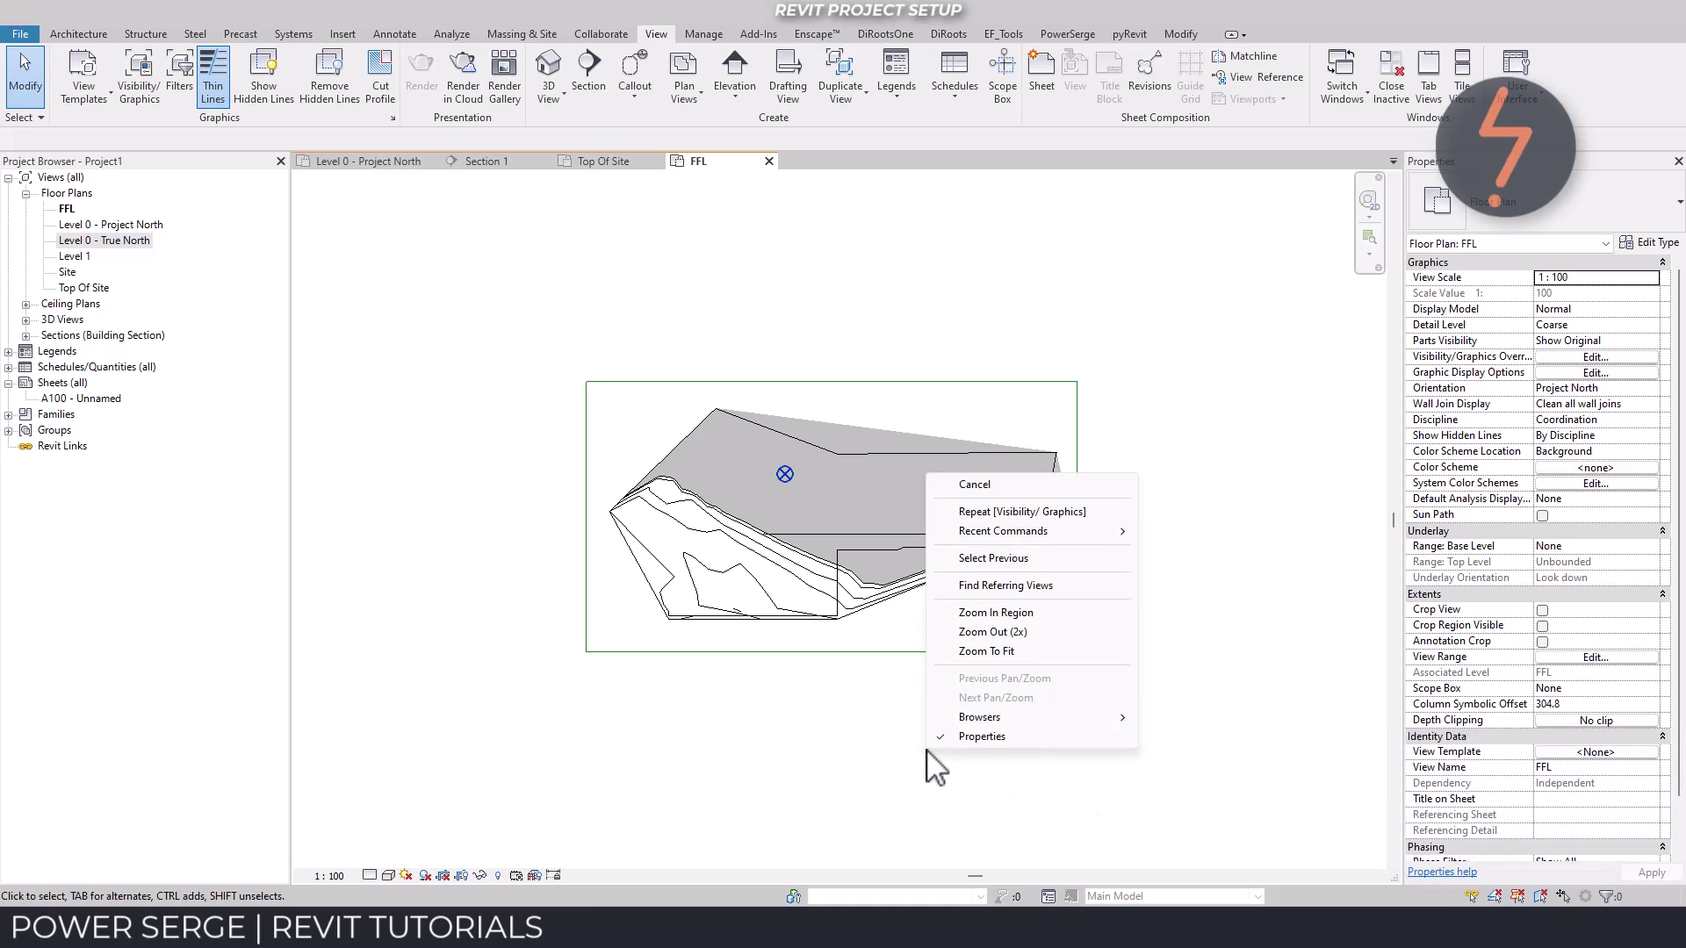
pyautogui.click(974, 613)
pyautogui.moveTo(633, 415); pyautogui.dragTo(867, 652)
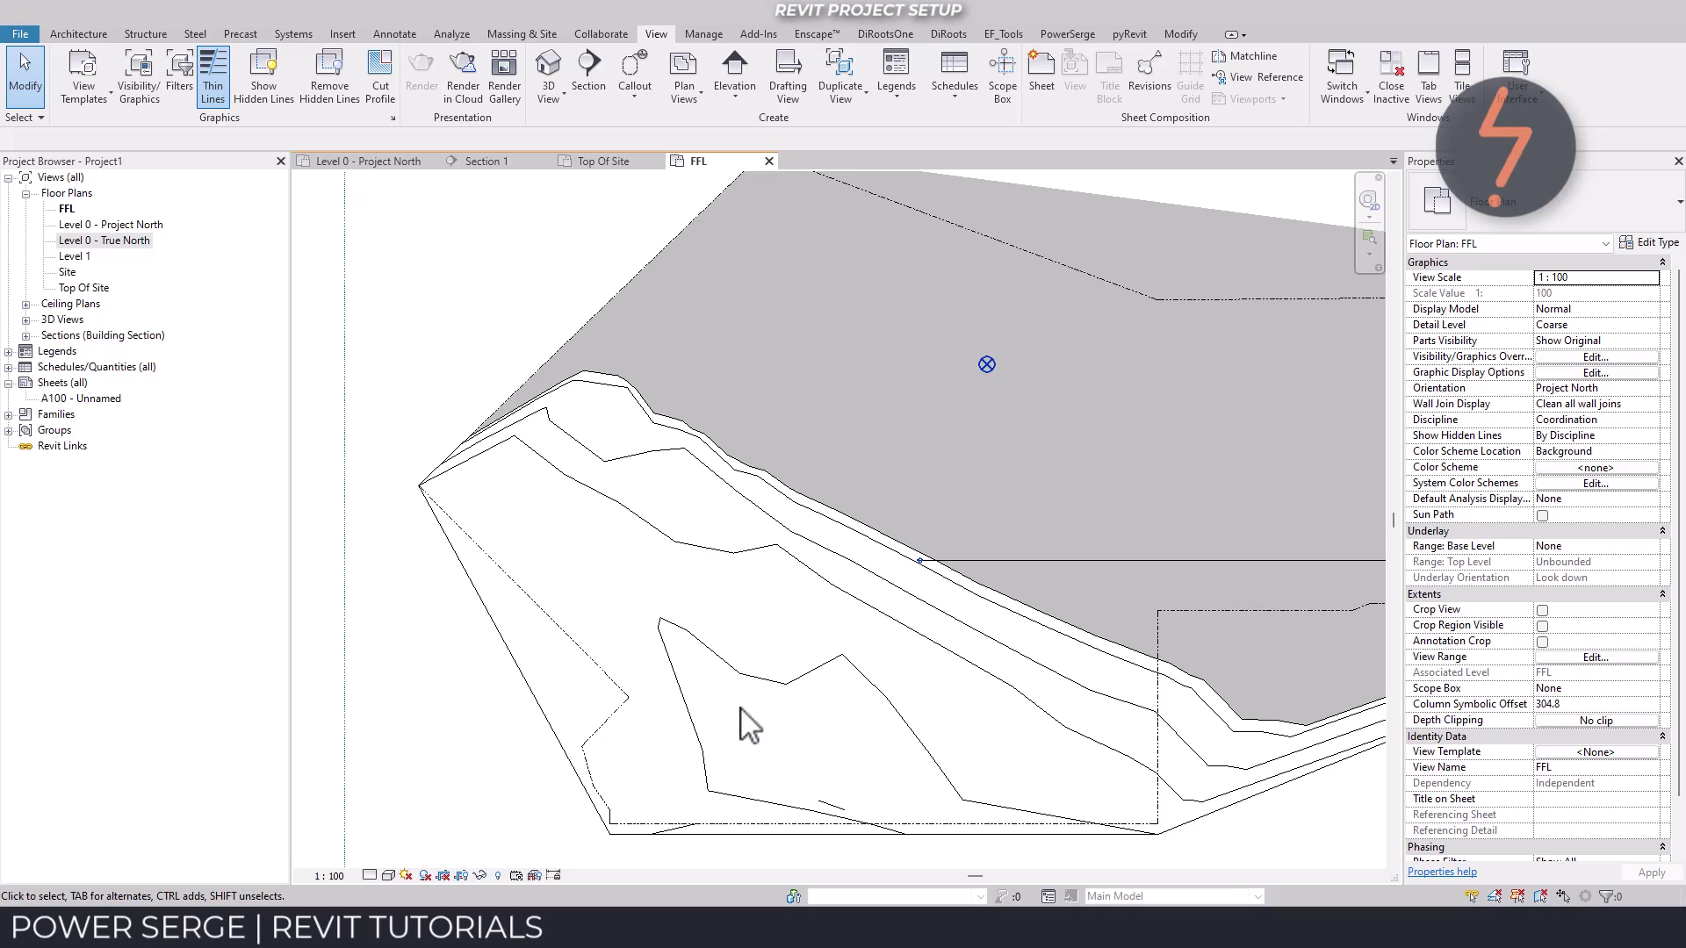
pyautogui.click(77, 34)
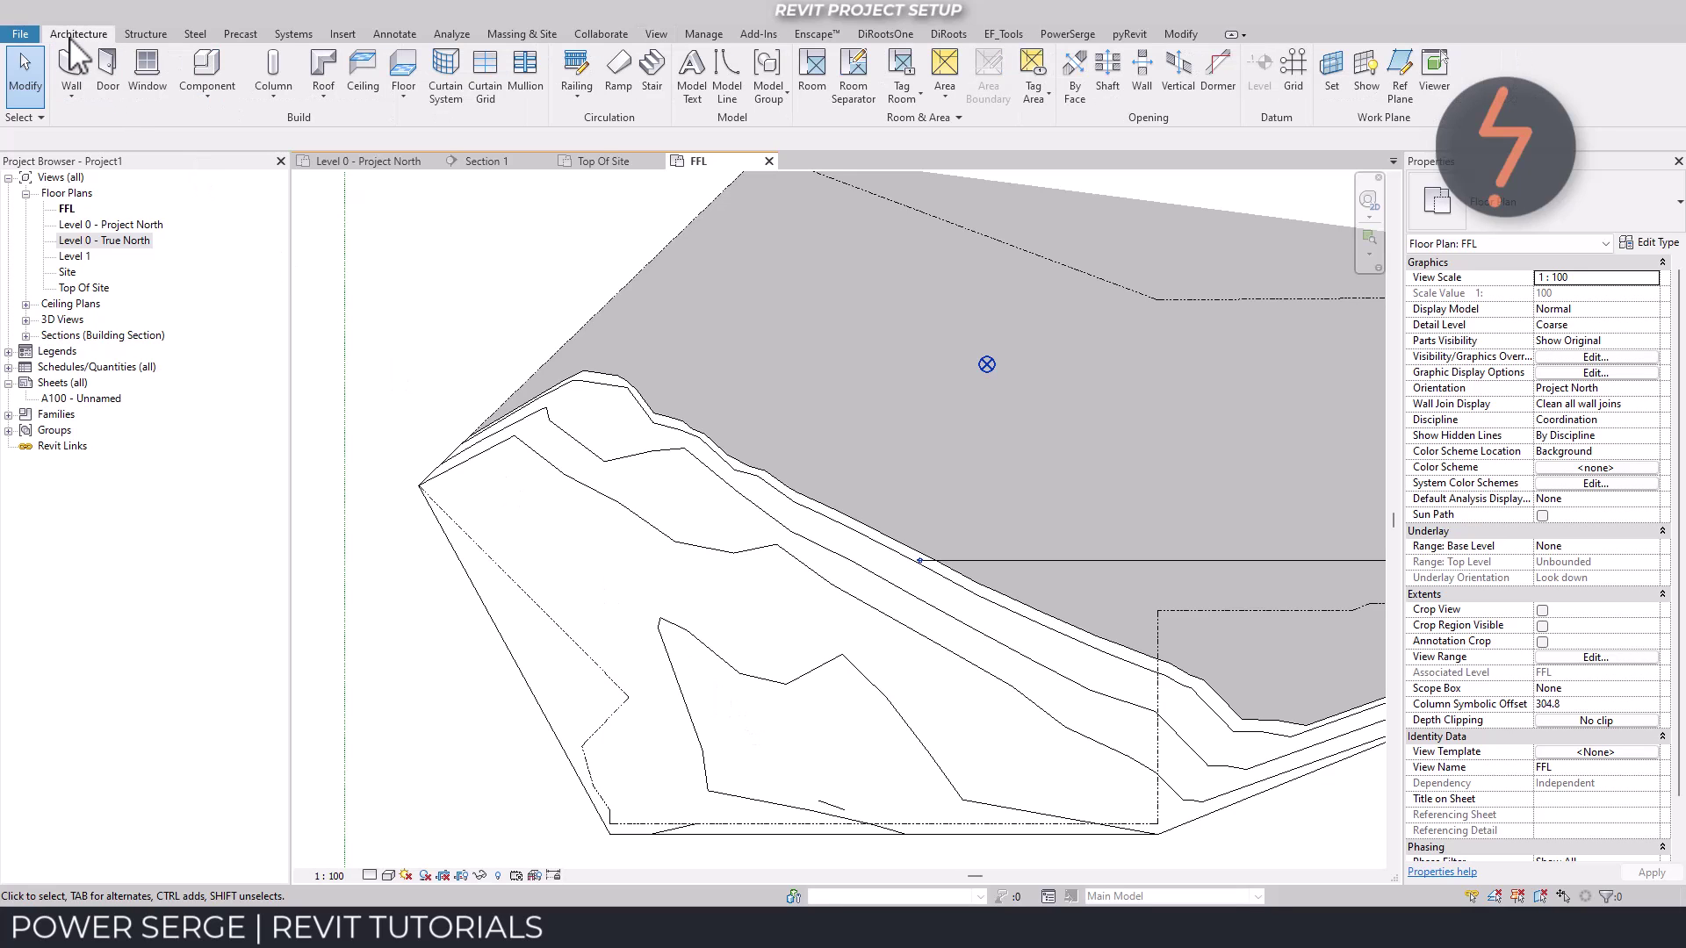
# - Draw a vertical and a horizontal grid meeting at the project base point
pyautogui.click(1294, 75)
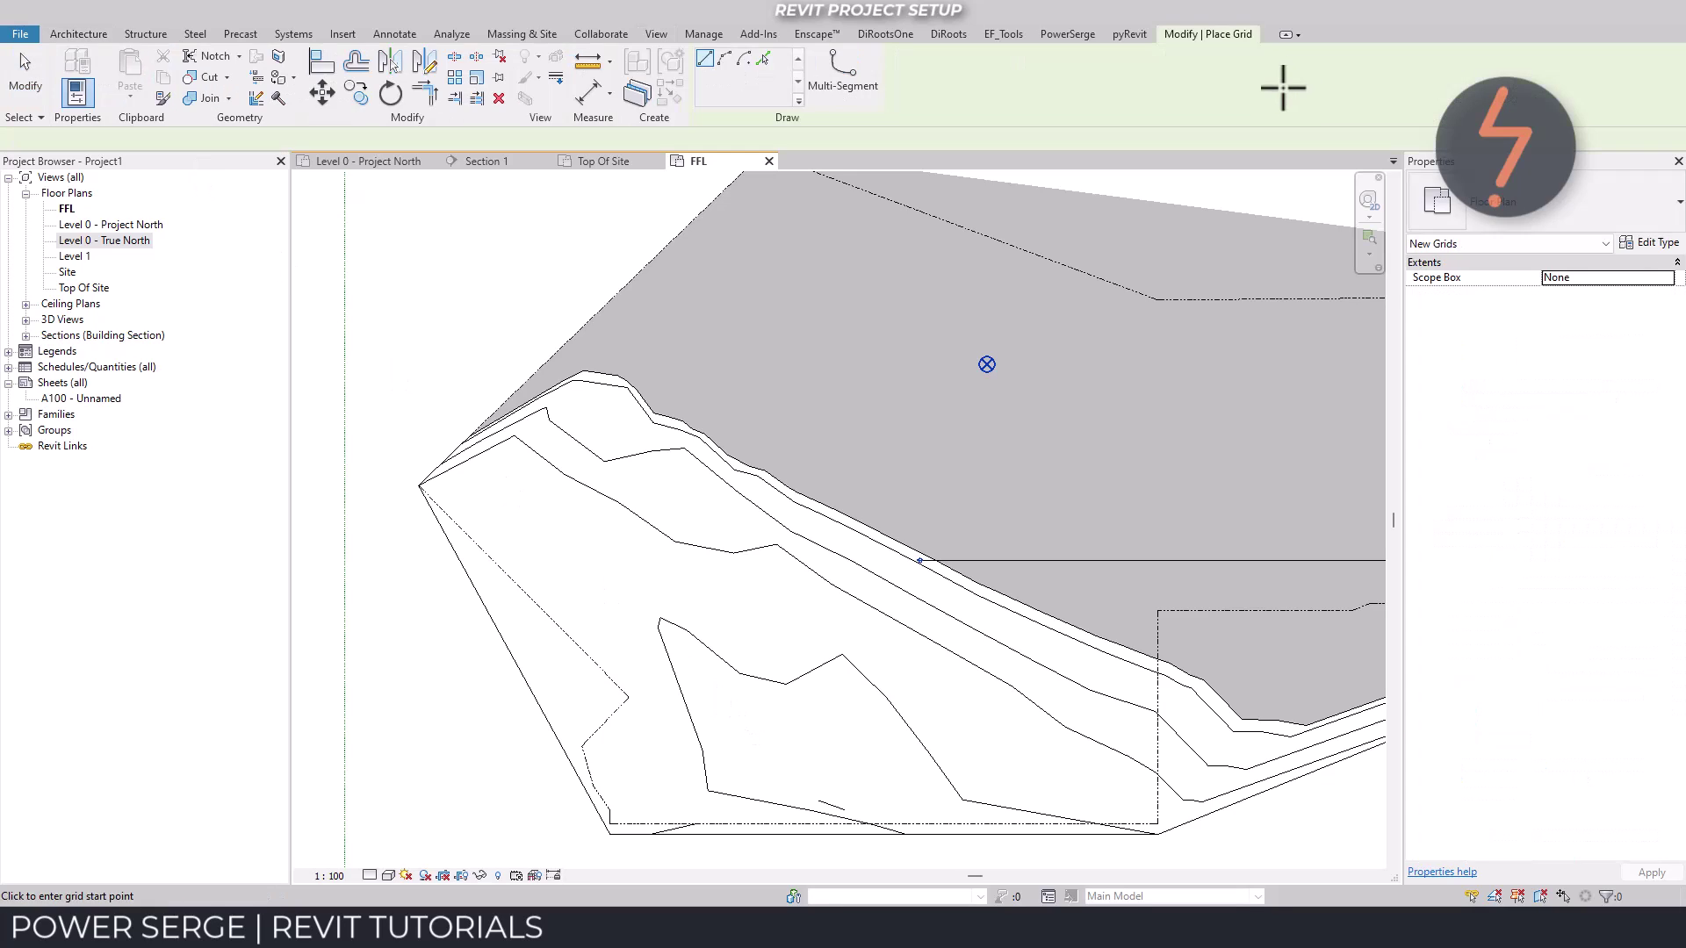
pyautogui.click(986, 364)
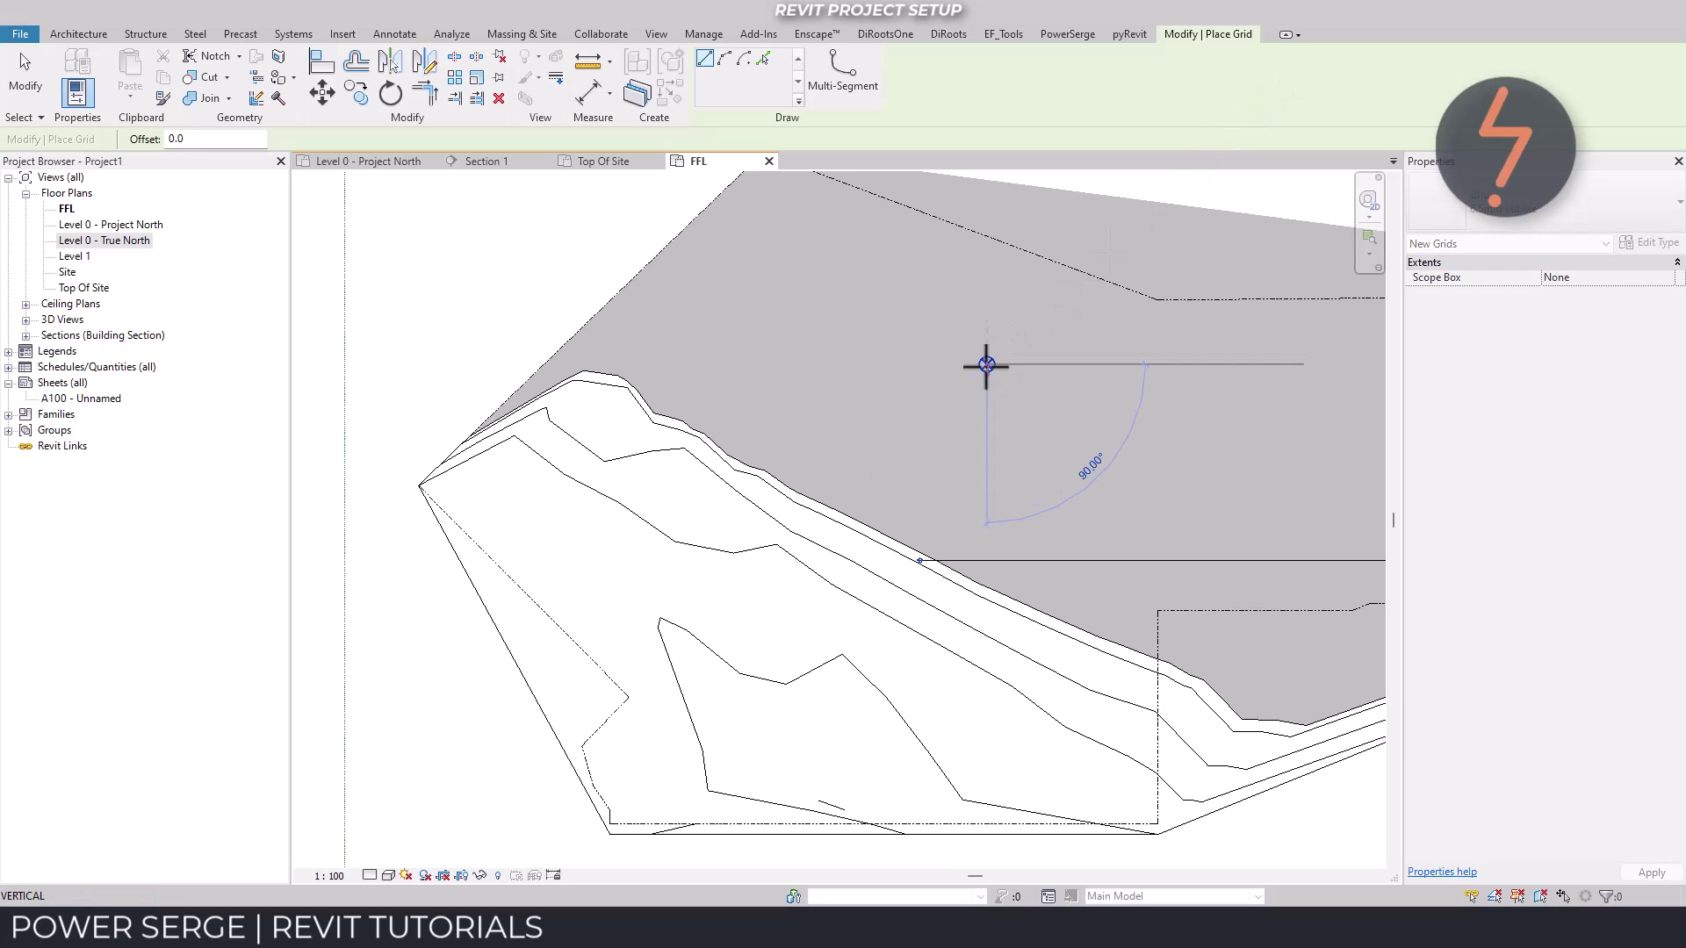
pyautogui.click(993, 489)
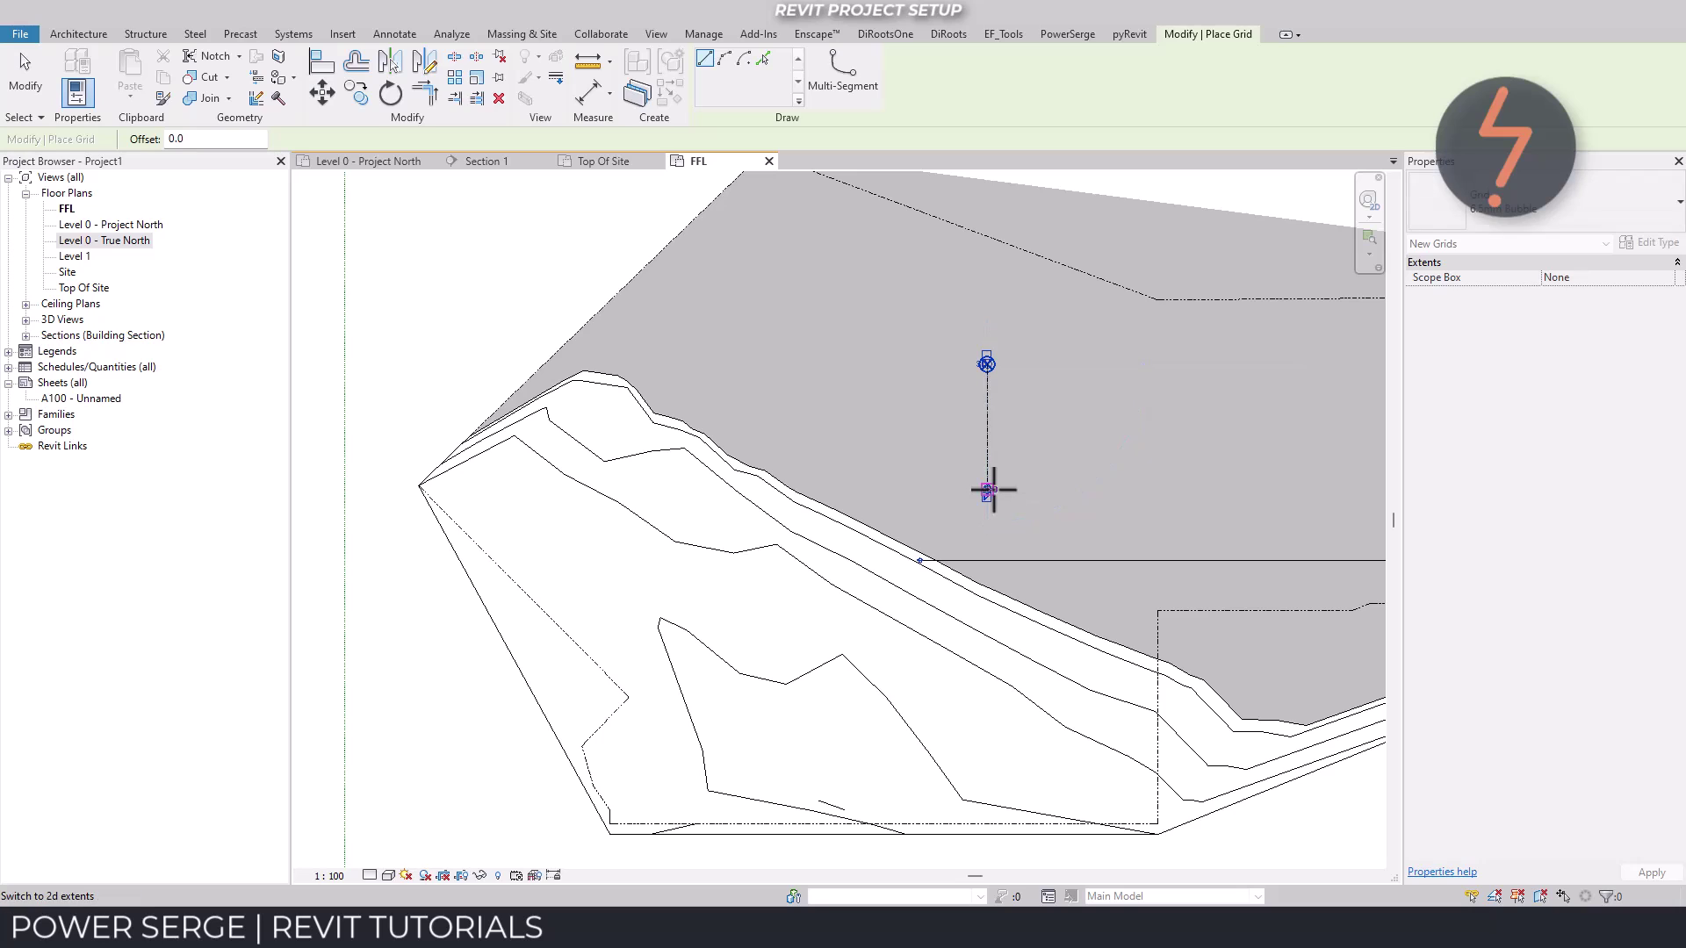
pyautogui.click(986, 364)
pyautogui.click(888, 363)
pyautogui.press('Escape')
pyautogui.press('Escape')
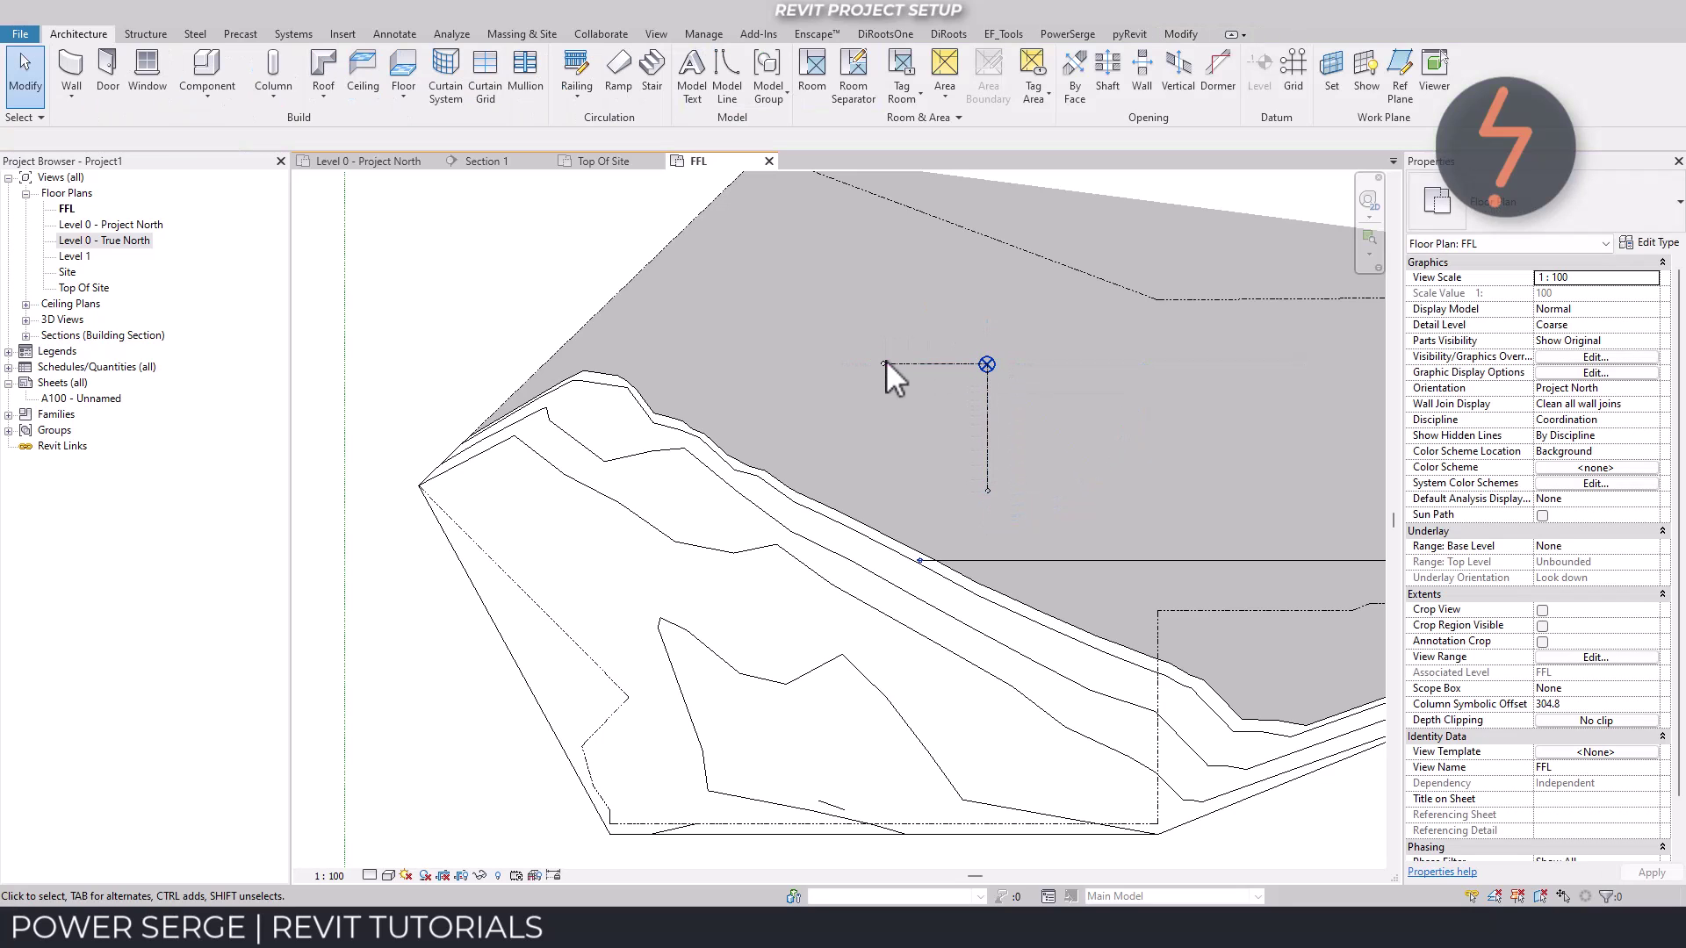
# - Rename the horizontal grid to A
pyautogui.click(922, 364)
pyautogui.click(924, 366)
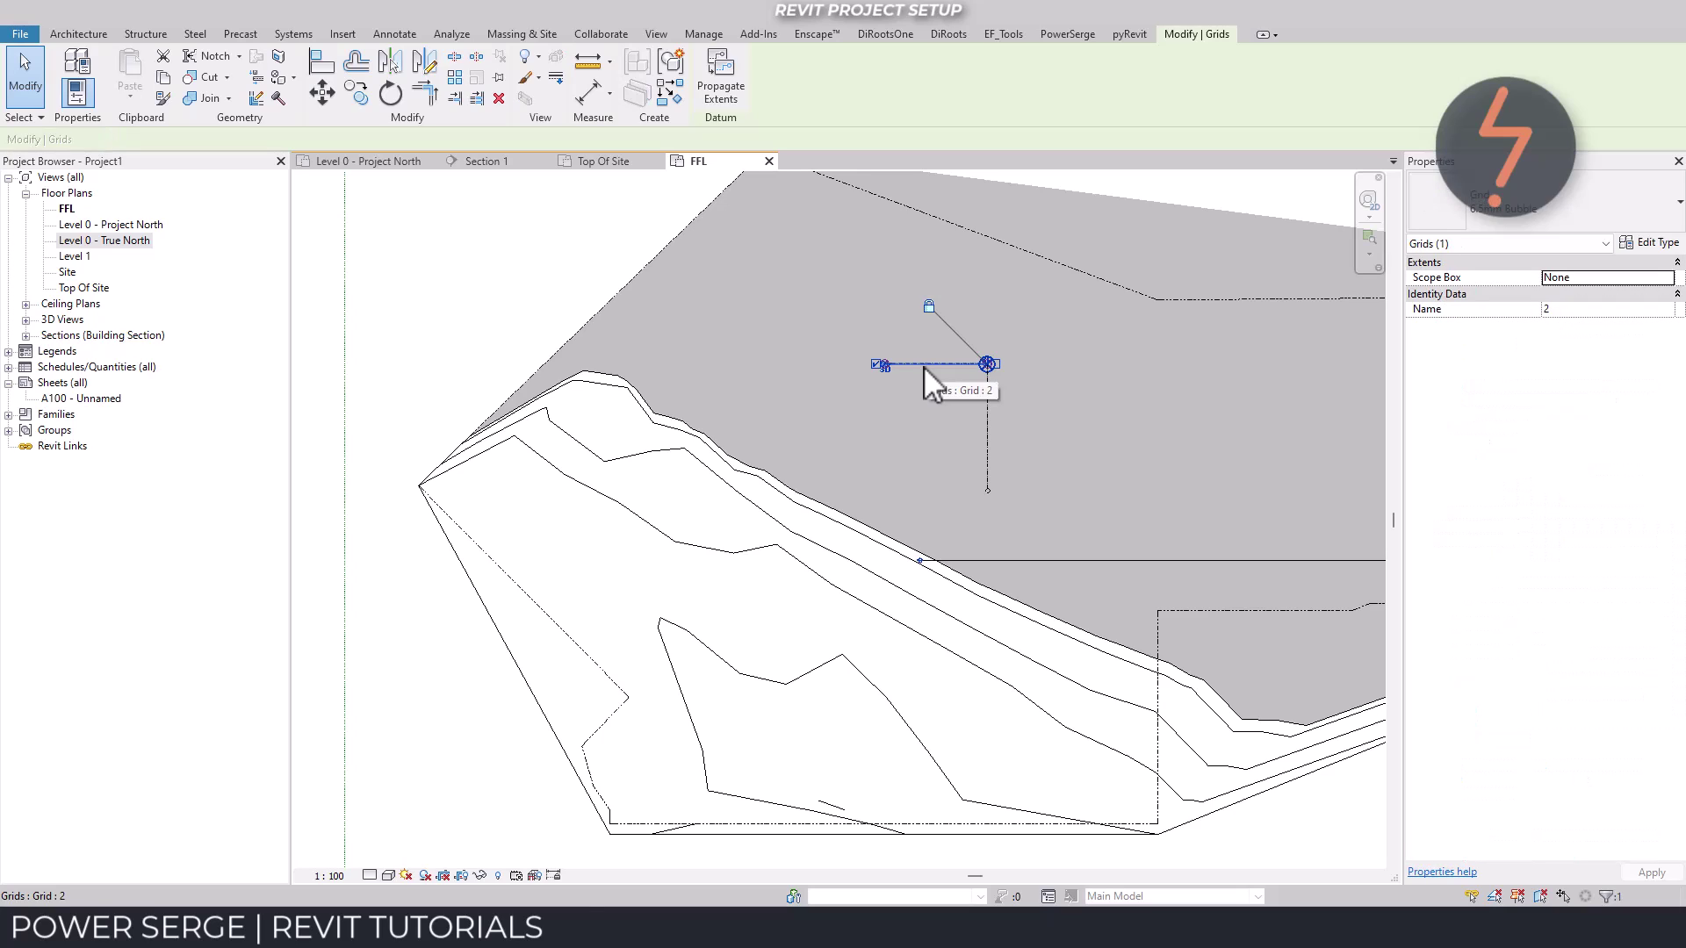
pyautogui.click(1562, 309)
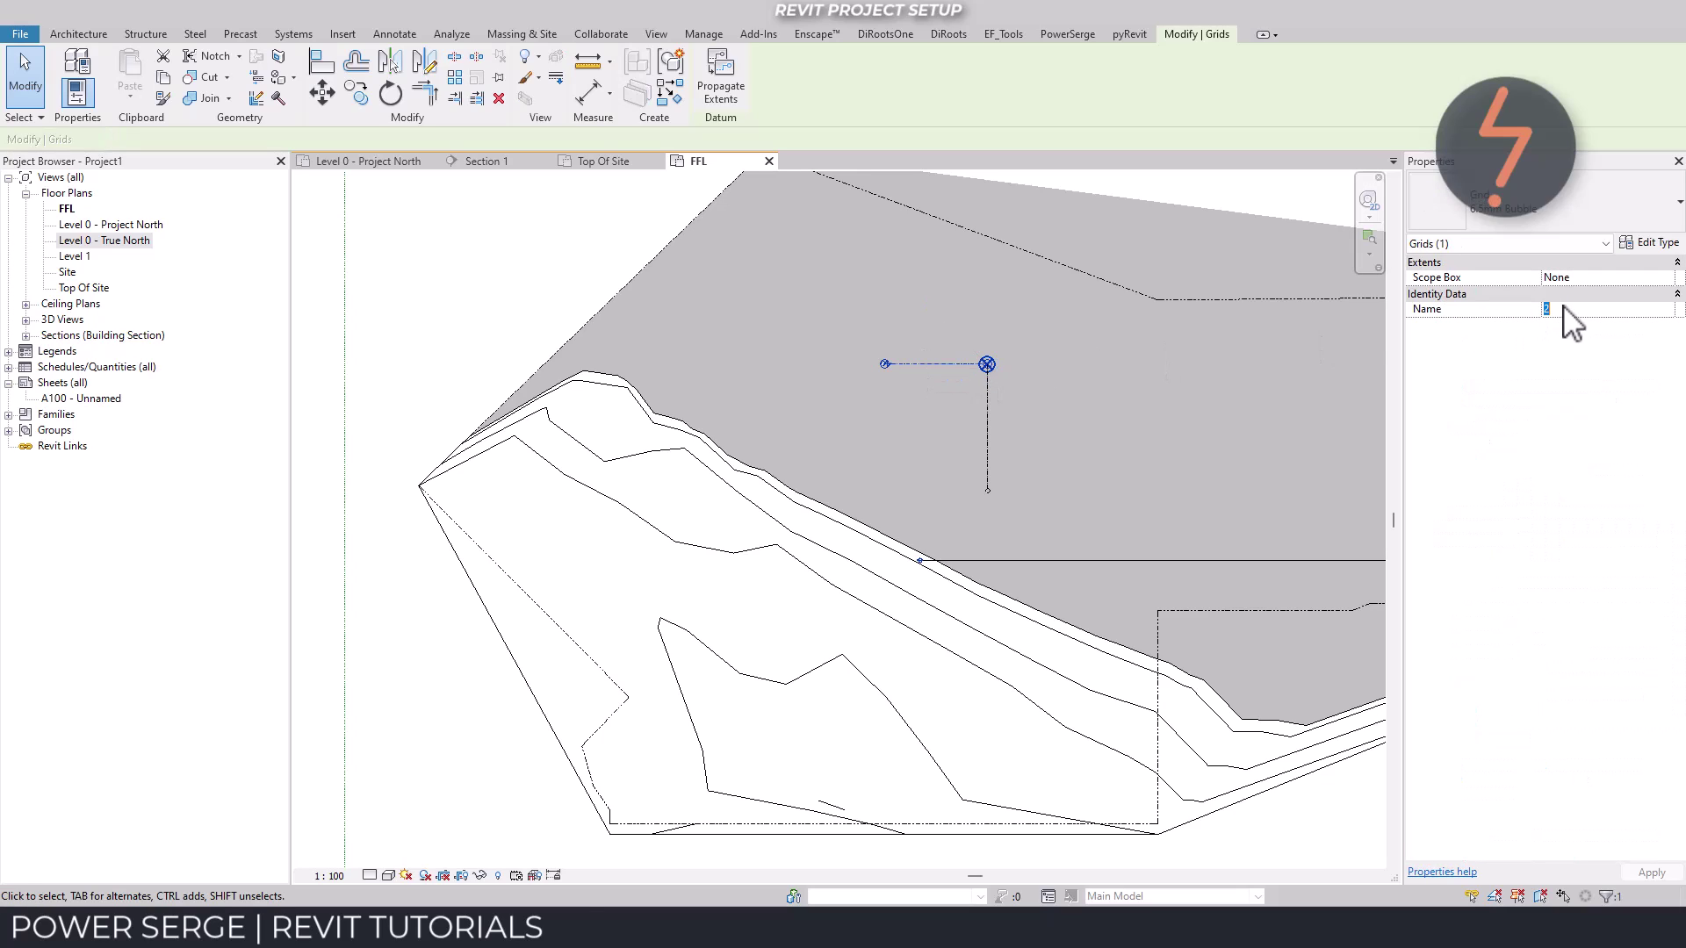
pyautogui.write('A')
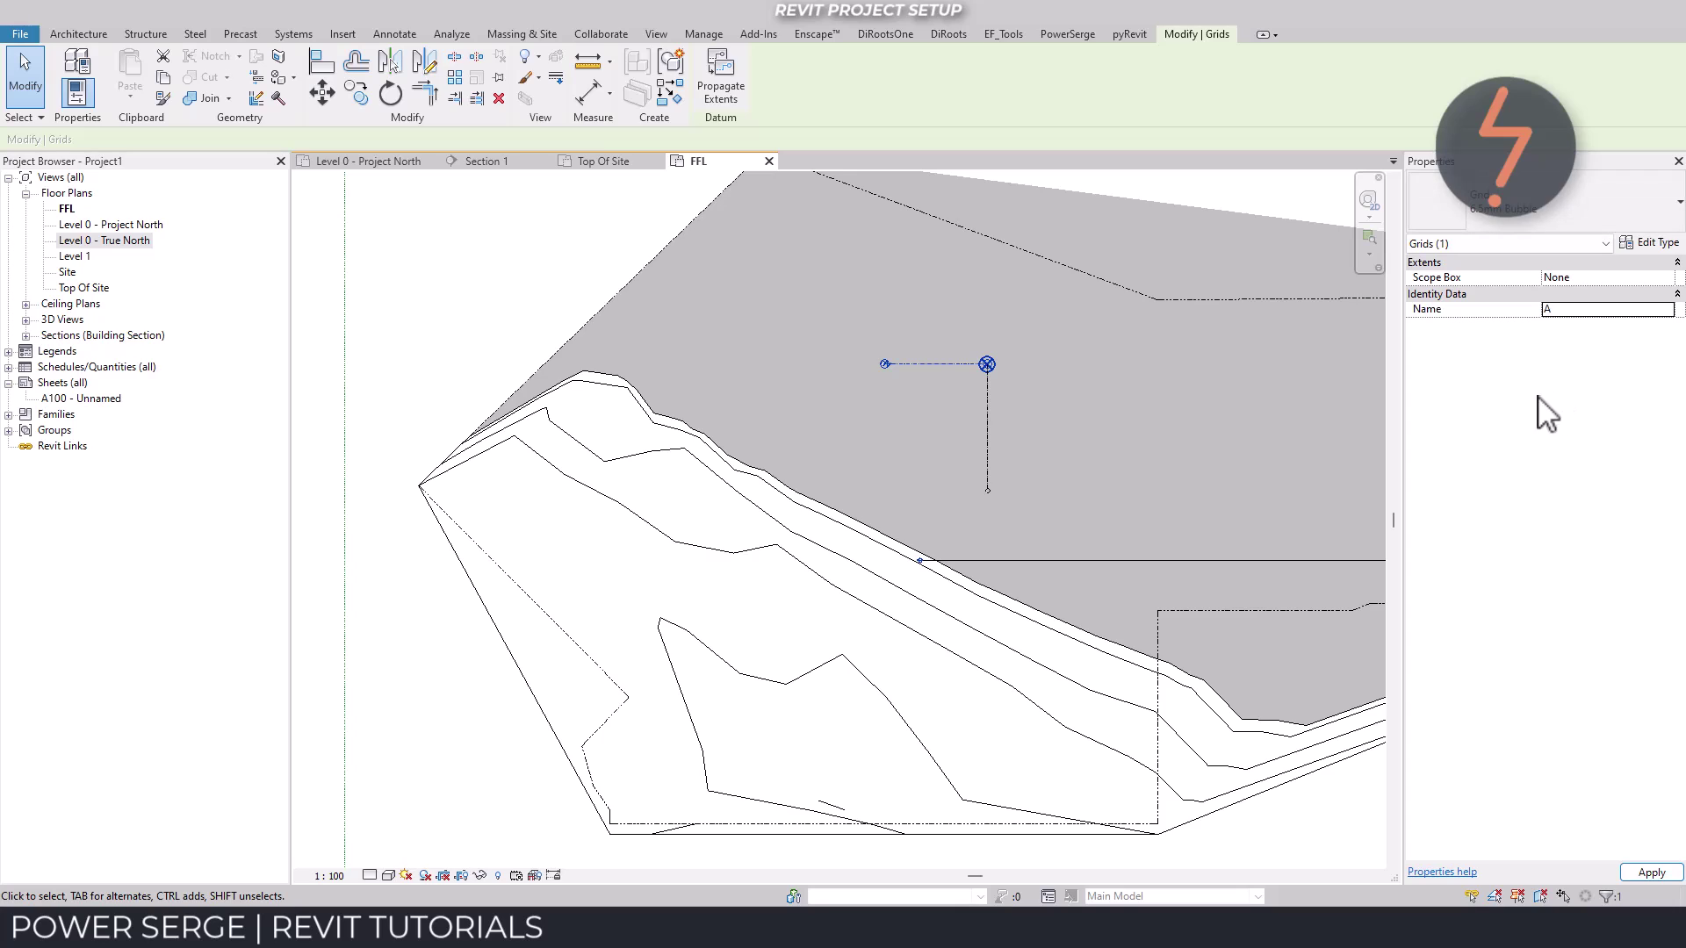
# - Assign grids A and 1 to the Site scope box and fit the site in view
pyautogui.click(991, 407)
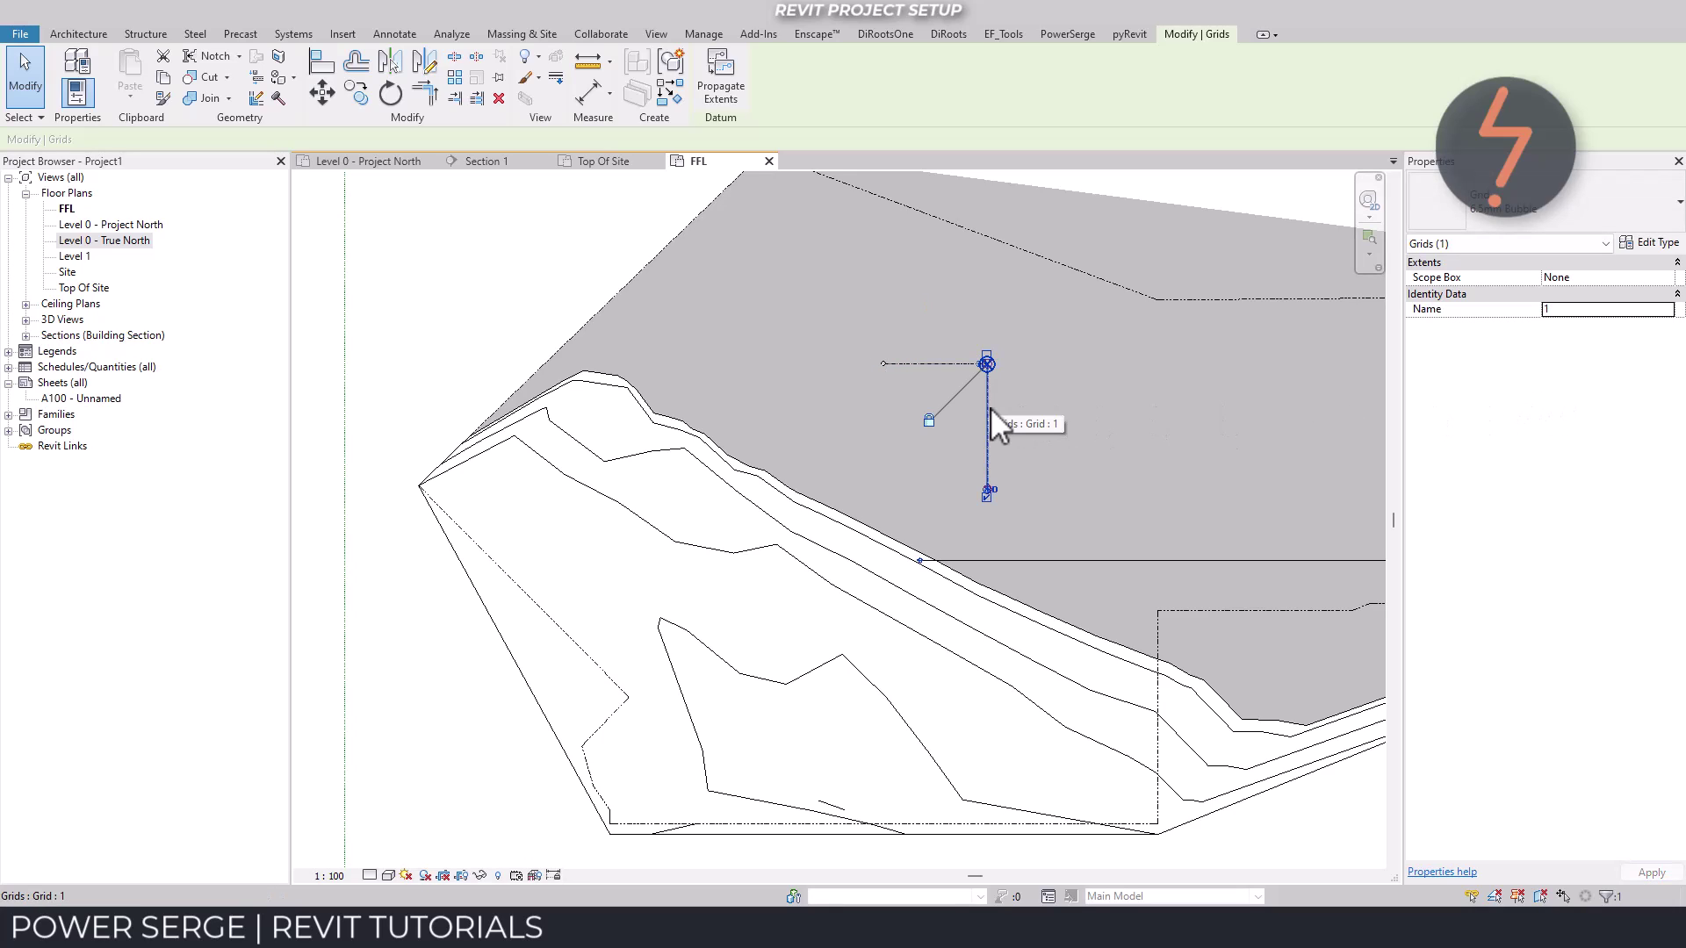
pyautogui.keyDown('ctrl'); pyautogui.click(949, 367); pyautogui.keyUp('ctrl')
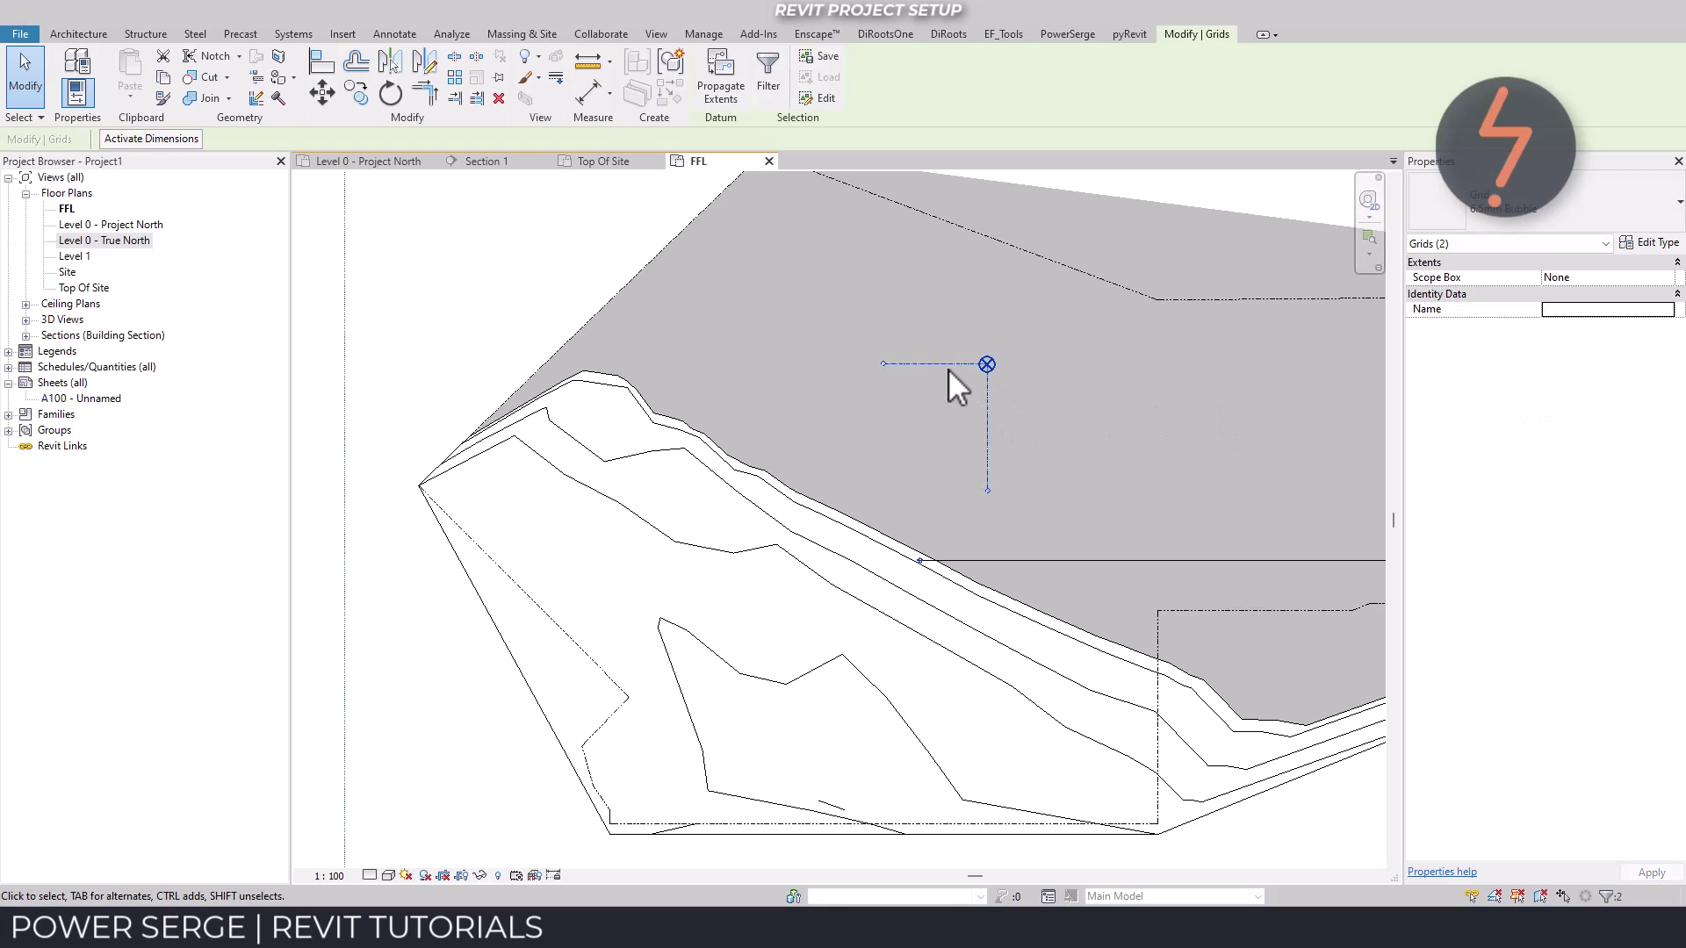
pyautogui.click(1664, 277)
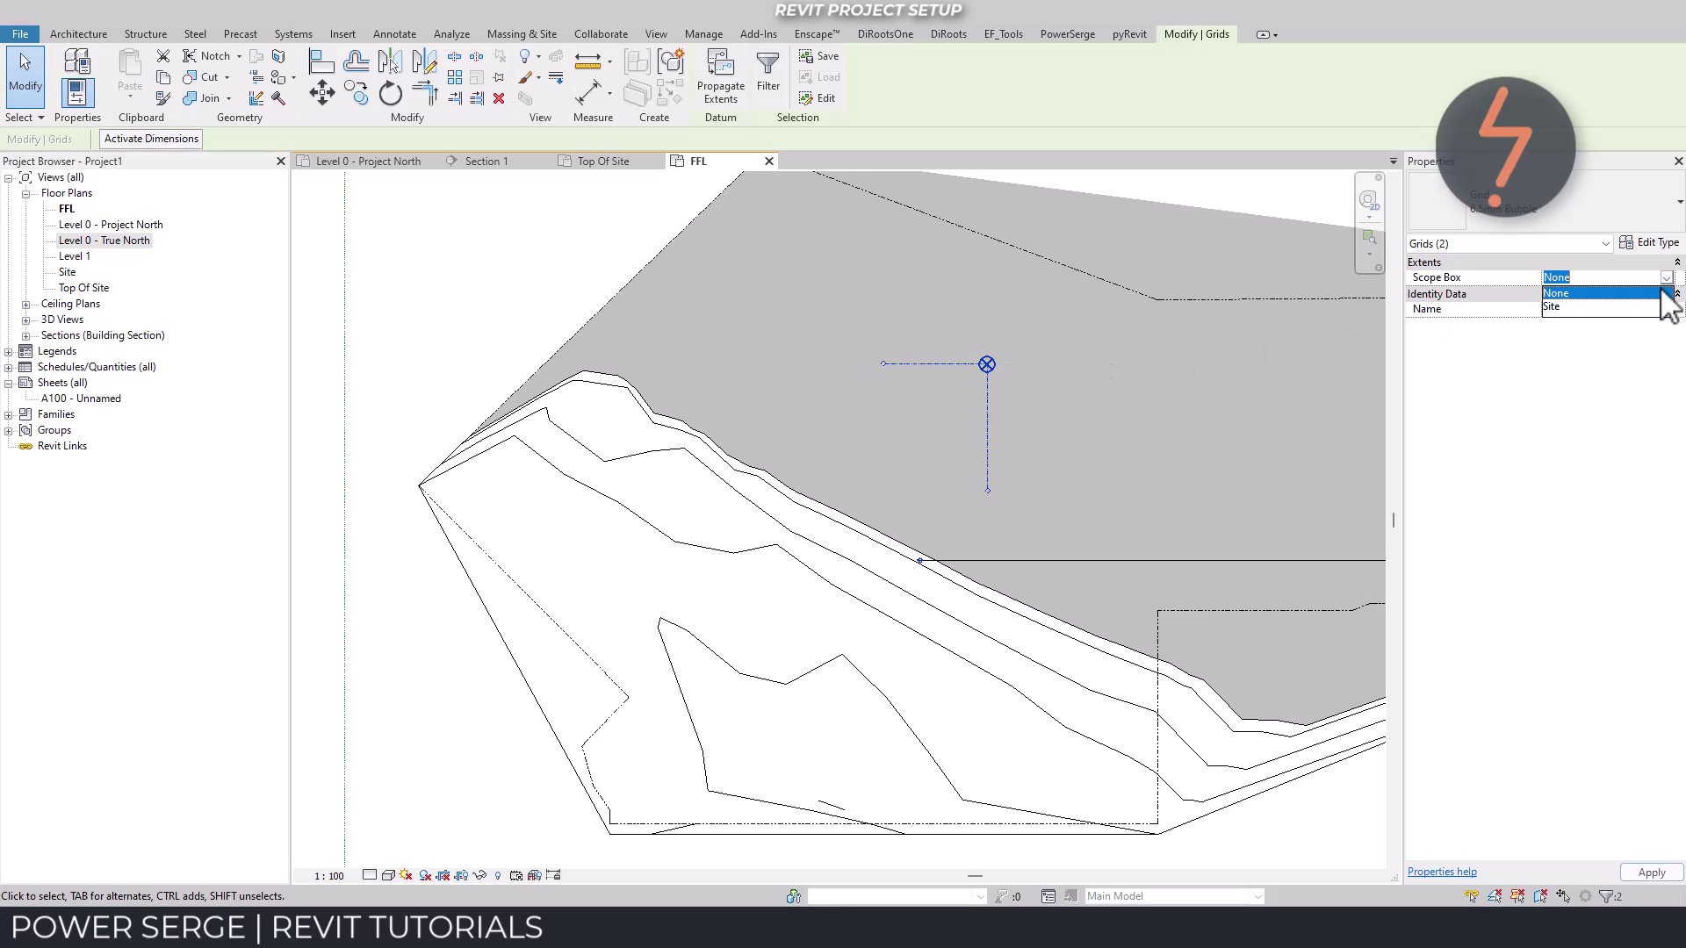
pyautogui.click(1581, 306)
pyautogui.click(1055, 433)
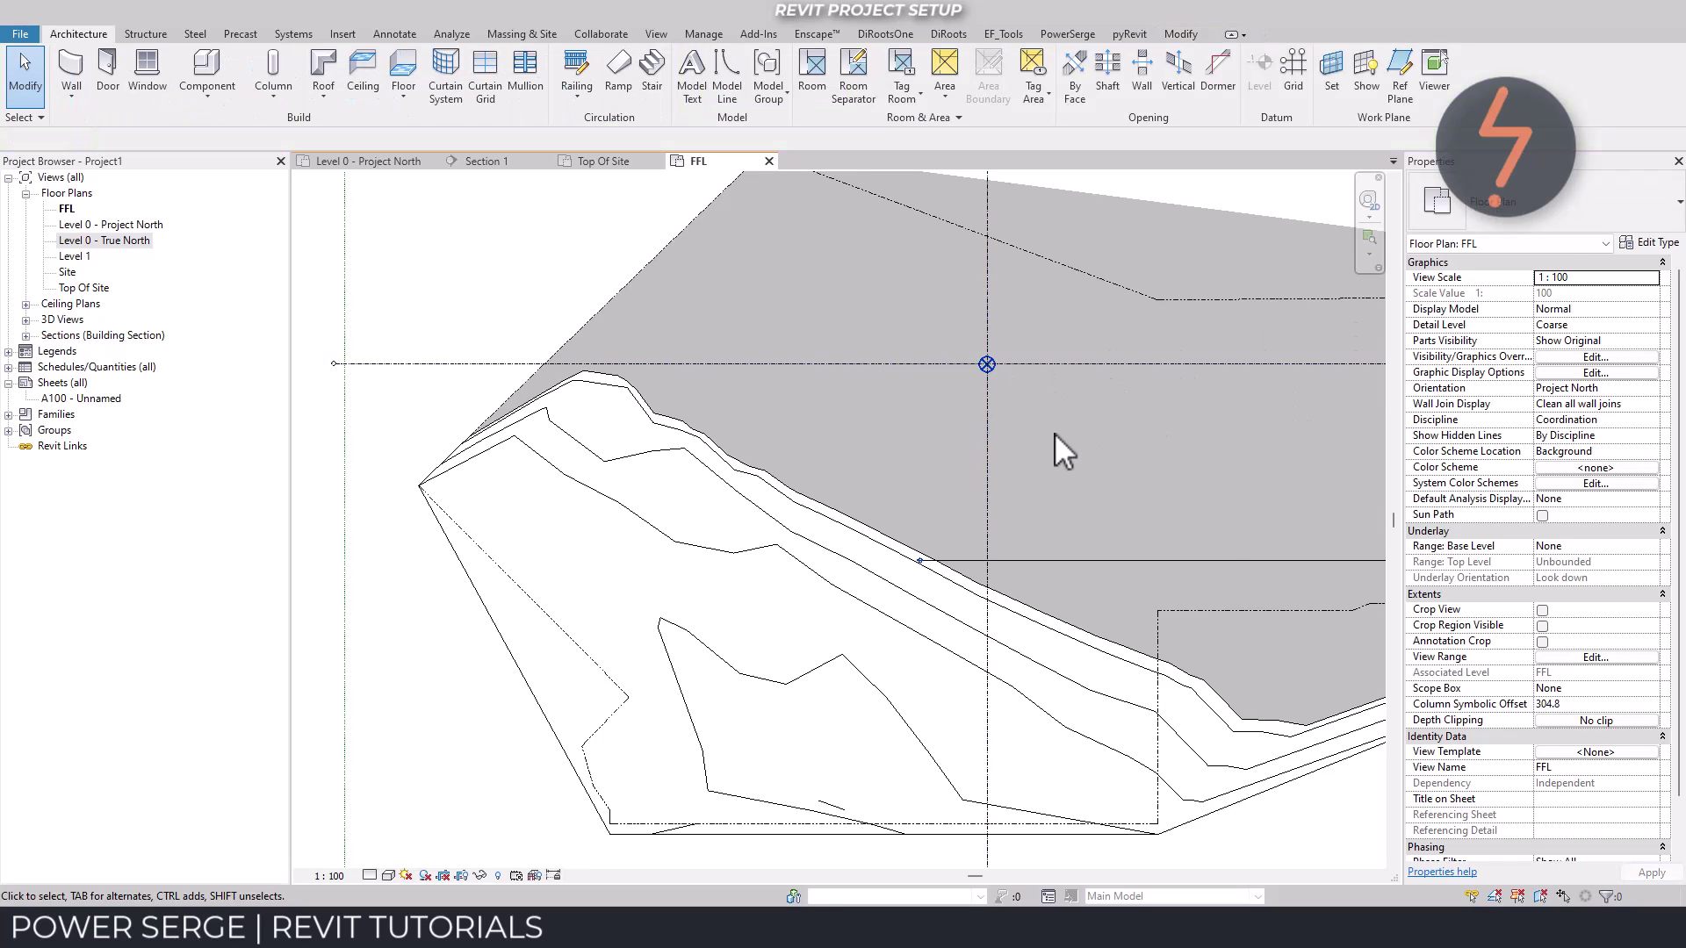
pyautogui.rightClick(1055, 433)
pyautogui.click(1115, 612)
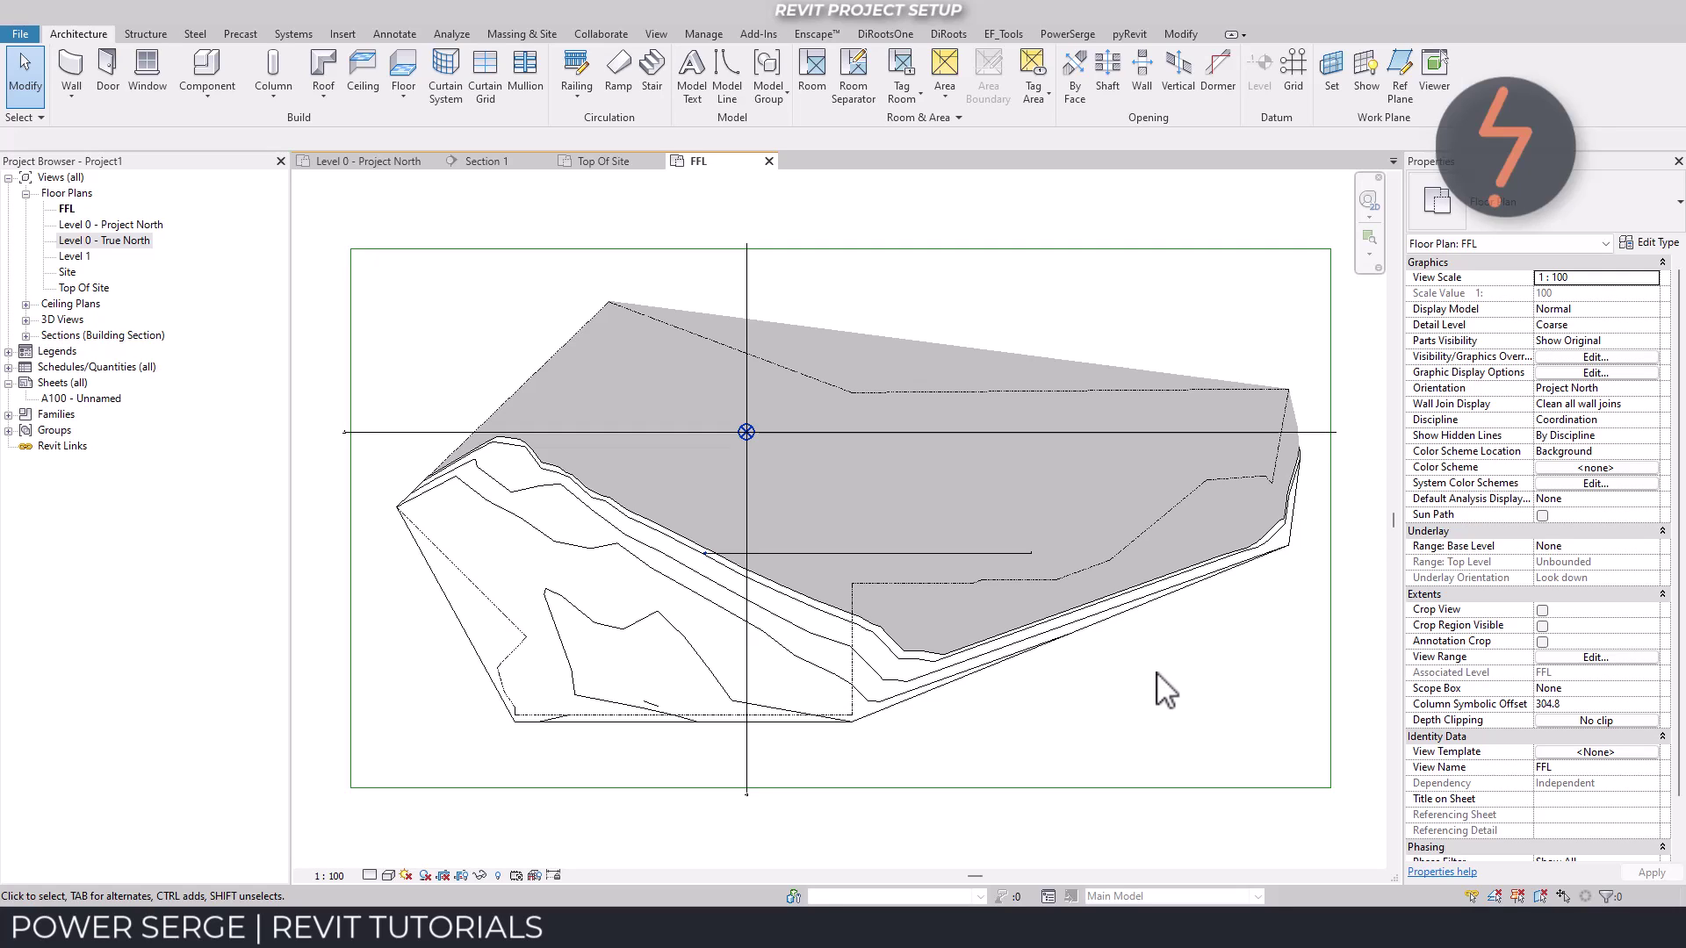
# - Place a spot elevation on the project base point using the DI tool
pyautogui.press('d')
pyautogui.press('i')
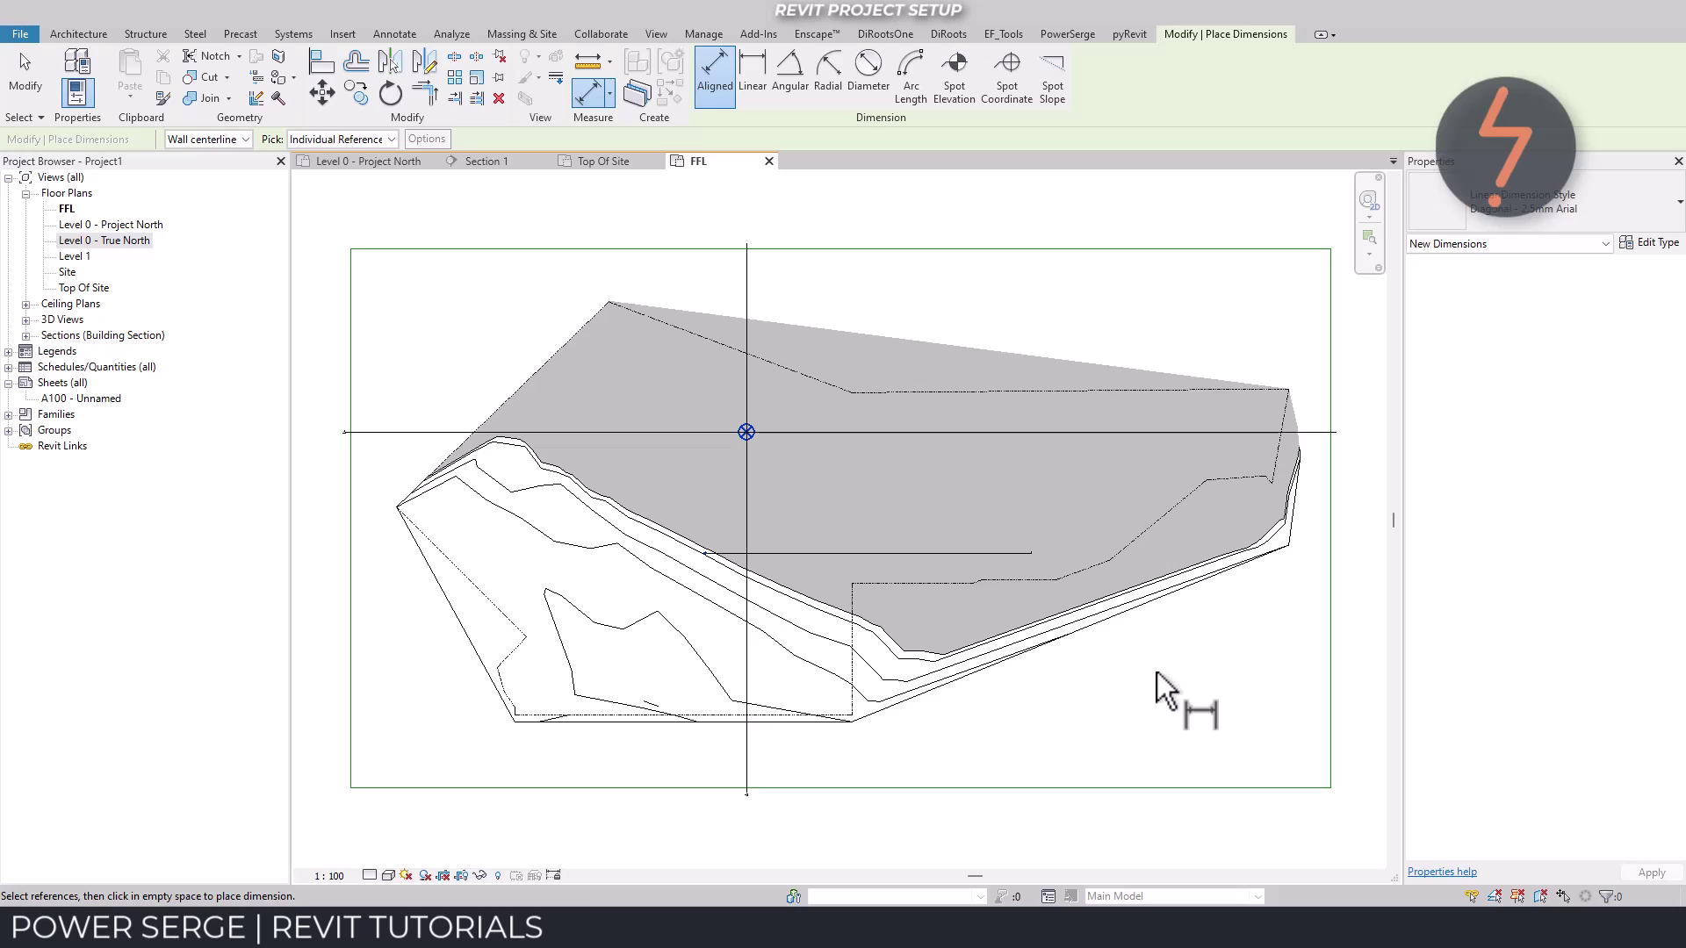
pyautogui.click(954, 87)
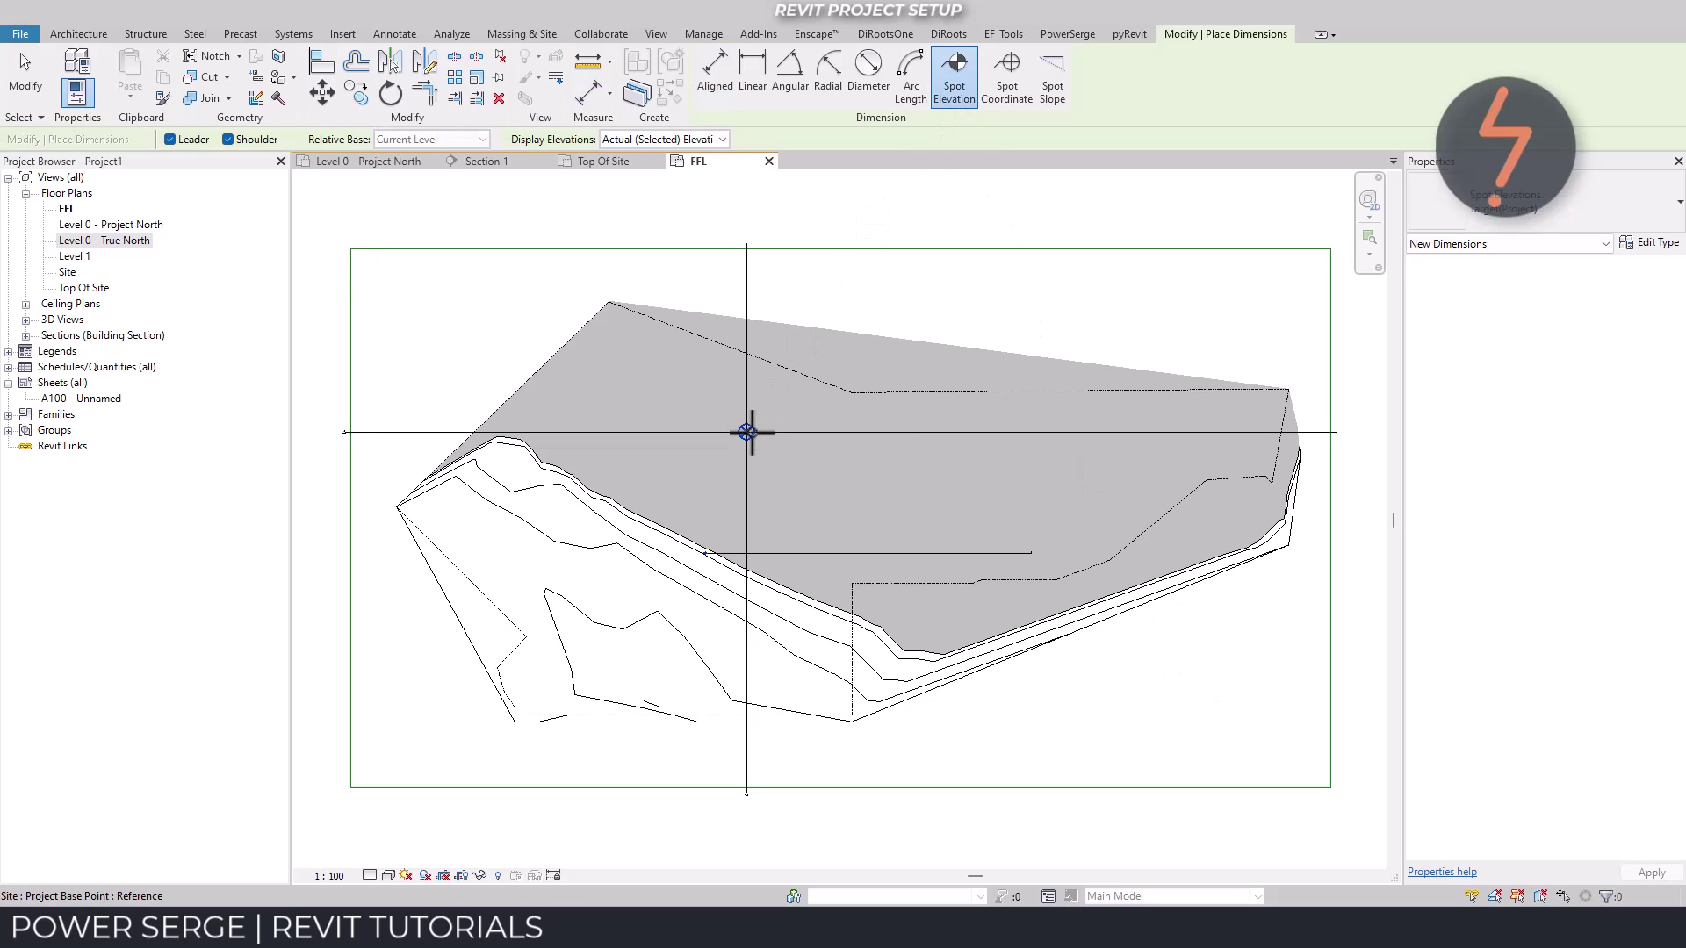
pyautogui.click(746, 431)
pyautogui.rightClick(702, 386)
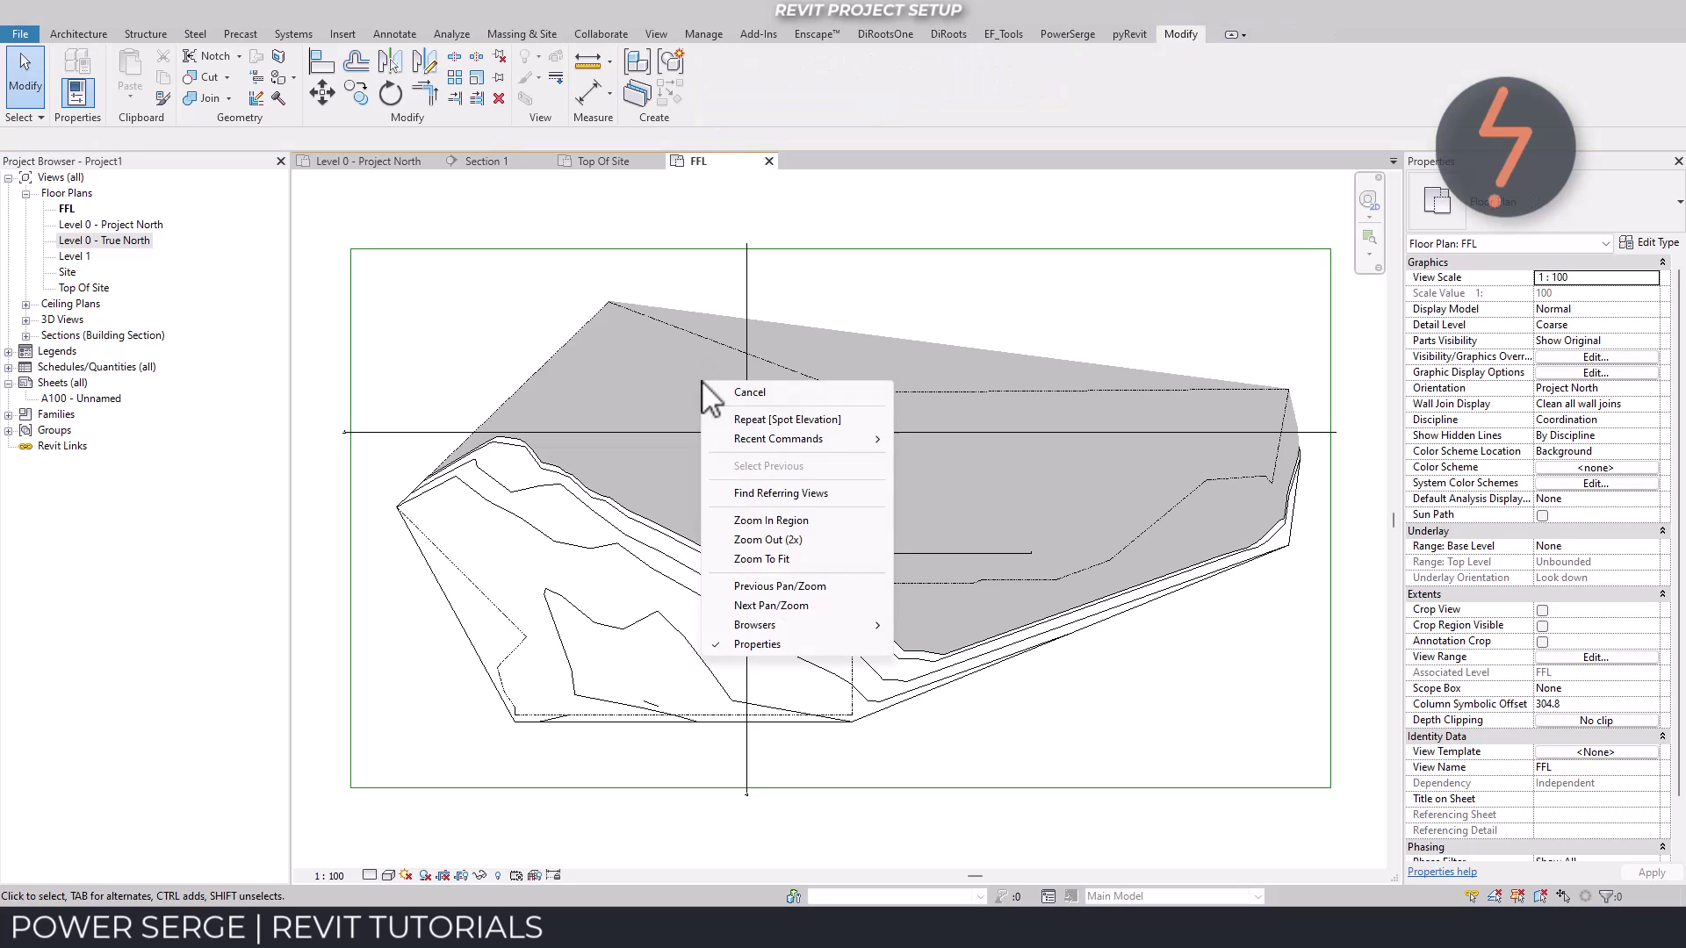
pyautogui.click(790, 519)
pyautogui.moveTo(681, 358); pyautogui.dragTo(813, 454)
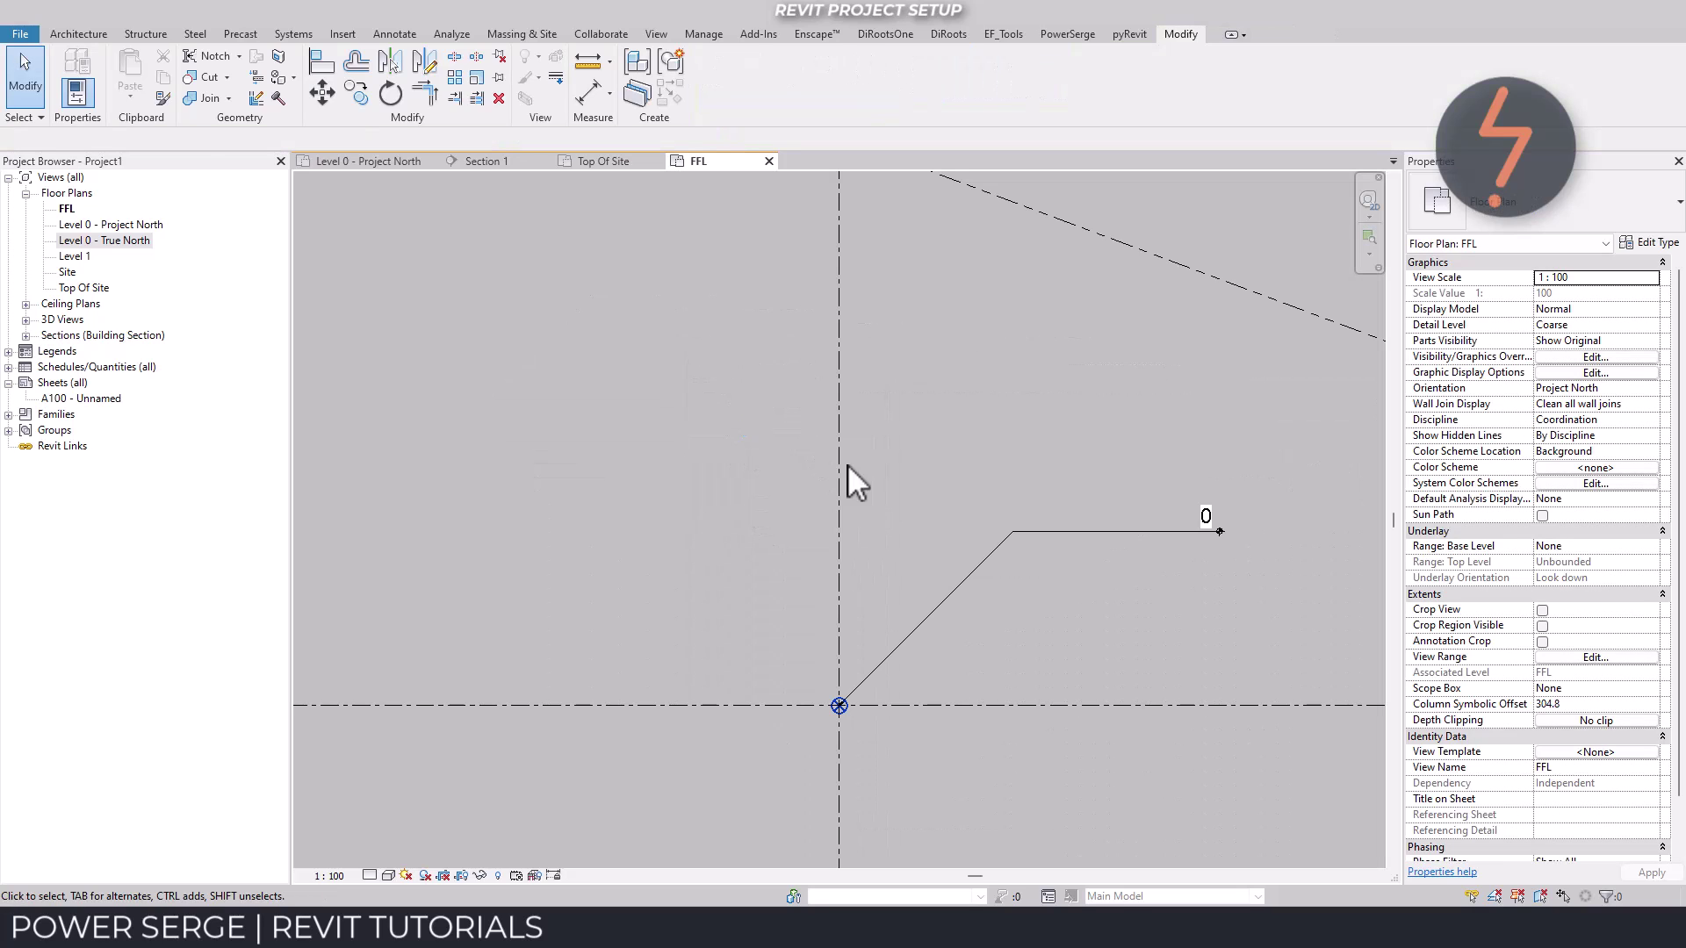
# - Duplicate the spot elevation type as 'Example' with Elevation Base set to Survey Point
pyautogui.click(1092, 530)
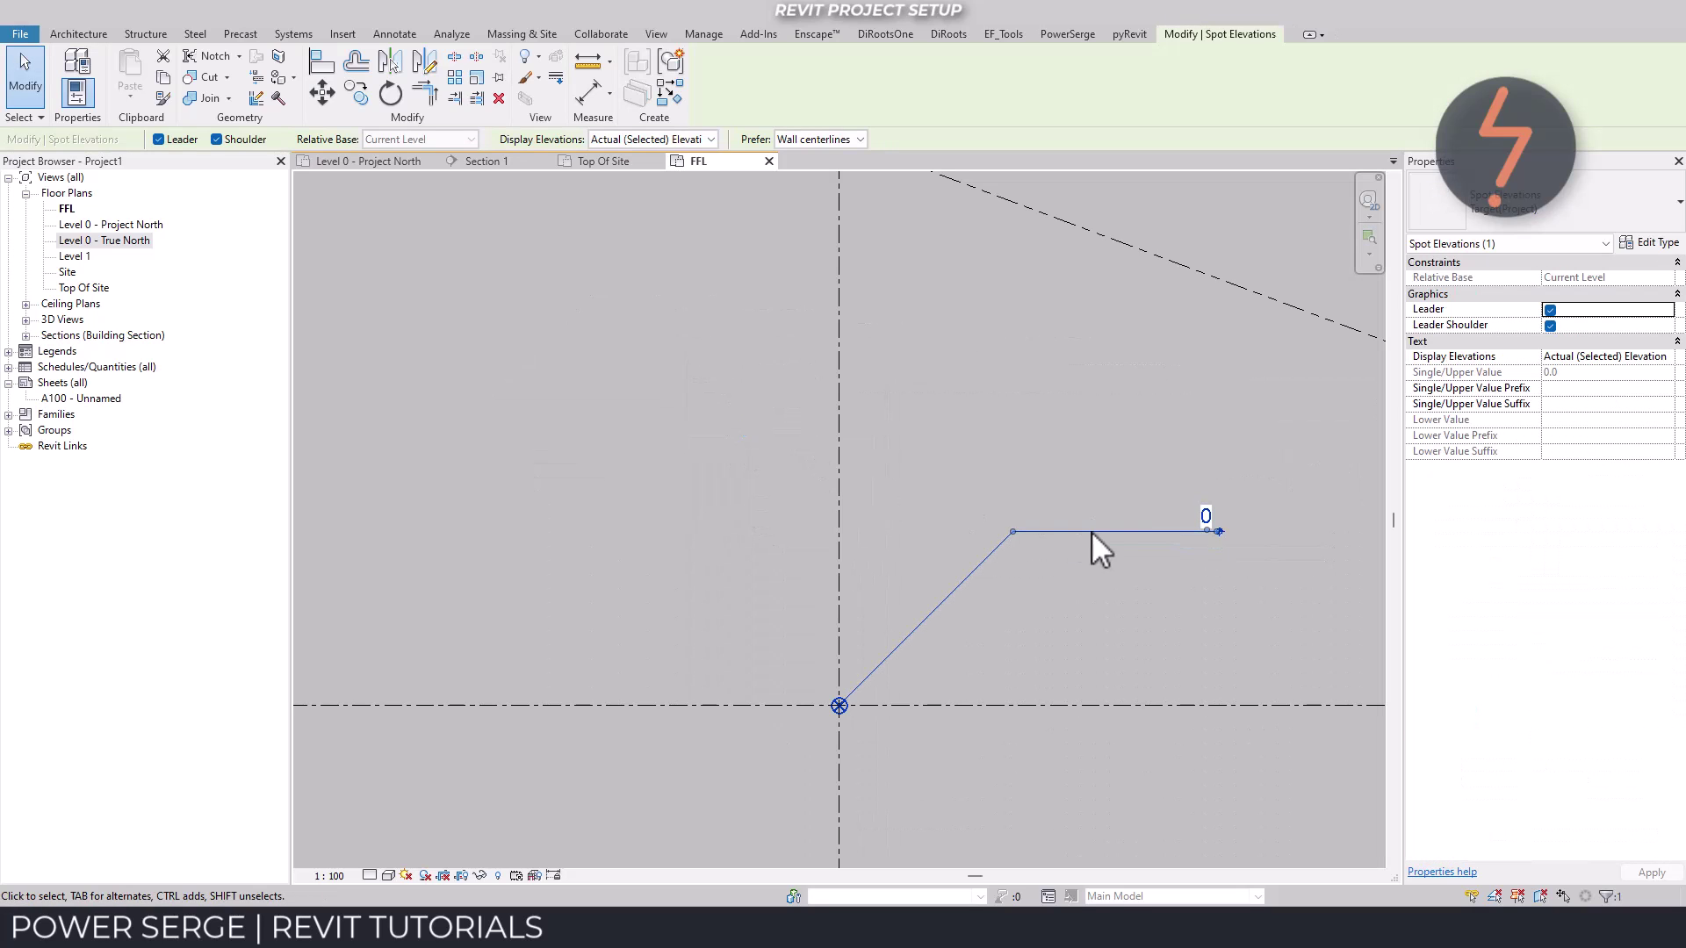
pyautogui.click(1653, 243)
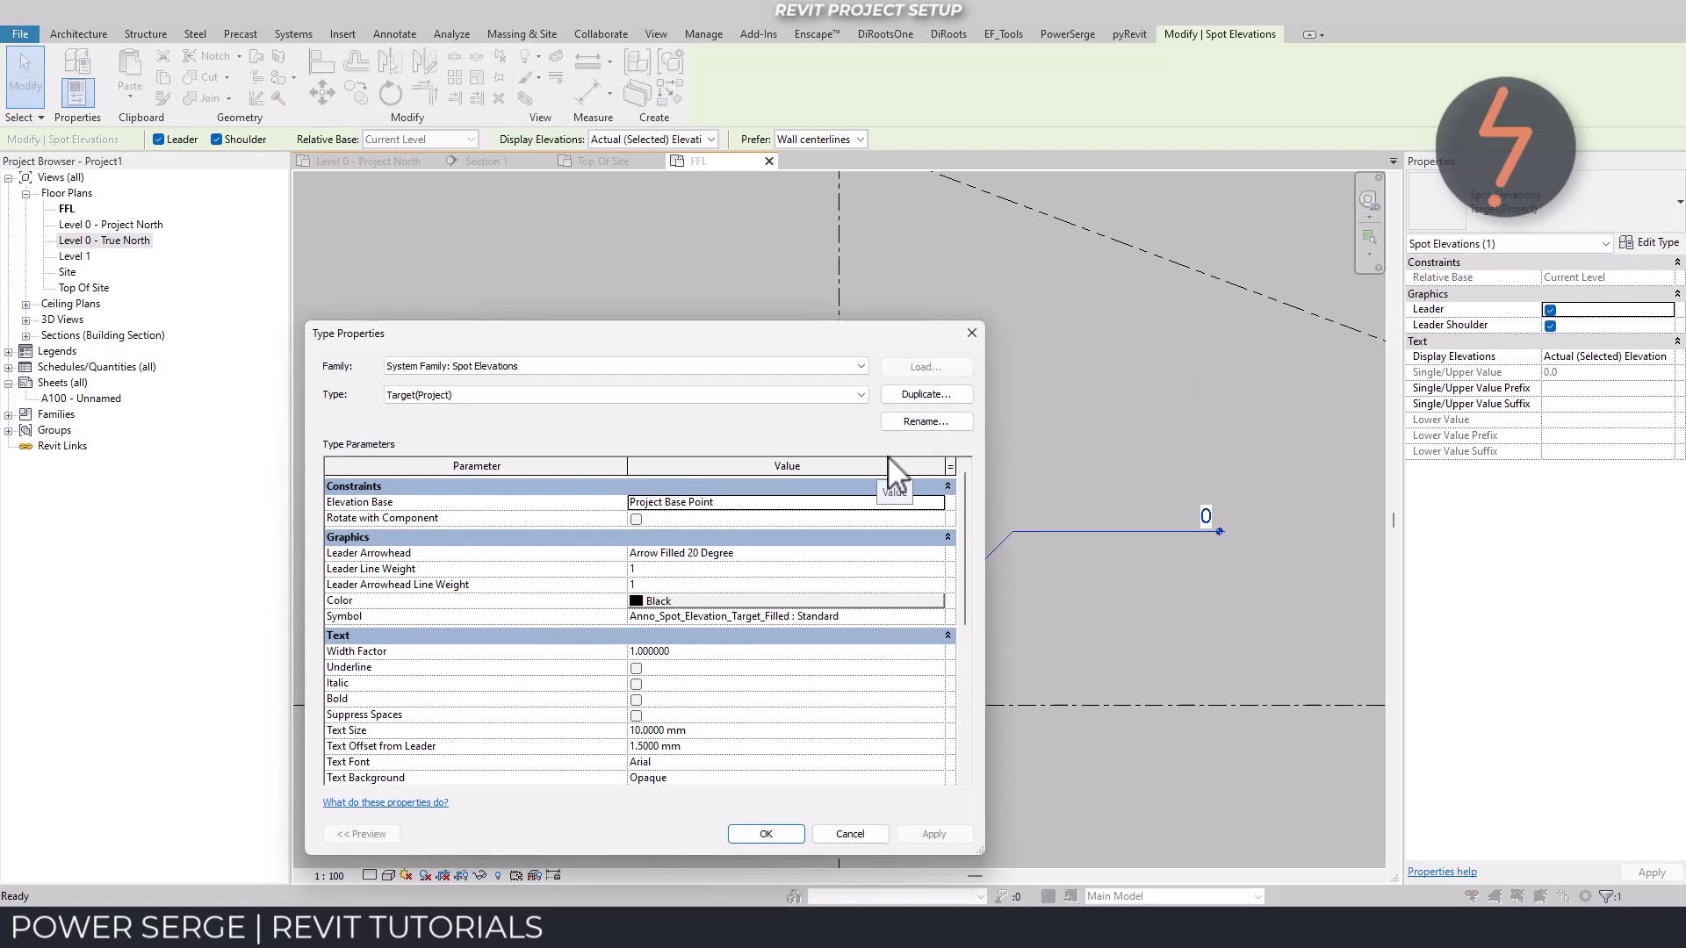
pyautogui.click(904, 395)
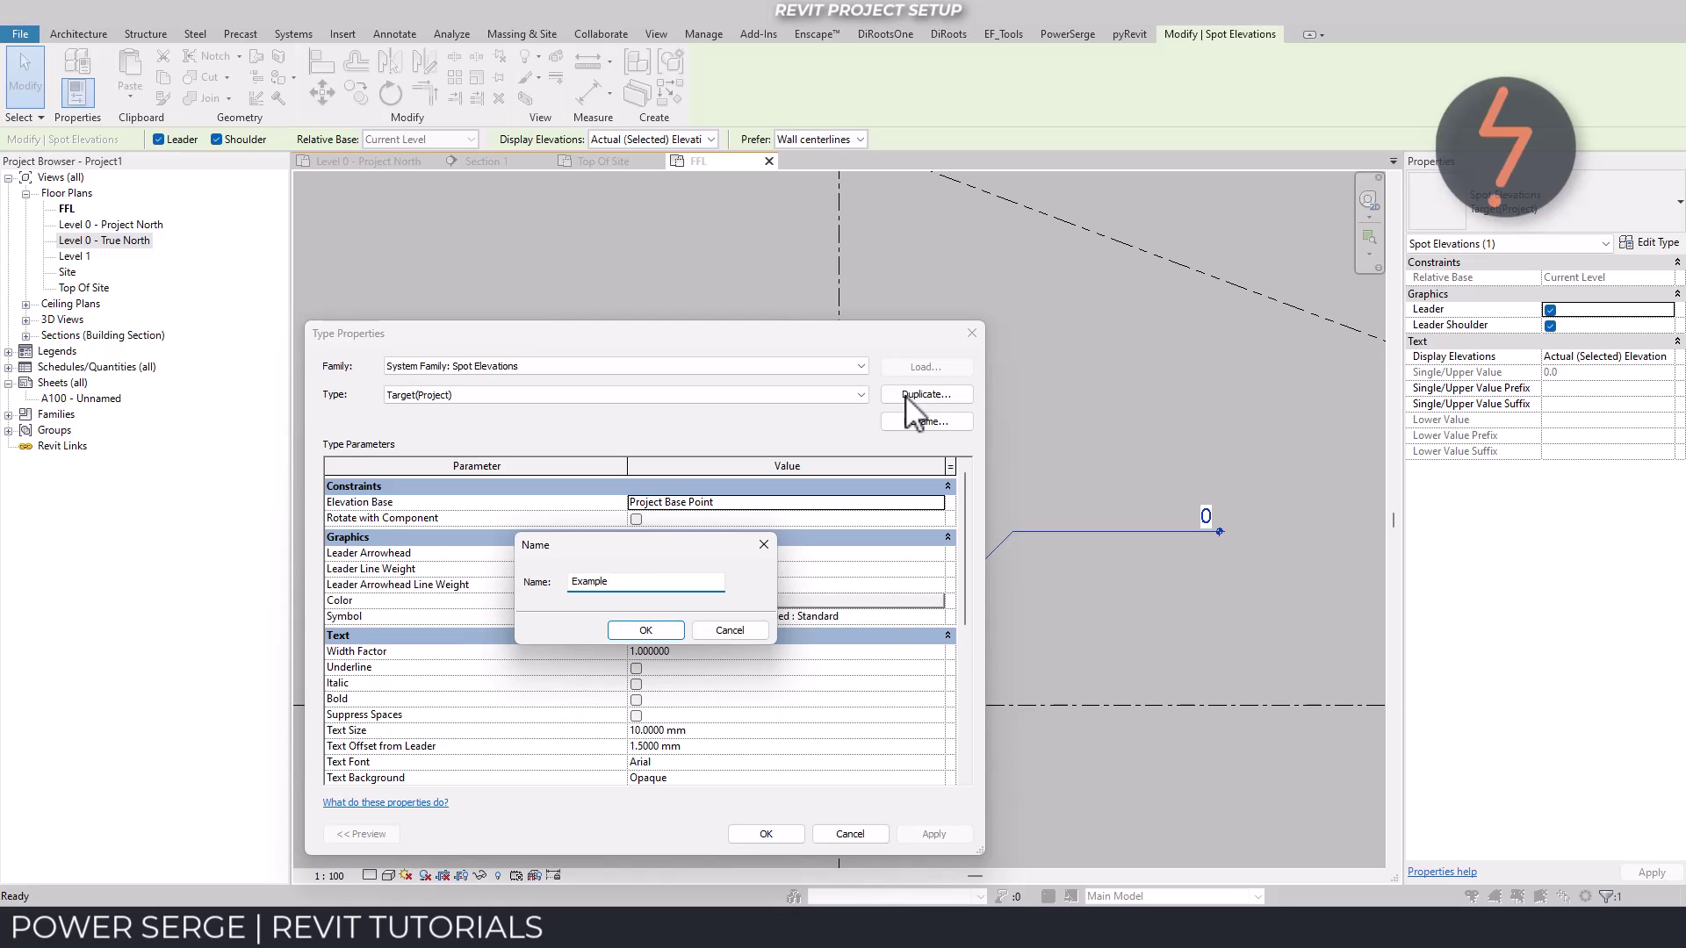
pyautogui.write('Example')
pyautogui.click(672, 634)
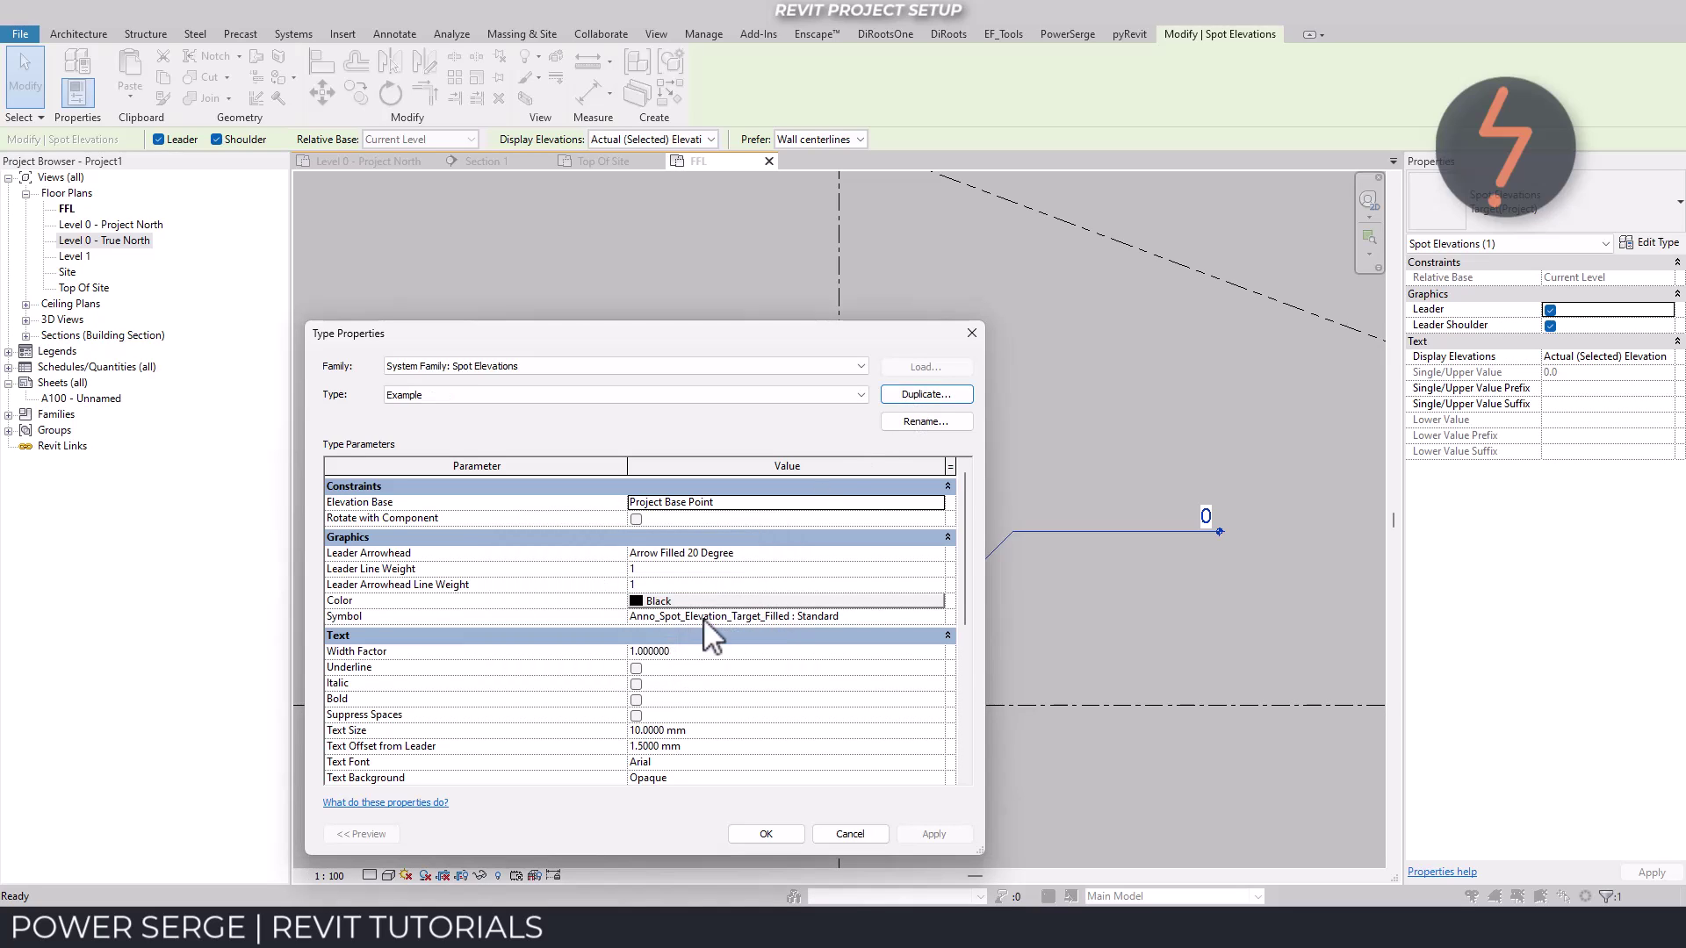
pyautogui.click(940, 504)
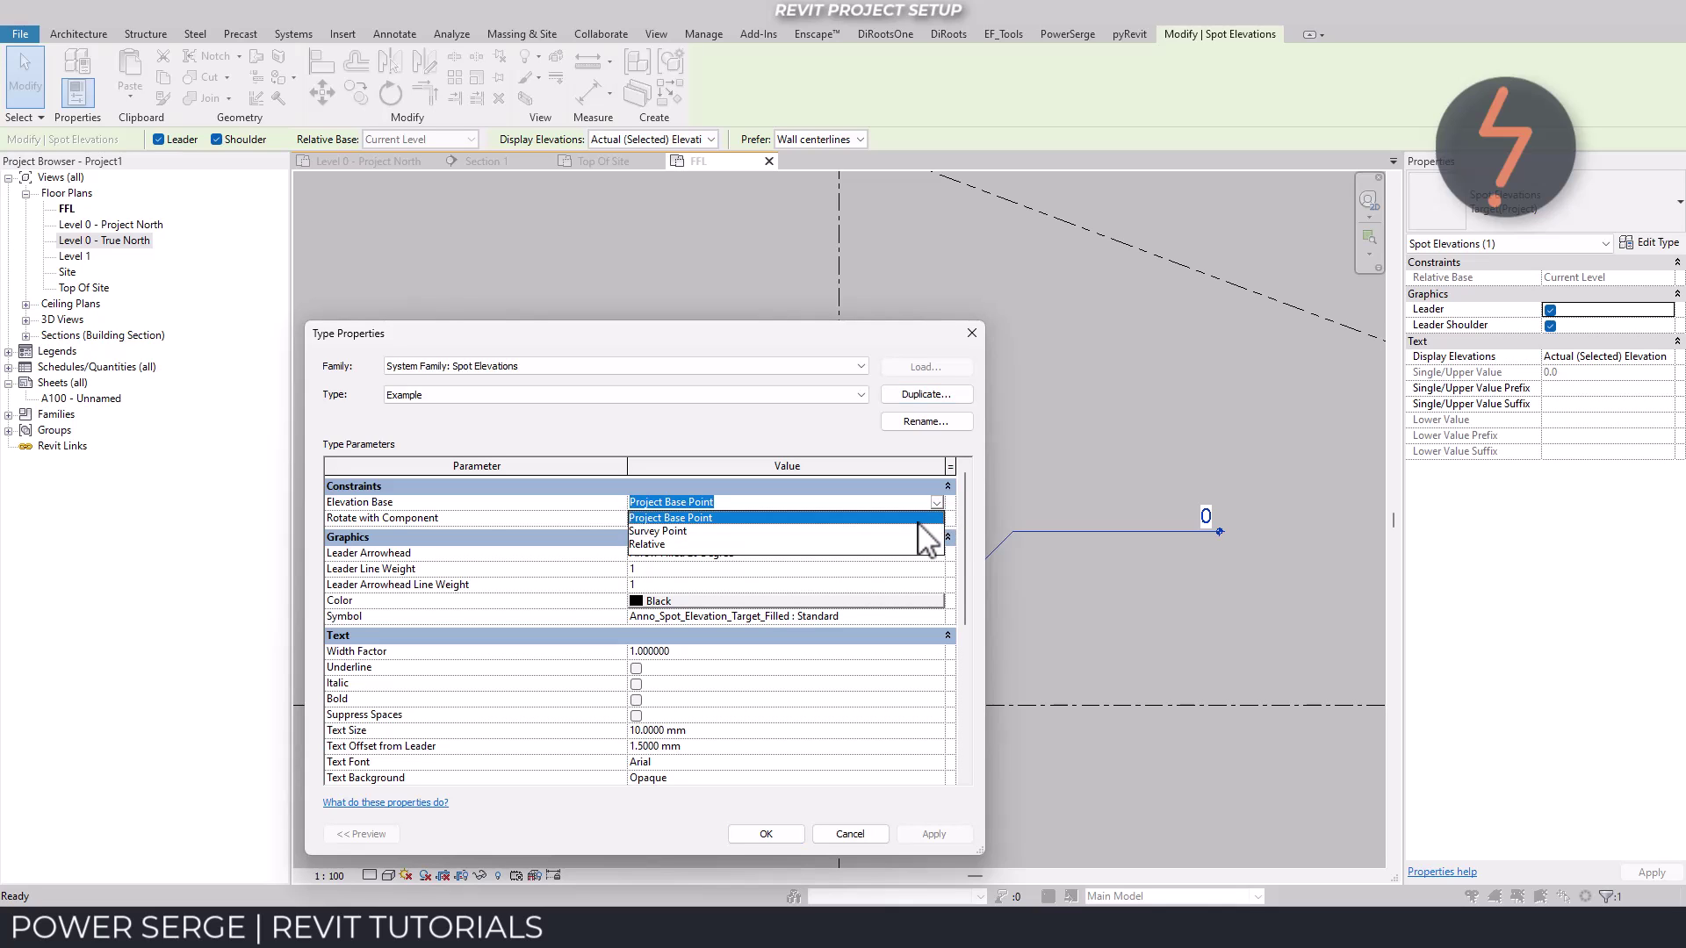
pyautogui.click(902, 530)
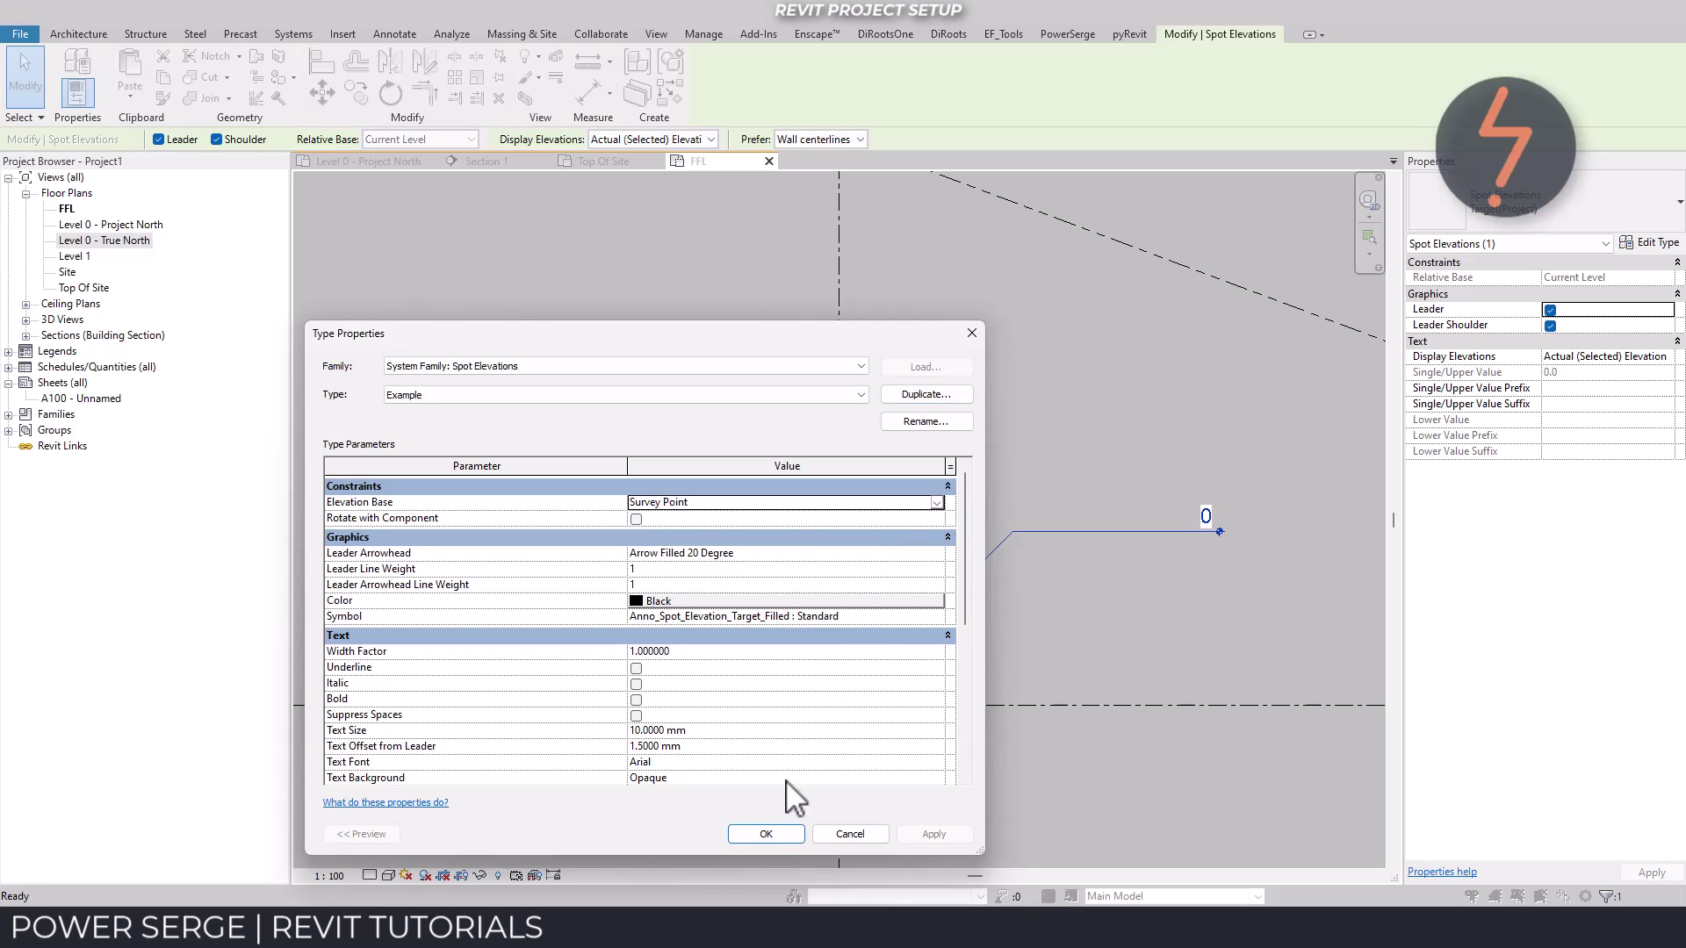
pyautogui.click(763, 834)
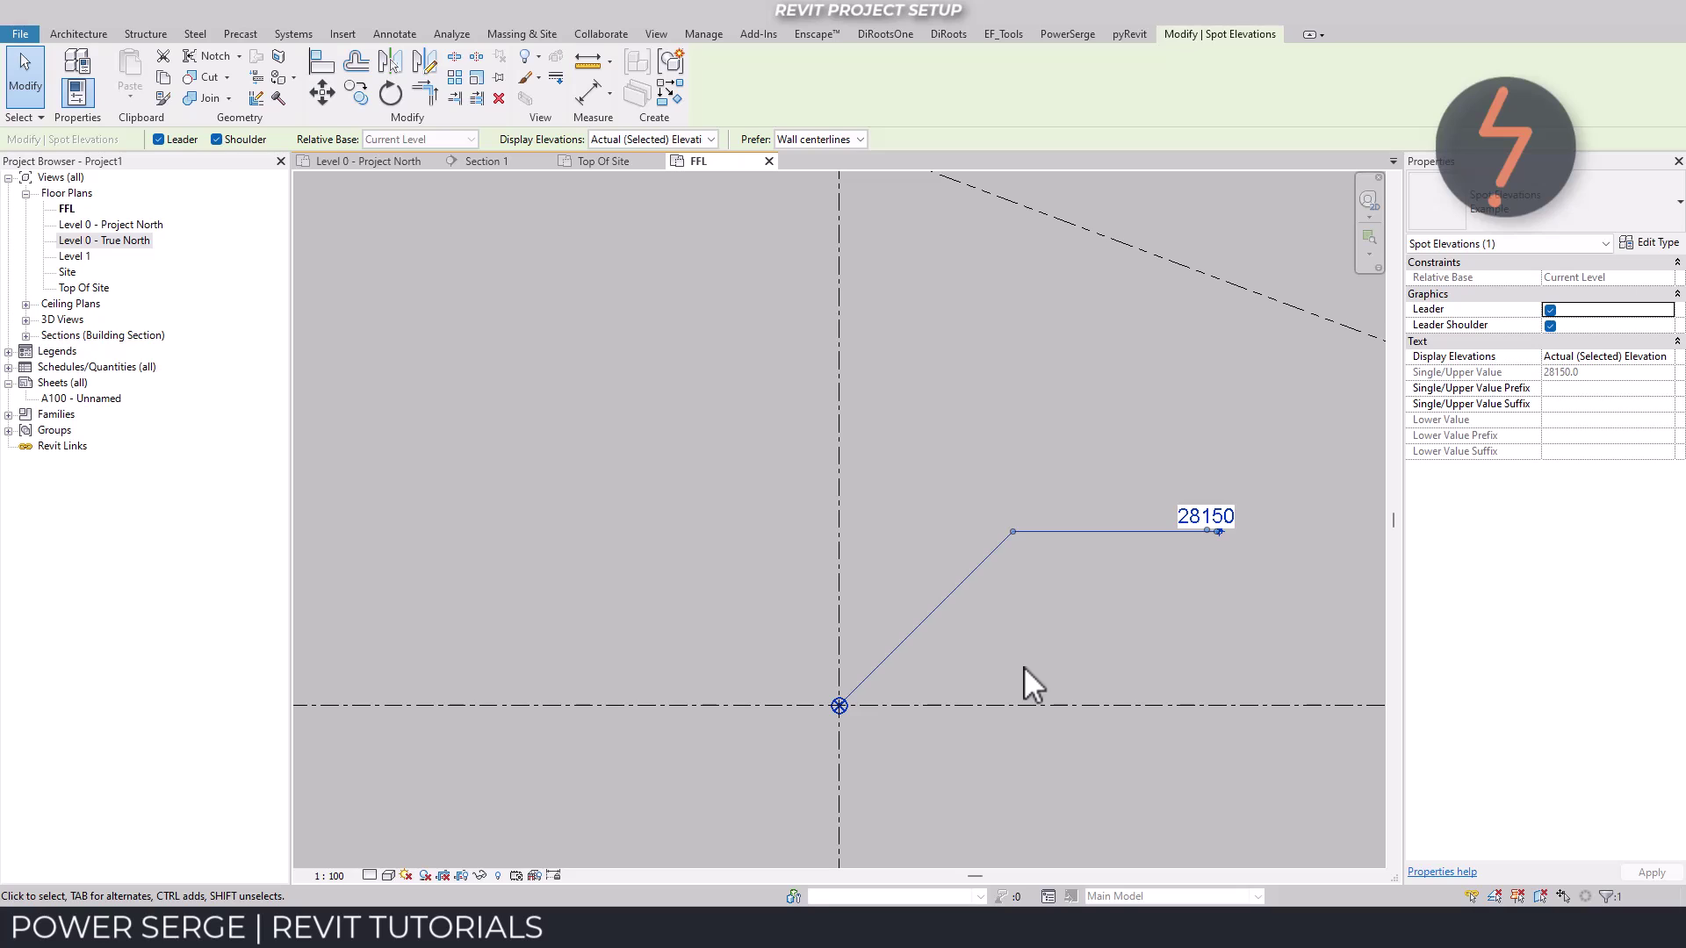
pyautogui.press('Escape')
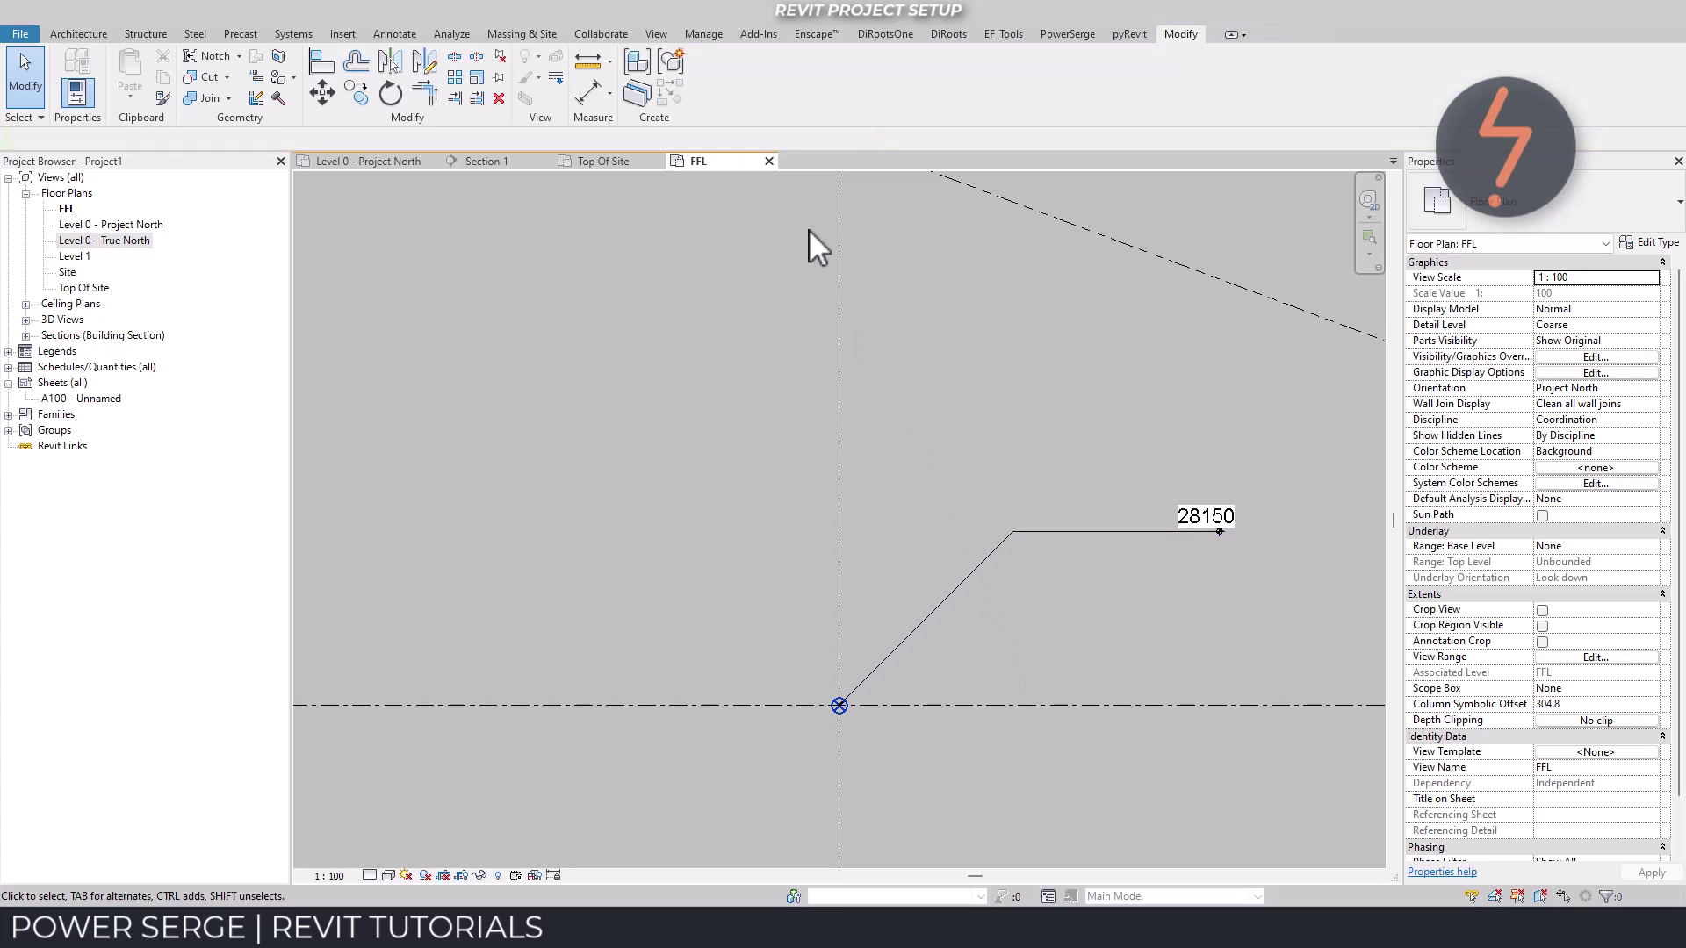
# - Specify shared coordinates at the project base point, confirming elevation 28150.0, then open Section 1
pyautogui.click(716, 36)
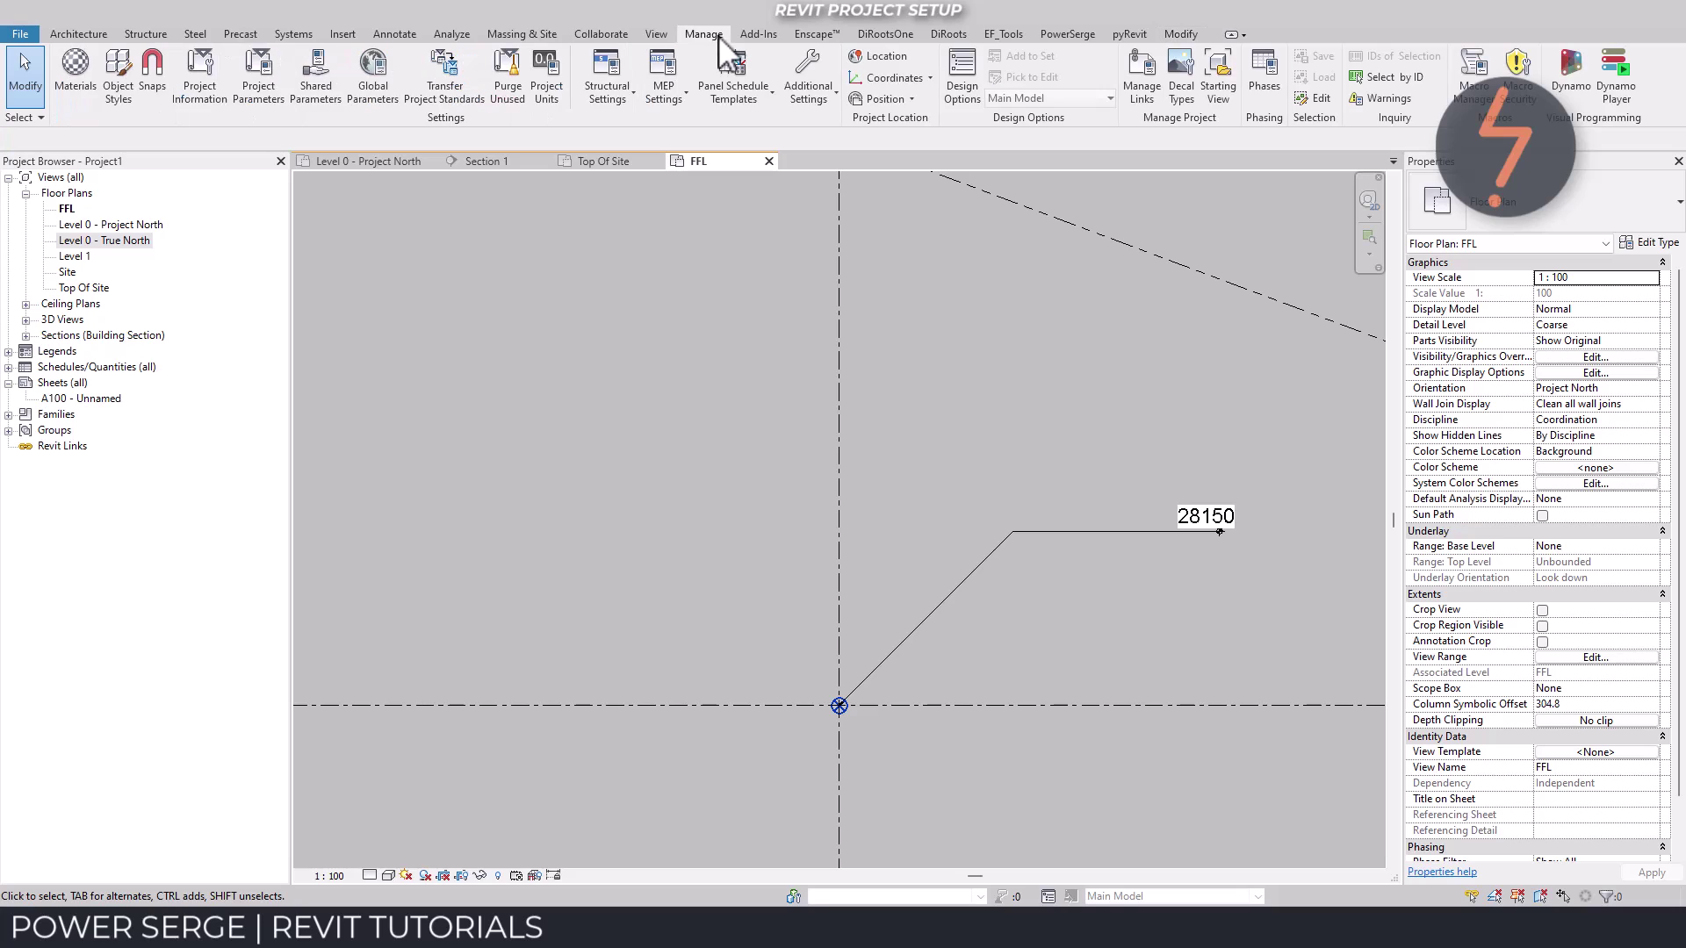
pyautogui.click(930, 78)
pyautogui.click(899, 211)
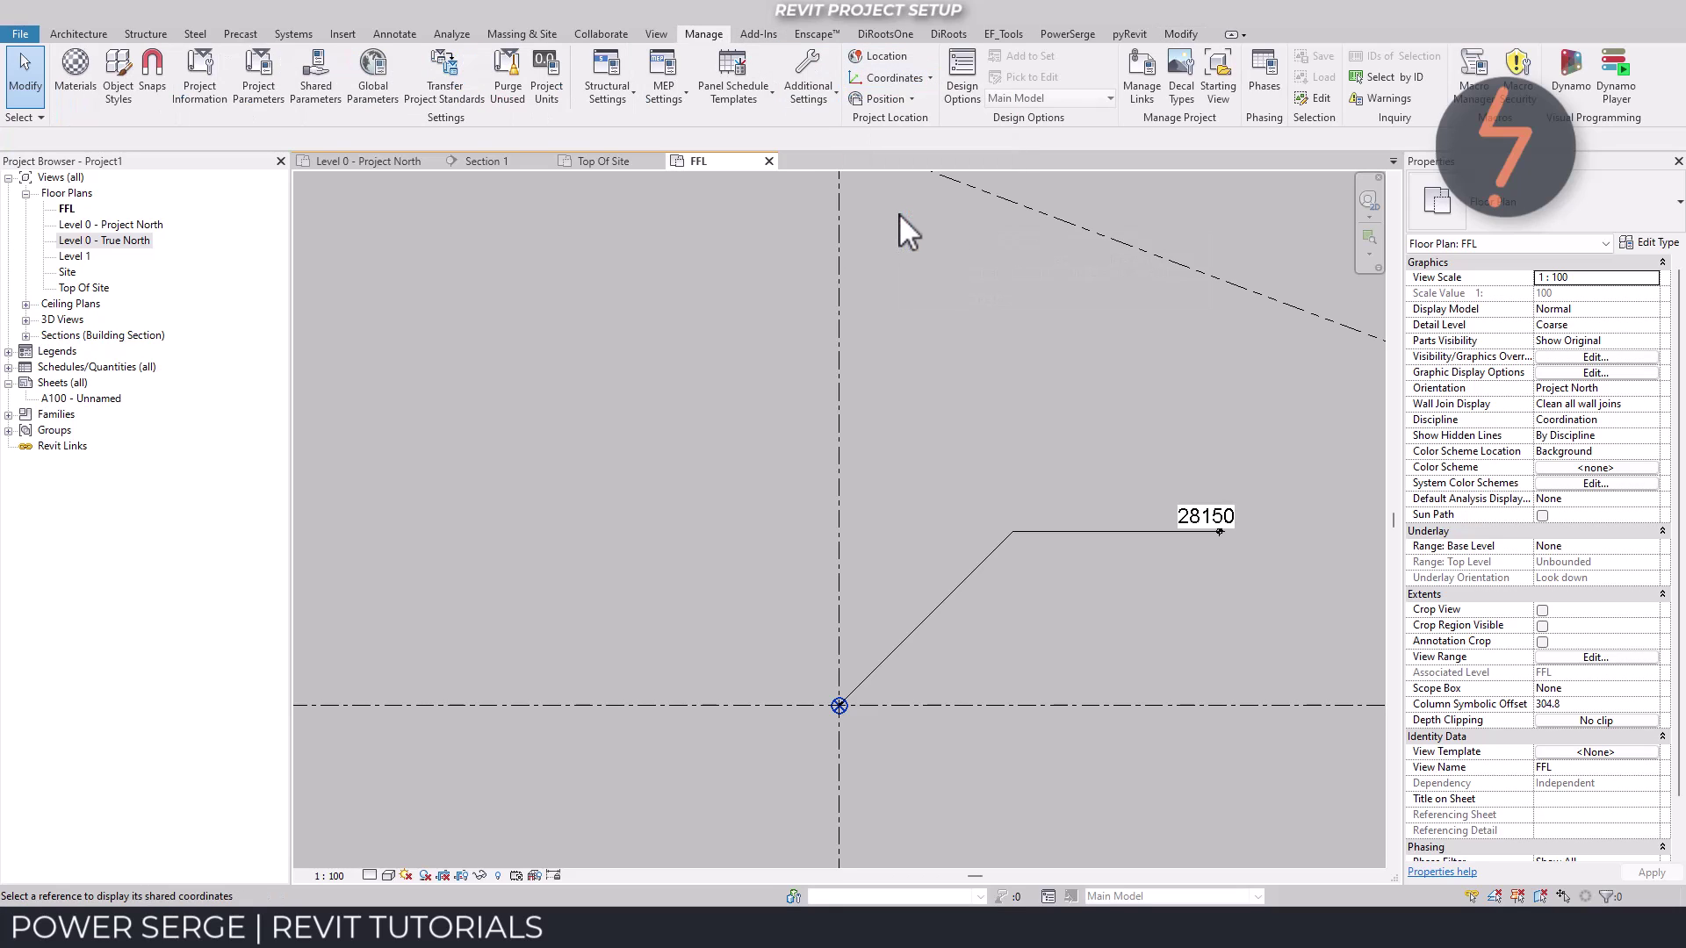
pyautogui.click(838, 705)
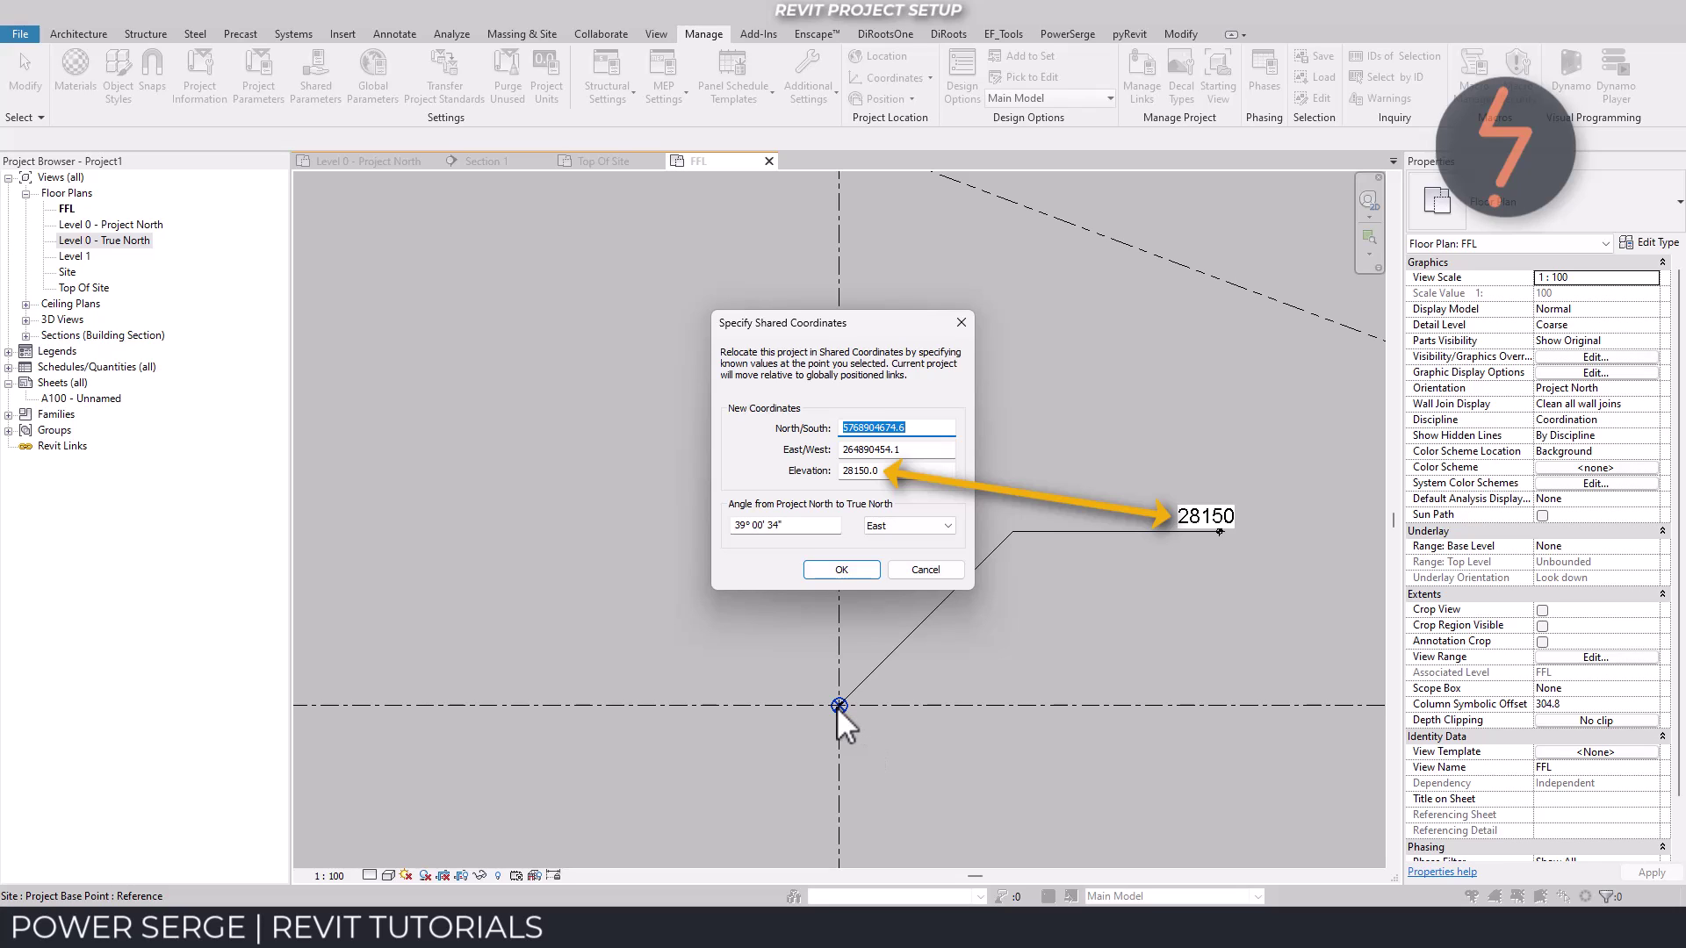
pyautogui.click(811, 569)
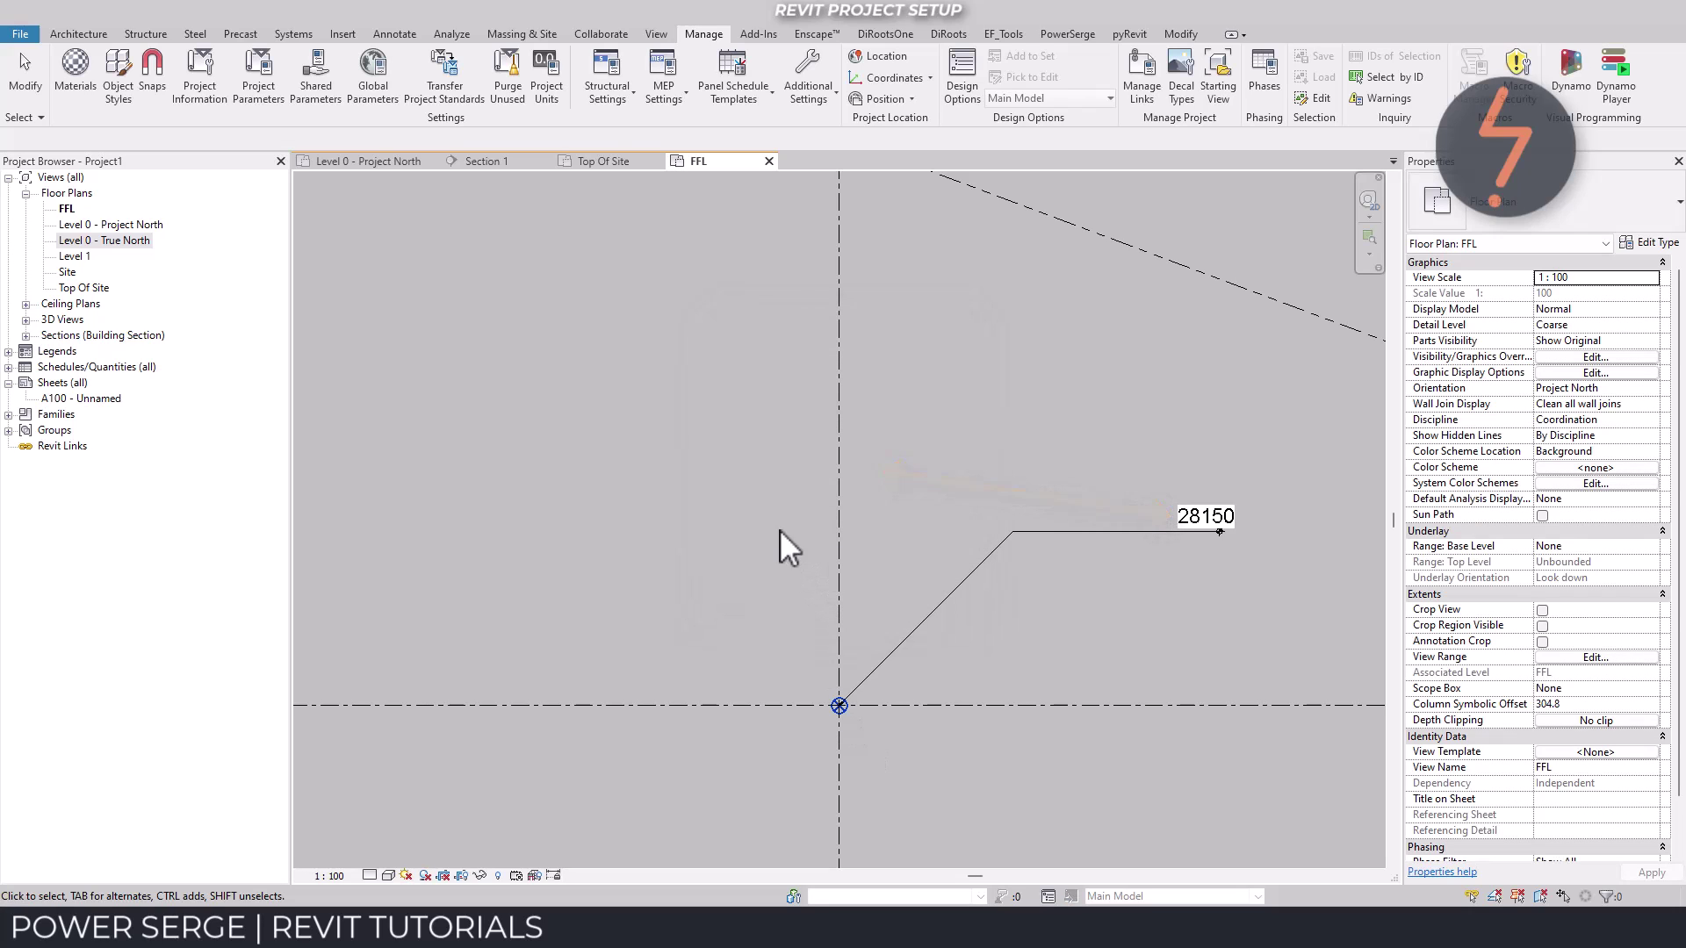
pyautogui.click(481, 160)
# - Duplicate the AHD level's type as 'Example' with Elevation Base set to Survey Point
pyautogui.rightClick(516, 233)
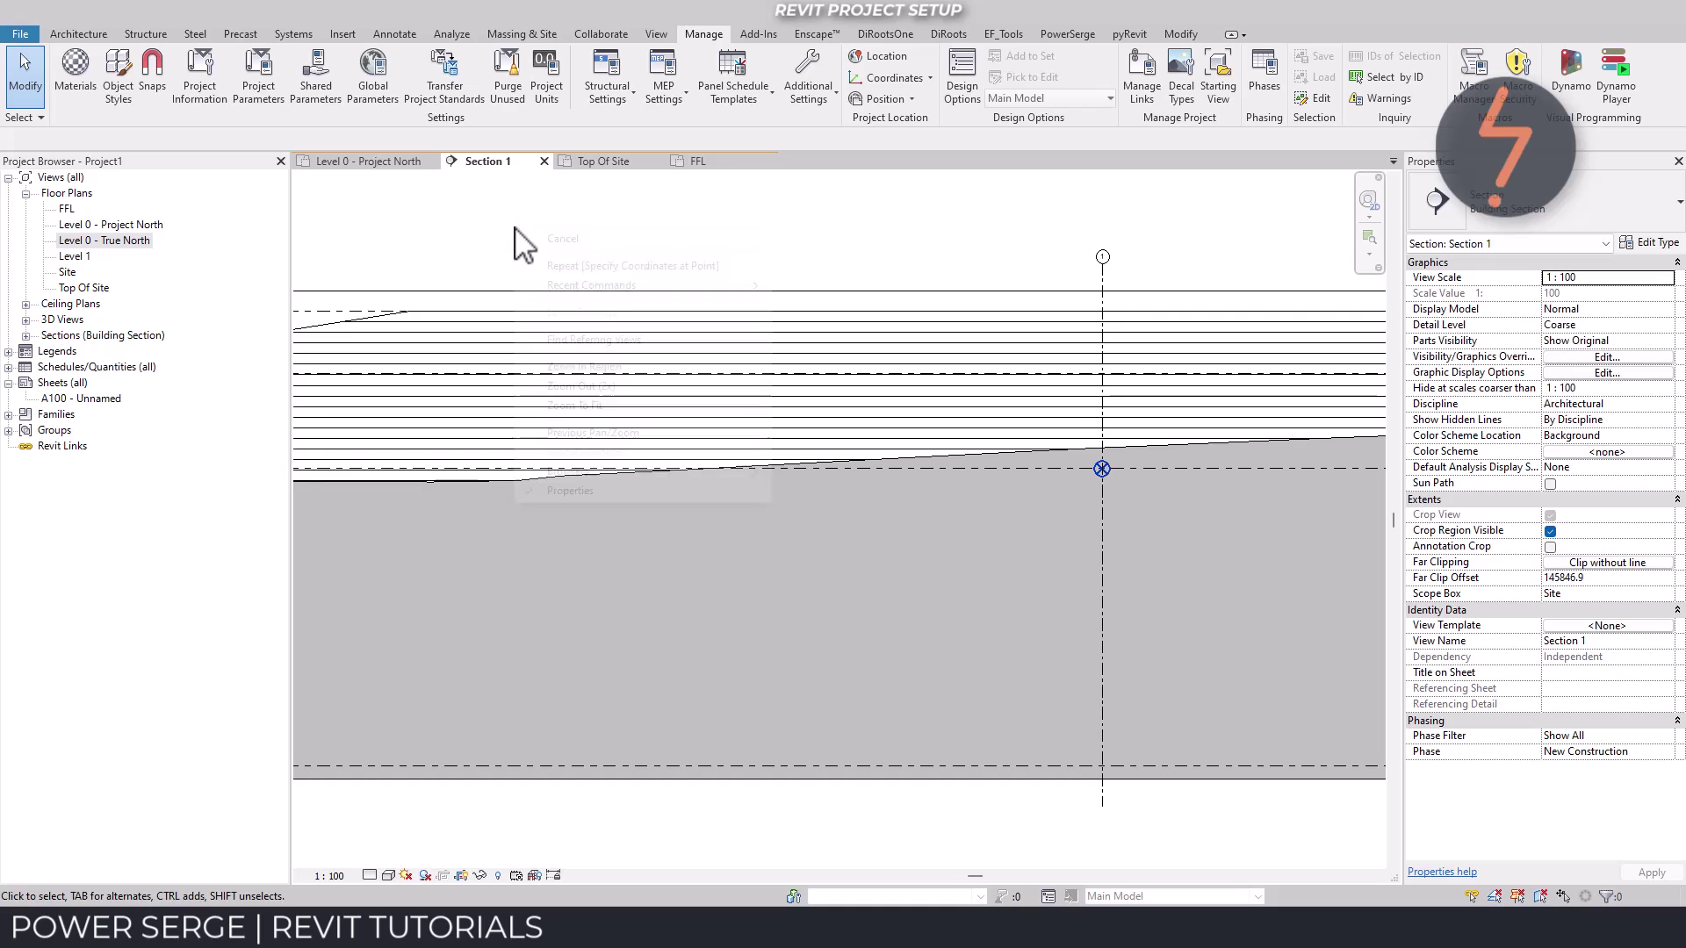
pyautogui.click(579, 404)
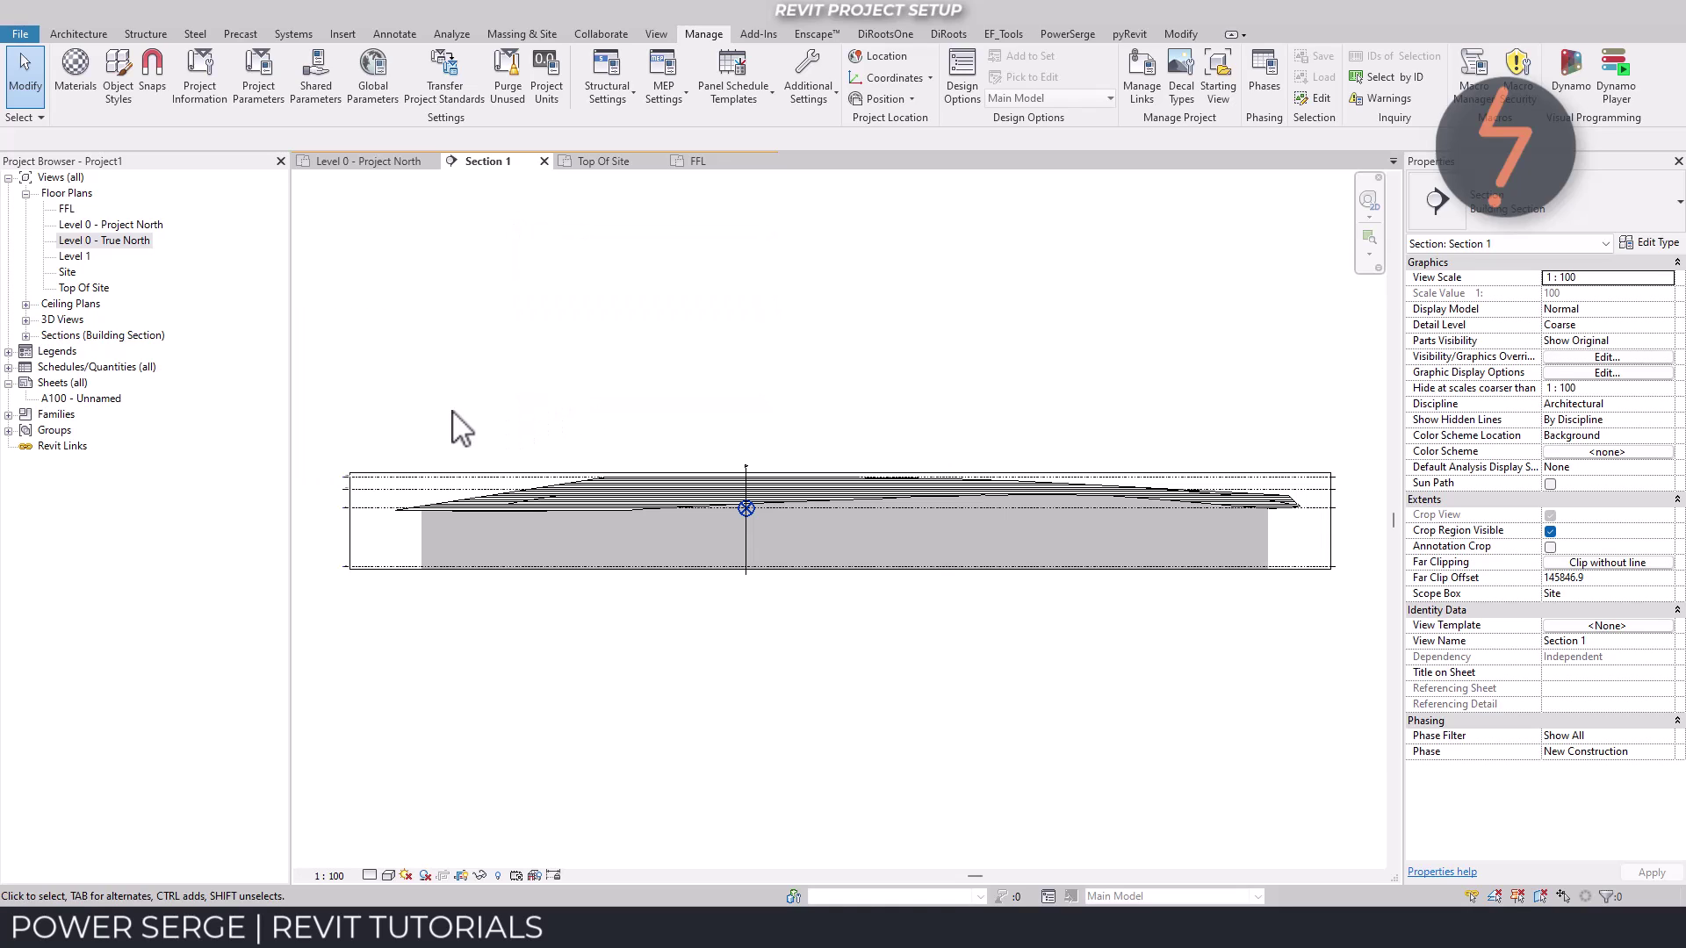
pyautogui.rightClick(344, 430)
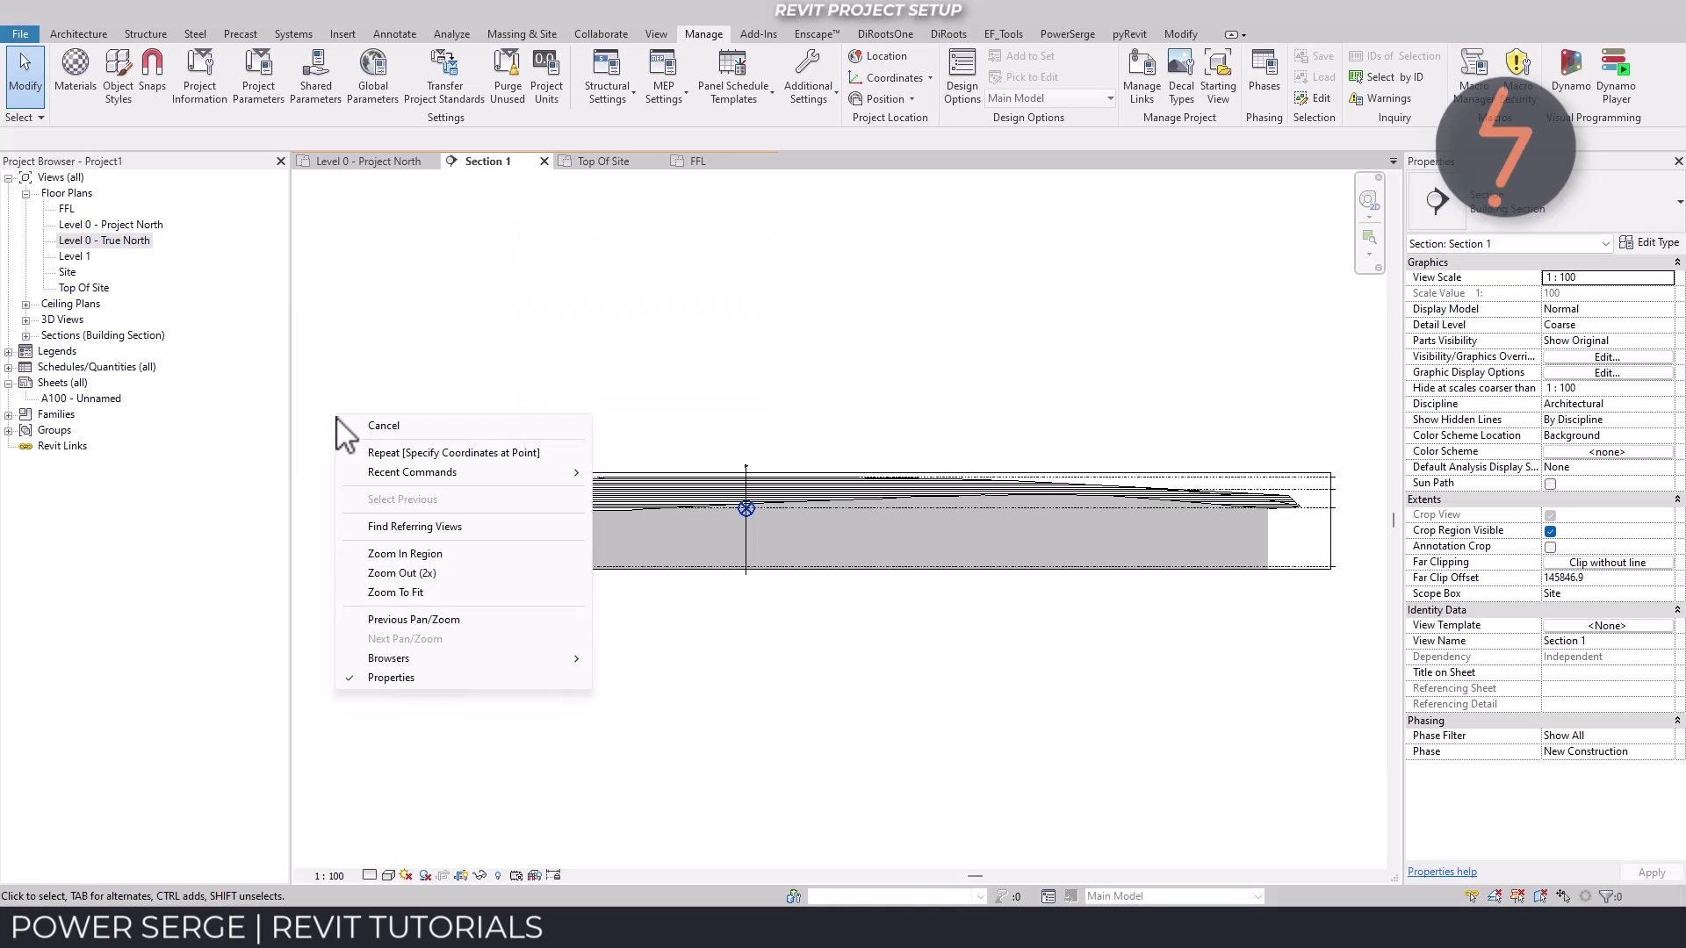
pyautogui.click(378, 550)
pyautogui.moveTo(314, 445); pyautogui.dragTo(403, 604)
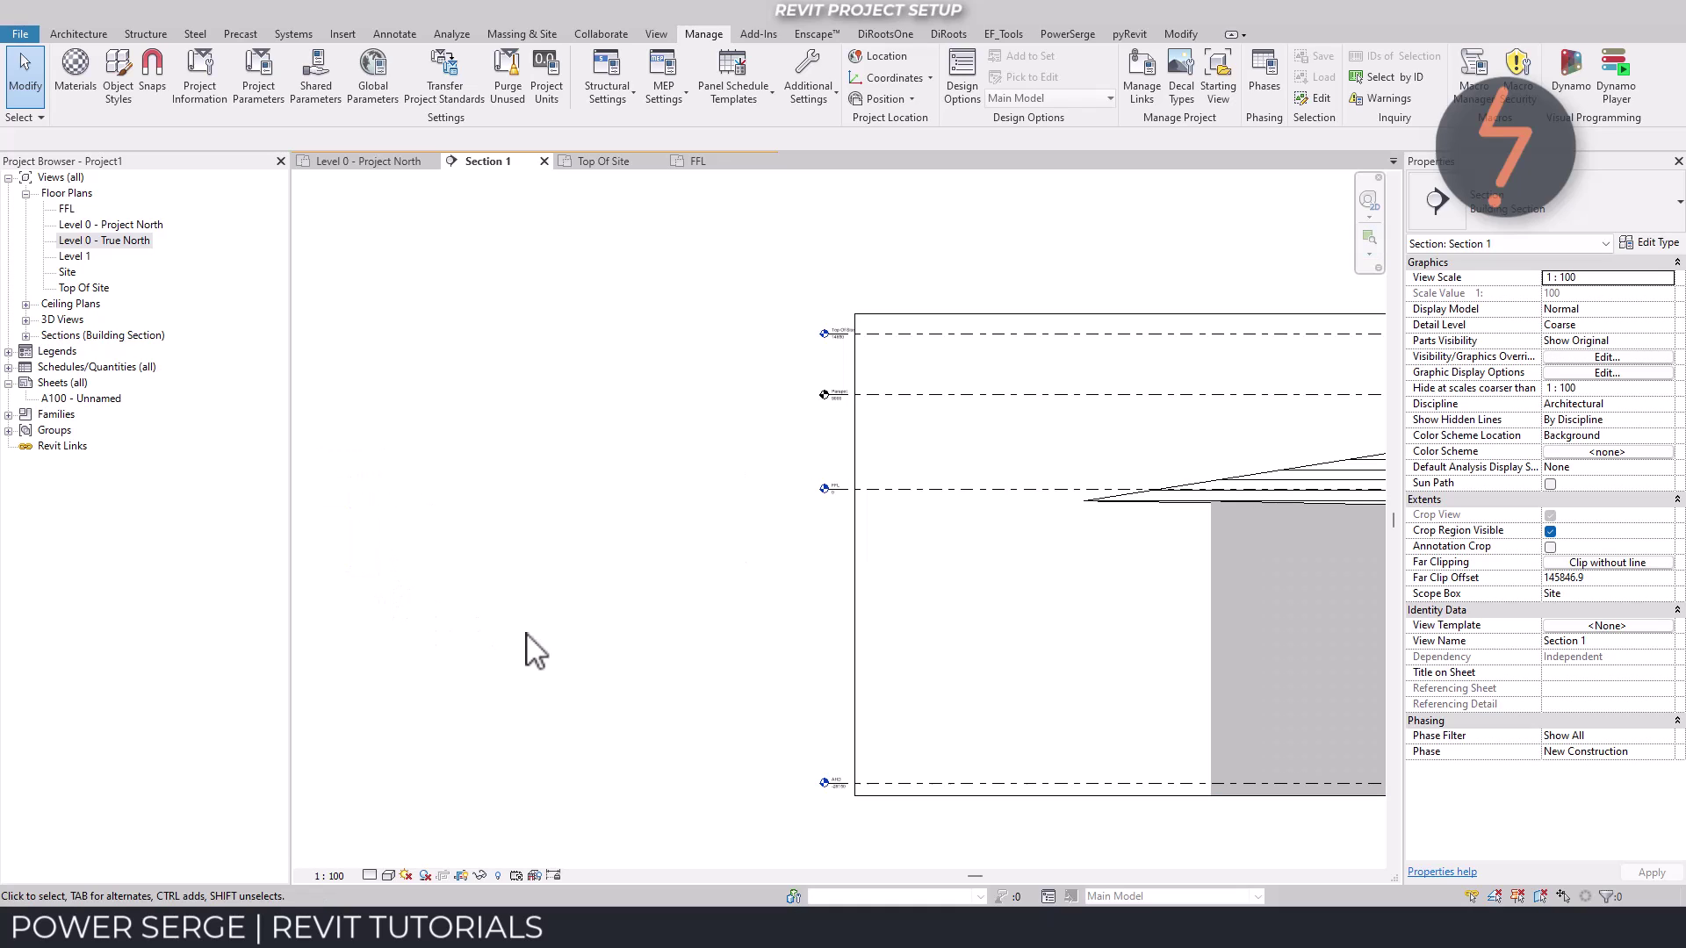
pyautogui.click(936, 782)
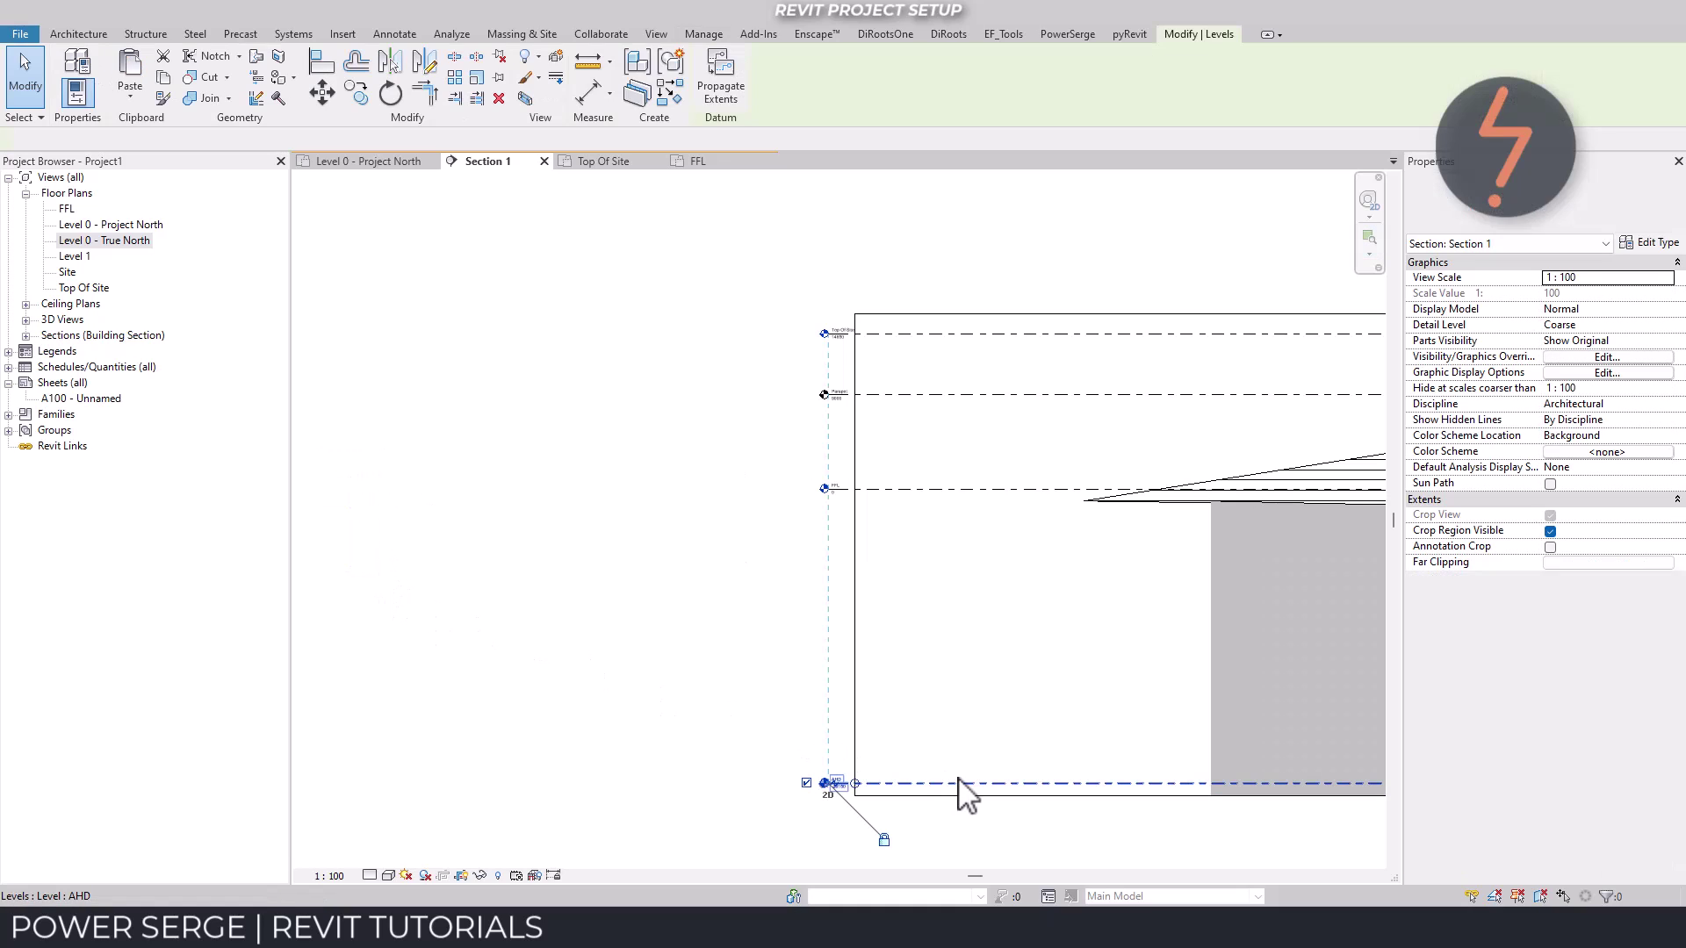
pyautogui.click(1645, 244)
pyautogui.click(944, 397)
pyautogui.write('E')
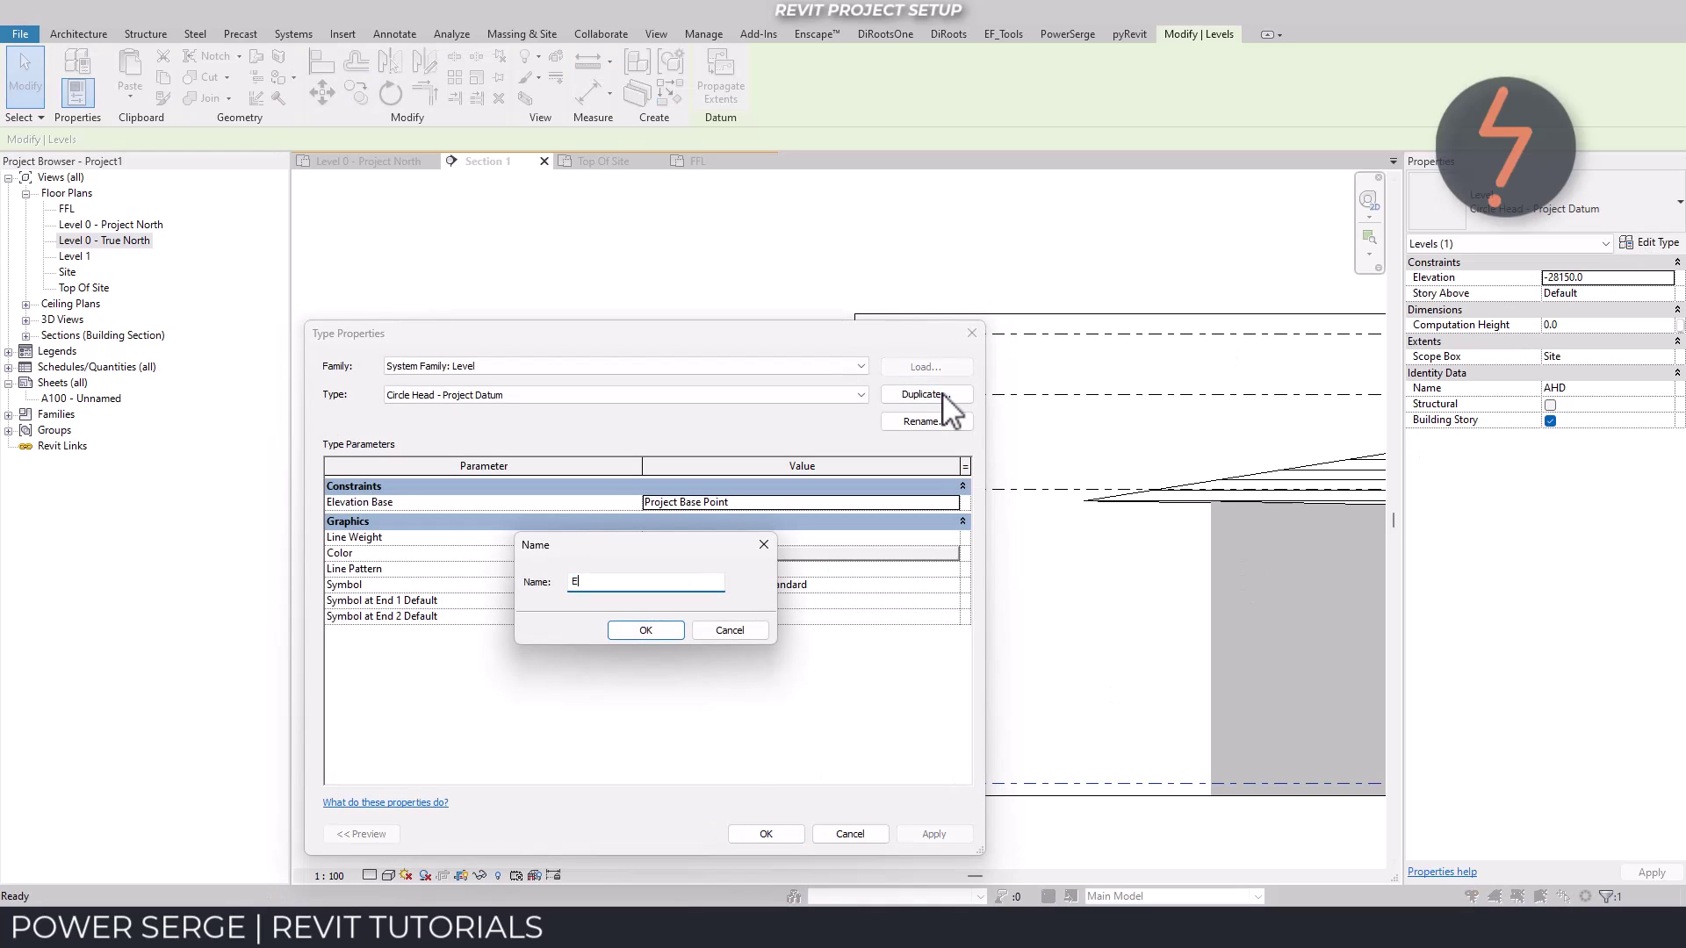
pyautogui.write('xample')
pyautogui.click(672, 632)
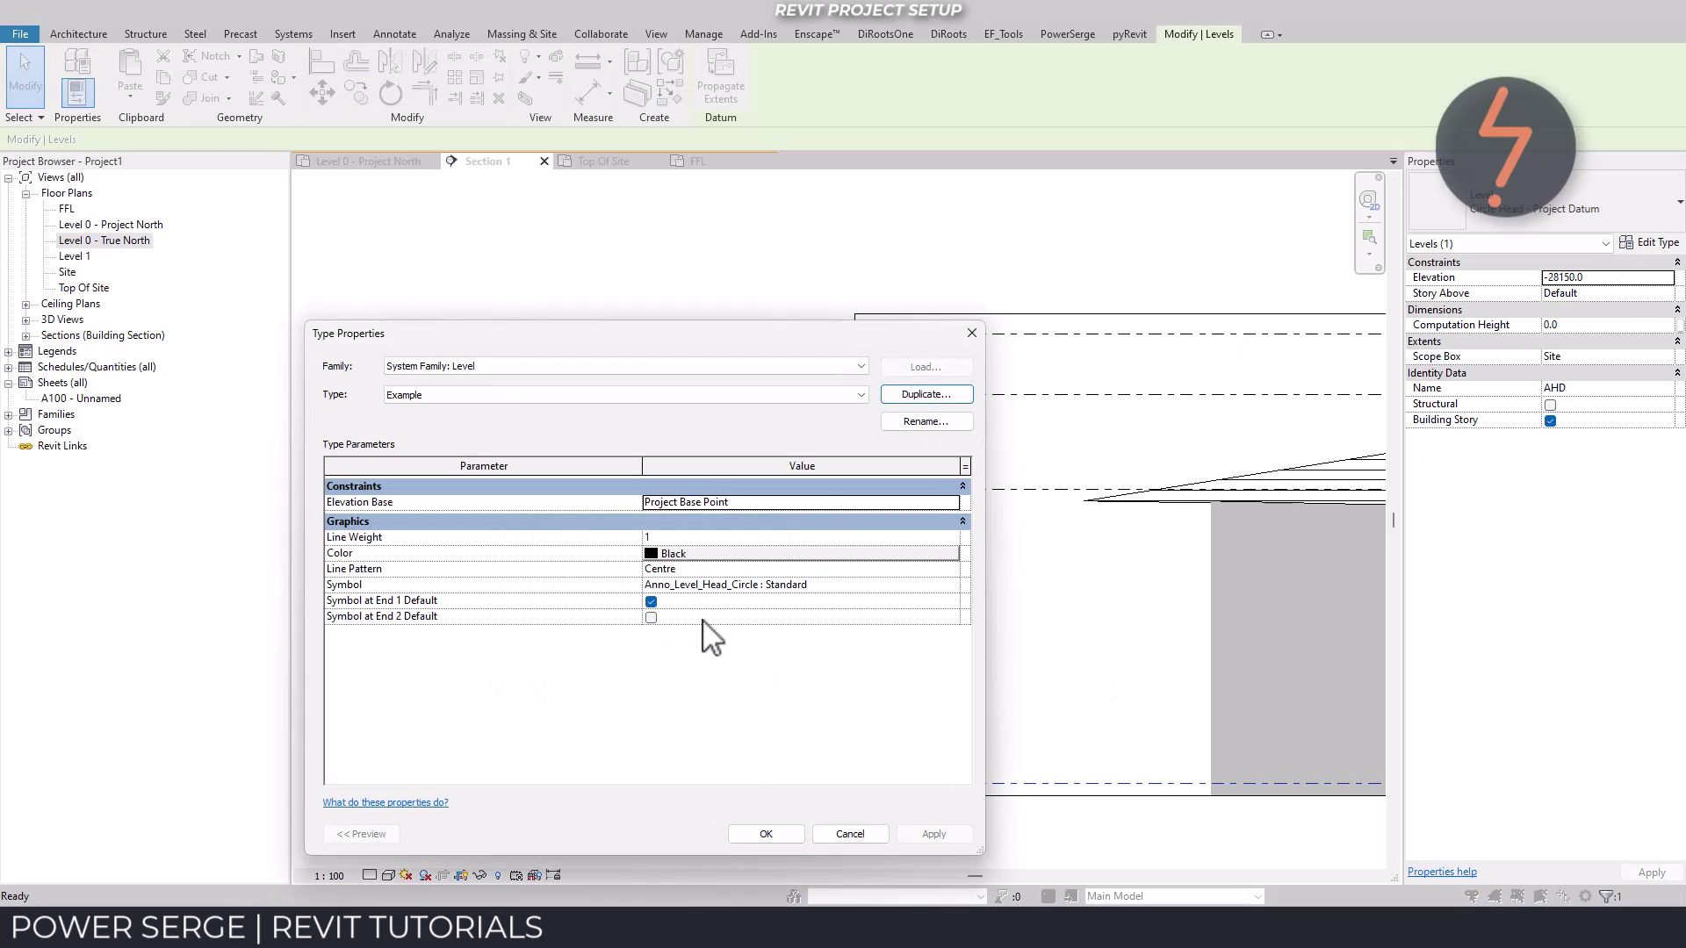
pyautogui.click(952, 503)
pyautogui.click(924, 532)
pyautogui.click(765, 833)
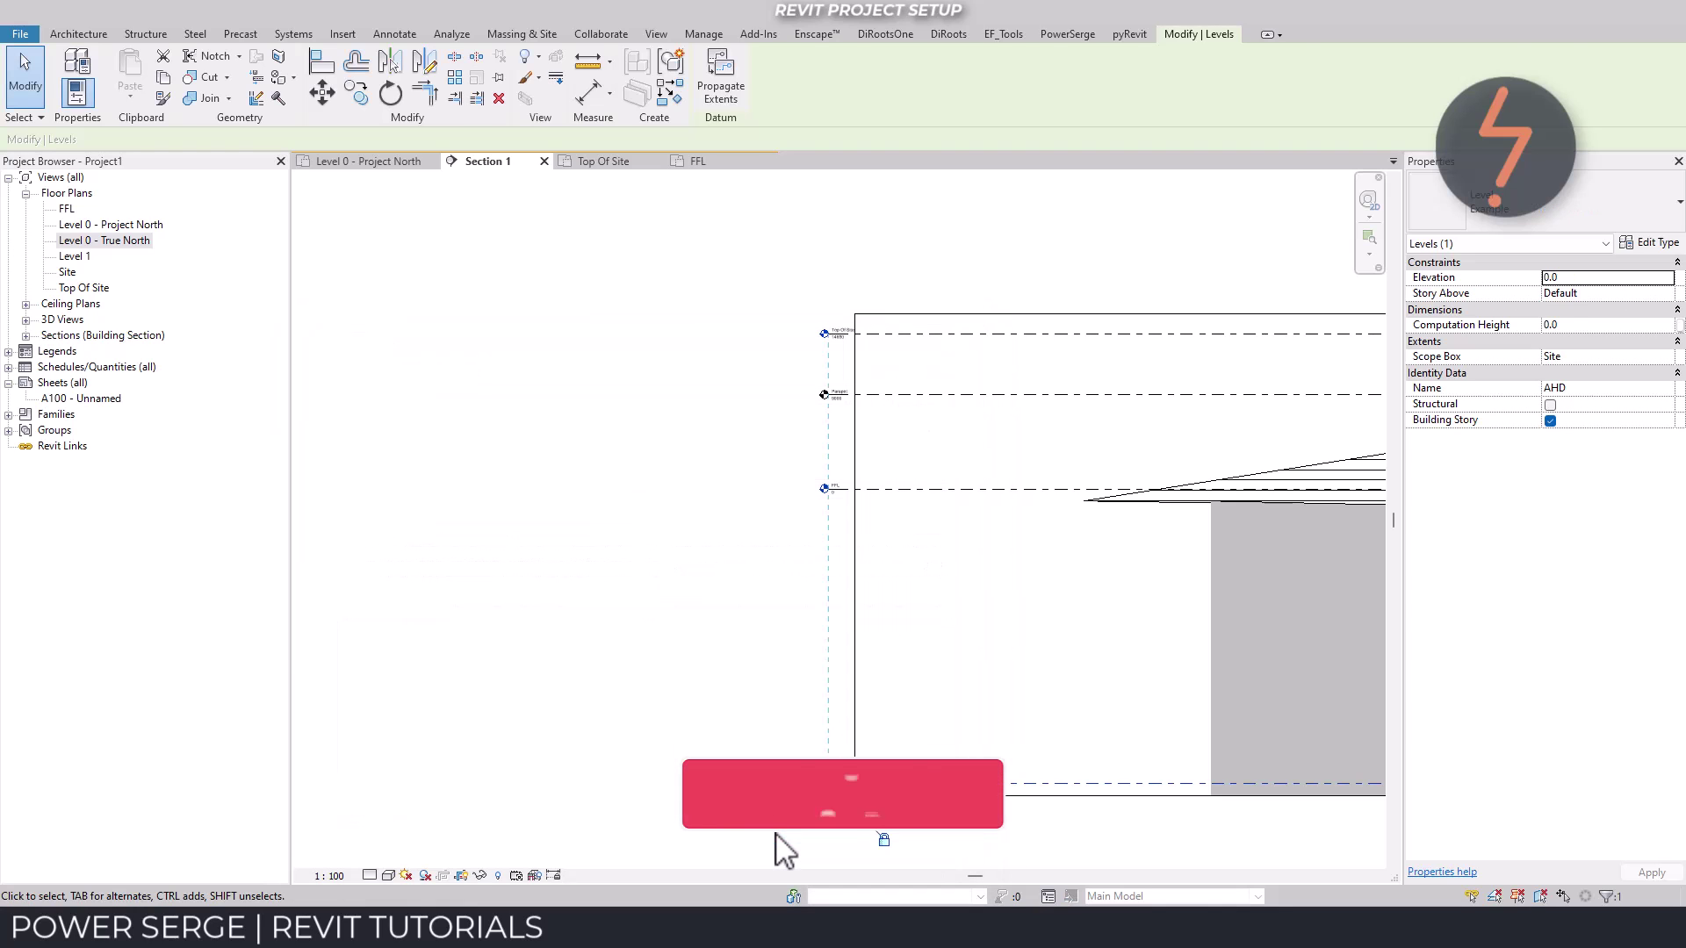
# - Switch the FFL level to the Example type so its head reads 28150, then reopen the FFL plan
pyautogui.press('Escape')
pyautogui.click(825, 488)
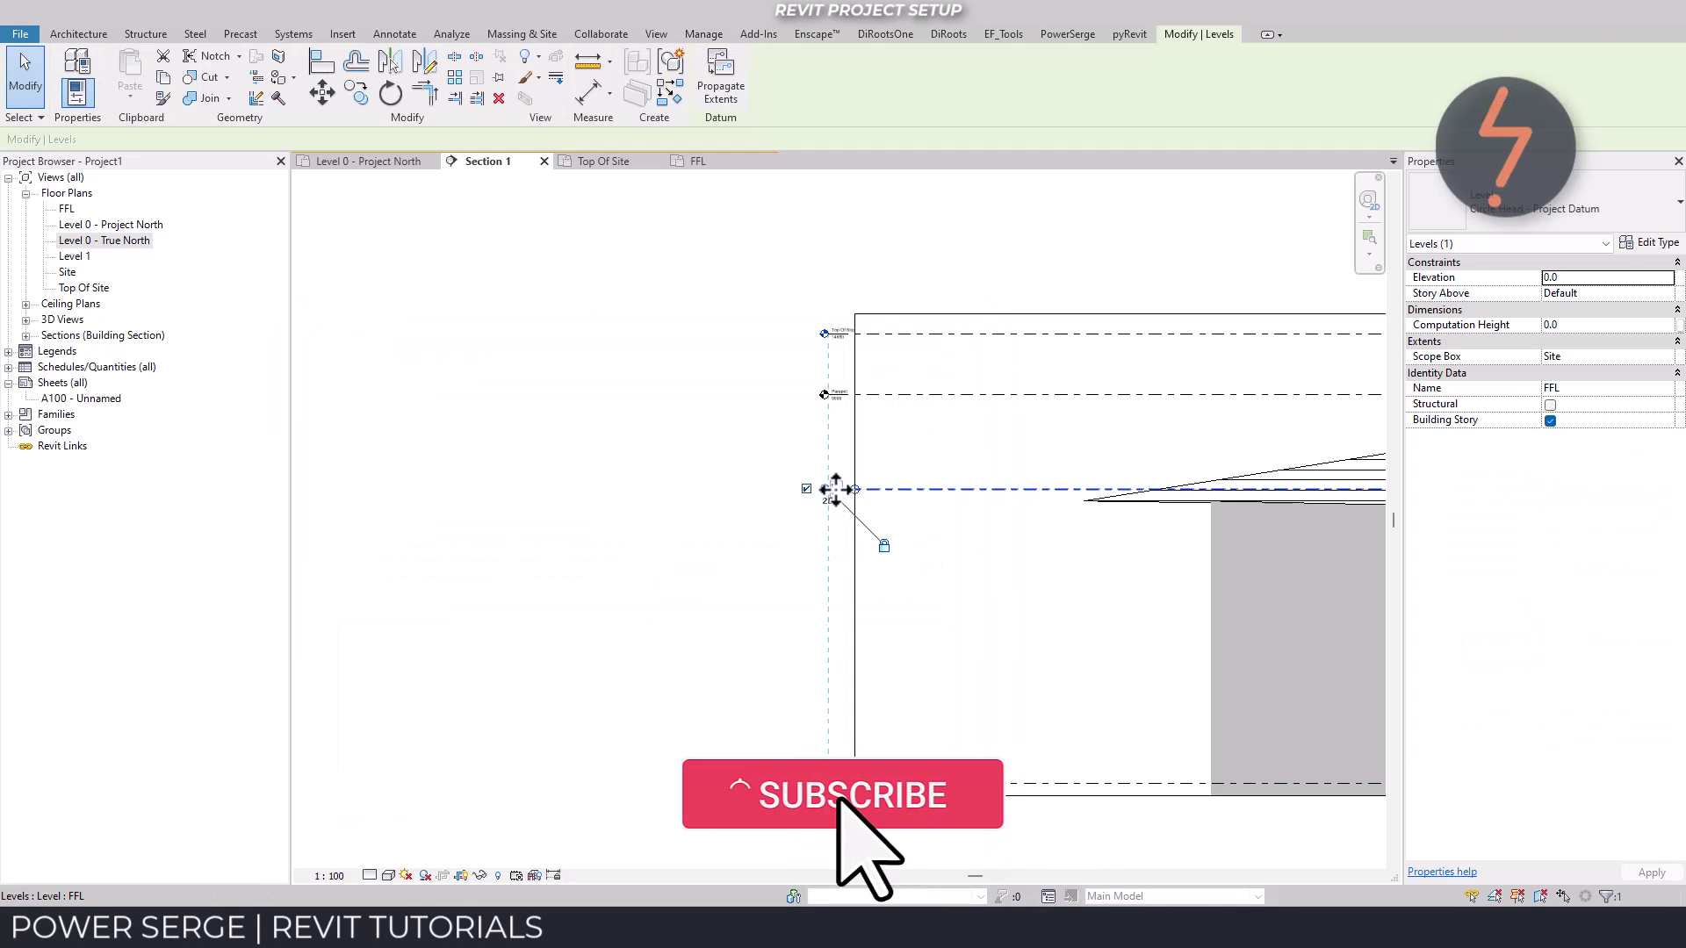
pyautogui.click(1646, 211)
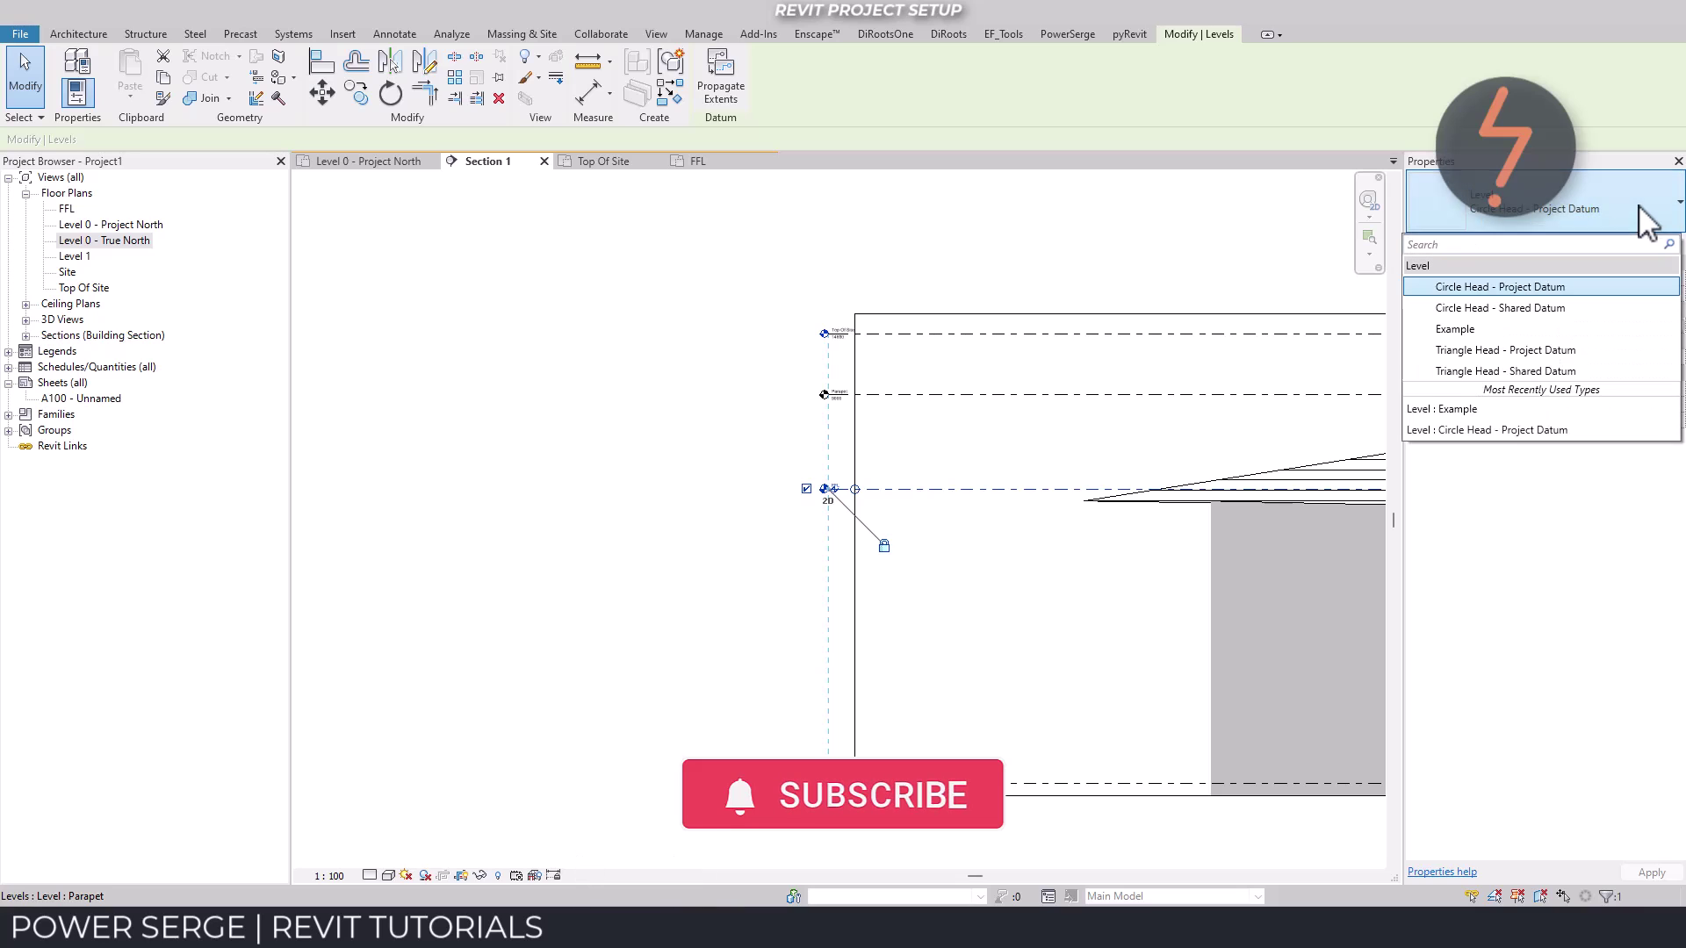
pyautogui.click(1638, 329)
pyautogui.press('Escape')
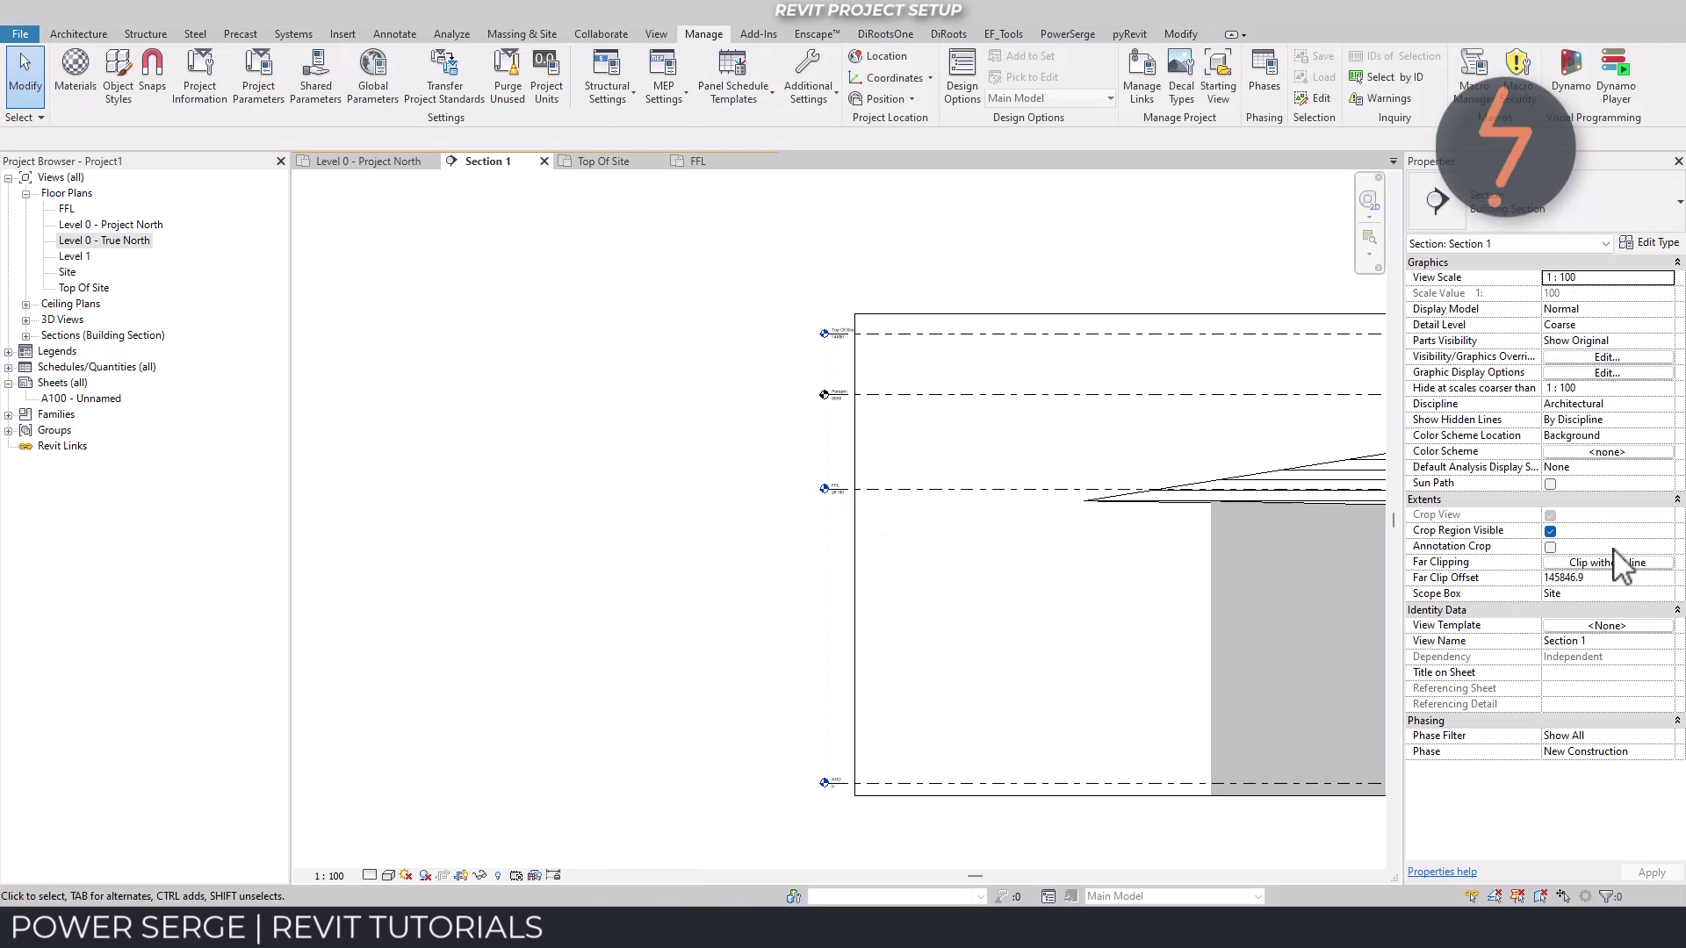
pyautogui.rightClick(749, 446)
pyautogui.click(779, 586)
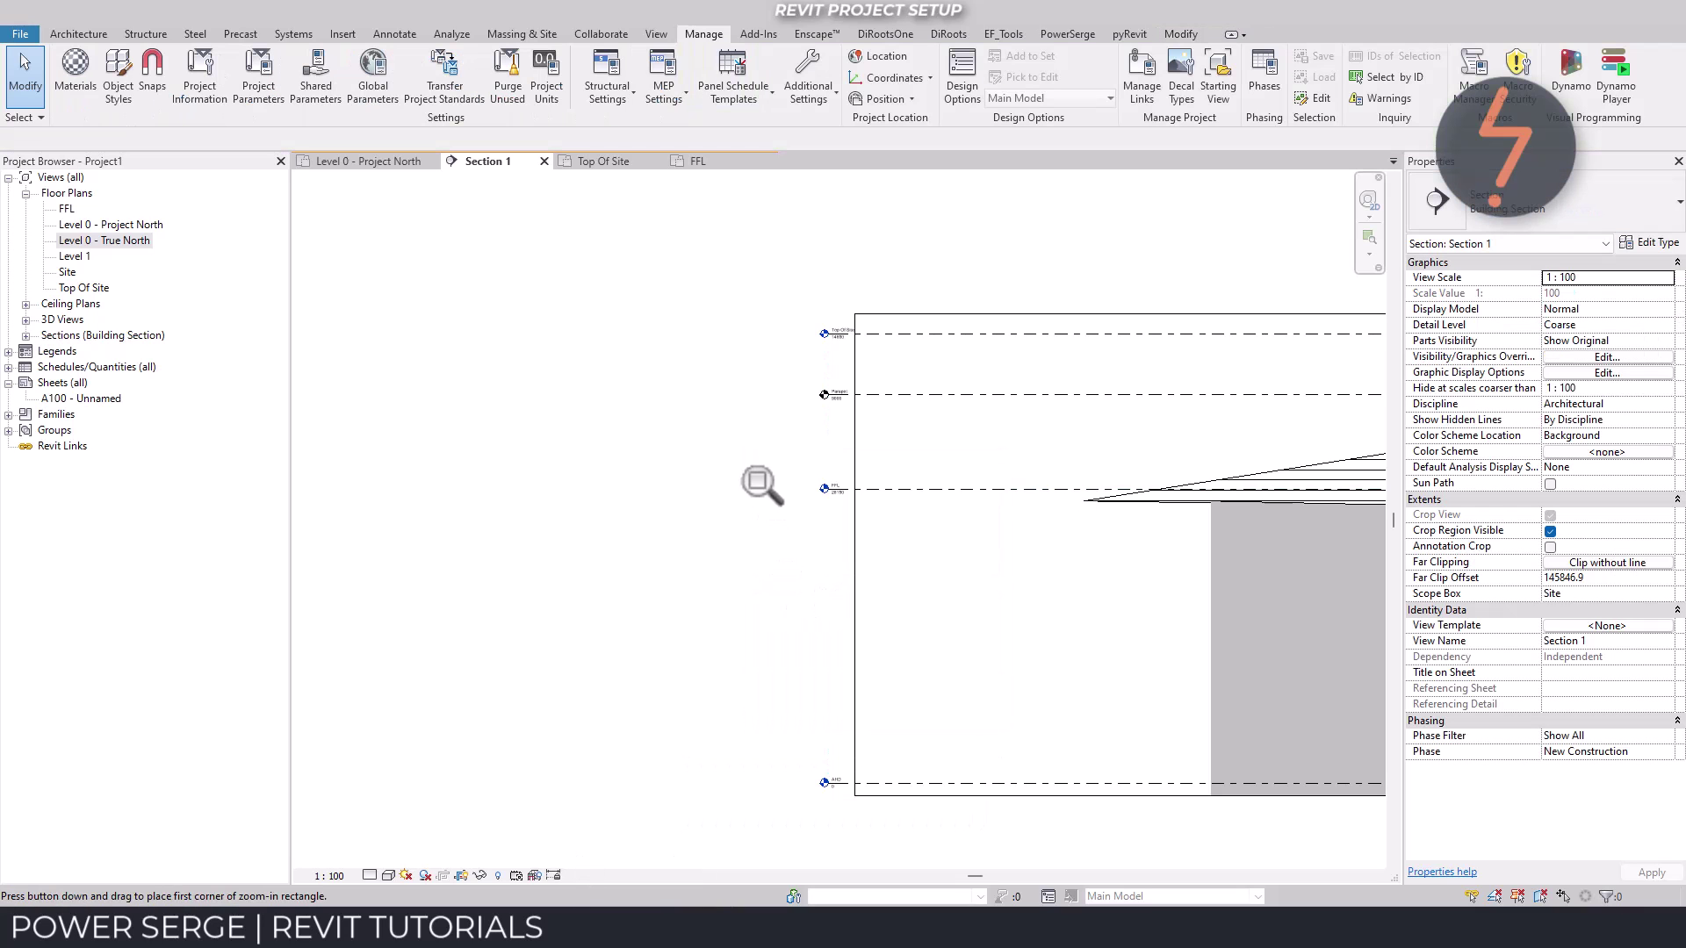
pyautogui.moveTo(742, 465)
pyautogui.mouseDown()
pyautogui.moveTo(888, 809)
pyautogui.moveTo(869, 803)
pyautogui.mouseUp()
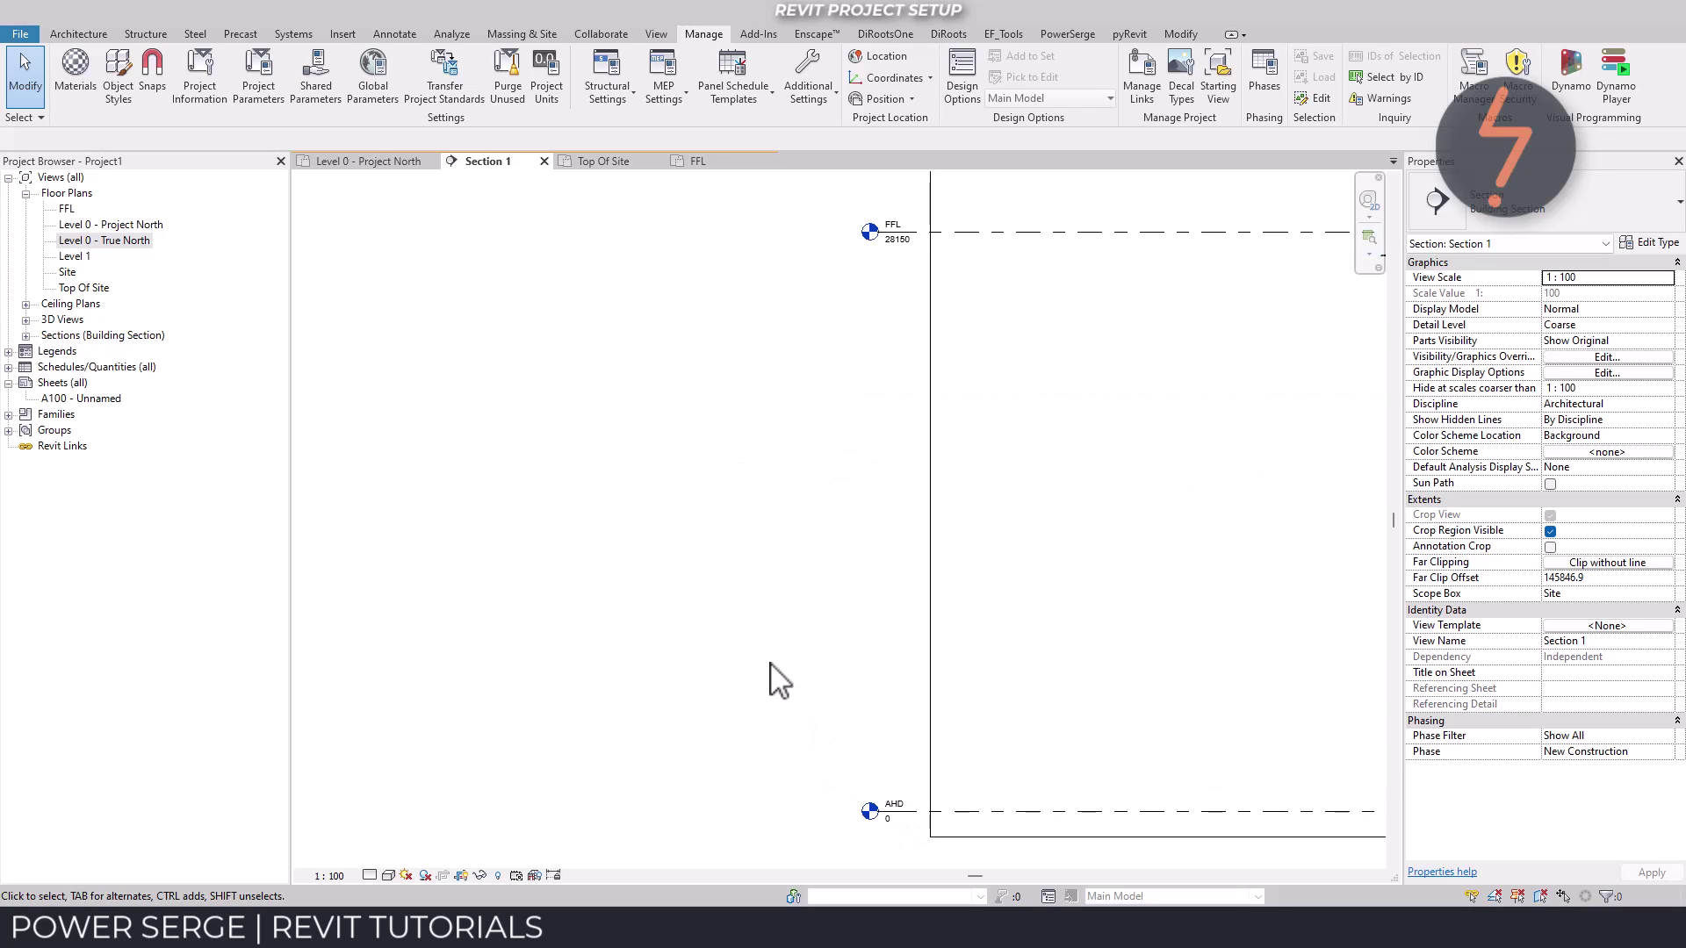
pyautogui.click(698, 160)
# - Close the other open views and delete the section line from the site plan
pyautogui.rightClick(653, 329)
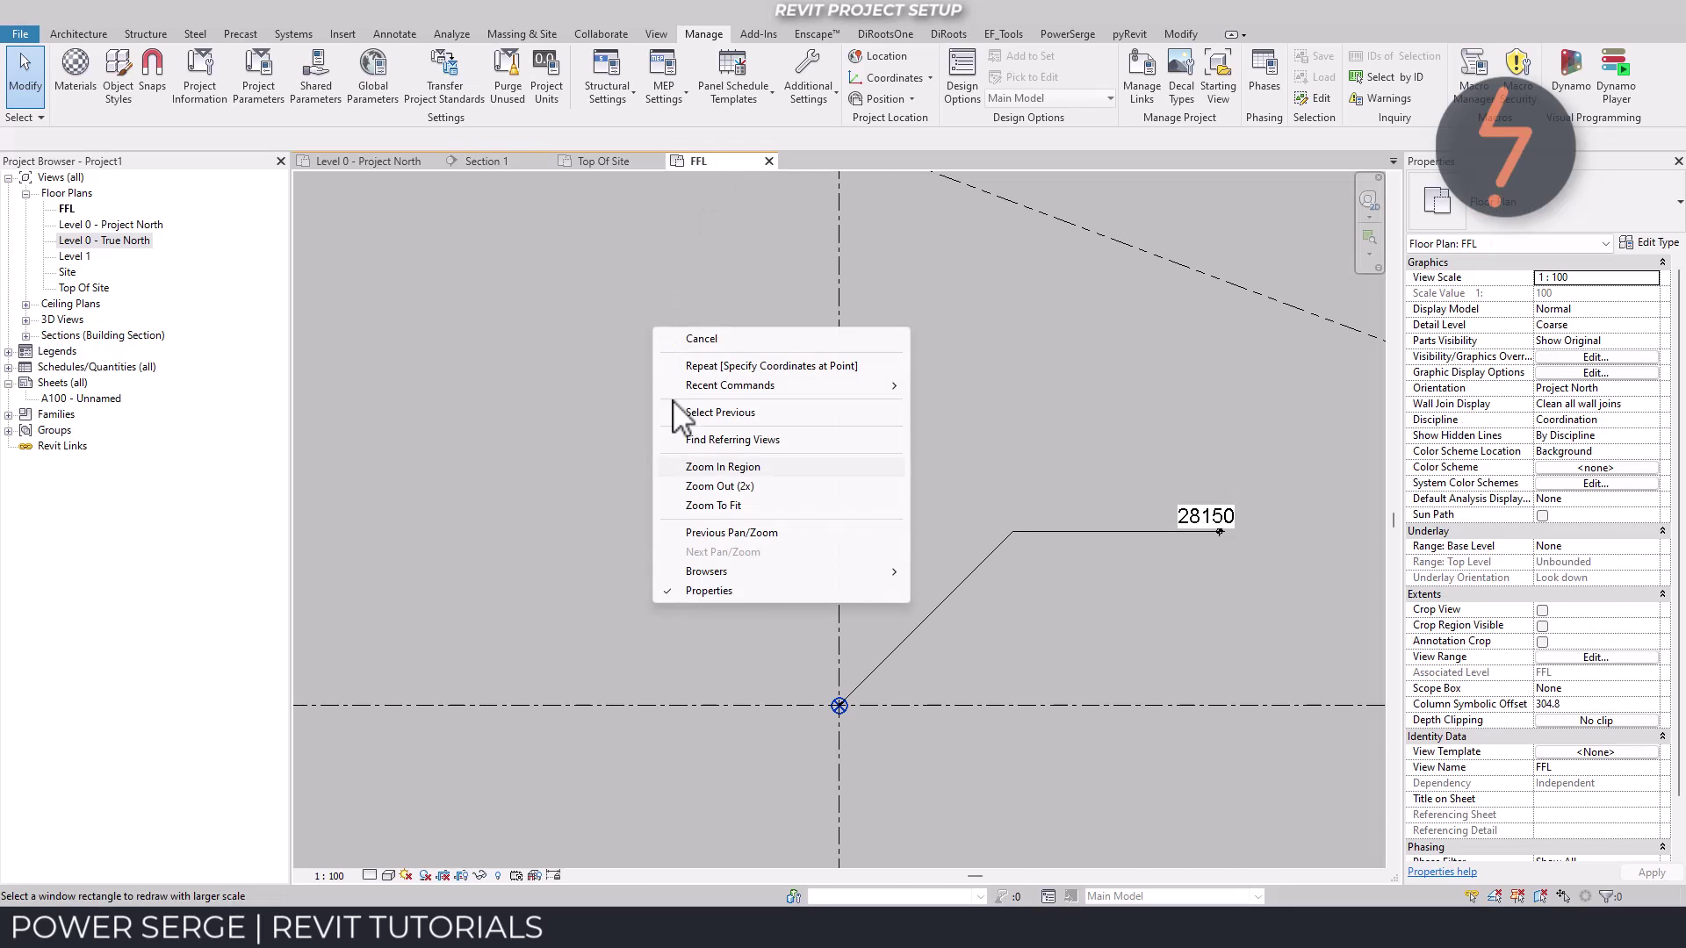
pyautogui.click(702, 511)
pyautogui.click(404, 10)
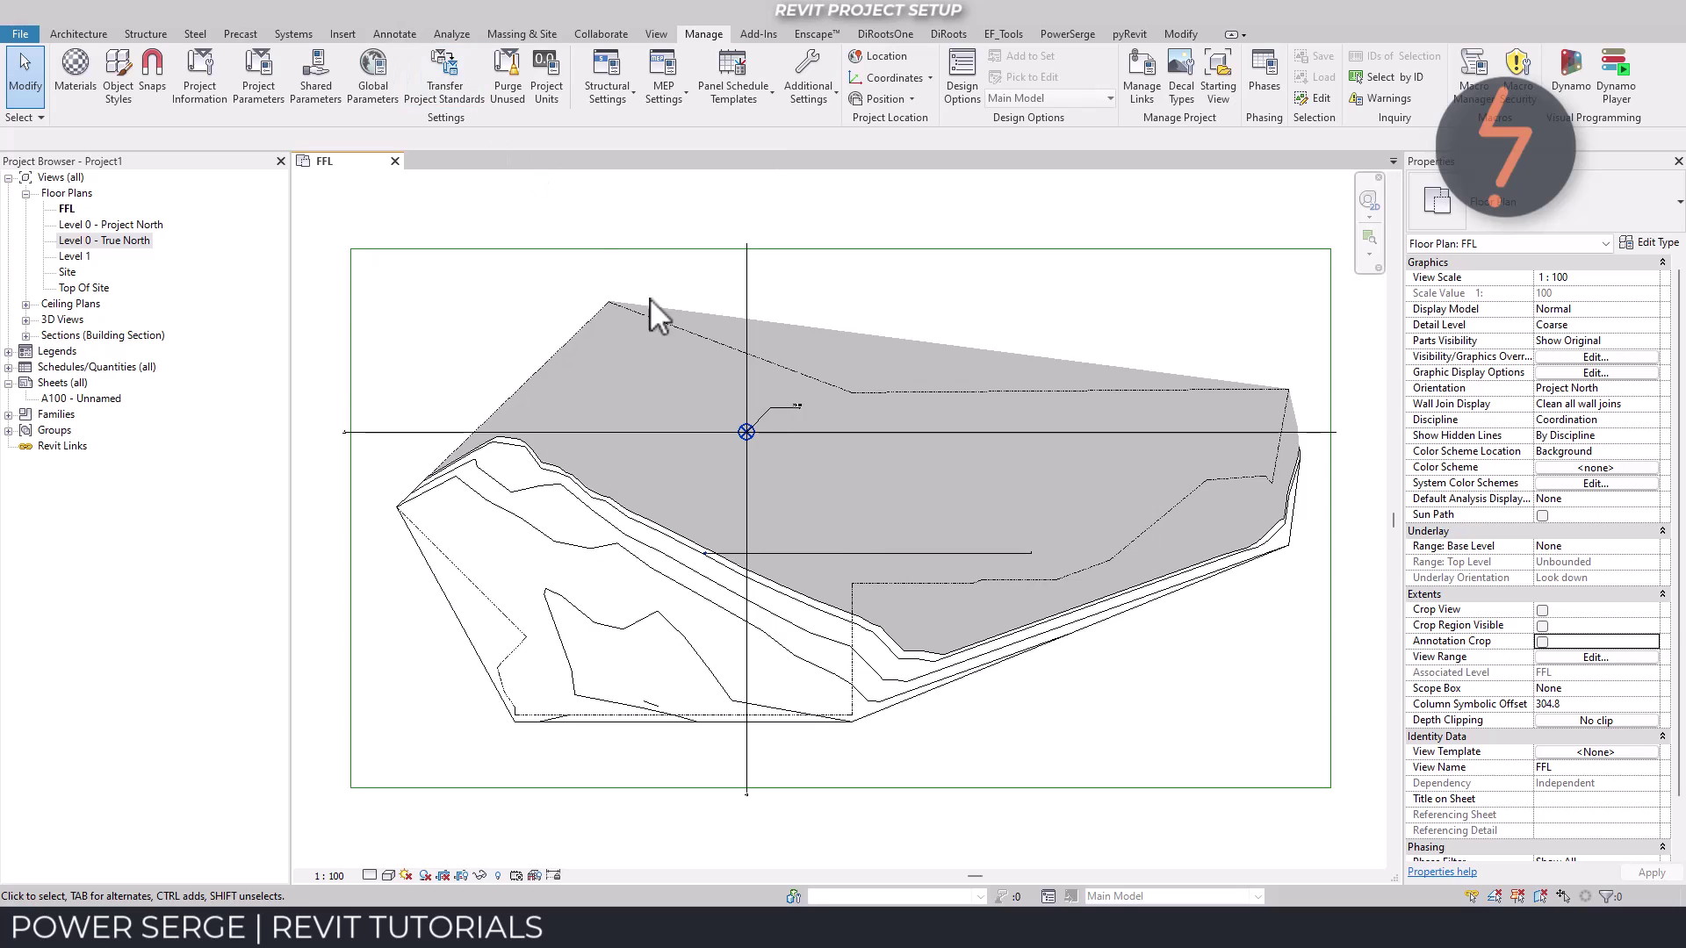
pyautogui.click(867, 552)
pyautogui.press('Delete')
pyautogui.click(882, 515)
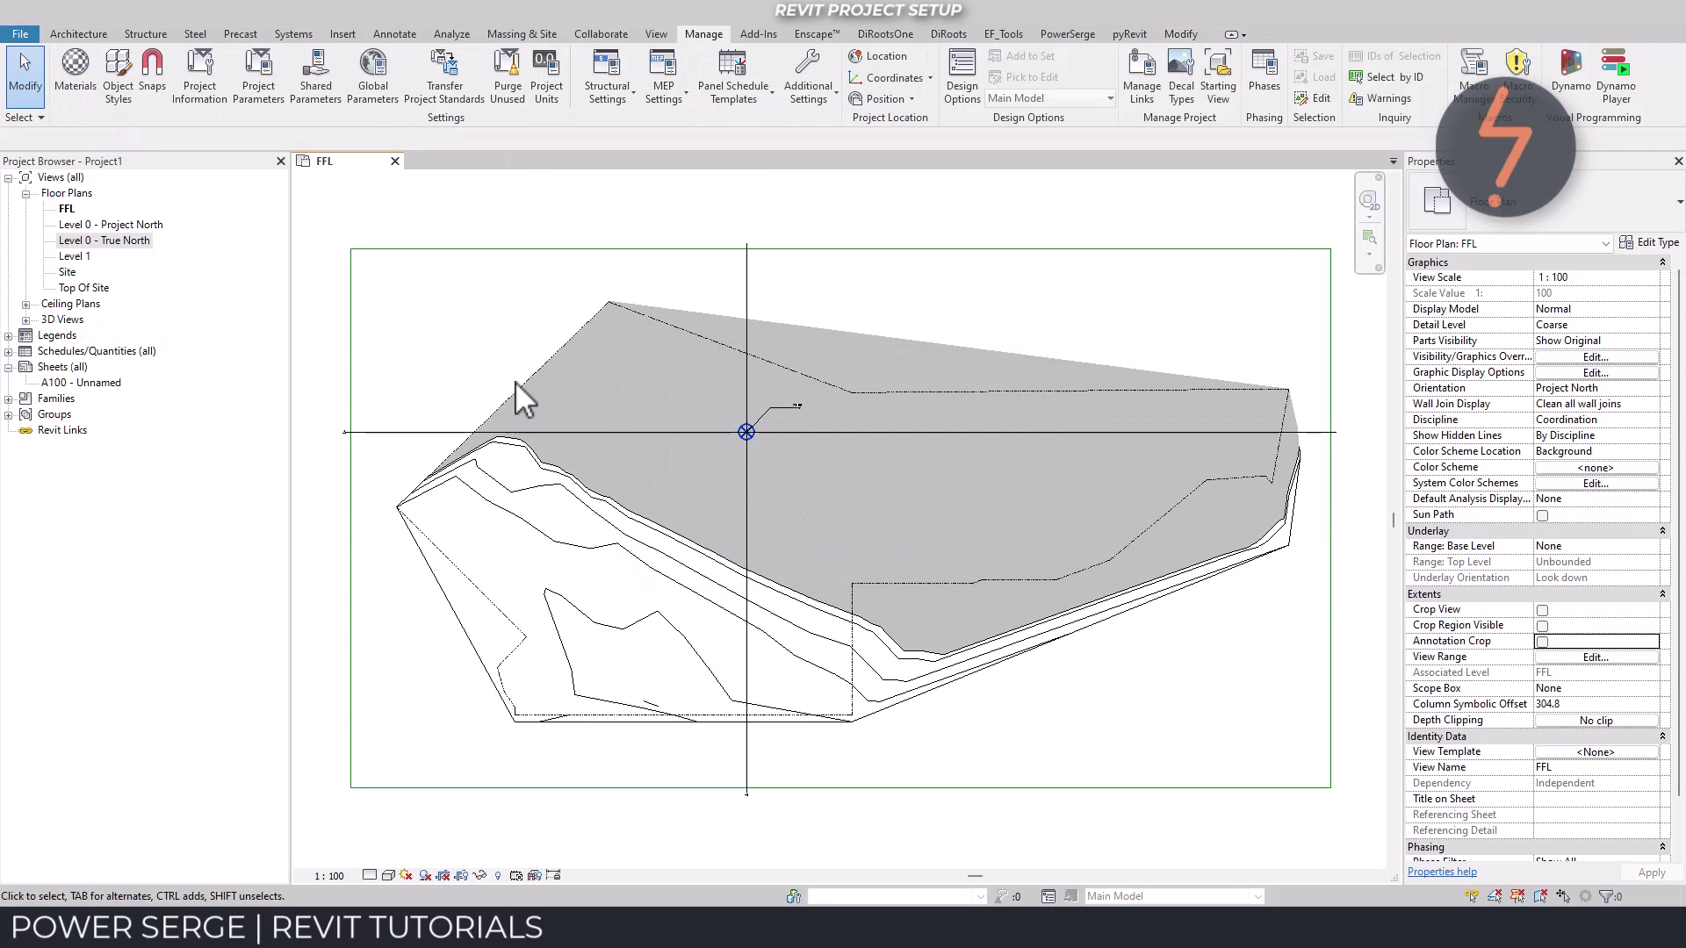
# - Rename the Level 0 - True North plan view to 'AHD - True North - Working'
pyautogui.rightClick(136, 246)
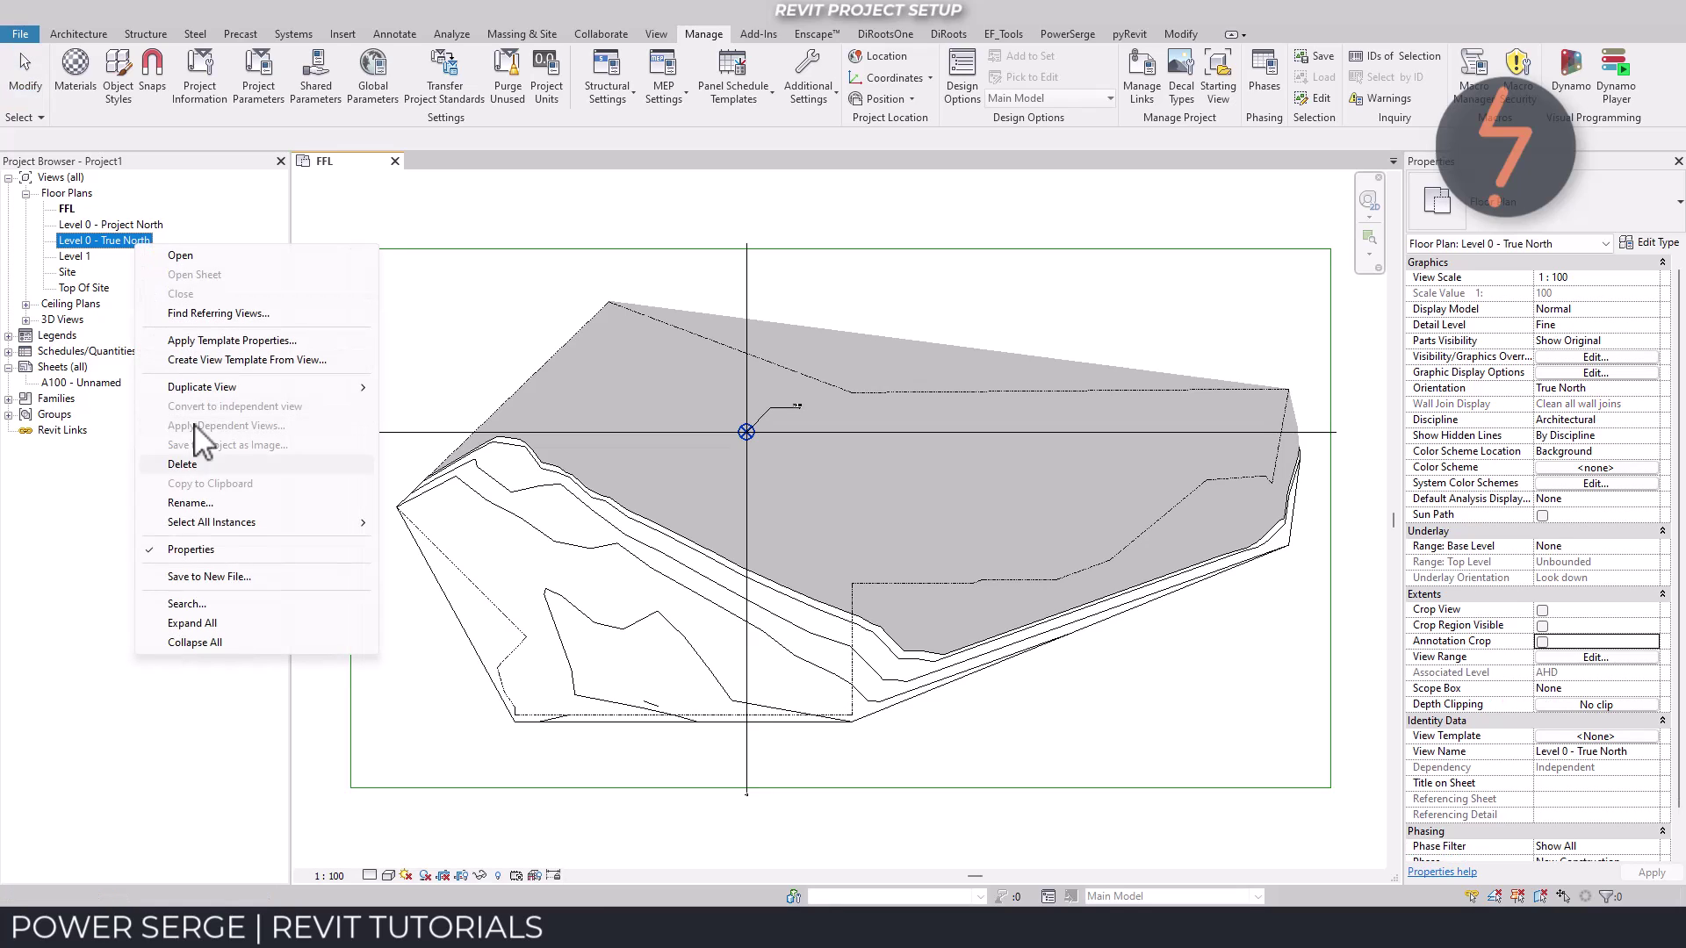
pyautogui.click(219, 504)
pyautogui.moveTo(91, 240); pyautogui.dragTo(59, 240)
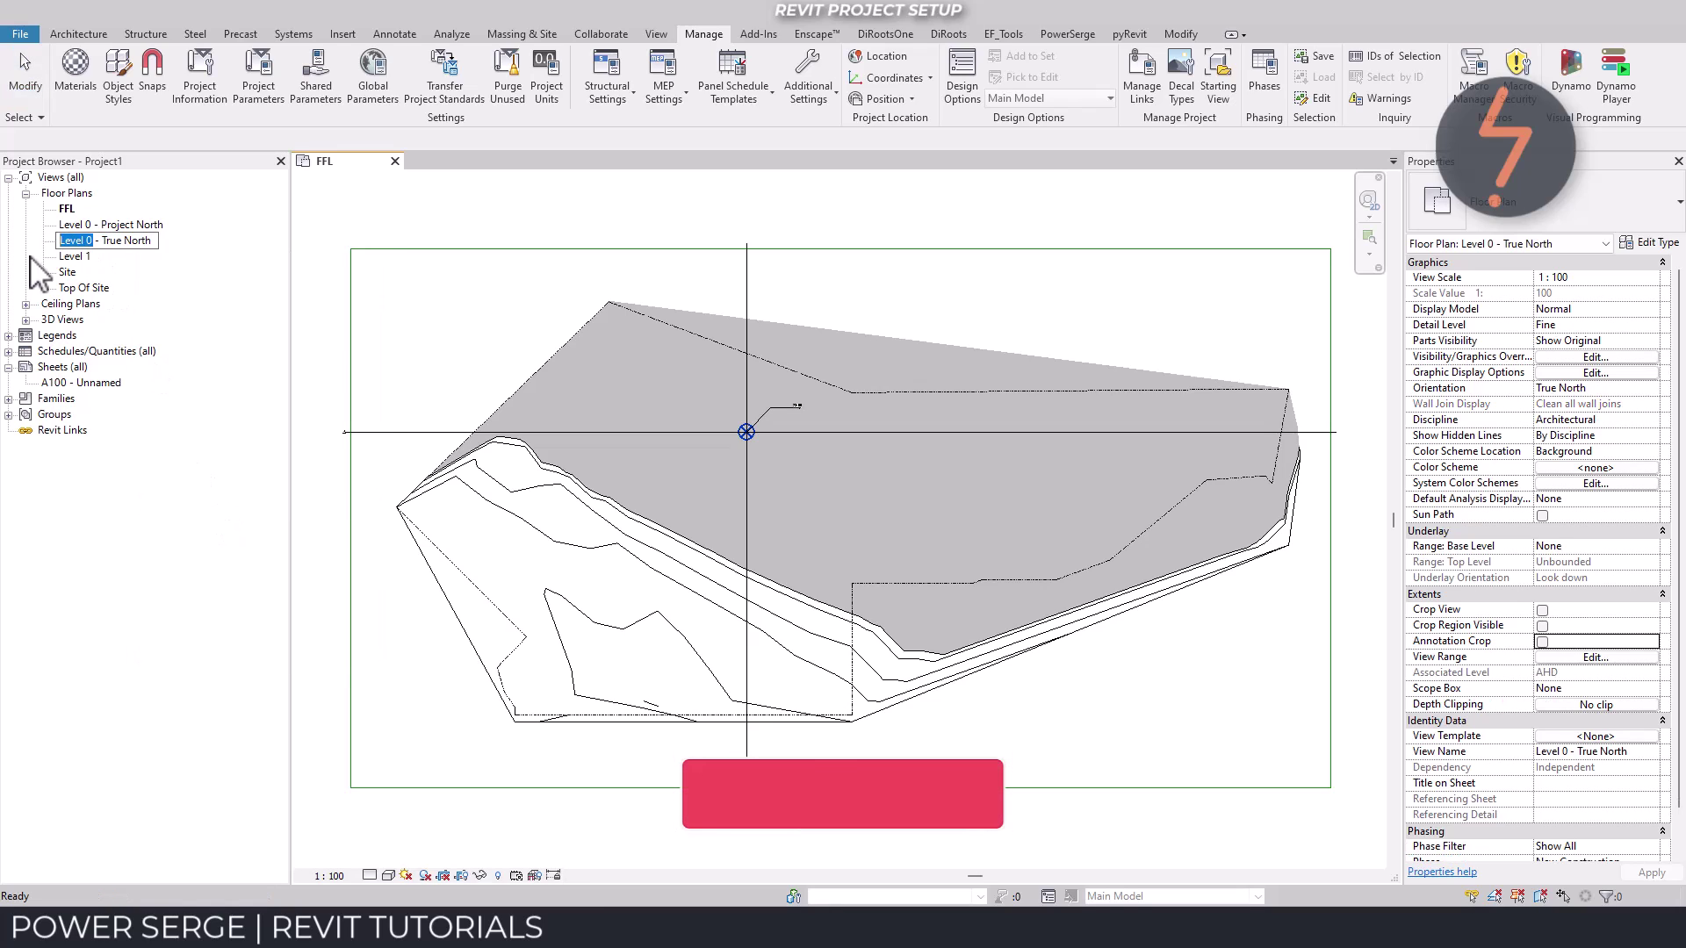
pyautogui.write('AHD')
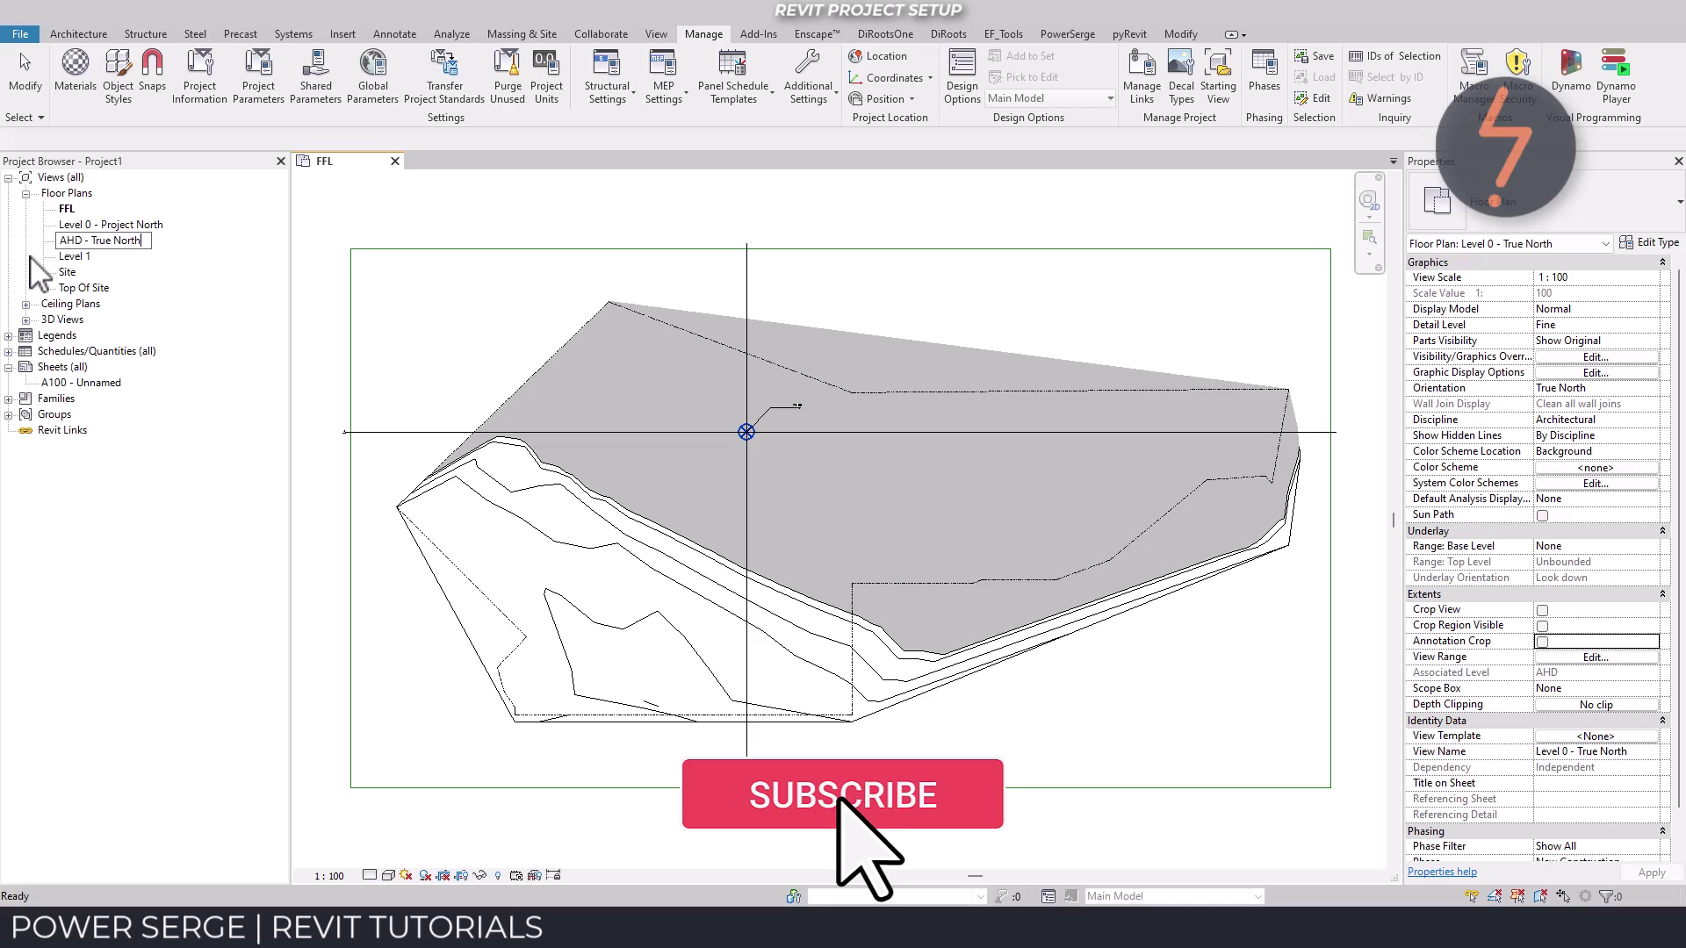
pyautogui.write(' - True North - Working')
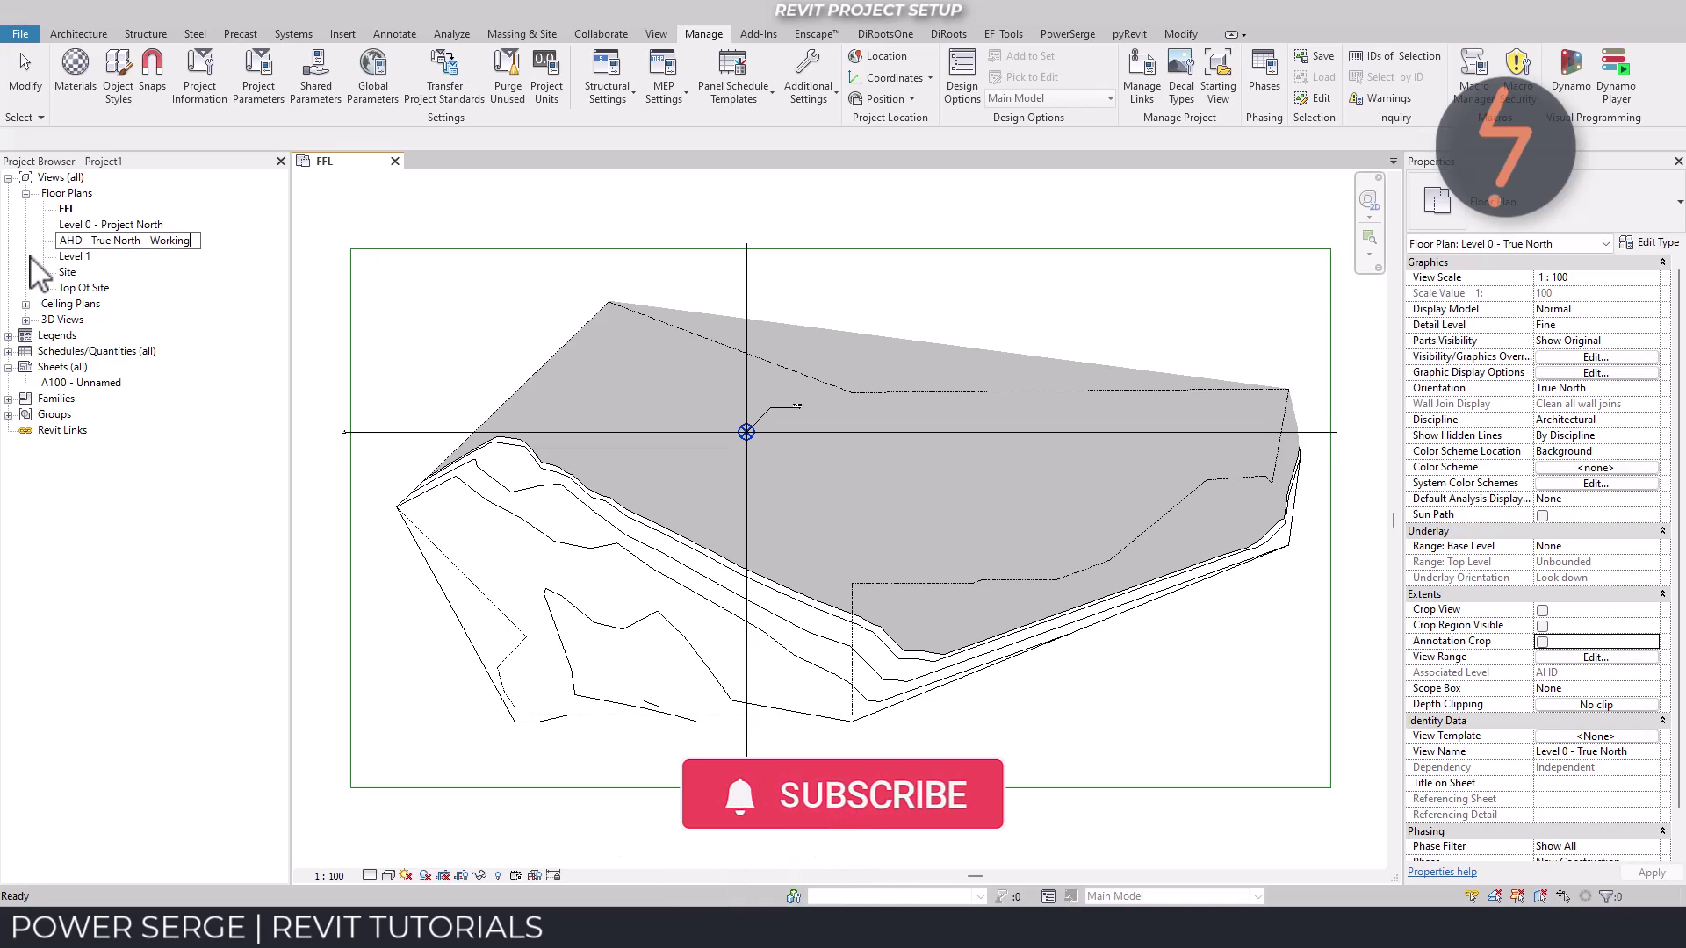
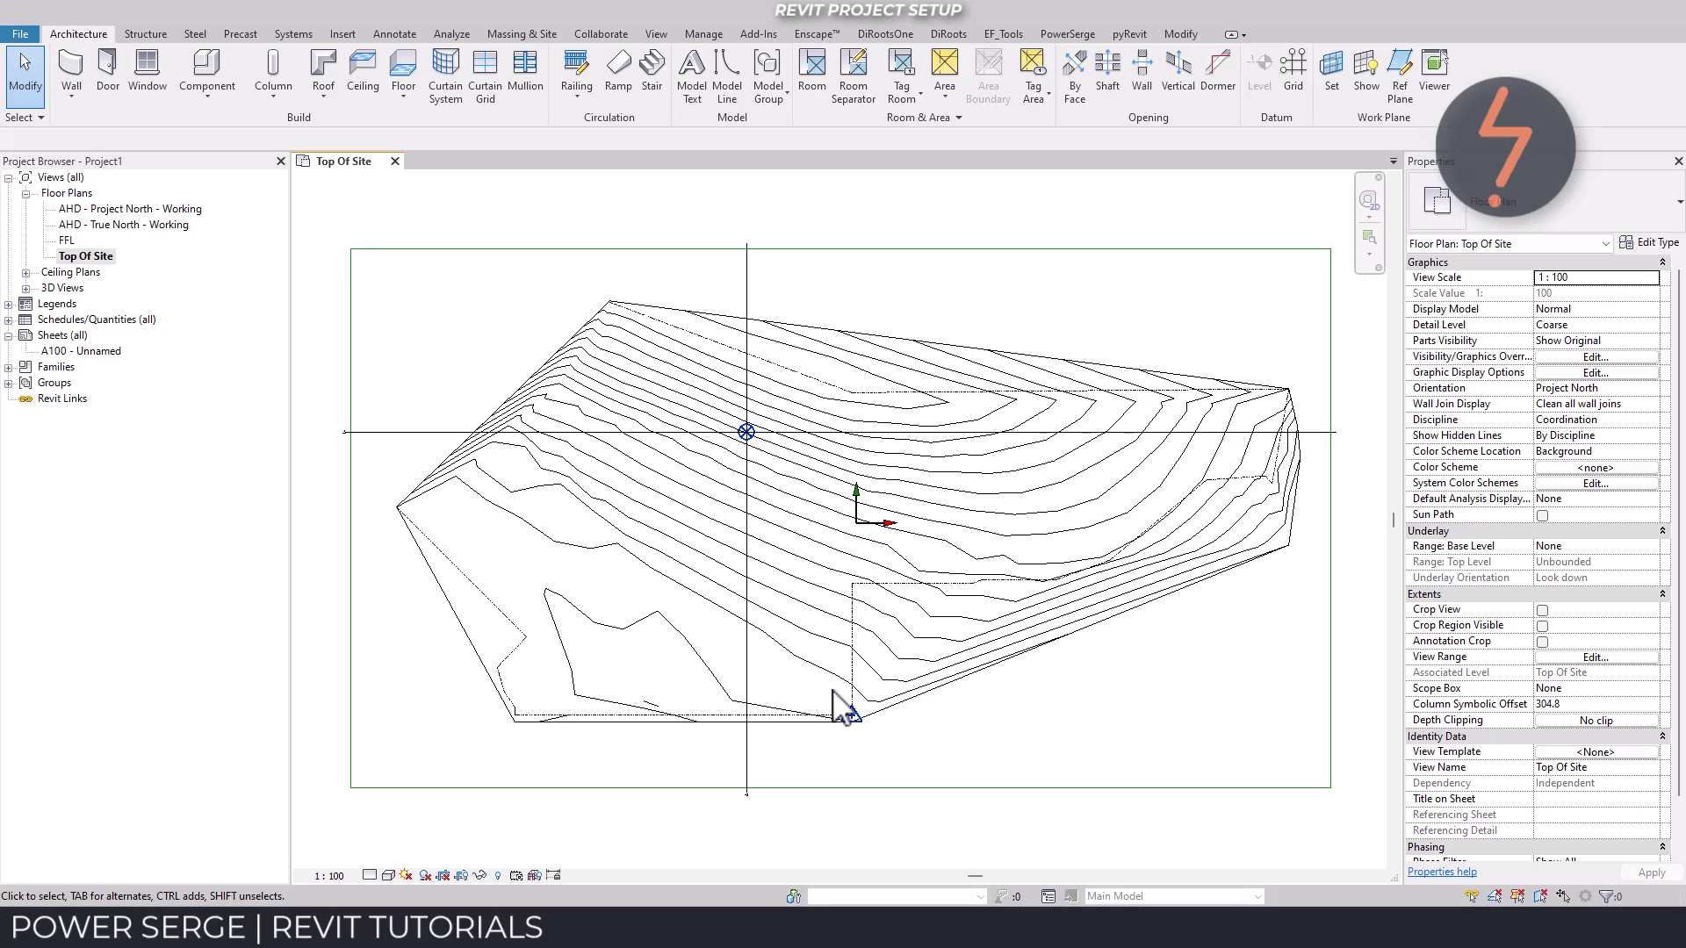
# - Start the Label Contours tool from the Massing & Site tools on the Top Of Site plan
pyautogui.click(552, 35)
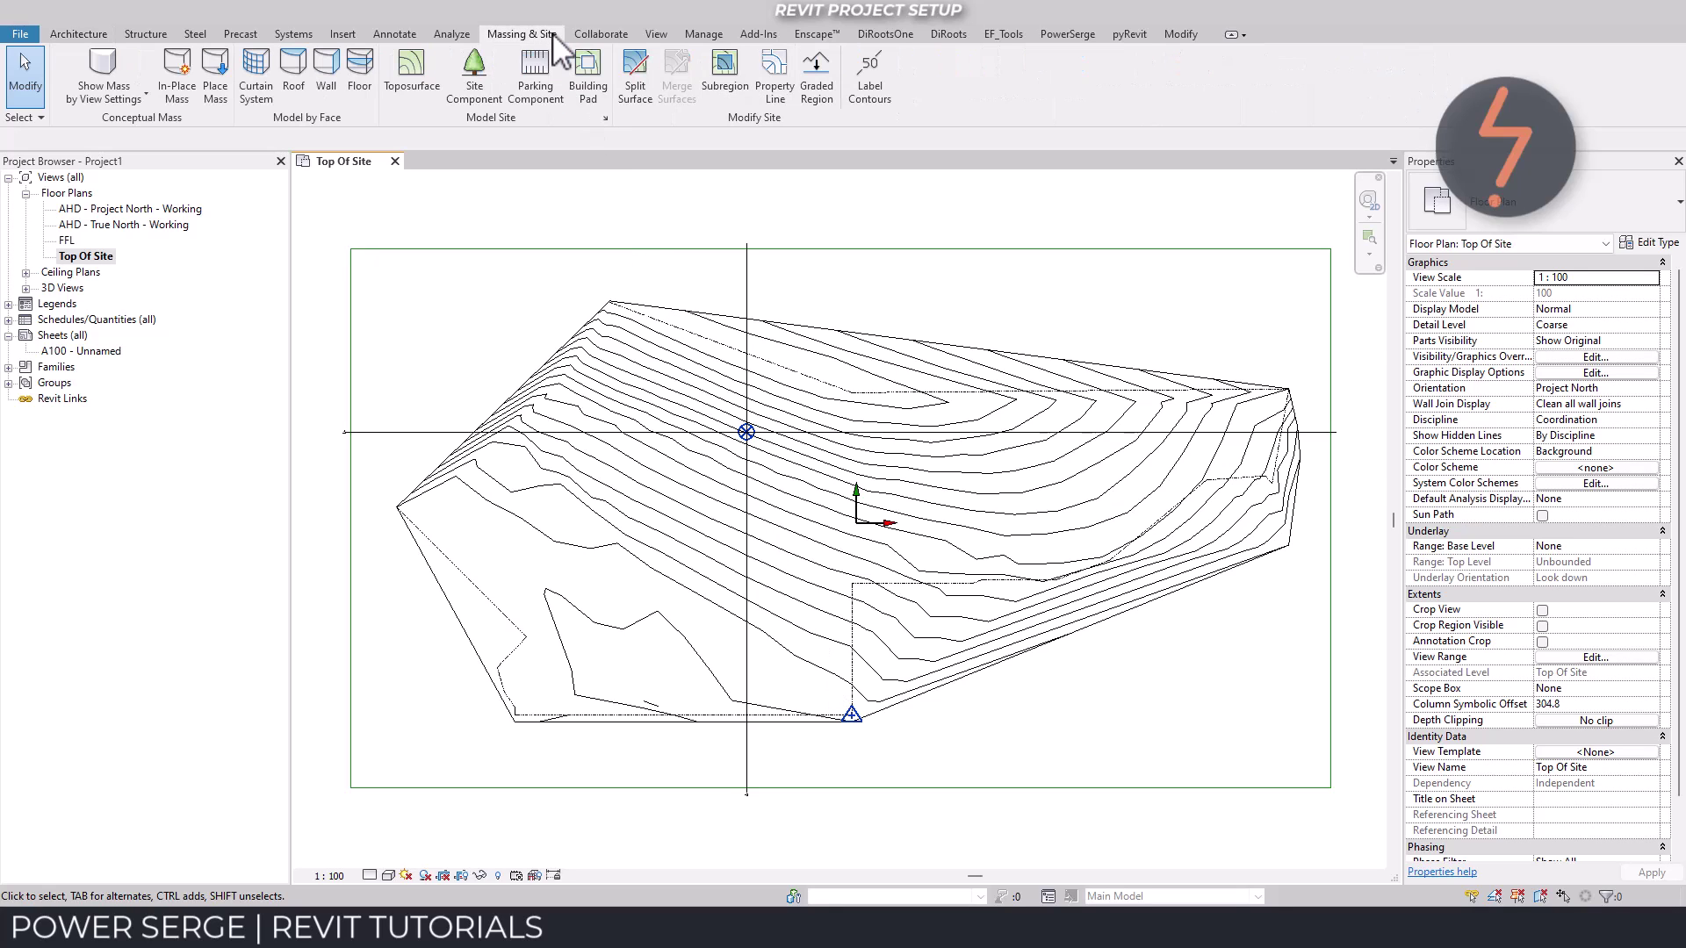
pyautogui.click(872, 98)
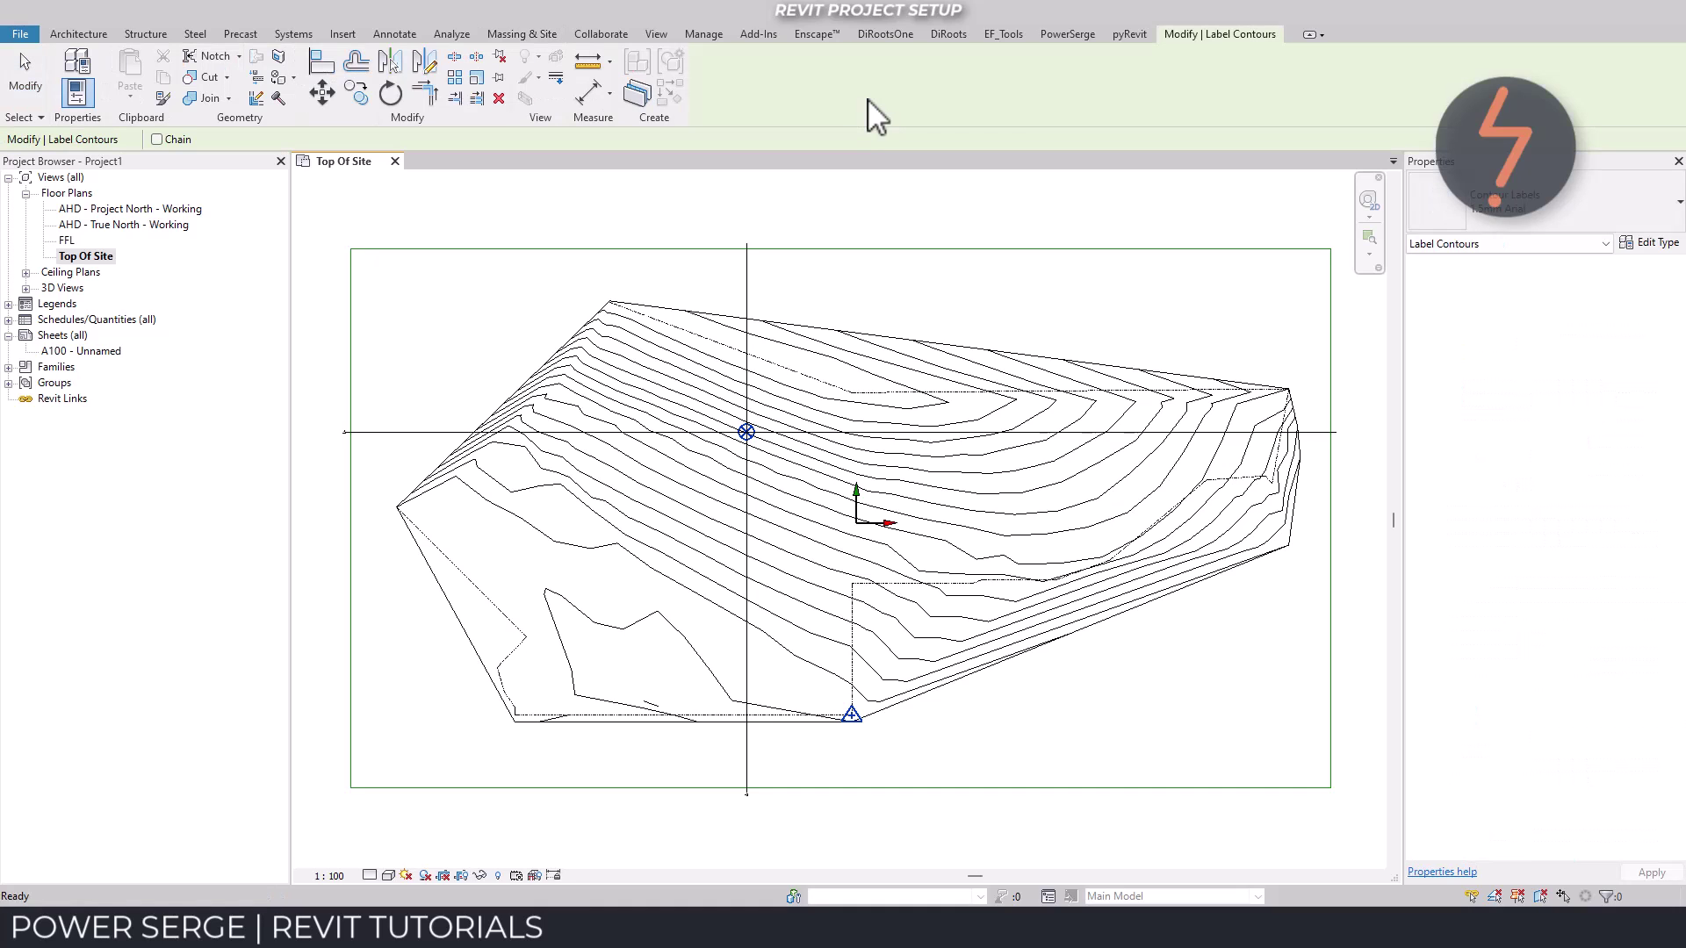
# - Duplicate the contour label type as 'Example', with Survey Point elevation base and 2.5 text size
pyautogui.click(1652, 247)
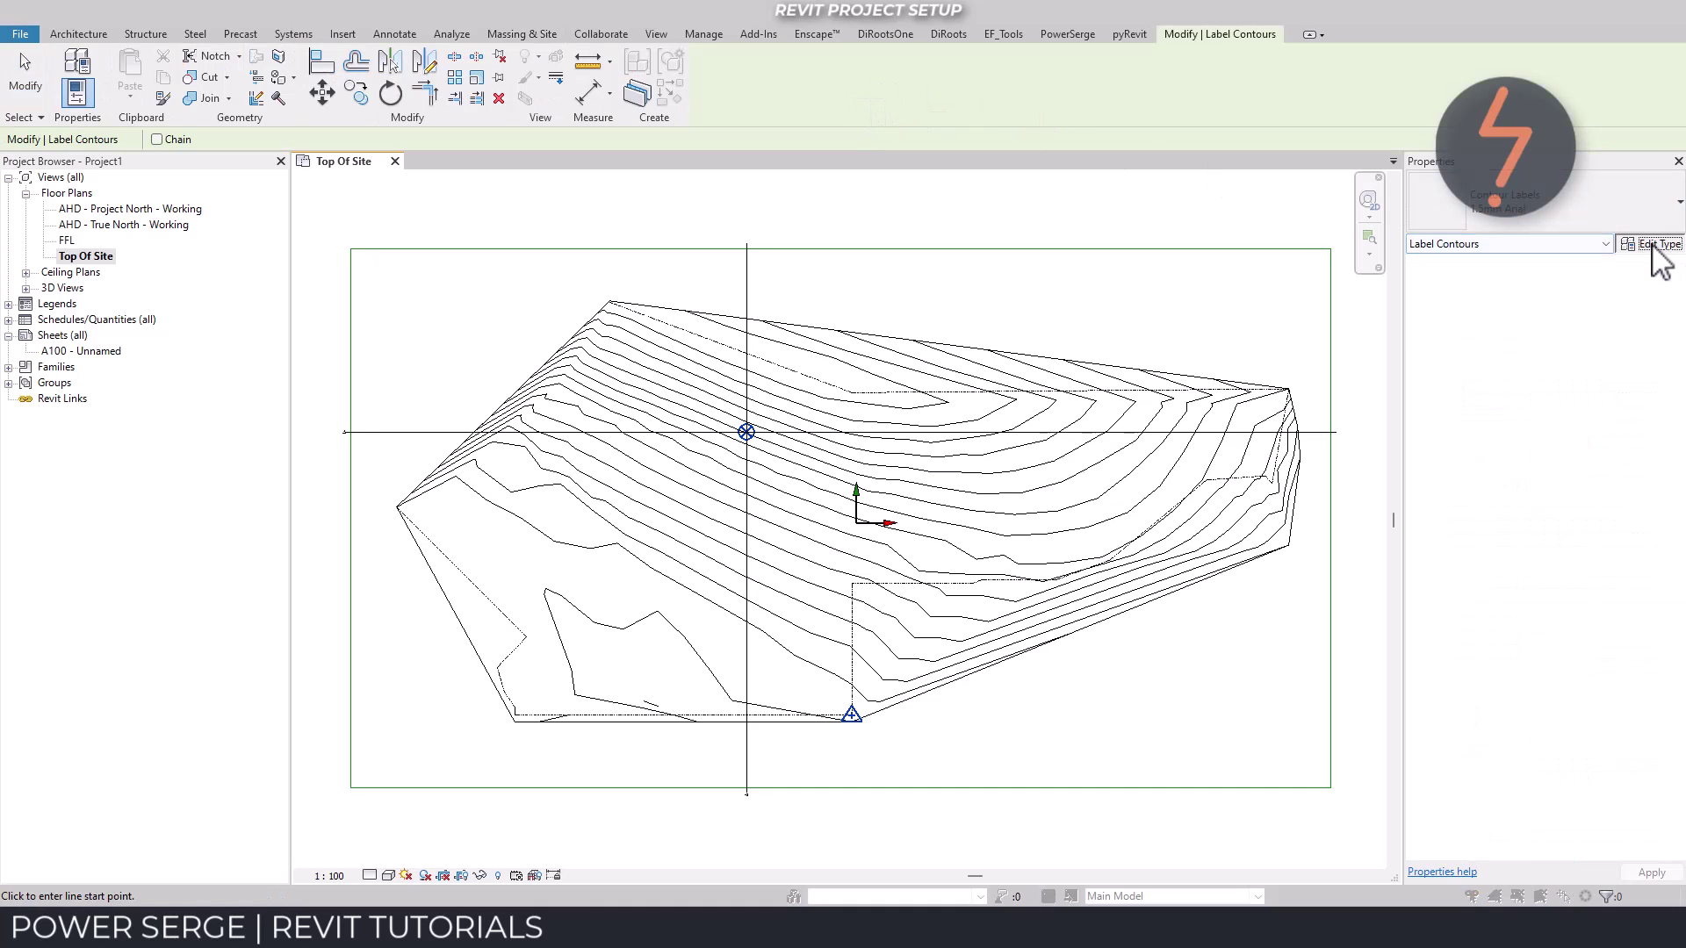
pyautogui.click(970, 396)
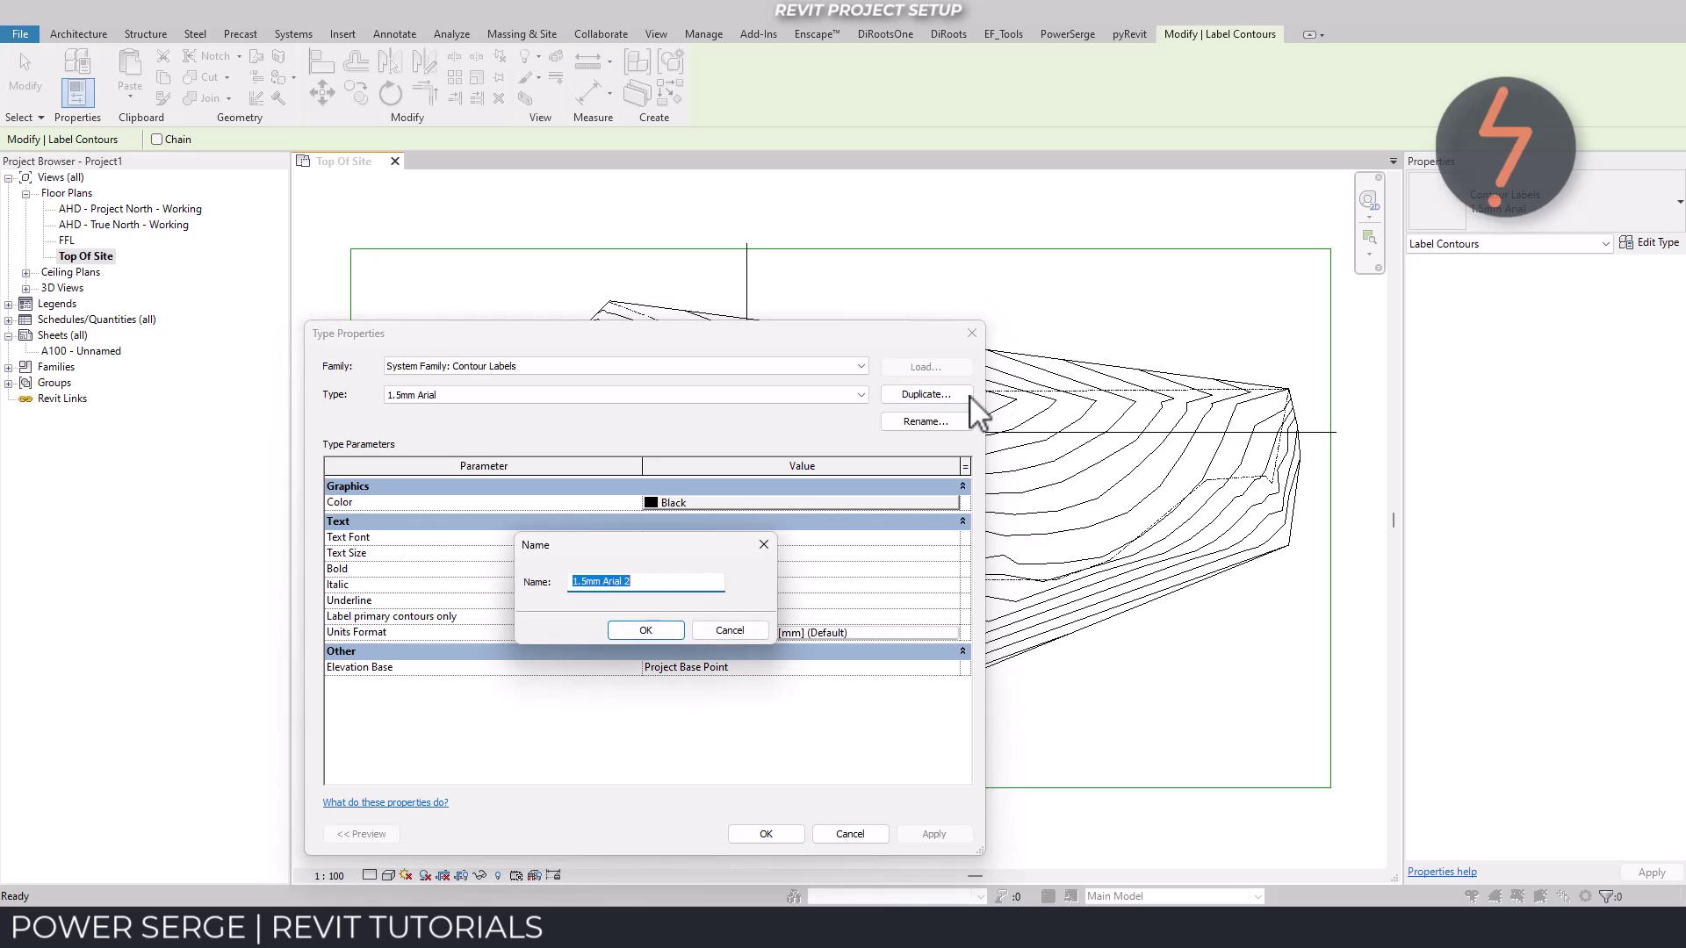
pyautogui.write('Example')
pyautogui.click(651, 630)
pyautogui.click(927, 667)
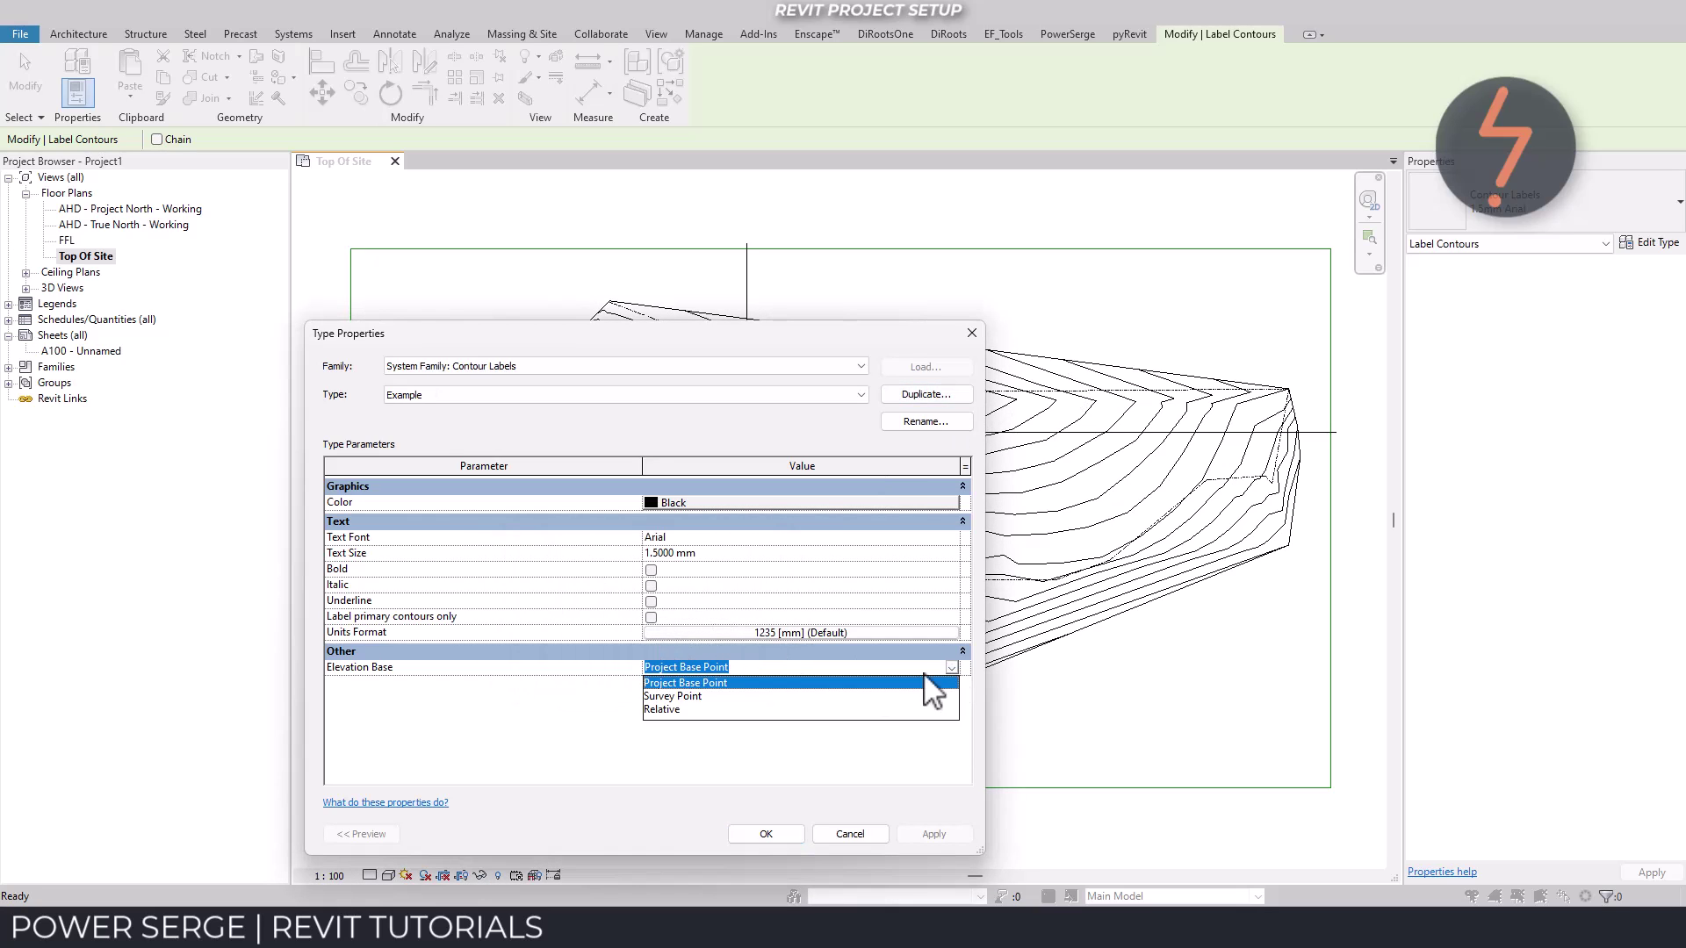
pyautogui.click(720, 698)
pyautogui.click(660, 553)
pyautogui.moveTo(660, 553); pyautogui.dragTo(647, 556)
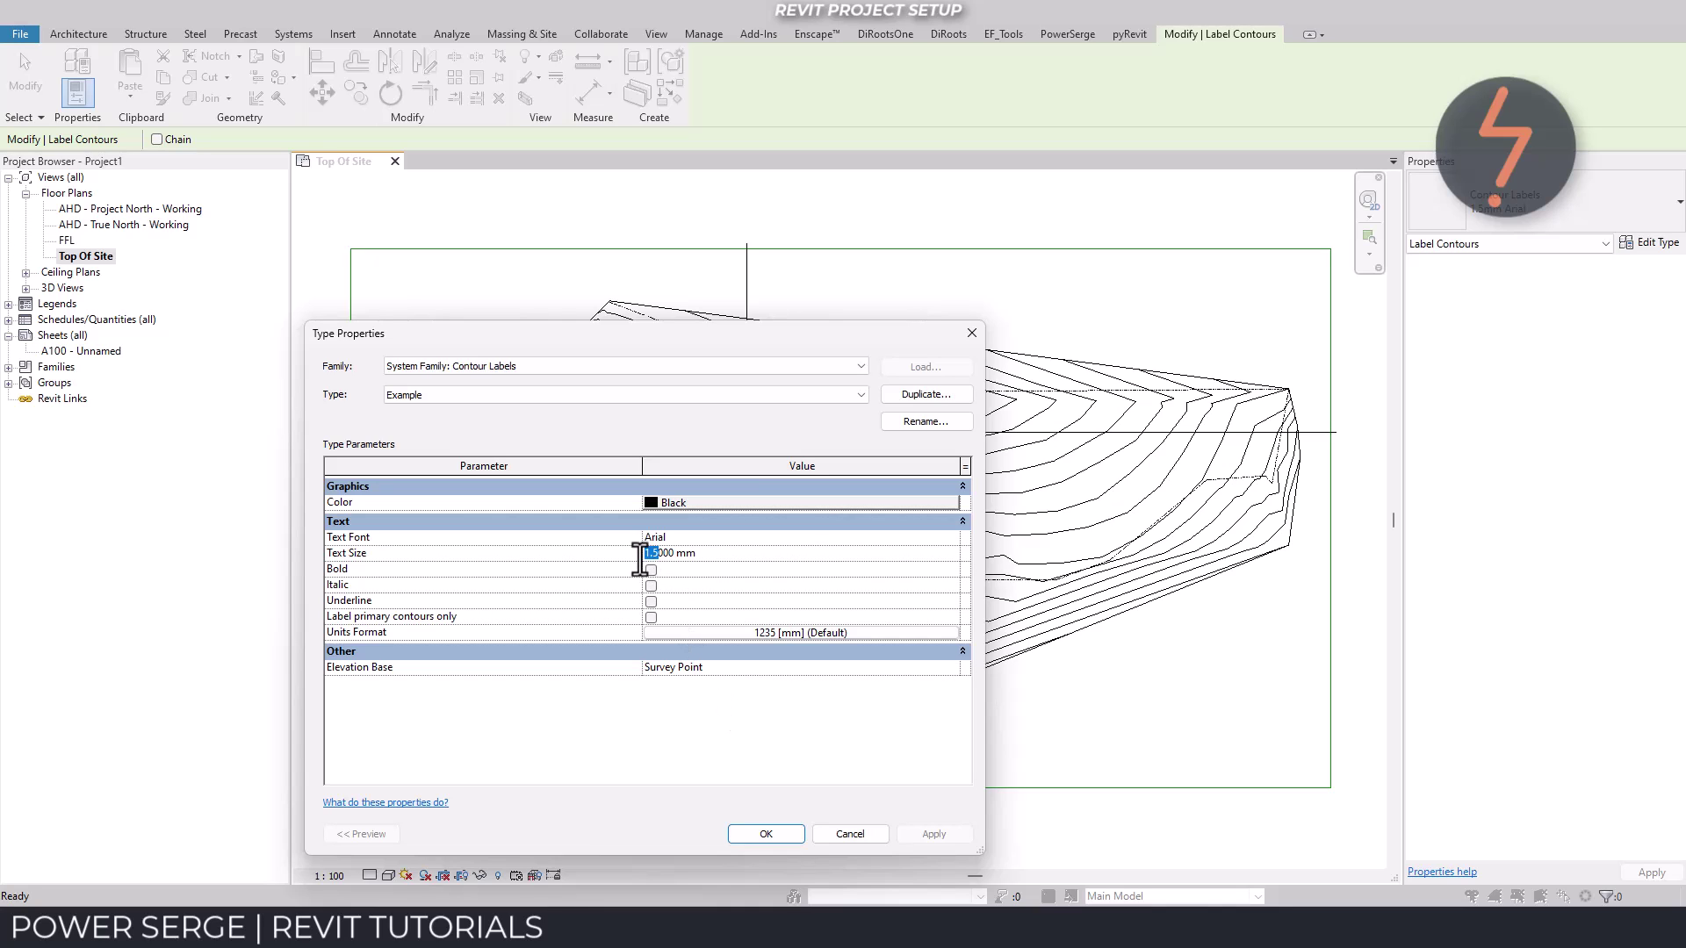
pyautogui.write('2.5')
pyautogui.click(766, 834)
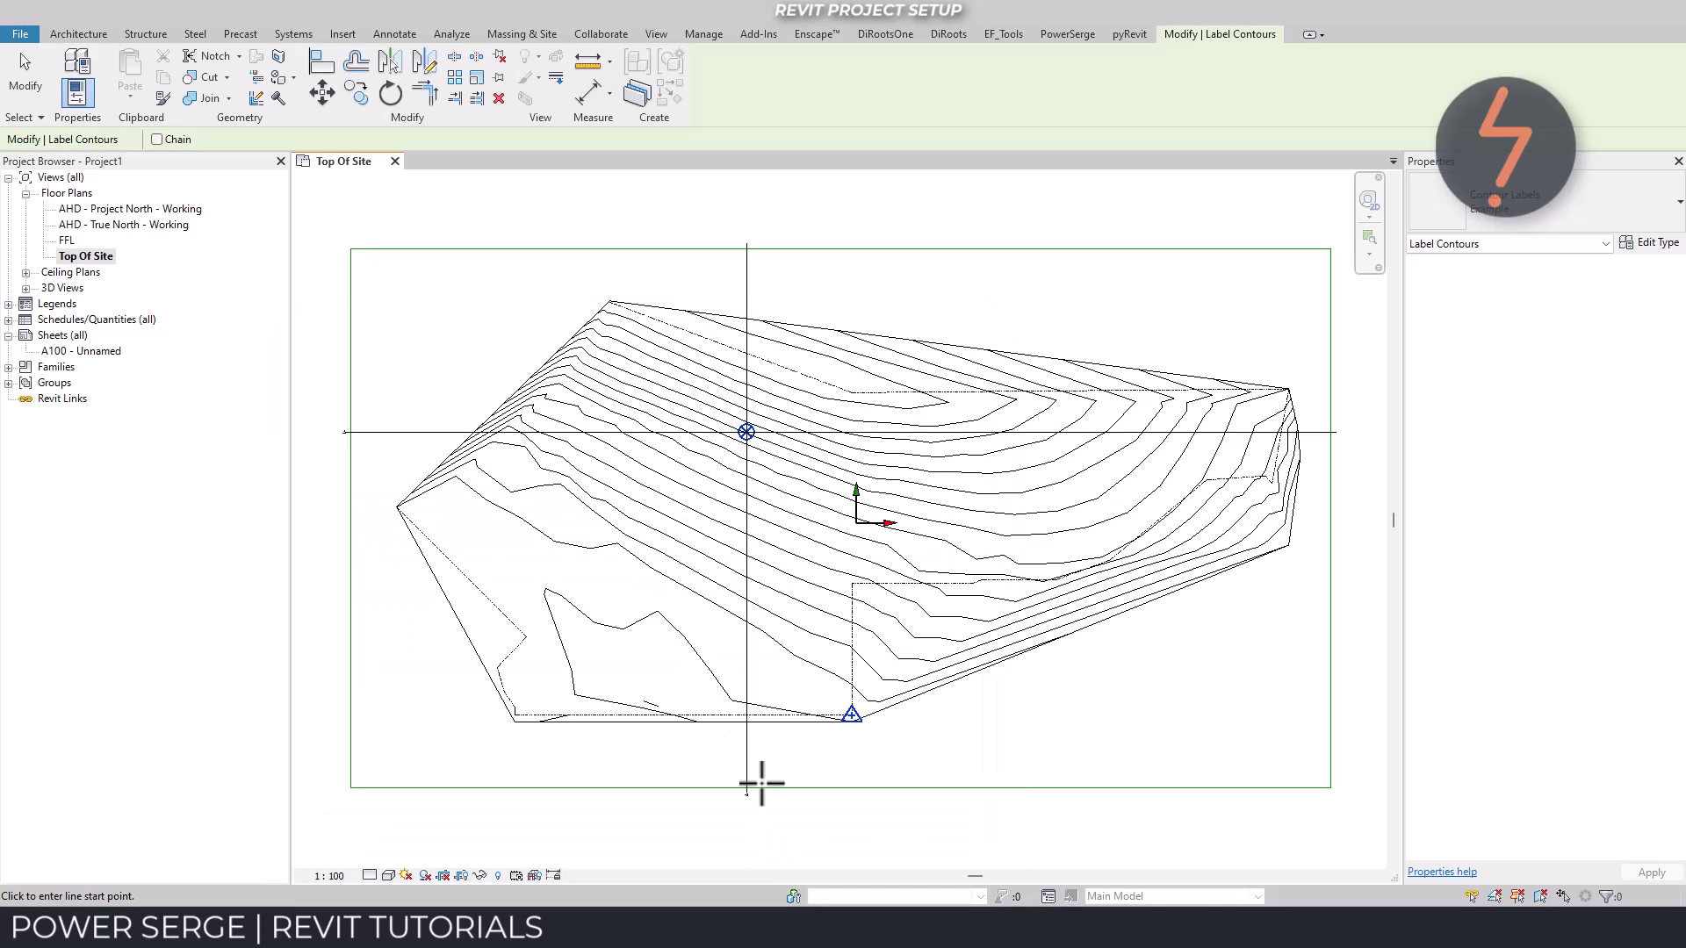
# - Draw a label line across the contours to label elevations 42000 down to 35000
pyautogui.click(688, 284)
pyautogui.click(688, 727)
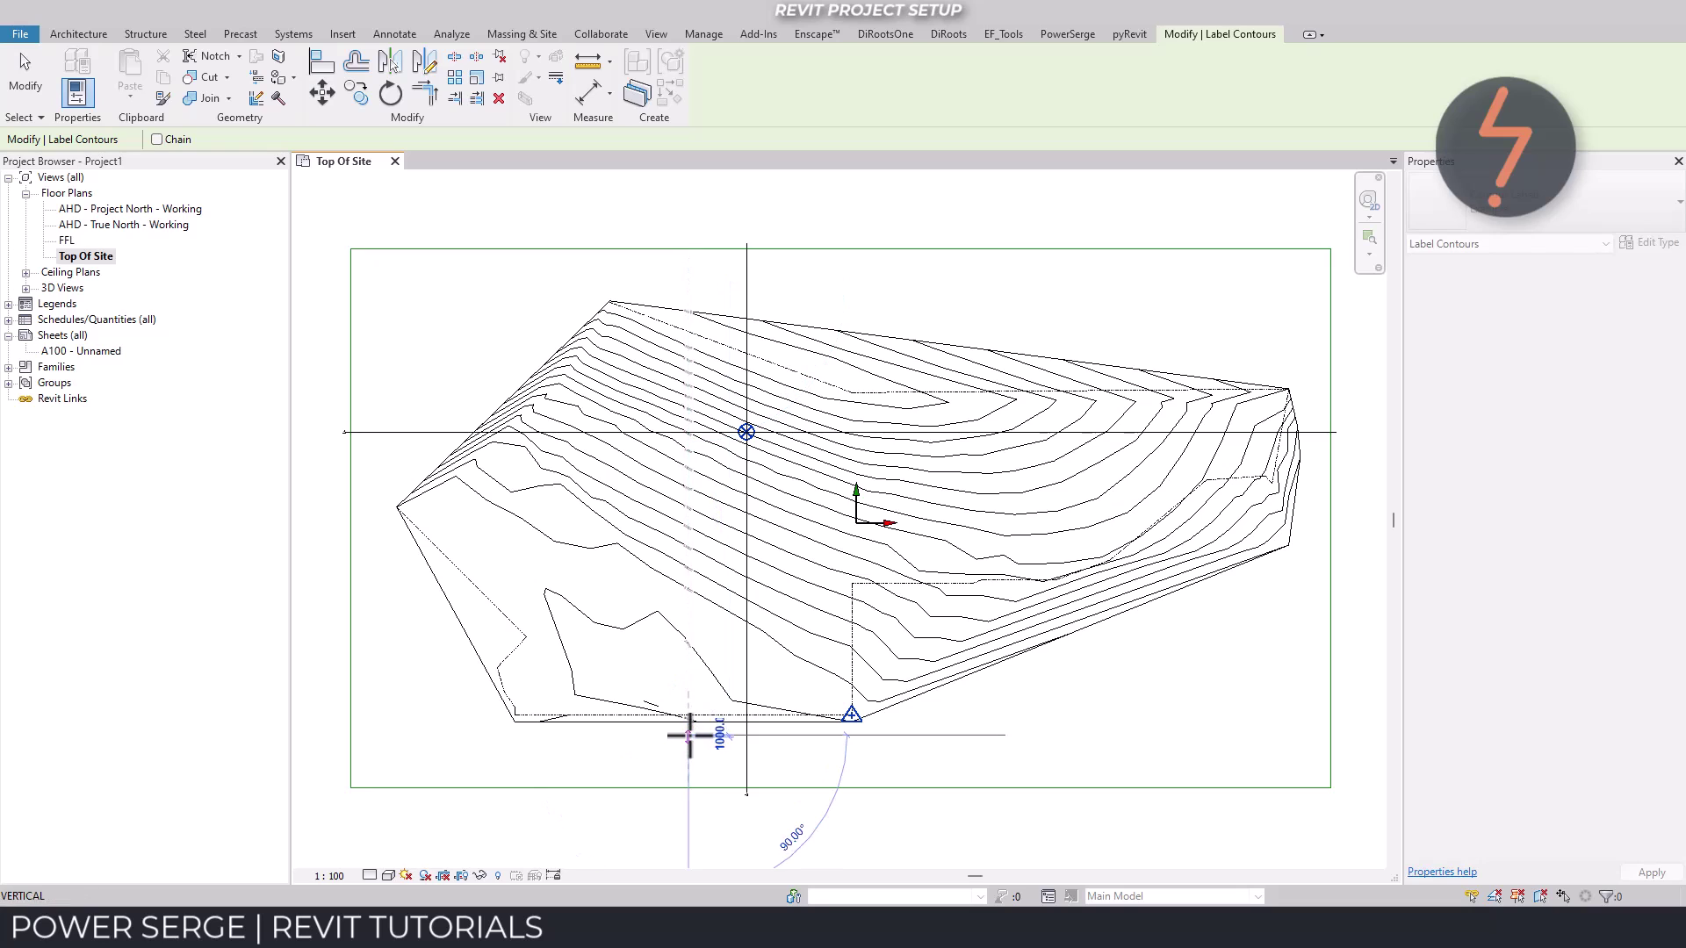
pyautogui.press('Escape')
# - Zoom into a region around the upper contours to inspect their elevation labels
pyautogui.rightClick(404, 295)
pyautogui.click(468, 430)
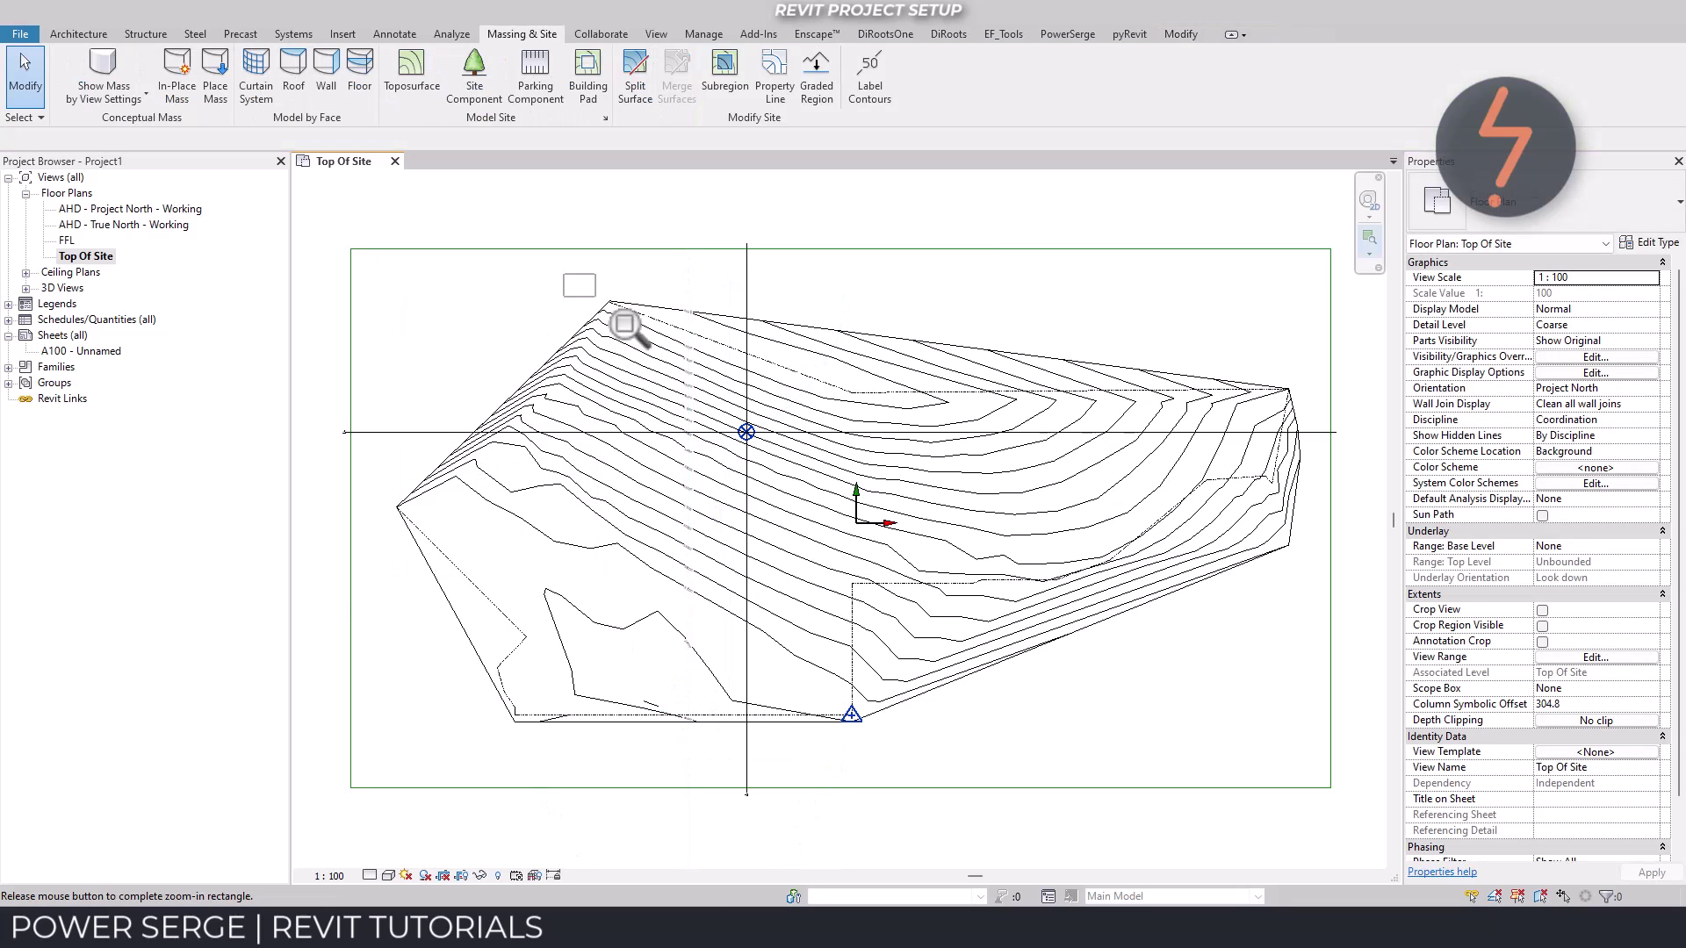
pyautogui.moveTo(562, 272); pyautogui.dragTo(791, 474)
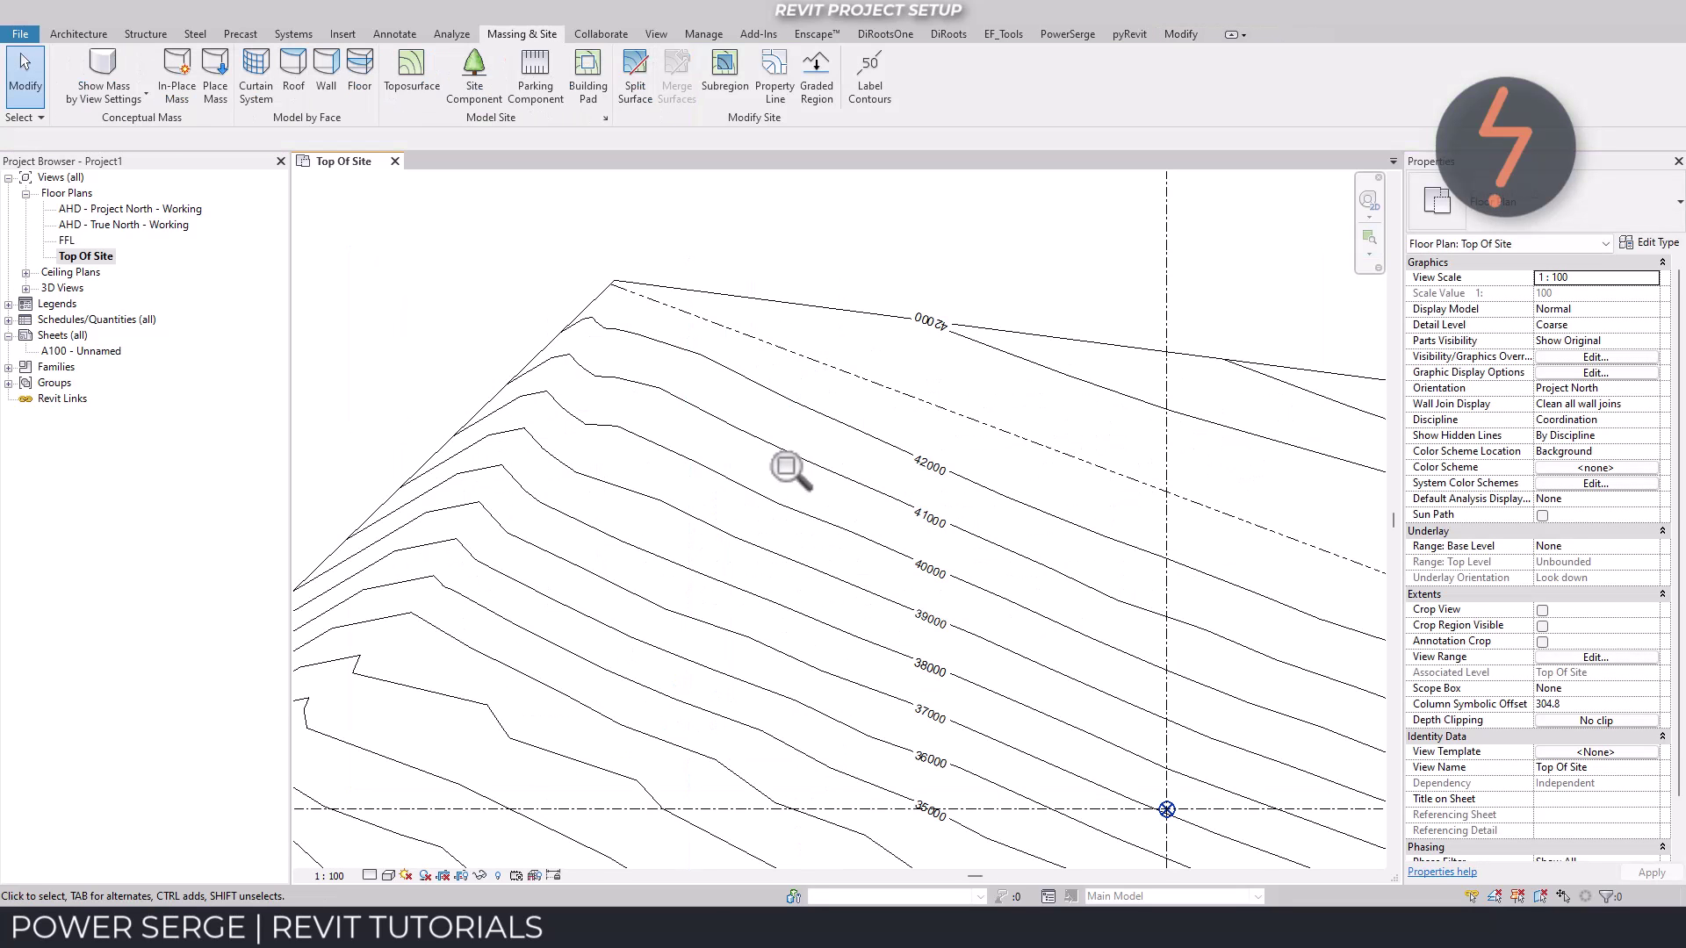